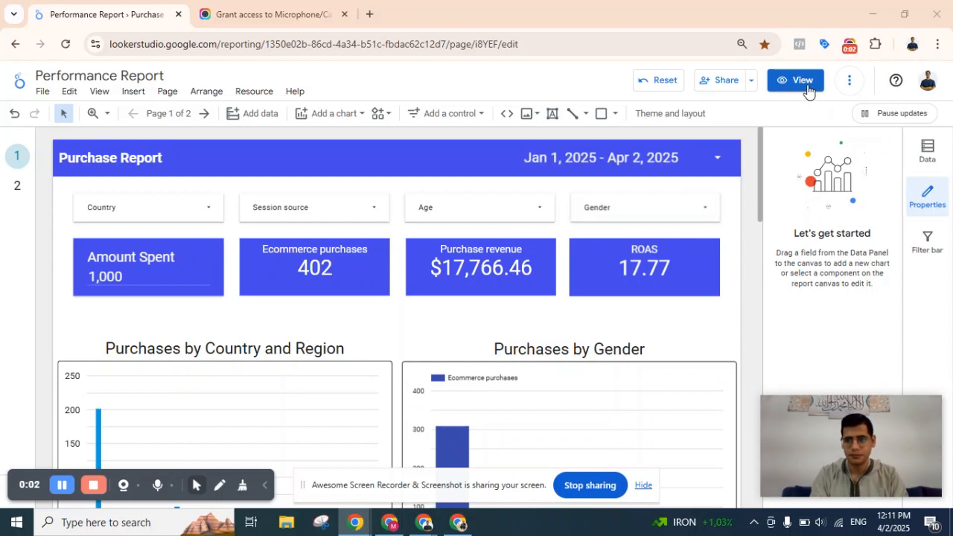
Switch the Performance Report to view mode and close the microphone access browser page.
click(815, 93)
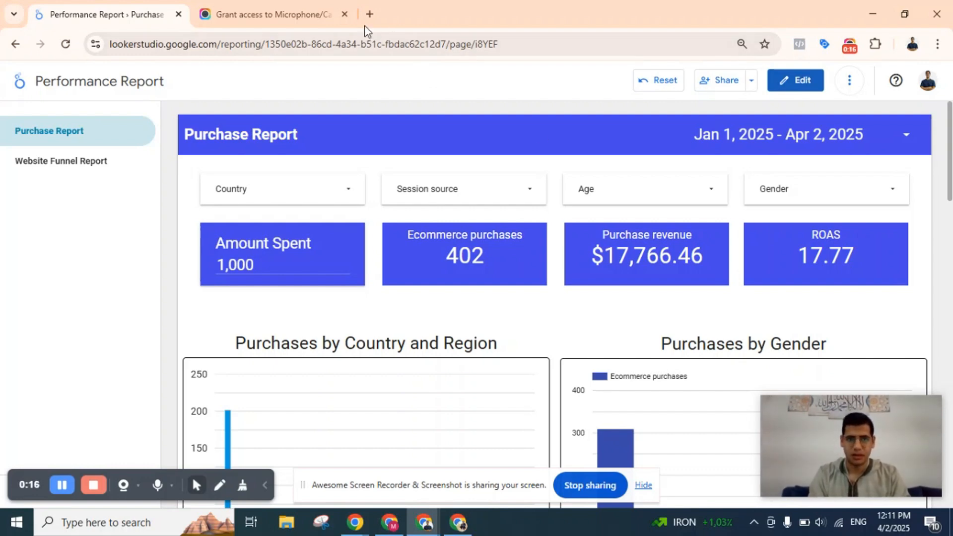
click(344, 16)
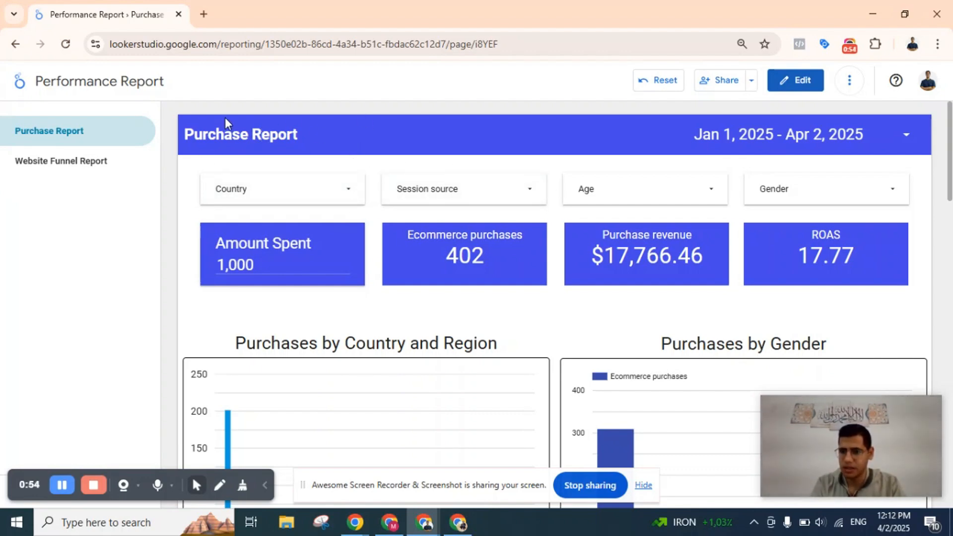
Apply January 1, 2025 to April 2, 2025 as the Purchase Report's date range.
click(756, 138)
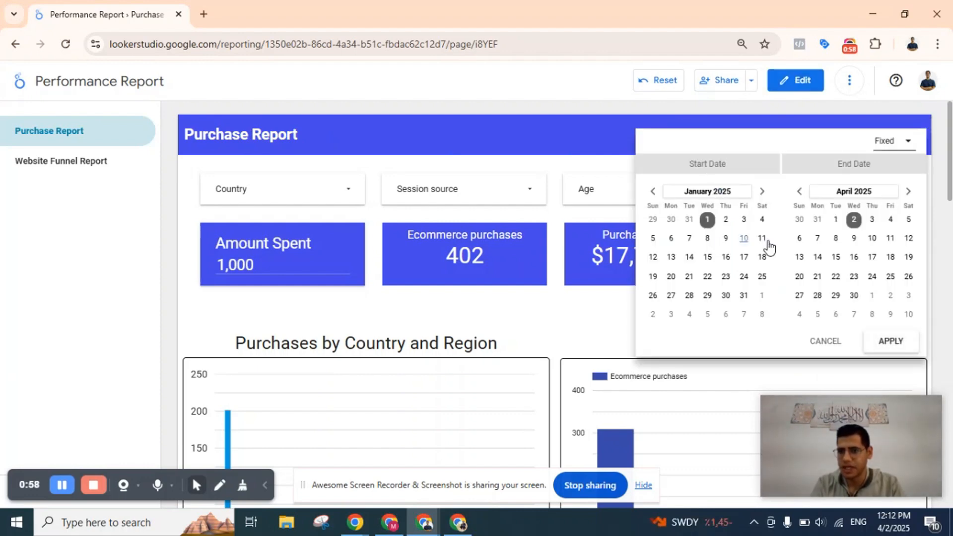
click(707, 219)
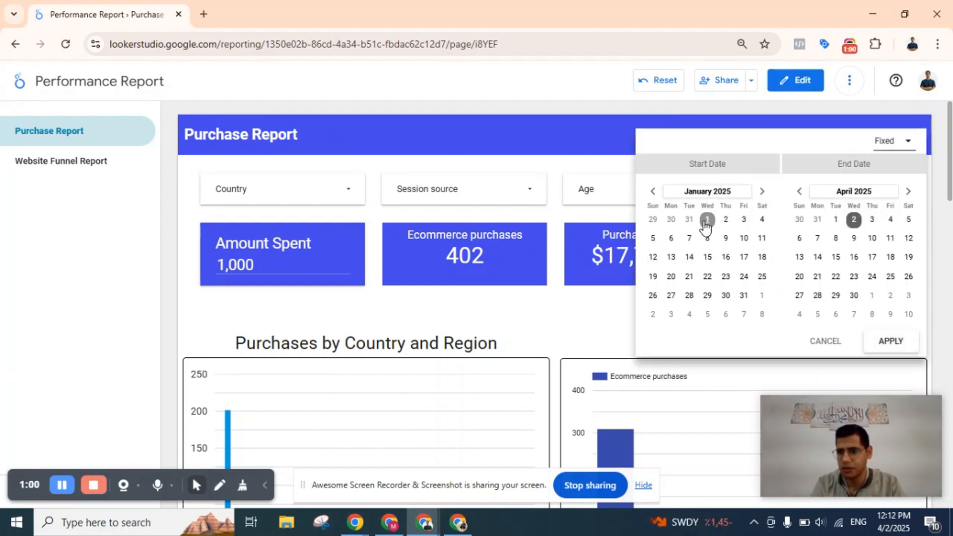
click(854, 220)
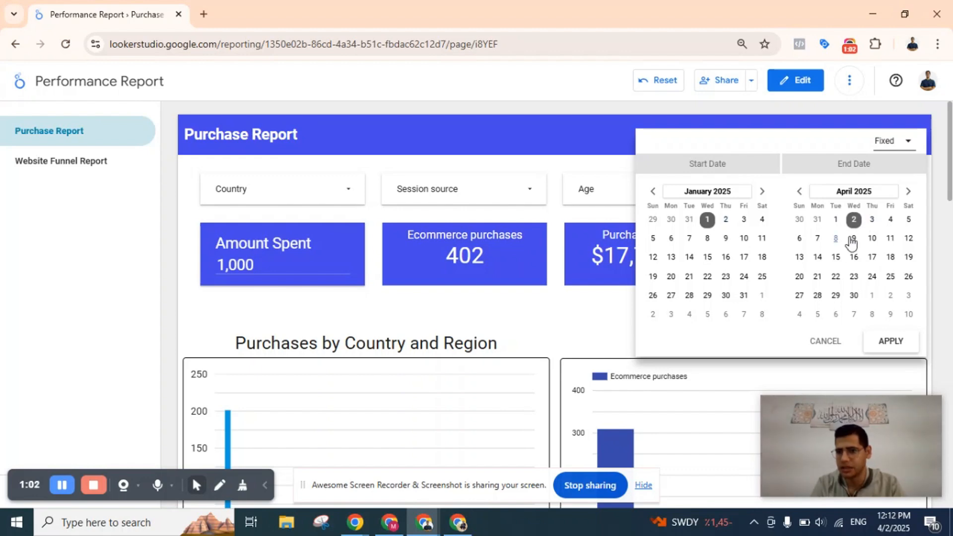
click(891, 342)
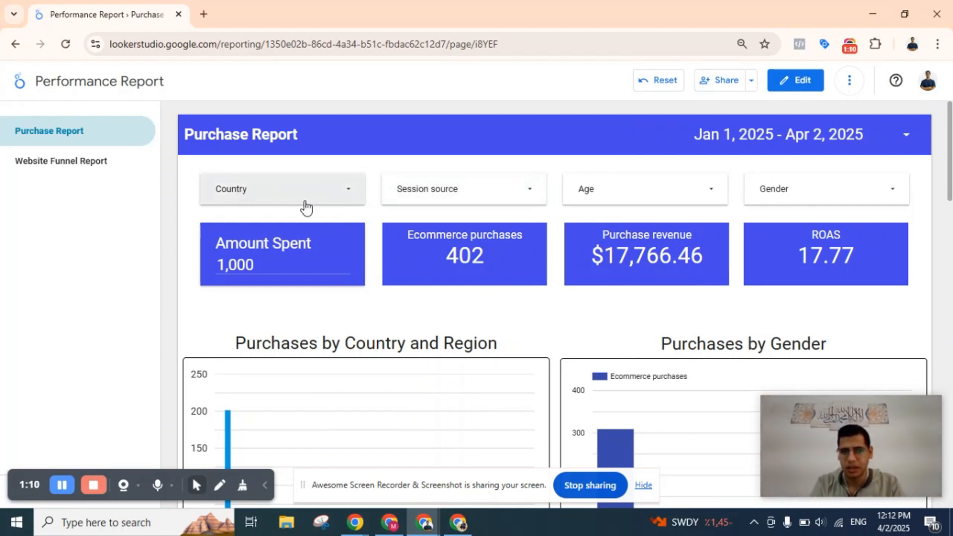
Examine the Country, Session source, Age and Gender filter options and look through the charts and tables of the Purchase Report.
click(346, 192)
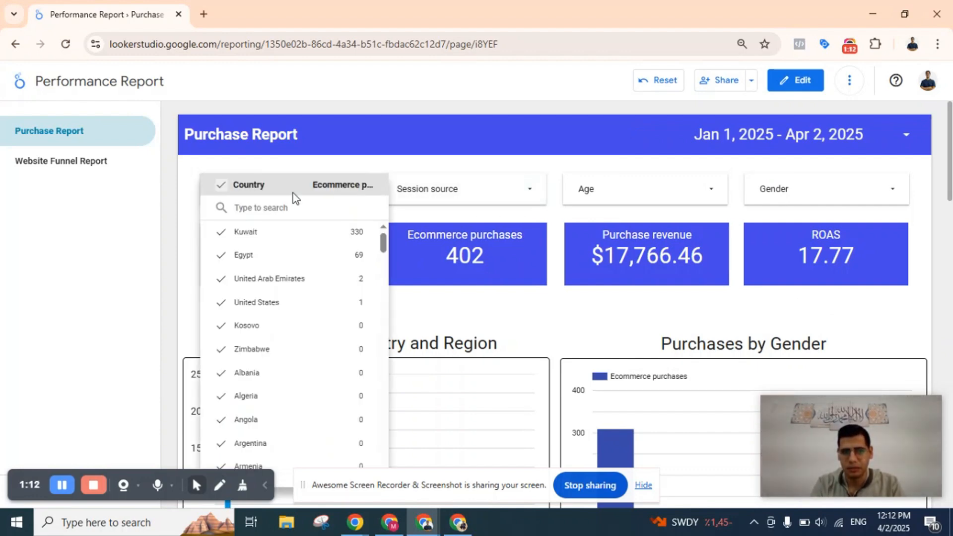
click(347, 169)
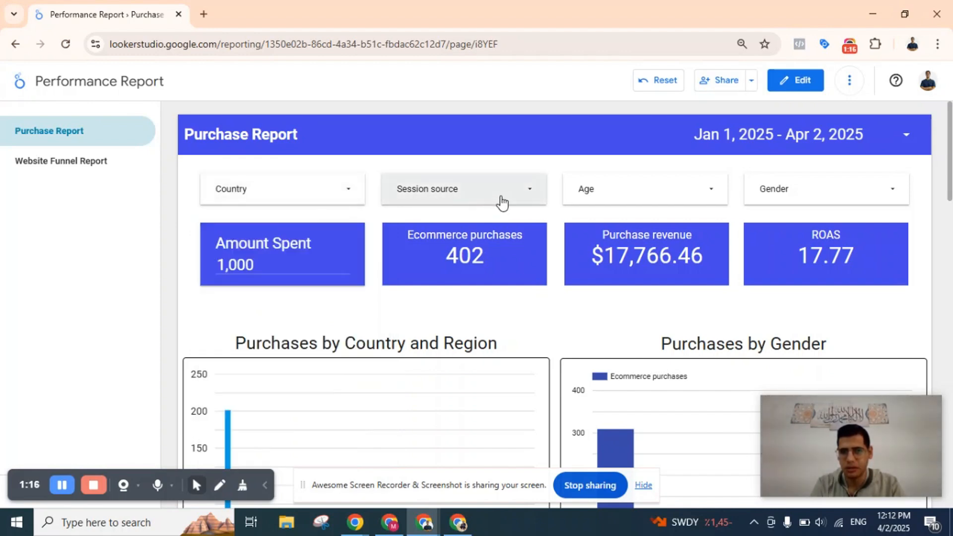
click(501, 196)
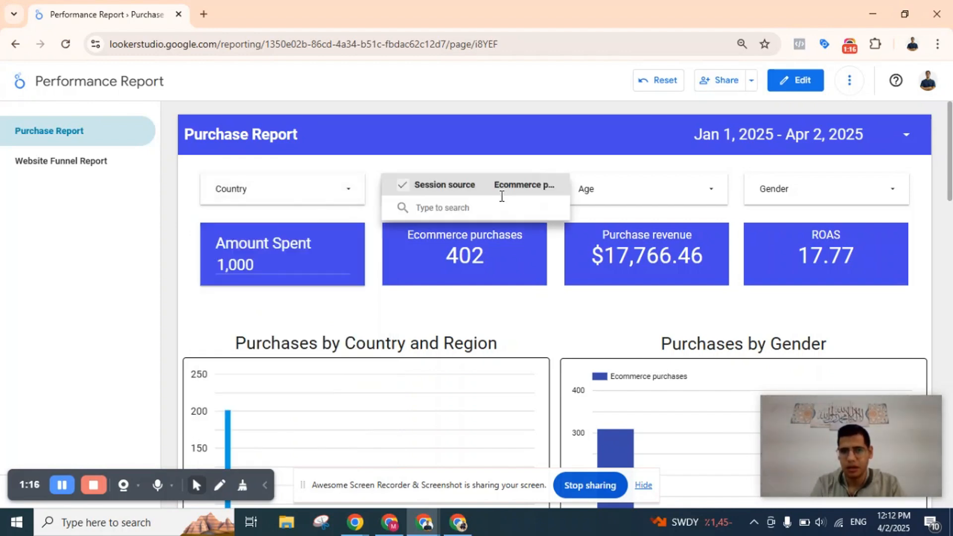
click(502, 166)
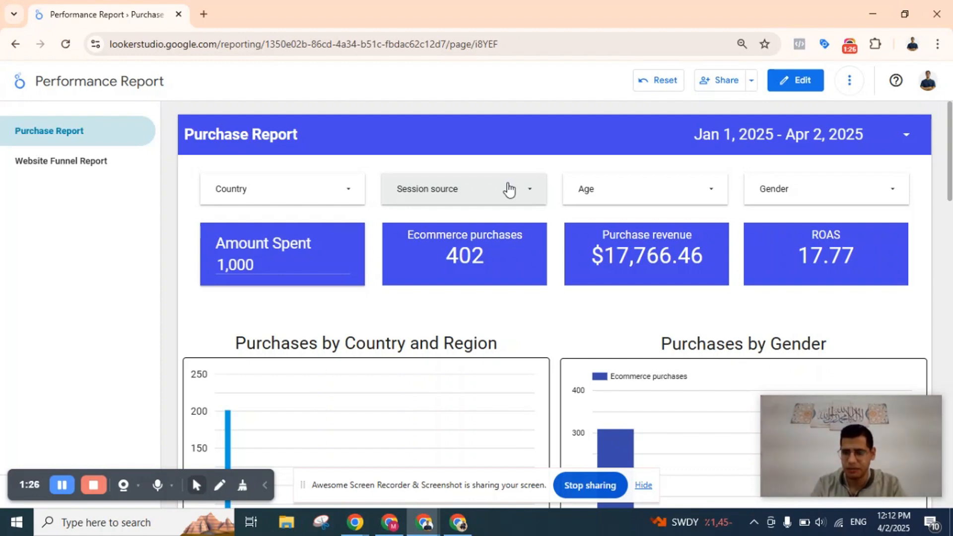
click(701, 198)
click(823, 190)
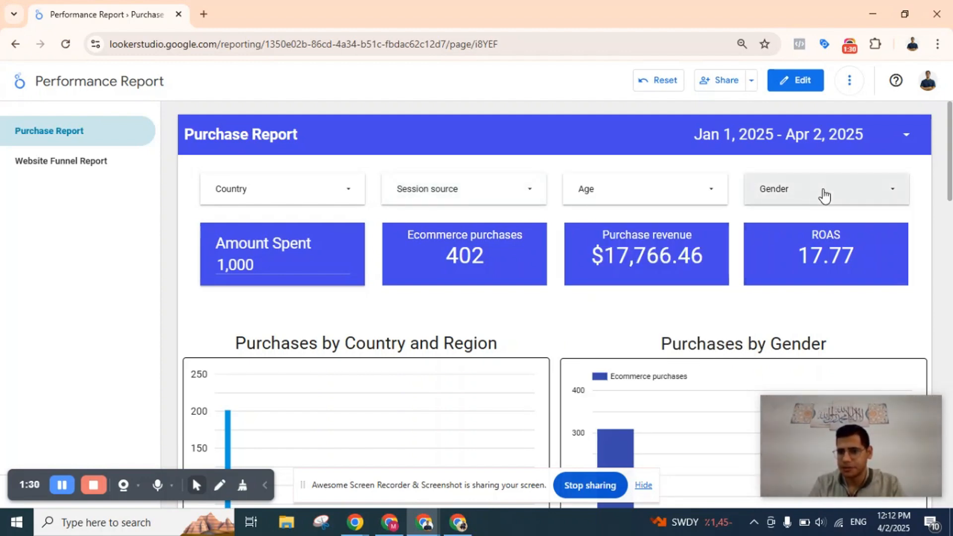
click(823, 190)
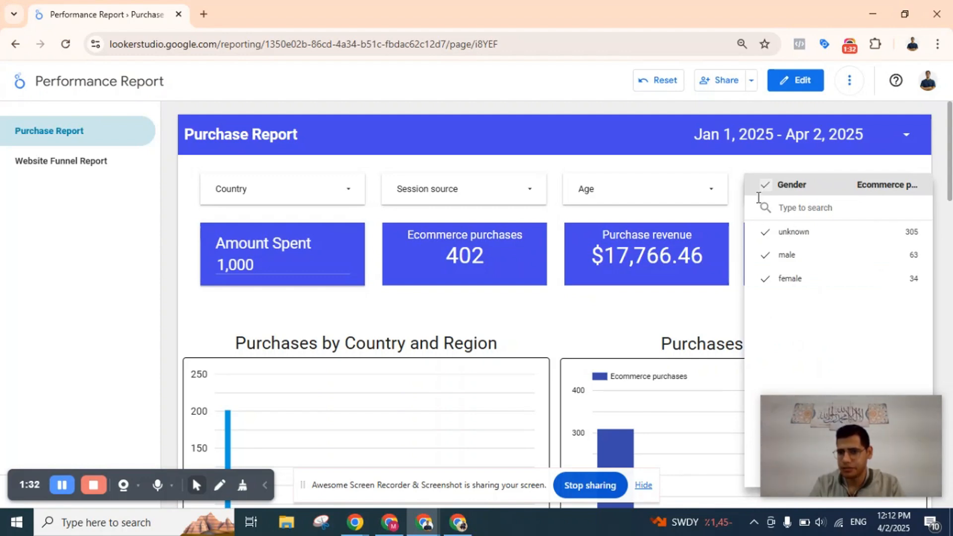
click(731, 160)
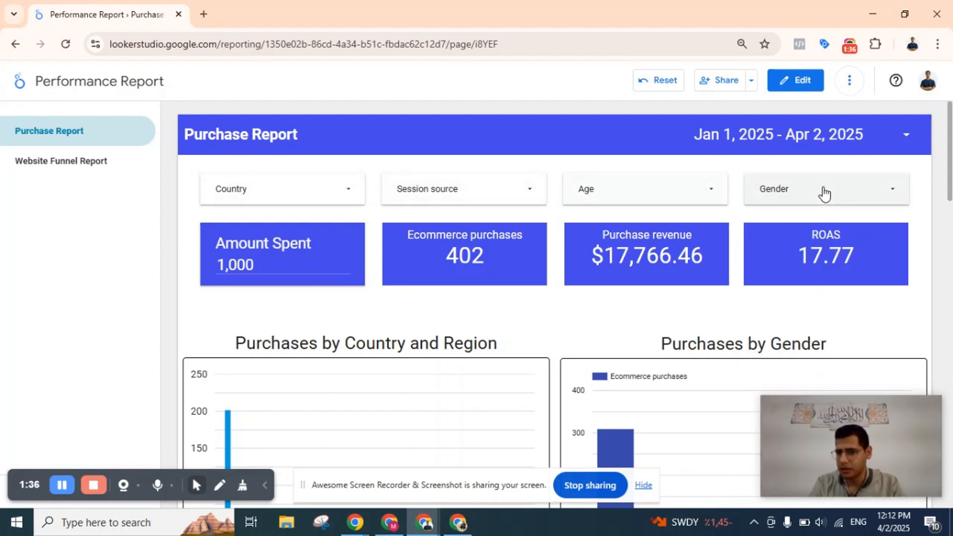
scroll(626, 281, down, 20)
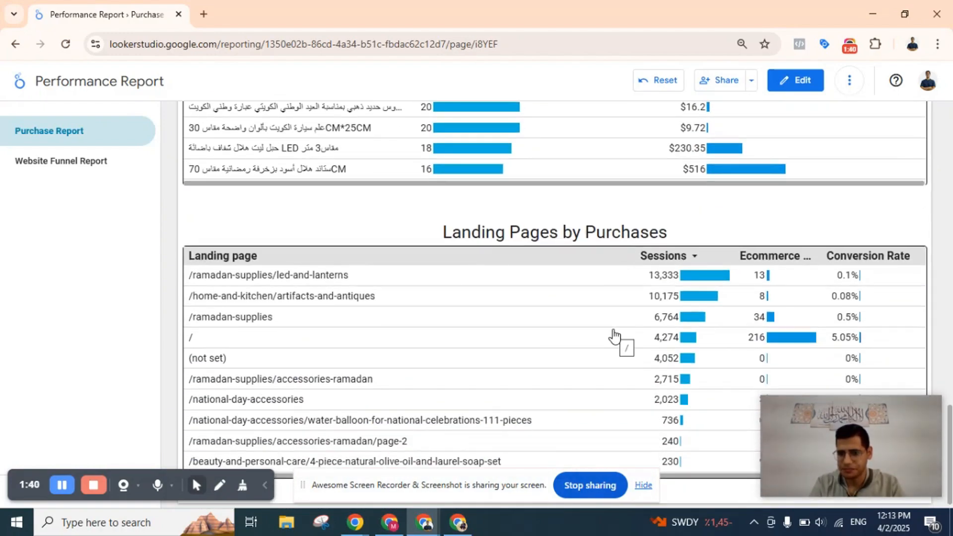
scroll(636, 243, up, 20)
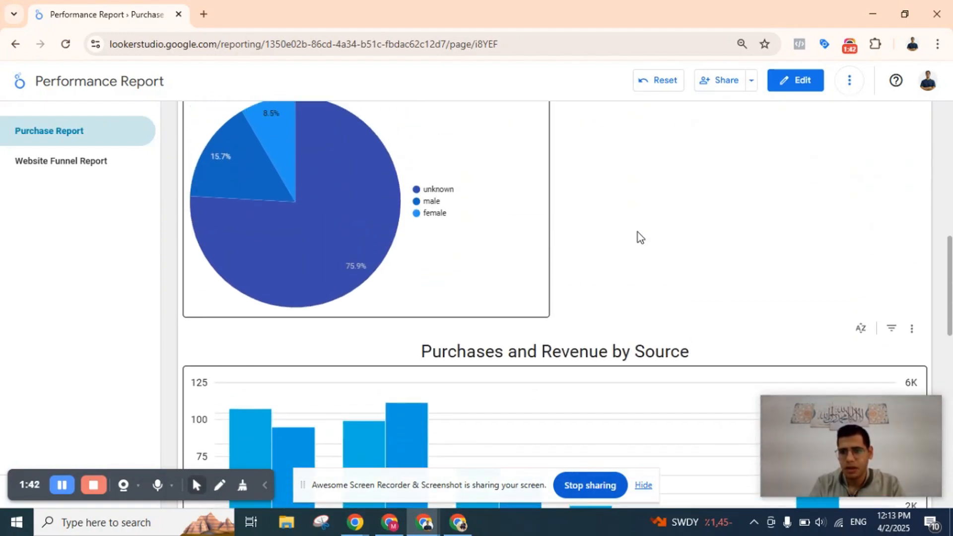
scroll(636, 235, down, 1)
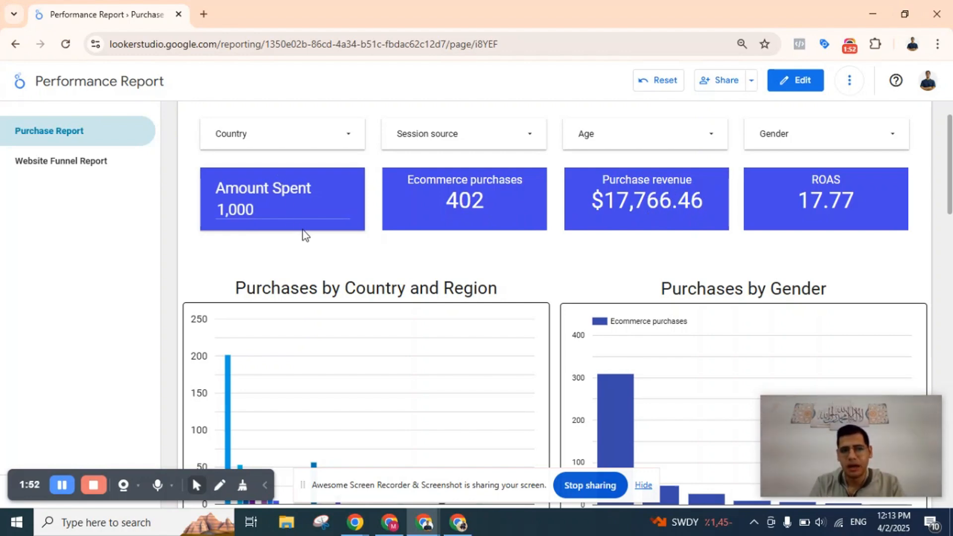
scroll(558, 225, up, 1)
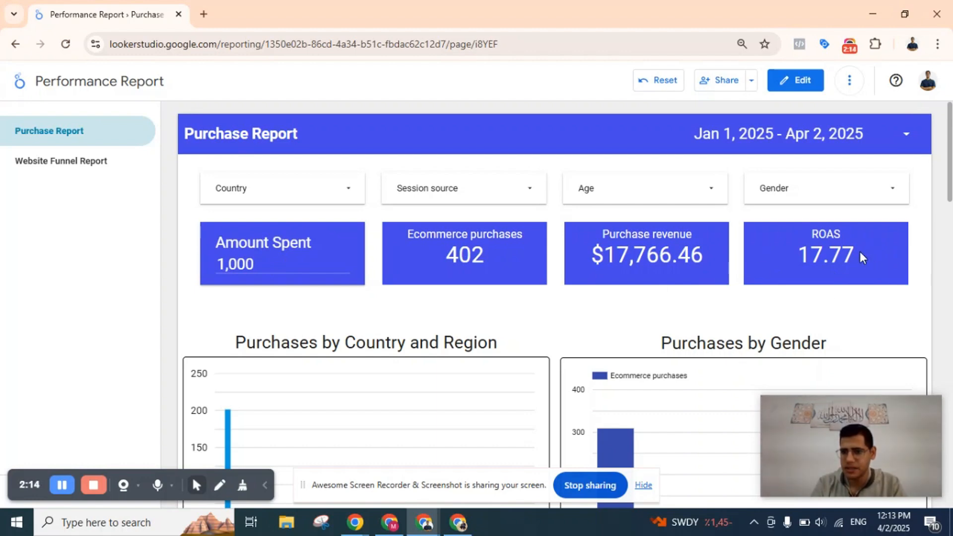
Filter the Purchase Report to show only the snapchat.com session source.
click(288, 257)
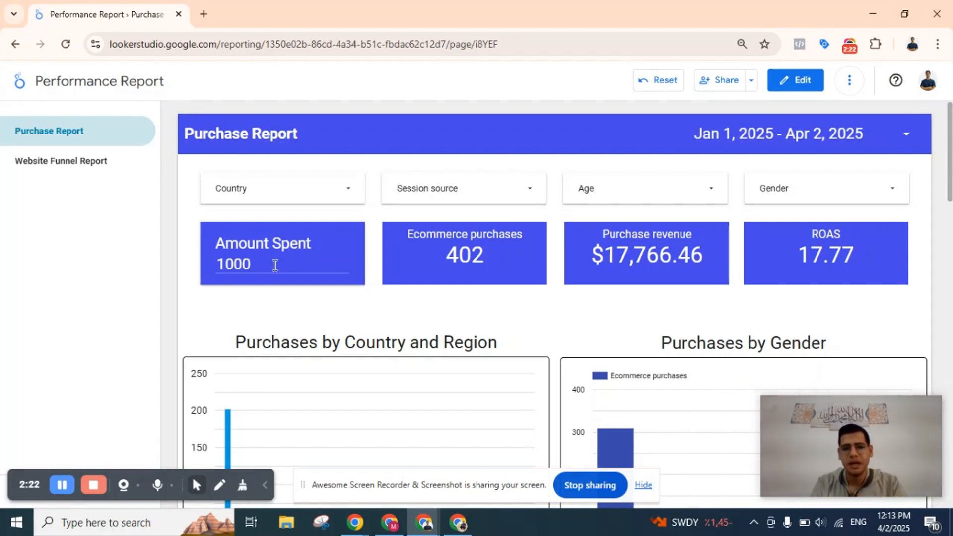
click(443, 189)
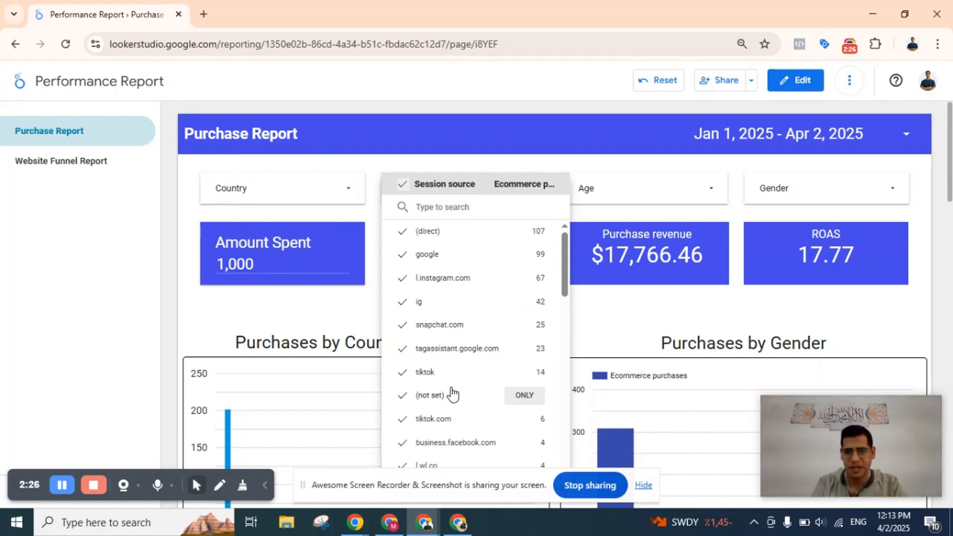
click(530, 325)
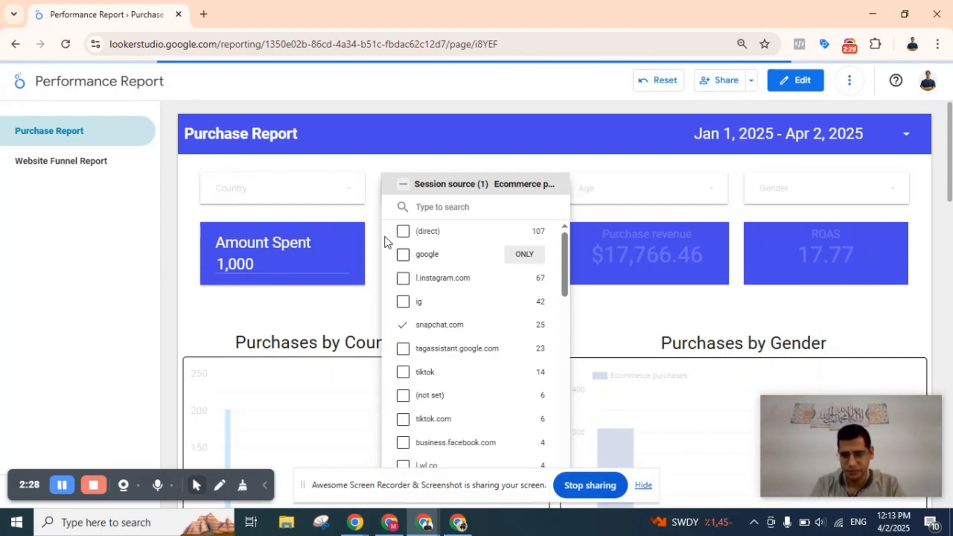
click(377, 162)
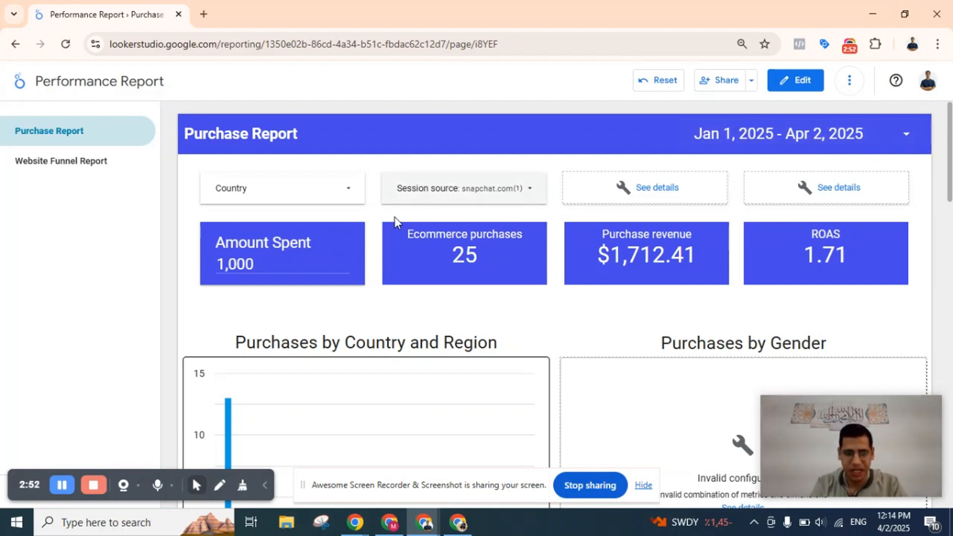
Set the Amount Spent value to 500 to recalculate the ROAS.
double_click(275, 261)
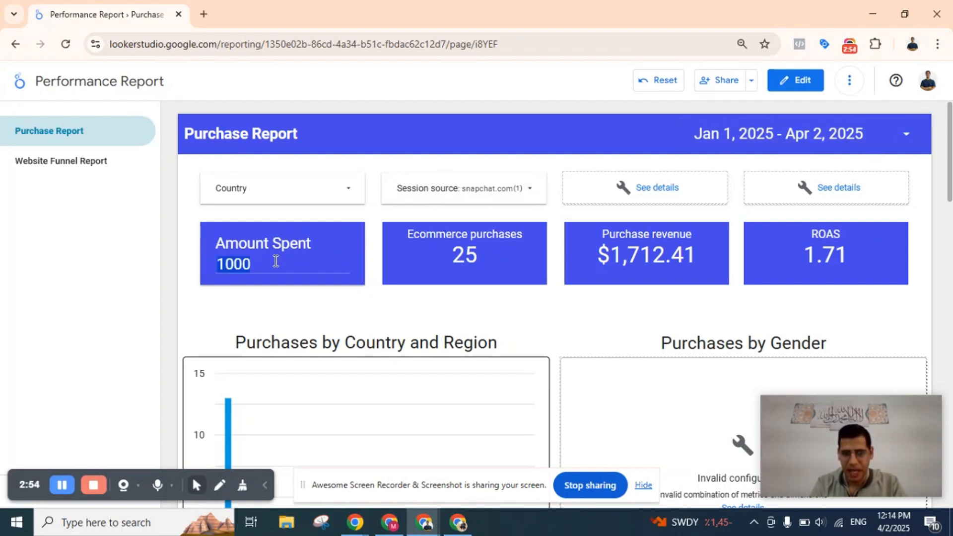
text(500)
key(Return)
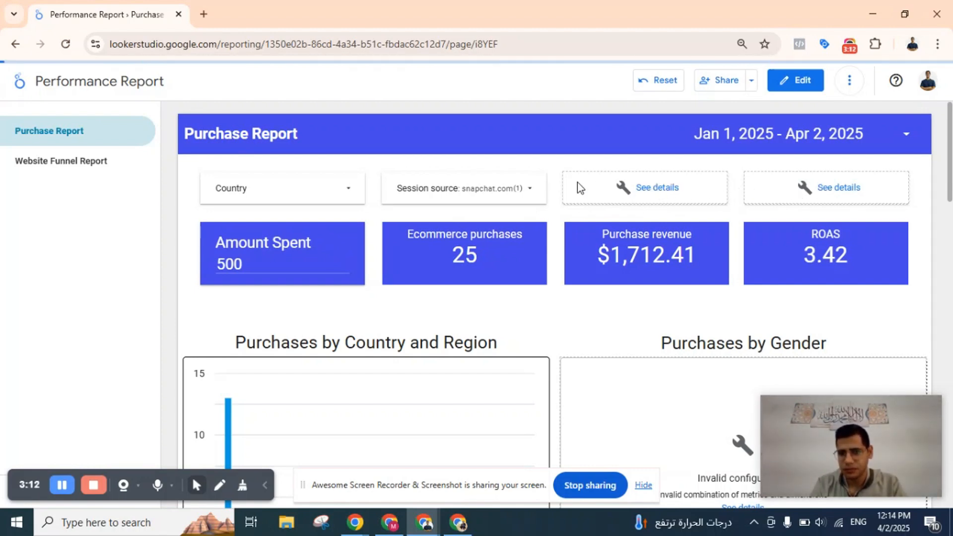
Remove the snapchat.com restriction so that all session sources are included in the report again.
scroll(660, 218, down, 3)
scroll(638, 238, up, 3)
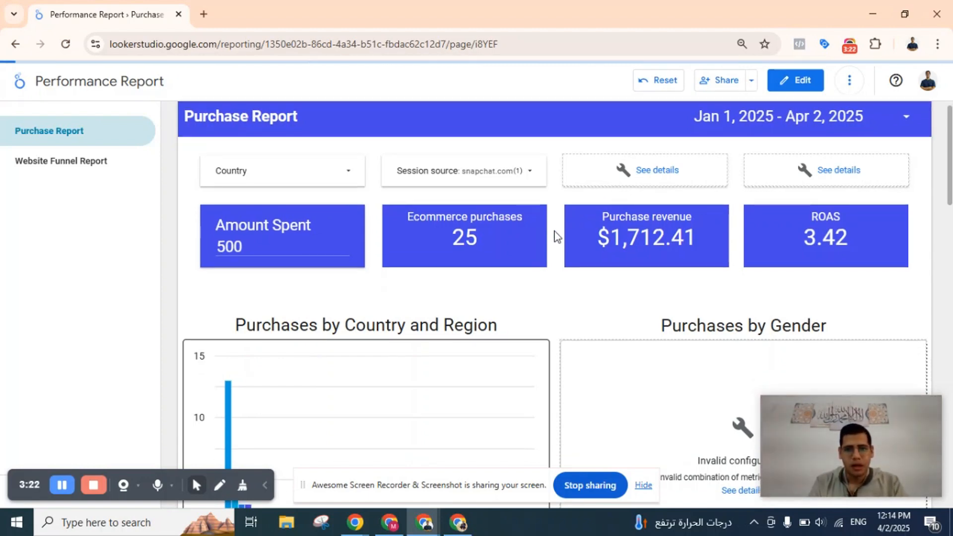
scroll(557, 236, up, 1)
click(506, 187)
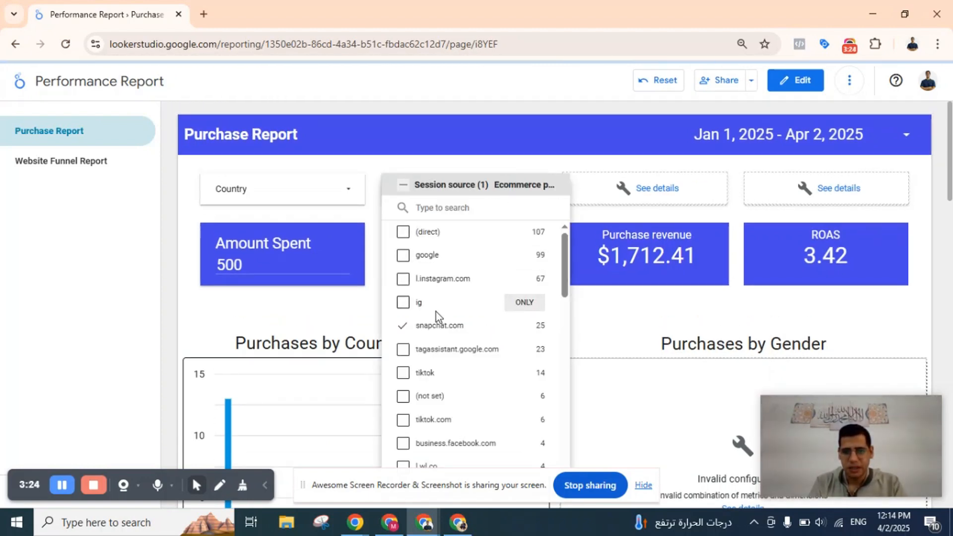
click(436, 329)
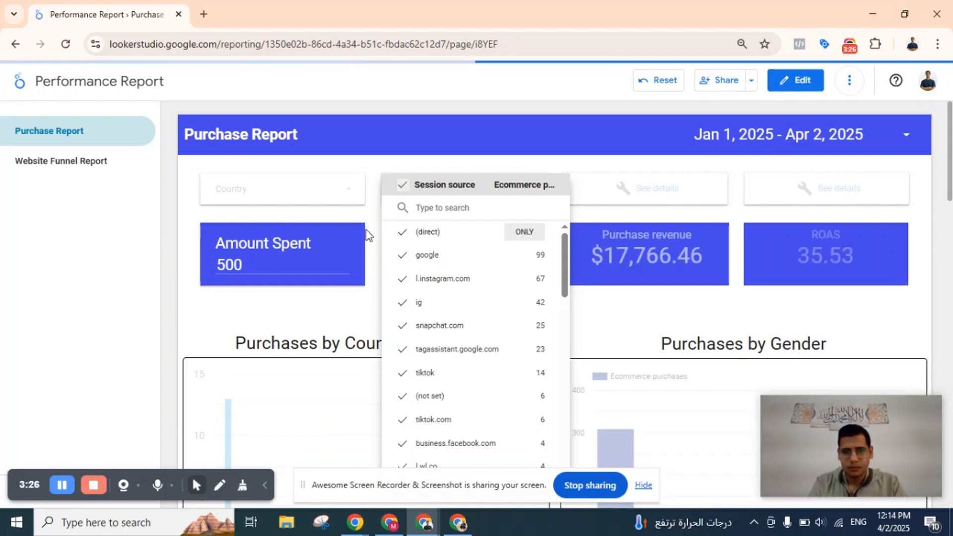
click(376, 217)
Clear the Amount Spent value in the Purchase Report.
scroll(374, 216, down, 1)
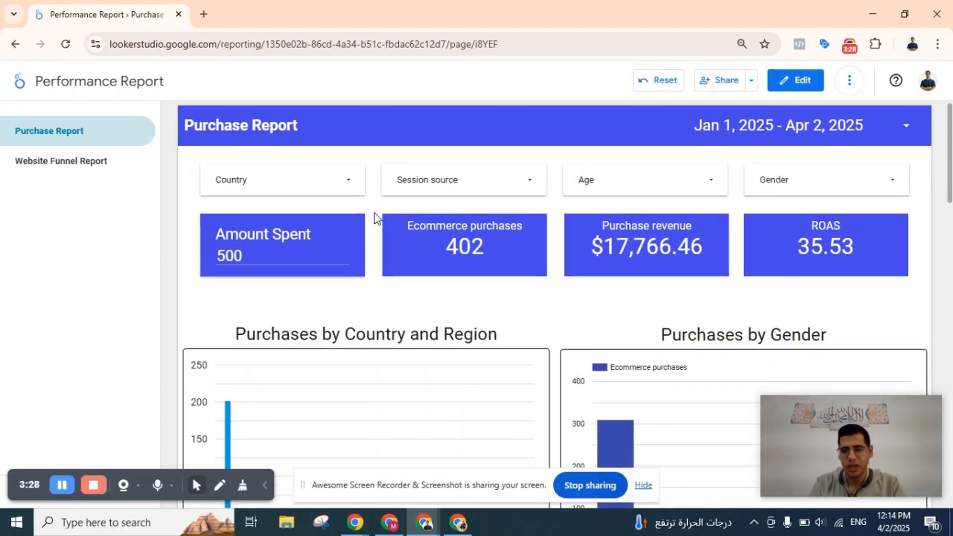
scroll(375, 216, up, 1)
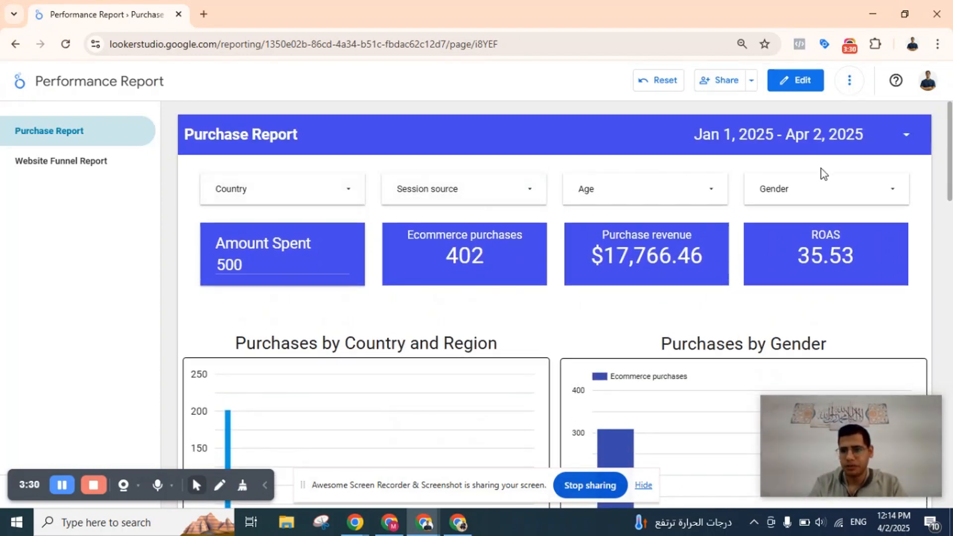
scroll(472, 241, down, 2)
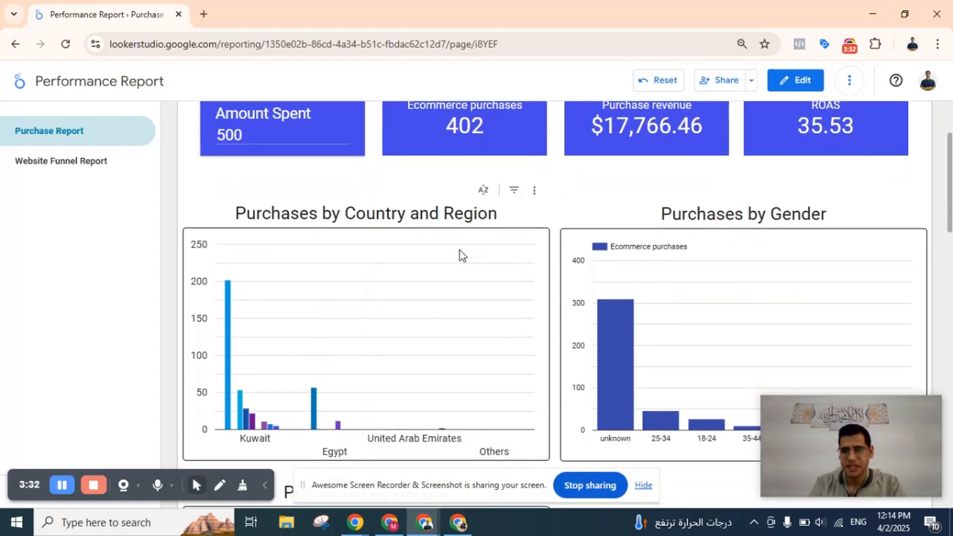
scroll(461, 253, up, 2)
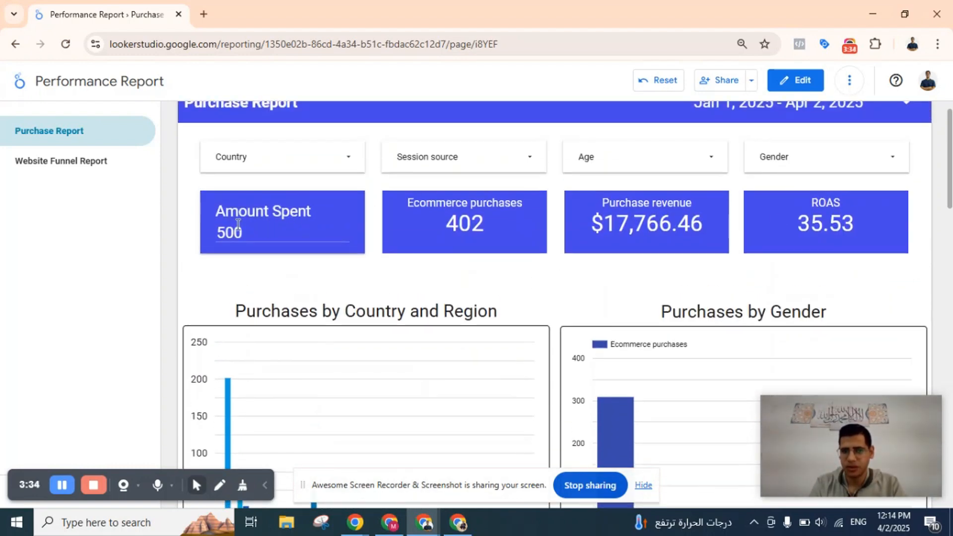
double_click(330, 234)
key(BackSpace)
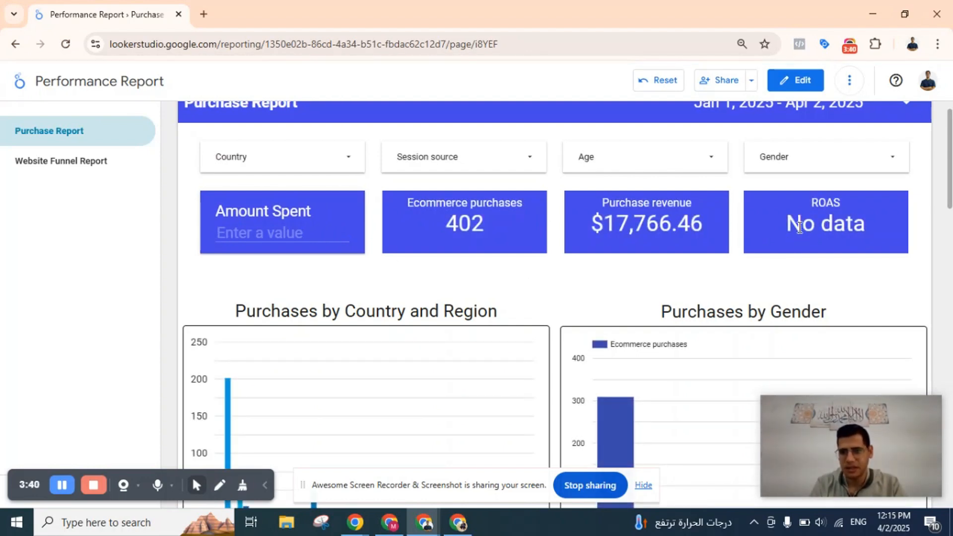
Examine the charts of purchases by country and region, by age group and by gender.
scroll(547, 273, down, 3)
scroll(547, 273, down, 1)
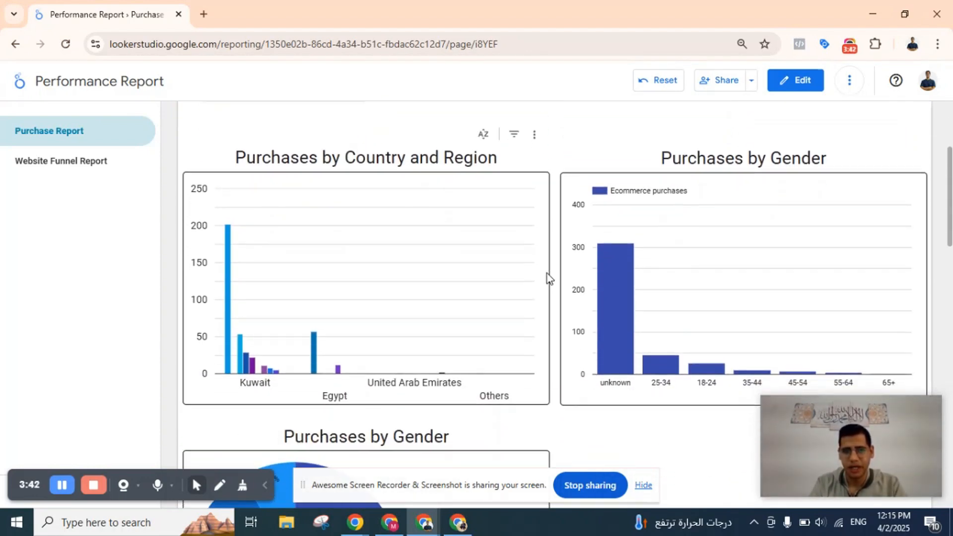
scroll(392, 276, down, 1)
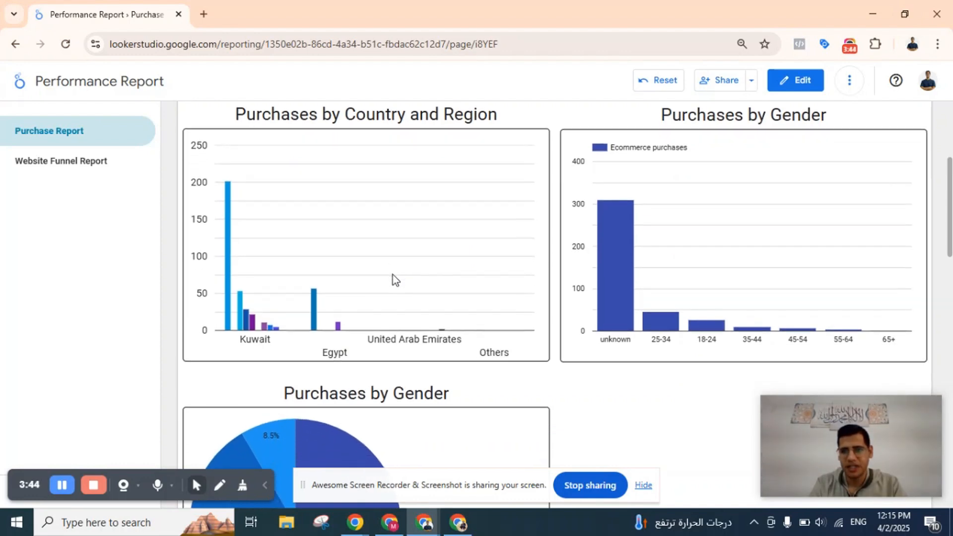
scroll(431, 282, up, 1)
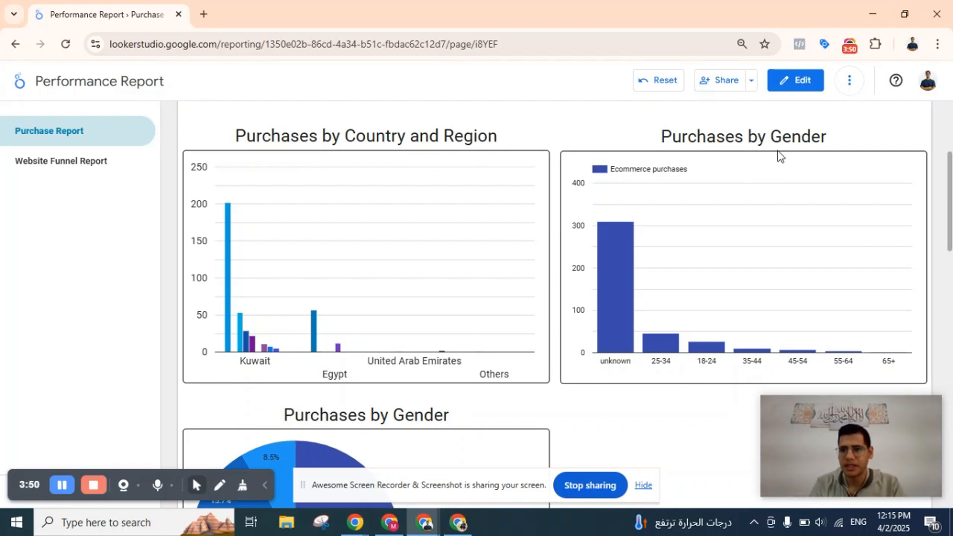
scroll(490, 288, down, 5)
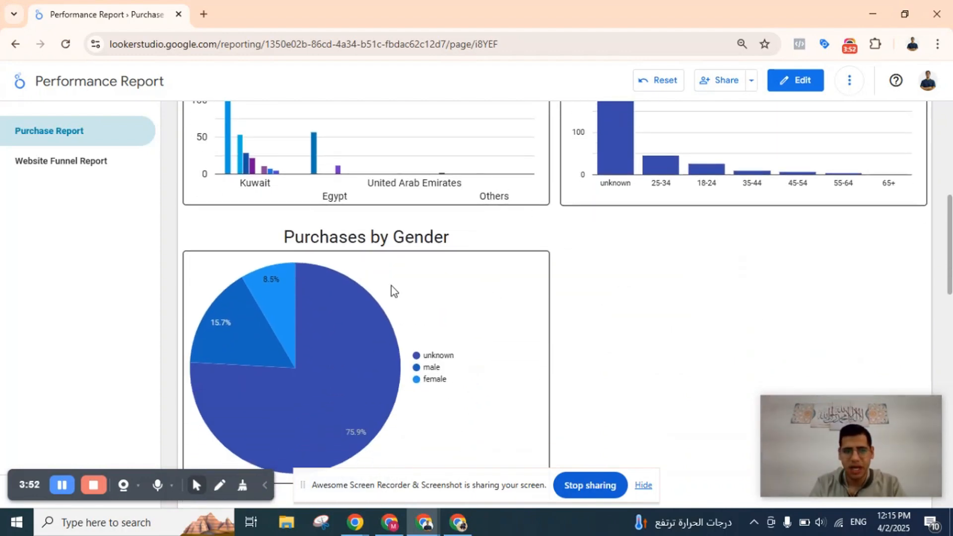
Switch the Performance Report to edit mode with the purchase charts in view.
mouse_move(391, 290)
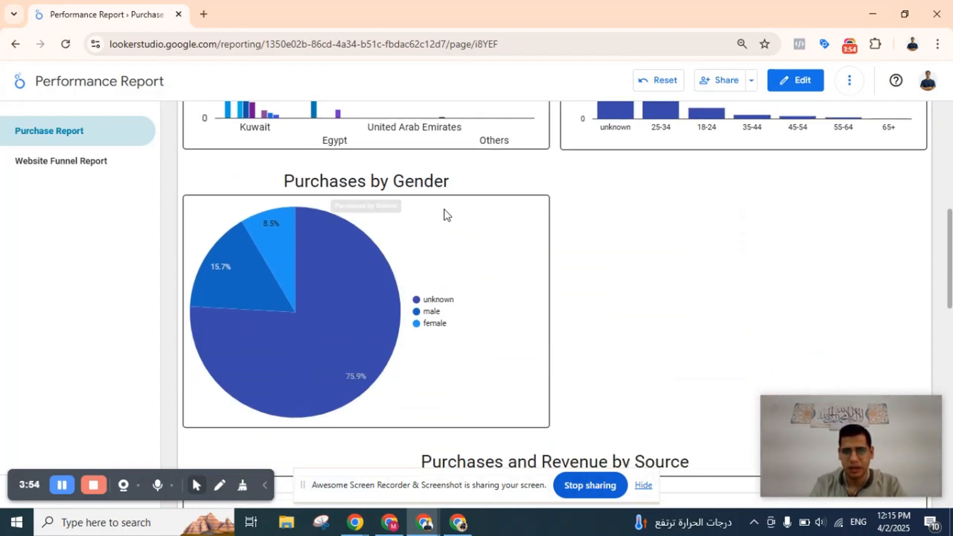
scroll(525, 252, up, 5)
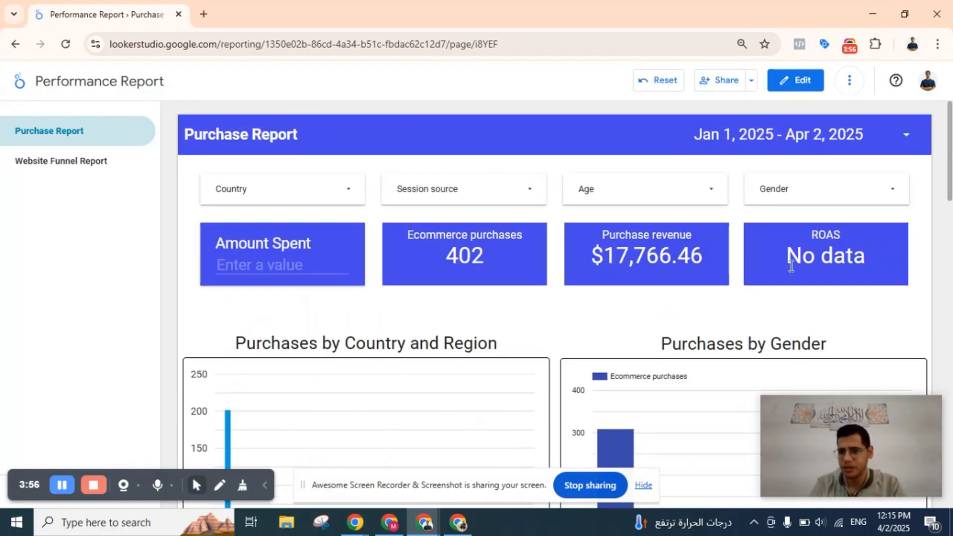
scroll(778, 366, down, 5)
scroll(783, 278, up, 1)
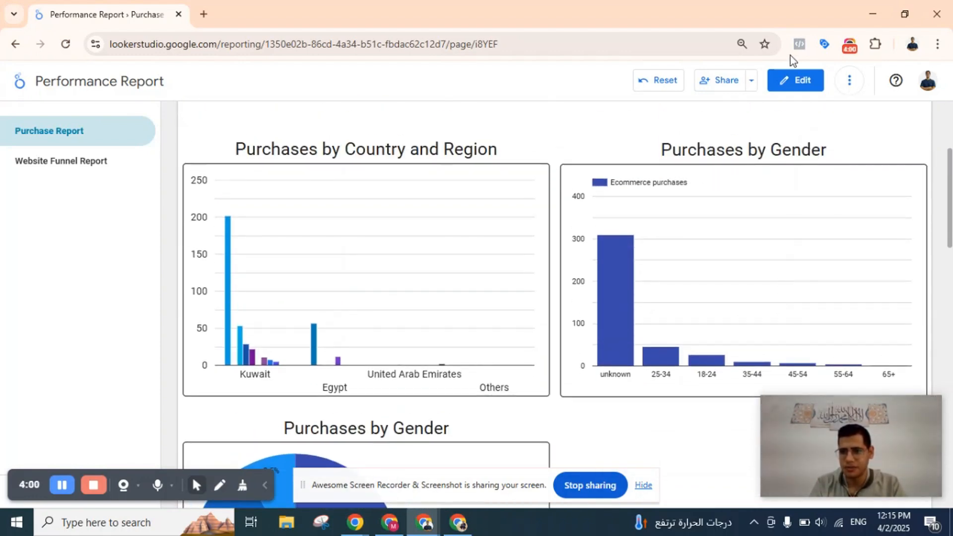
click(793, 98)
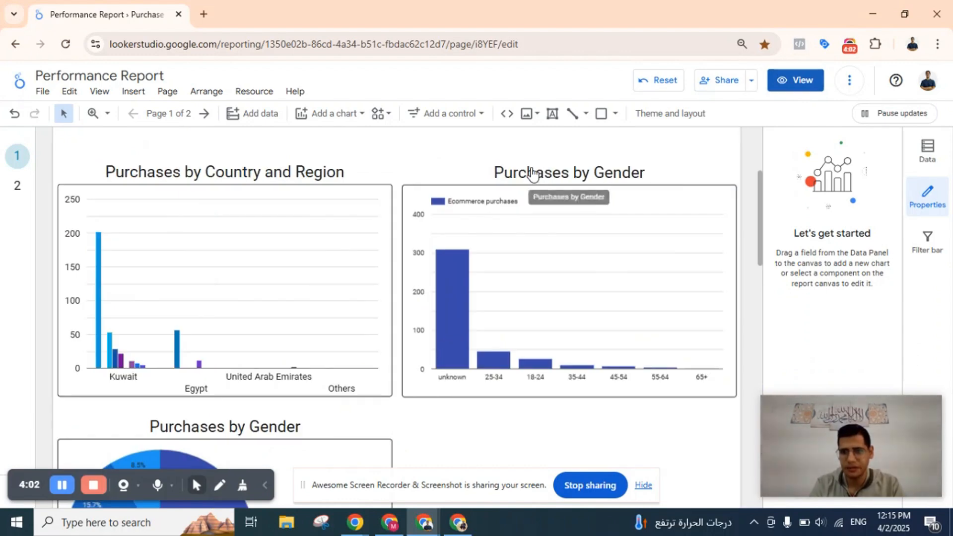
Change the title of the age-group column chart to "Purchases by Age" and return the report to view mode.
click(587, 171)
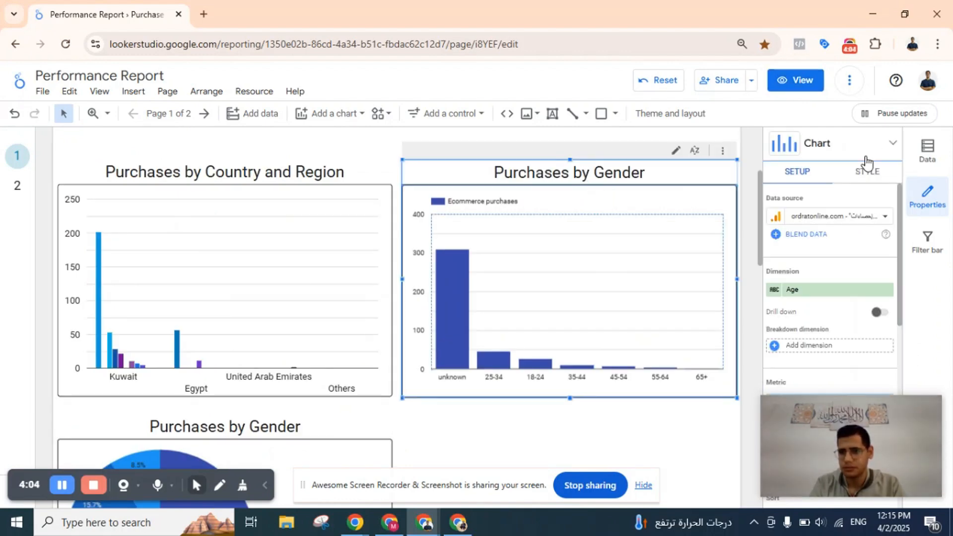
click(866, 172)
scroll(846, 251, down, 1)
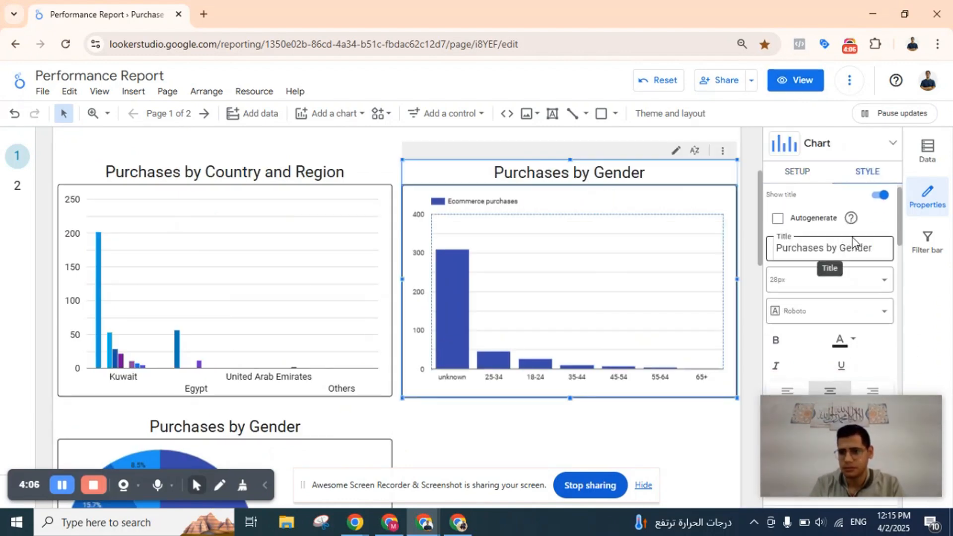
double_click(852, 253)
text(Age)
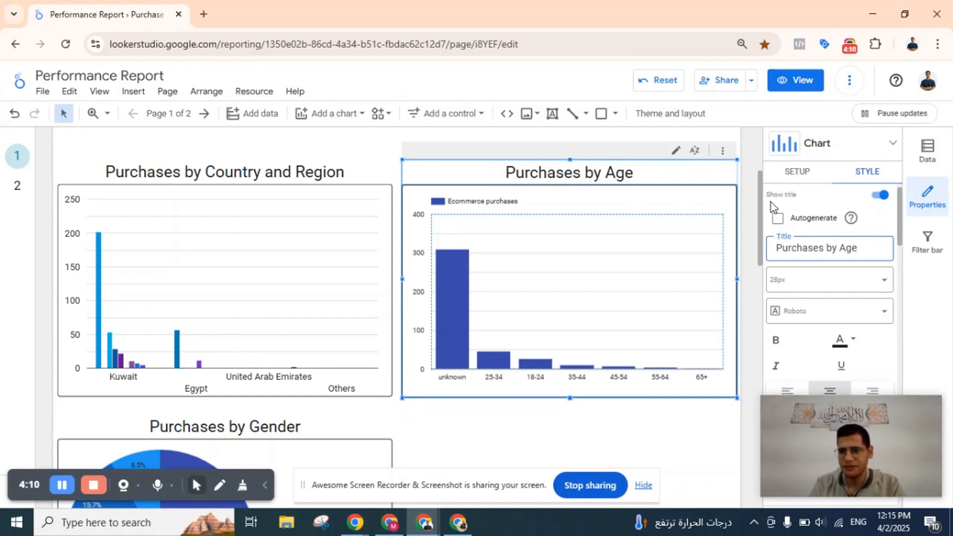
click(747, 194)
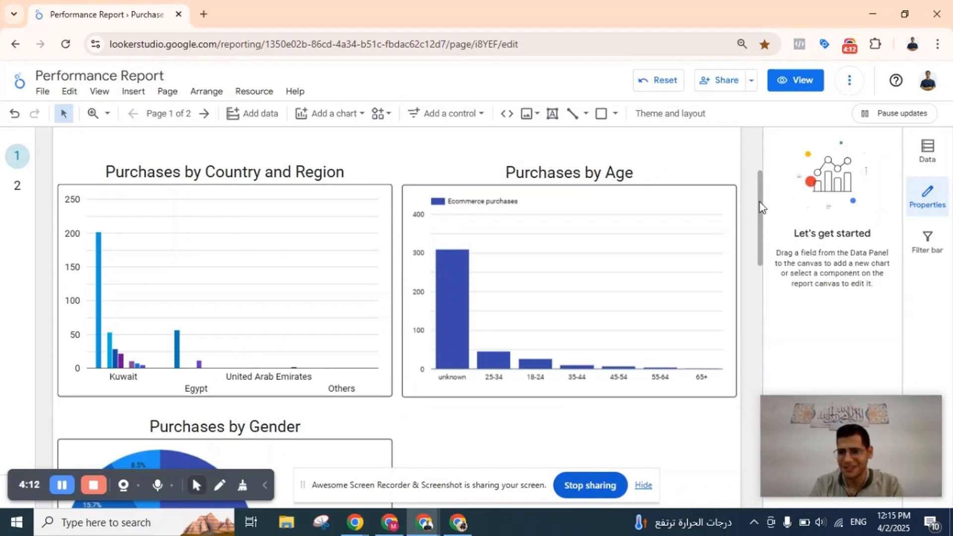
key(ctrl+z)
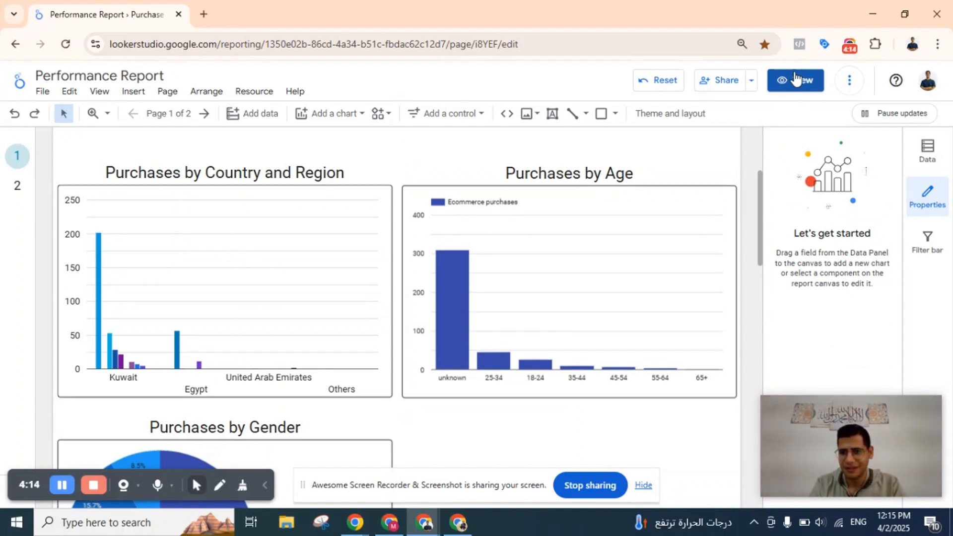
click(796, 83)
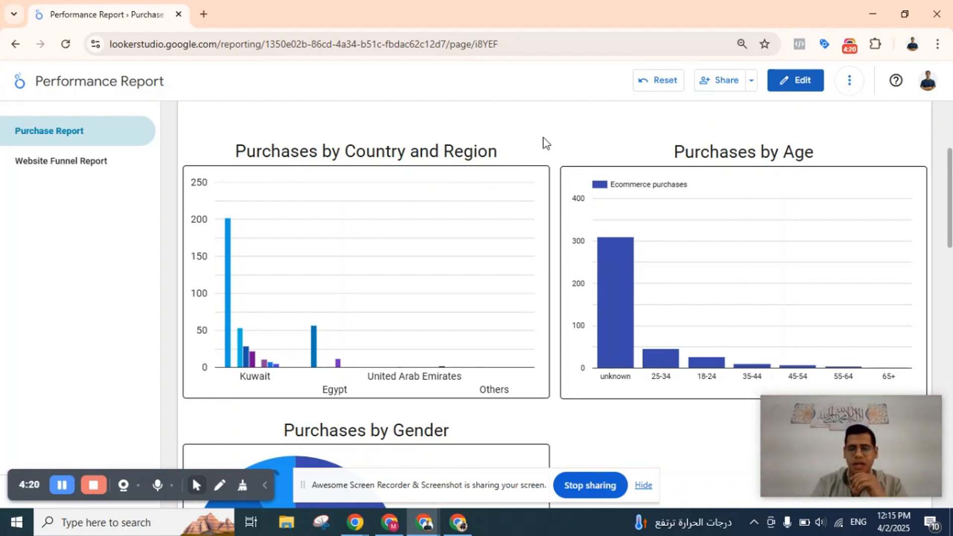
Review the Purchase Report's filters and scorecards along with its charts by country, age, gender and source.
scroll(545, 142, down, 1)
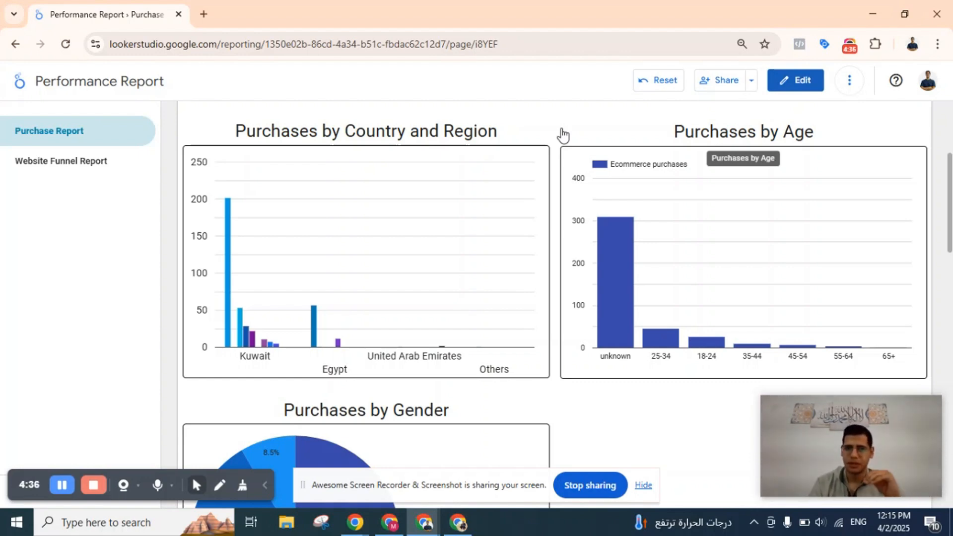
scroll(563, 134, up, 5)
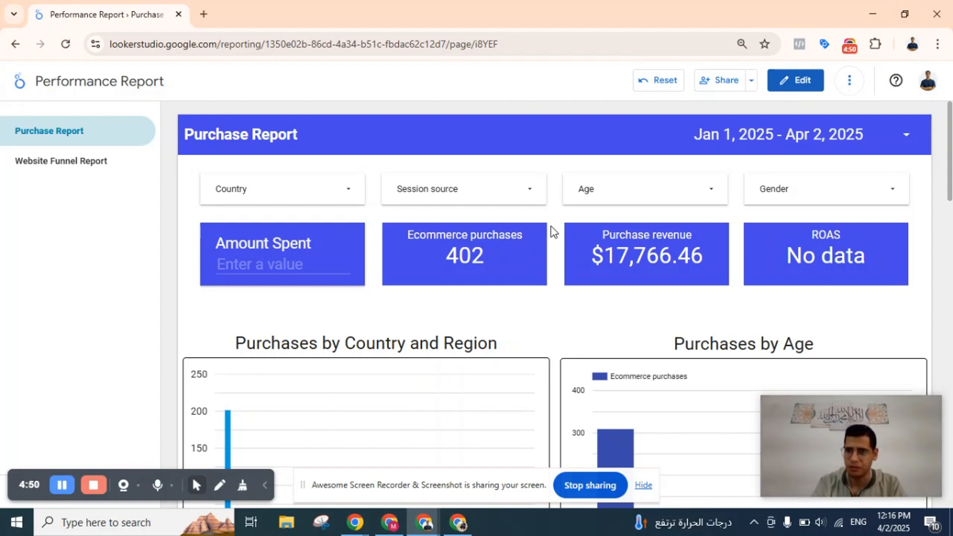
scroll(554, 230, down, 2)
scroll(554, 231, down, 2)
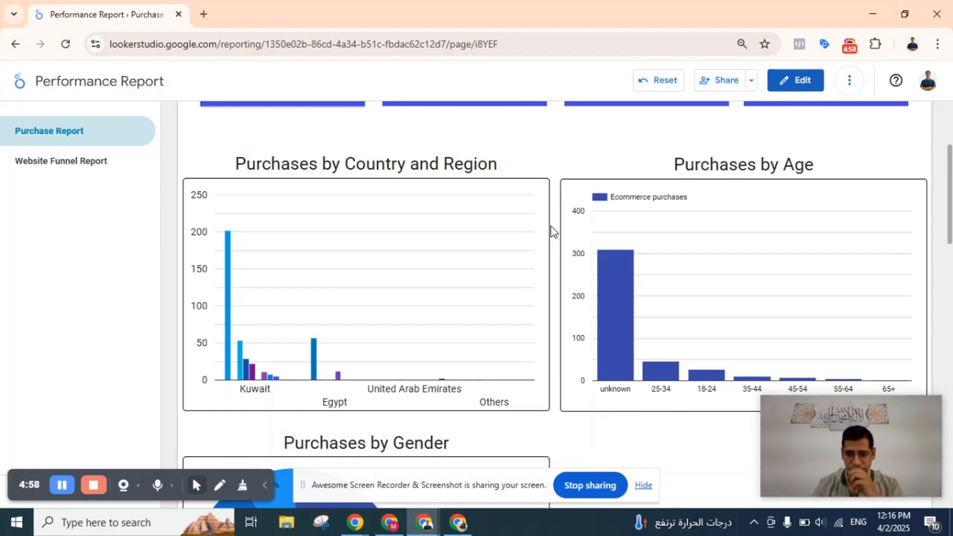
scroll(553, 230, down, 3)
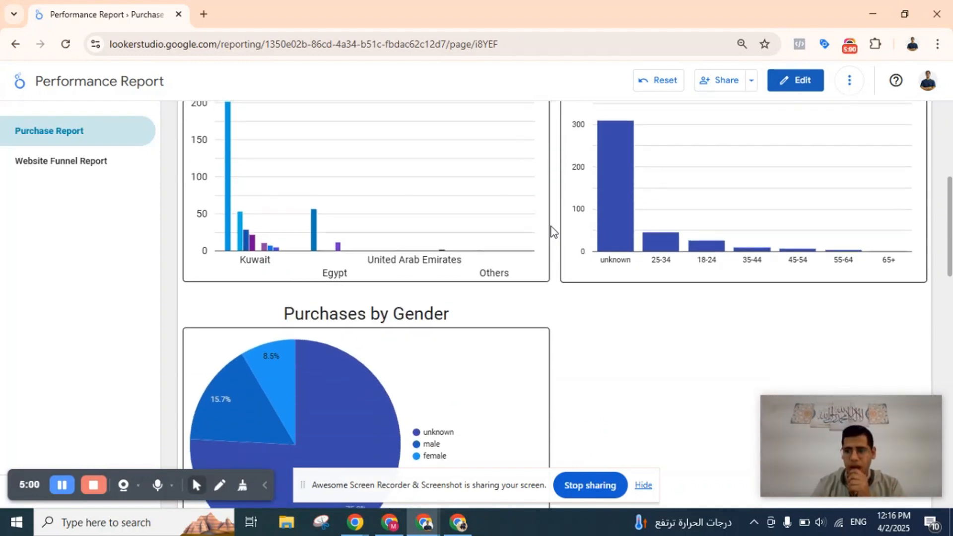
scroll(554, 231, down, 2)
scroll(553, 231, down, 4)
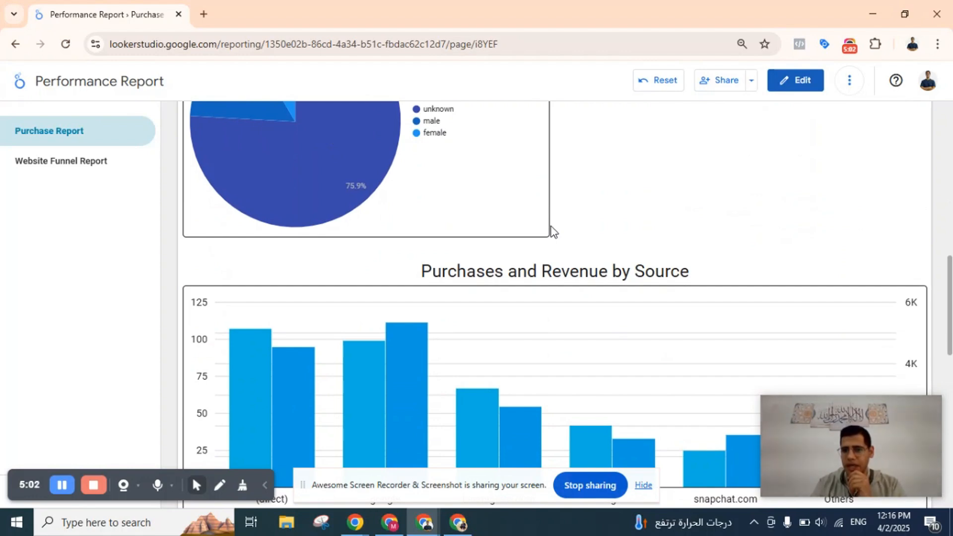
scroll(553, 231, up, 10)
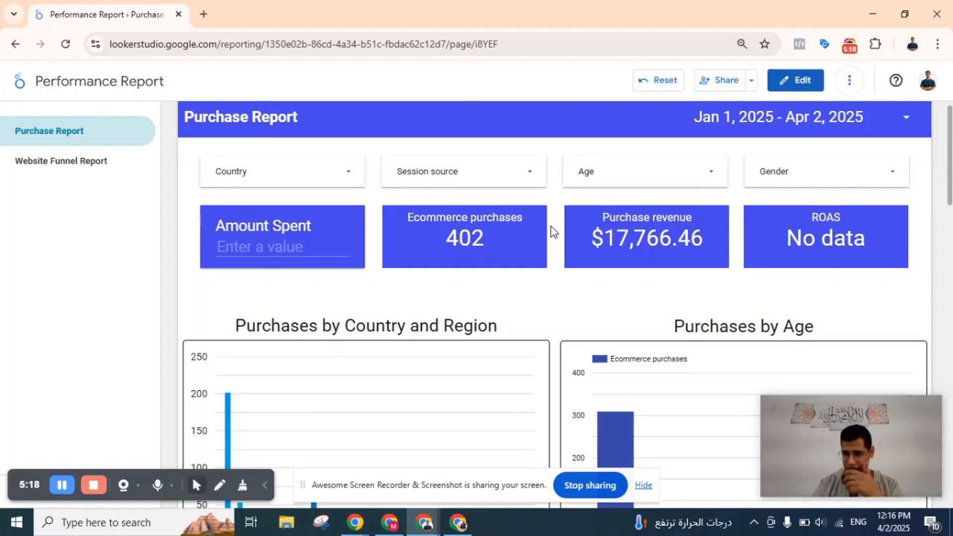
scroll(554, 232, down, 1)
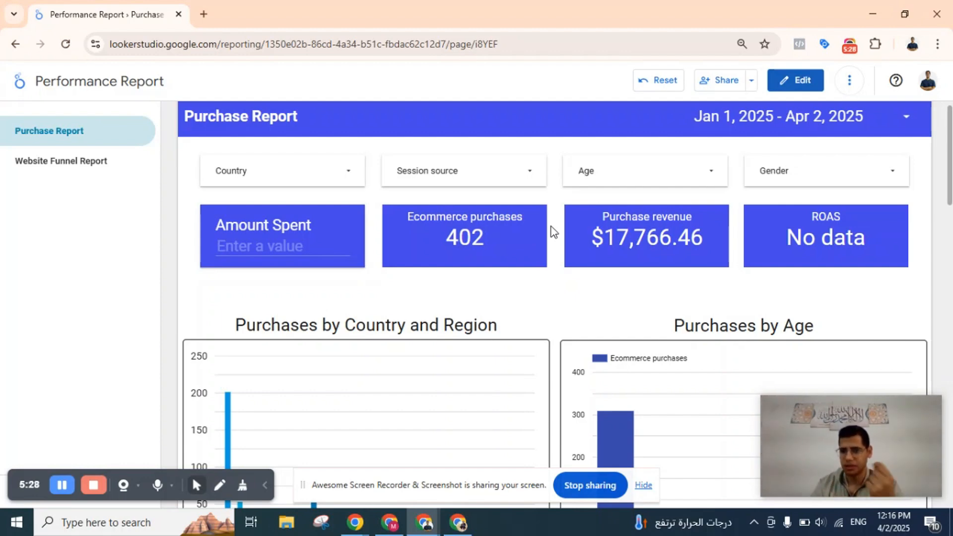
scroll(554, 232, down, 1)
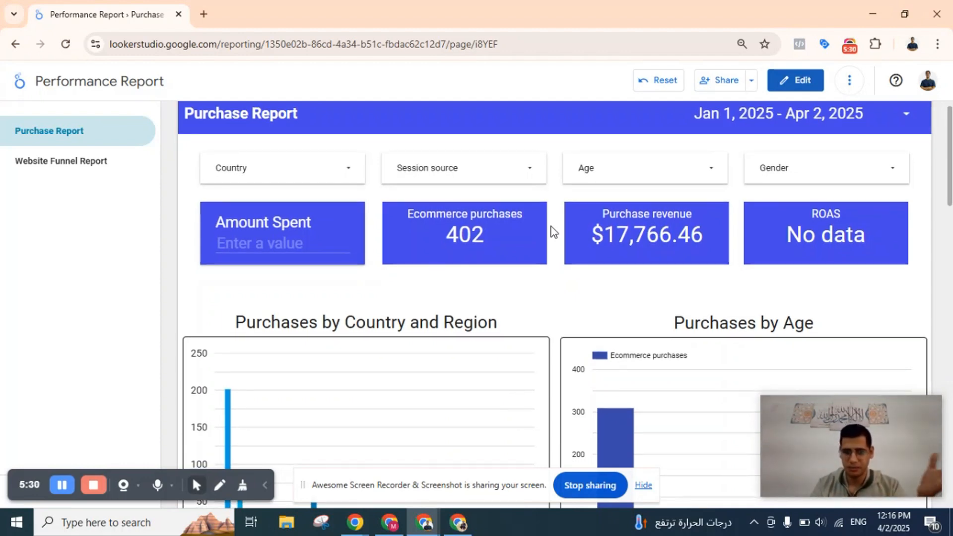
scroll(554, 233, up, 1)
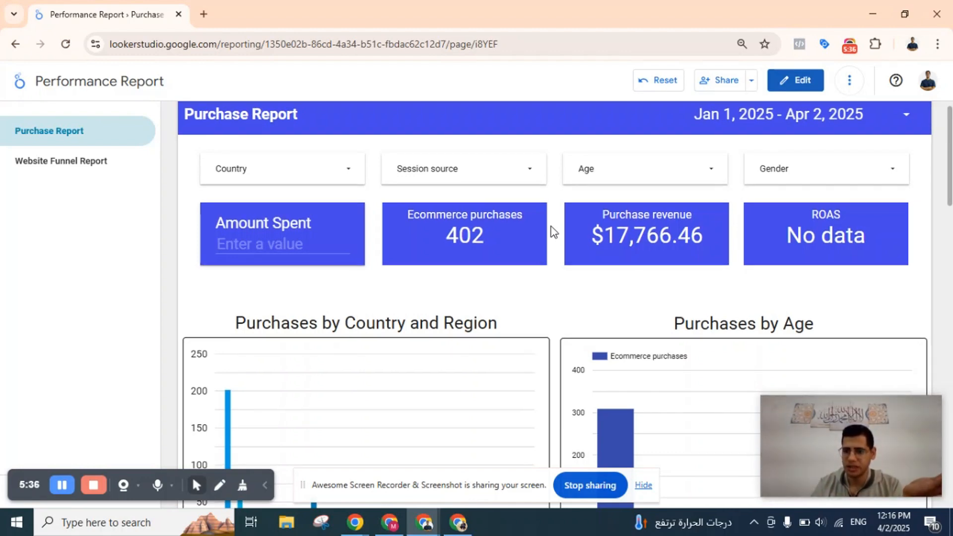
scroll(554, 232, up, 1)
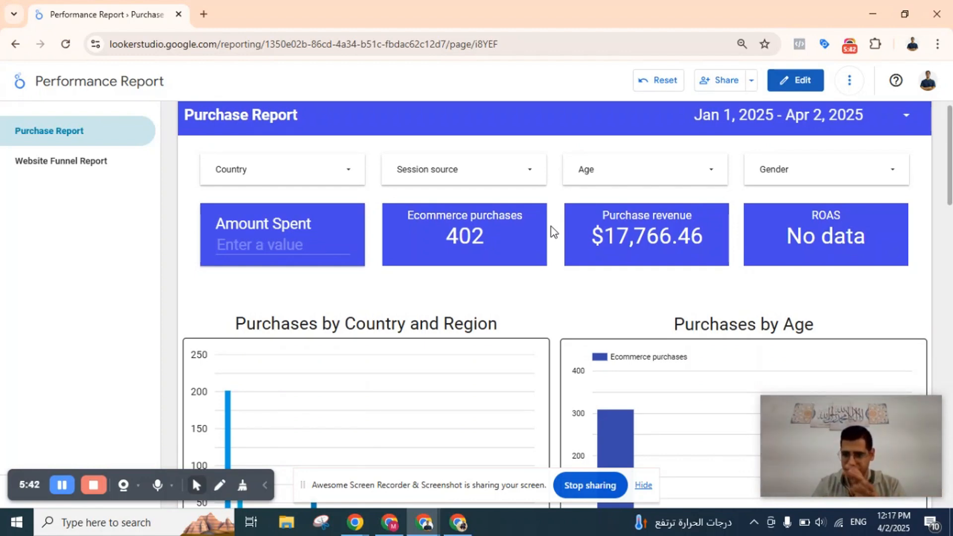
scroll(553, 232, down, 1)
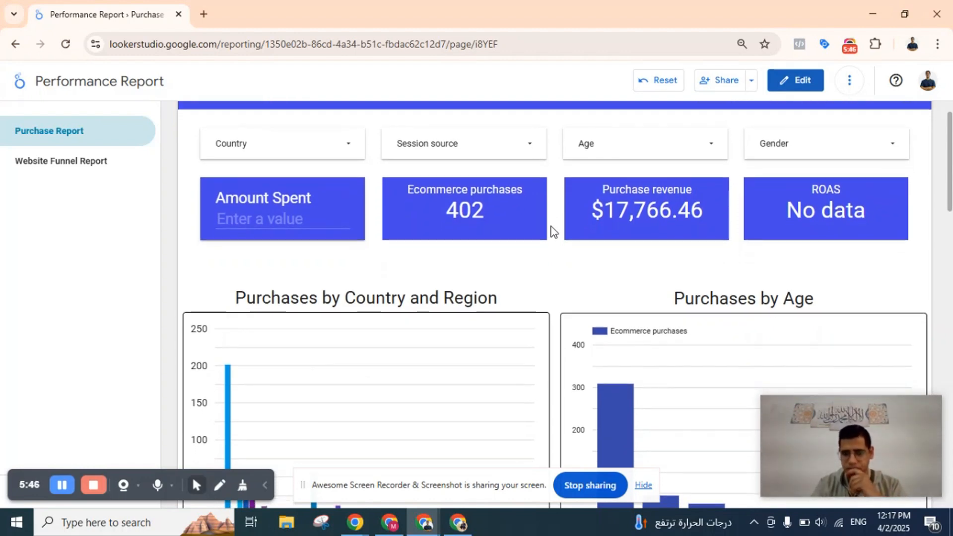
scroll(553, 232, down, 3)
scroll(554, 231, up, 1)
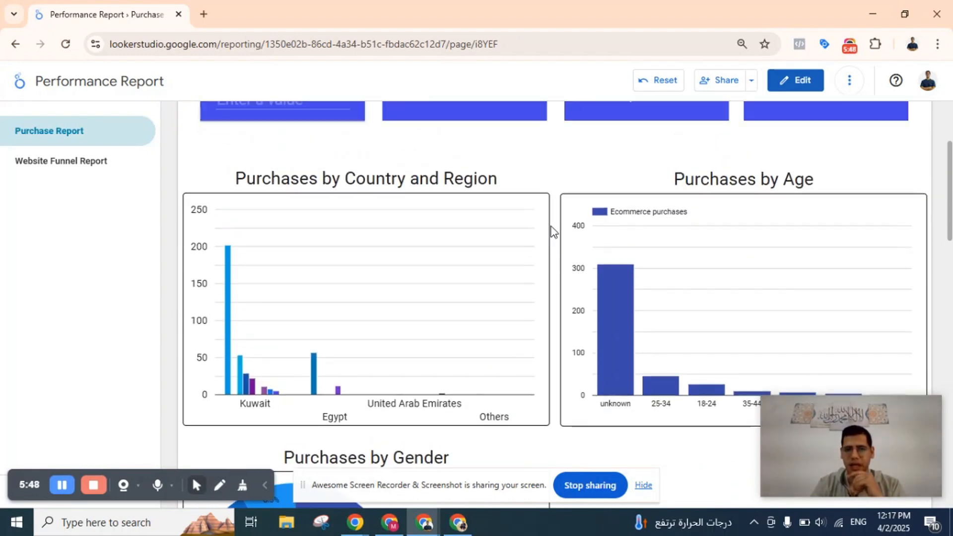
Inspect the regional bars for Kuwait, Egypt and the United Arab Emirates in the Purchases by Country and Region chart.
scroll(553, 232, down, 1)
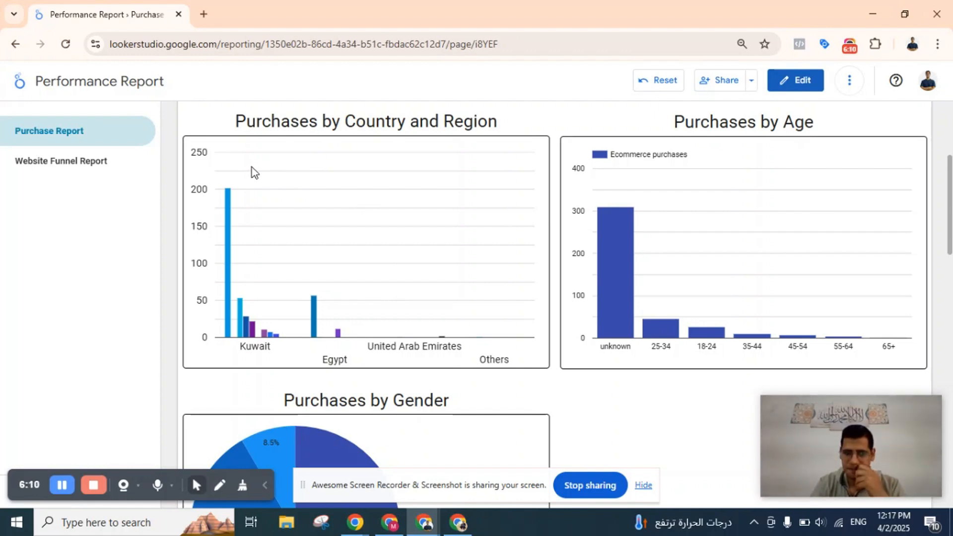
mouse_move(230, 211)
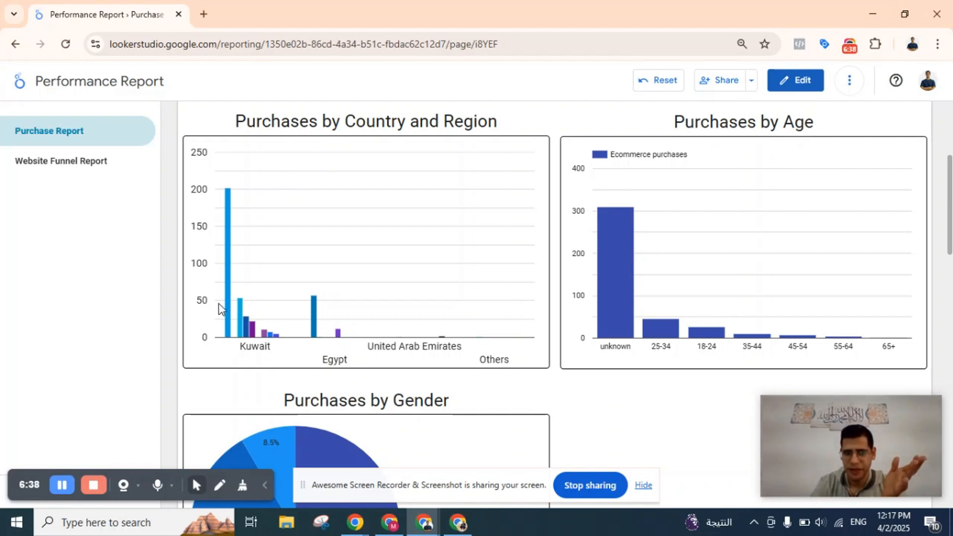
mouse_move(229, 298)
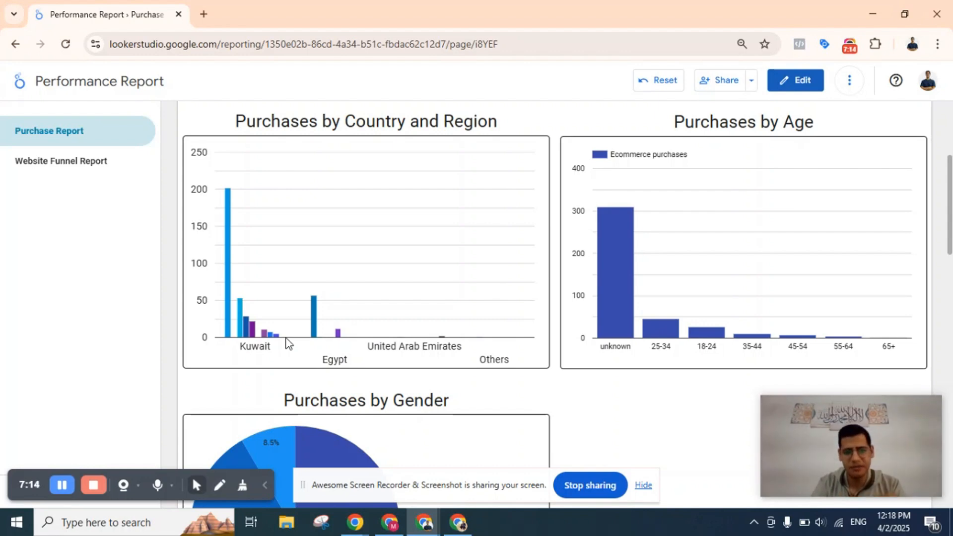
mouse_move(311, 312)
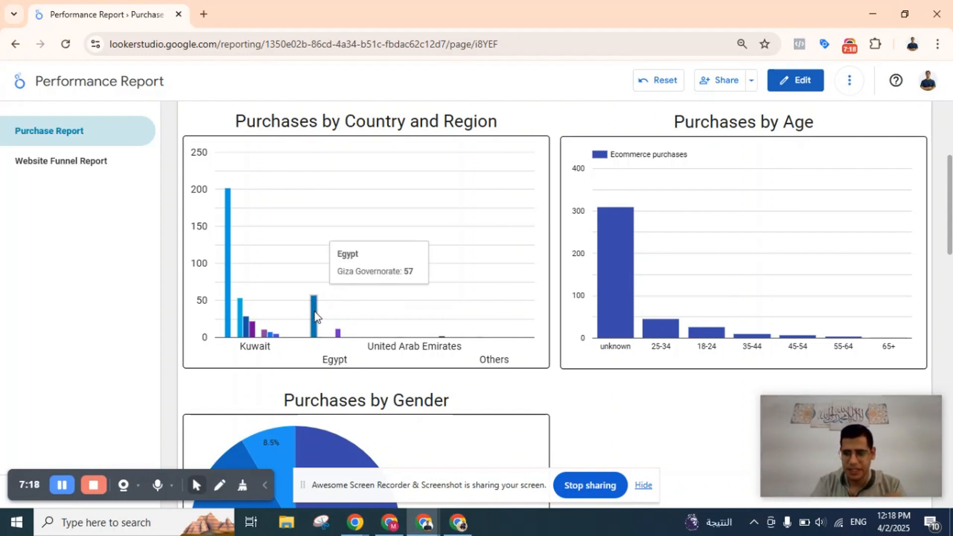
mouse_move(338, 336)
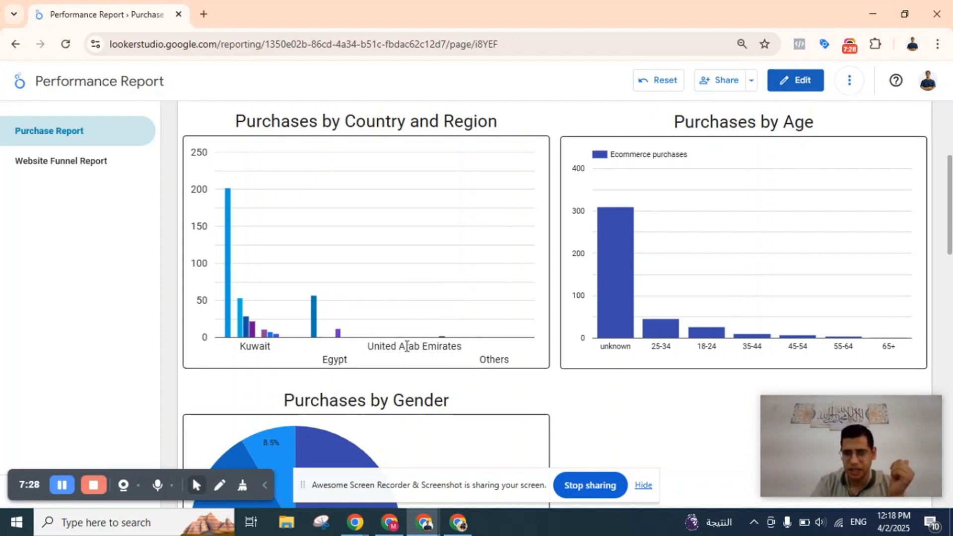
mouse_move(442, 336)
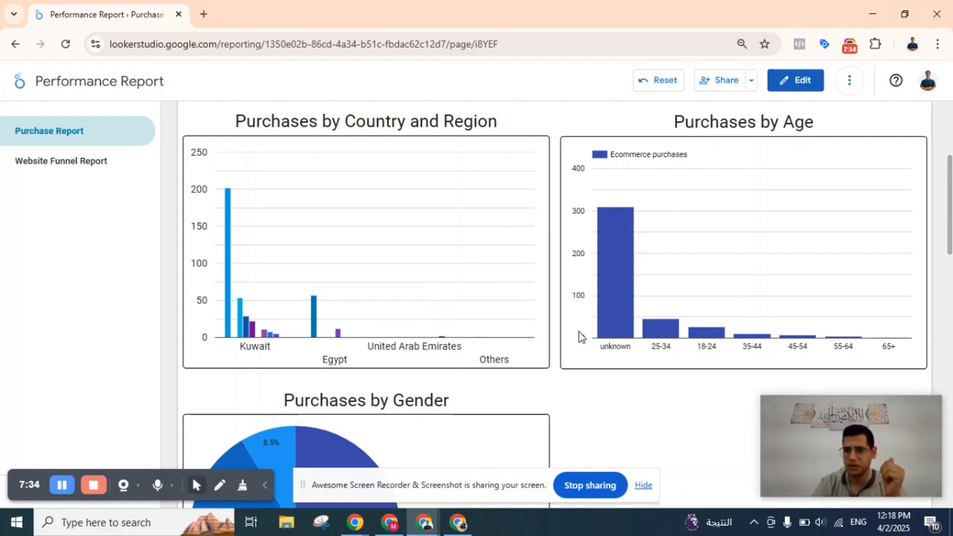
Inspect the ecommerce purchases of the unknown and 25-34 age groups in the Purchases by Age chart.
mouse_move(650, 325)
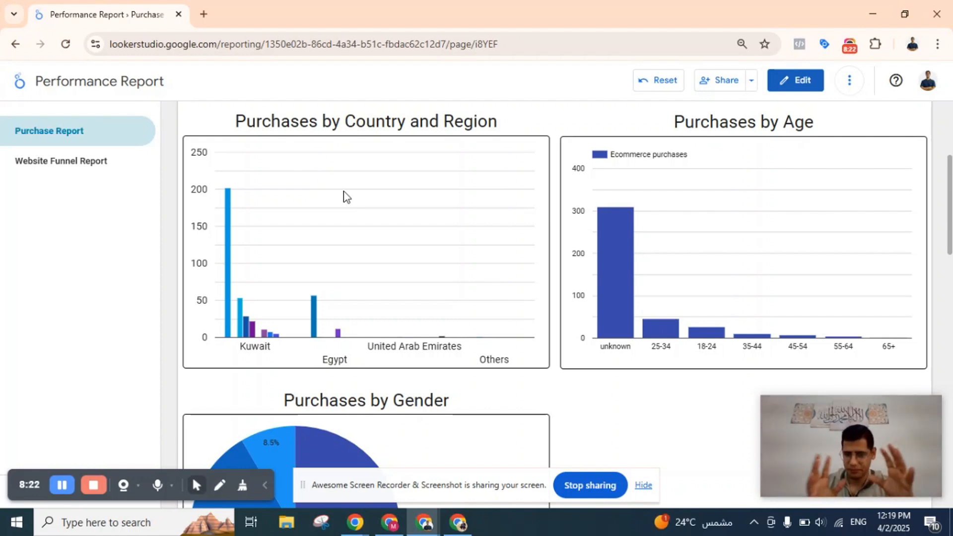
scroll(490, 182, up, 2)
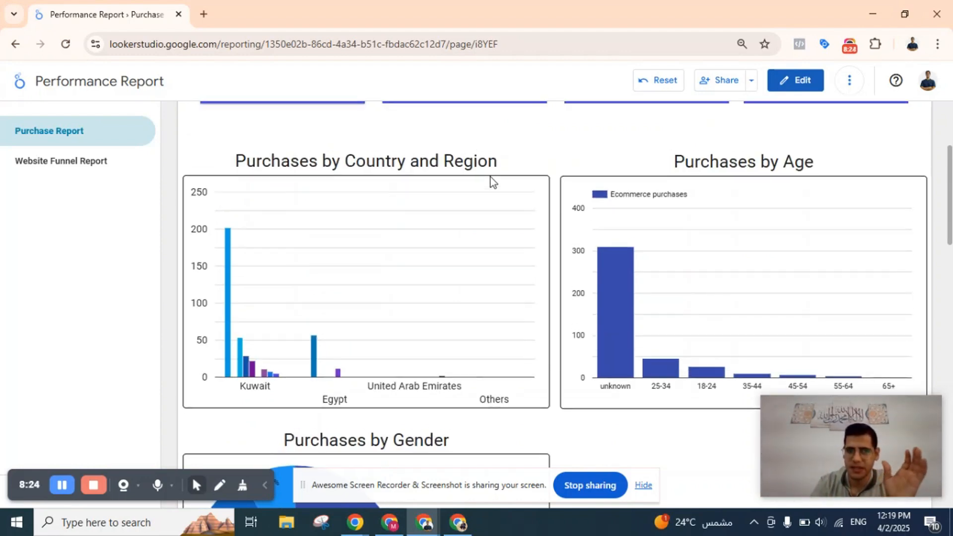
scroll(490, 182, down, 1)
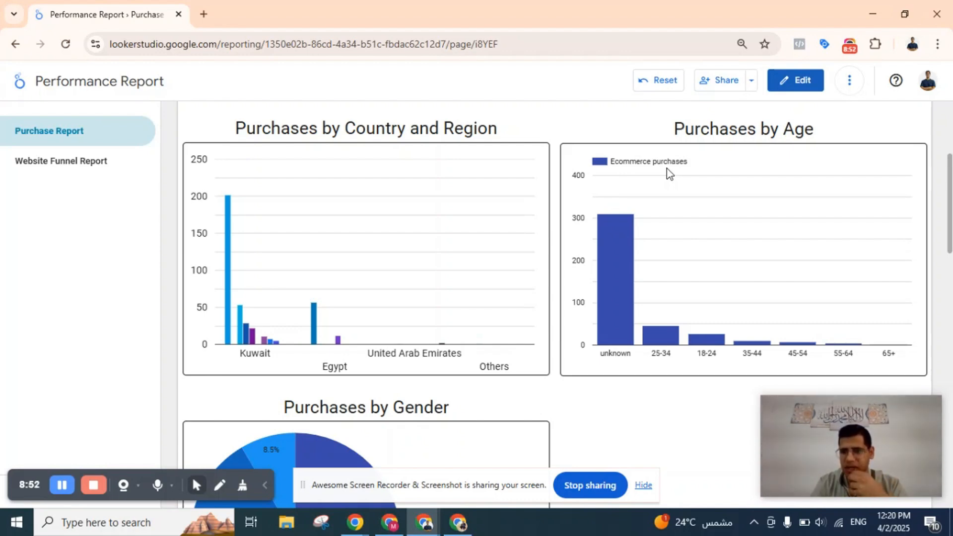
mouse_move(606, 247)
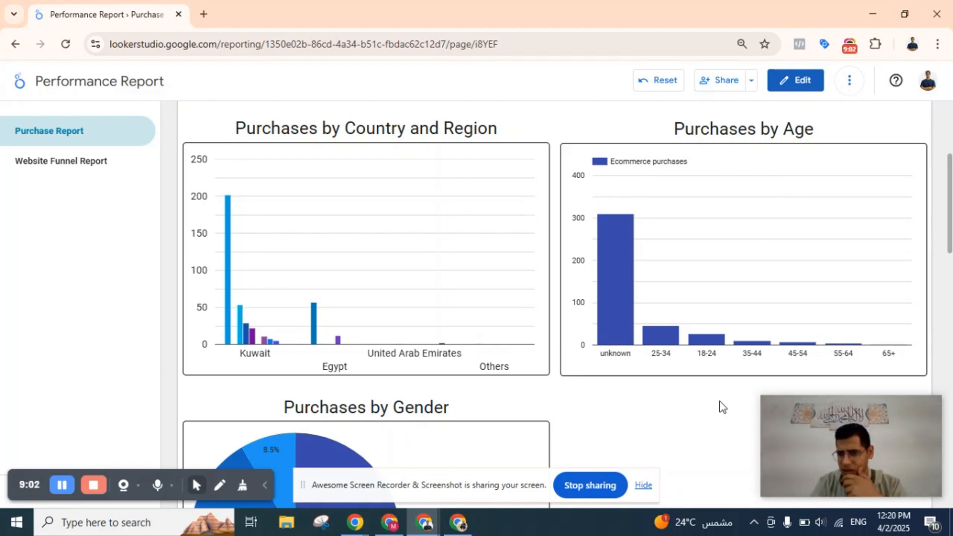
mouse_move(660, 330)
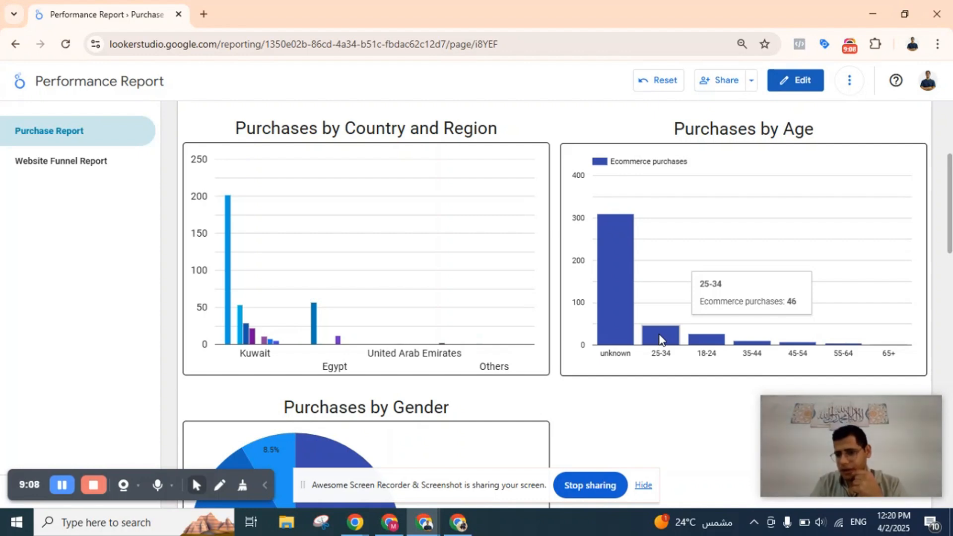
mouse_move(610, 313)
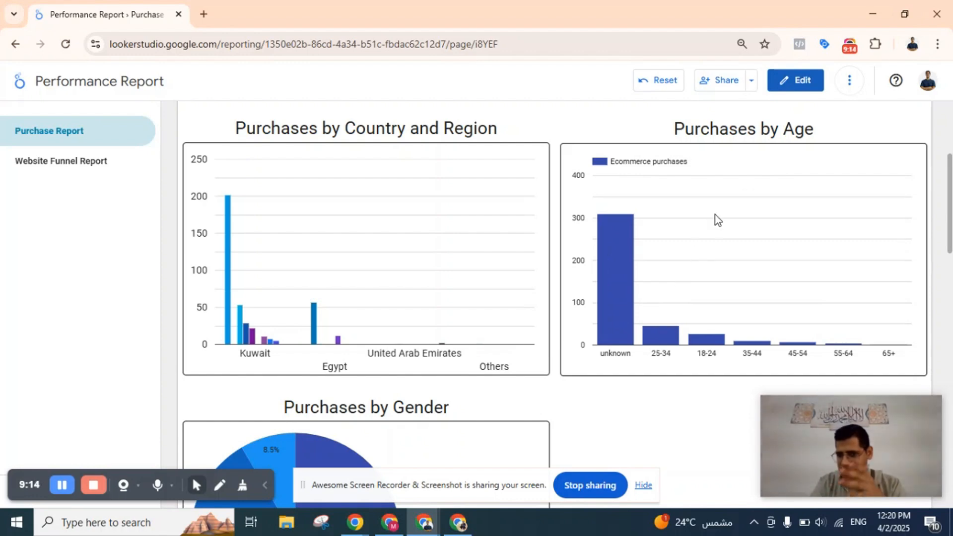
Inspect the unknown and male slices of the Purchases by Gender pie chart.
scroll(716, 215, down, 3)
scroll(716, 215, down, 2)
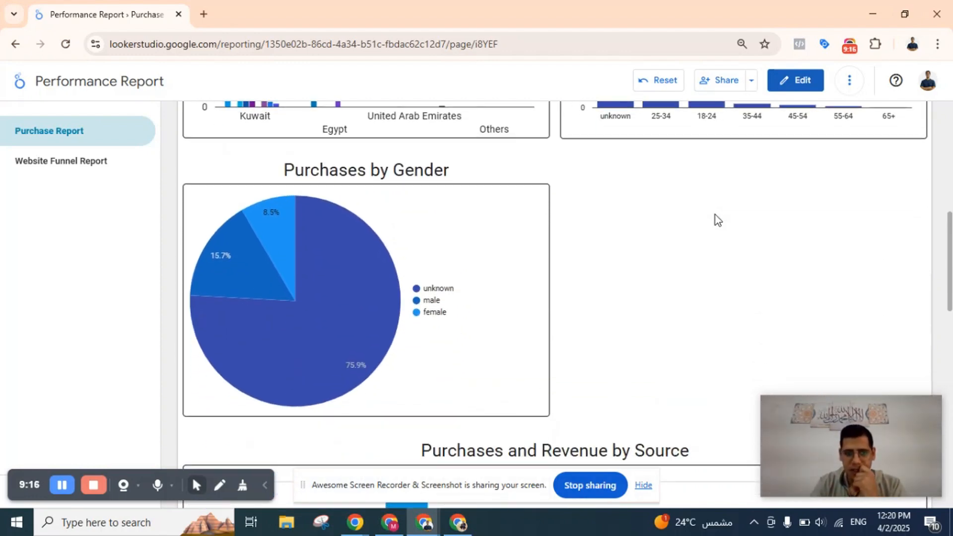
mouse_move(356, 327)
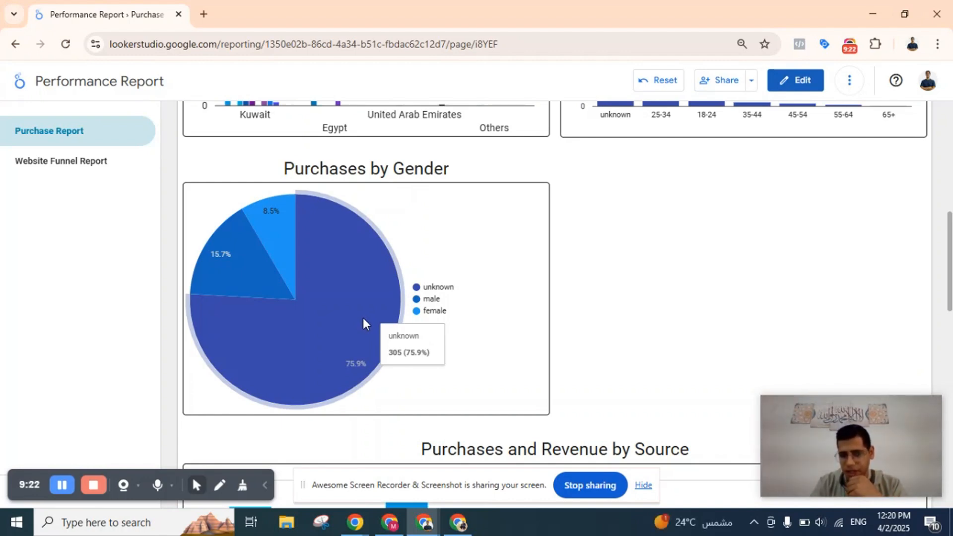
mouse_move(237, 297)
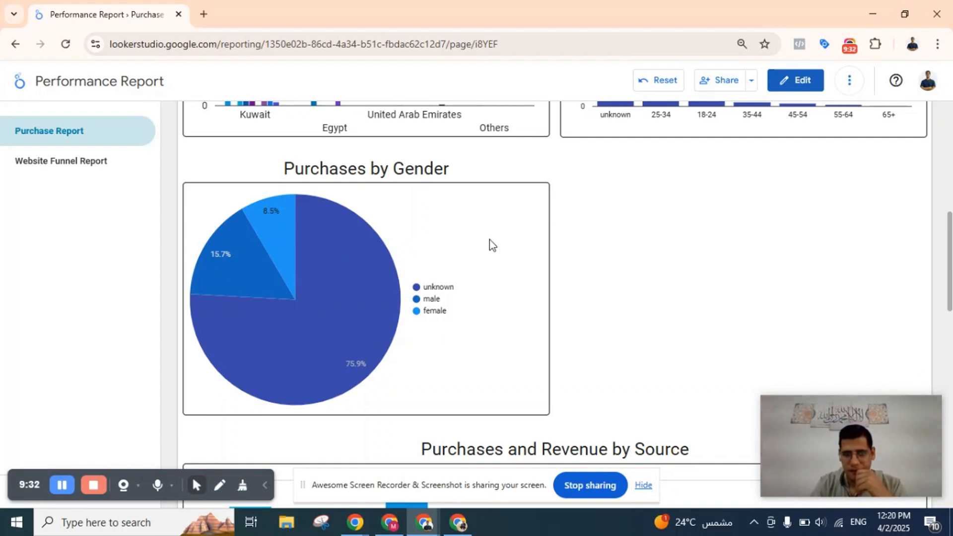
Compare the Purchases by Gender pie chart with the Purchases by Country and Region and Purchases by Age charts above it.
scroll(453, 241, up, 2)
scroll(453, 241, up, 2)
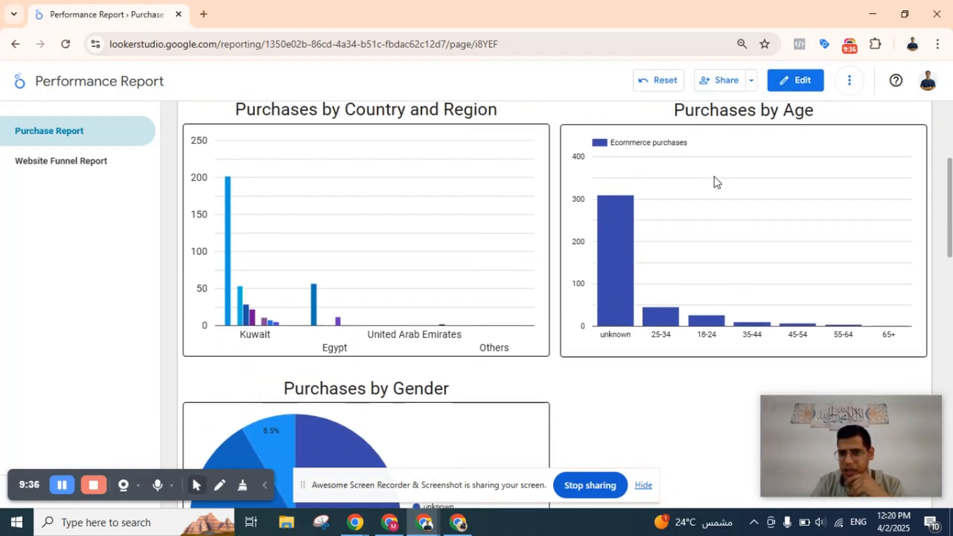
scroll(714, 176, down, 3)
scroll(594, 237, down, 3)
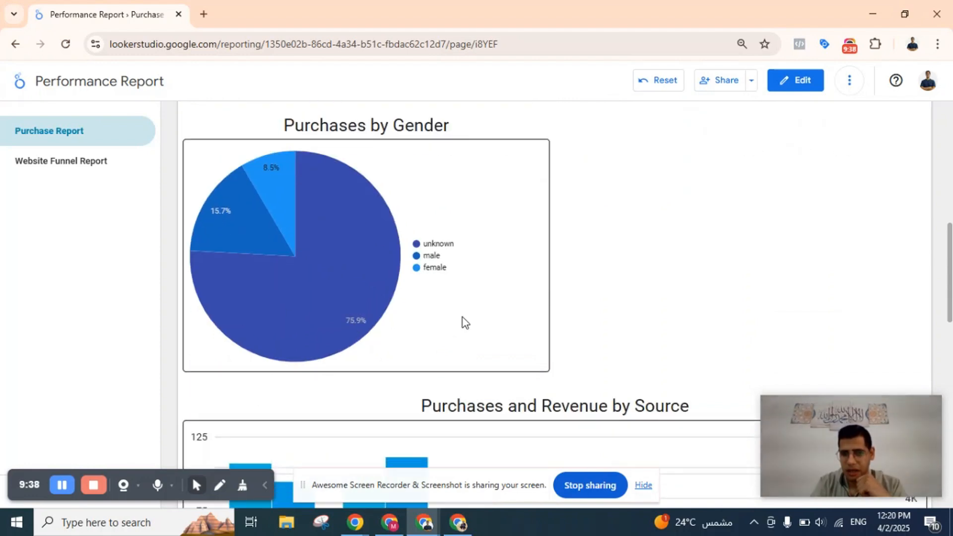
scroll(435, 213, up, 3)
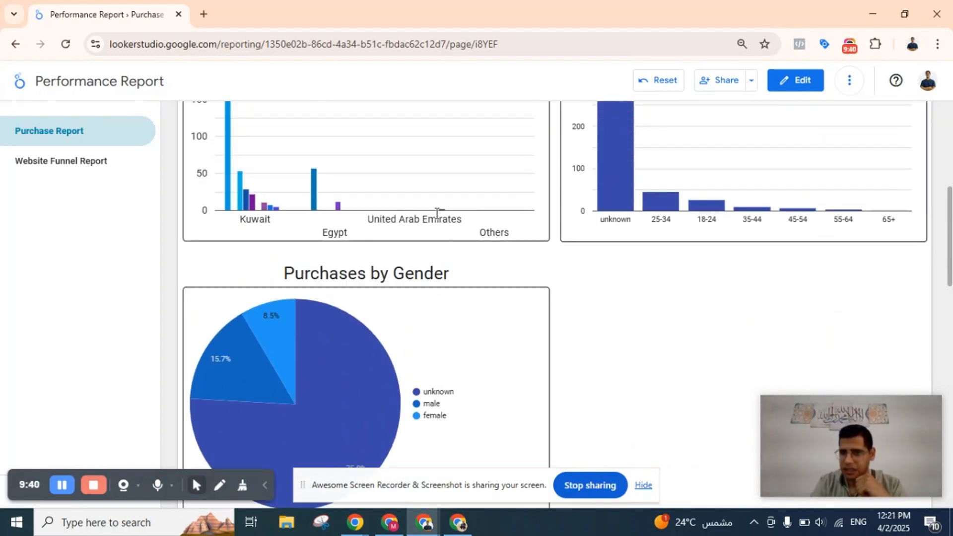
scroll(472, 276, up, 2)
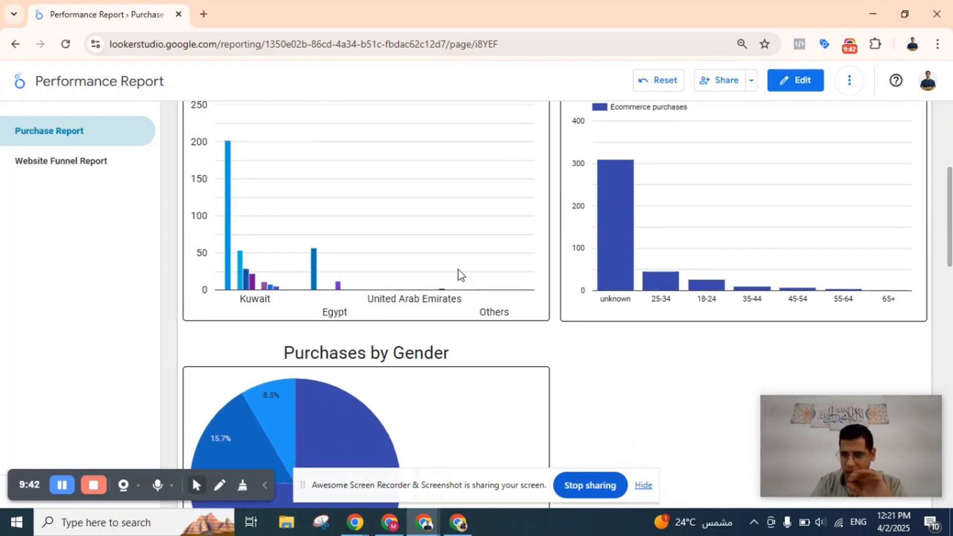
scroll(458, 270, down, 3)
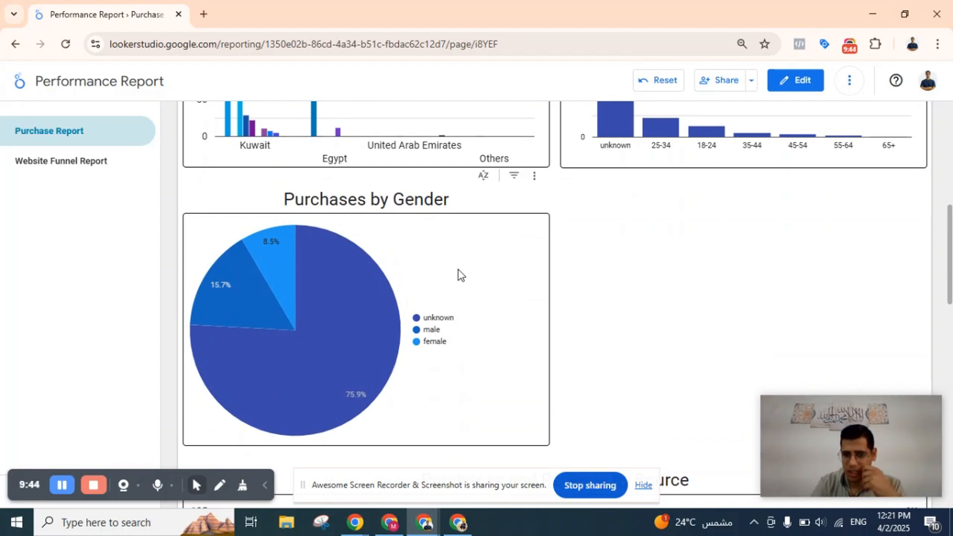
scroll(458, 270, up, 1)
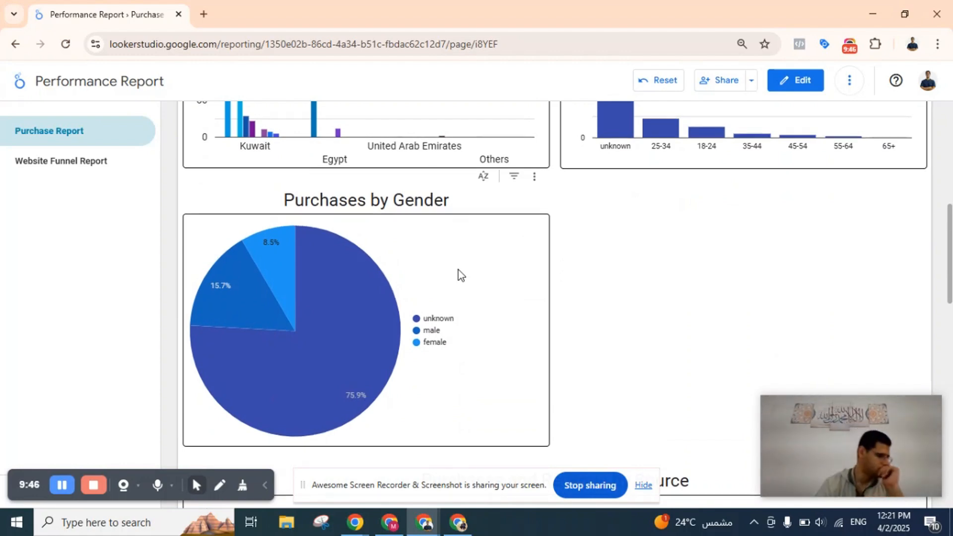
scroll(457, 270, up, 1)
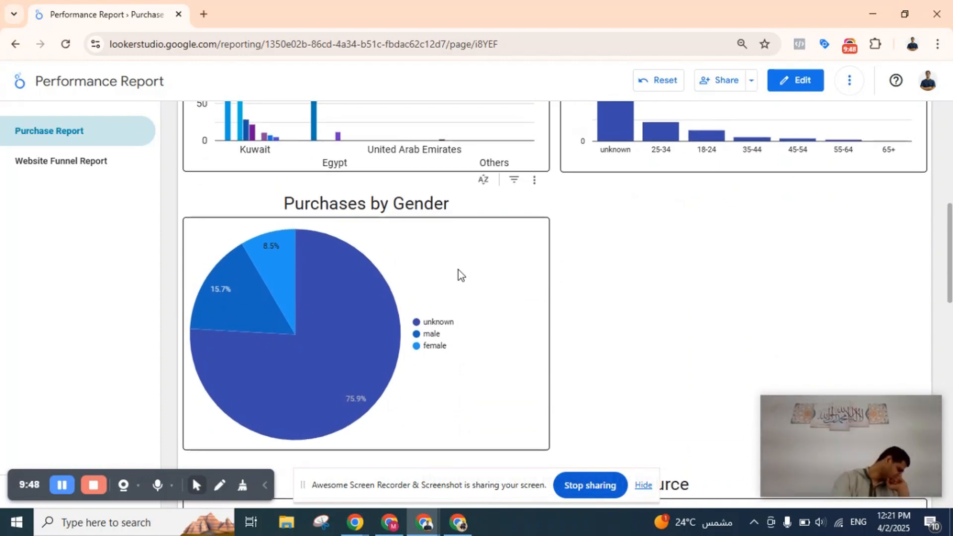
scroll(458, 270, down, 1)
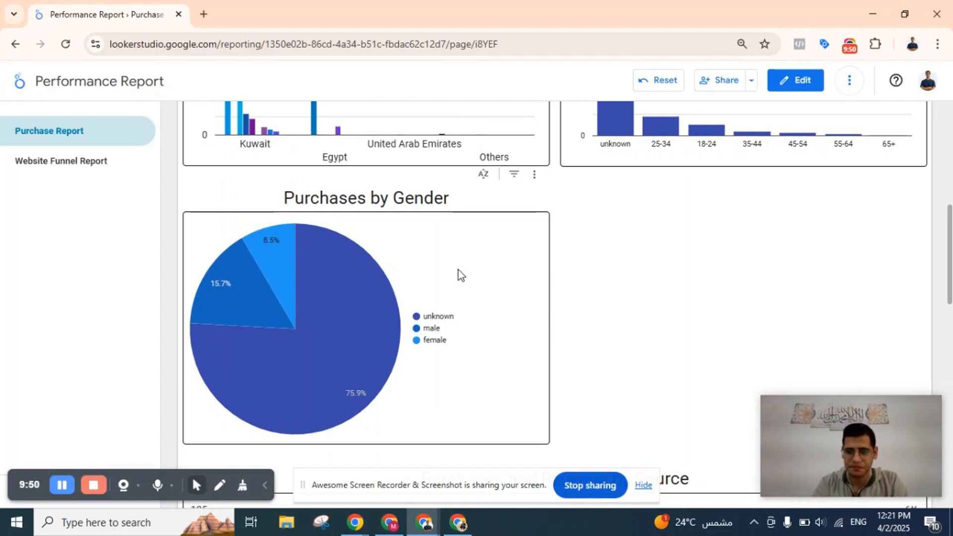
scroll(457, 270, down, 3)
scroll(458, 270, up, 4)
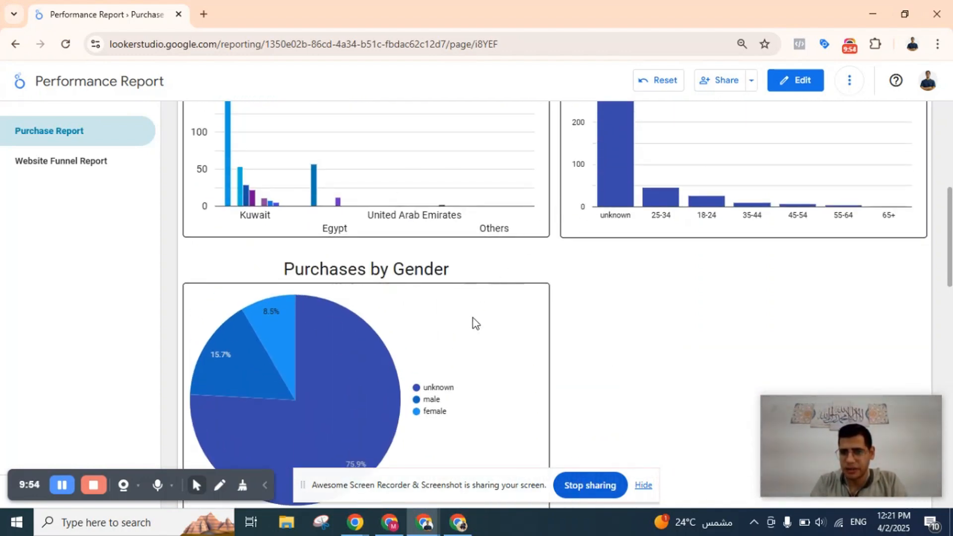
scroll(471, 278, up, 1)
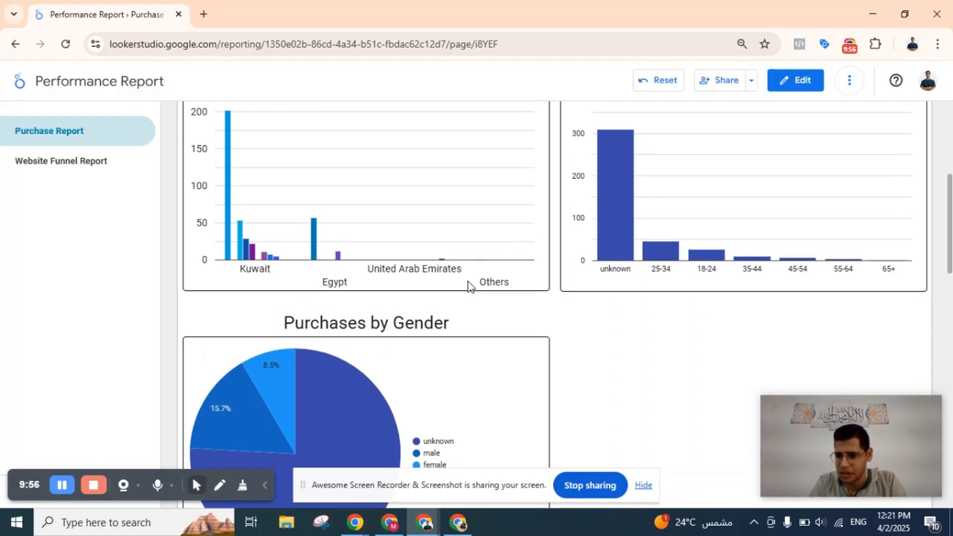
scroll(468, 283, down, 5)
scroll(468, 283, up, 6)
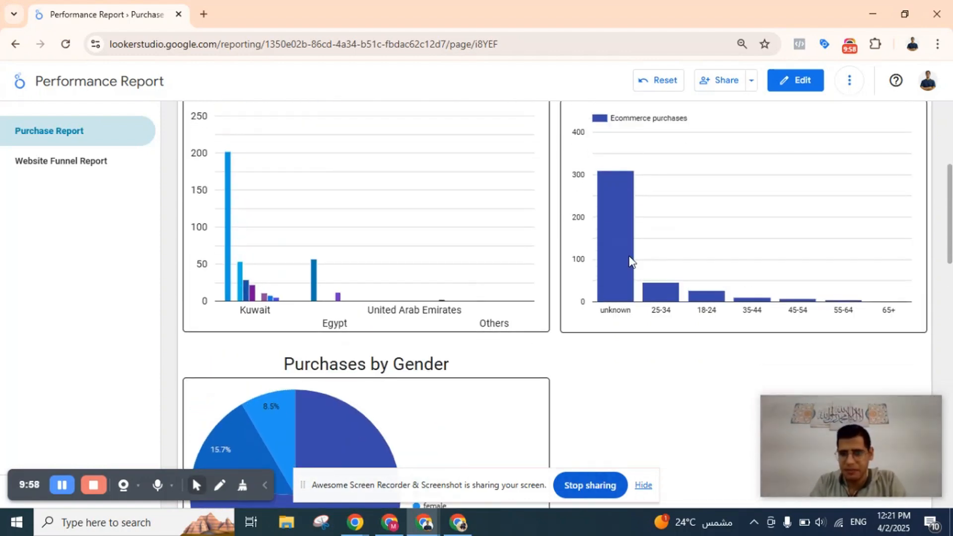
scroll(466, 290, up, 1)
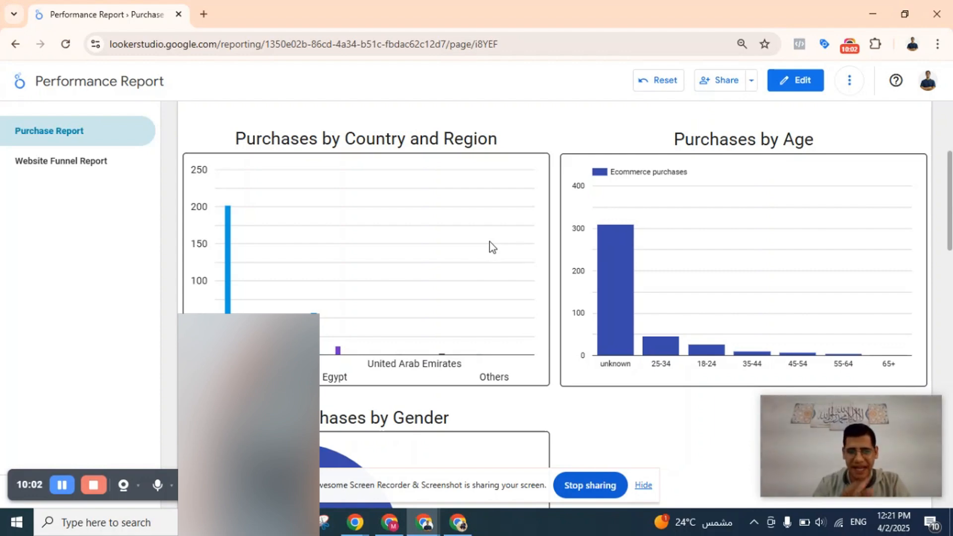
scroll(489, 242, down, 3)
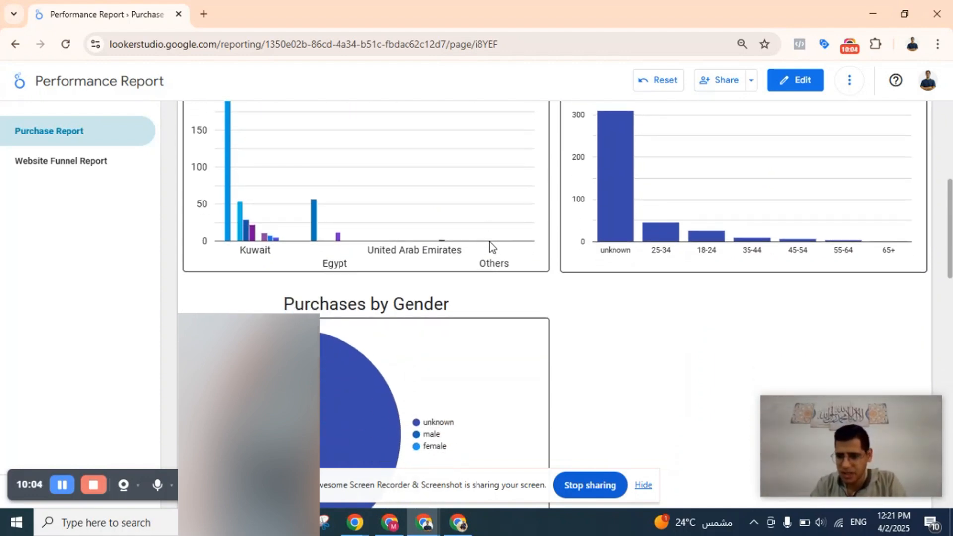
scroll(485, 241, down, 3)
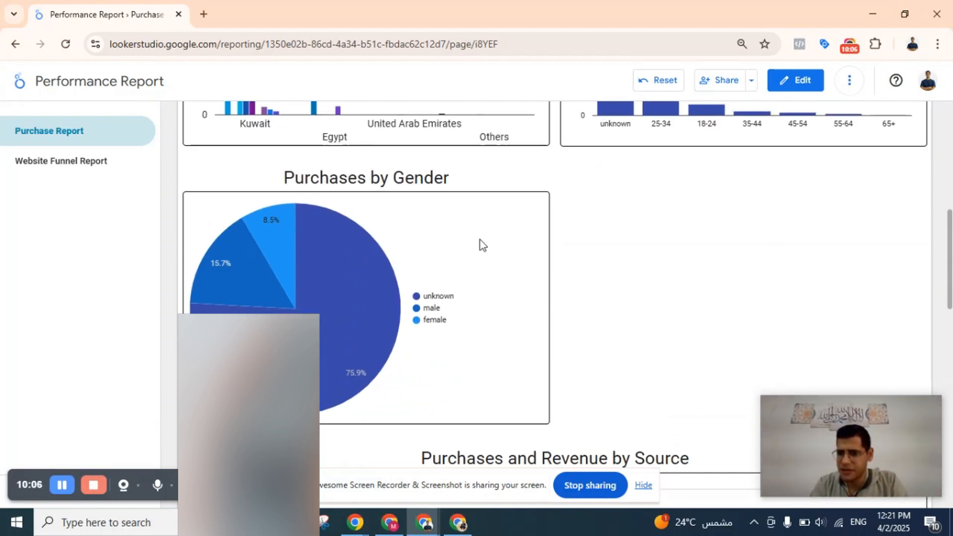
Examine the bars for the first source and google in the Purchases and Revenue by Source chart.
scroll(480, 243, down, 8)
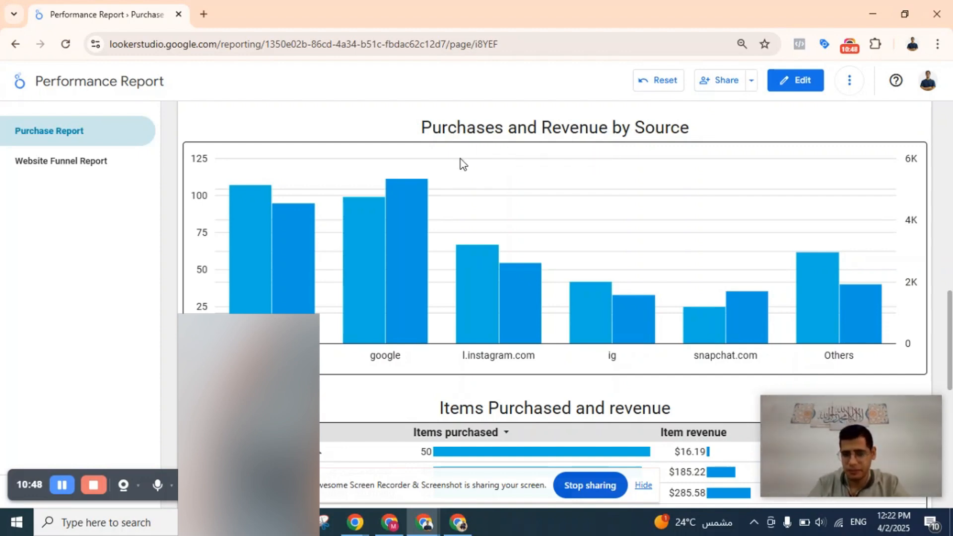
mouse_move(362, 250)
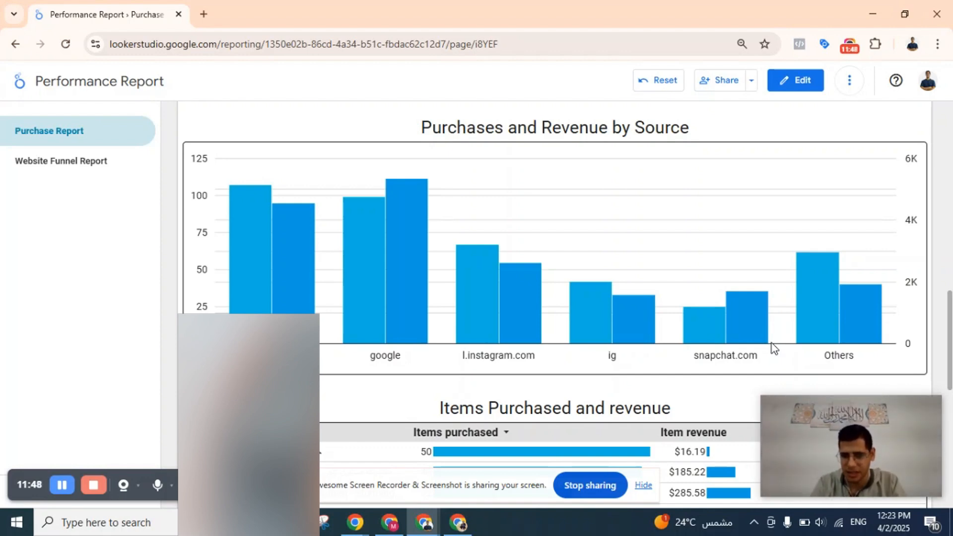
mouse_move(246, 276)
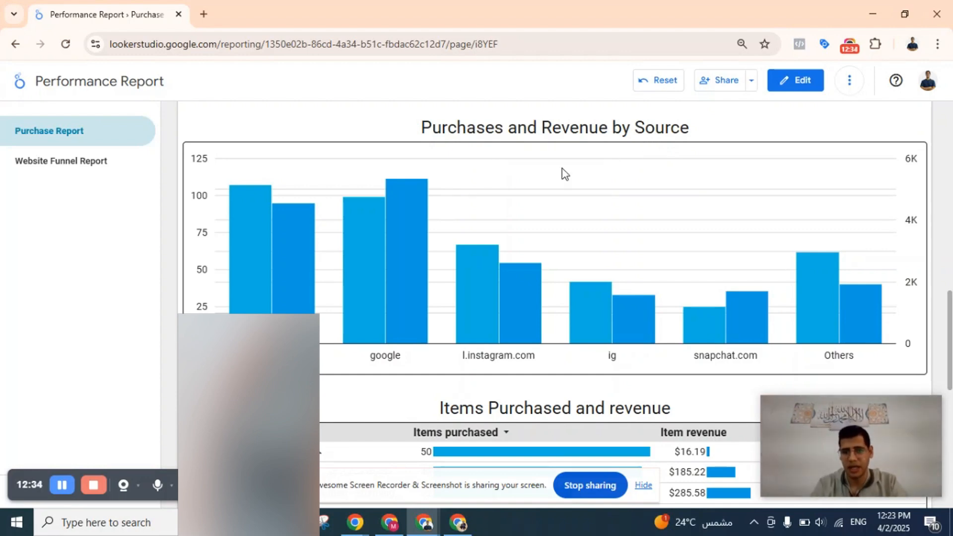
mouse_move(381, 317)
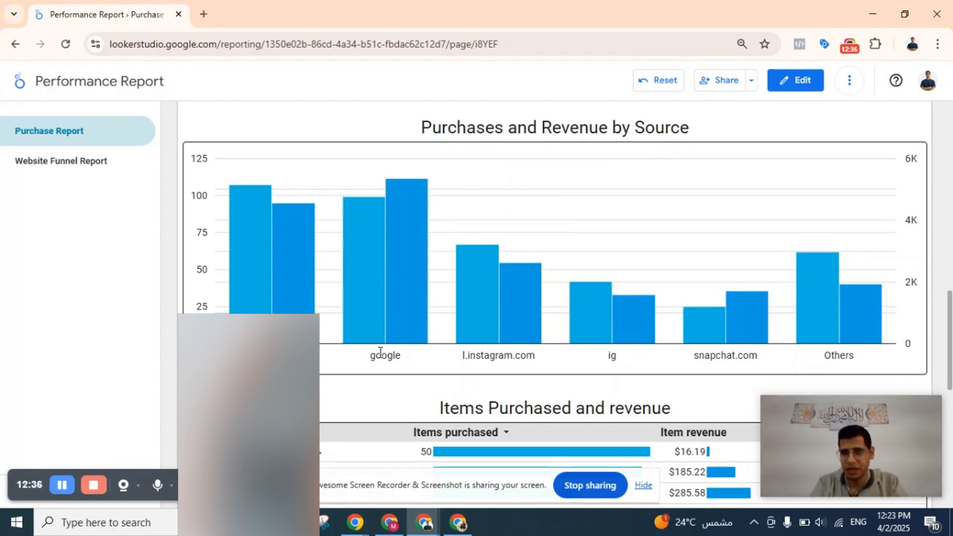
mouse_move(367, 265)
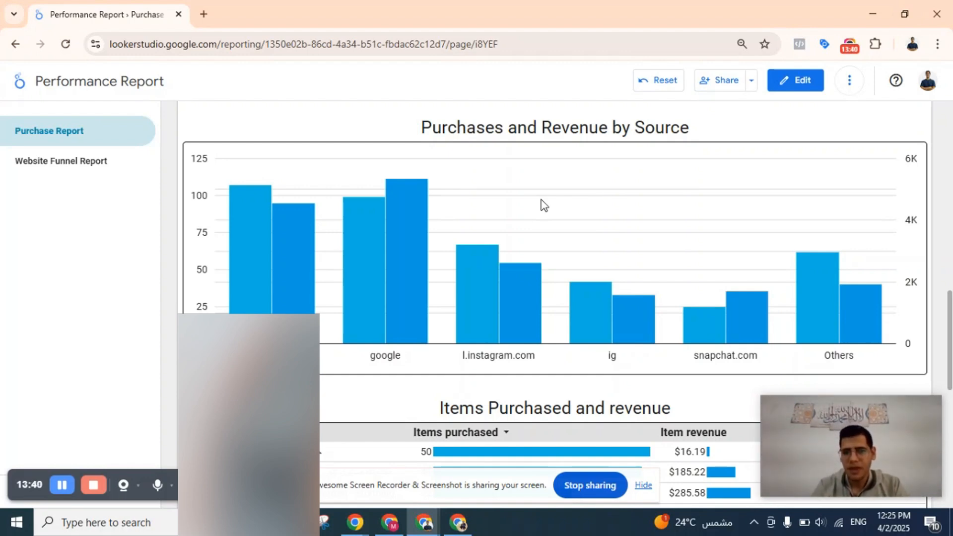
Examine the items purchased and item revenue of the first two products in the Items Purchased and revenue table.
scroll(544, 206, up, 1)
scroll(544, 205, down, 1)
scroll(545, 206, up, 1)
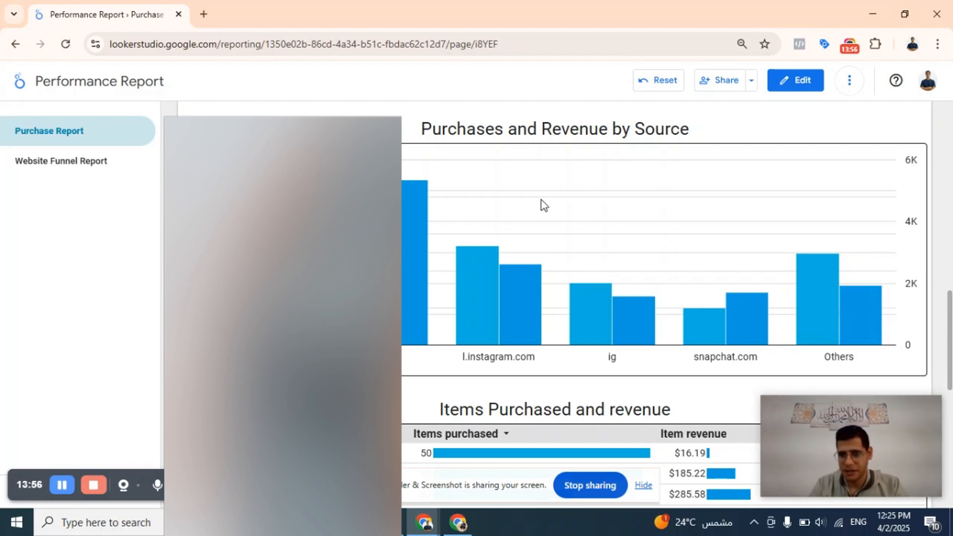
scroll(542, 205, down, 5)
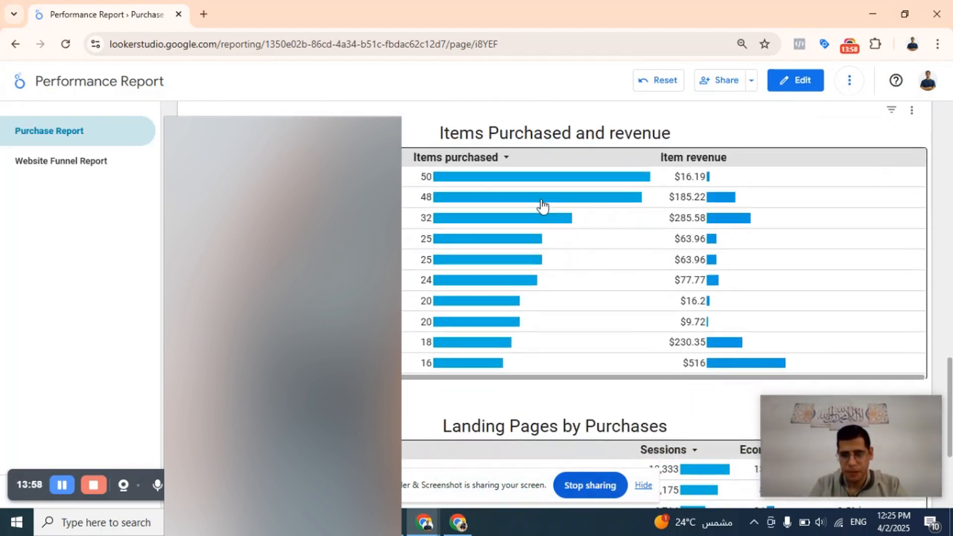
mouse_move(542, 205)
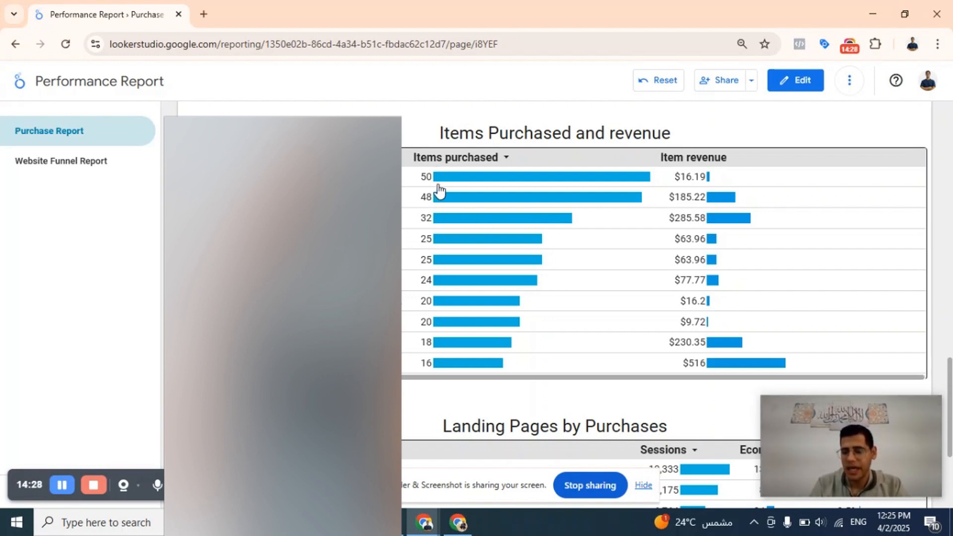
mouse_move(486, 201)
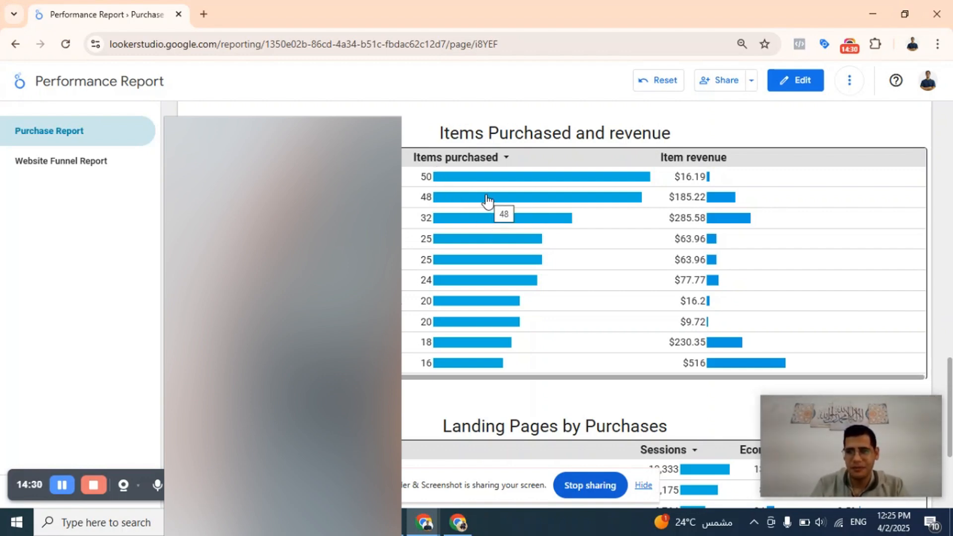
mouse_move(507, 182)
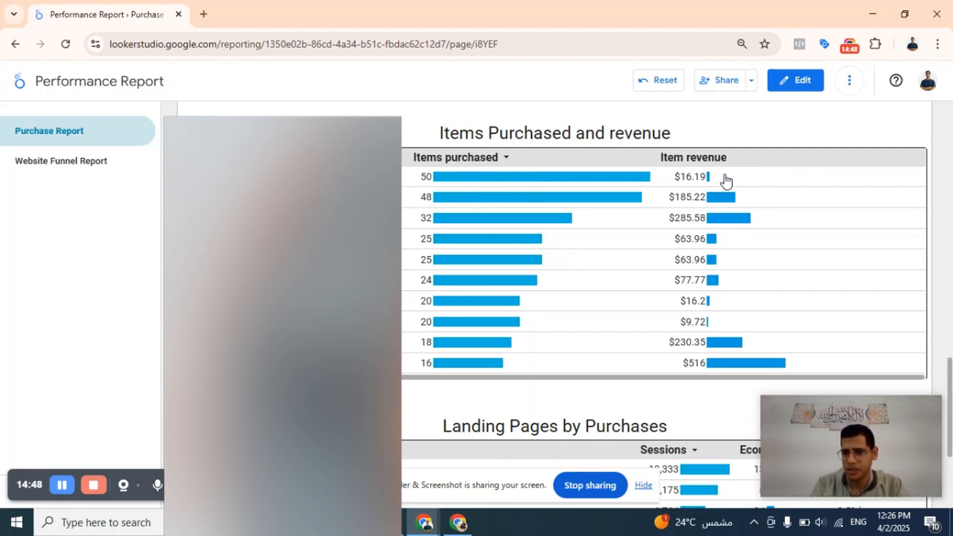
mouse_move(725, 180)
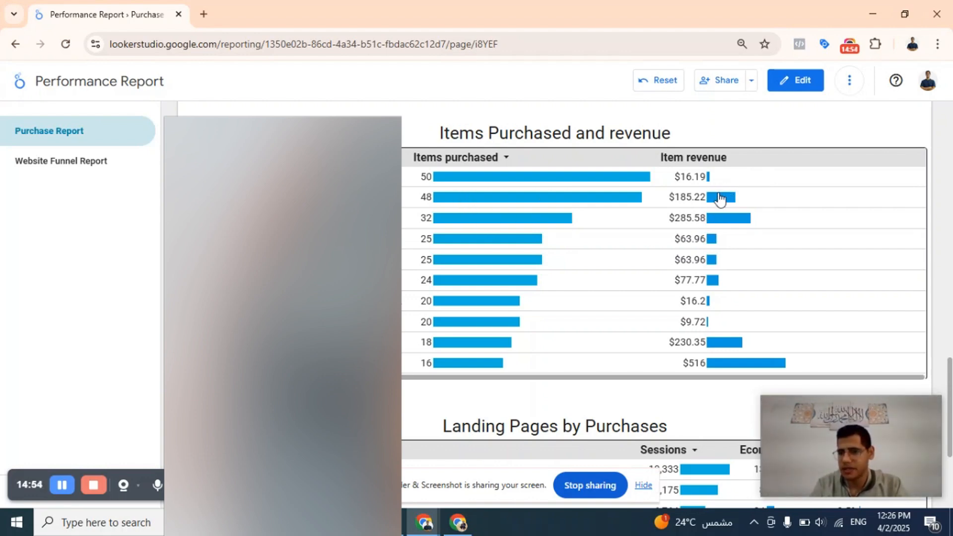
mouse_move(722, 197)
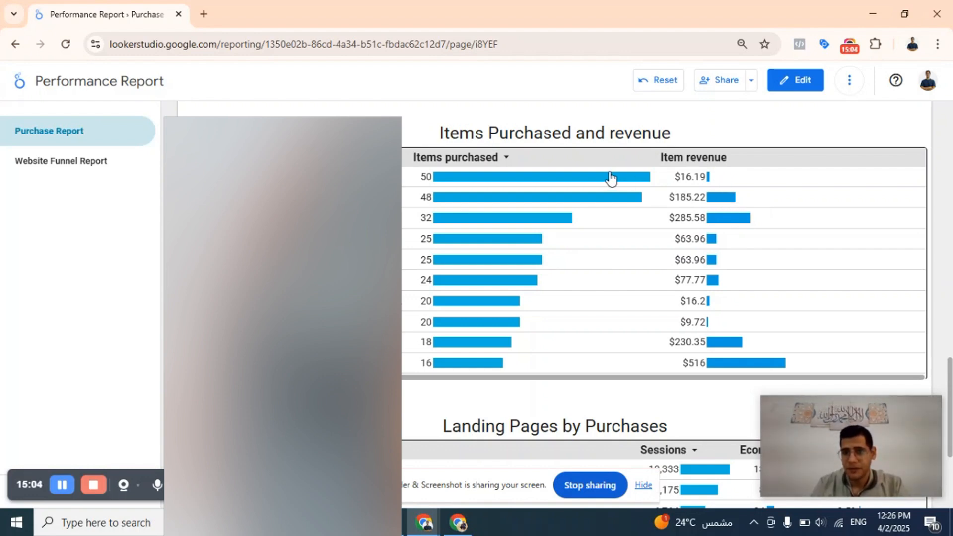
Compare purchased quantity against item revenue across the first three rows of the Items Purchased and revenue table.
mouse_move(652, 177)
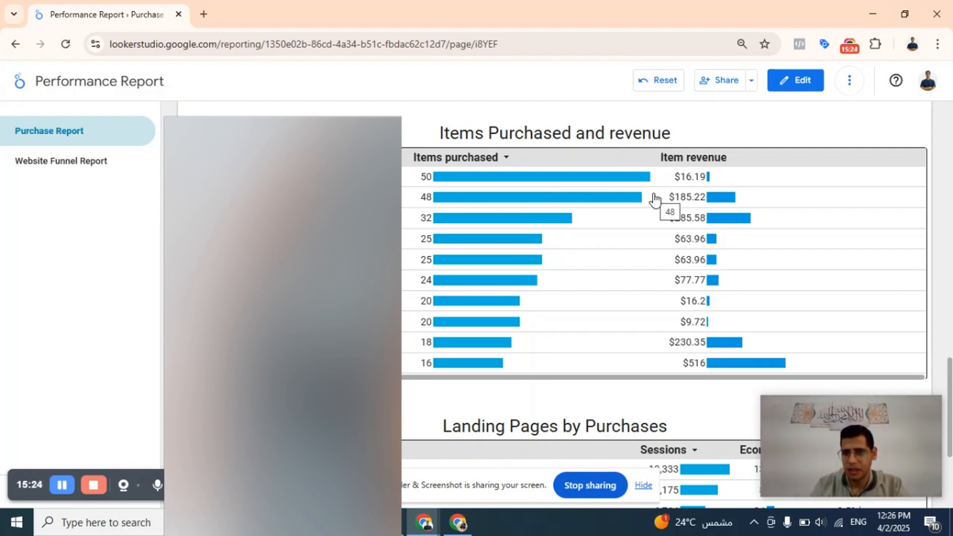
mouse_move(648, 200)
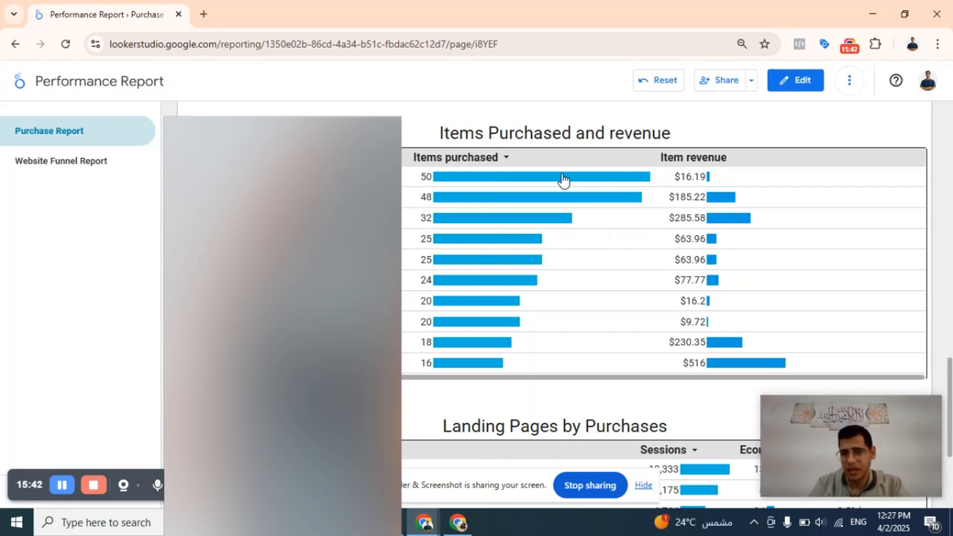
mouse_move(562, 180)
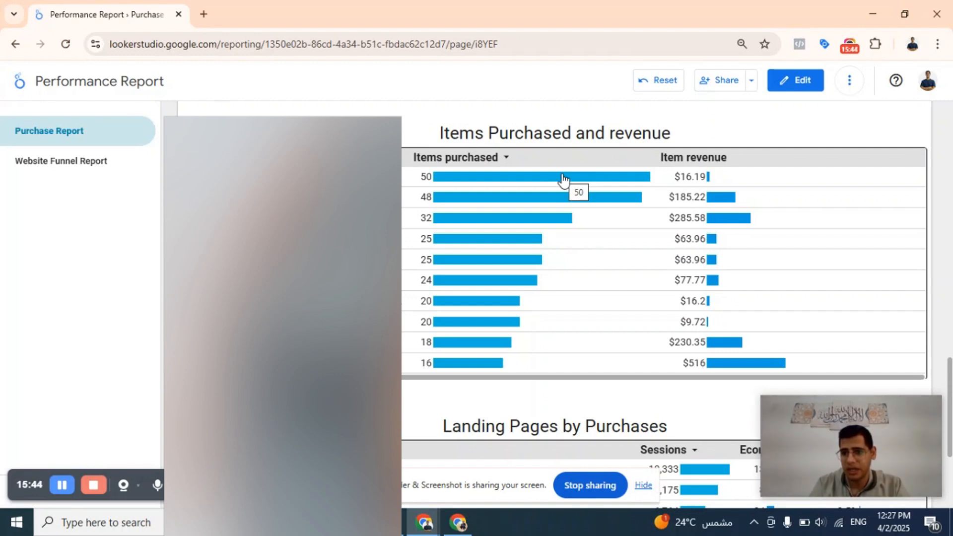
mouse_move(759, 186)
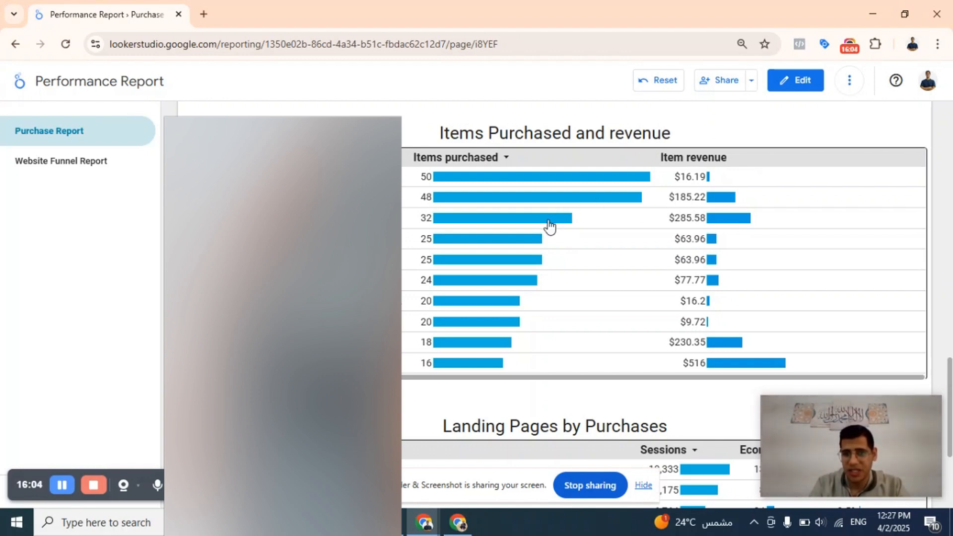
mouse_move(548, 226)
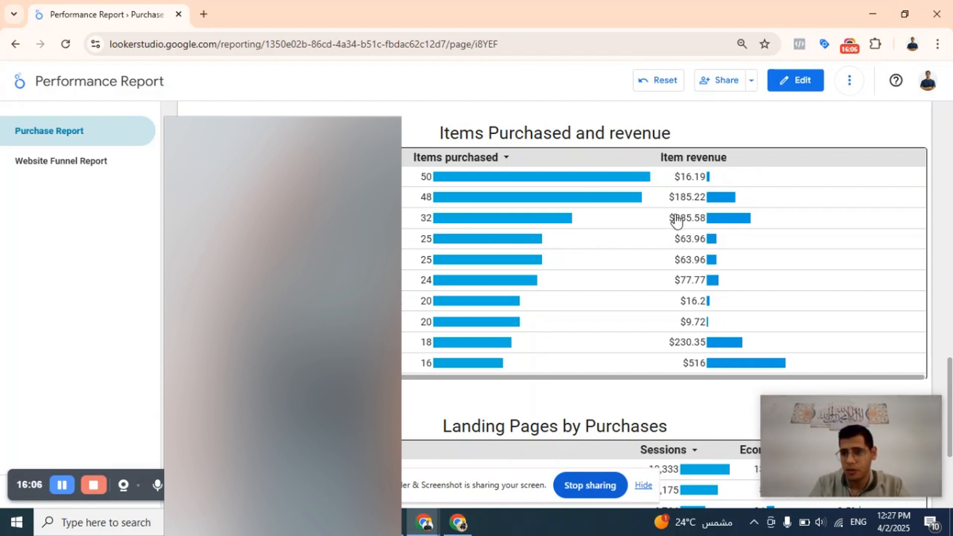
mouse_move(658, 227)
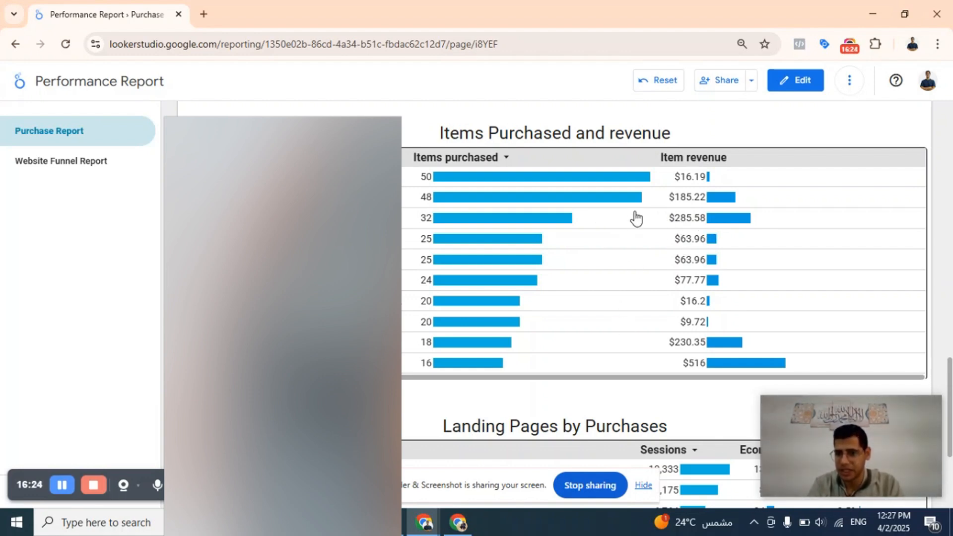
Compare items purchased with item revenue for the middle and lower rows of the Items Purchased and revenue table.
mouse_move(603, 242)
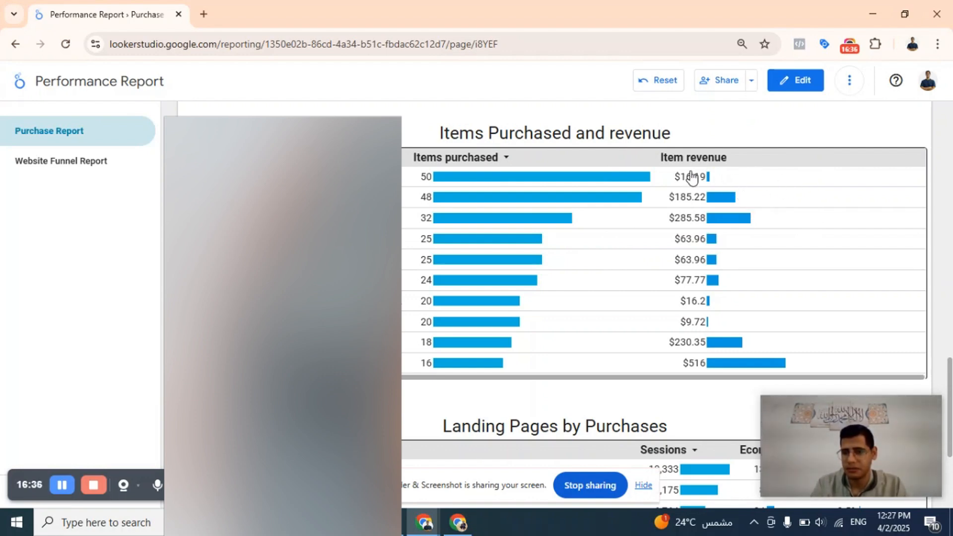
mouse_move(595, 266)
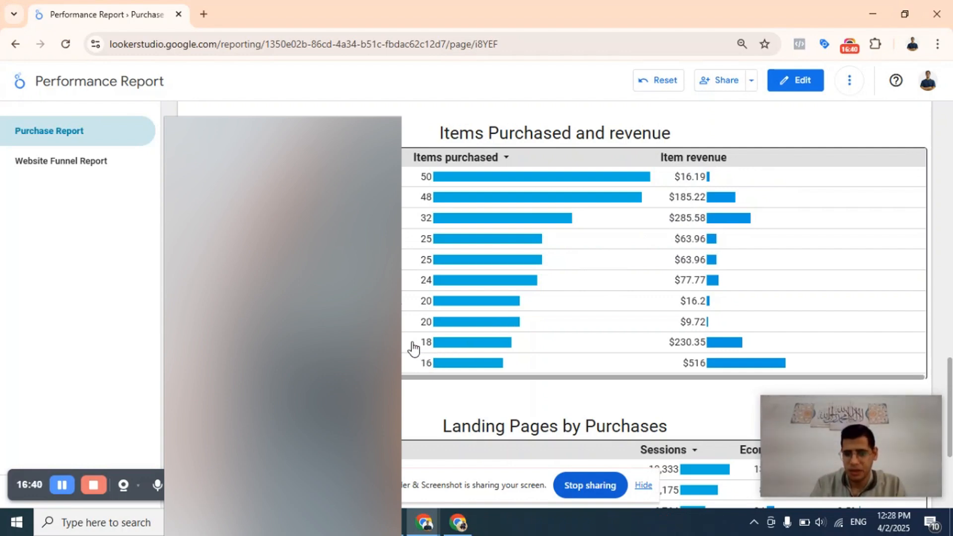
mouse_move(415, 348)
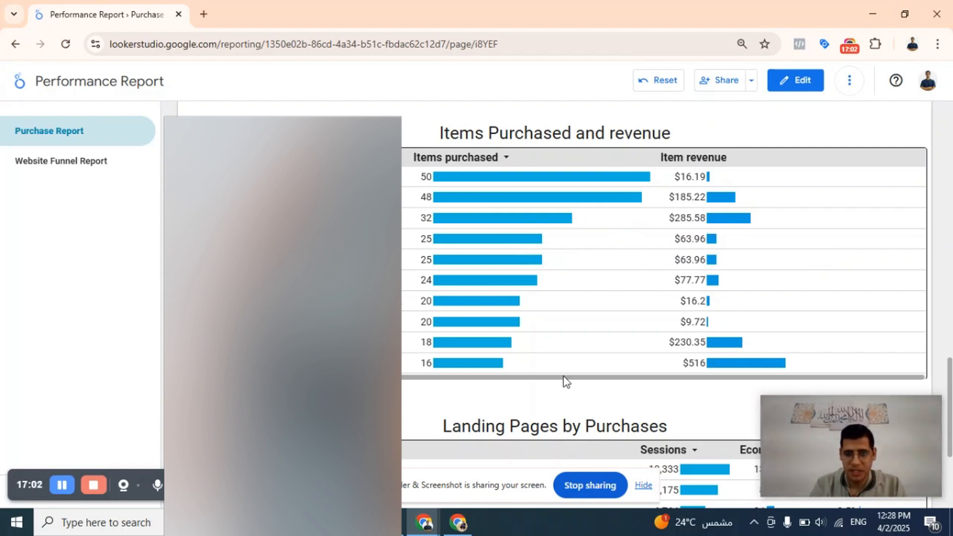
Hide the screen-sharing notice covering the Landing Pages by Purchases table and examine the fourth page's ecommerce purchases and conversion rate.
scroll(553, 435, down, 4)
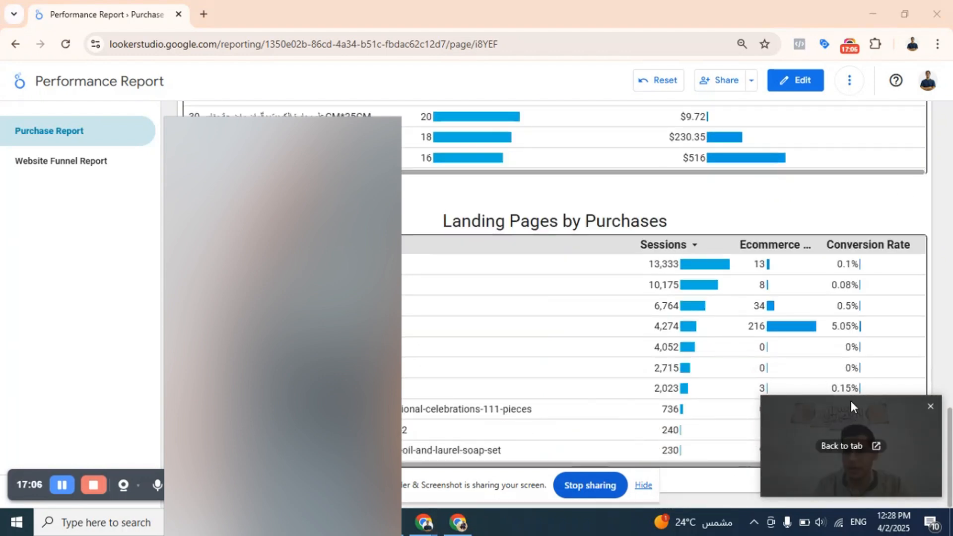
drag(849, 398, 896, 109)
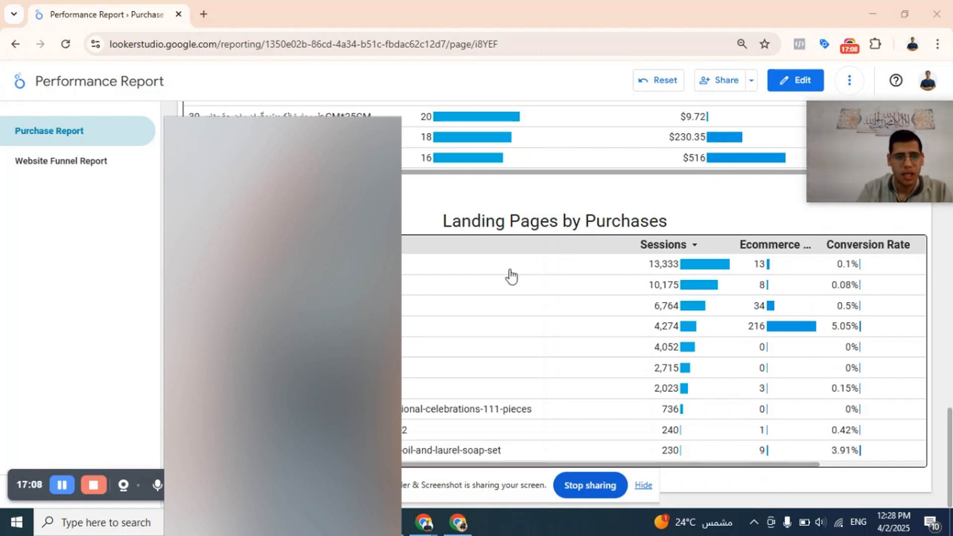
click(642, 487)
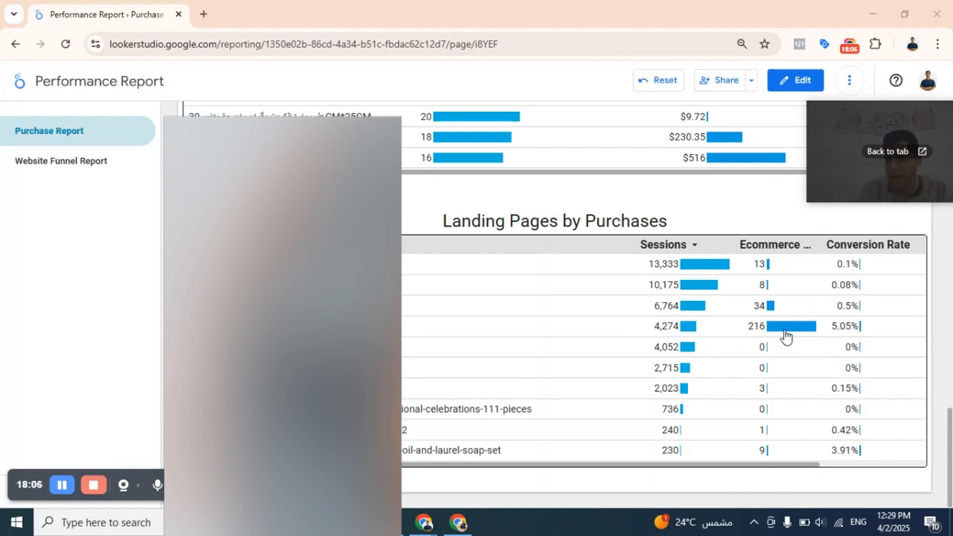
mouse_move(861, 327)
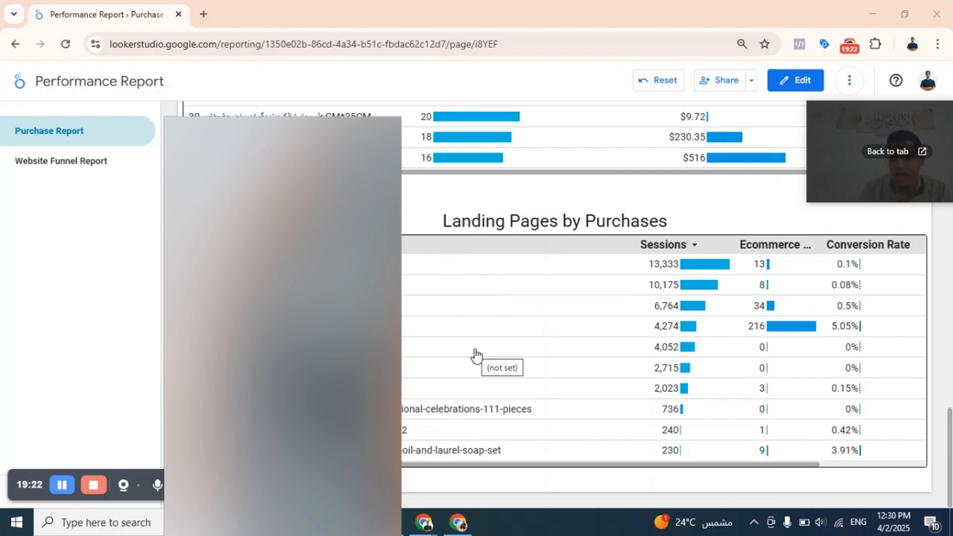
Review the whole report from the summary scorecards to the Landing Pages by Purchases table and back up to the source chart.
scroll(524, 219, up, 10)
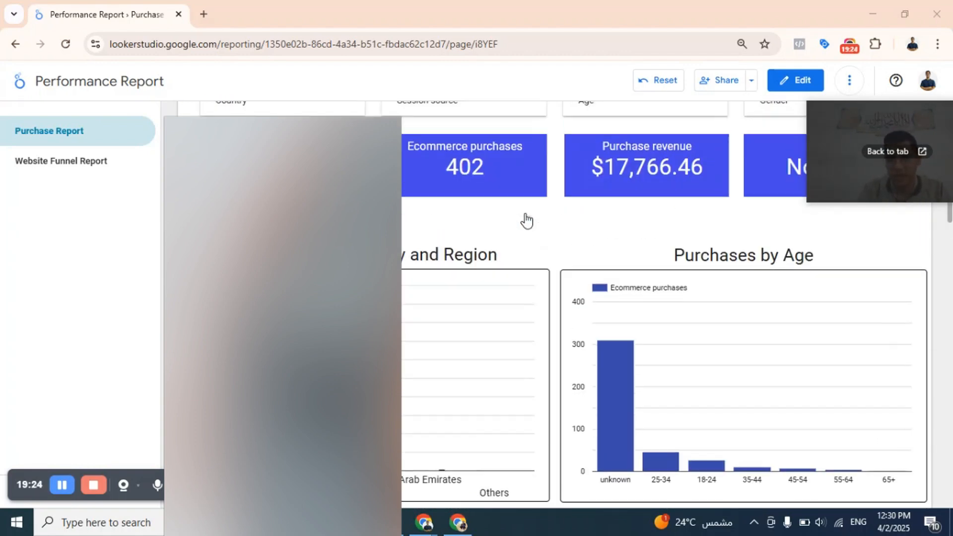
scroll(527, 221, up, 2)
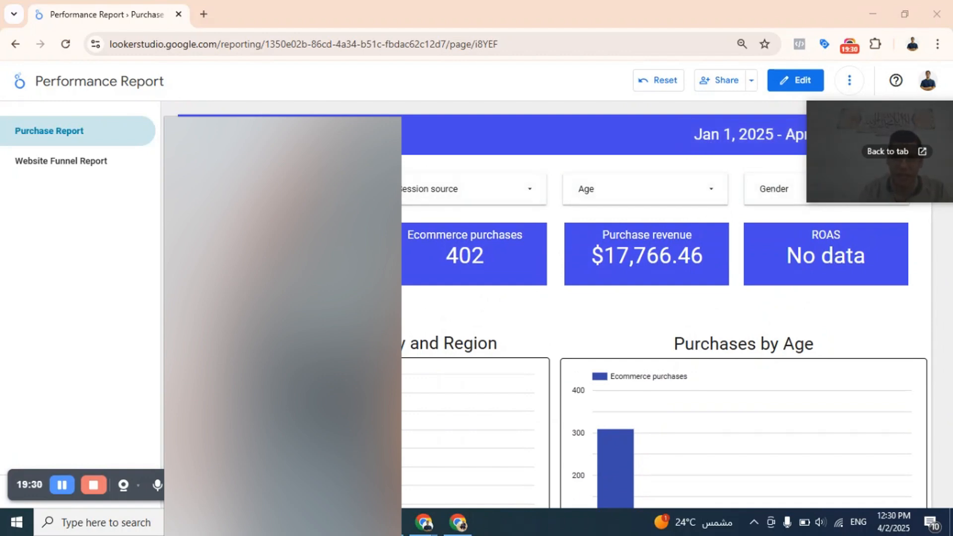
scroll(457, 259, down, 5)
scroll(457, 259, down, 10)
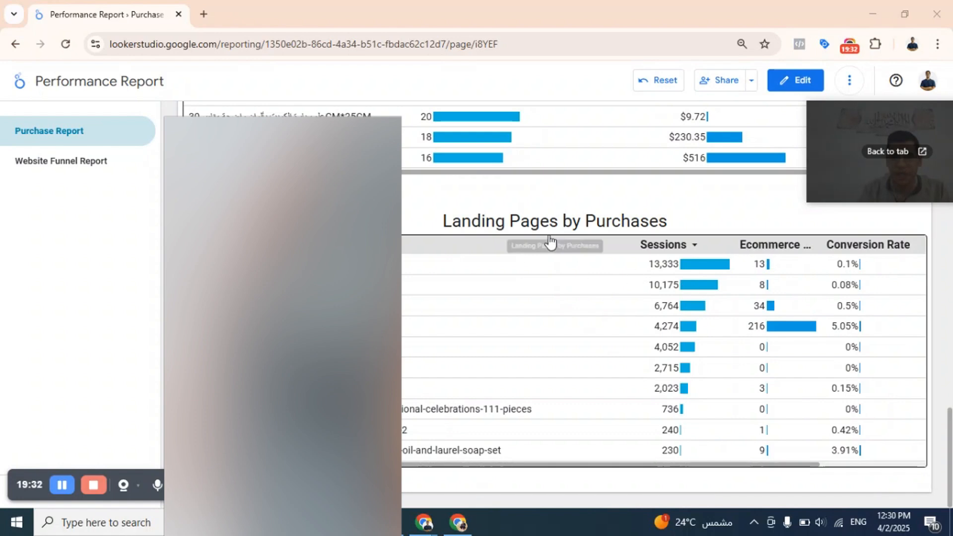
scroll(532, 245, up, 3)
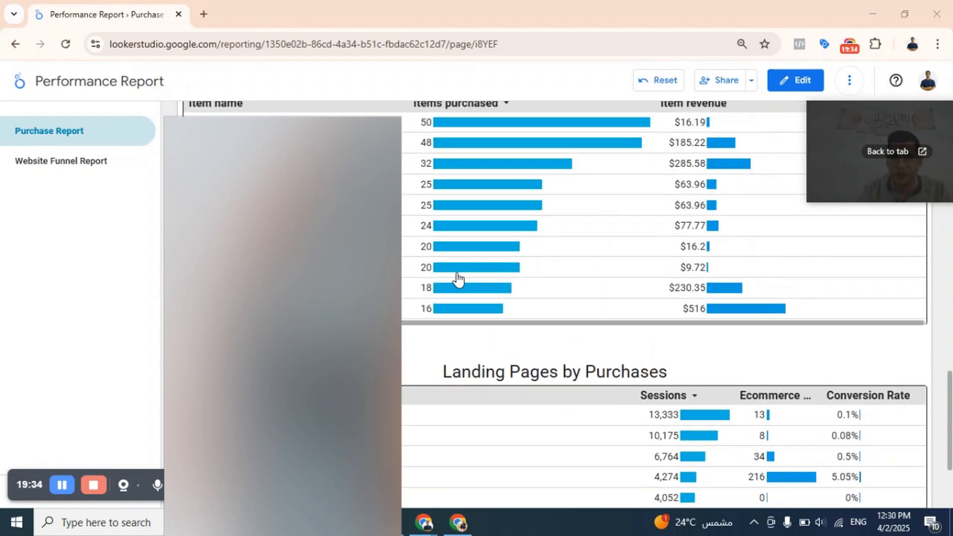
scroll(410, 381, up, 5)
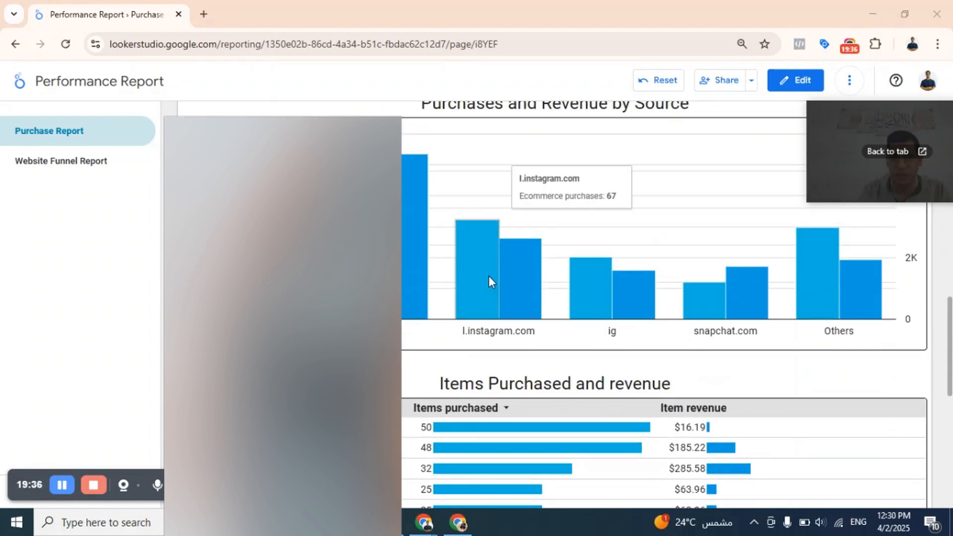
Filter the report by country to Egypt only and check the filtered scorecards and charts.
scroll(489, 278, up, 5)
scroll(490, 281, up, 8)
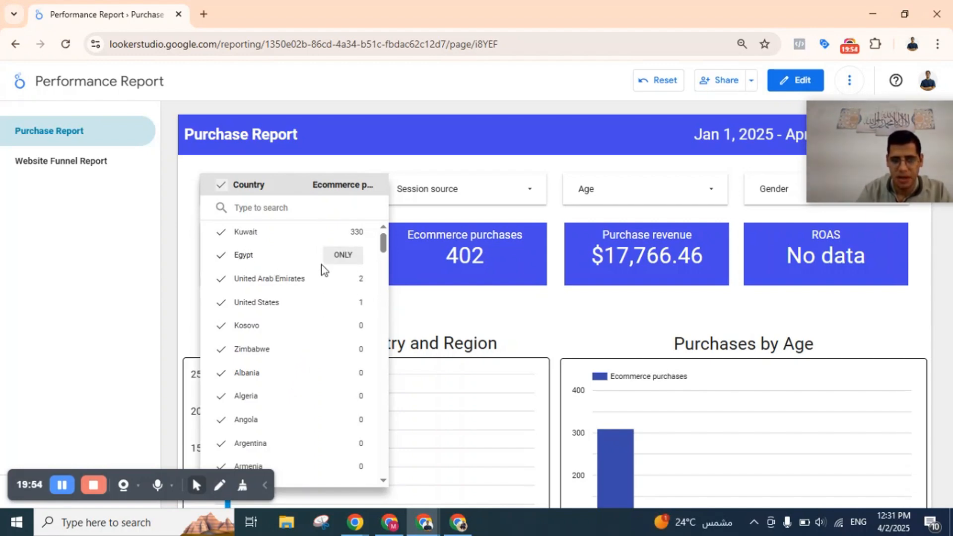
click(341, 257)
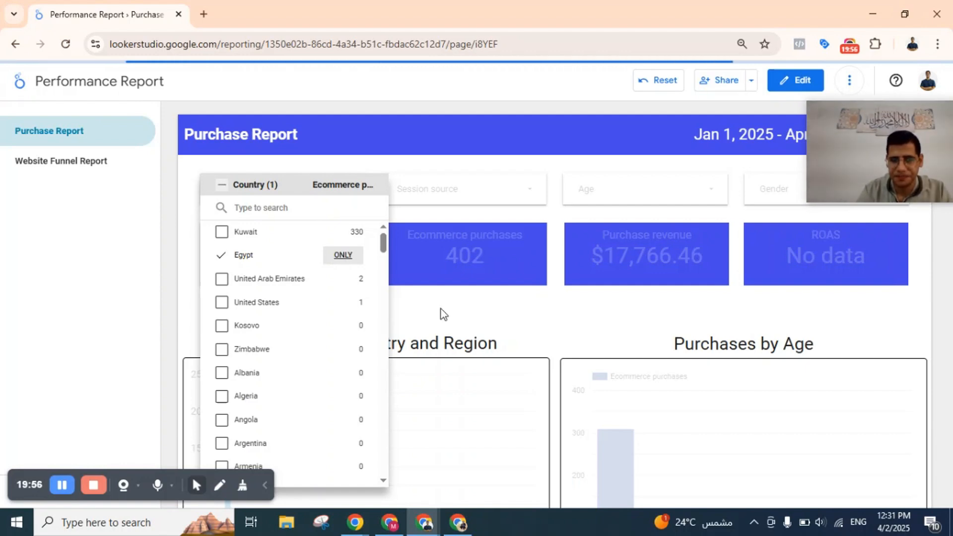
click(514, 301)
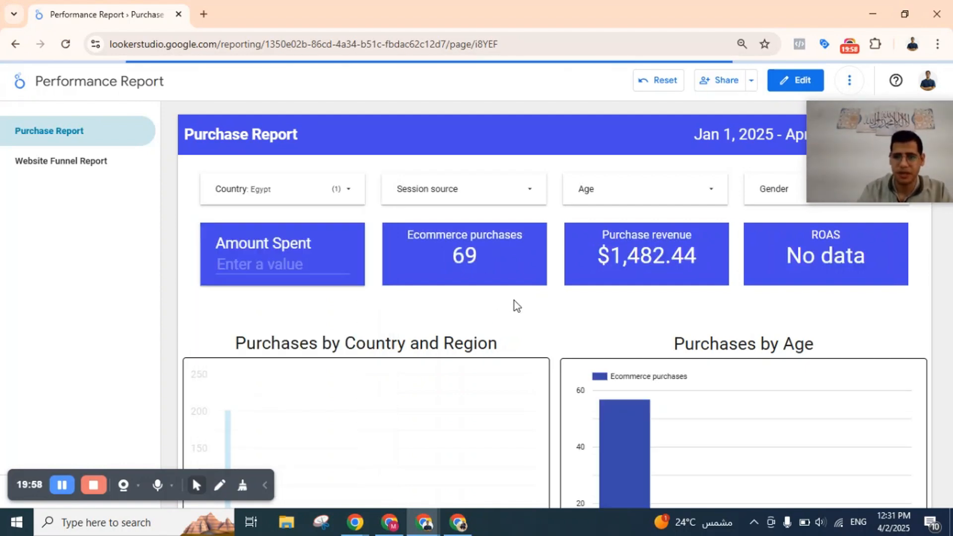
scroll(514, 300, down, 2)
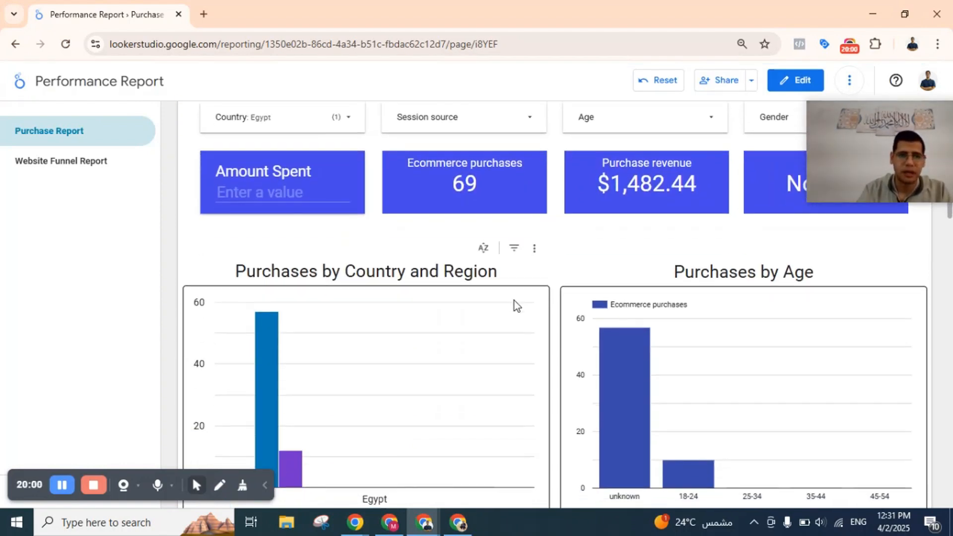
scroll(493, 219, up, 2)
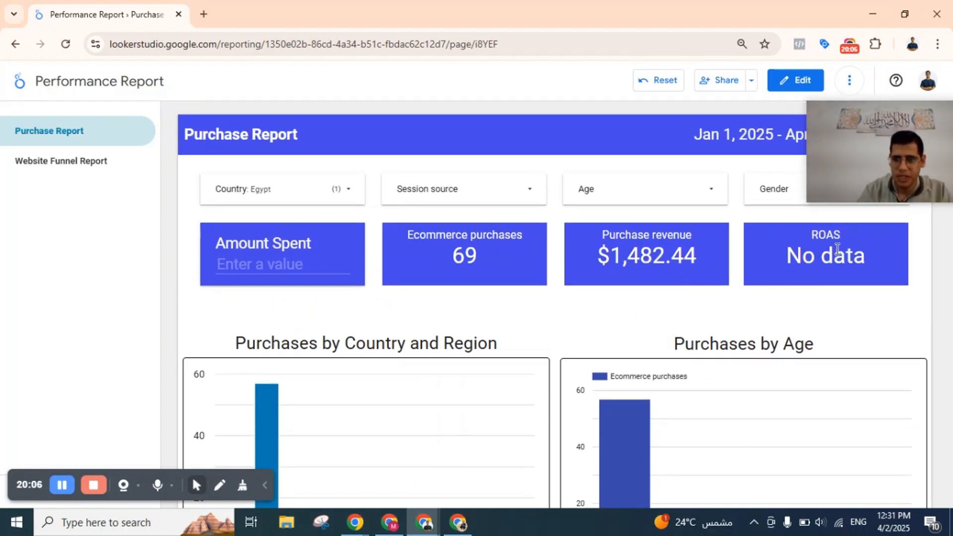
Set the Amount Spent to 500 so that ROAS is calculated for Egypt.
click(305, 257)
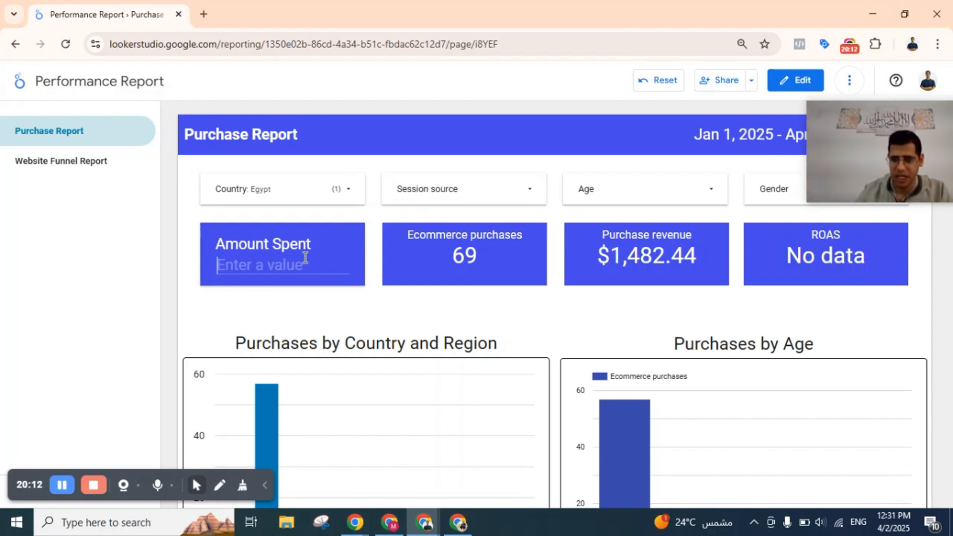
text(500)
key(Return)
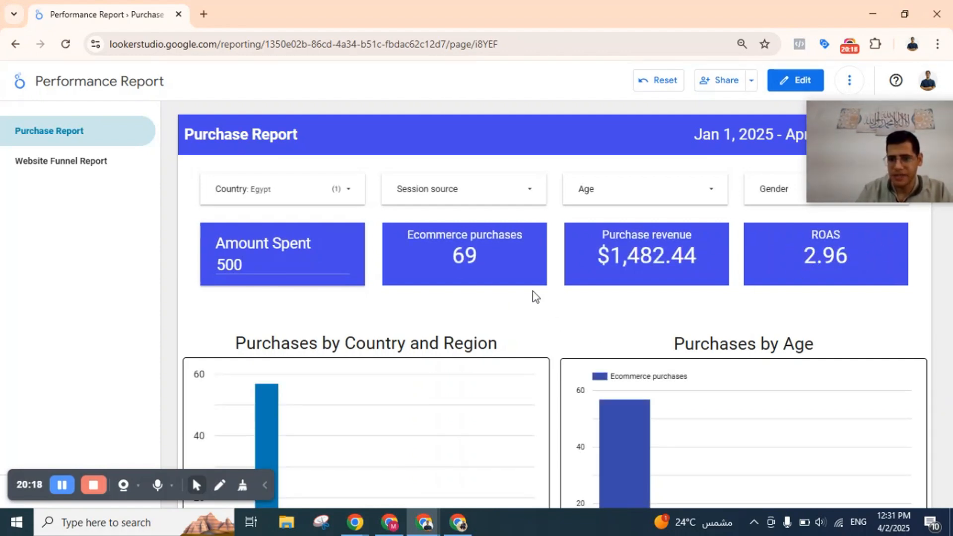
Examine Egypt's regional bars in Purchases by Country and Region and the unknown and 18-24 bars in Purchases by Age.
scroll(532, 291, down, 3)
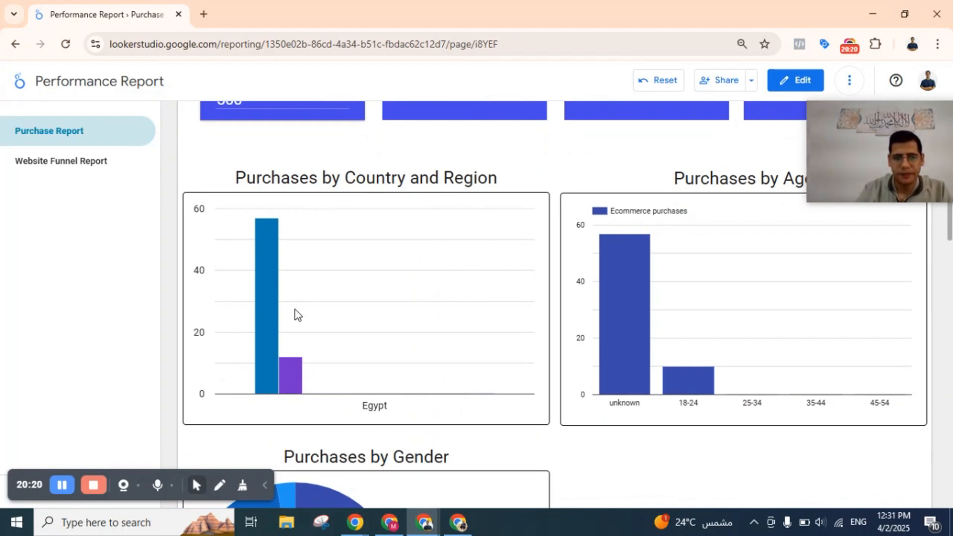
mouse_move(268, 331)
mouse_move(288, 369)
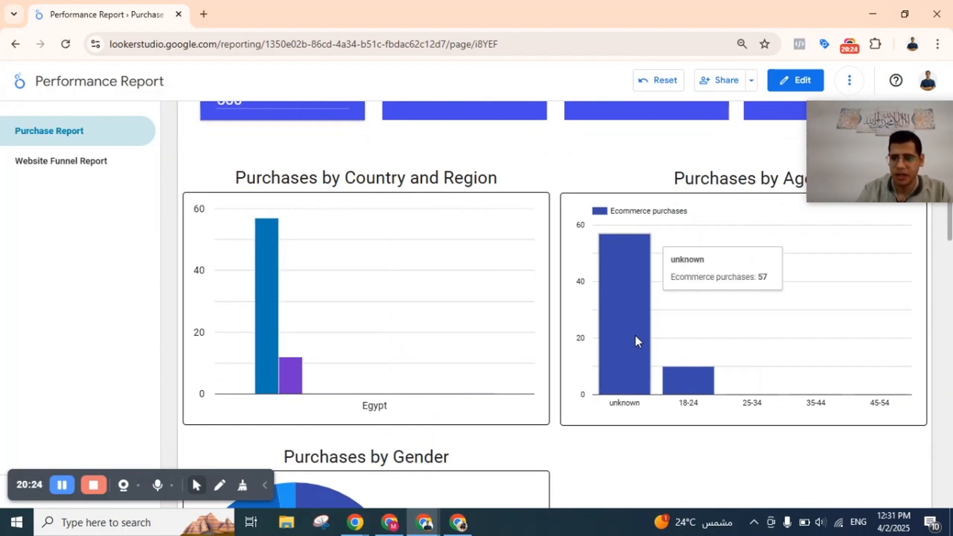
mouse_move(648, 382)
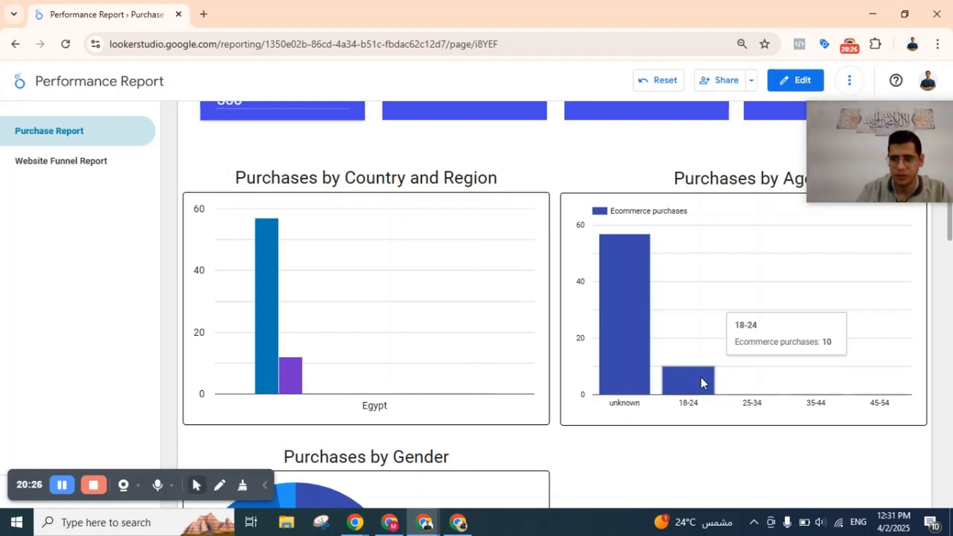
Examine the unknown slice of the Purchases by Gender pie chart for Egypt against the country and age charts above.
scroll(701, 367, down, 1)
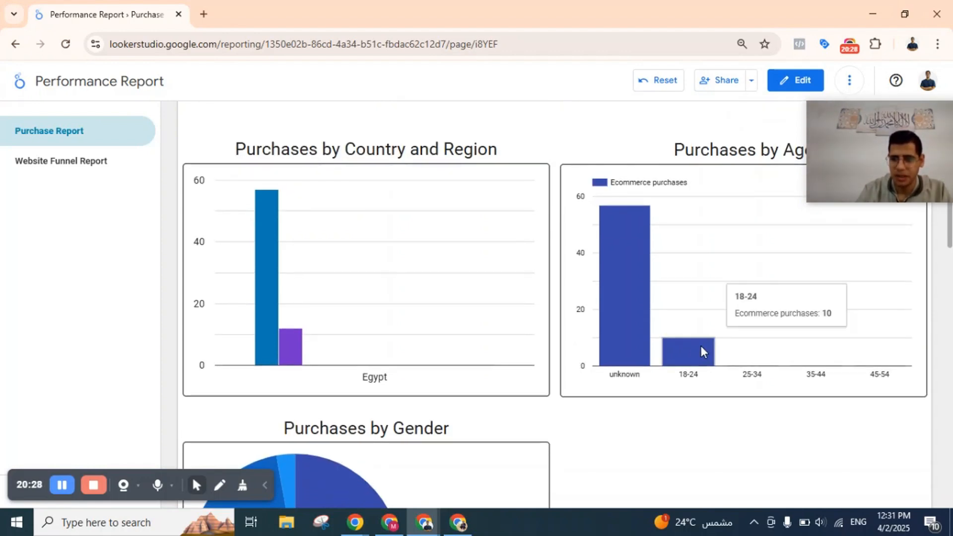
scroll(701, 345, down, 4)
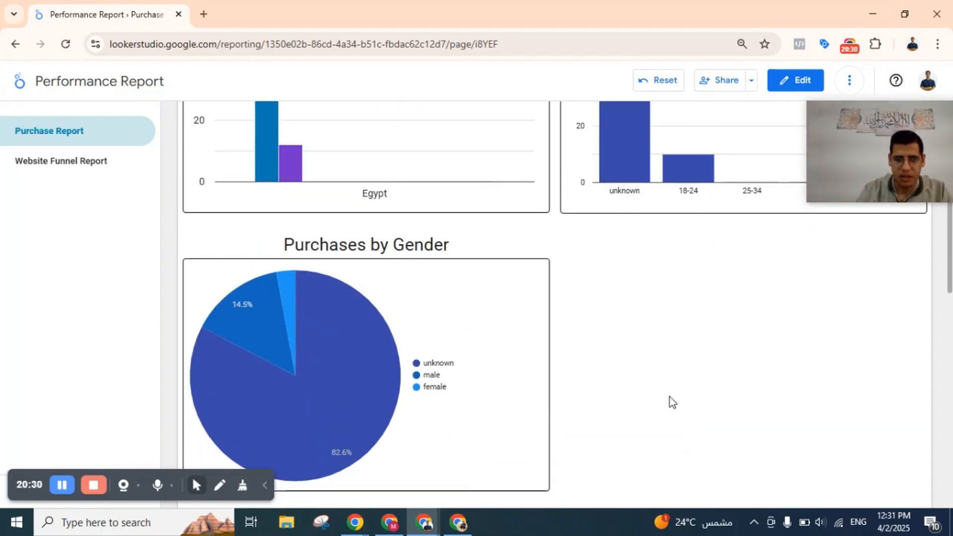
mouse_move(362, 421)
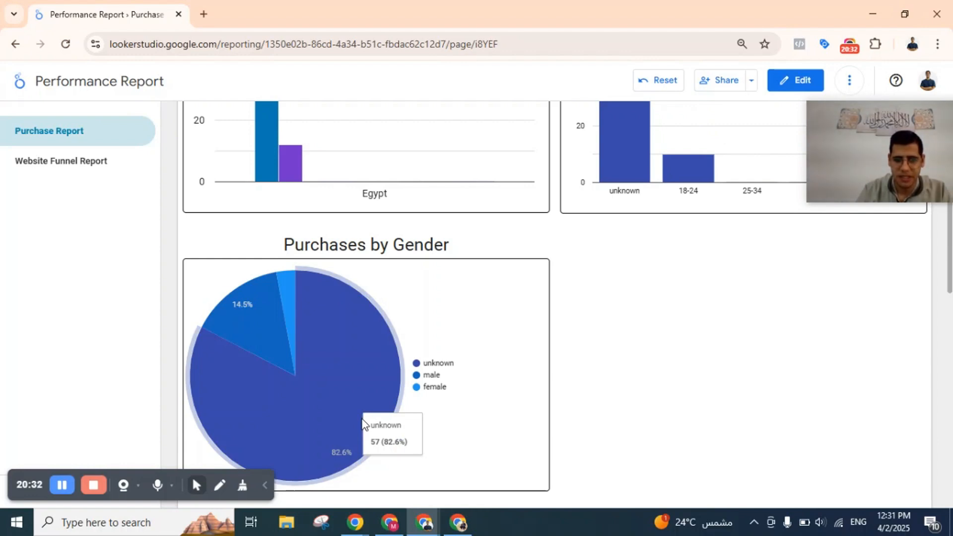
scroll(366, 404, down, 7)
scroll(530, 220, up, 8)
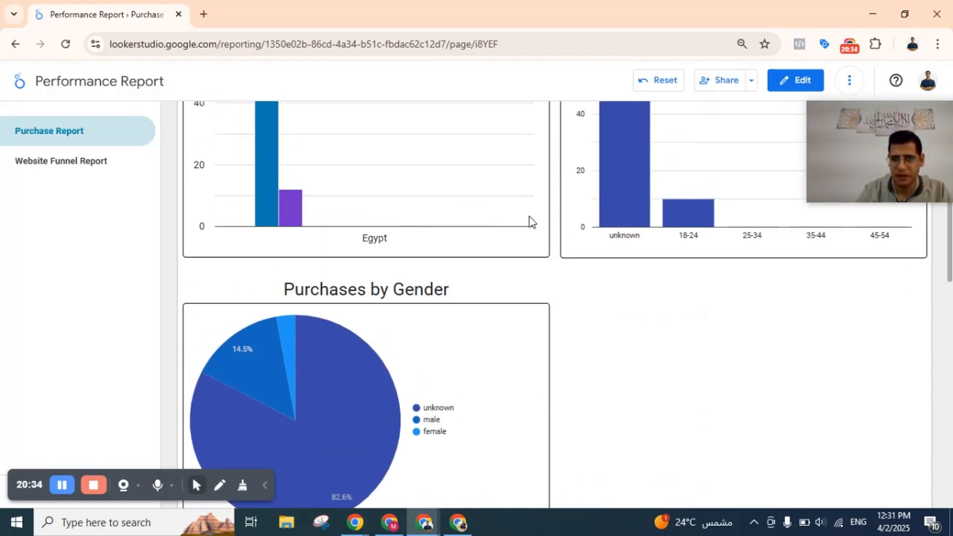
scroll(695, 197, up, 3)
scroll(513, 419, down, 5)
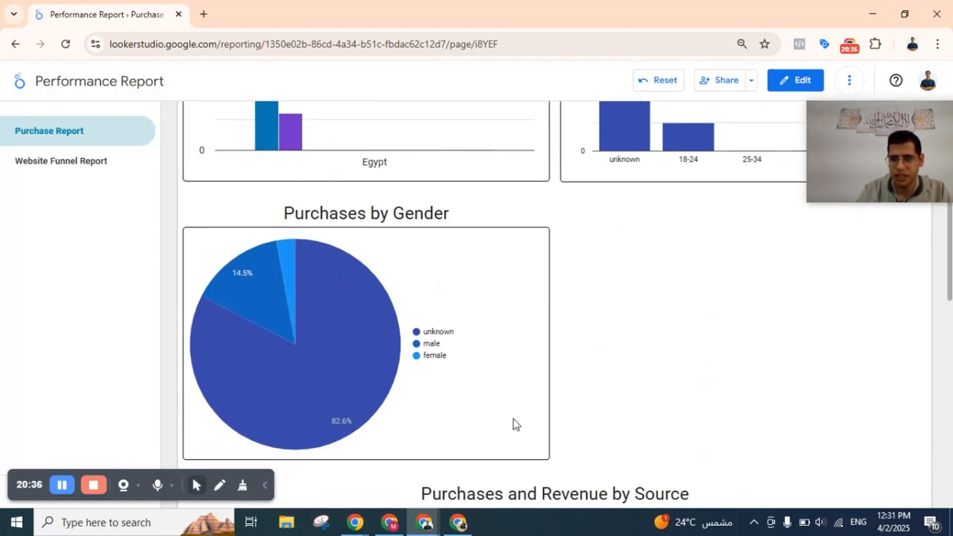
Review Egypt's Purchases and Revenue by Source chart together with the item revenue and landing page tables below it.
scroll(472, 323, down, 5)
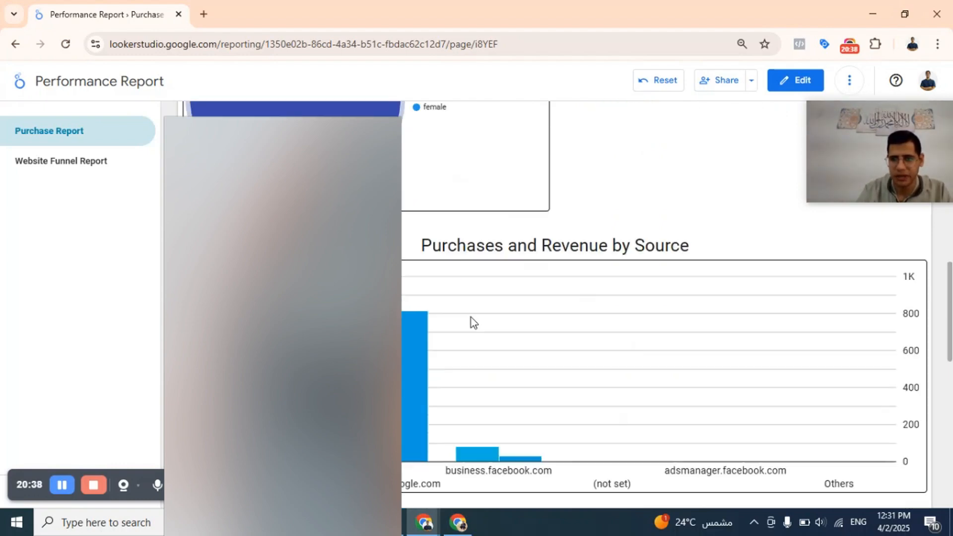
scroll(471, 322, down, 3)
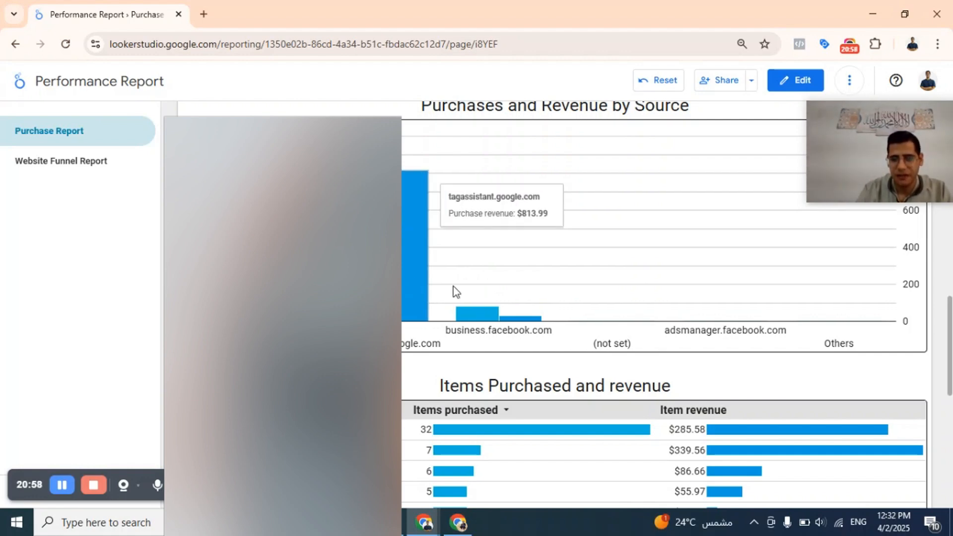
scroll(437, 314, down, 3)
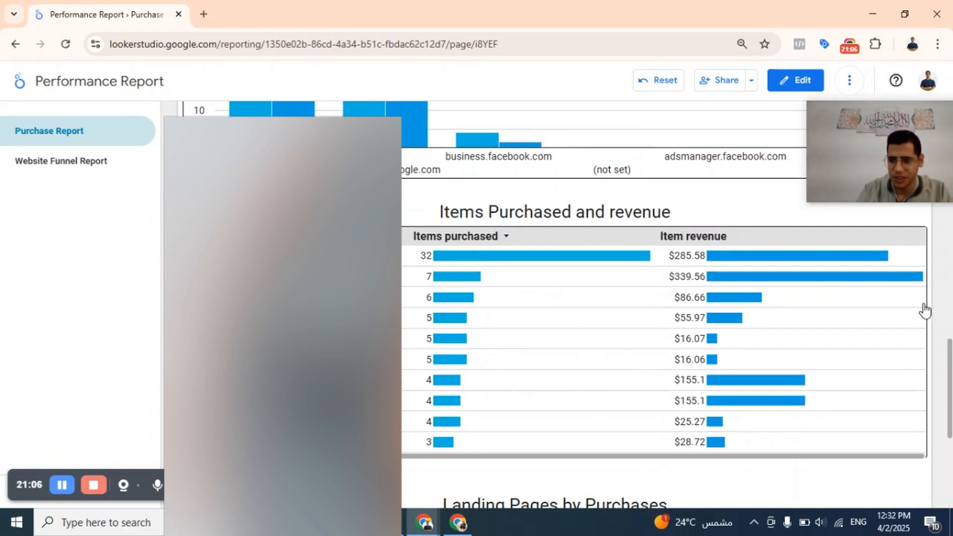
scroll(945, 325, down, 6)
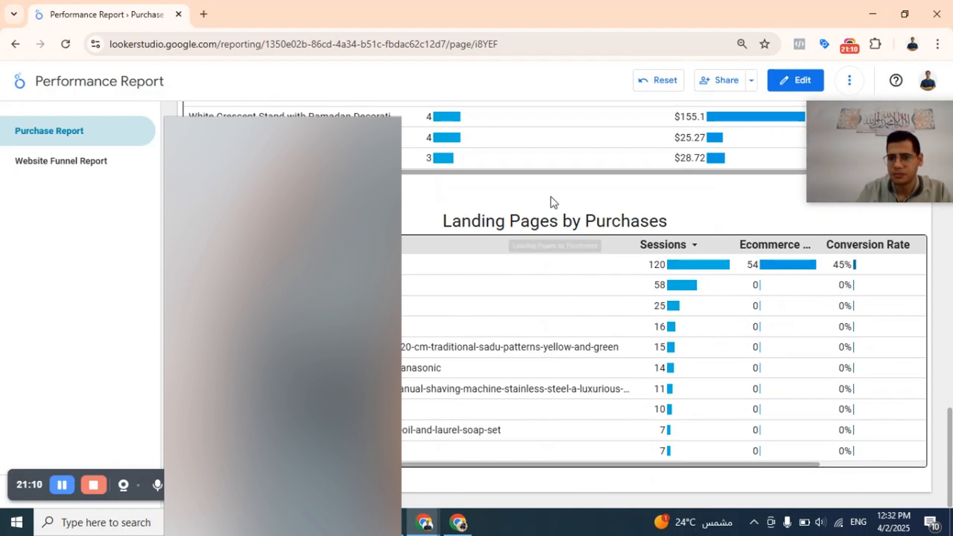
Filter the Egypt results by age to the 18-24 group only.
scroll(549, 202, up, 15)
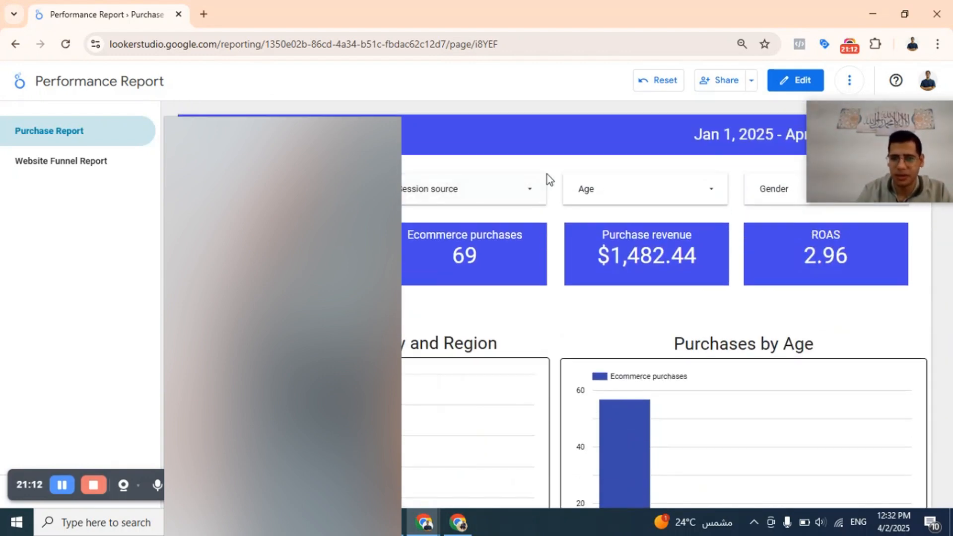
click(620, 196)
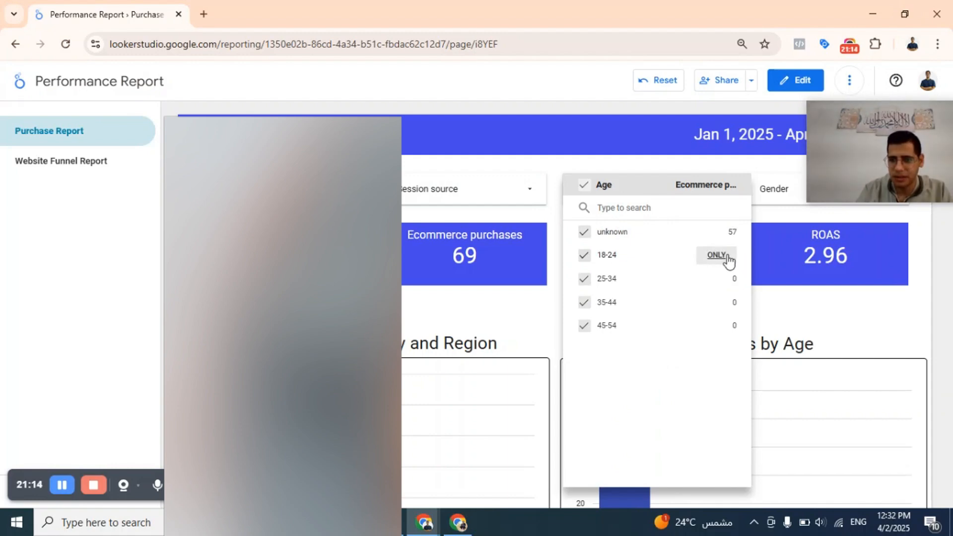
click(714, 256)
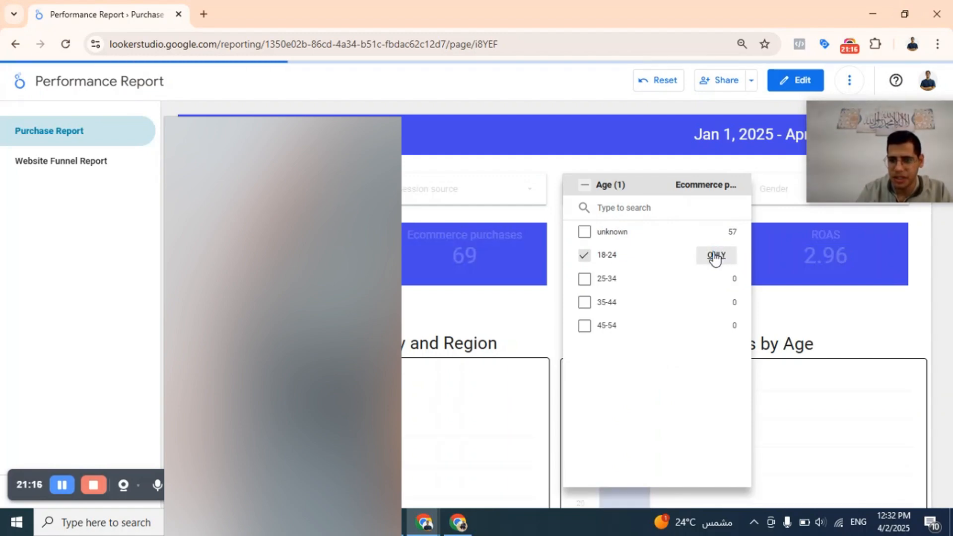
click(509, 308)
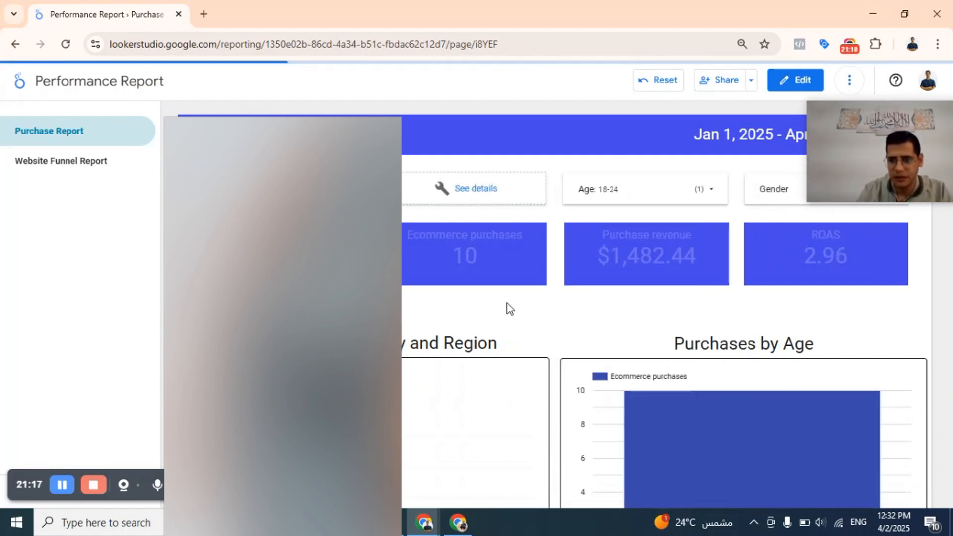
Review the Egypt 18-24 results from the scorecards and charts down to the item revenue and Landing Pages by Purchases tables.
scroll(511, 318, down, 8)
scroll(541, 355, up, 6)
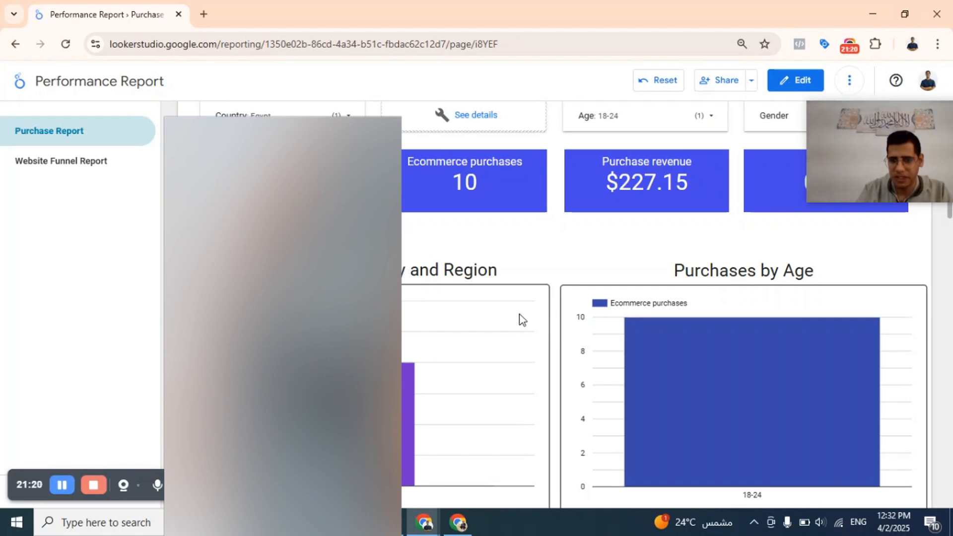
scroll(519, 319, down, 10)
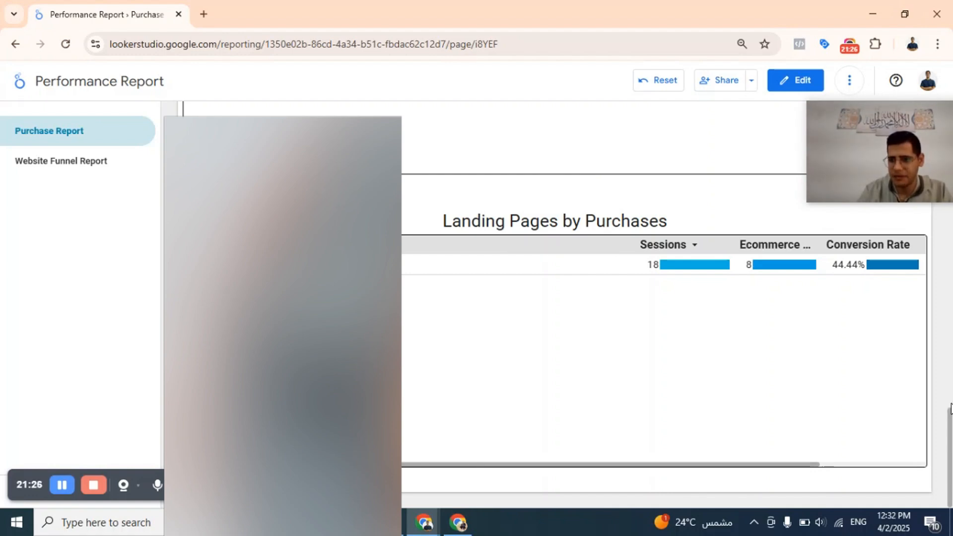
click(949, 364)
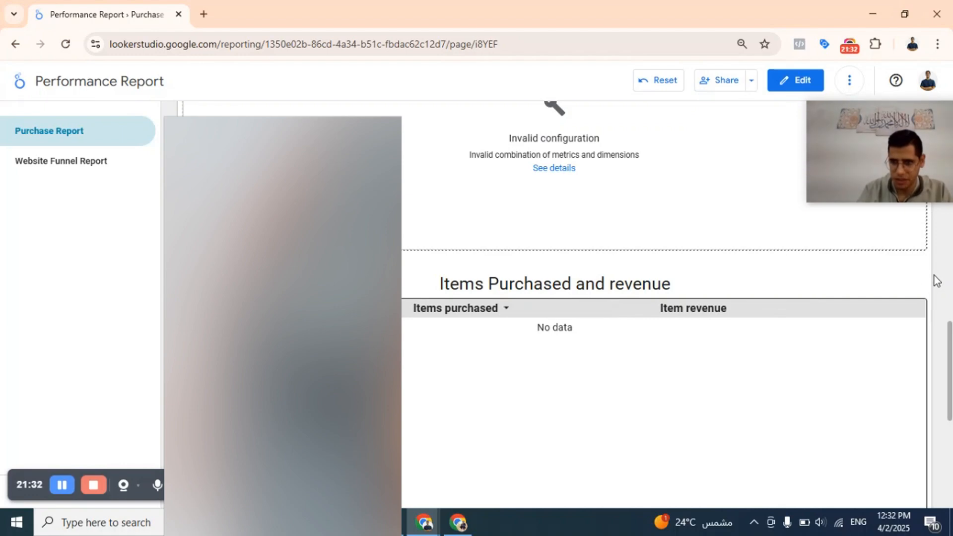
scroll(935, 278, up, 5)
scroll(933, 278, up, 12)
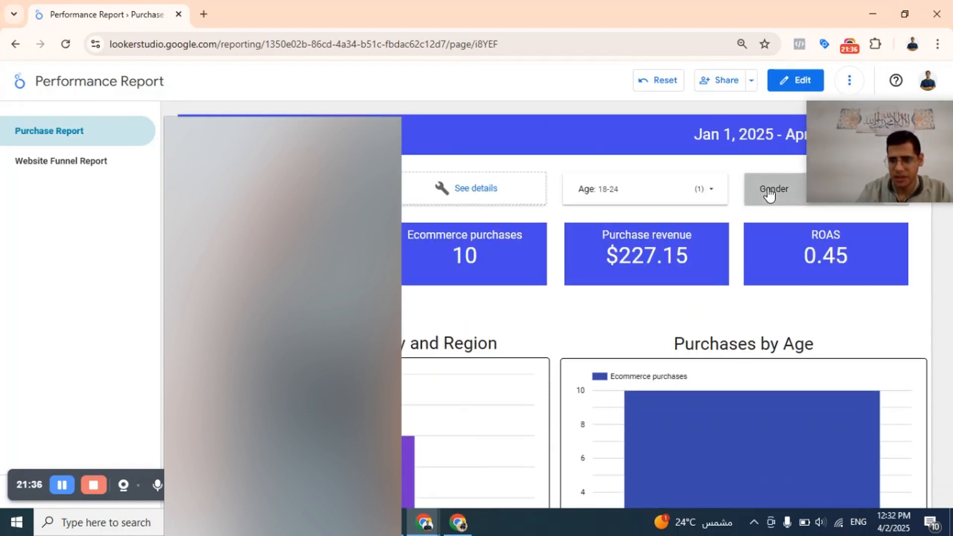
Filter the Egypt 18-24 results by gender to male only and check the report down to Landing Pages by Purchases.
click(769, 193)
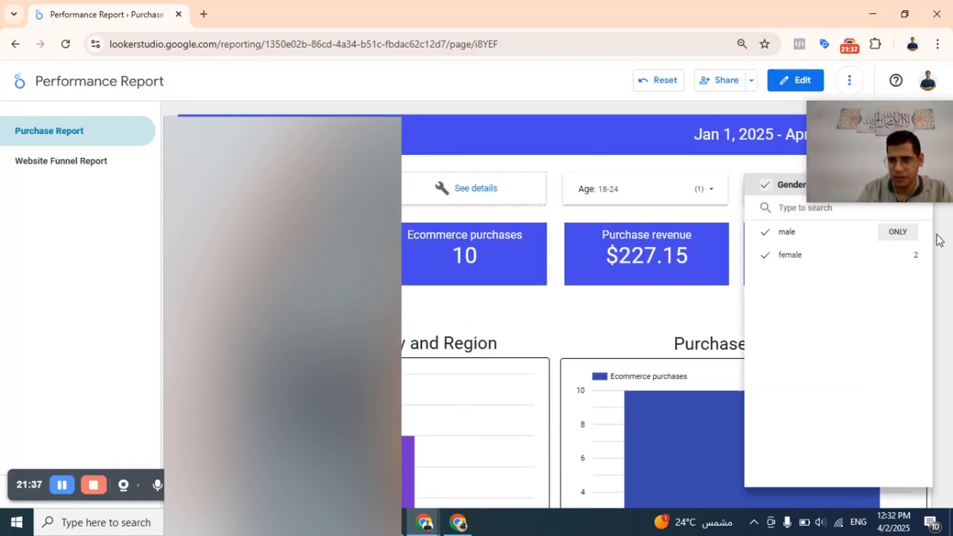
click(901, 232)
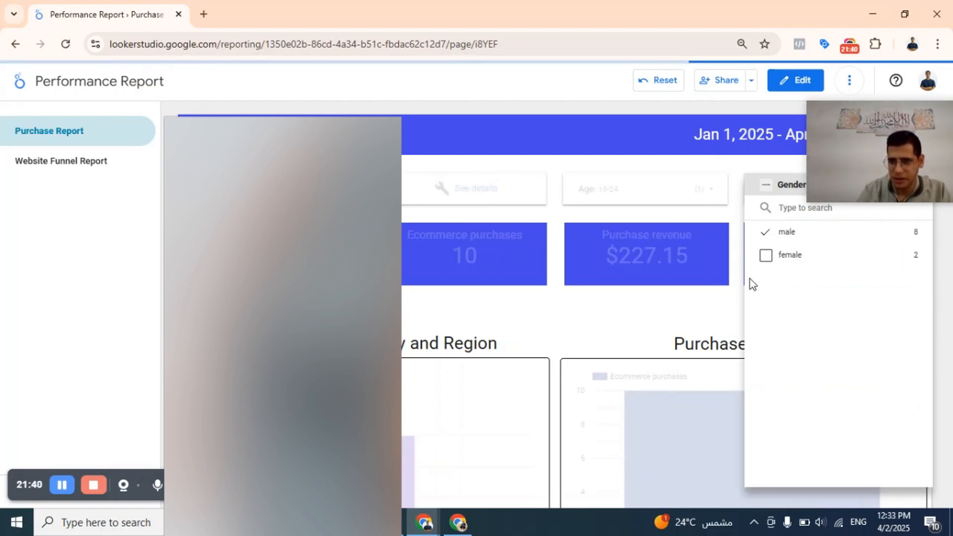
click(694, 290)
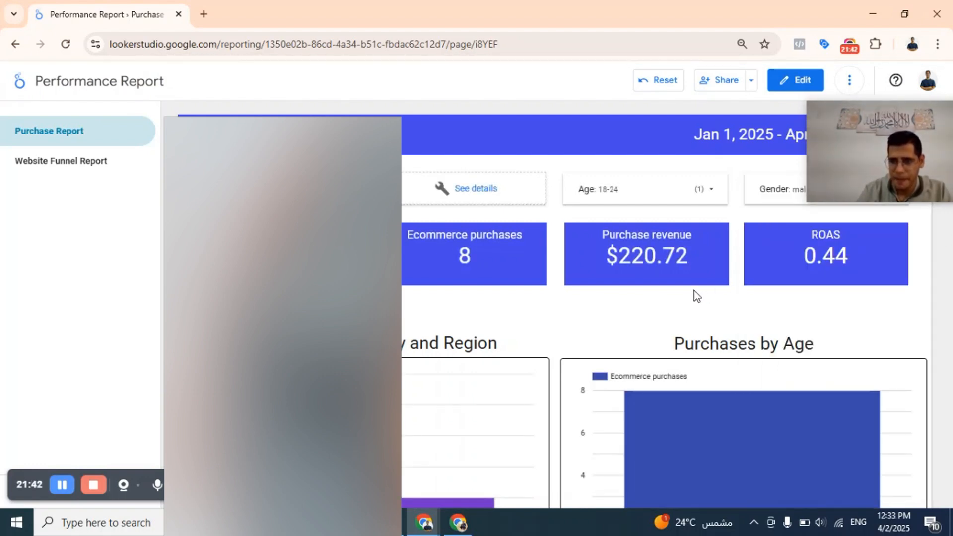
scroll(694, 291, down, 8)
scroll(695, 291, down, 12)
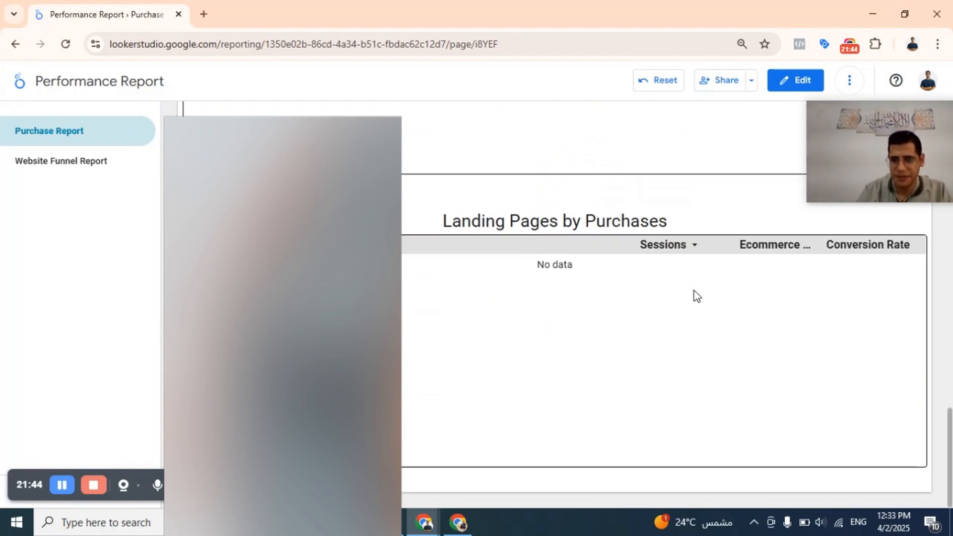
scroll(582, 193, up, 20)
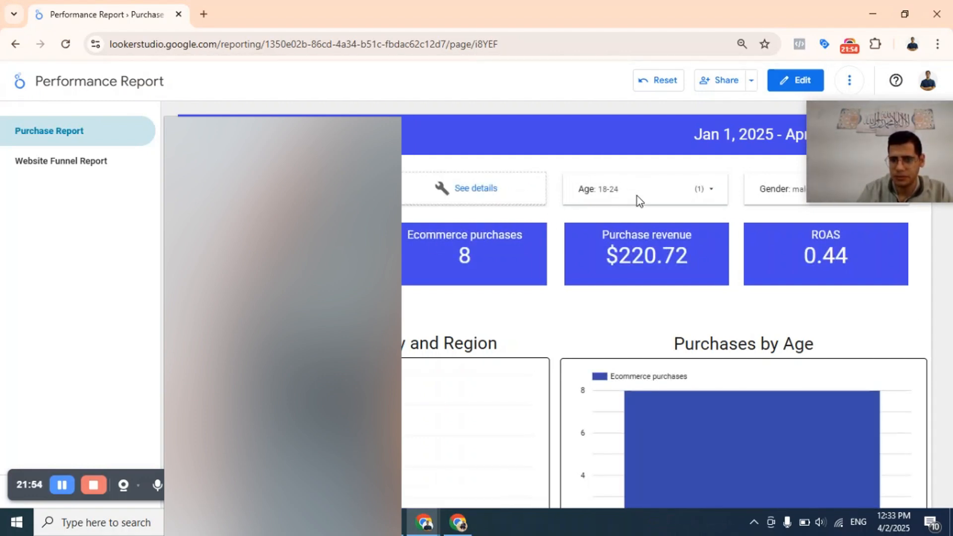
Clear the country, age and gender filters so the Purchase Report includes all countries, ages and genders again.
click(651, 196)
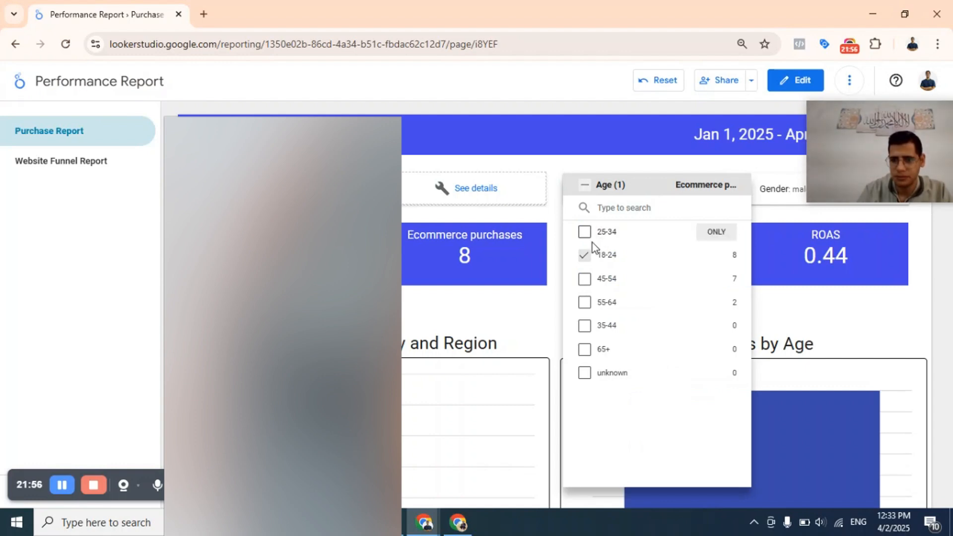
click(598, 257)
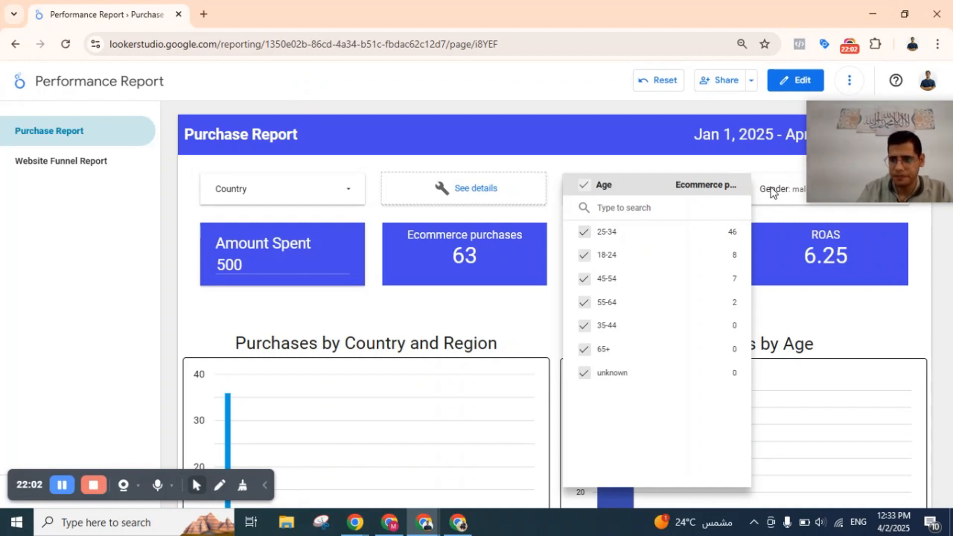
click(790, 198)
click(789, 200)
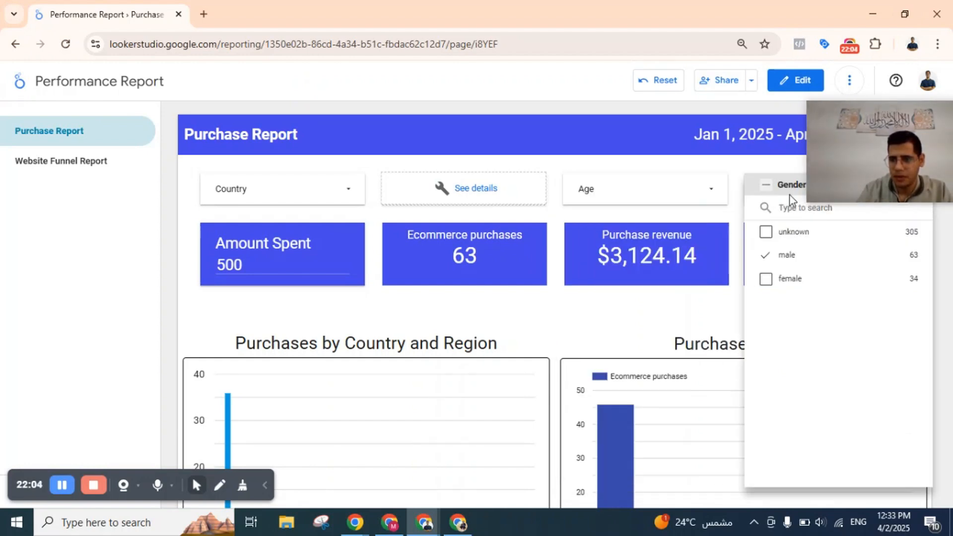
click(787, 255)
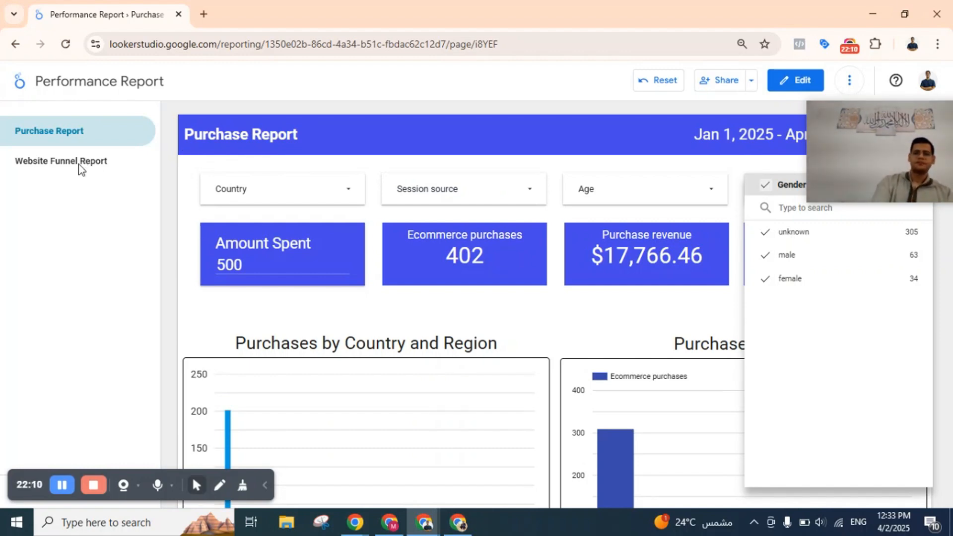
Open the Website Funnel Report page and view its scorecards and the funnel down to the purchase stage.
click(78, 164)
click(78, 166)
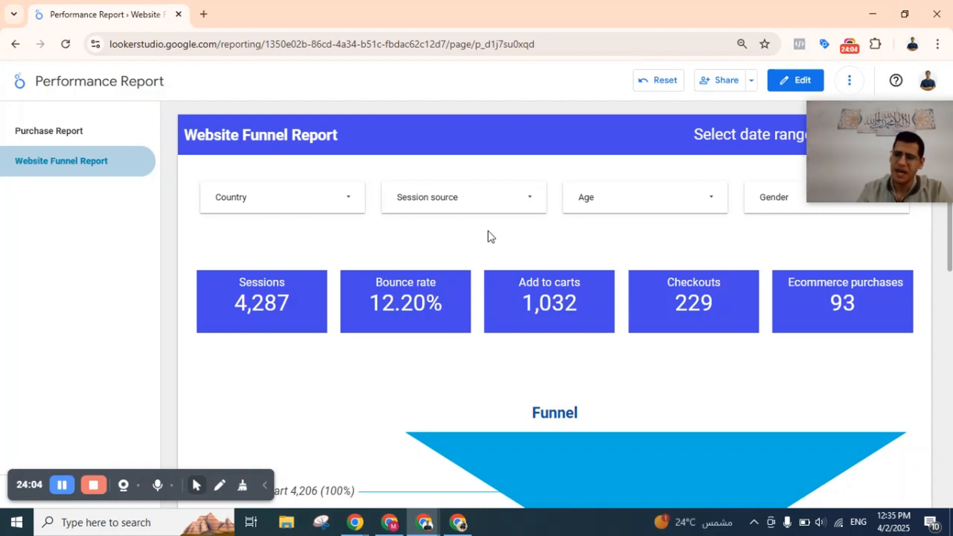
scroll(488, 230, down, 3)
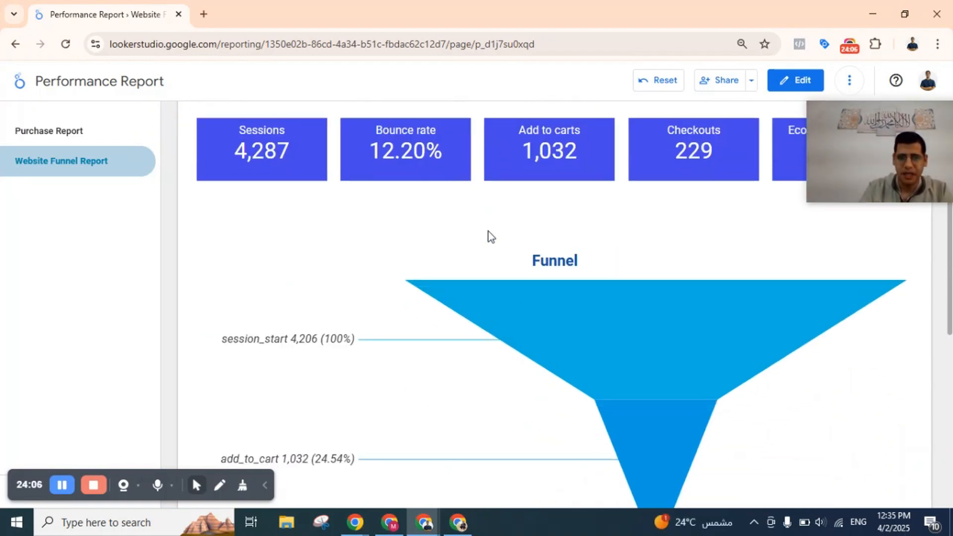
scroll(529, 235, down, 5)
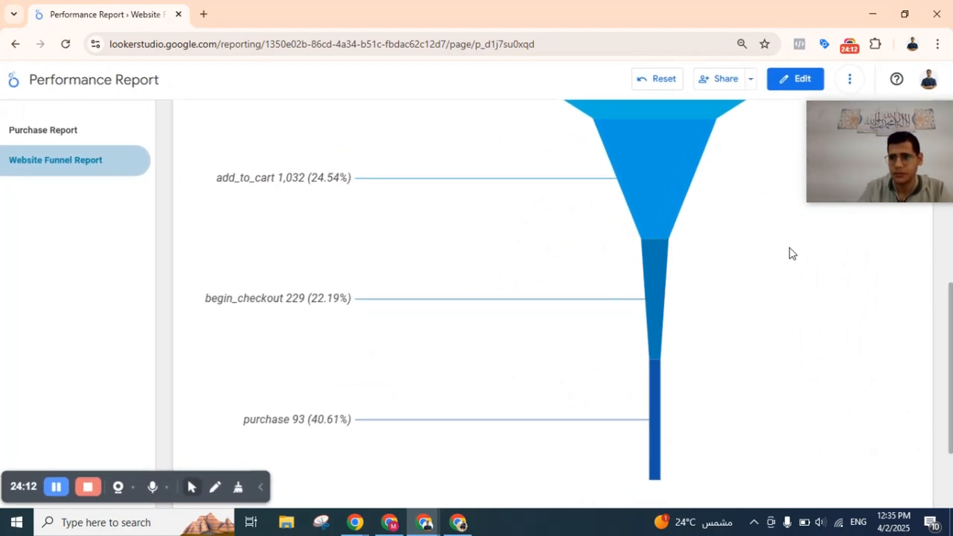
Reduce the browser page zoom until the Funnel heading and all four funnel stages fit on screen together.
click(937, 44)
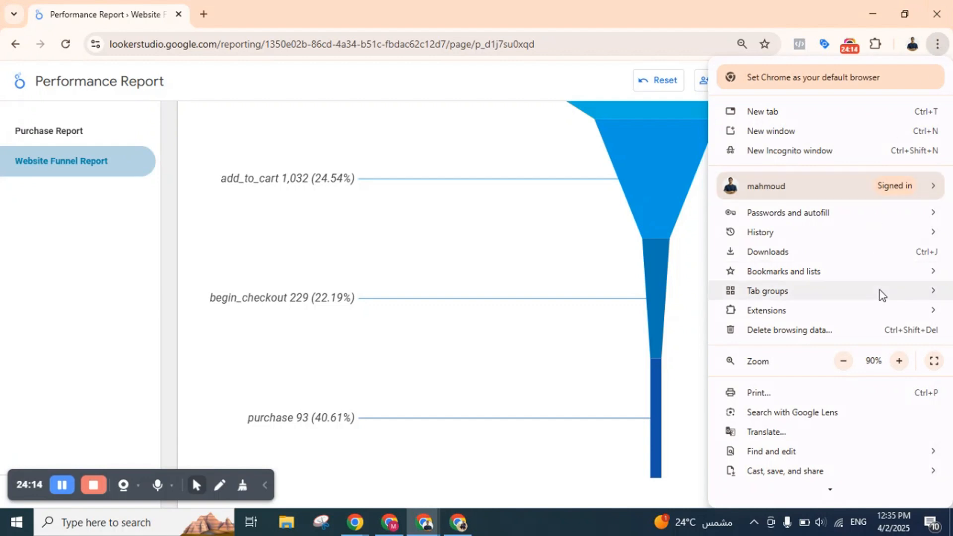
click(844, 361)
click(656, 314)
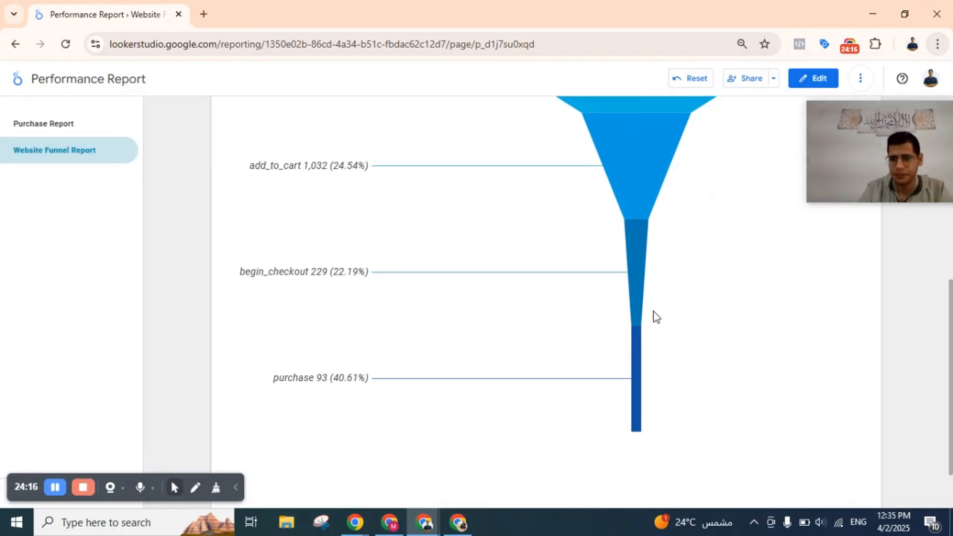
click(937, 44)
click(843, 361)
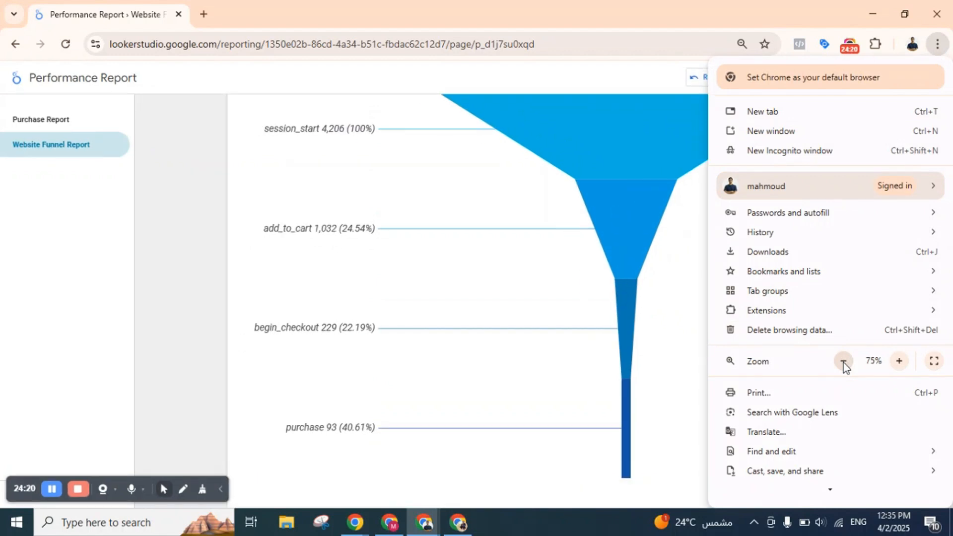
click(843, 361)
click(665, 293)
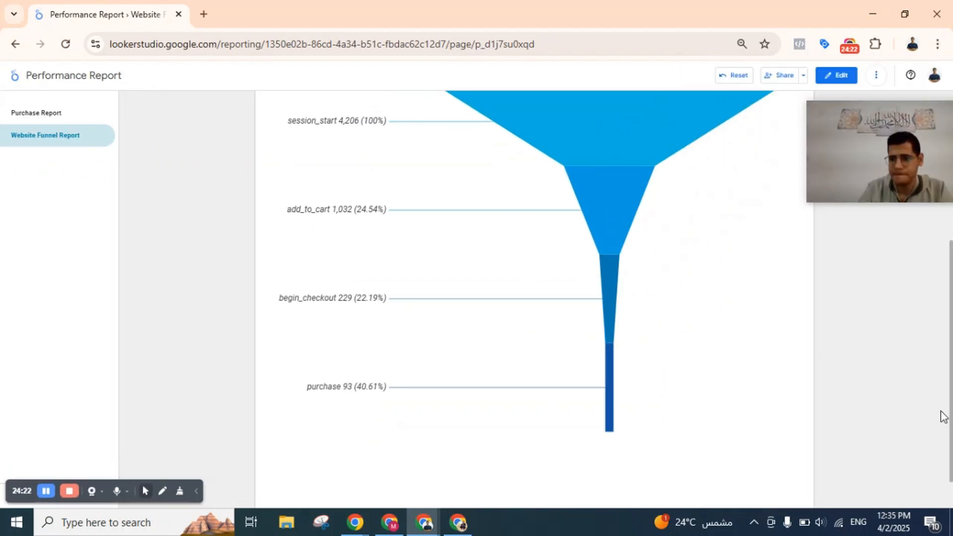
mouse_move(952, 392)
mouse_down()
mouse_move(952, 361)
mouse_move(952, 375)
mouse_up()
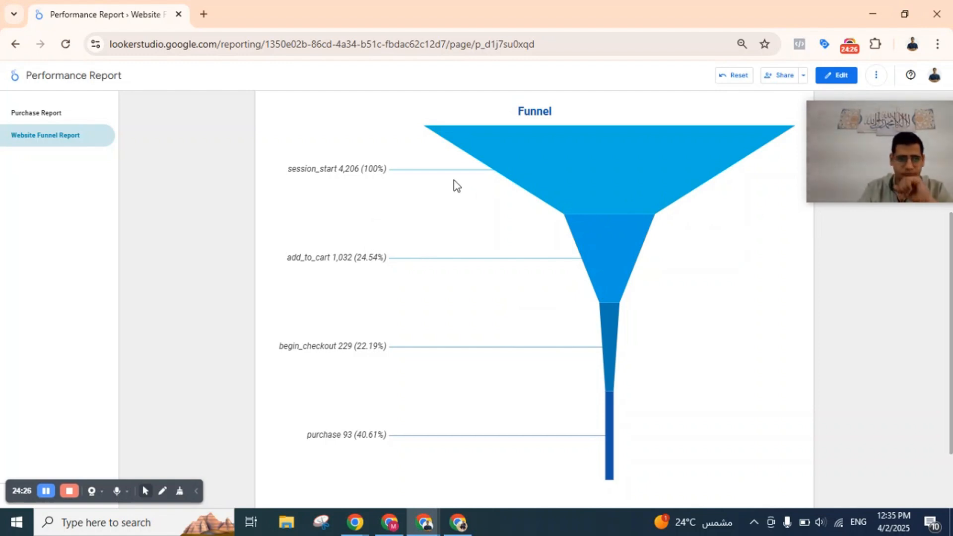
Examine the funnel's stages from session_start through add_to_cart and begin_checkout to purchase, including their counts and percentages.
mouse_move(538, 165)
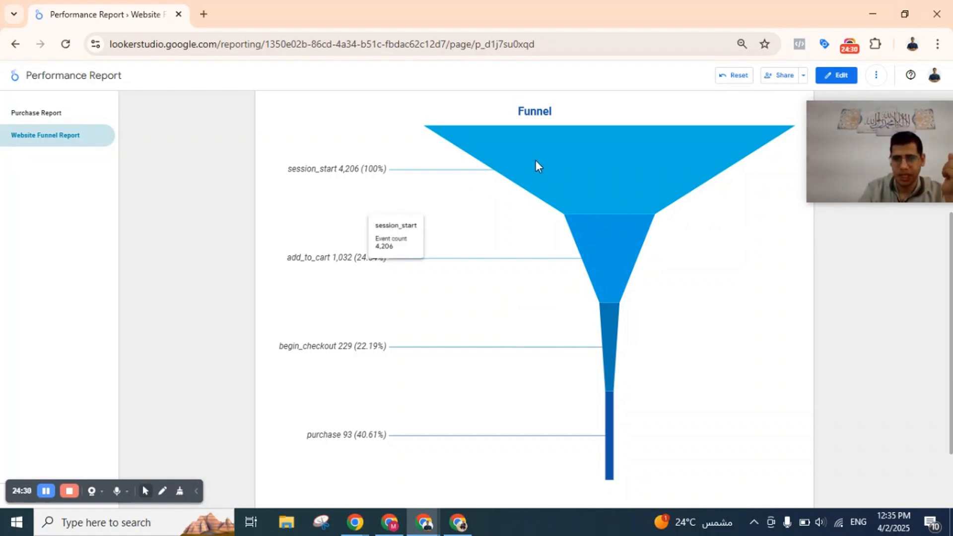
mouse_move(608, 267)
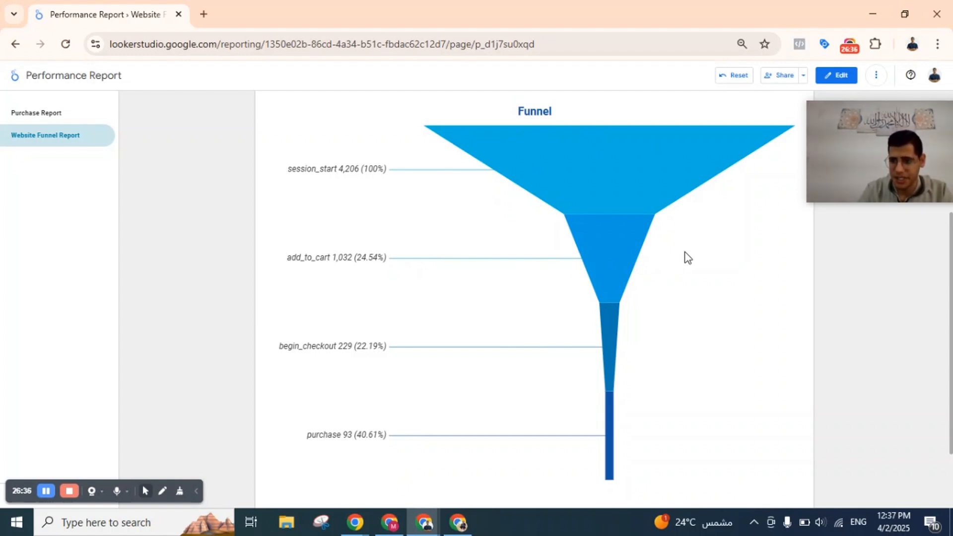
mouse_move(609, 222)
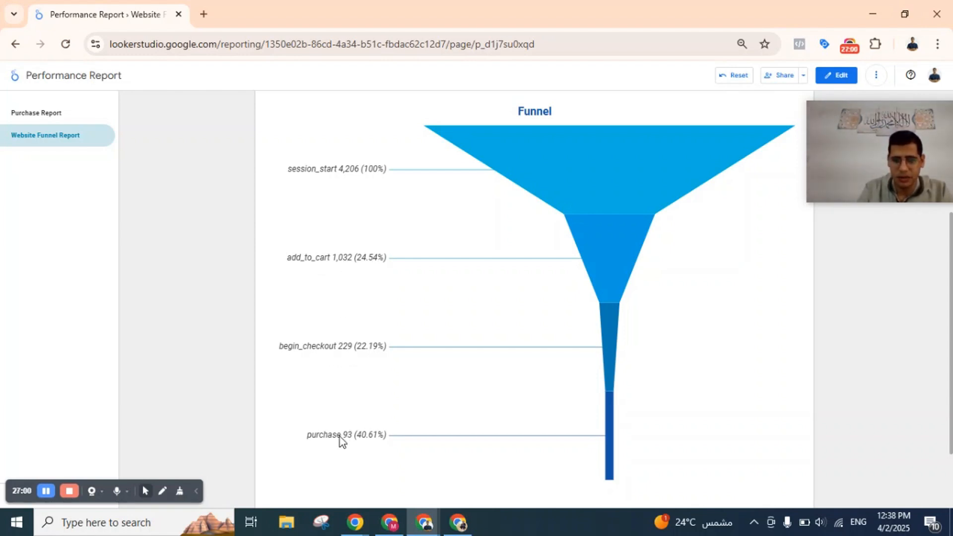
Set the Website Funnel Report's date range to Jan 1, 2025 - Apr 2, 2025.
scroll(505, 204, up, 4)
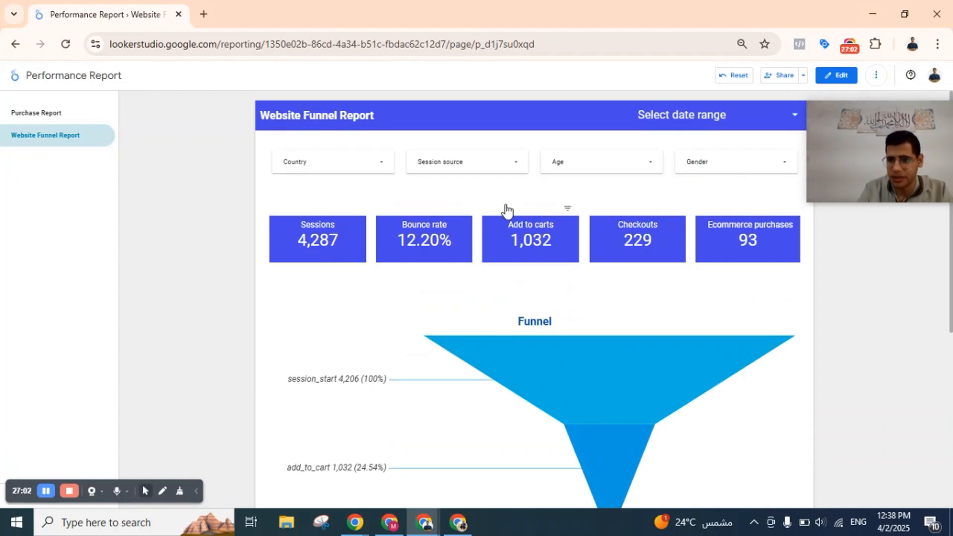
click(686, 116)
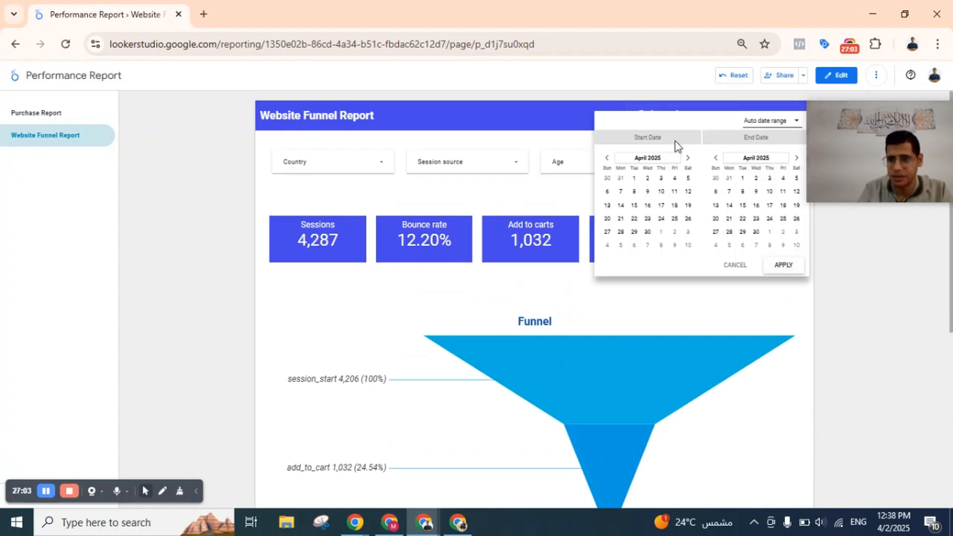
click(606, 158)
click(607, 158)
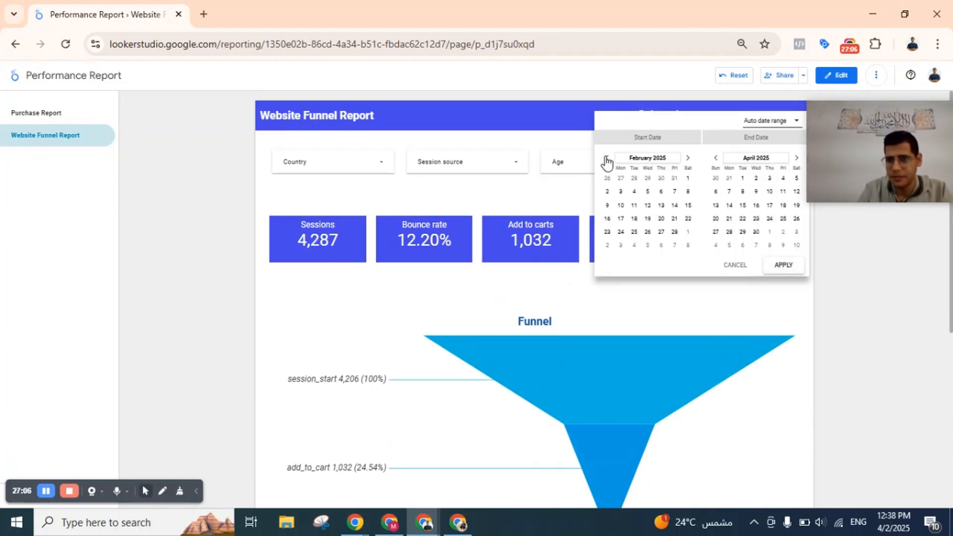
click(606, 158)
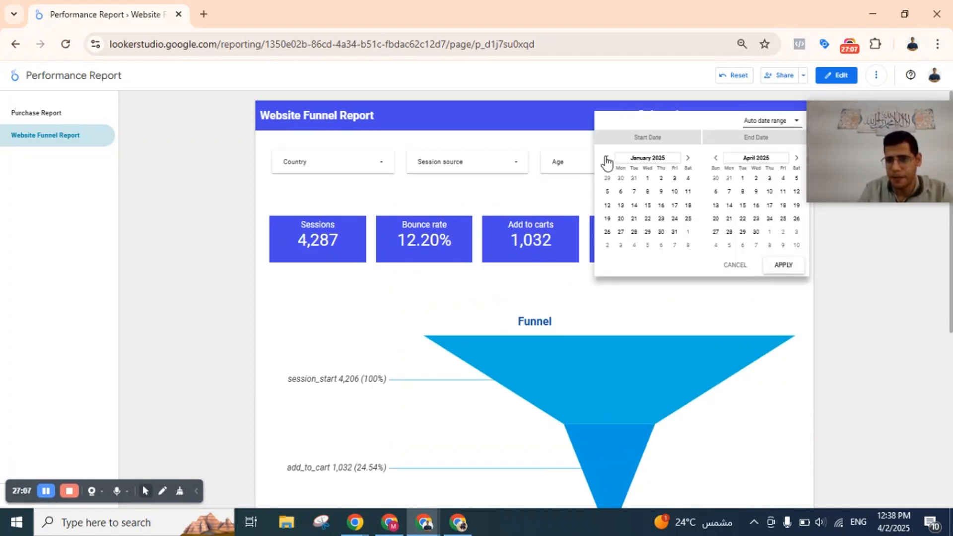
click(648, 179)
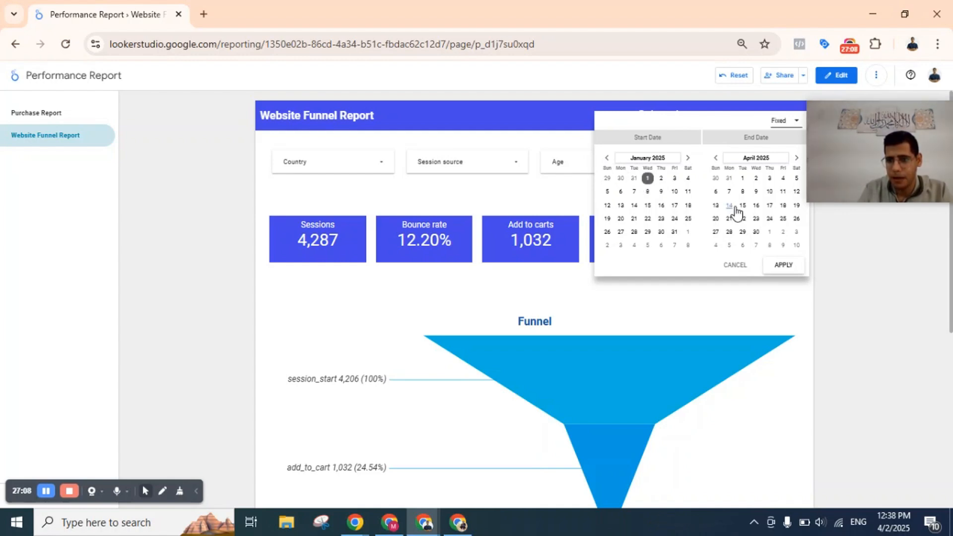
click(756, 180)
click(784, 267)
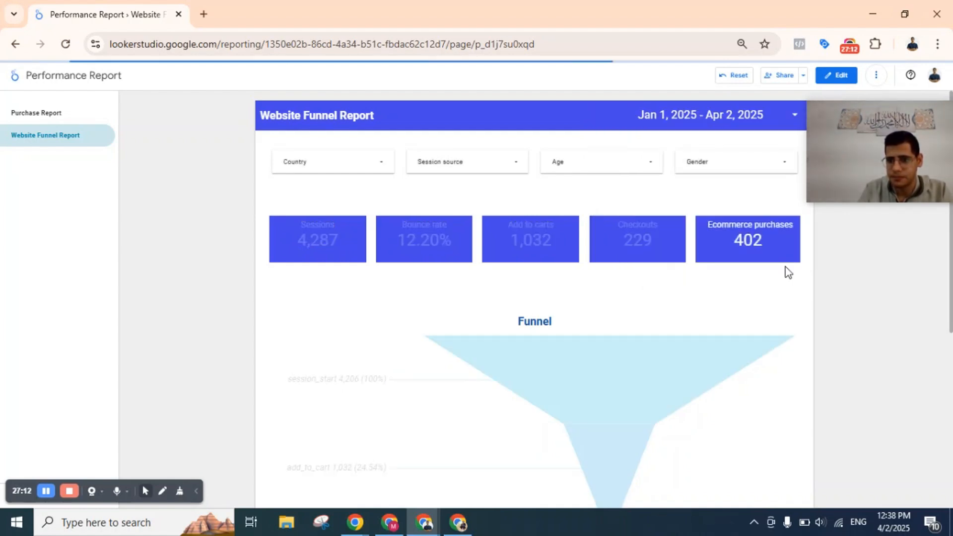
Compare the counts and conversion percentages between session_start, add_to_cart, begin_checkout and purchase in the funnel for the new date range.
scroll(788, 272, down, 4)
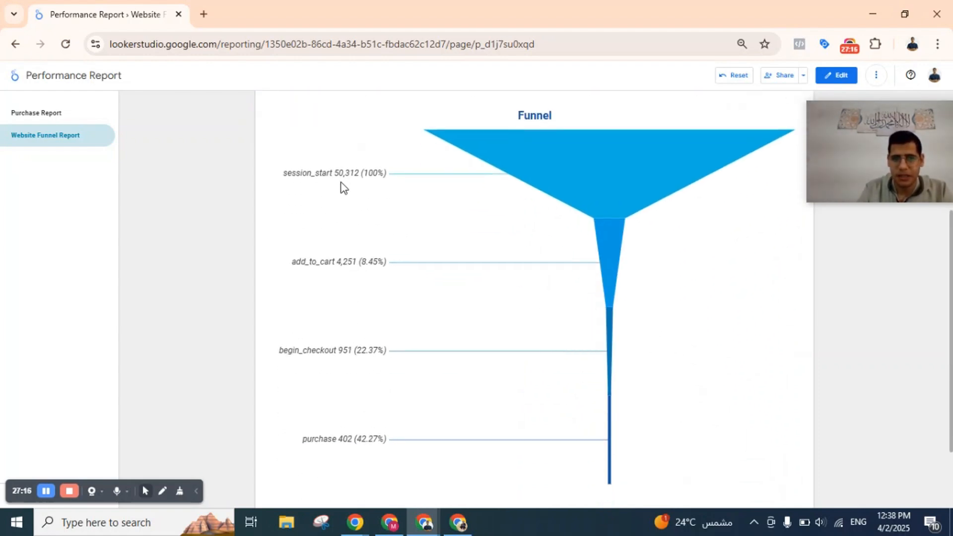
scroll(333, 280, down, 1)
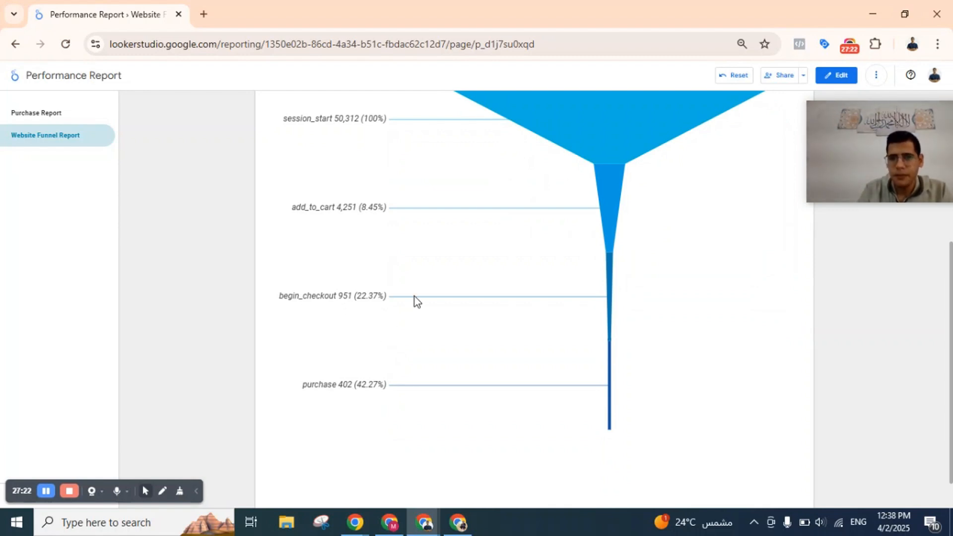
scroll(415, 298, up, 1)
scroll(415, 298, down, 1)
scroll(415, 296, up, 1)
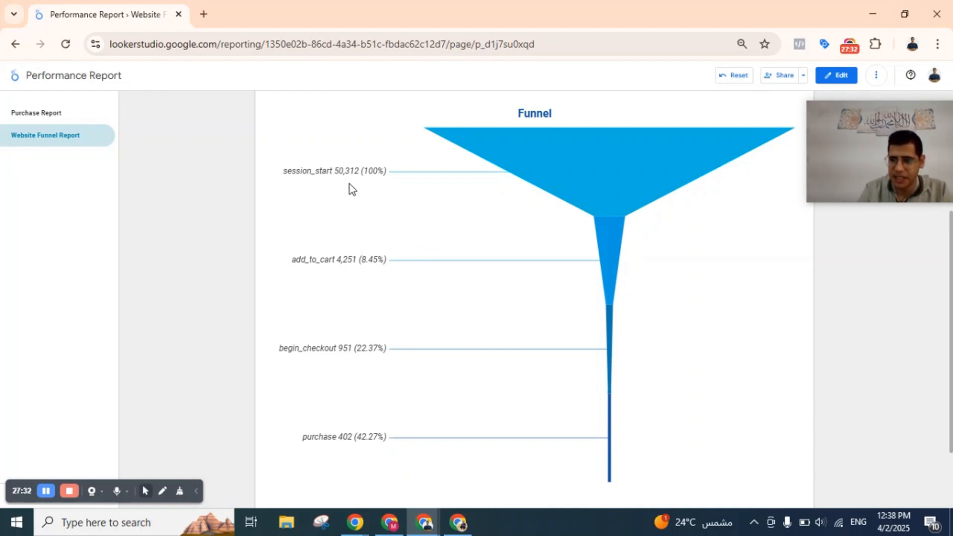
scroll(350, 184, down, 2)
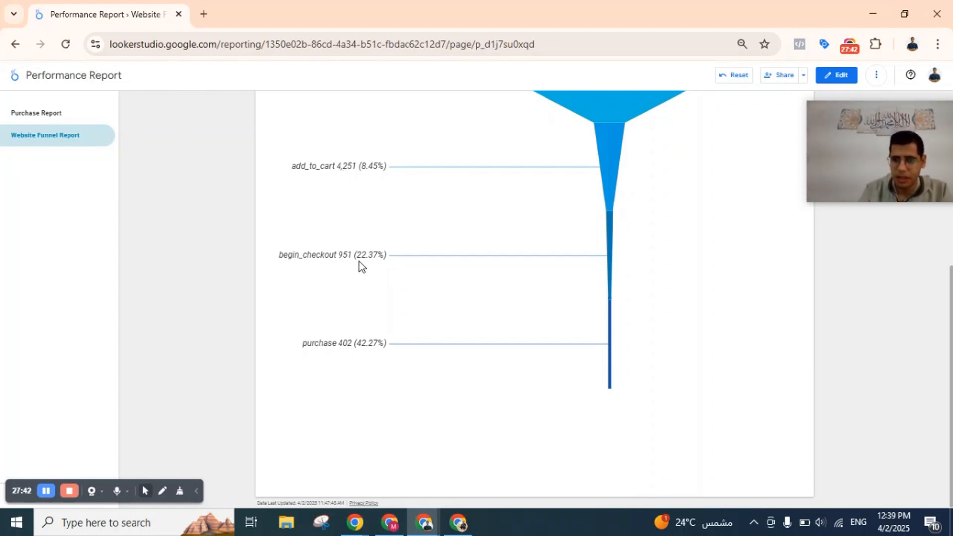
scroll(358, 261, up, 1)
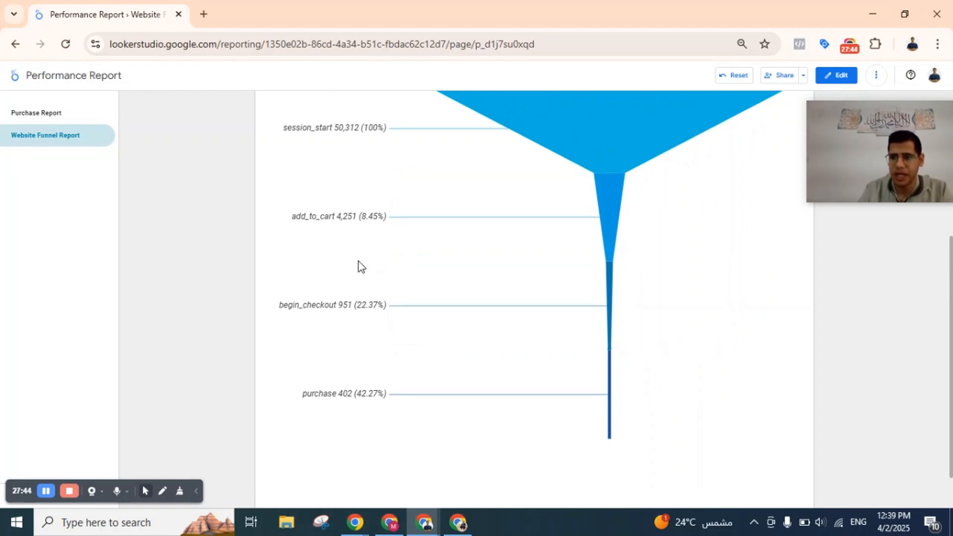
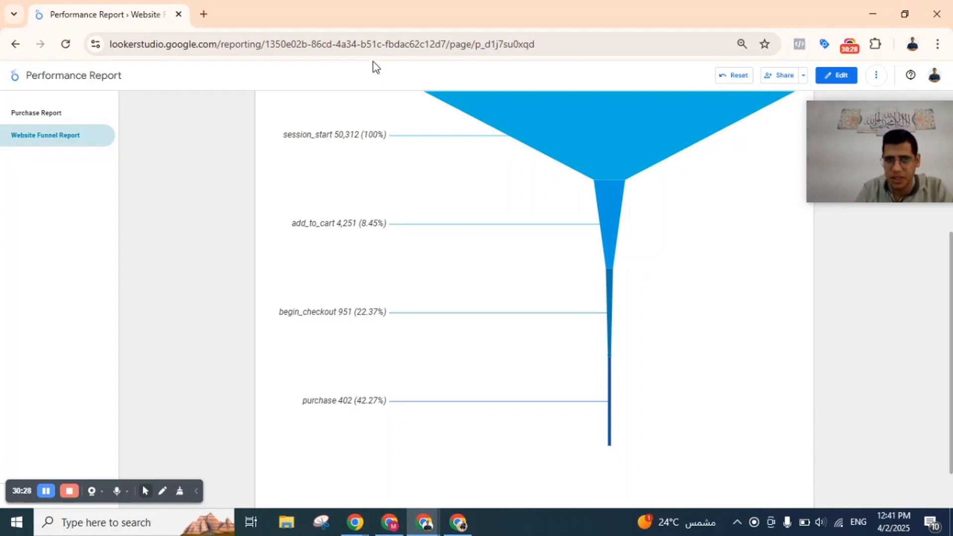
Calculate 5000/951 using the browser's instant search suggestion, without leaving the report.
click(386, 36)
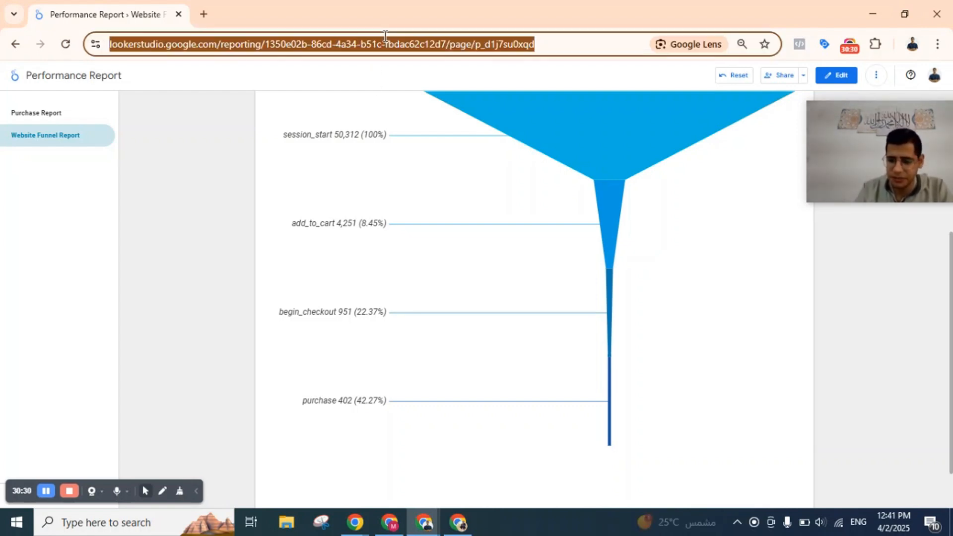
text(5000/951)
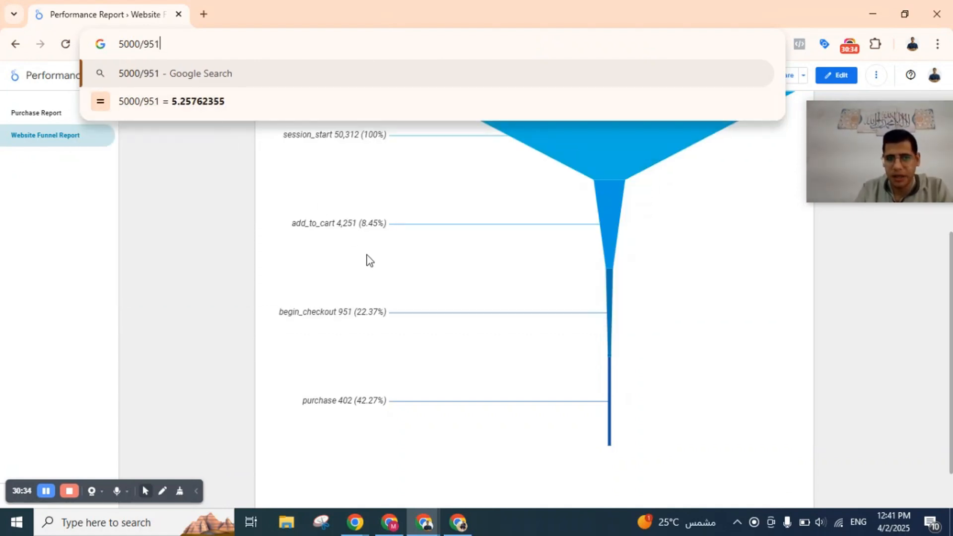
click(398, 357)
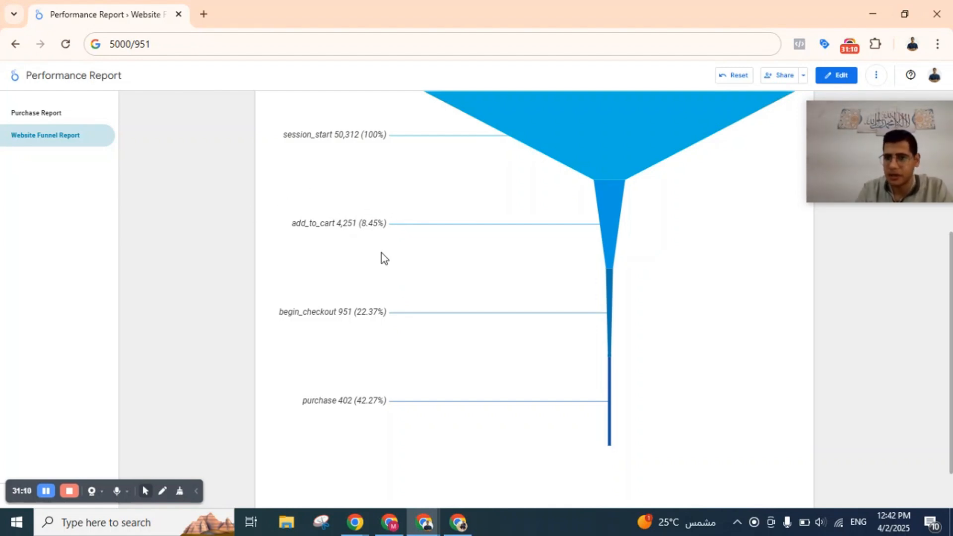
Examine the Country filter's ecommerce purchases per country, and compare the Website Funnel Report's scorecards with the four funnel stages.
scroll(382, 254, up, 1)
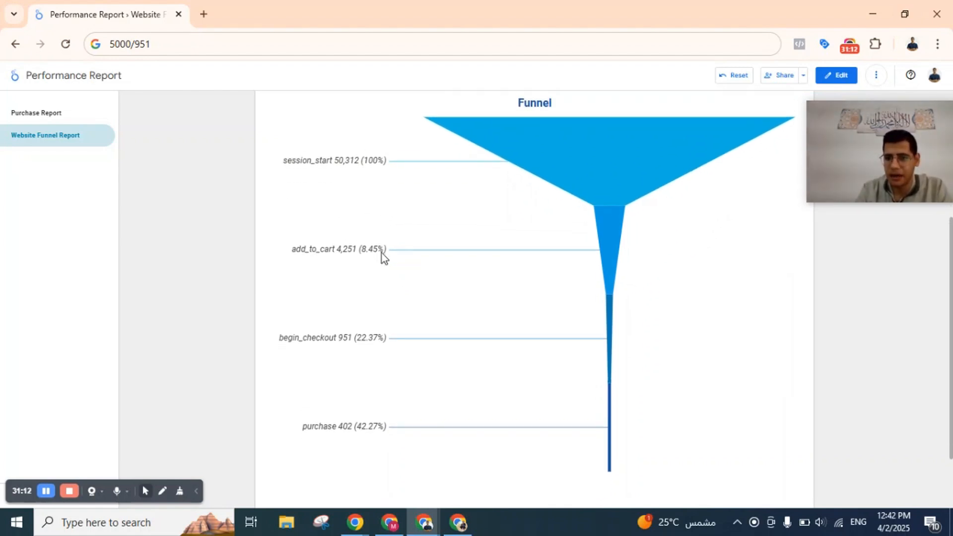
scroll(382, 256, up, 3)
scroll(382, 253, up, 1)
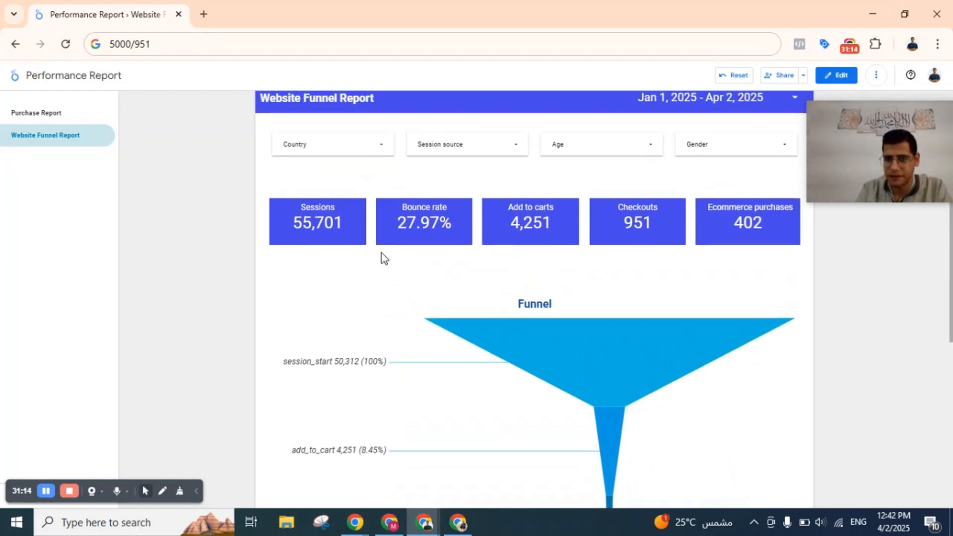
click(354, 149)
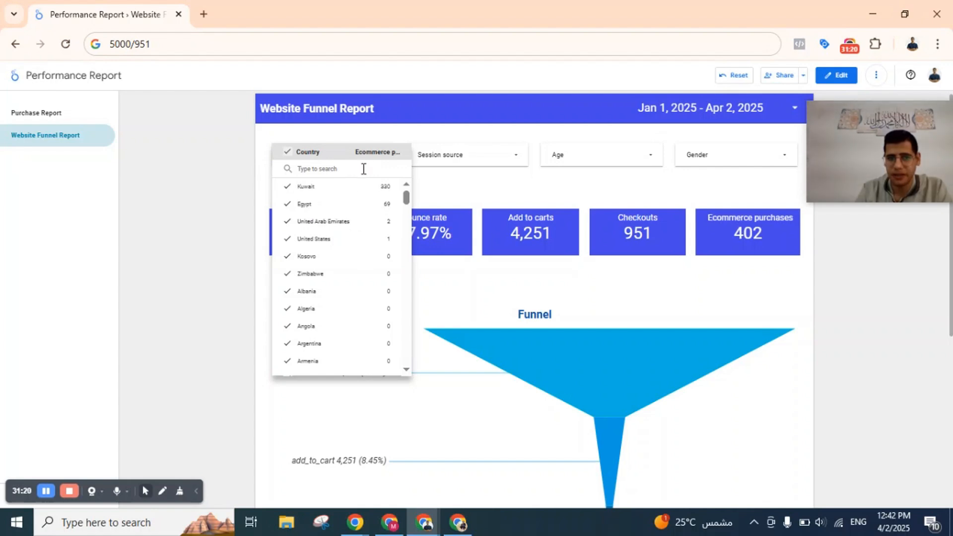
click(611, 178)
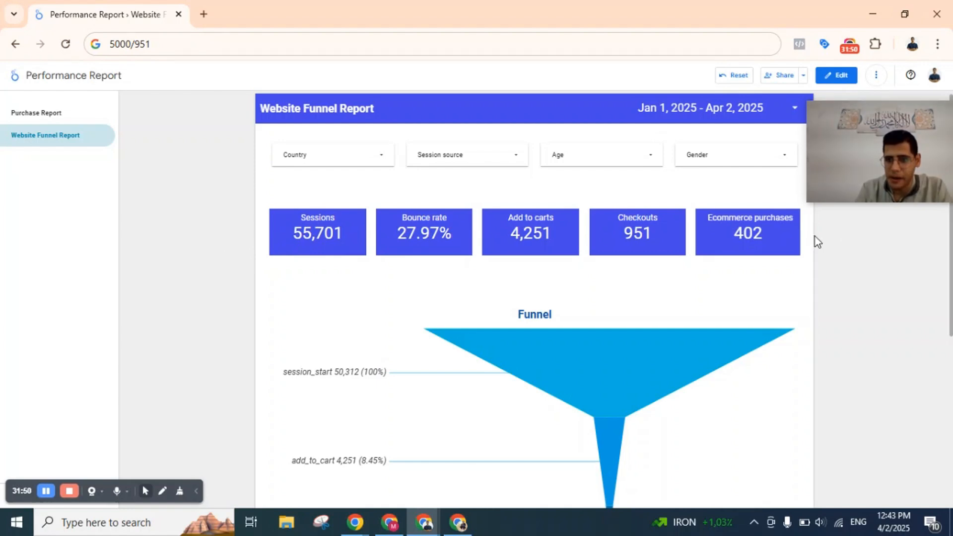
scroll(459, 253, down, 5)
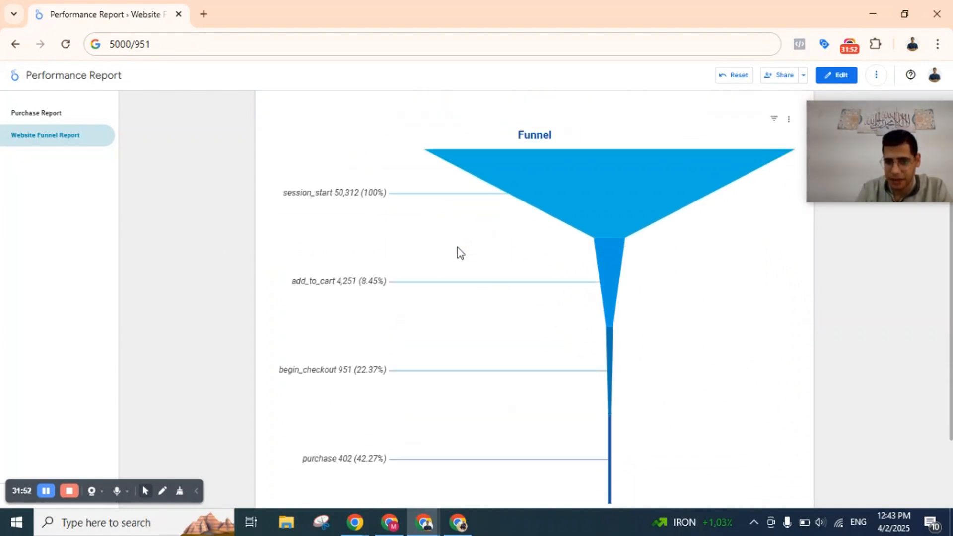
scroll(457, 248, up, 1)
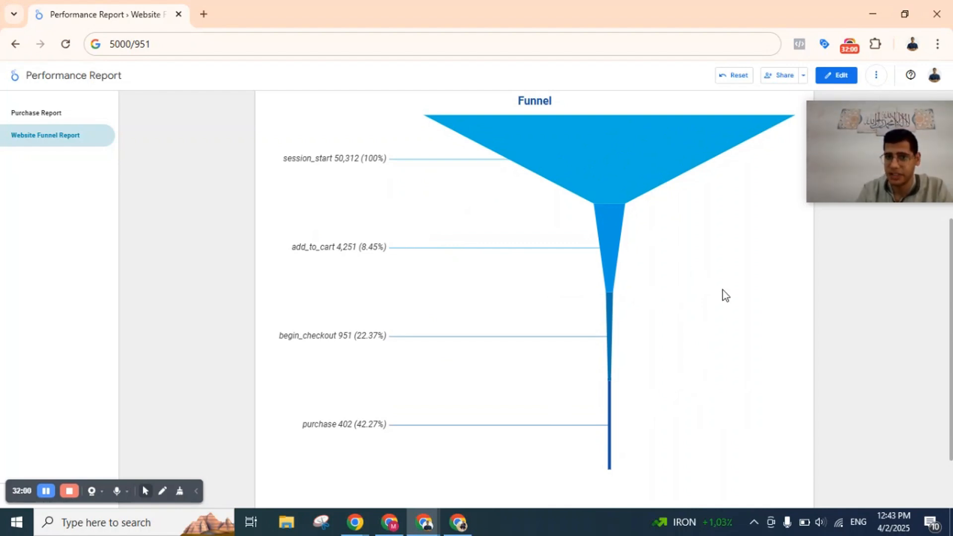
scroll(726, 295, up, 5)
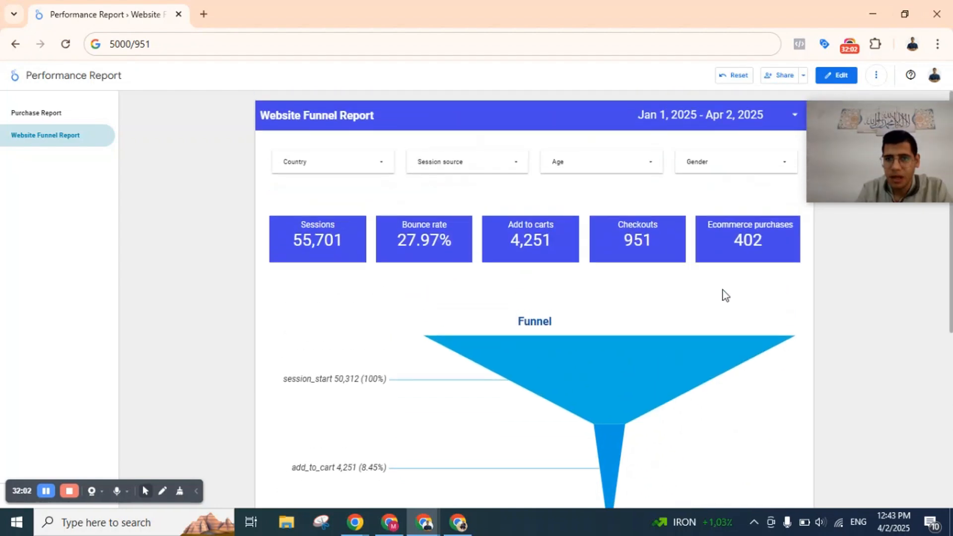
scroll(725, 294, down, 6)
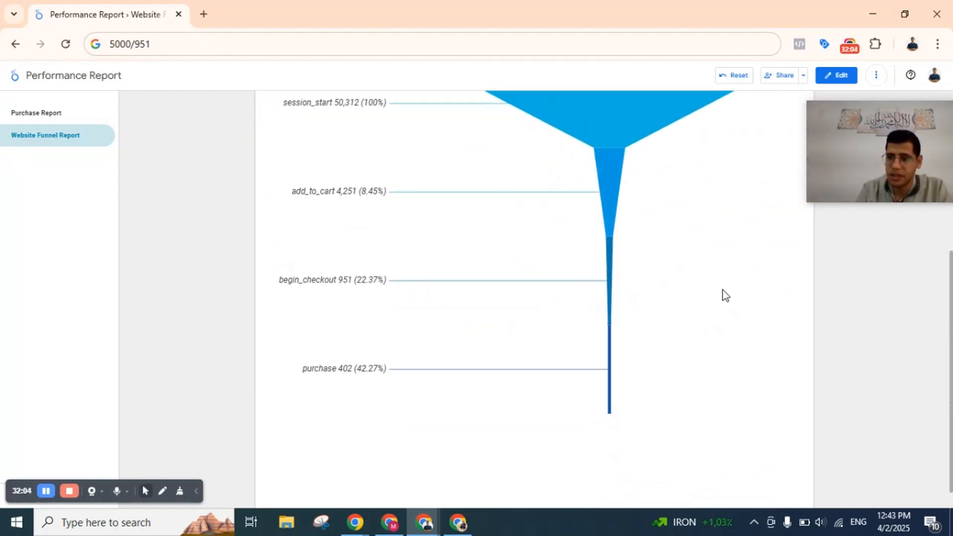
scroll(726, 295, up, 3)
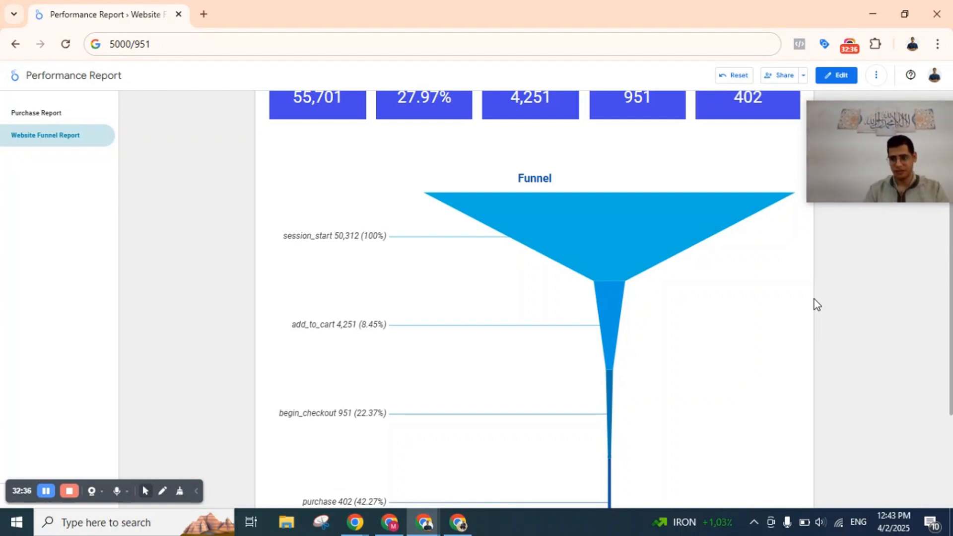
mouse_move(872, 184)
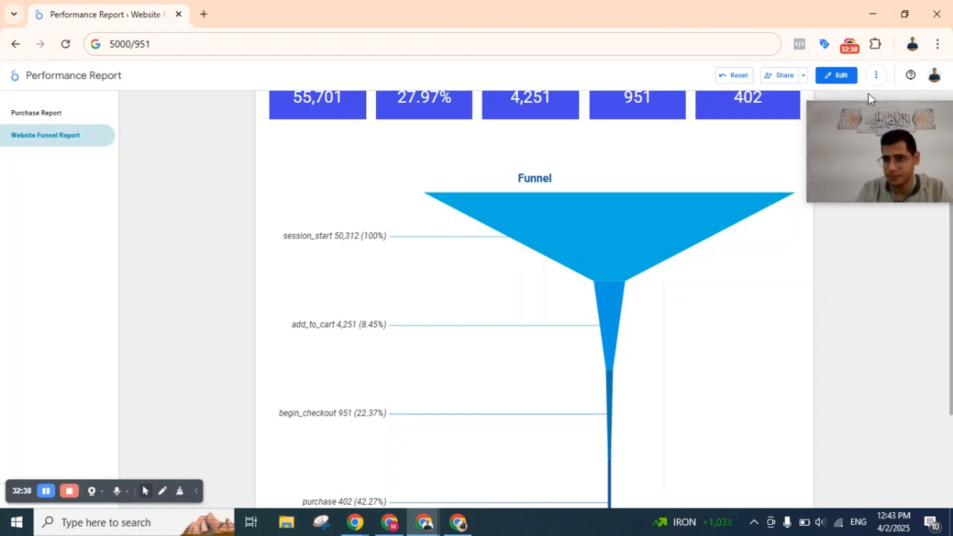
click(848, 45)
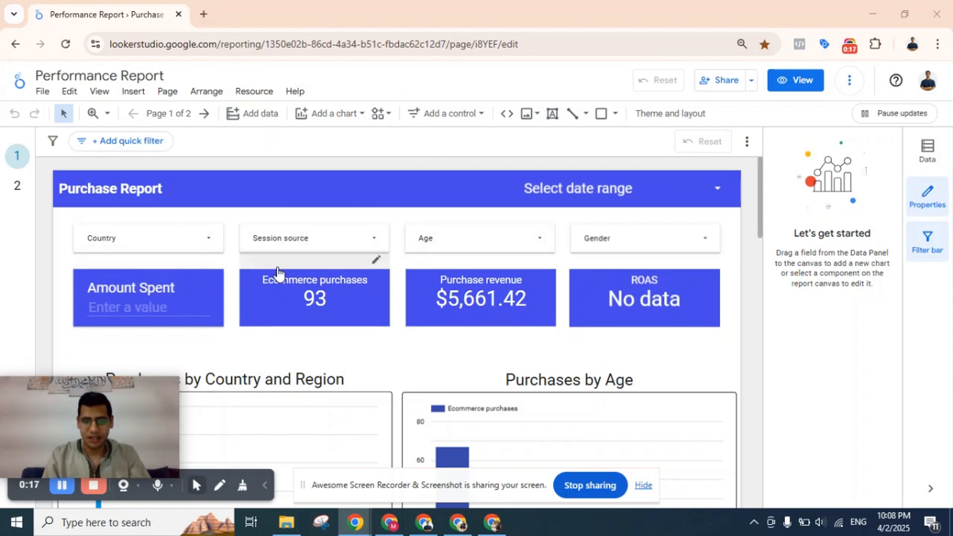
scroll(298, 263, down, 2)
scroll(298, 263, up, 2)
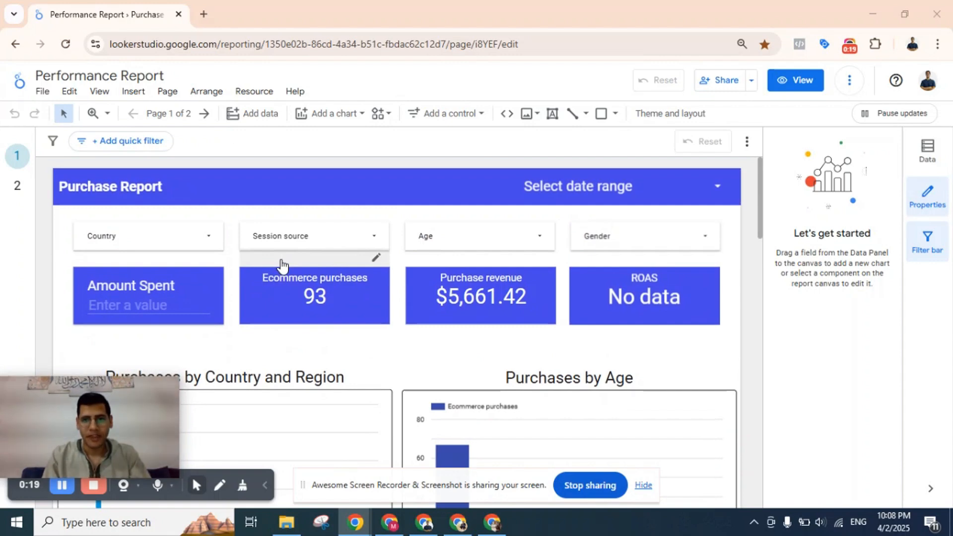
scroll(281, 264, down, 5)
scroll(283, 265, up, 5)
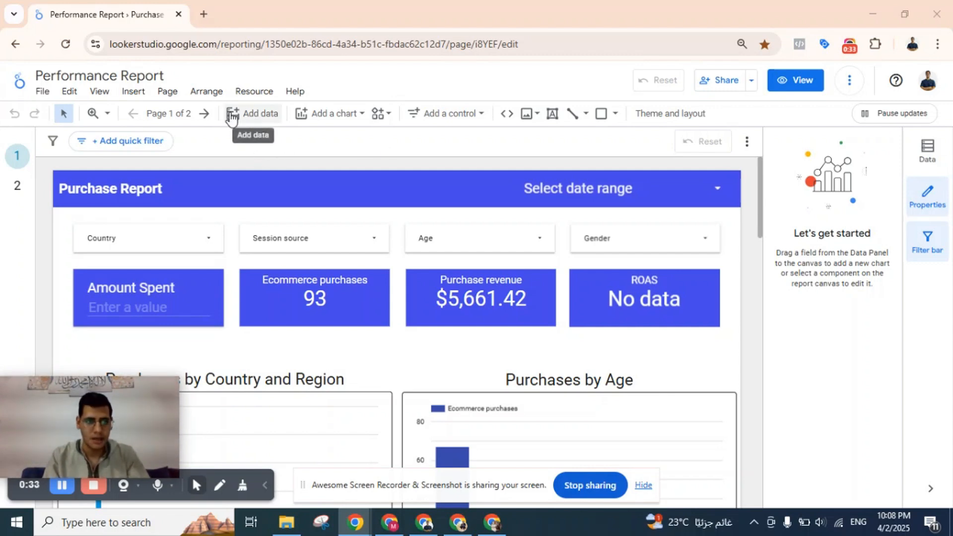
Open the Looker Studio home page in a new browser tab and create a blank report.
drag(217, 43, 86, 55)
key(ctrl+x)
click(200, 10)
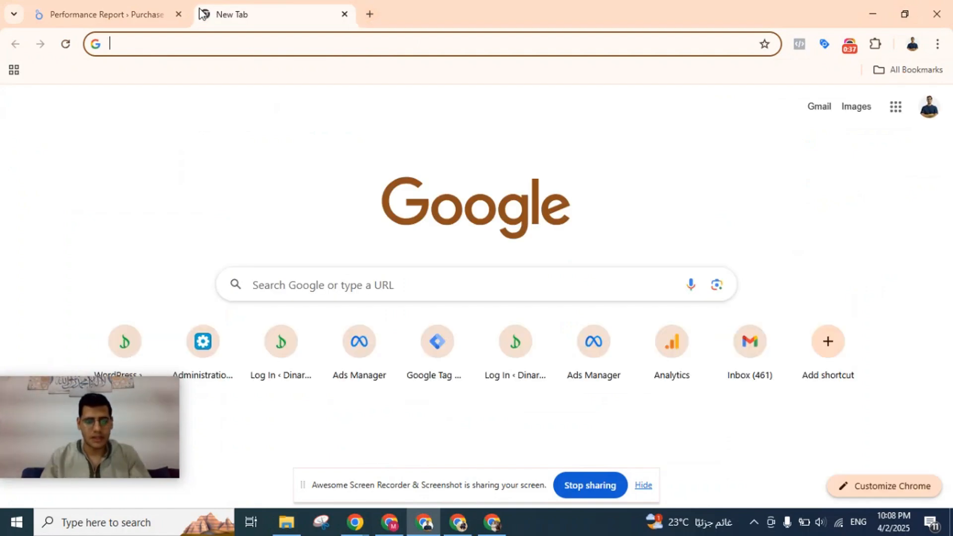
key(ctrl+v)
key(Return)
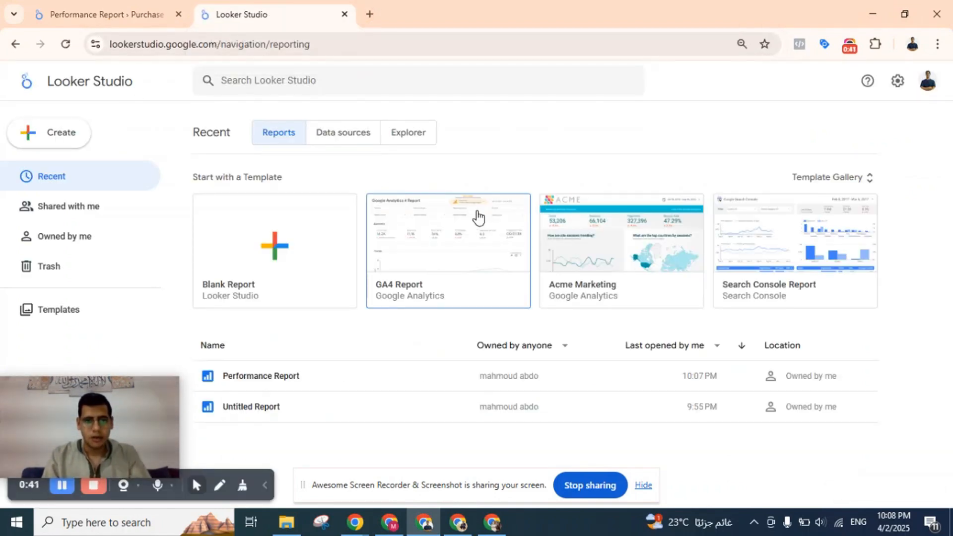
click(310, 227)
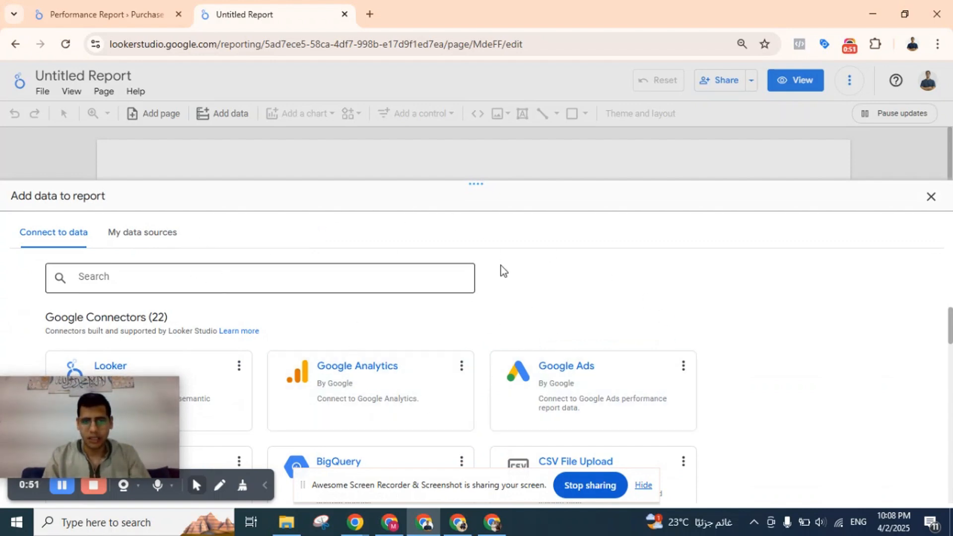
Browse the data connectors available for the new report, and close the data source selection without choosing one.
scroll(379, 340, down, 1)
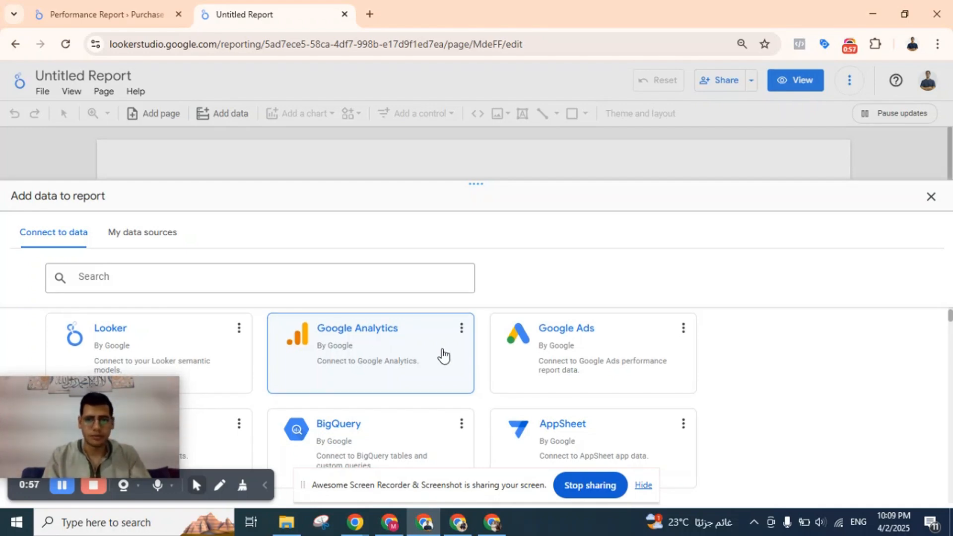
scroll(373, 366, down, 1)
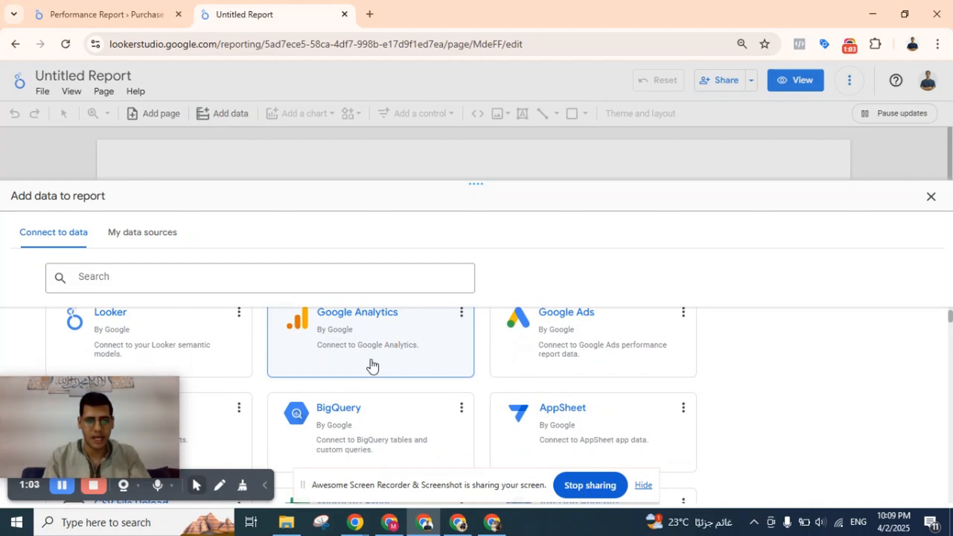
scroll(372, 366, down, 5)
scroll(371, 365, up, 10)
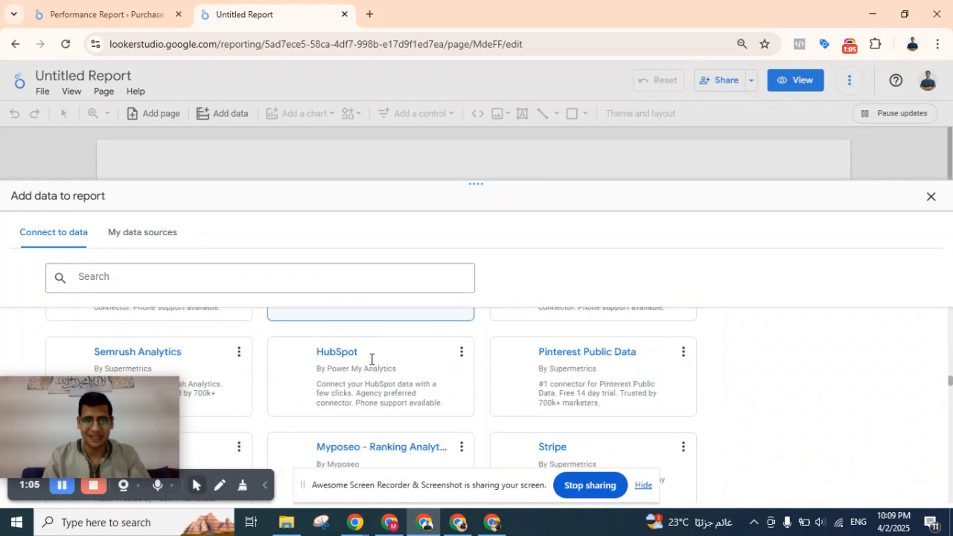
scroll(371, 359, up, 4)
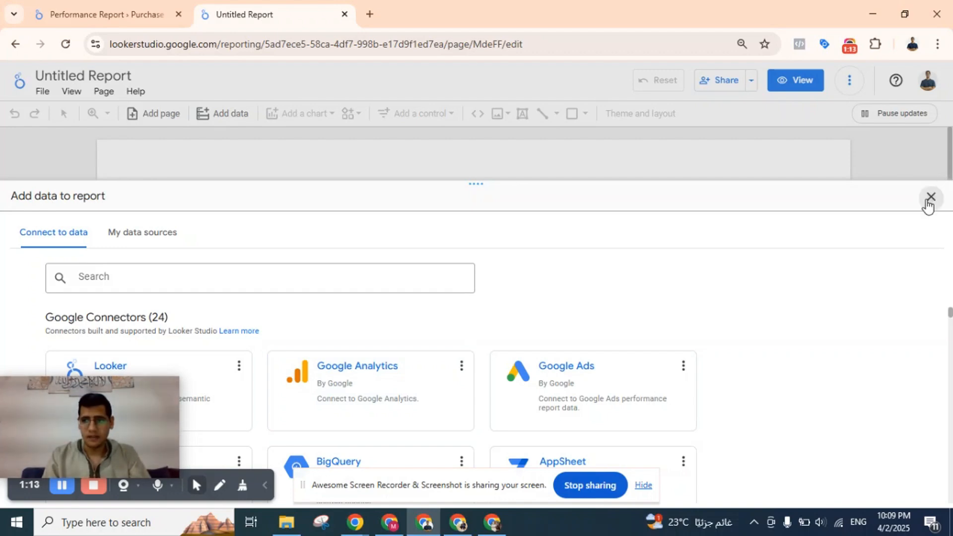
click(930, 197)
Add Google Analytics data to the report from the حساب "إعلانات Google" account, using the ordratonline.com - "إحصاءات Google" 4 property.
click(228, 119)
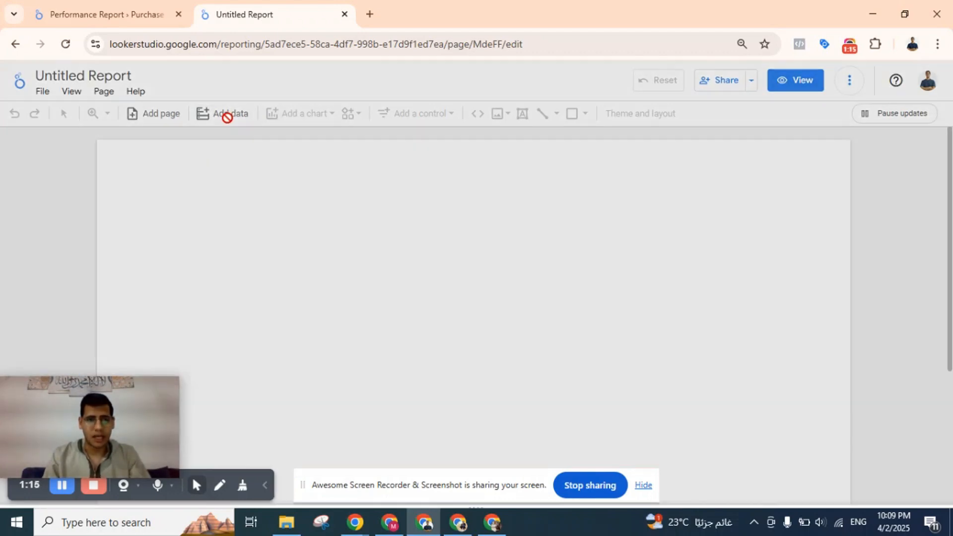
click(390, 369)
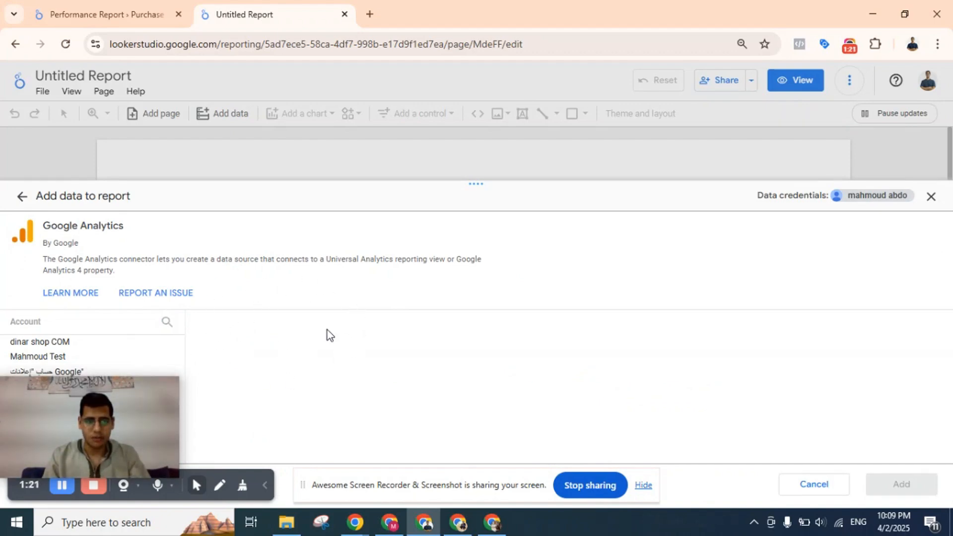
drag(162, 389, 349, 255)
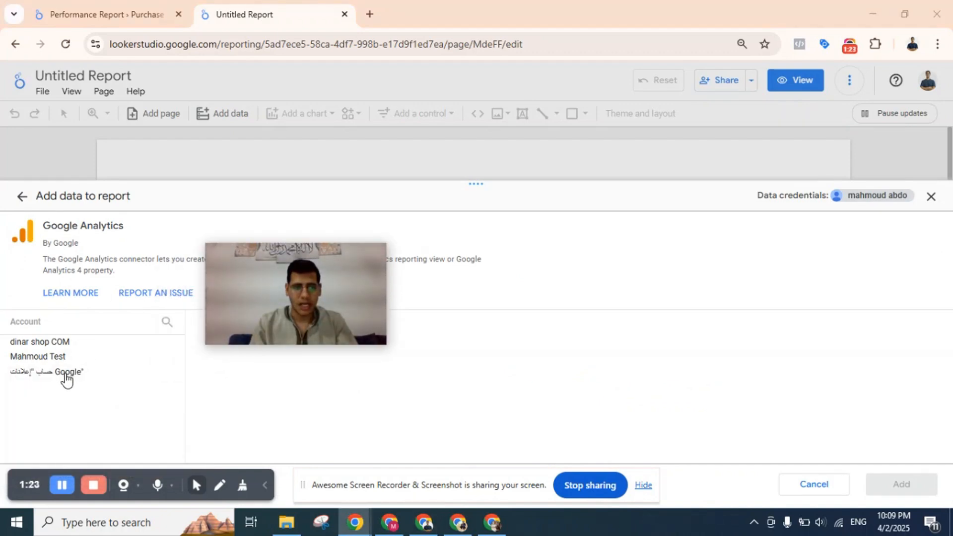
click(66, 375)
click(259, 382)
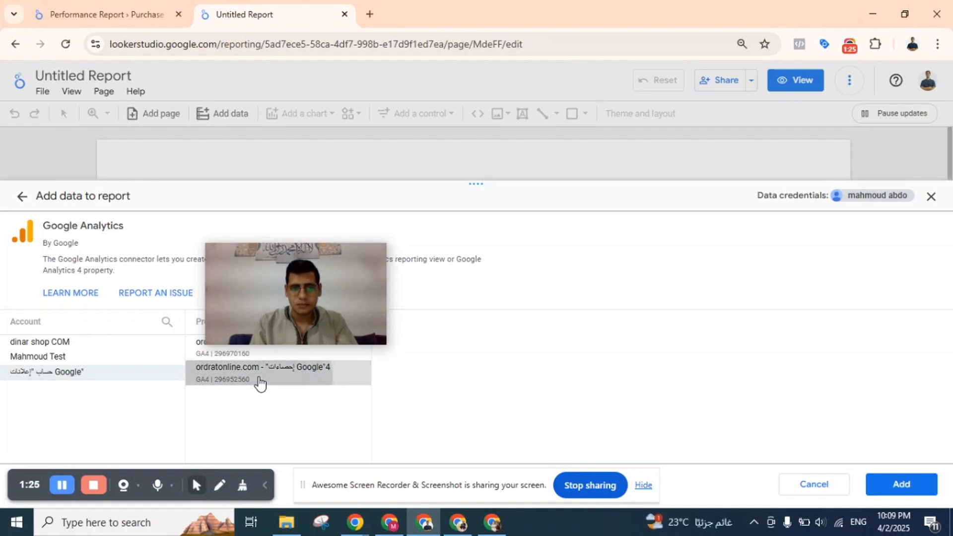
click(916, 487)
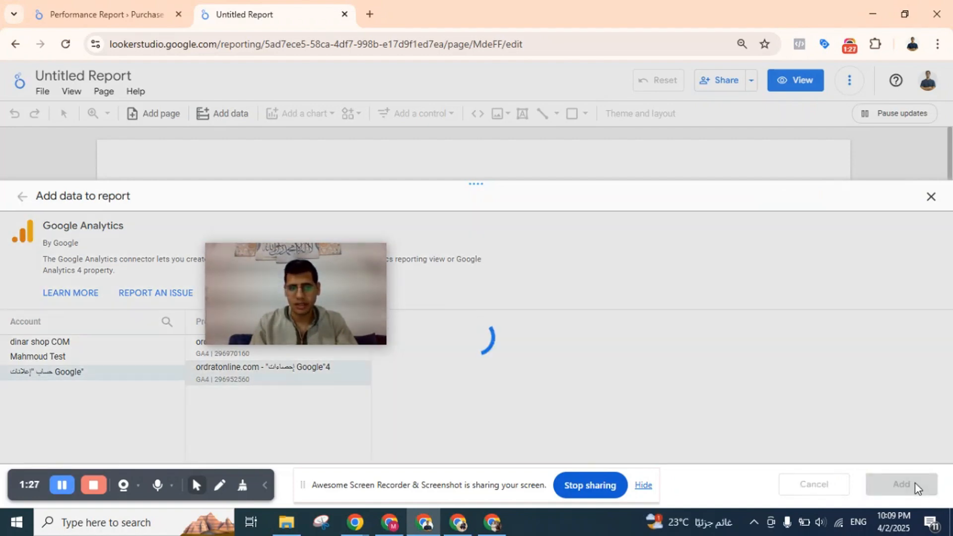
drag(323, 266, 133, 368)
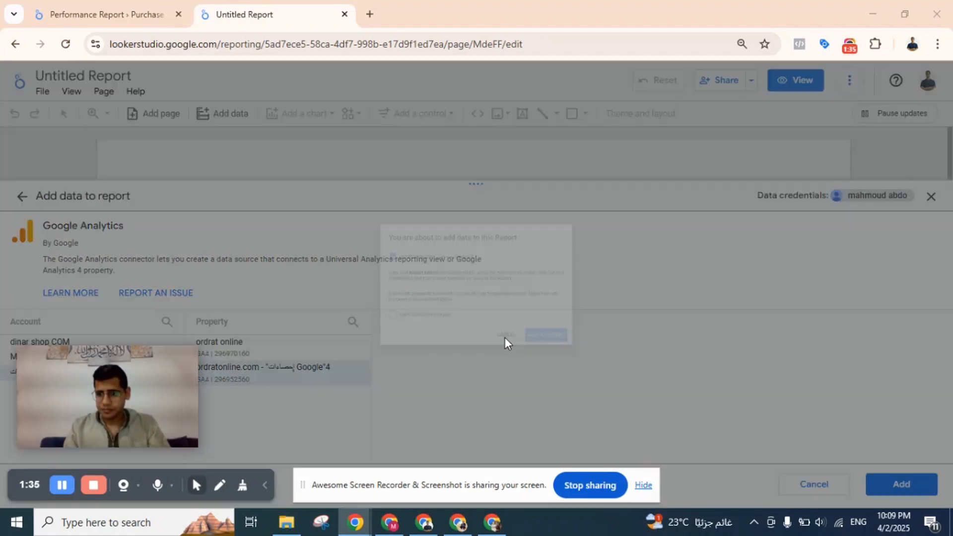
click(609, 373)
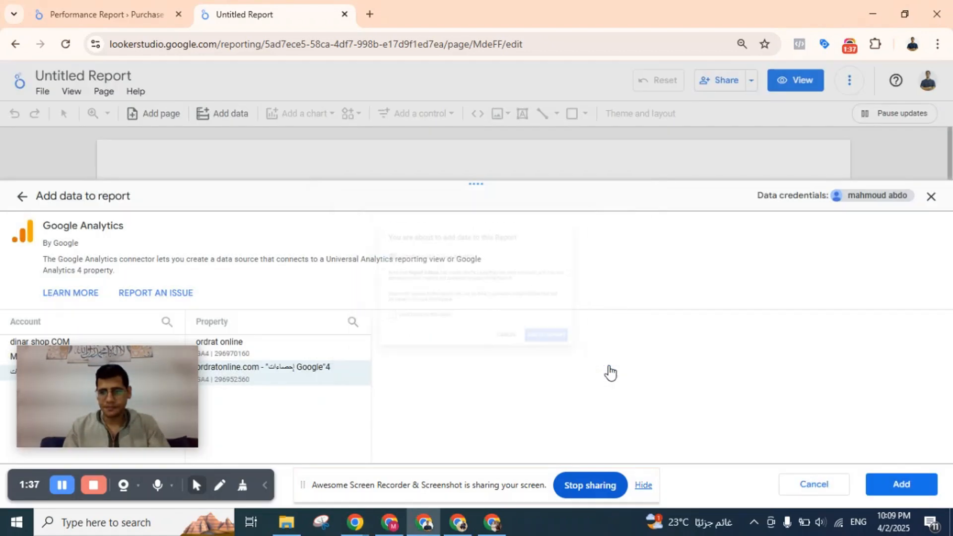
click(893, 479)
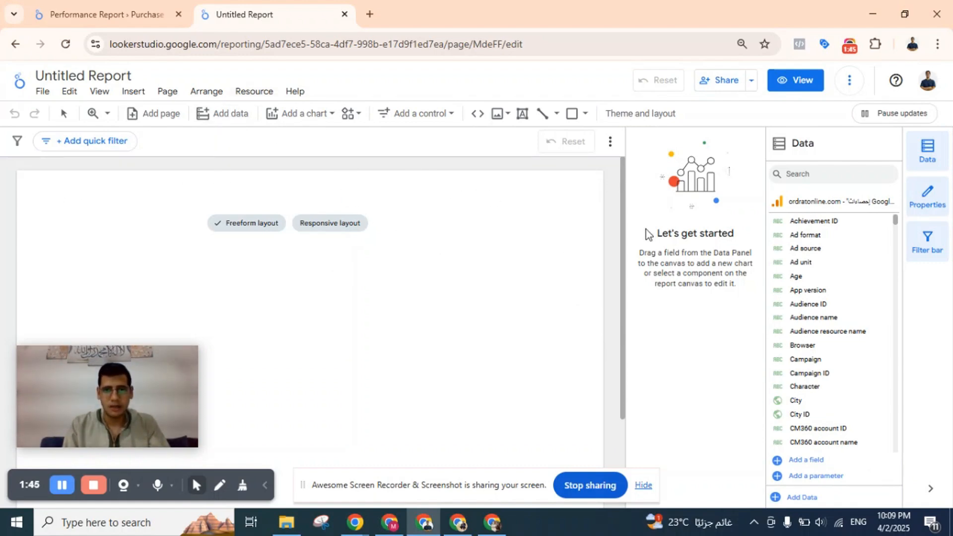
Draw a rectangle as a header banner spanning the full width of the blank page along its upper edge.
click(586, 113)
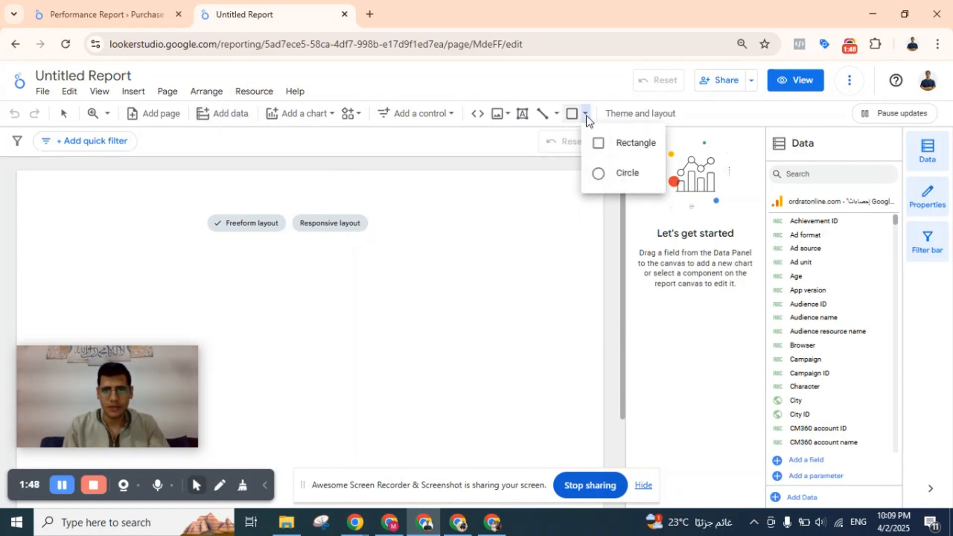
click(605, 145)
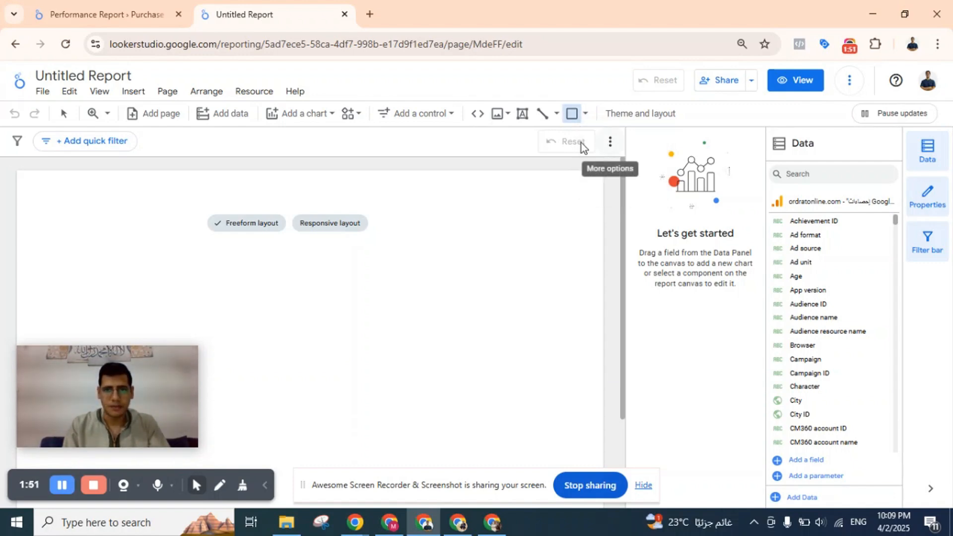
drag(18, 175, 407, 208)
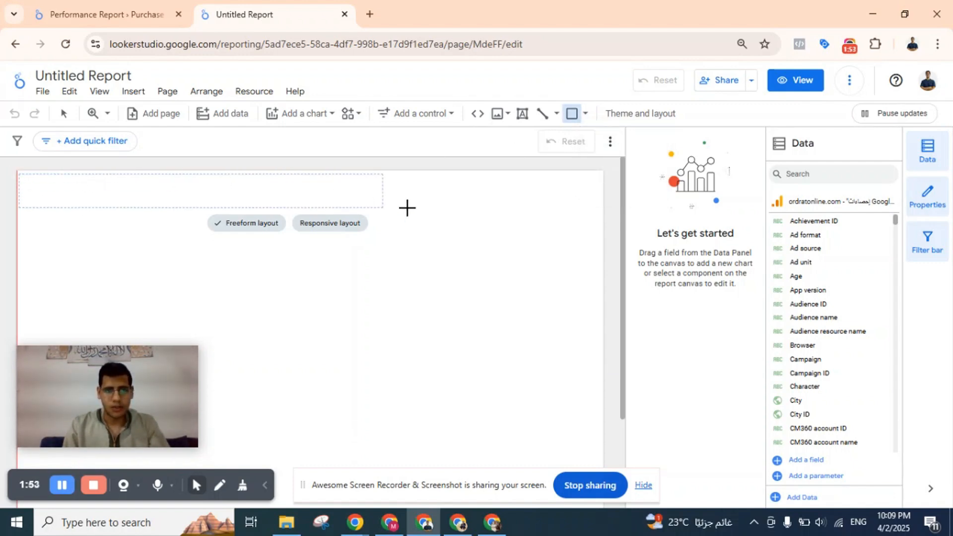
mouse_move(580, 220)
mouse_down()
mouse_move(614, 212)
mouse_move(601, 214)
mouse_up()
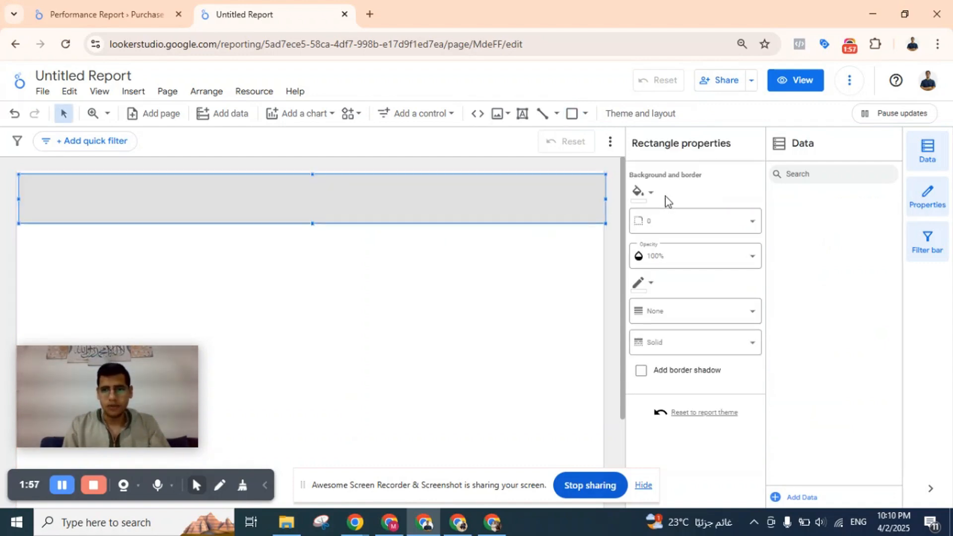
Fill the header banner with black and add a text box reading "Report" at its left end.
click(638, 193)
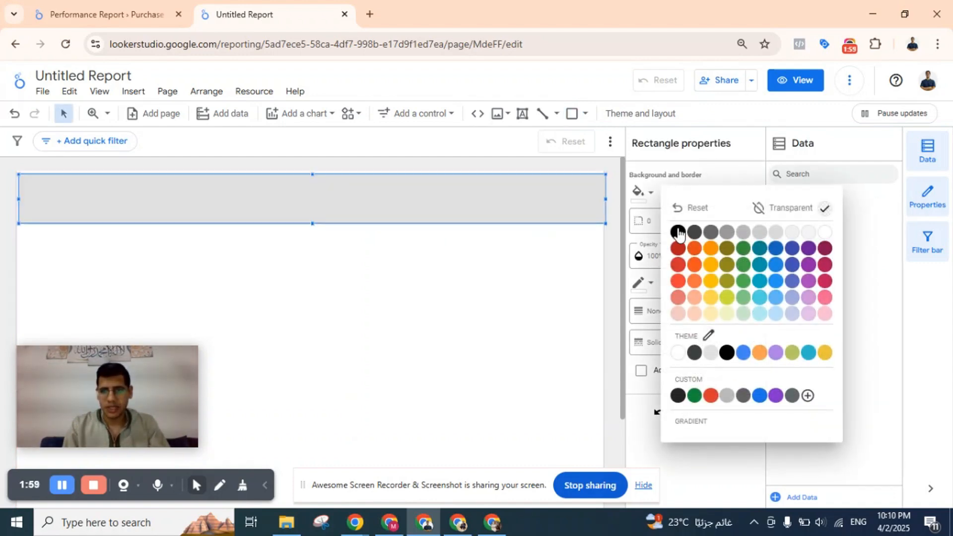
click(679, 232)
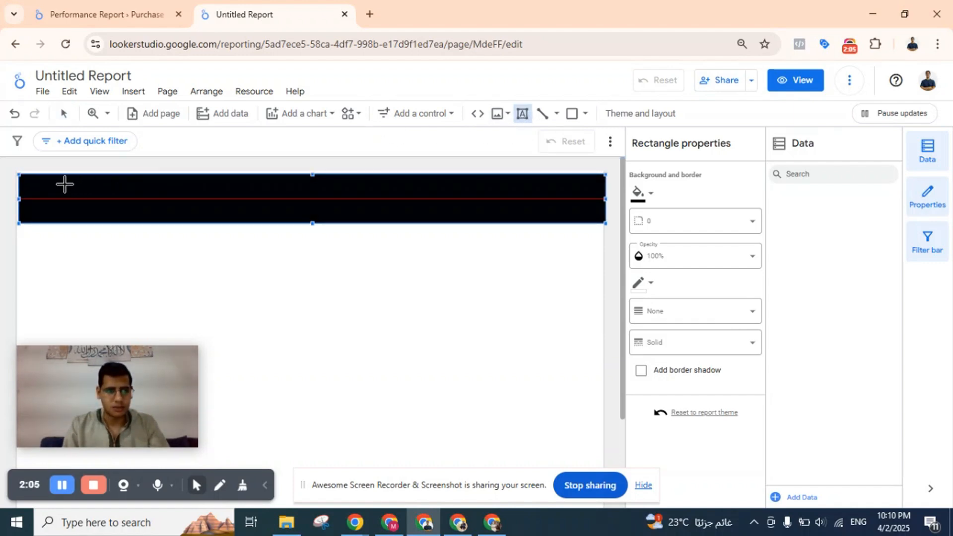
drag(34, 188, 230, 213)
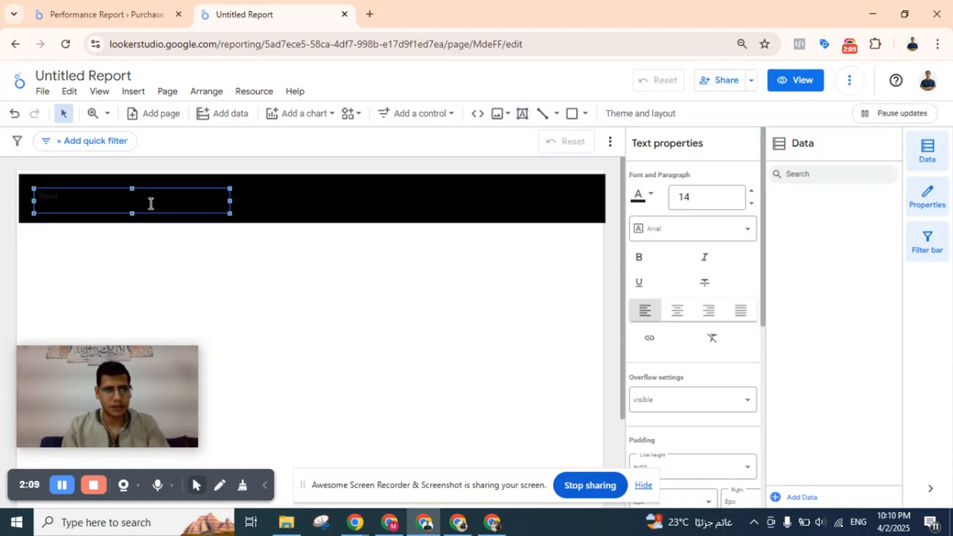
Set the Report title's font size to 40 and its font color to white.
click(706, 195)
scroll(693, 375, down, 5)
scroll(693, 376, down, 1)
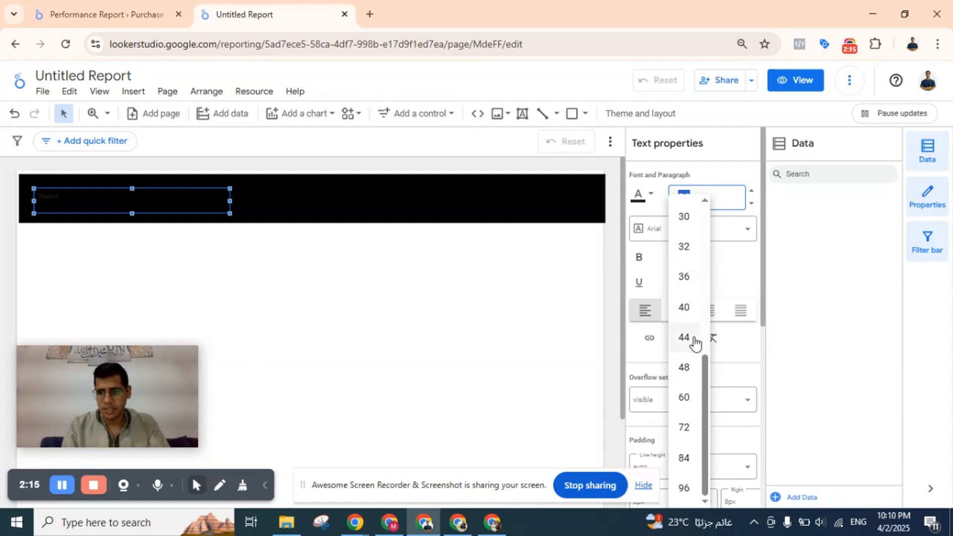
click(690, 306)
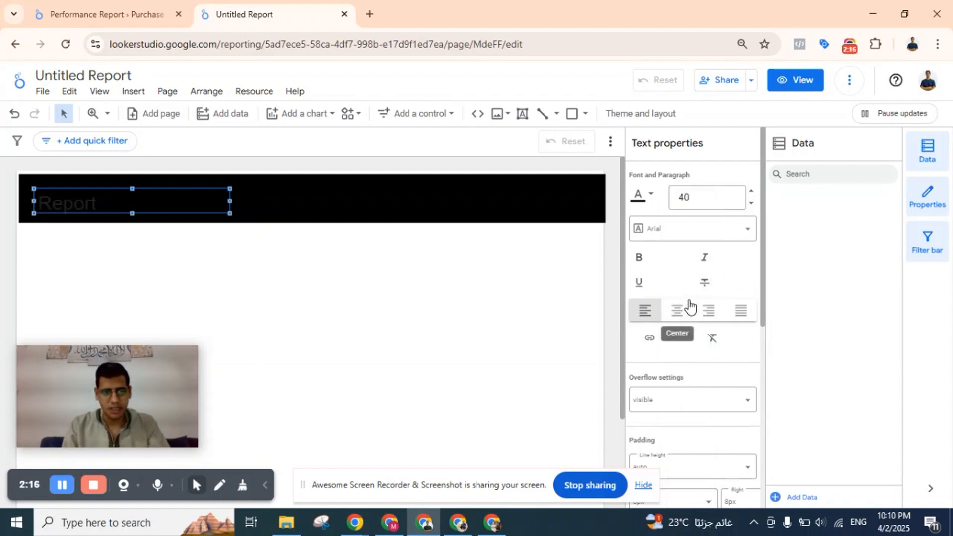
click(638, 196)
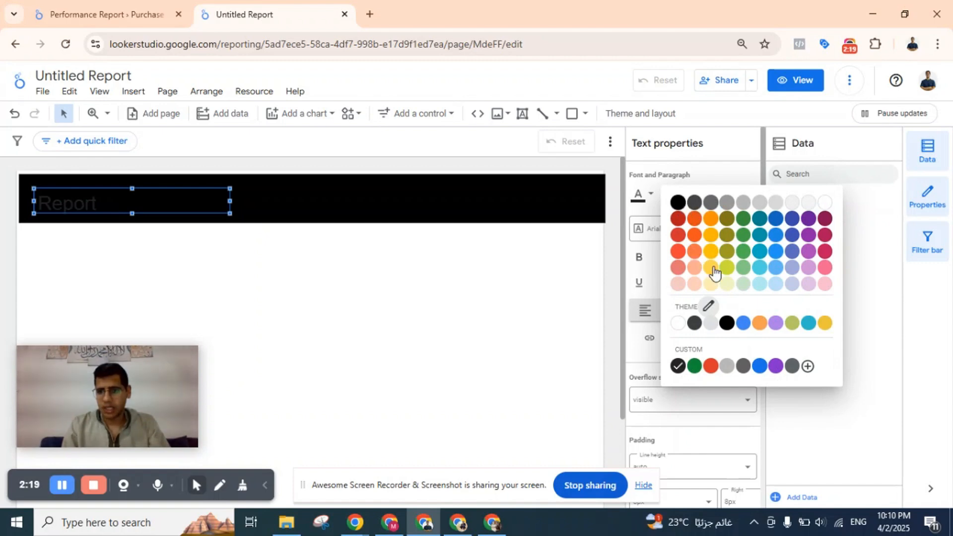
click(825, 202)
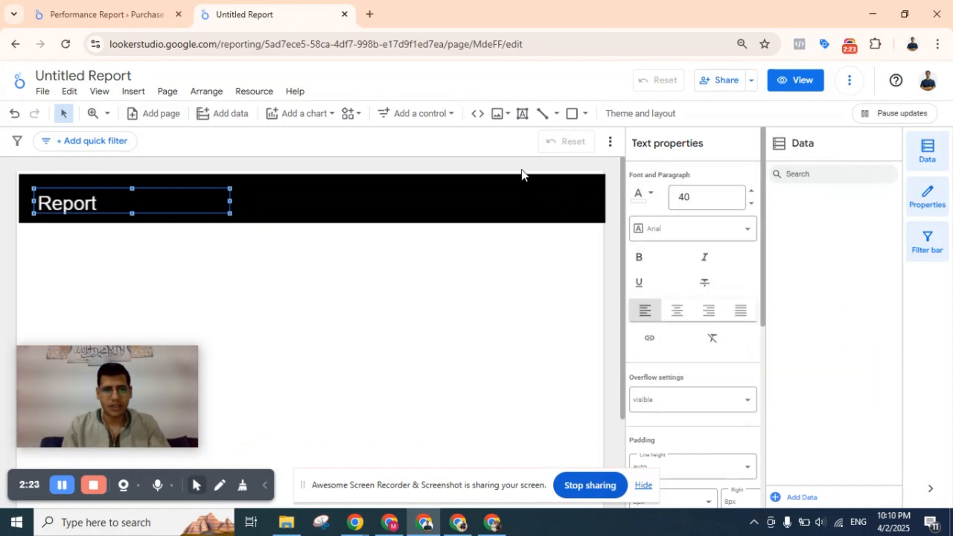
Place a date range control on the right half of the black header banner.
click(429, 126)
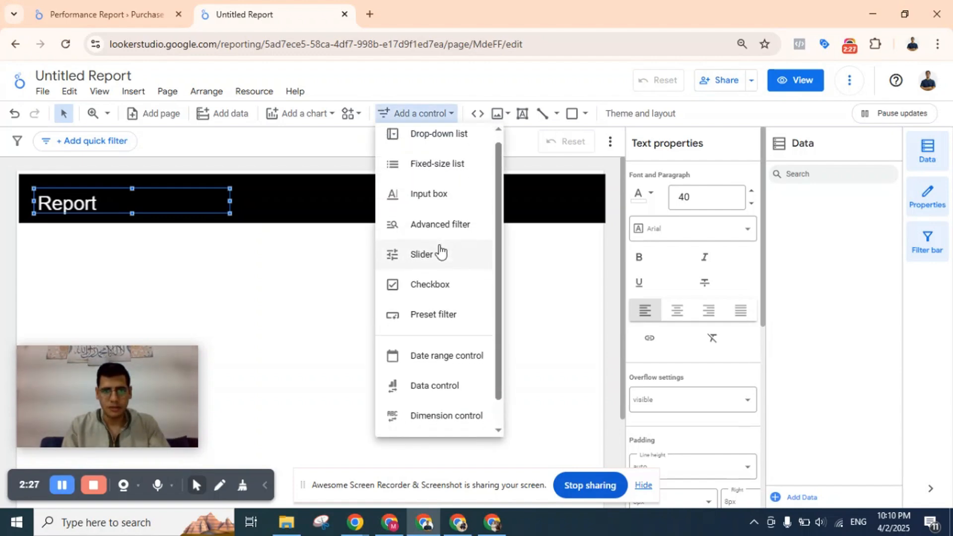
scroll(439, 252, down, 1)
click(466, 325)
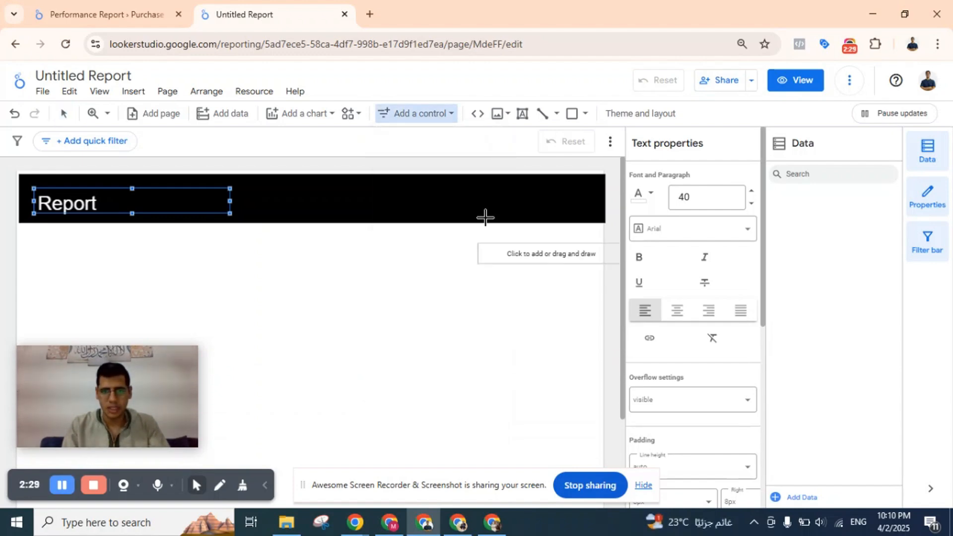
click(410, 188)
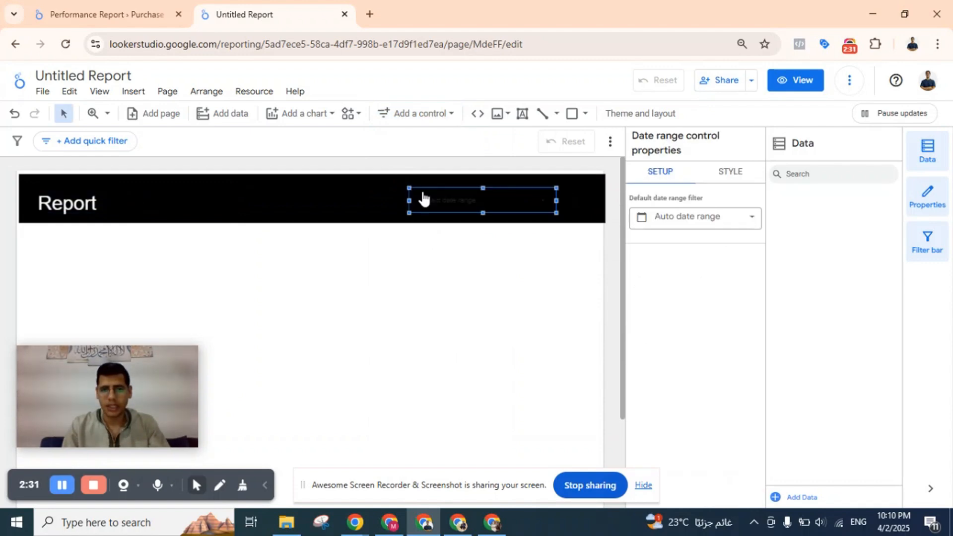
Style the date range control's picker text with a 36px font size and white color.
click(693, 219)
click(728, 181)
click(728, 181)
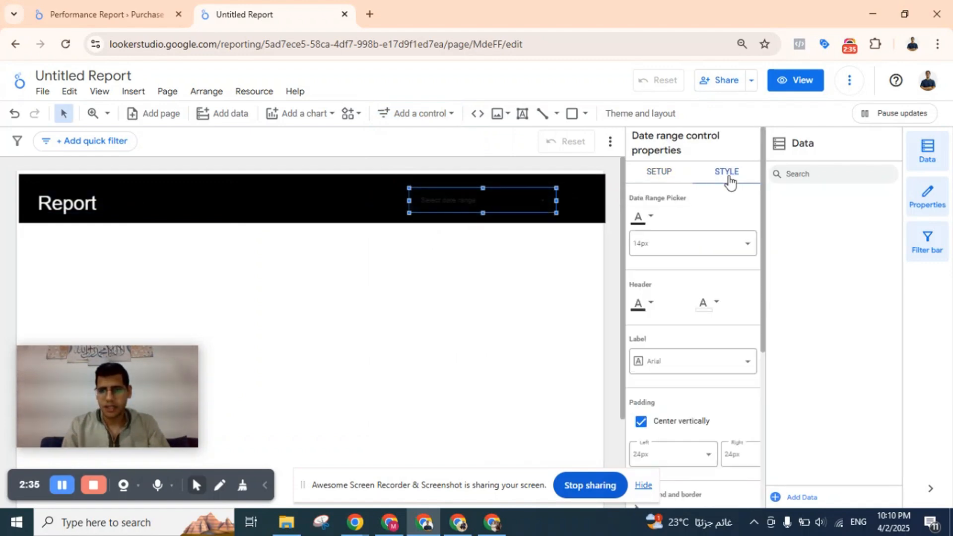
click(657, 246)
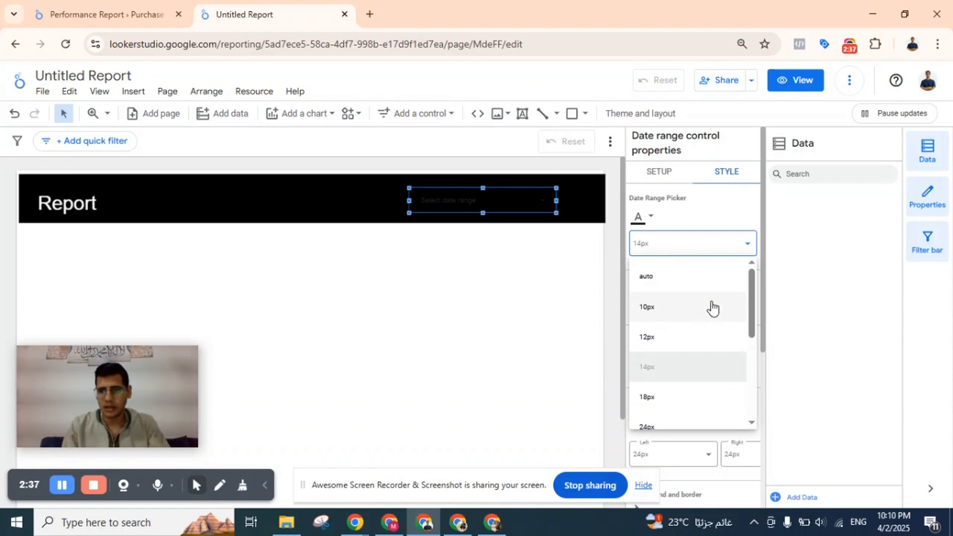
scroll(694, 353, down, 2)
scroll(693, 352, down, 2)
click(694, 322)
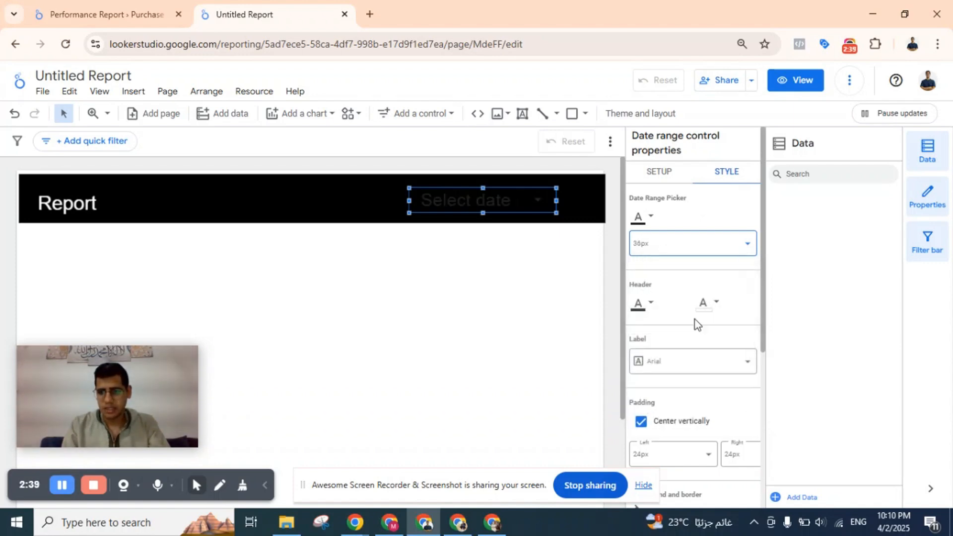
click(650, 217)
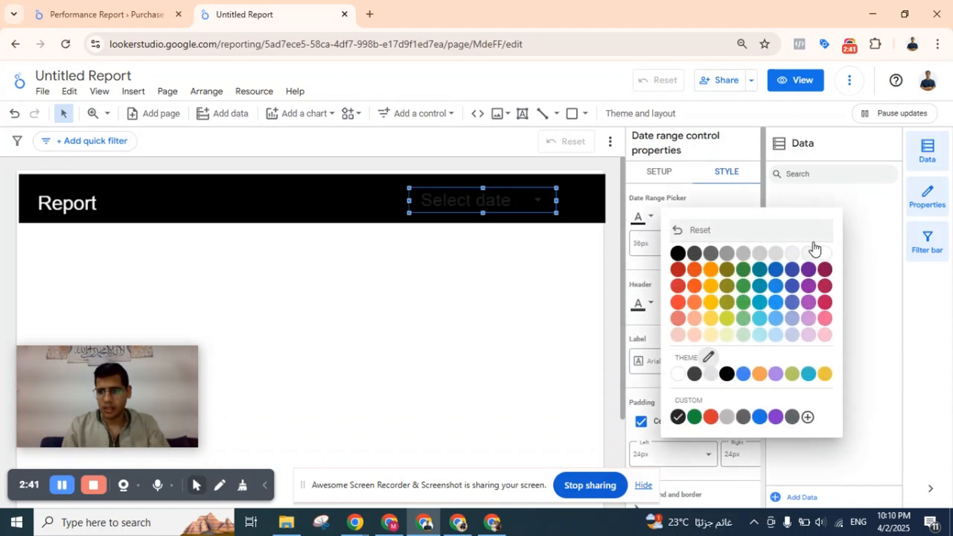
click(825, 253)
Widen the date range control on both sides so it extends to the banner's right end.
scroll(677, 330, down, 5)
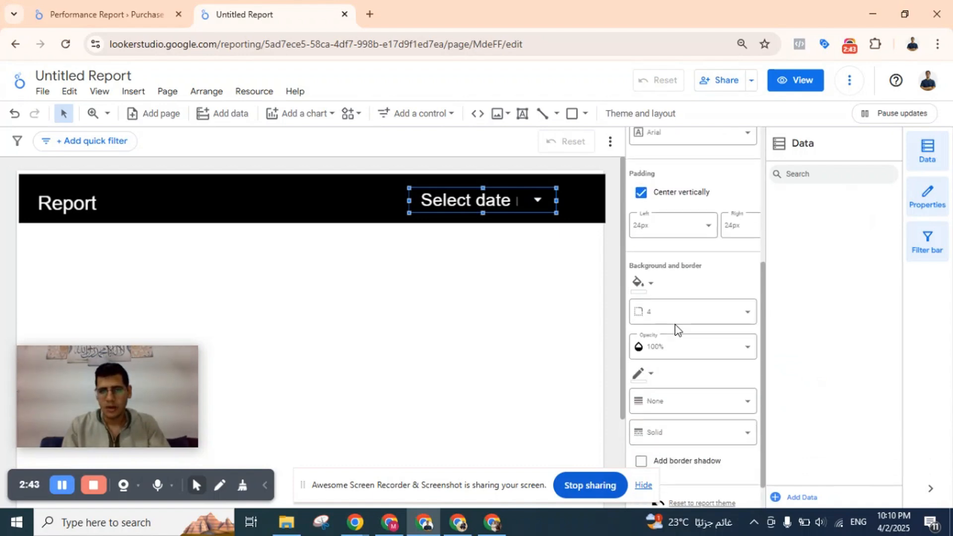
drag(556, 200, 606, 200)
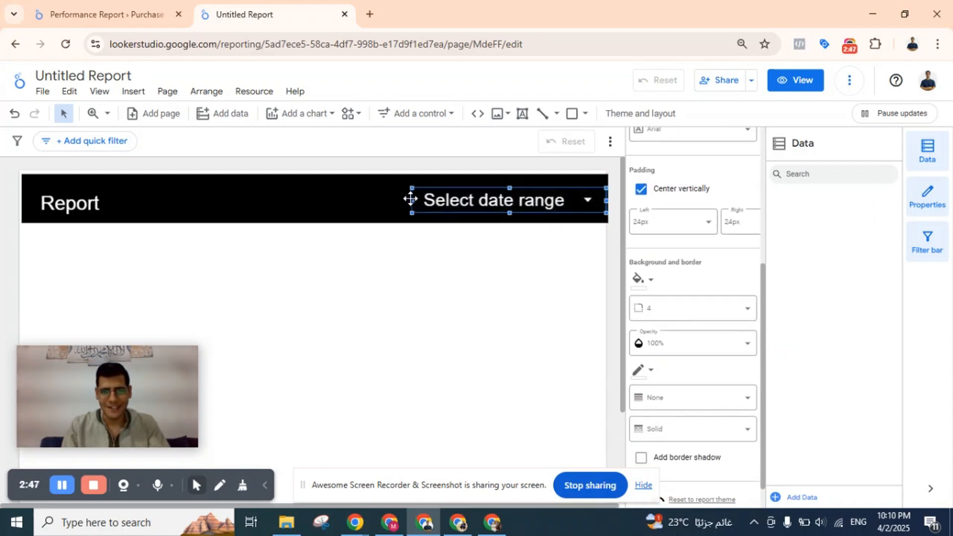
drag(411, 200, 401, 200)
click(405, 257)
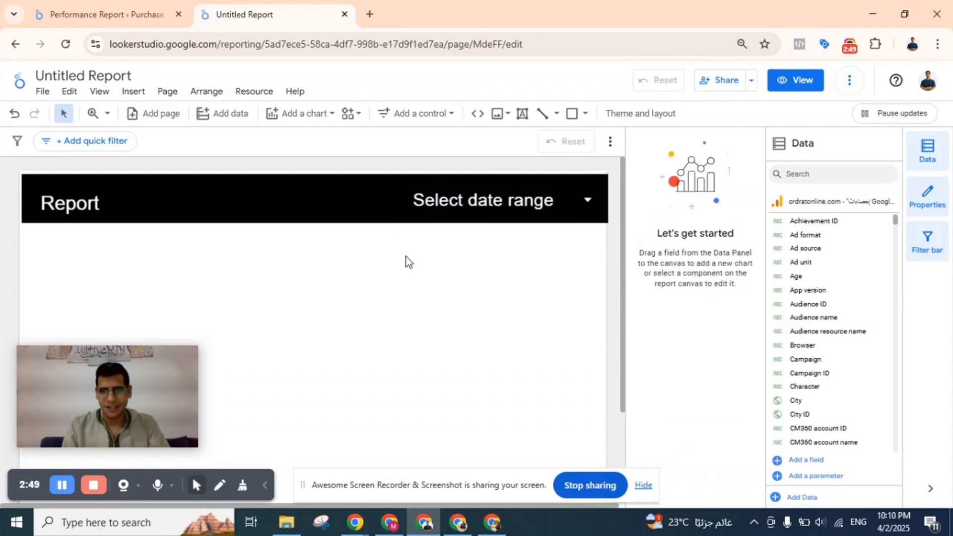
Hide the Data and Properties panels and the filter bar to enlarge the report canvas.
scroll(406, 257, down, 1)
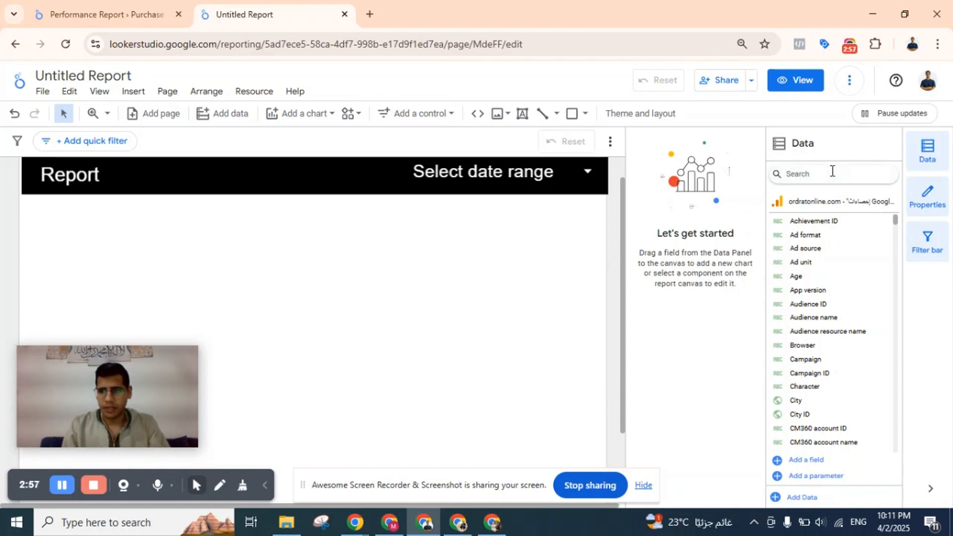
click(927, 152)
click(927, 196)
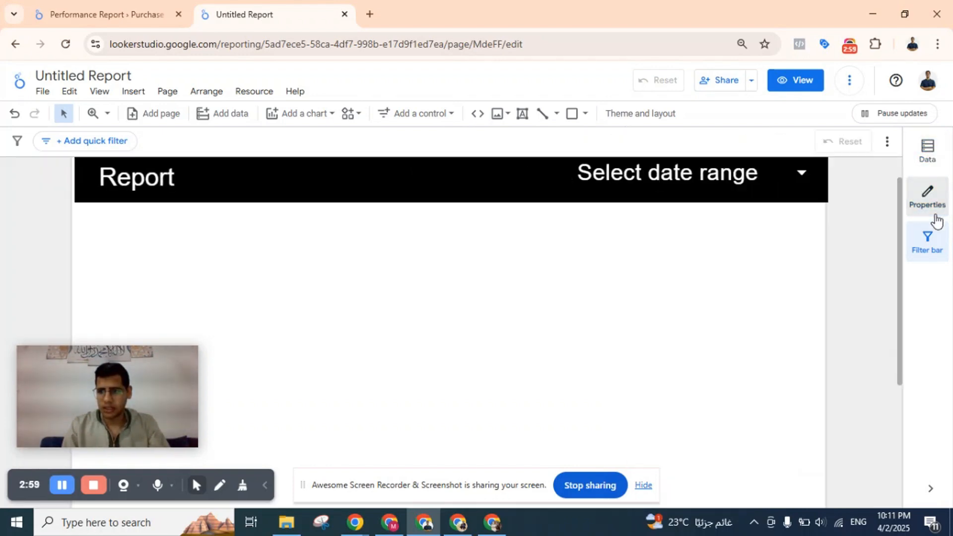
click(931, 231)
click(927, 237)
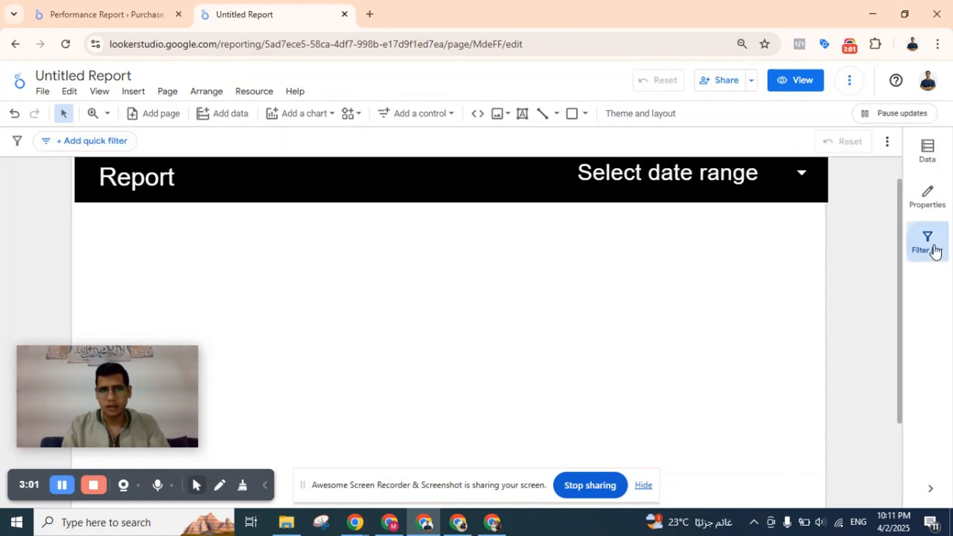
click(926, 241)
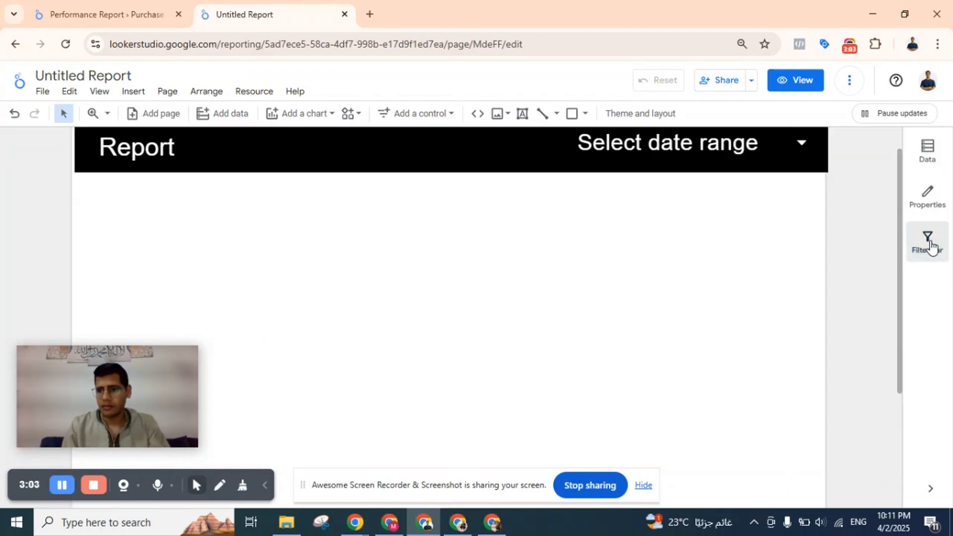
Show the properties of the date range control and the Report title for inspection, and hide them again.
click(928, 208)
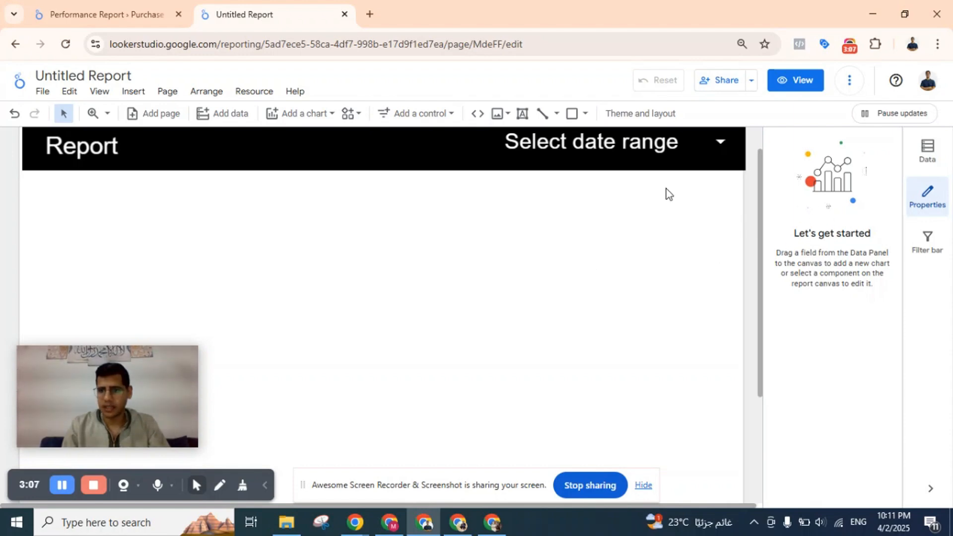
click(587, 154)
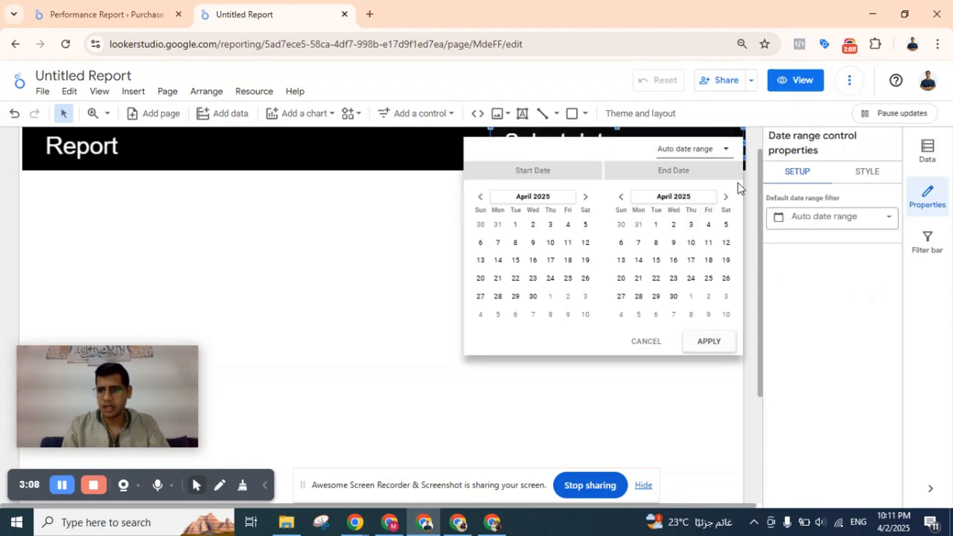
click(859, 282)
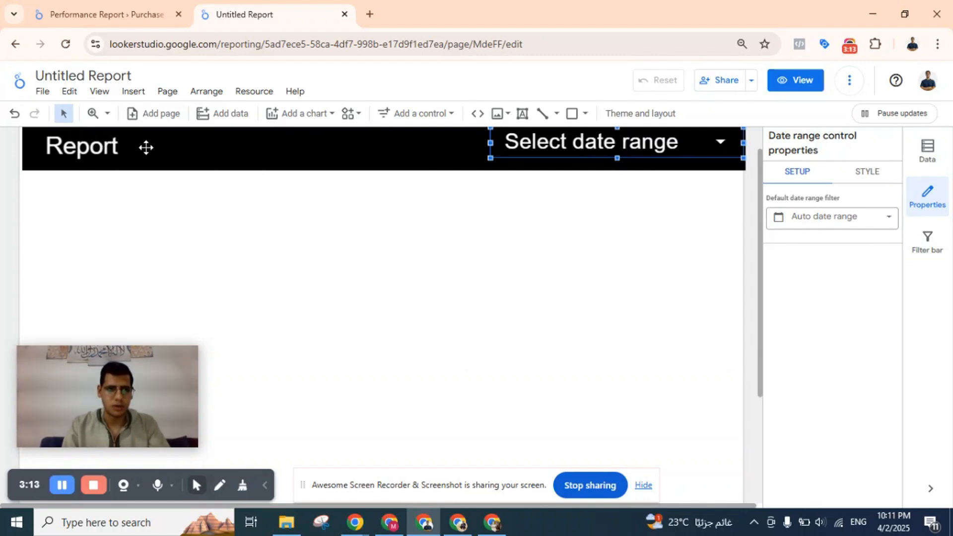
click(96, 151)
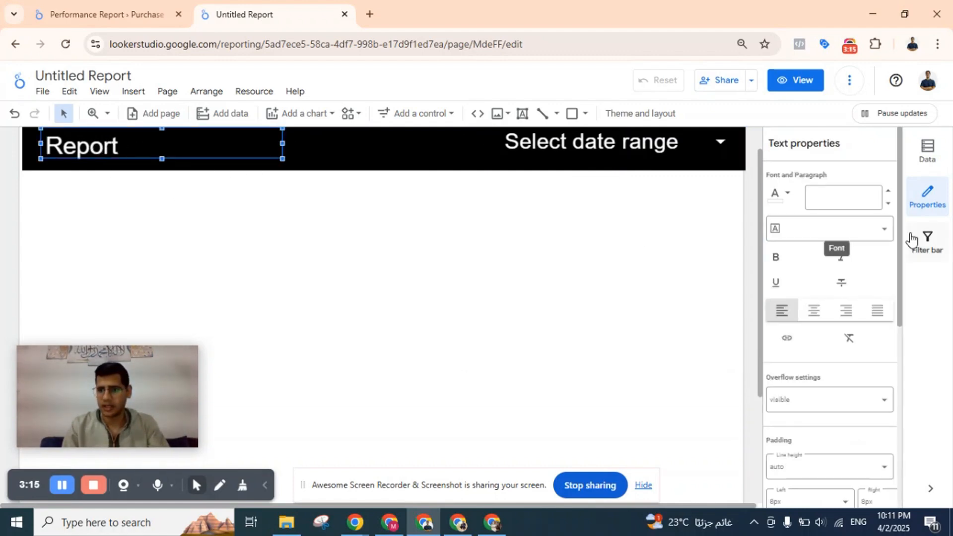
click(927, 205)
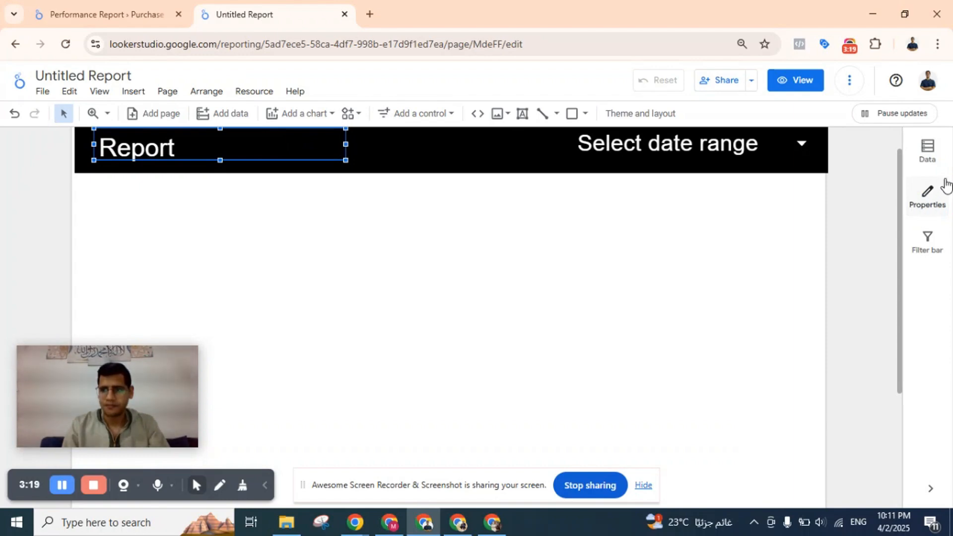
Show the Data panel again and browse the available Google Analytics fields.
click(936, 155)
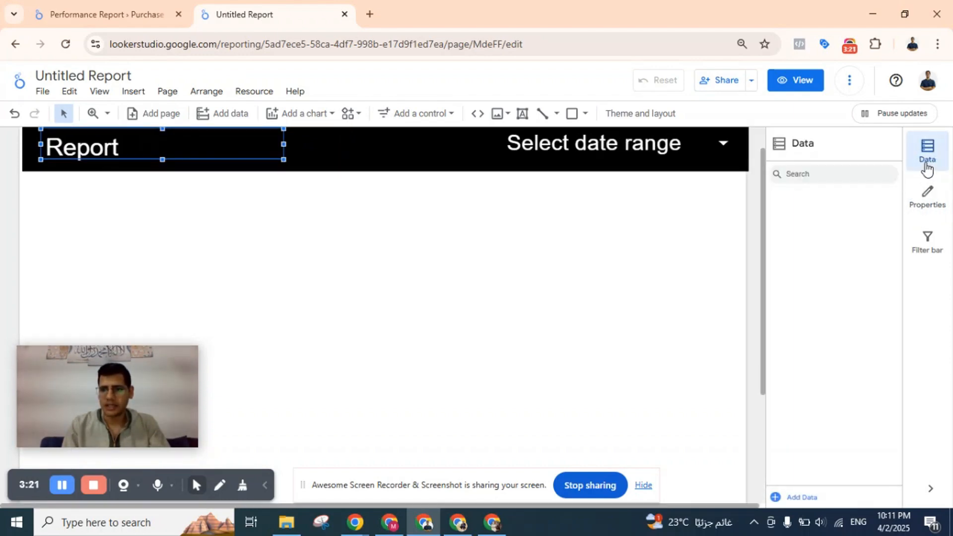
click(625, 219)
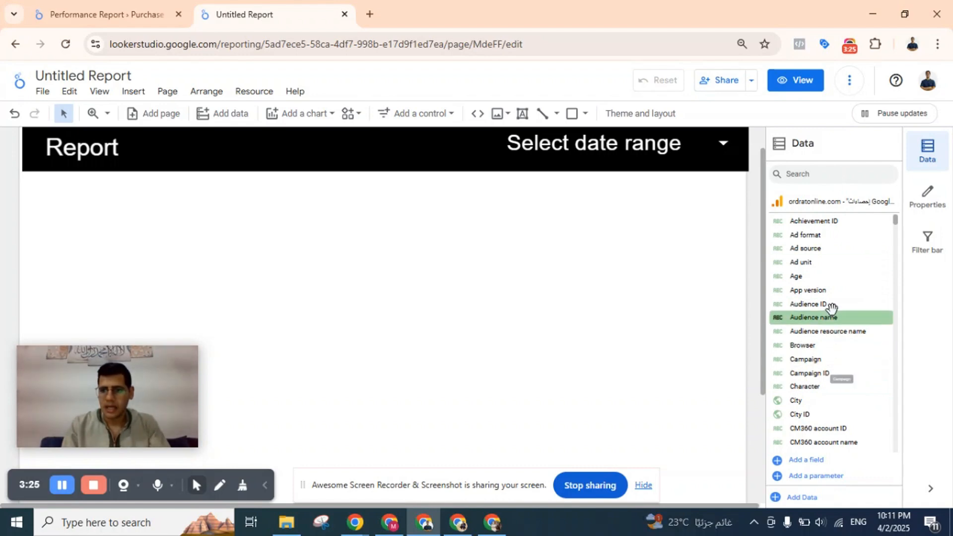
scroll(830, 293, down, 3)
scroll(830, 293, down, 10)
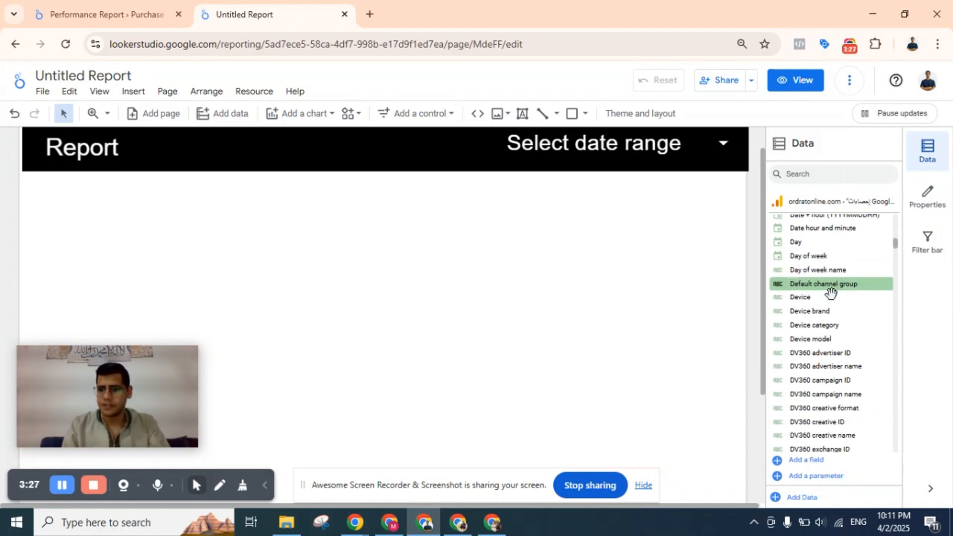
scroll(831, 293, up, 15)
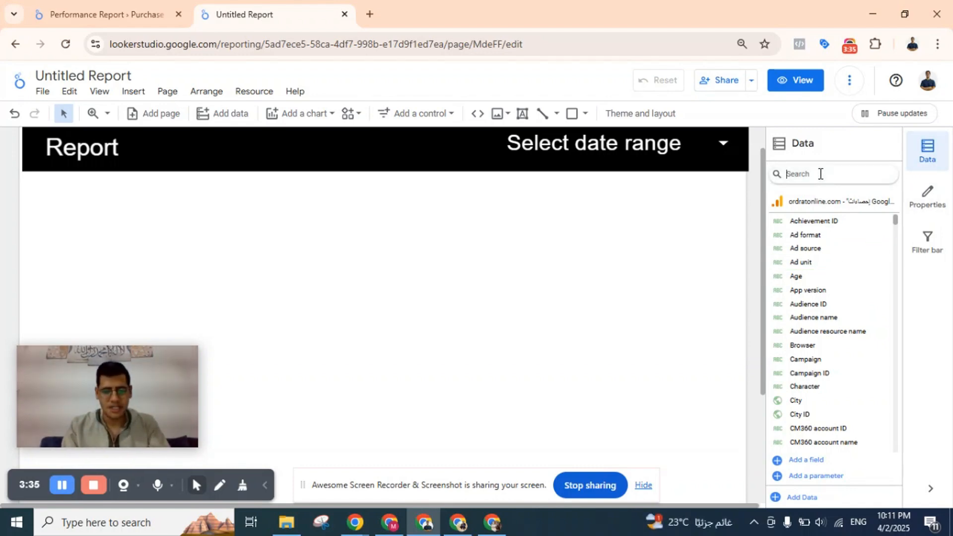
Search the data fields for "purchases" and add an Ecommerce purchases scorecard just below the header banner.
text(rchases)
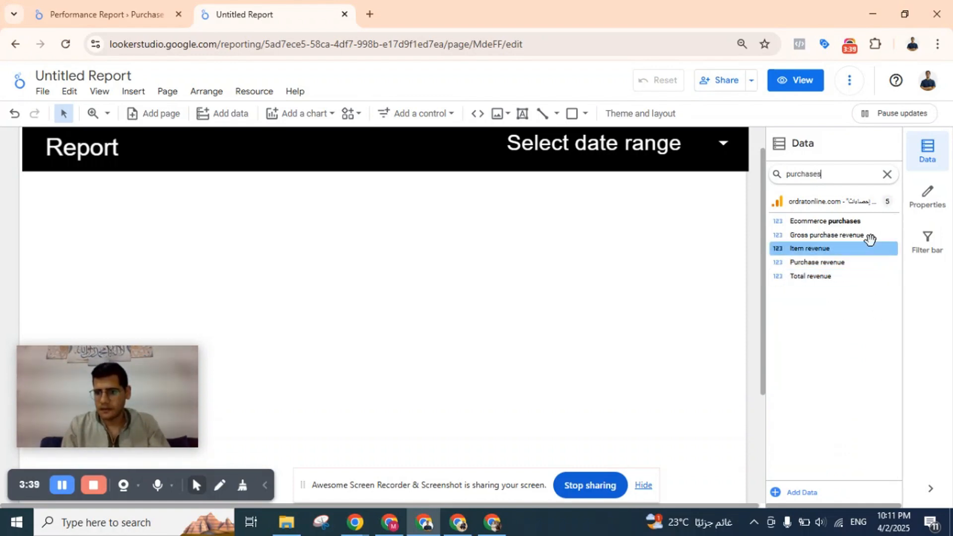
drag(854, 222, 272, 195)
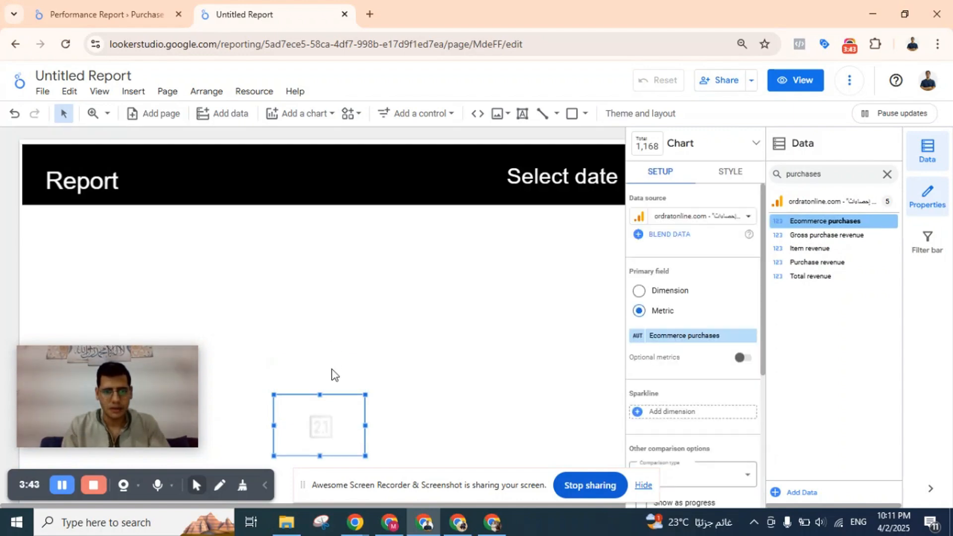
click(318, 412)
drag(262, 370, 199, 234)
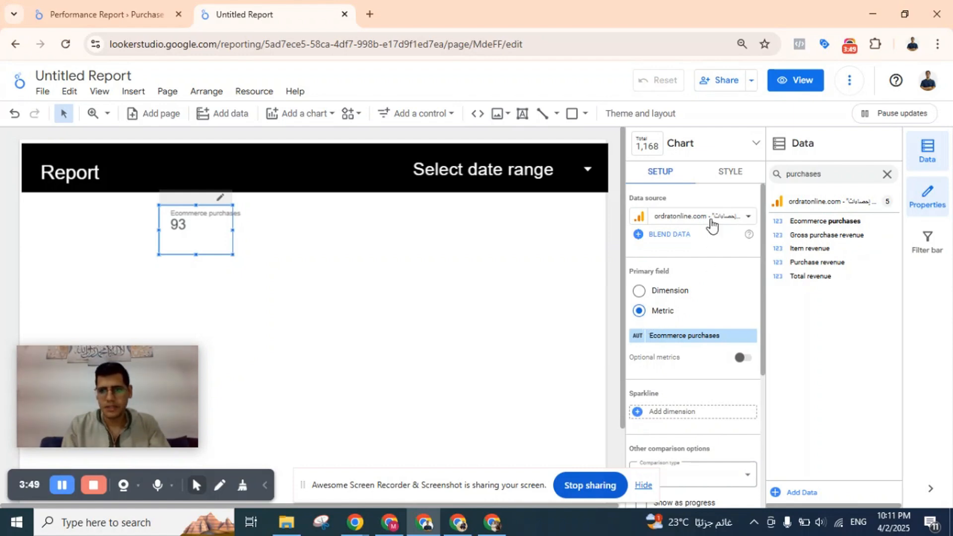
Review the style options of the Ecommerce purchases scorecard.
click(730, 173)
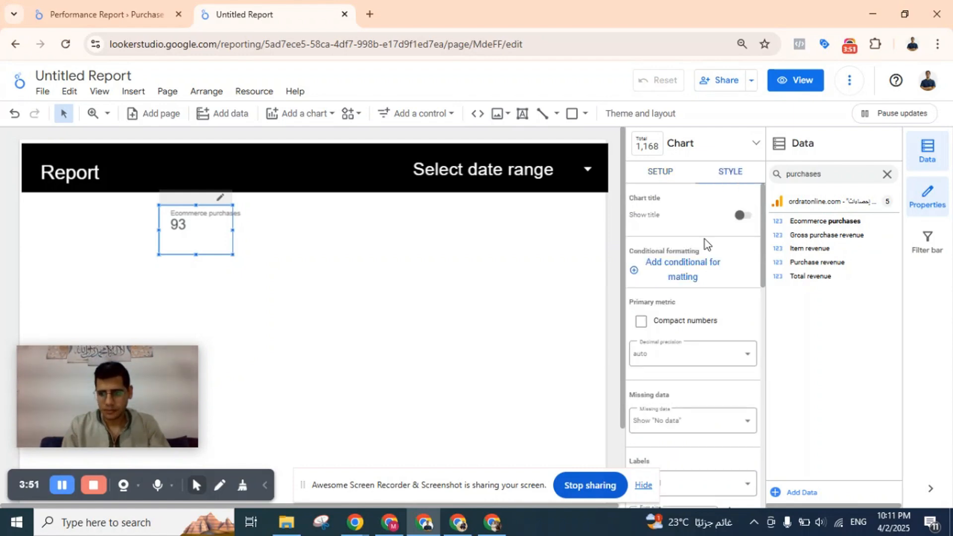
scroll(690, 306, down, 1)
scroll(690, 305, up, 1)
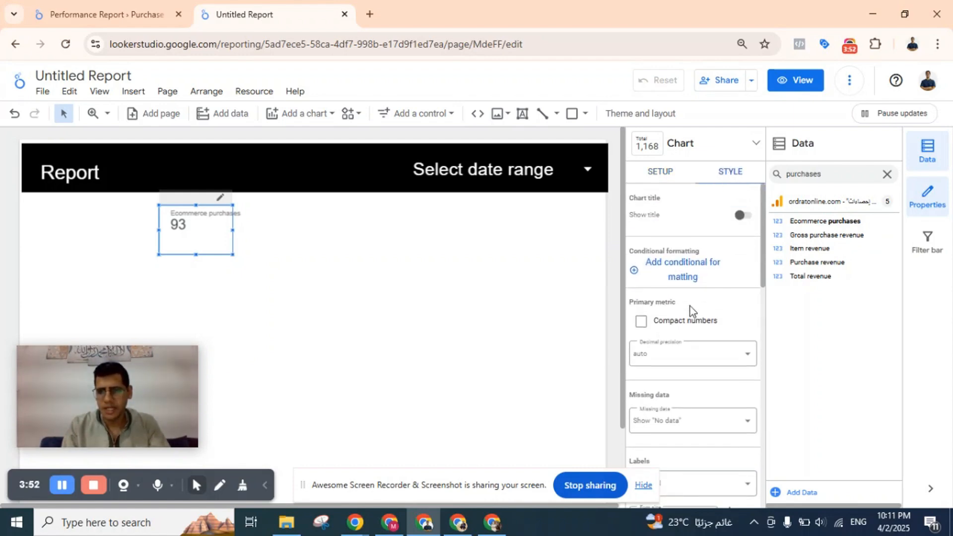
Set the label font color of the Ecommerce purchases scorecard to white.
click(665, 180)
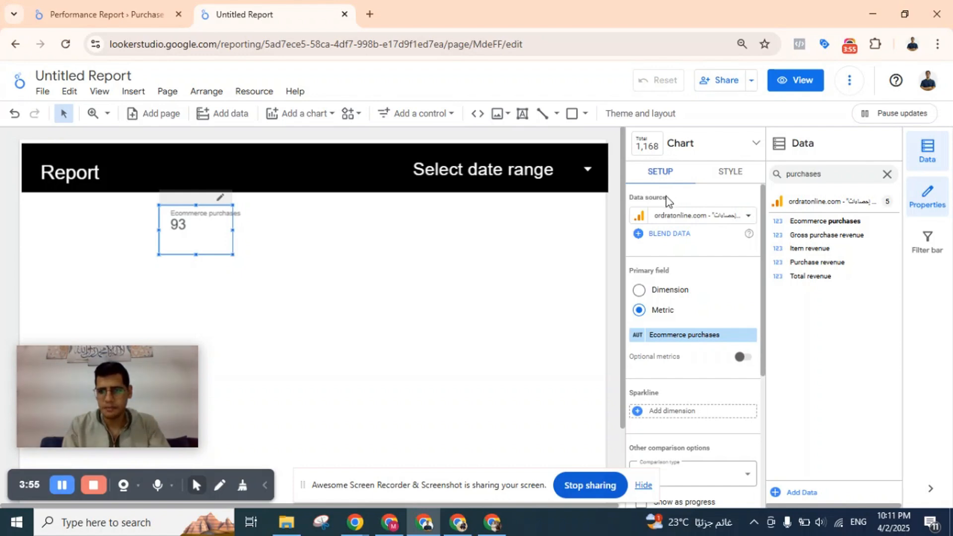
scroll(691, 355, down, 3)
scroll(714, 355, up, 3)
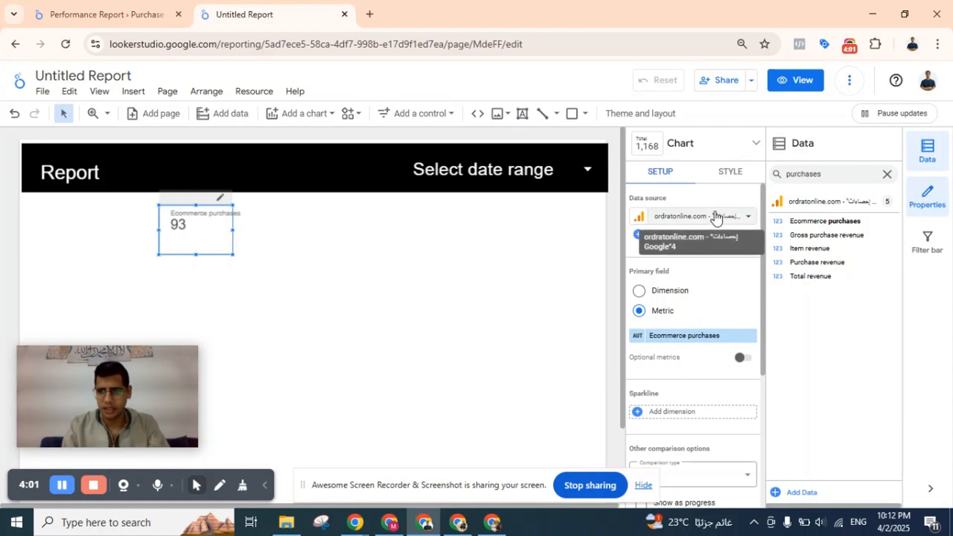
click(727, 182)
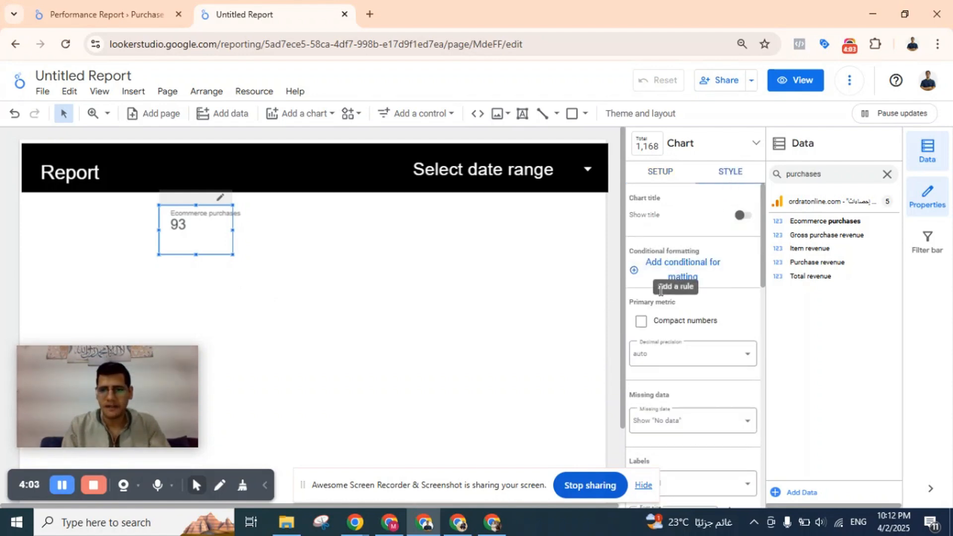
scroll(680, 345, down, 5)
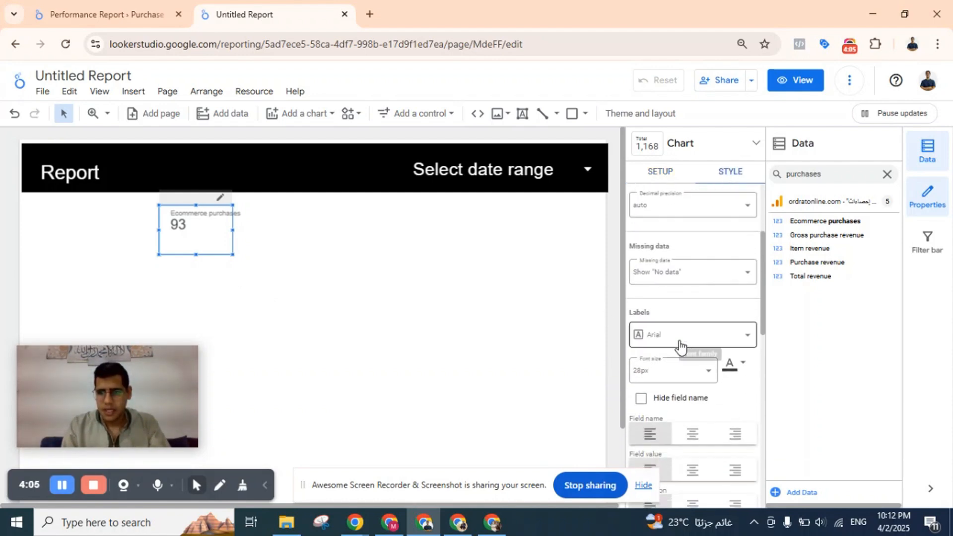
click(734, 297)
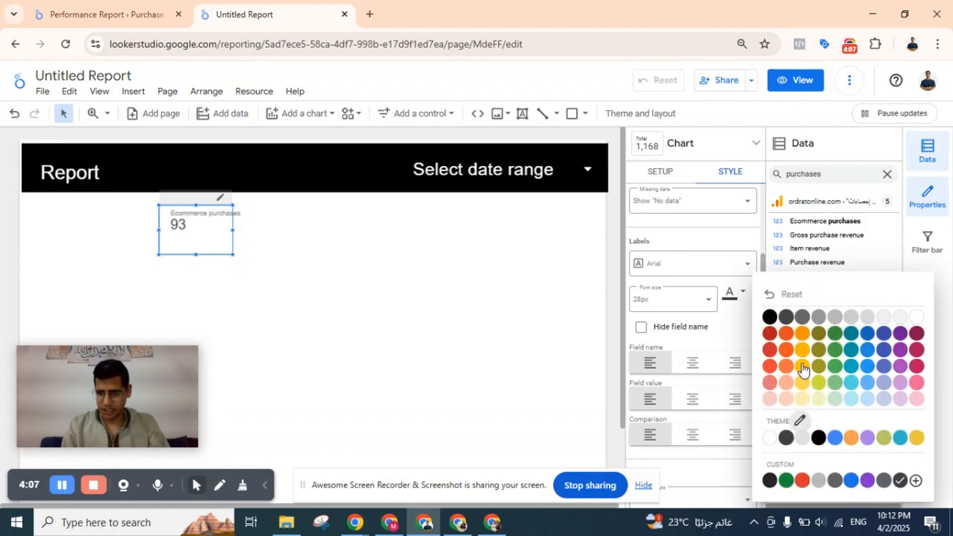
click(916, 317)
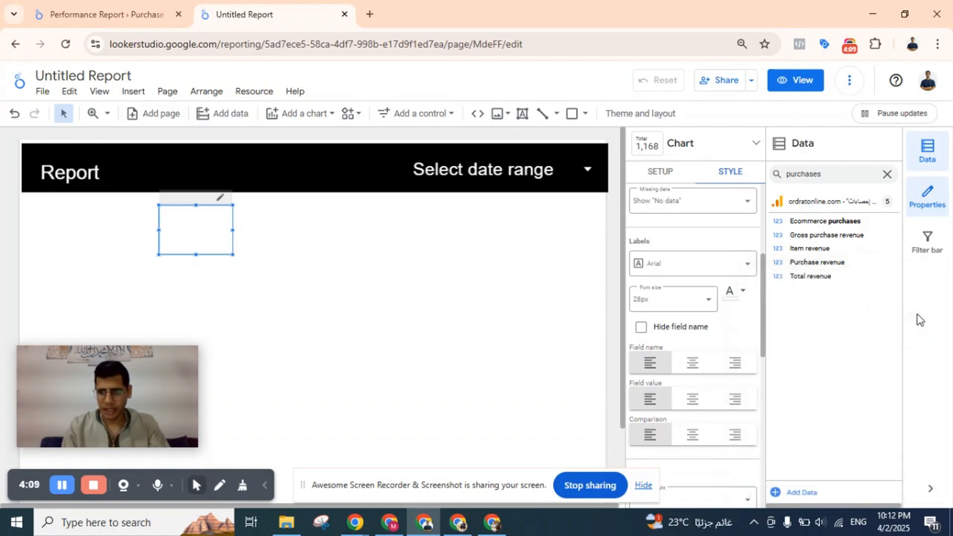
Center the scorecard's field name, field value and comparison labels.
scroll(684, 232, down, 5)
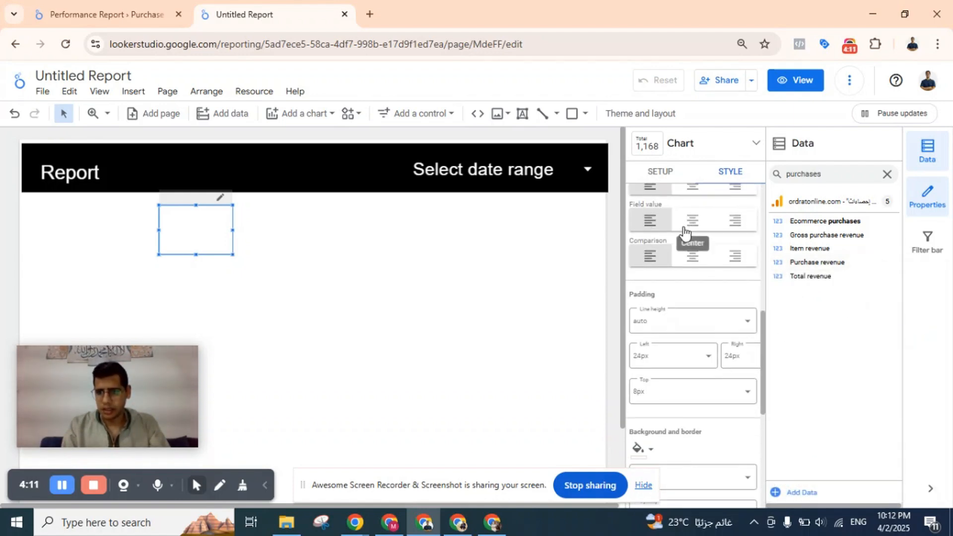
click(692, 206)
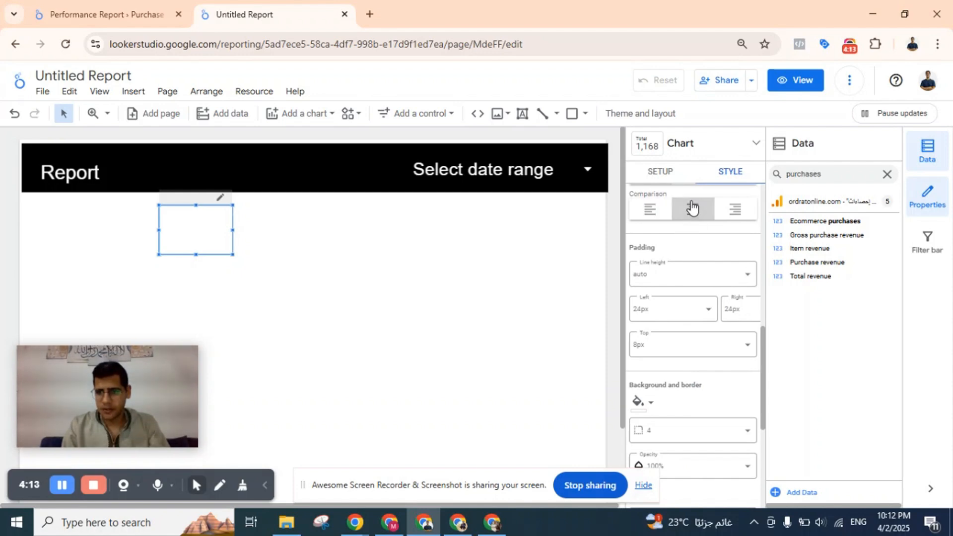
scroll(699, 254, up, 3)
click(695, 242)
click(698, 272)
scroll(695, 271, down, 5)
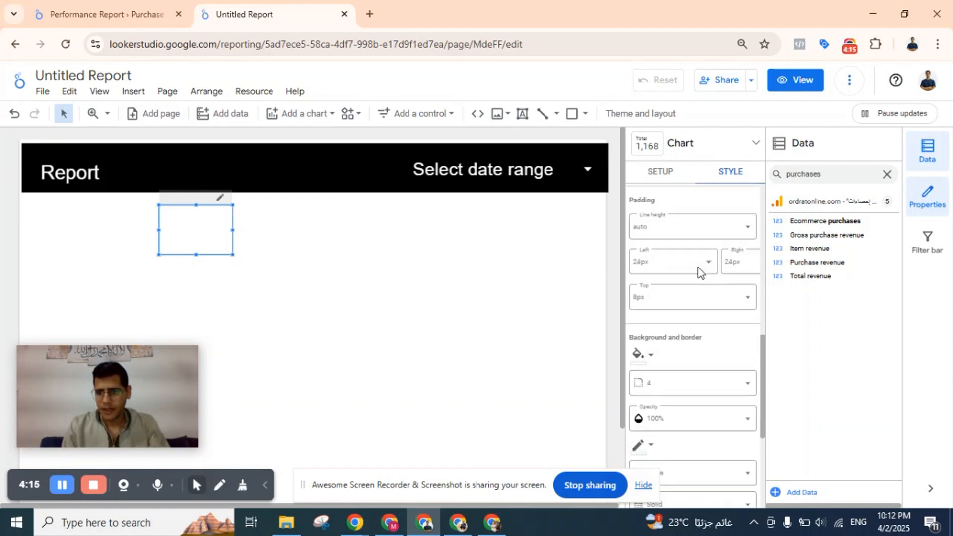
Fill the background of the Ecommerce purchases scorecard with black.
scroll(645, 308, up, 1)
click(644, 239)
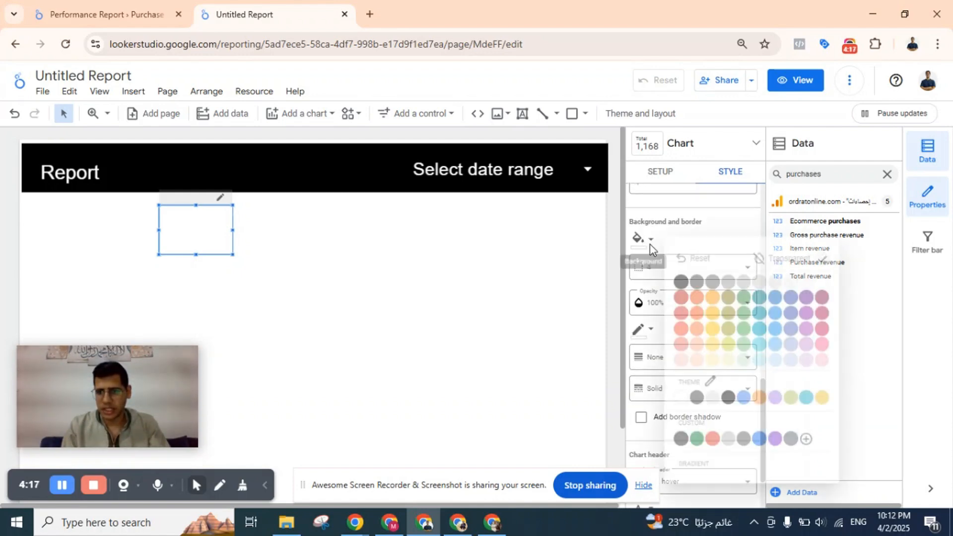
click(678, 279)
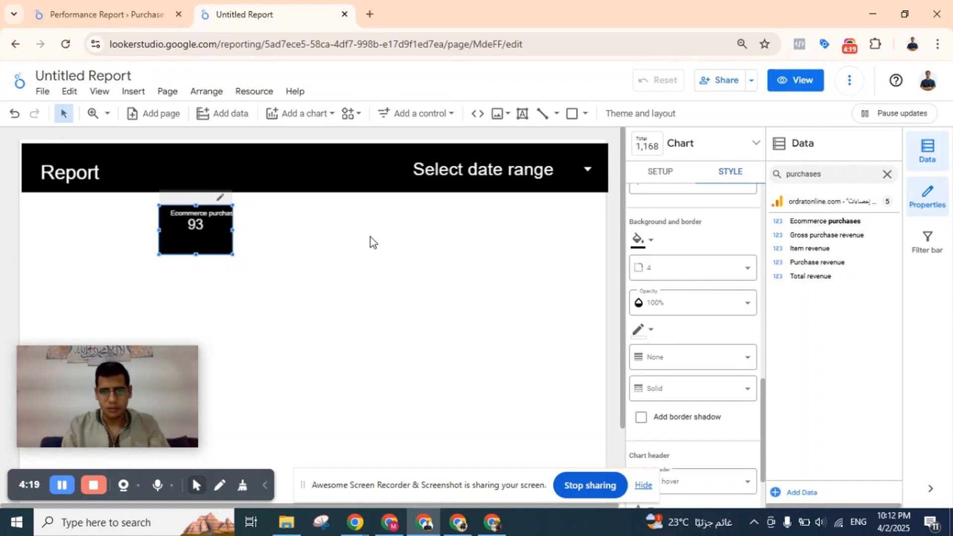
Set the scorecard's label font size to 48px and widen the scorecard to about twice its width to fit its full name.
scroll(699, 268, up, 4)
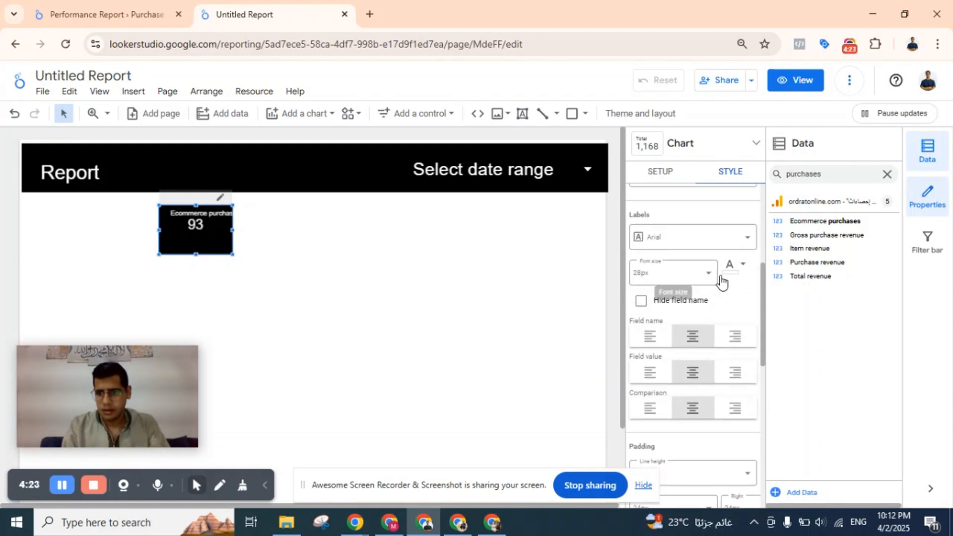
click(679, 272)
scroll(667, 358, down, 3)
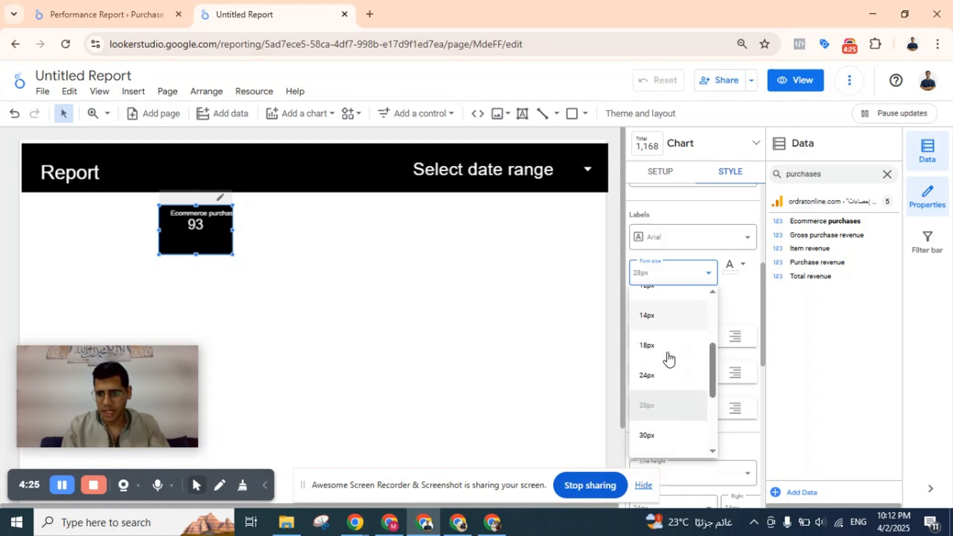
scroll(668, 357, down, 3)
click(670, 367)
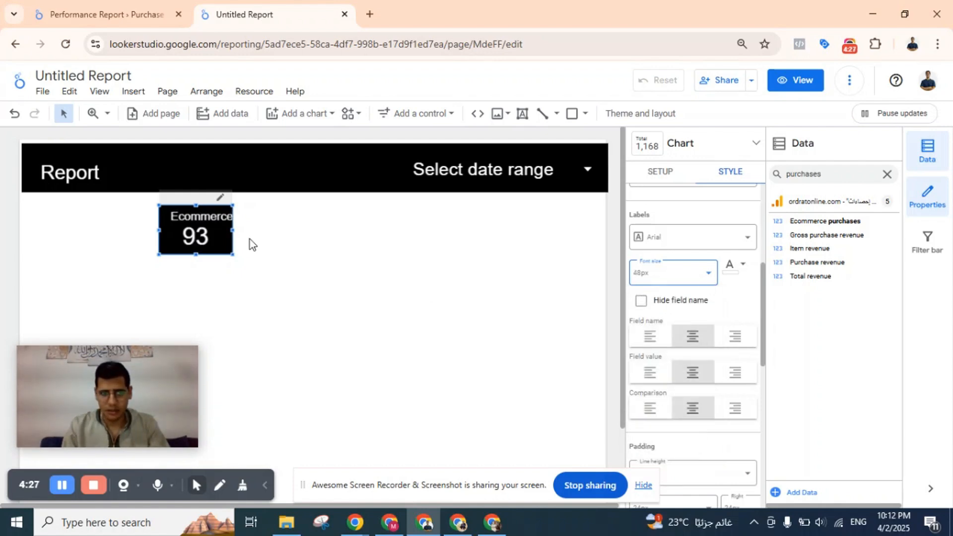
drag(229, 224, 313, 224)
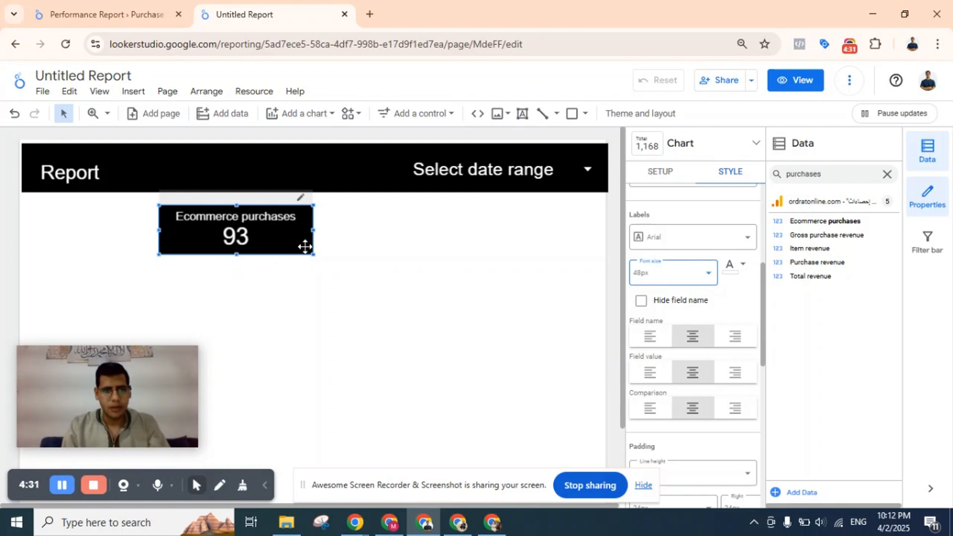
Duplicate the Ecommerce purchases scorecard and place the copy directly to its right in the same row.
click(289, 239)
key(ctrl+v)
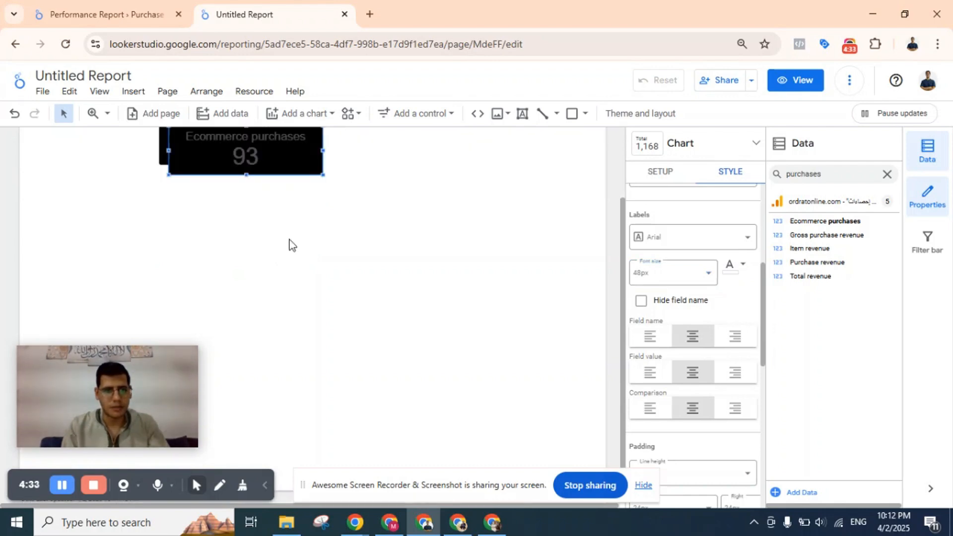
scroll(273, 189, up, 2)
drag(273, 235, 412, 227)
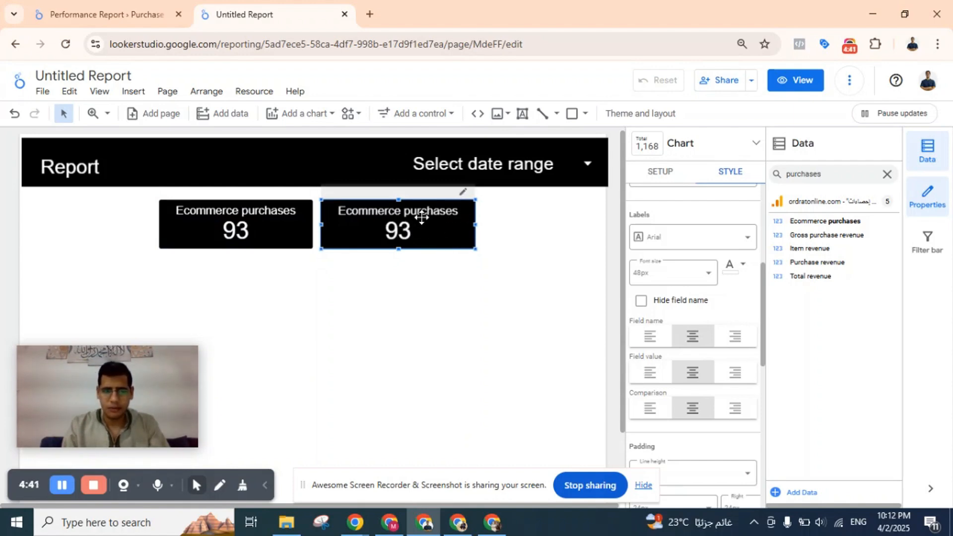
Change the copied scorecard's metric to Purchase revenue, found by searching the fields for "revenue".
click(685, 174)
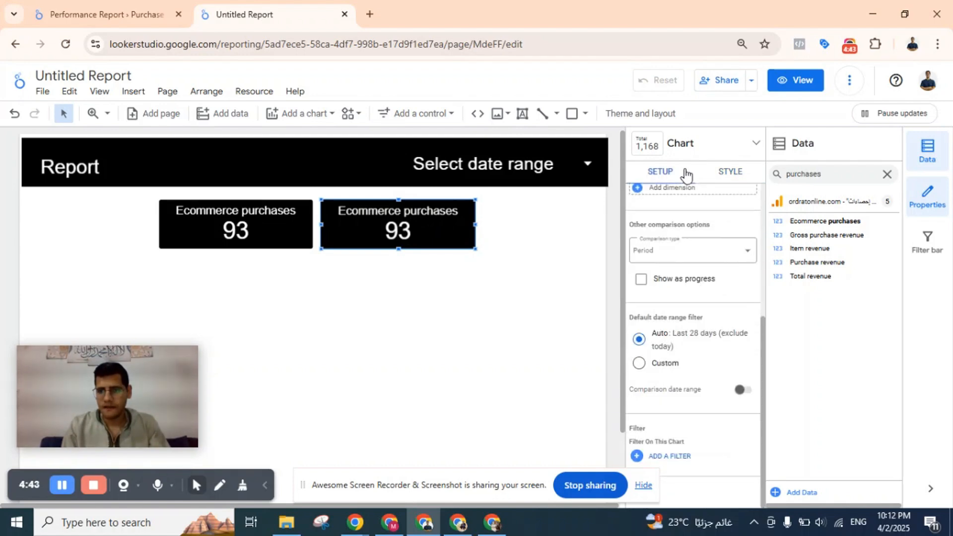
scroll(679, 261, up, 5)
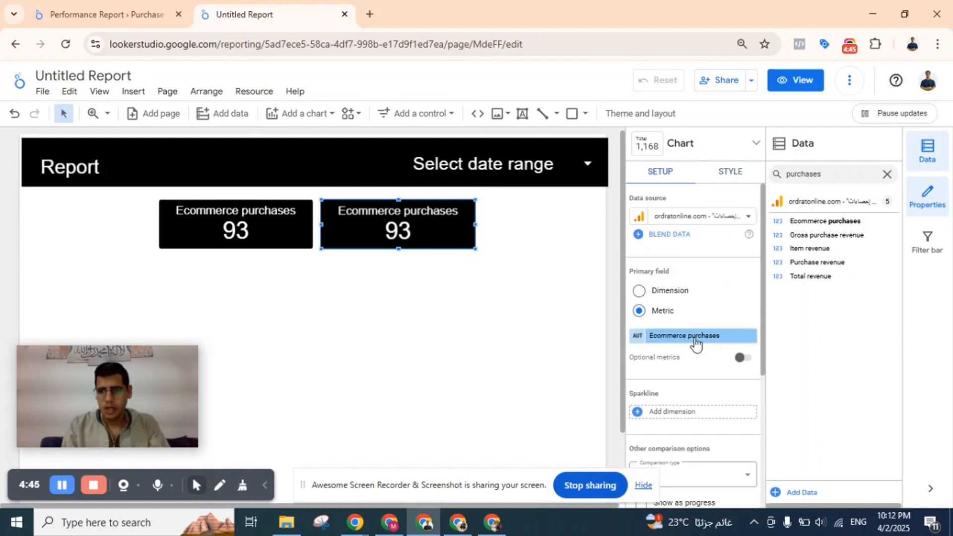
click(679, 338)
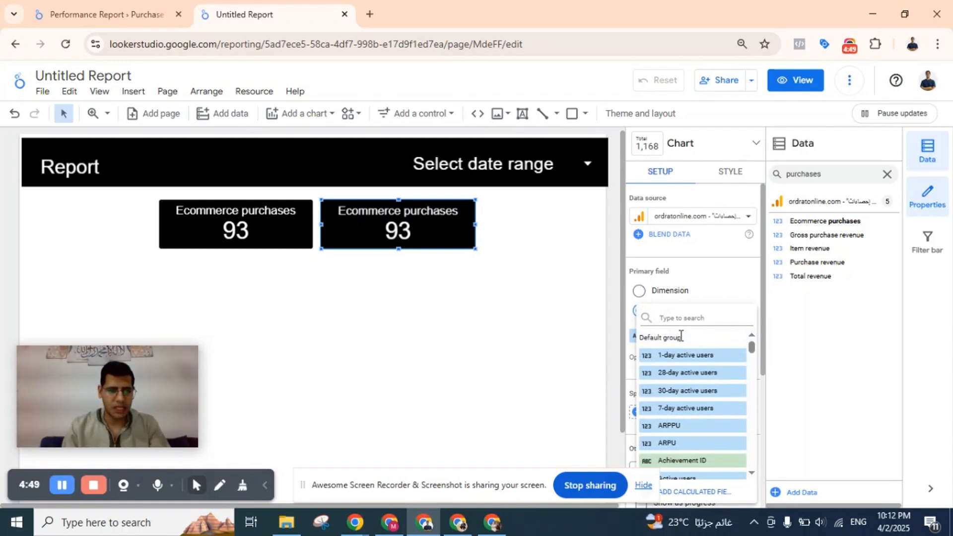
text(revenue)
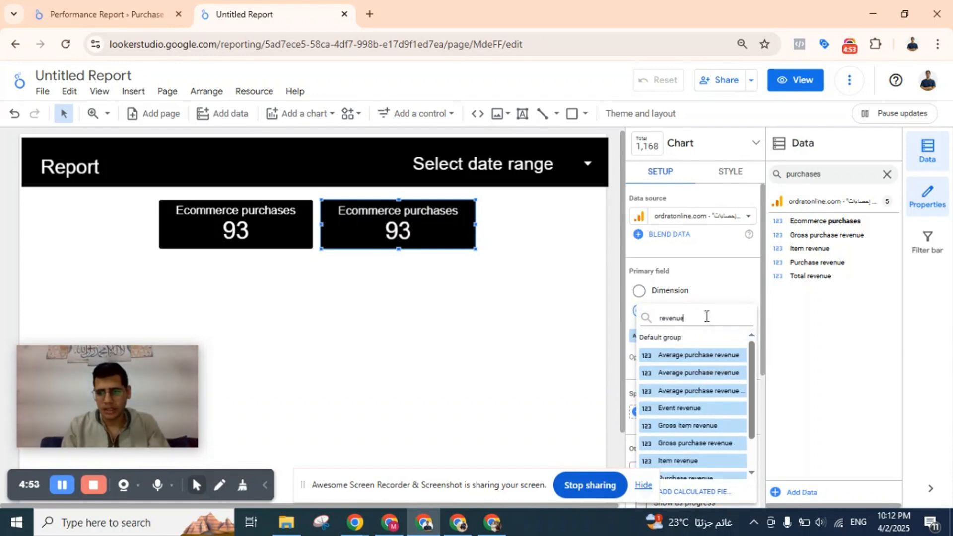
scroll(720, 392, down, 1)
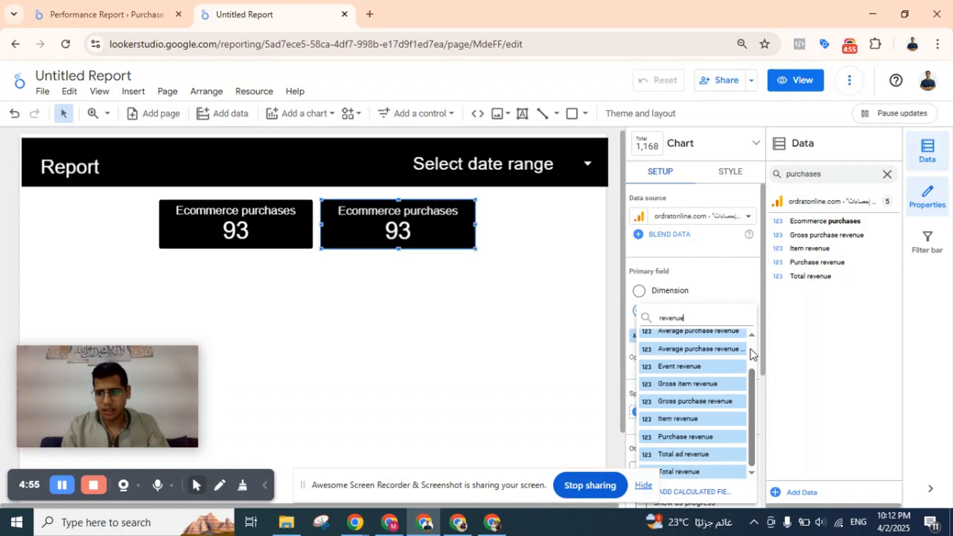
drag(750, 400, 750, 402)
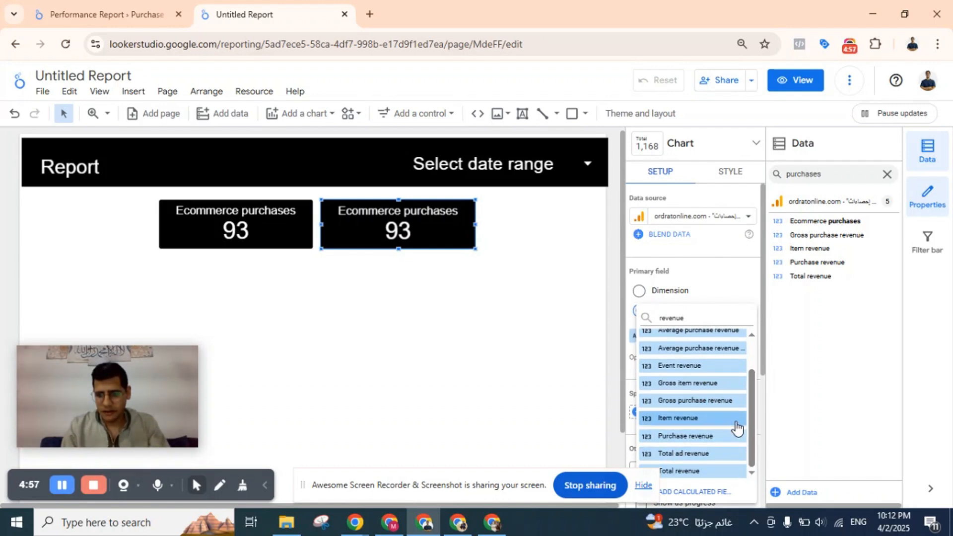
click(689, 436)
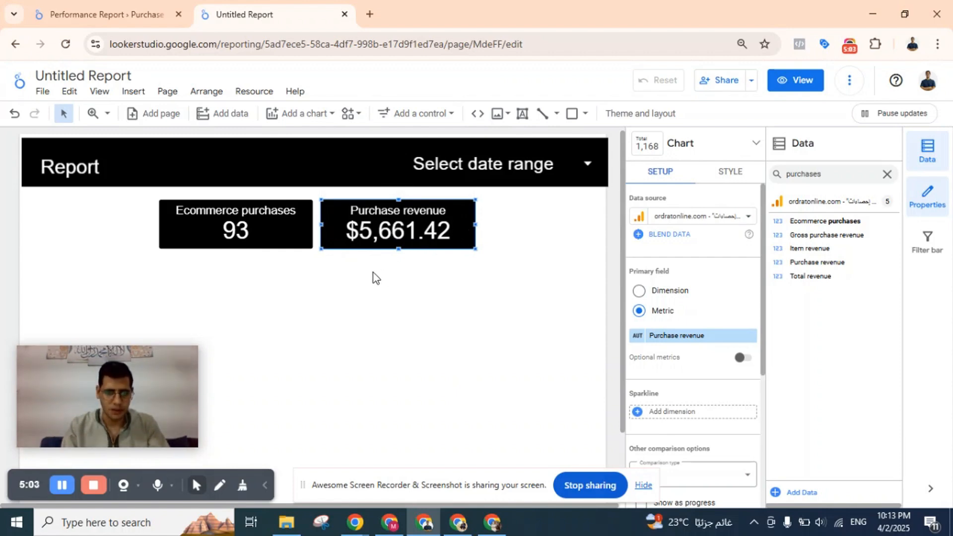
click(115, 232)
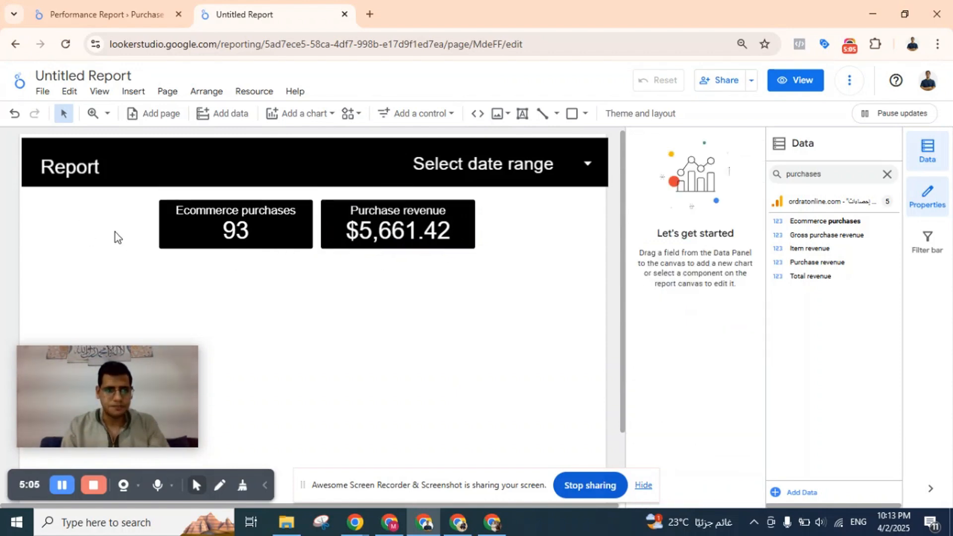
Add an input box control to the left of the Ecommerce purchases scorecard.
click(212, 237)
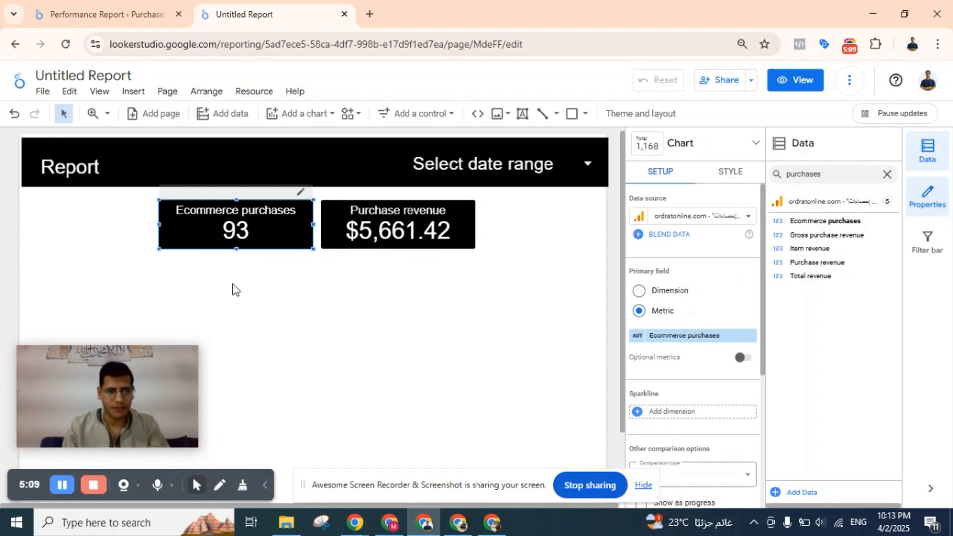
click(457, 117)
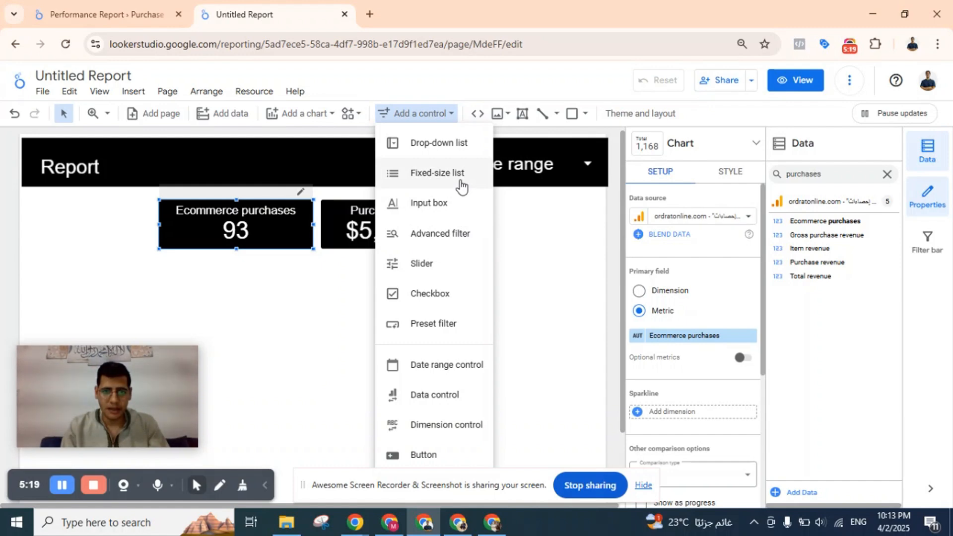
click(437, 206)
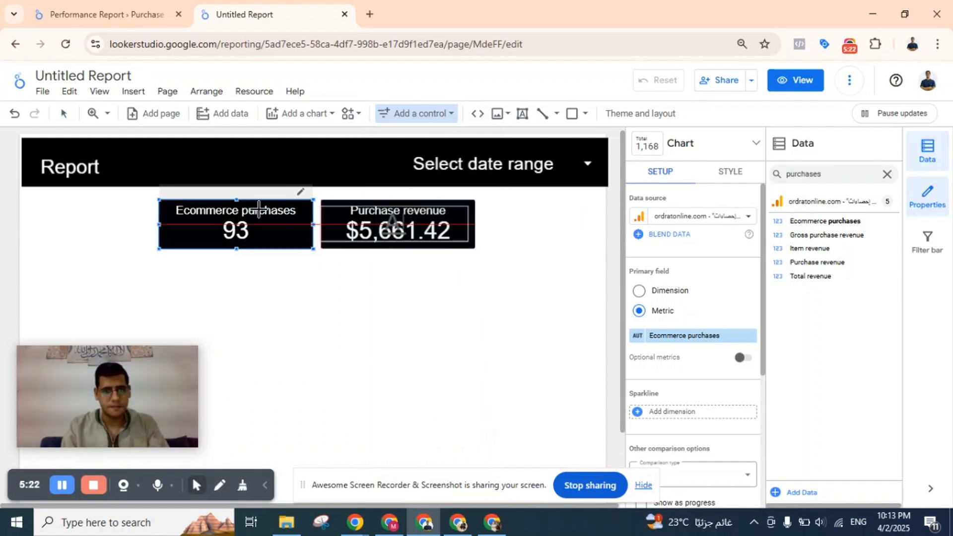
click(17, 209)
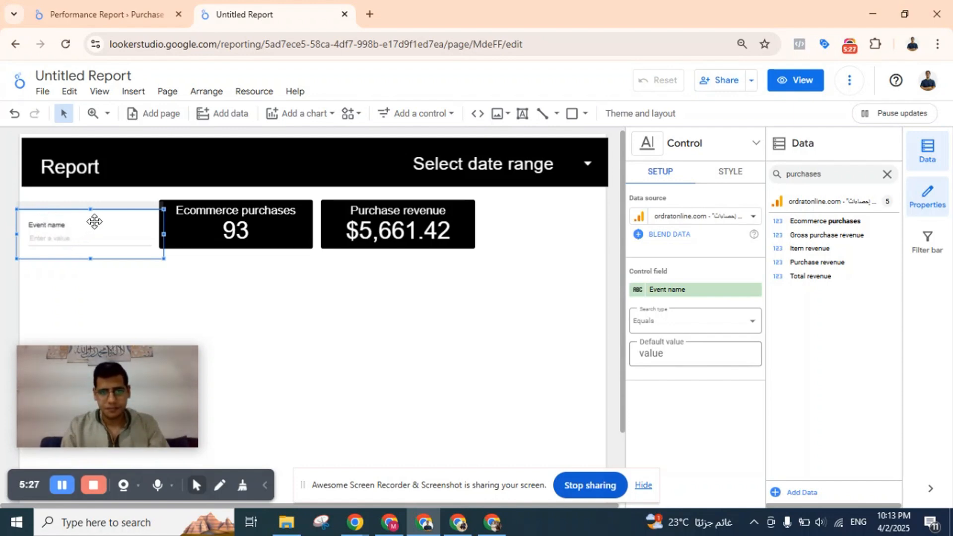
Start adding a new parameter to the report's Google Analytics data source.
click(926, 155)
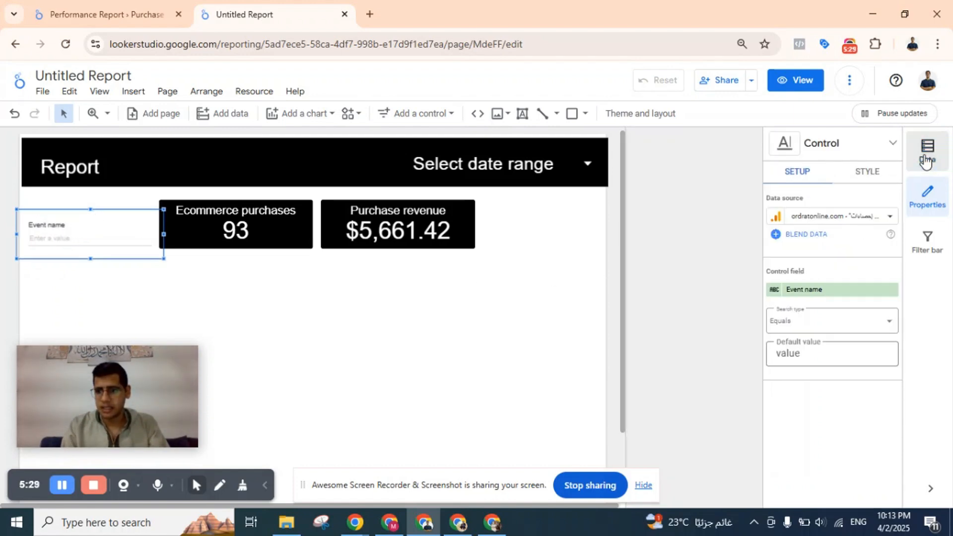
click(926, 160)
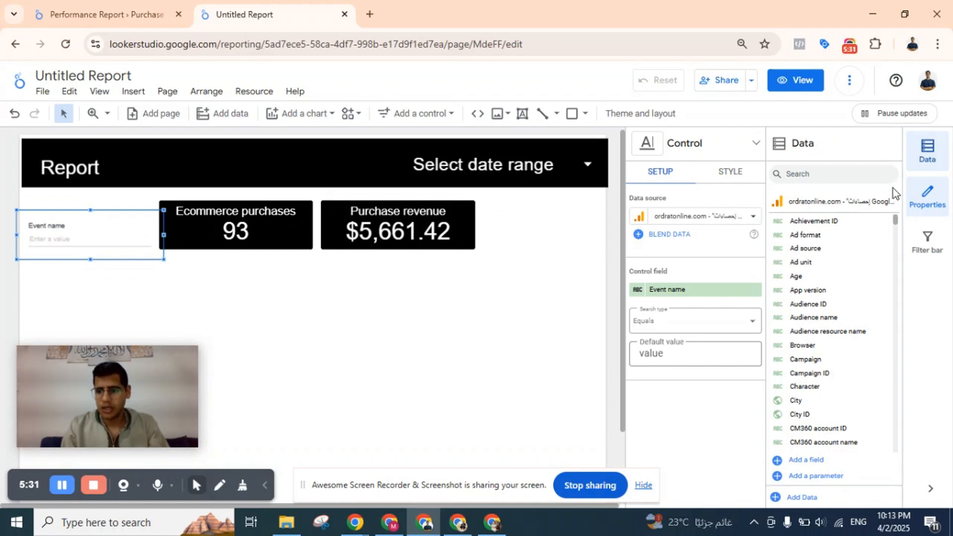
click(795, 463)
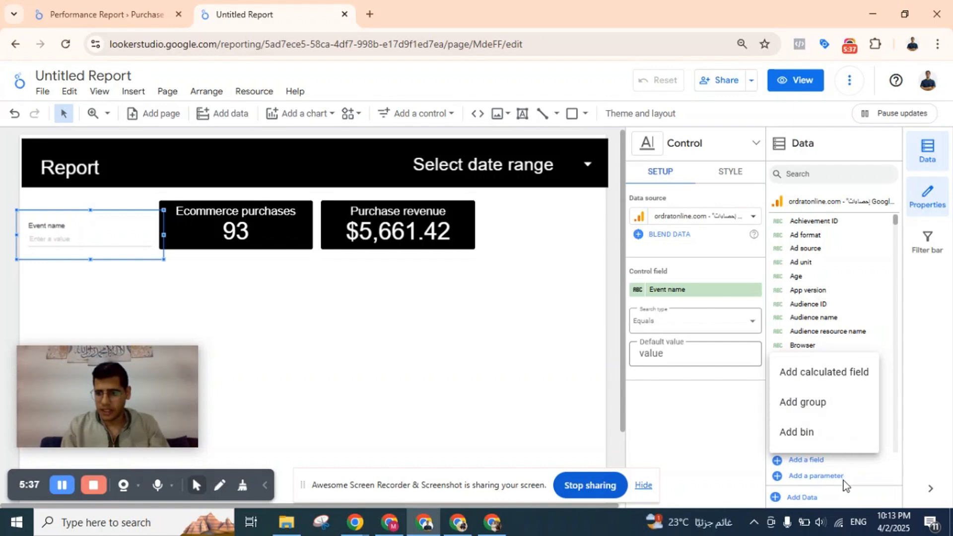
click(855, 473)
click(825, 476)
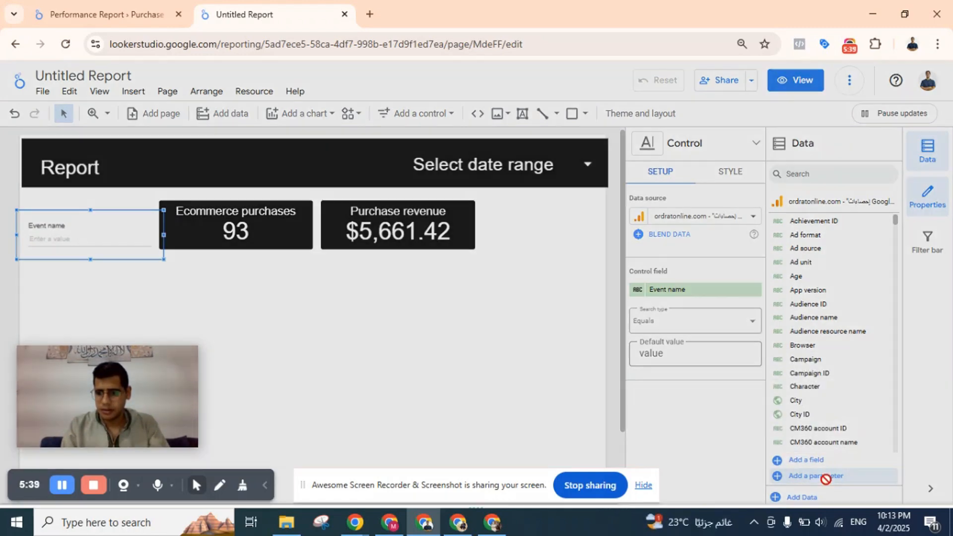
drag(104, 373, 656, 165)
scroll(263, 356, down, 1)
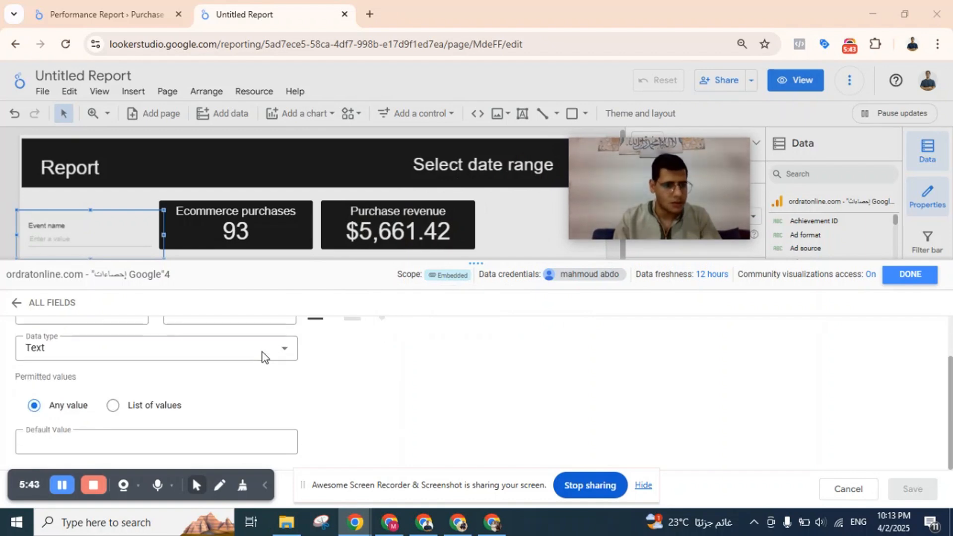
scroll(263, 356, up, 1)
Set the new parameter's data type to Number (whole) and name it Amount Spent.
click(163, 403)
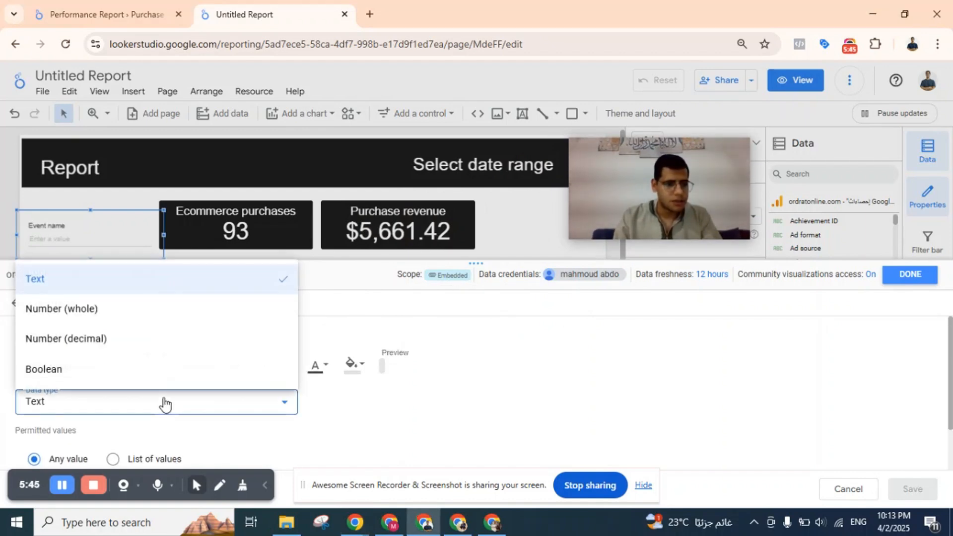
click(129, 406)
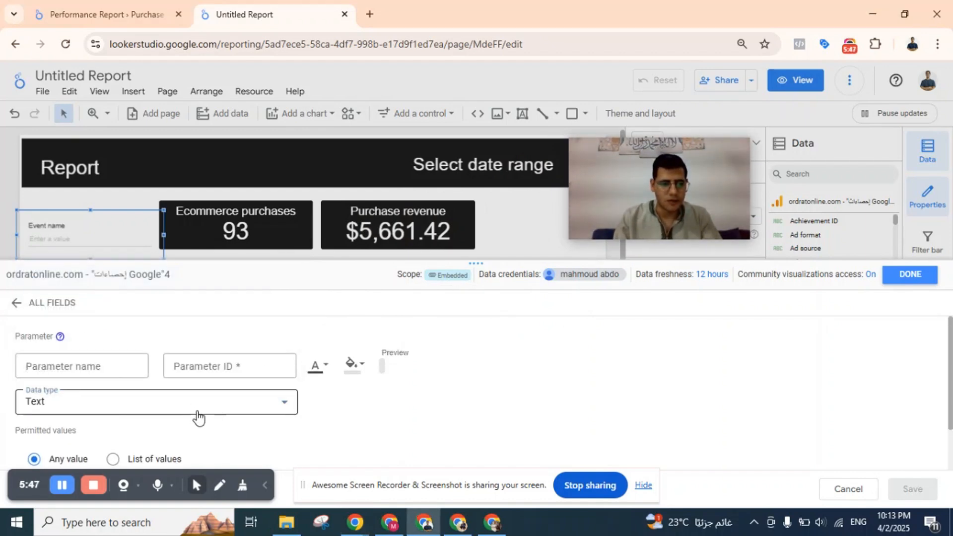
click(196, 410)
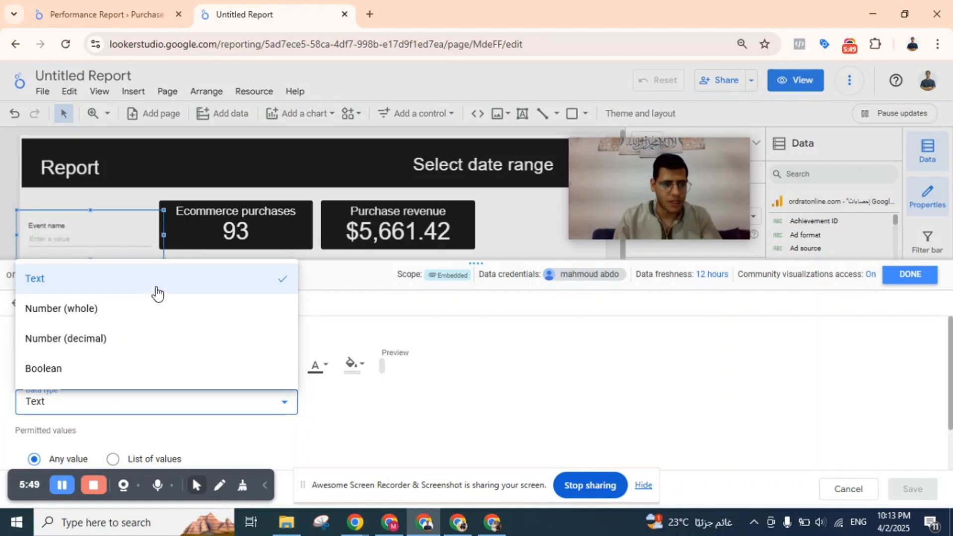
click(141, 311)
click(115, 371)
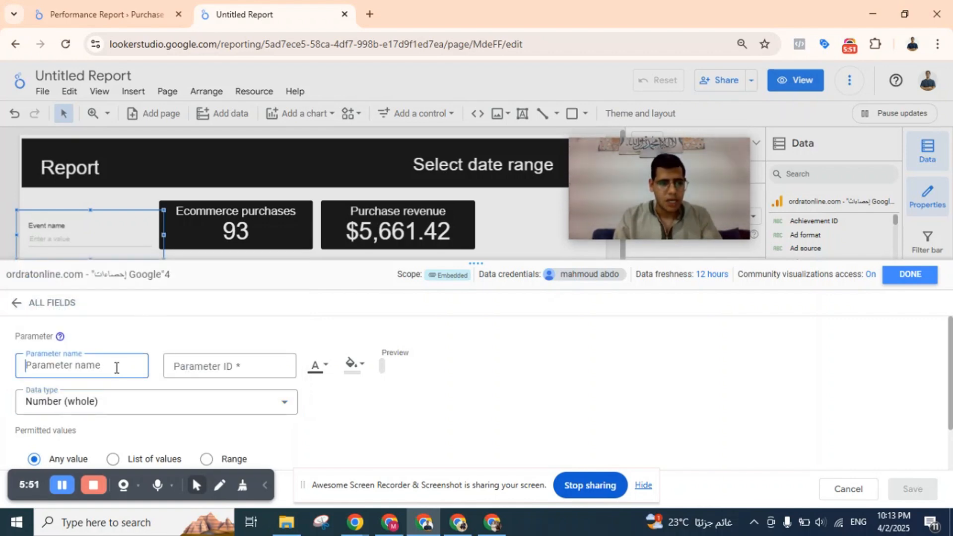
text(A)
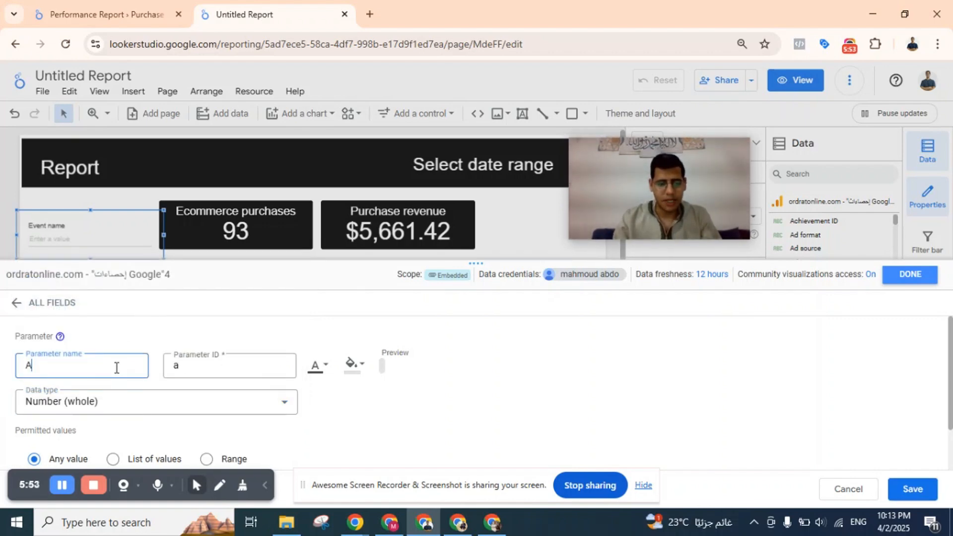
text(mount Spent)
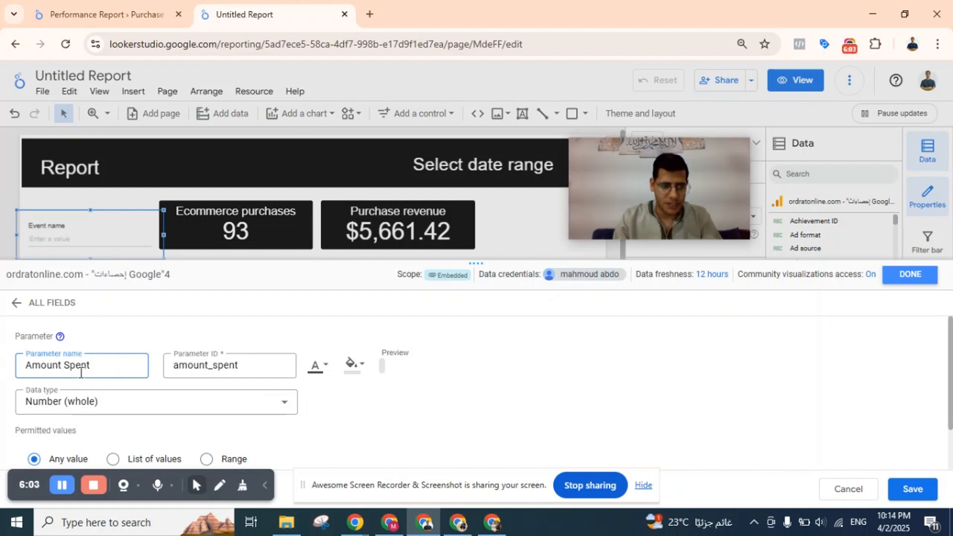
Save the Amount Spent parameter and close the data source editor.
click(117, 414)
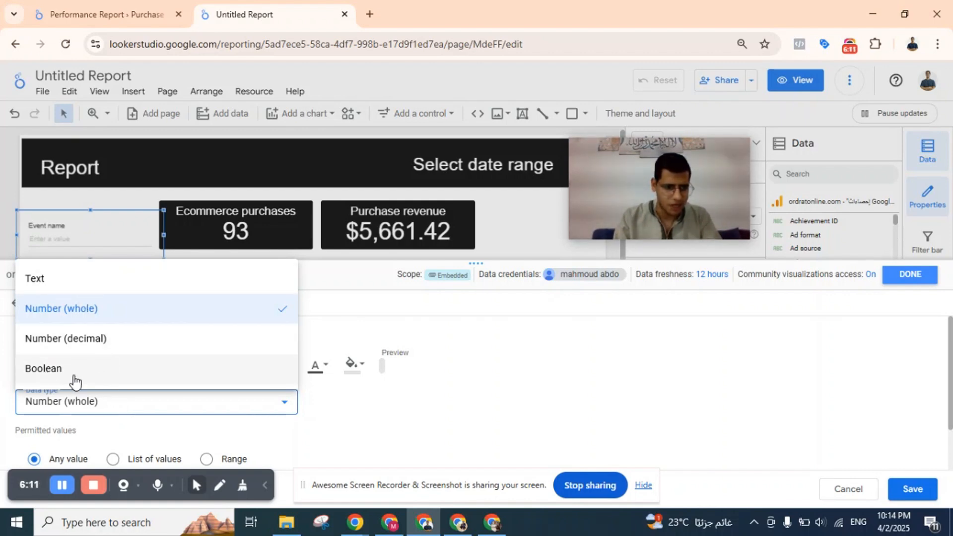
click(120, 404)
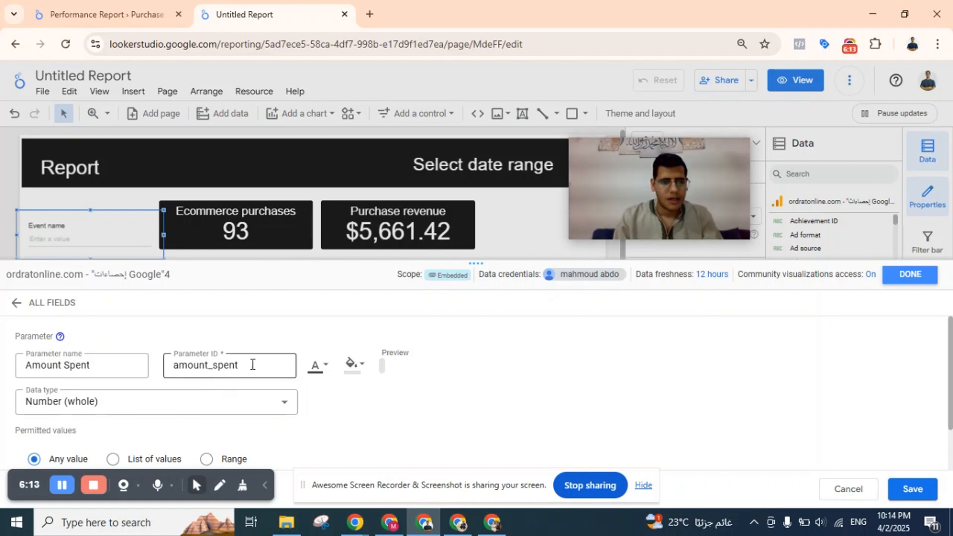
scroll(180, 386, down, 1)
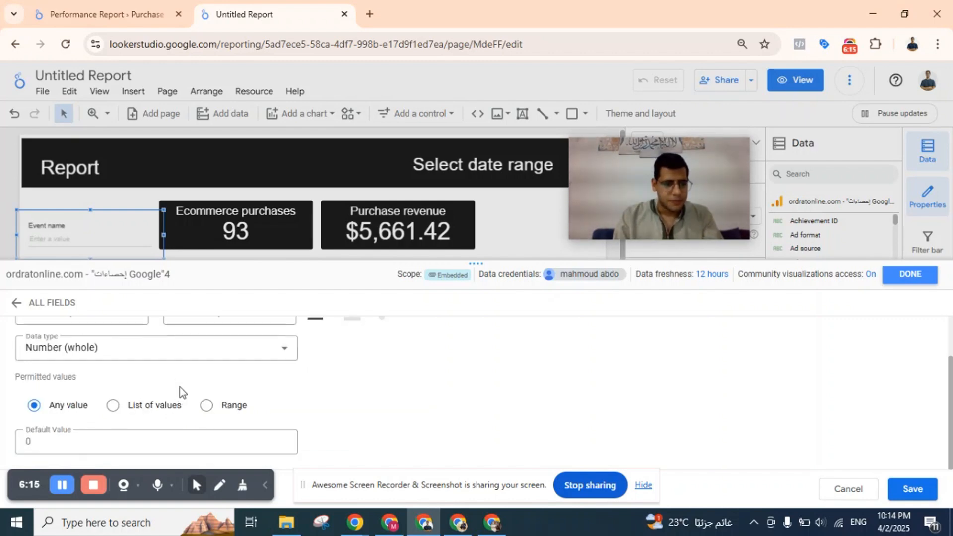
scroll(312, 407, up, 1)
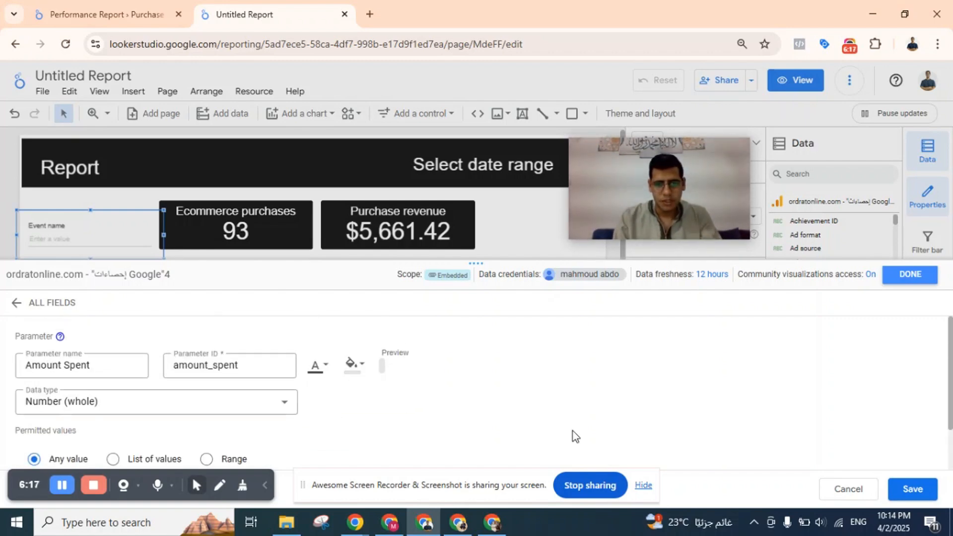
click(930, 494)
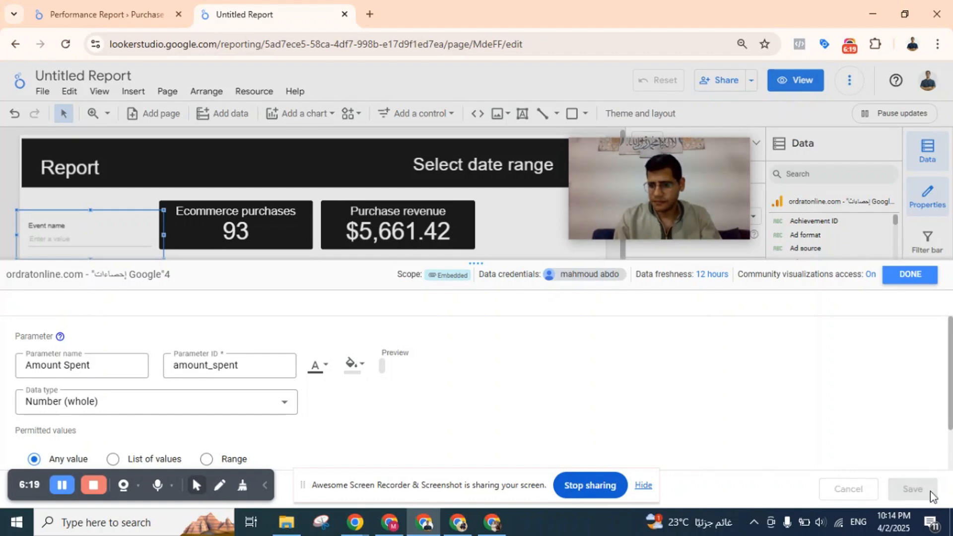
click(643, 486)
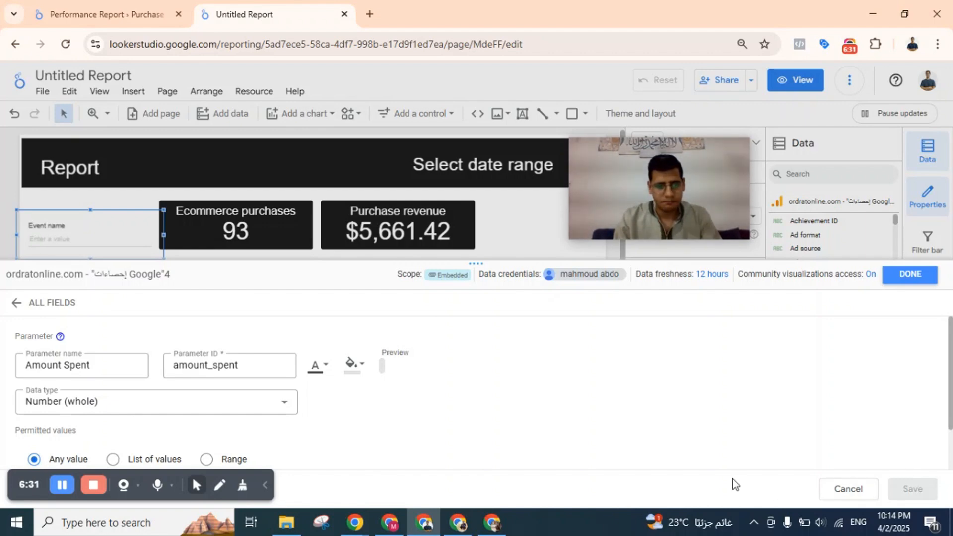
scroll(351, 403, down, 1)
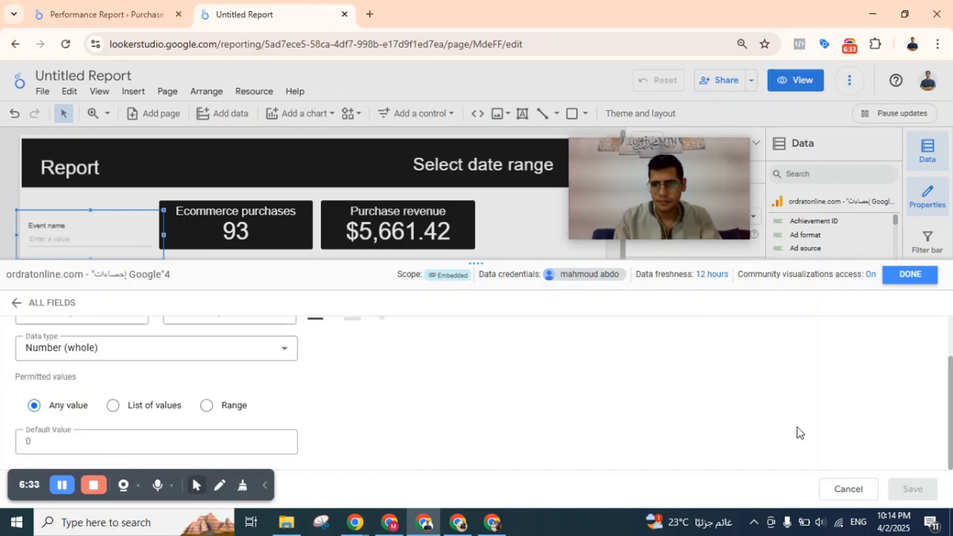
scroll(803, 428, up, 1)
click(922, 281)
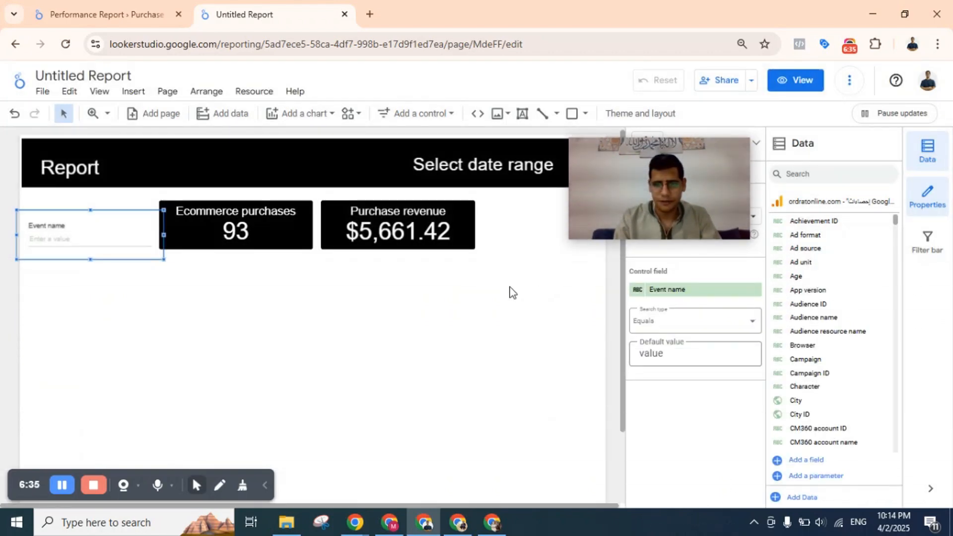
Change the input box's control field from Event name to the Amount Spent parameter, found by searching for "amount".
click(511, 290)
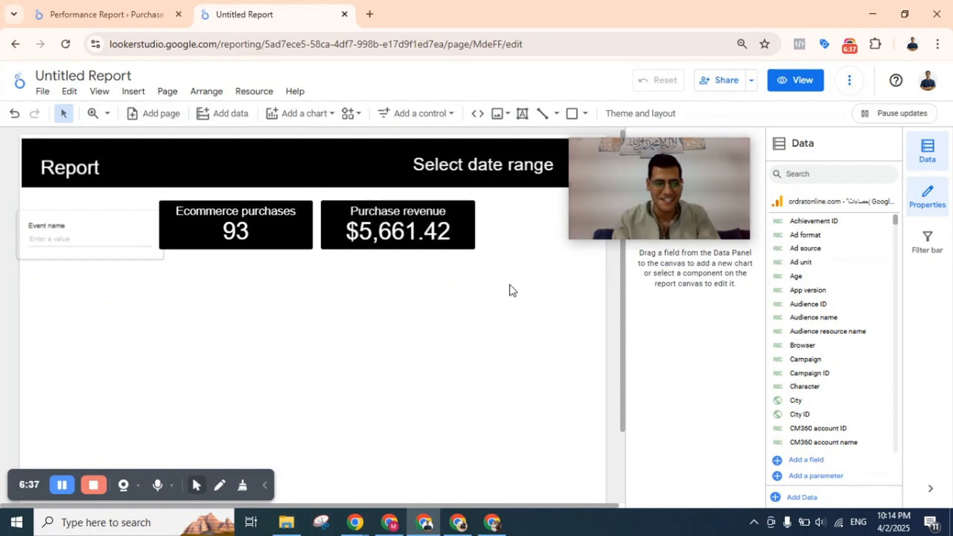
click(106, 219)
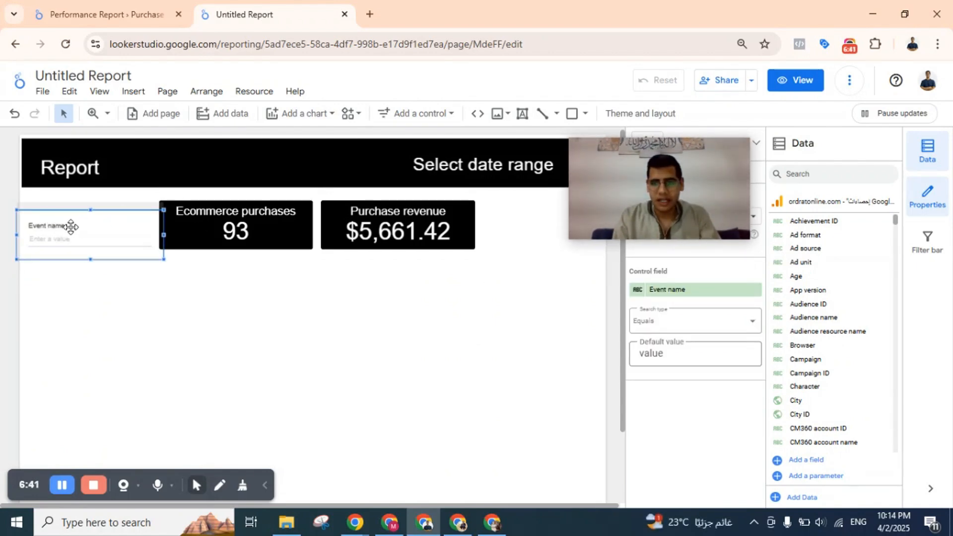
click(433, 112)
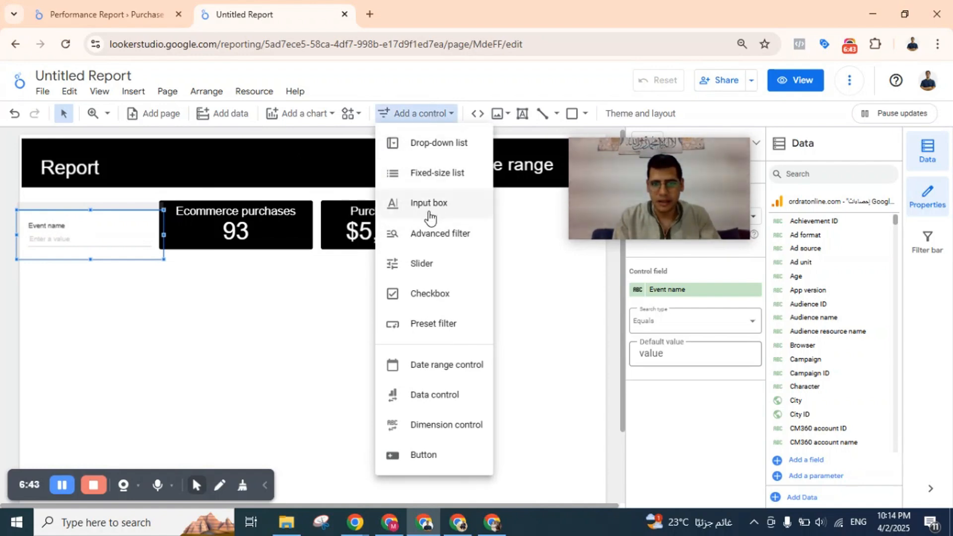
click(103, 227)
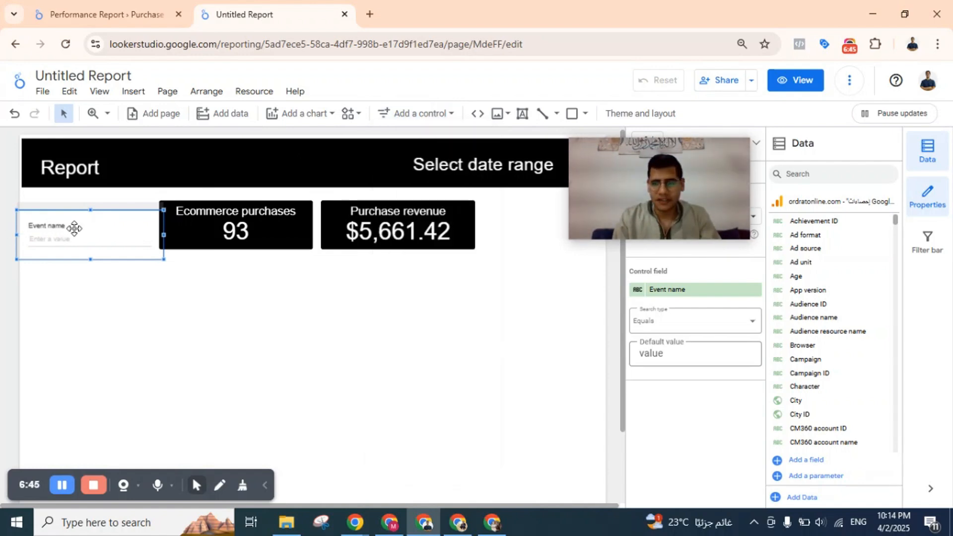
click(704, 292)
text(amount)
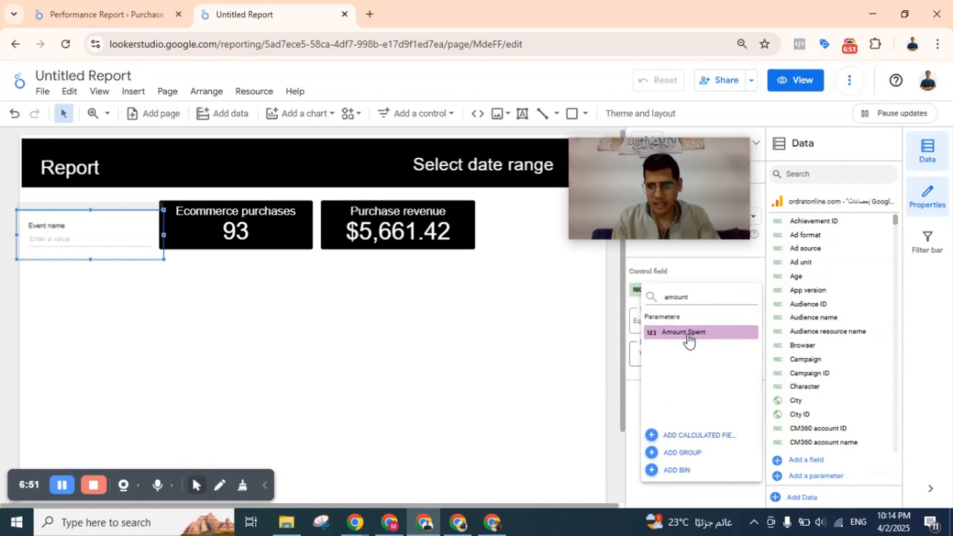
click(688, 333)
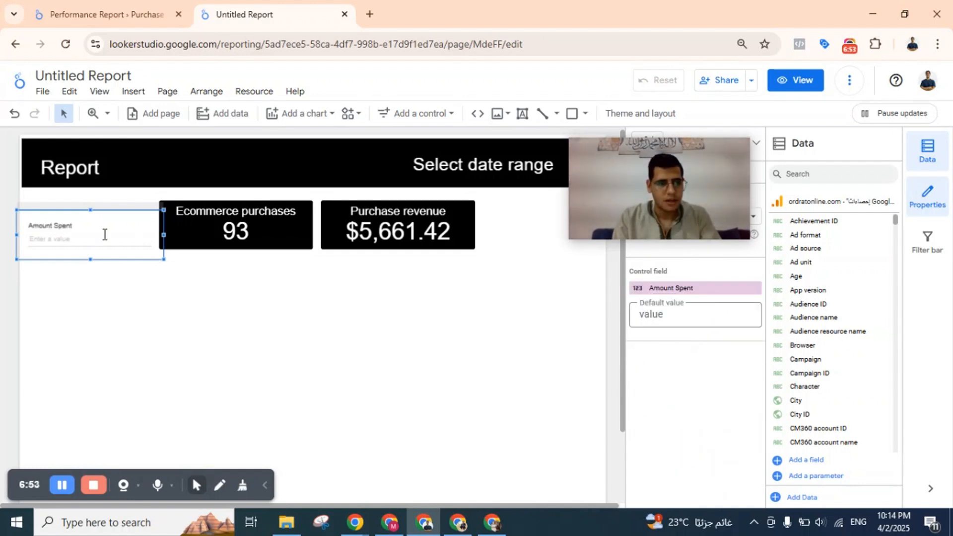
Shift the input box slightly right, and move both scorecards together to its right so the three align in one row without overlapping.
drag(83, 223, 98, 220)
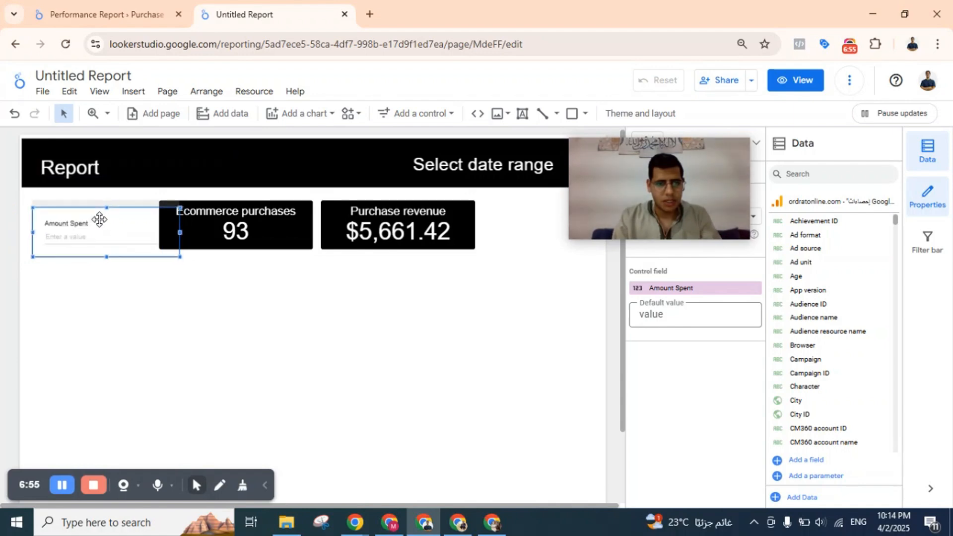
drag(288, 219, 431, 218)
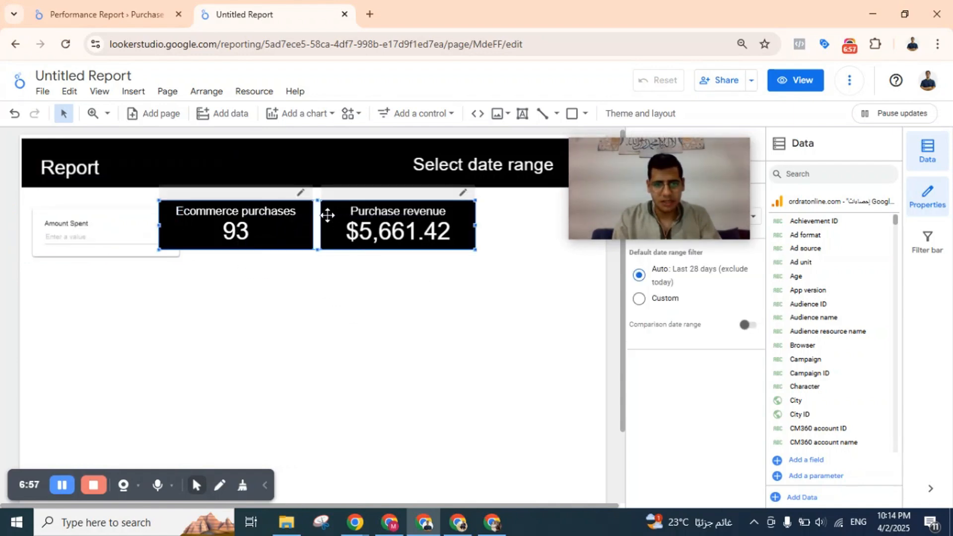
drag(328, 215, 356, 219)
click(355, 219)
Style the Amount Spent input box with white text on a black background to match the scorecards.
click(180, 226)
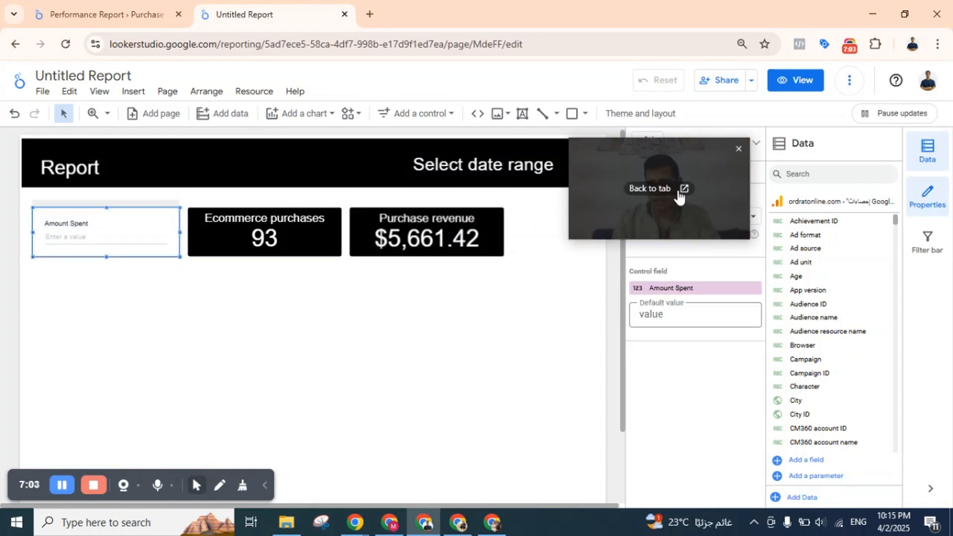
drag(680, 156, 112, 382)
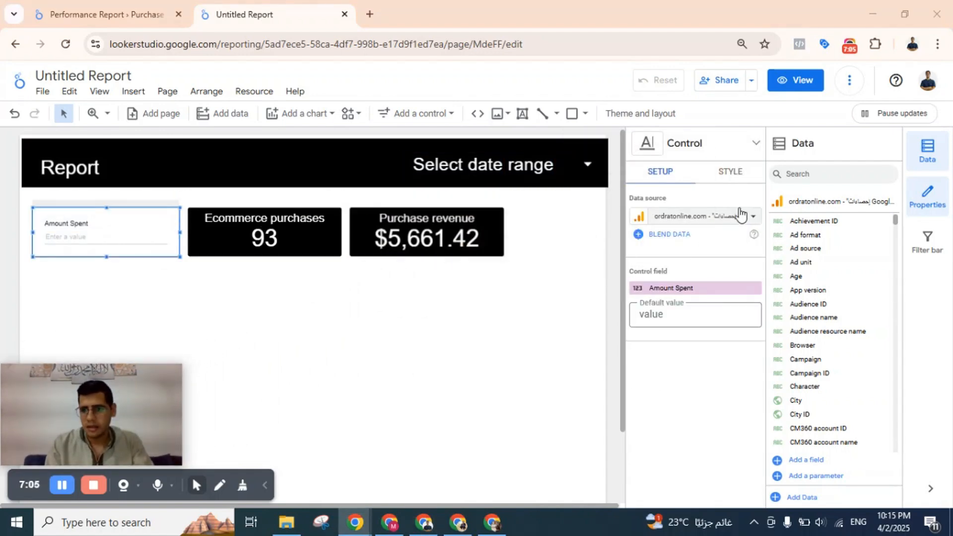
click(728, 174)
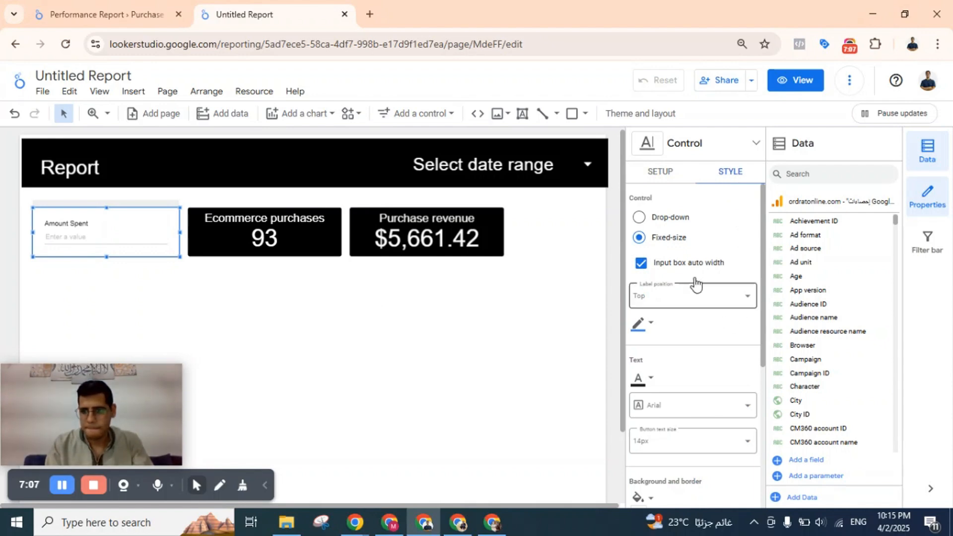
scroll(685, 261, down, 3)
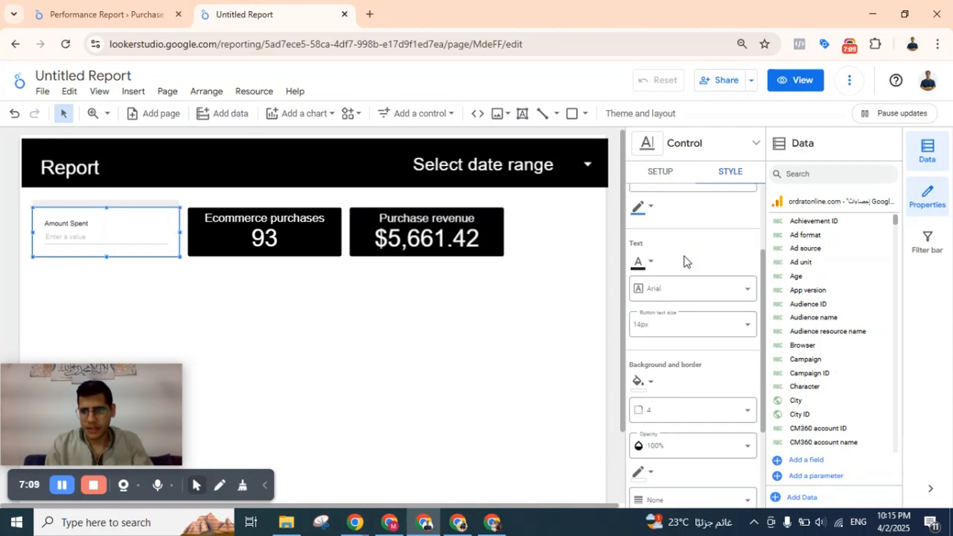
click(644, 262)
click(821, 301)
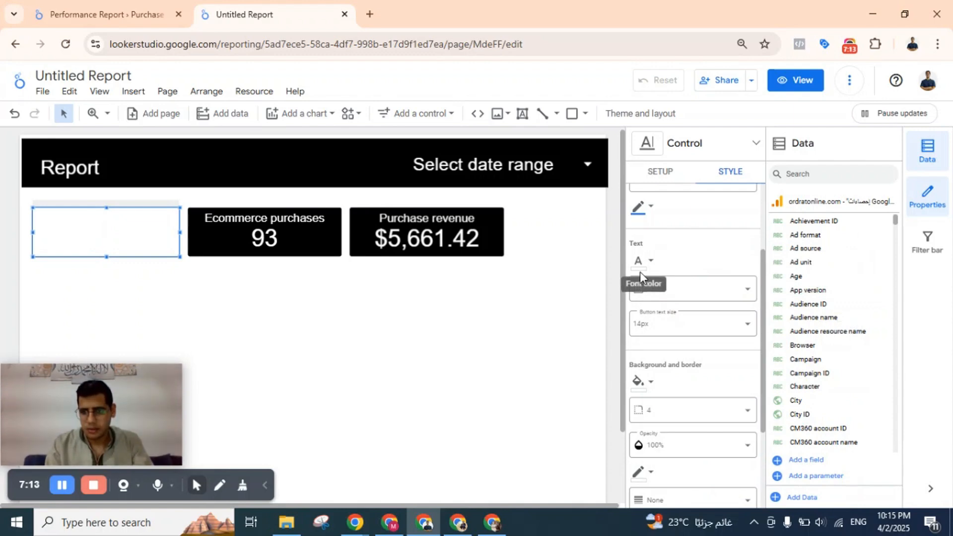
click(641, 381)
click(678, 292)
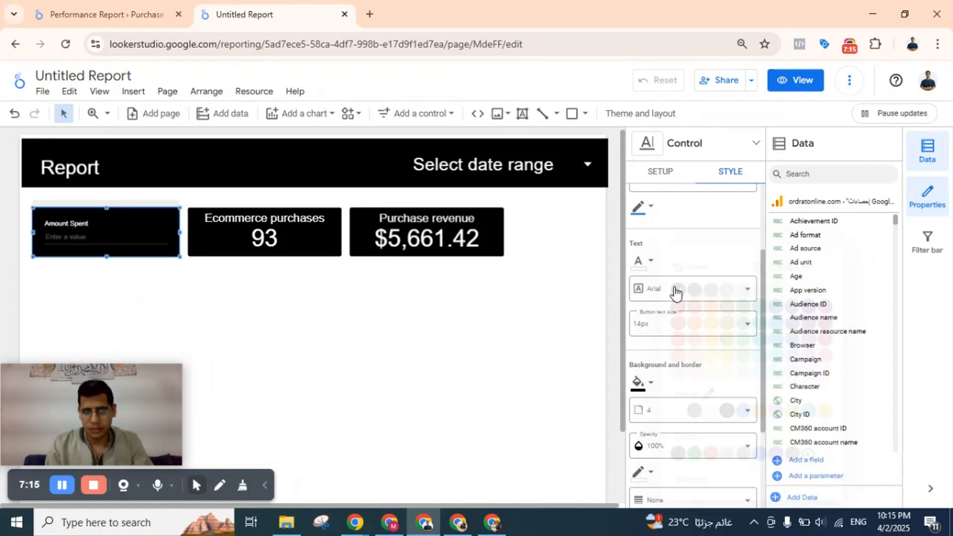
scroll(727, 251, up, 3)
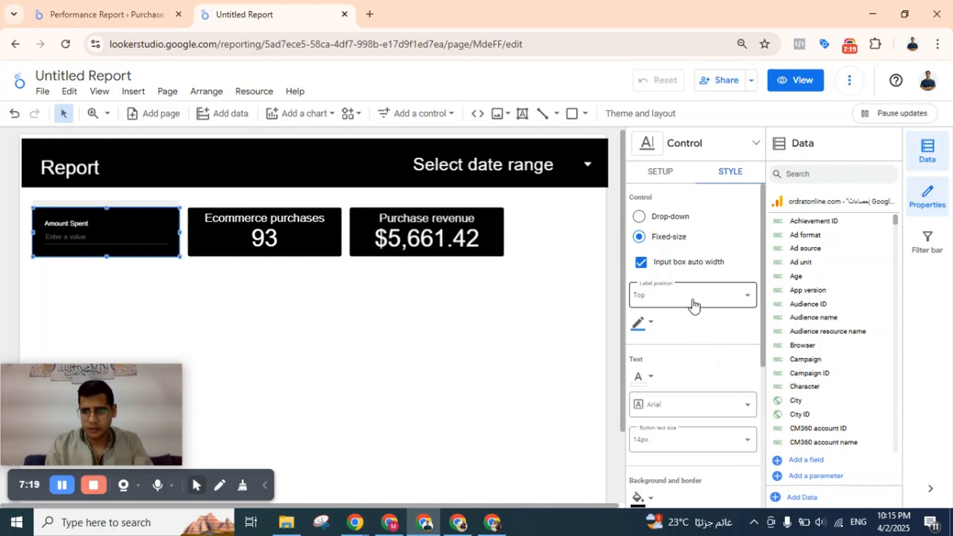
scroll(694, 304, down, 5)
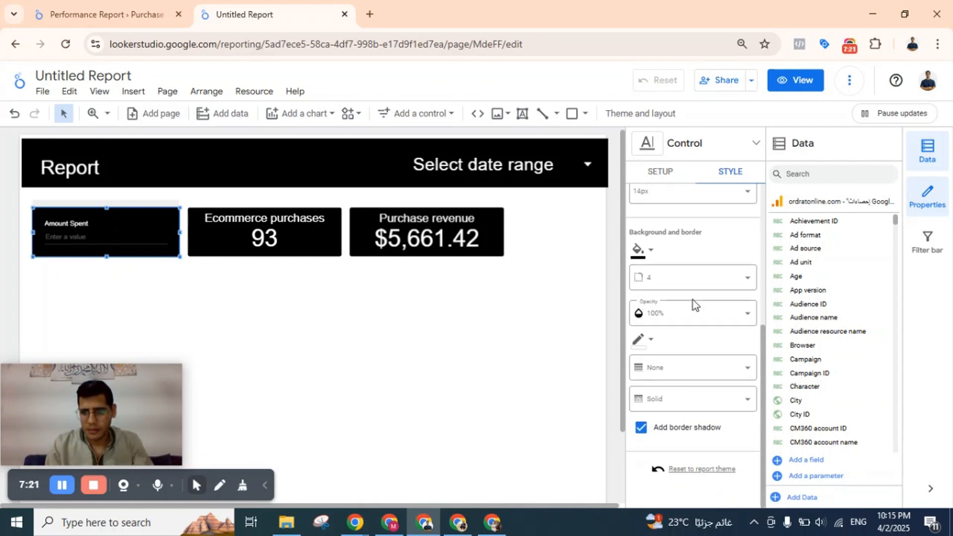
Increase the Amount Spent input box's button text size to 28px and deselect the control.
scroll(692, 300, up, 3)
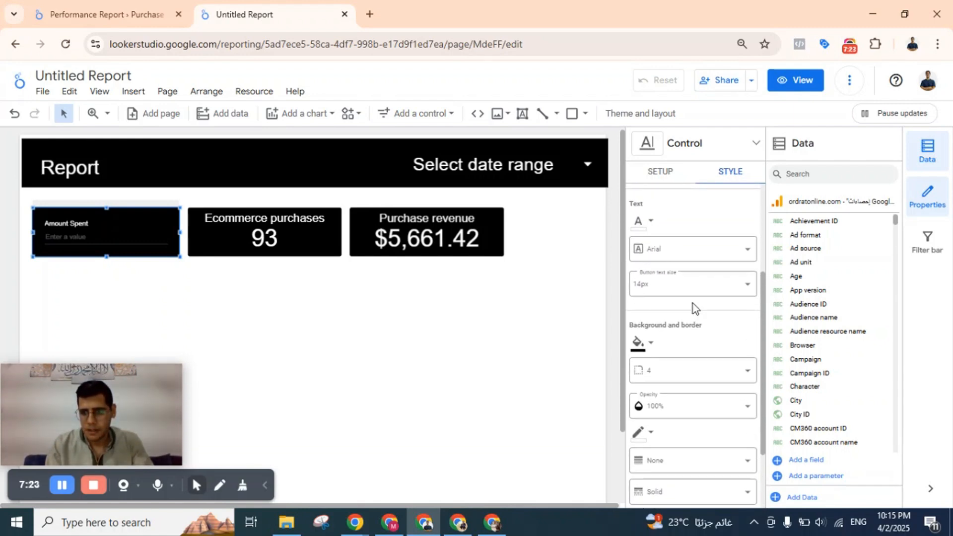
click(692, 303)
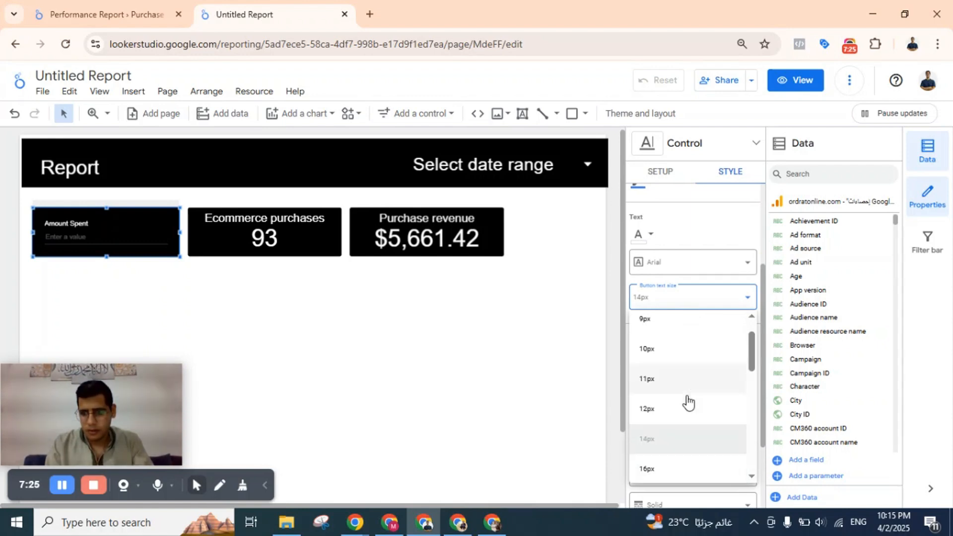
scroll(687, 401, down, 3)
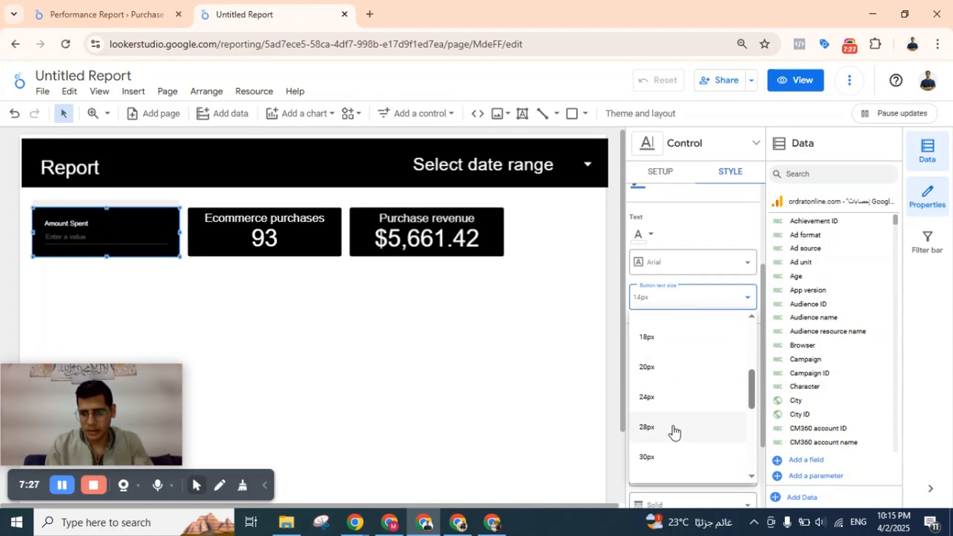
click(673, 431)
click(306, 307)
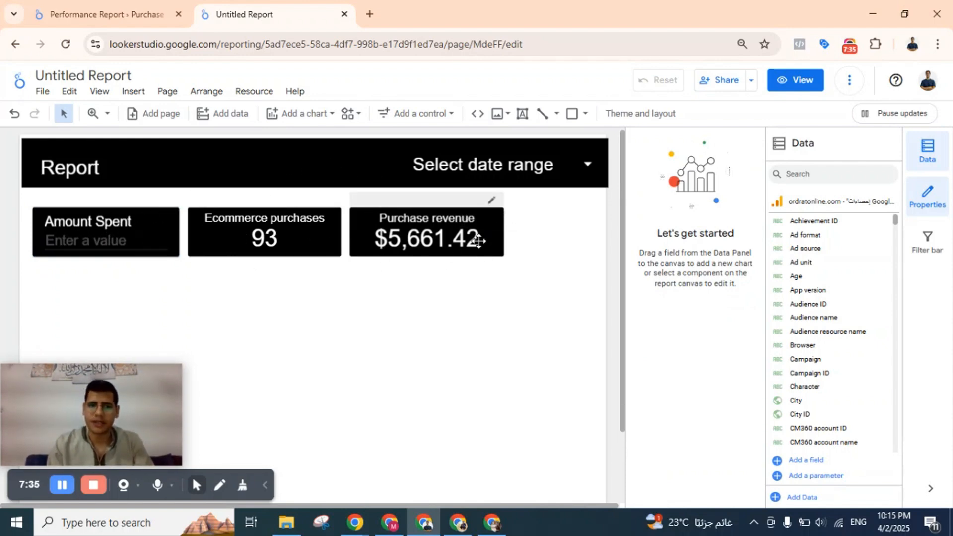
Narrow the Amount Spent box and both scorecards together by about a quarter, leaving free space to their right in the row.
drag(156, 219, 138, 221)
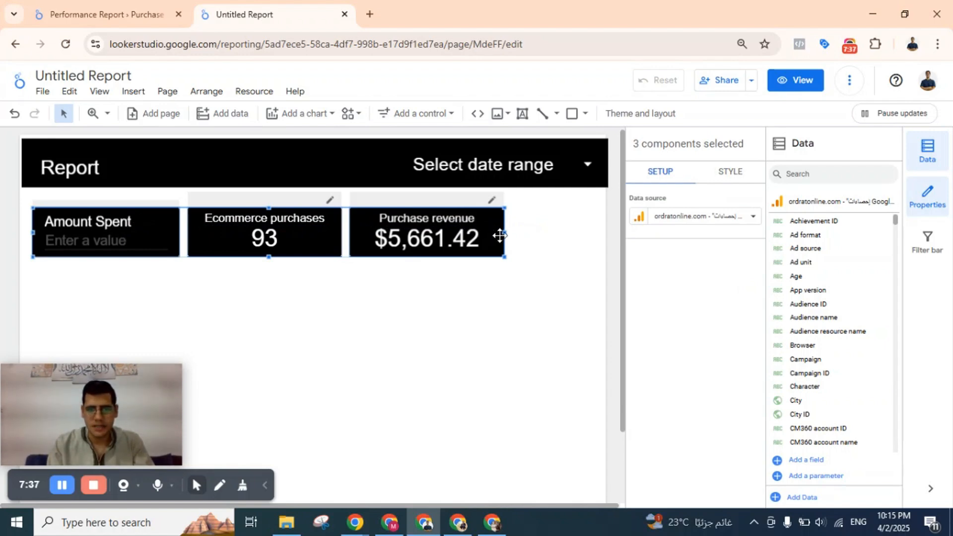
drag(500, 234, 378, 233)
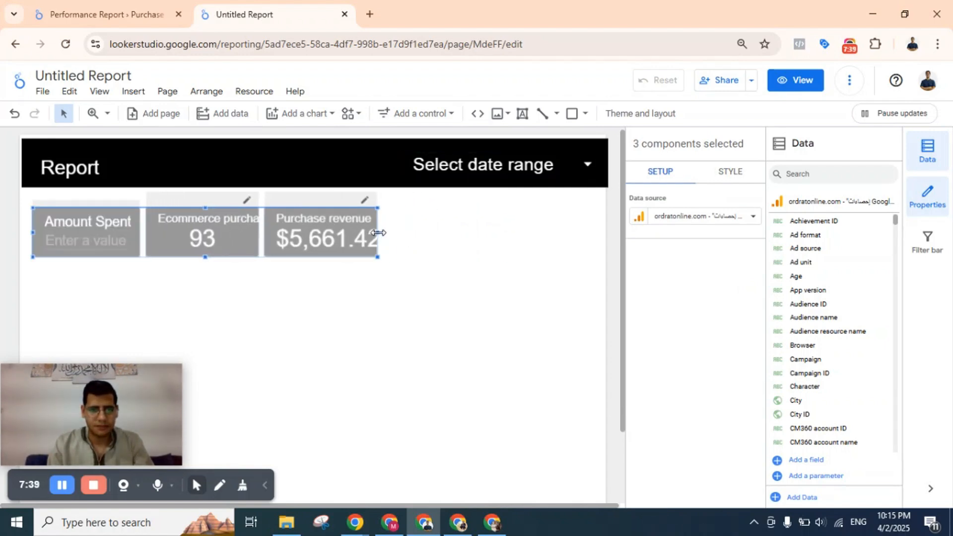
click(367, 293)
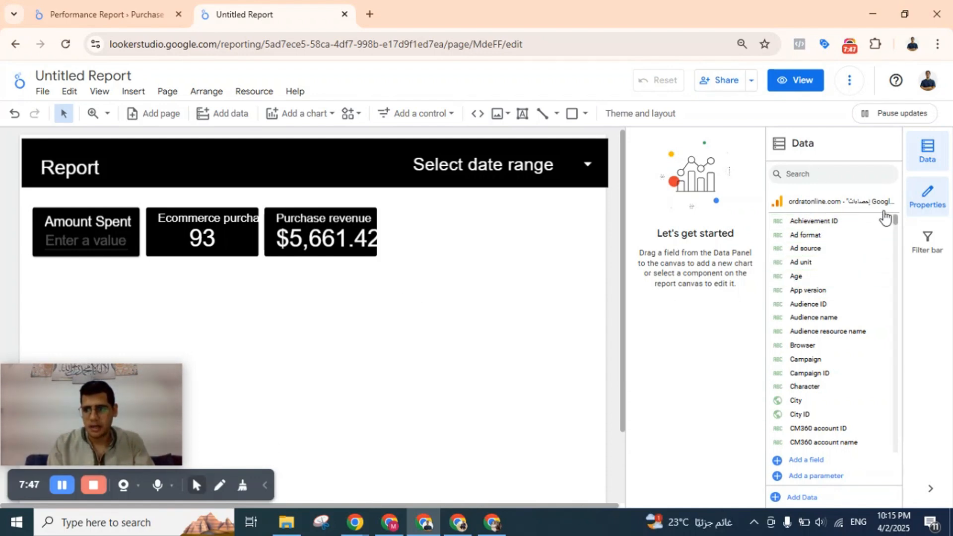
click(929, 160)
click(930, 162)
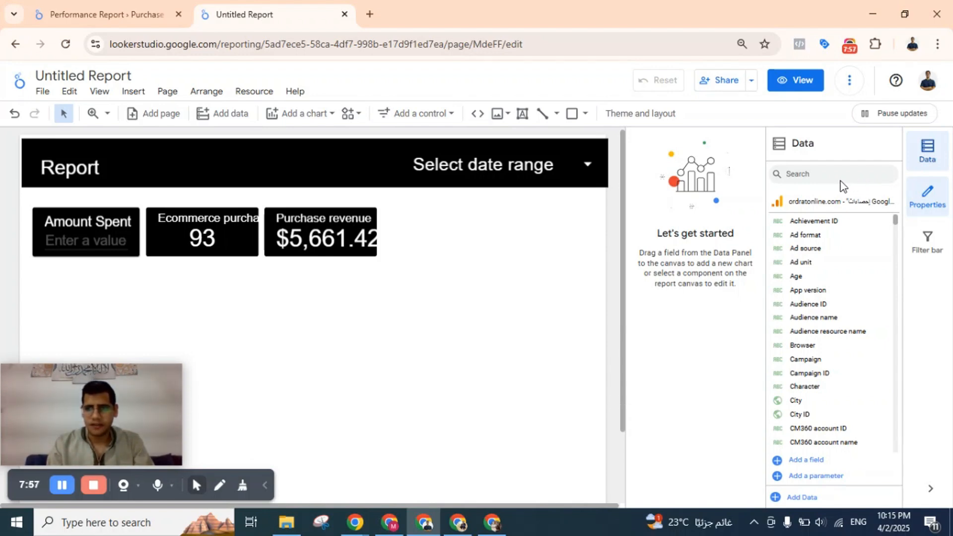
click(816, 477)
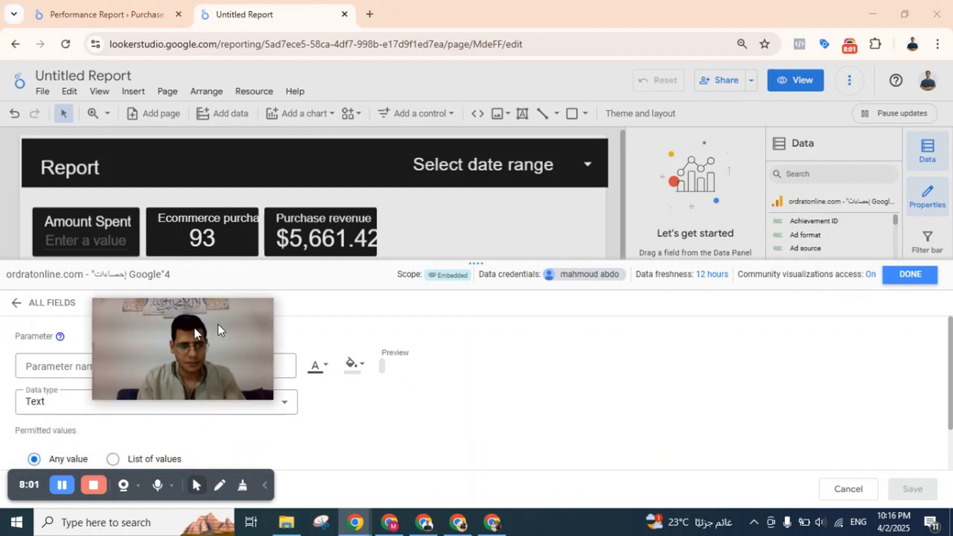
scroll(219, 387, down, 1)
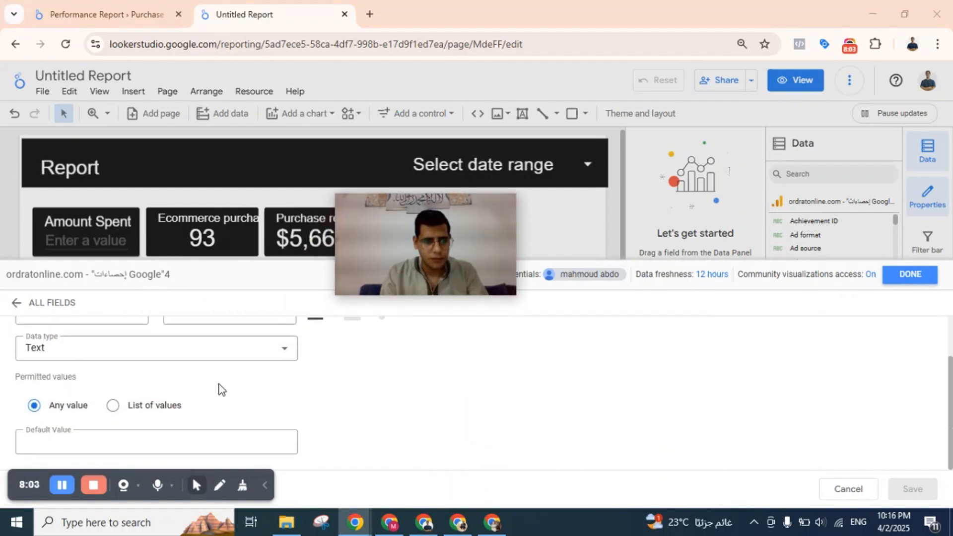
scroll(218, 389, up, 1)
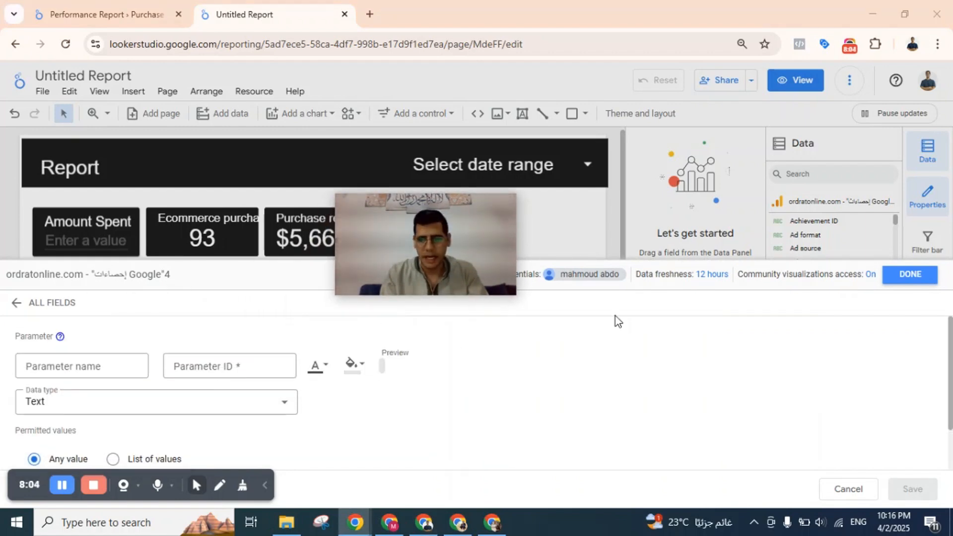
click(911, 276)
click(551, 327)
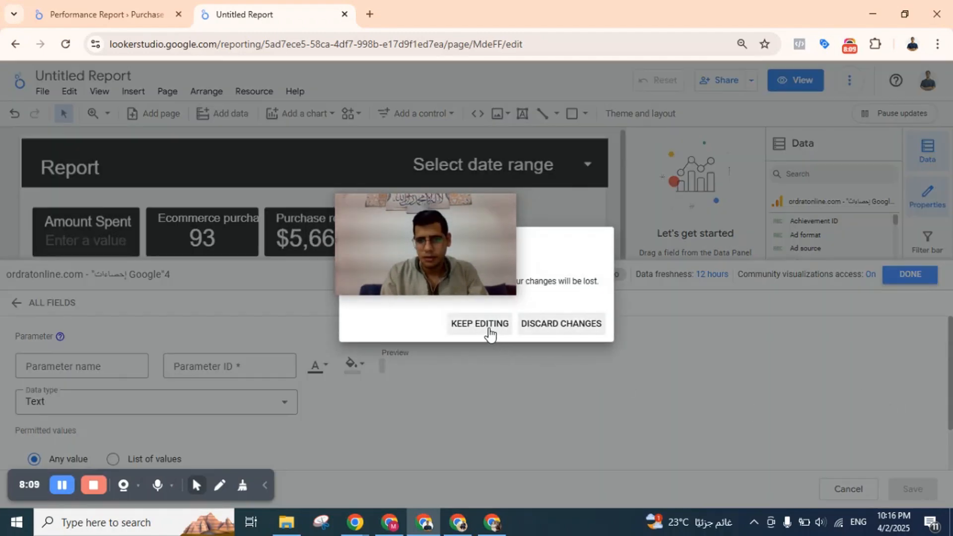
click(597, 326)
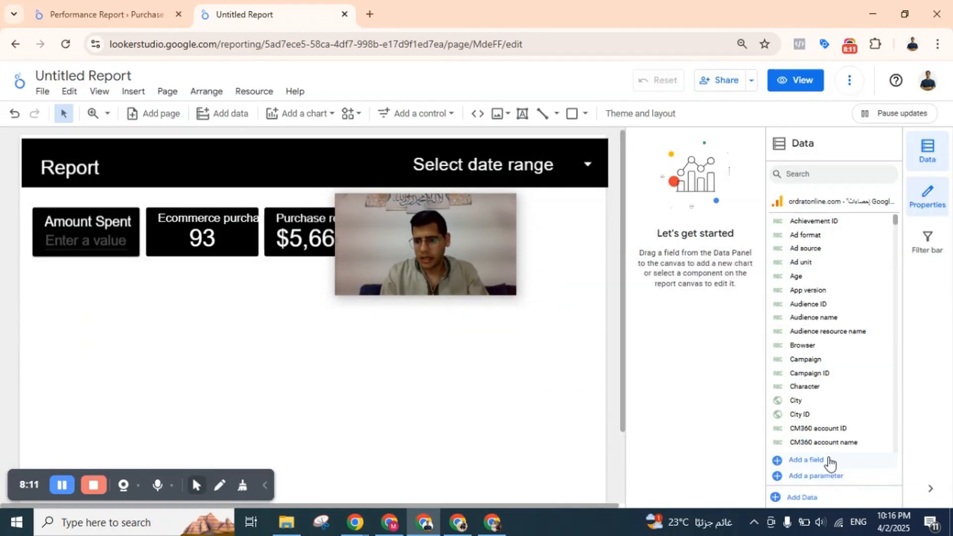
click(801, 497)
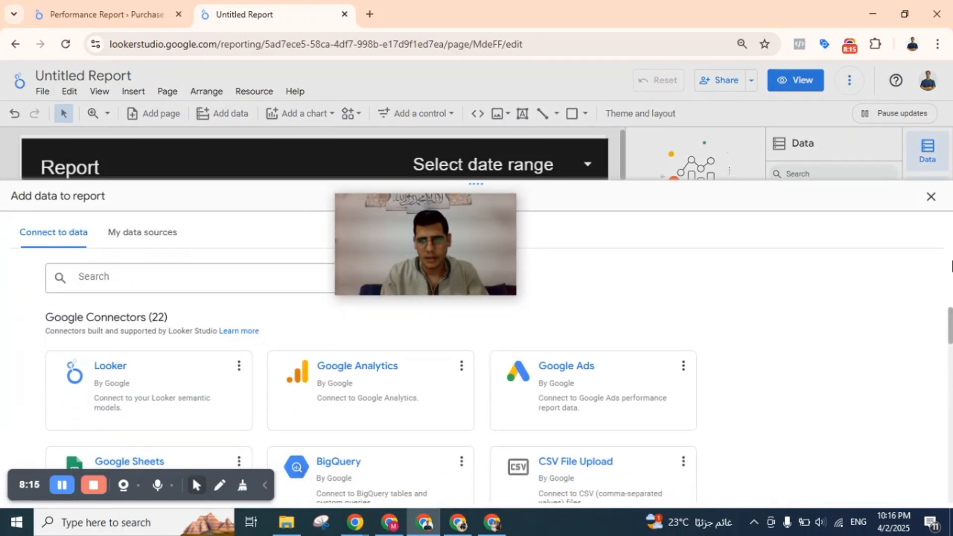
click(931, 197)
Start a new calculated field in the Google Analytics data source and name it ROAS.
click(818, 461)
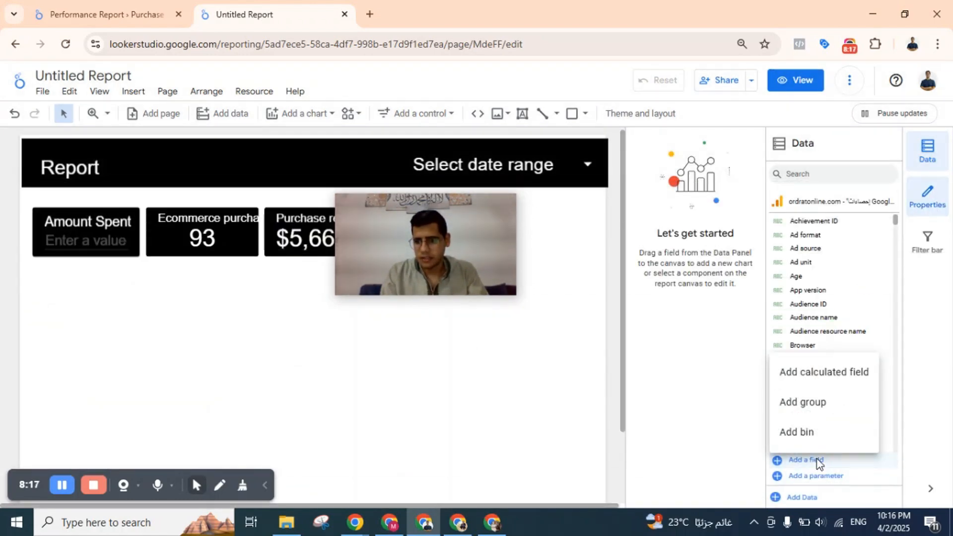
click(864, 374)
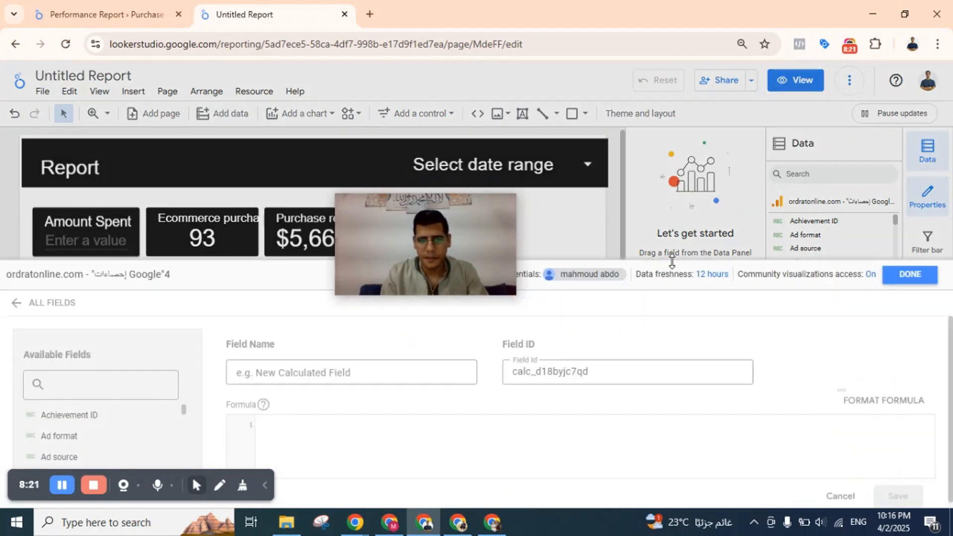
drag(419, 217, 640, 120)
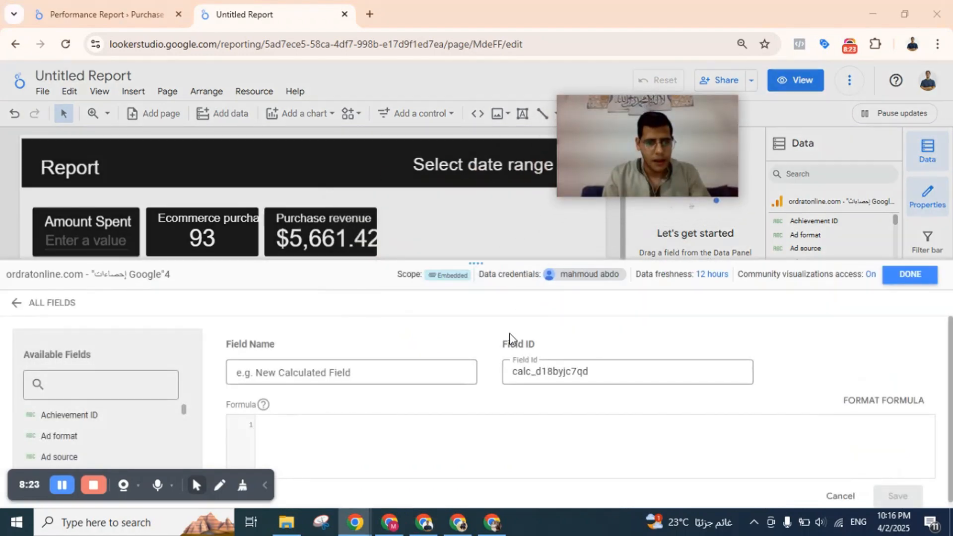
click(355, 370)
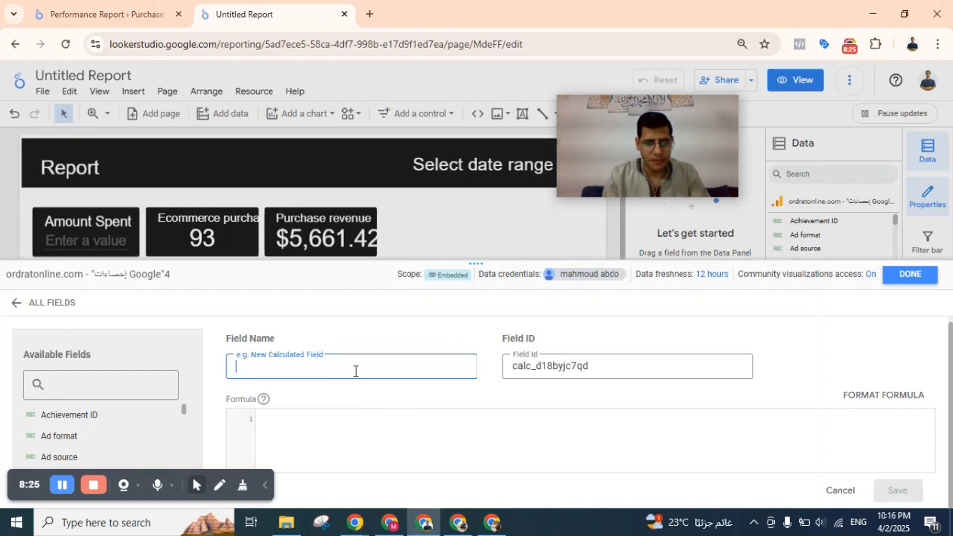
text(ROA)
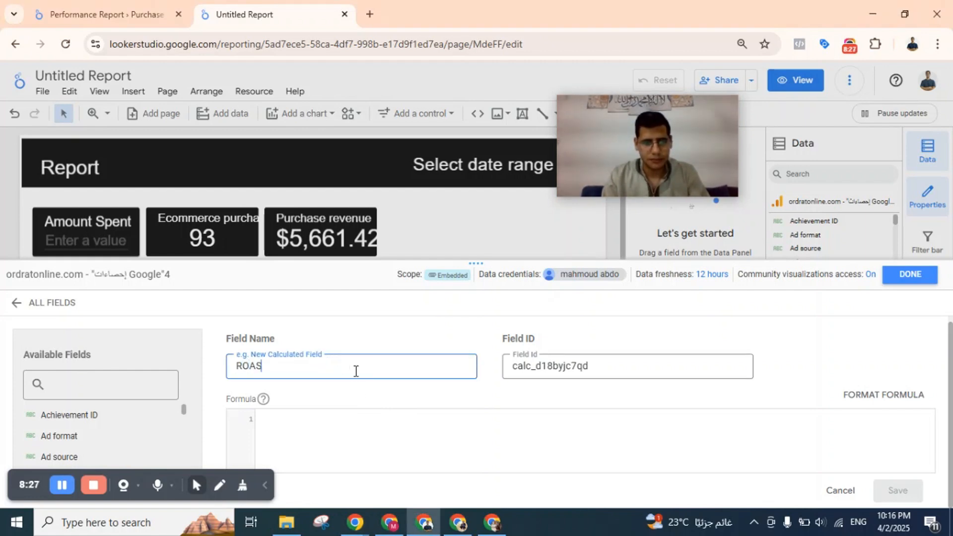
text(S)
Insert the Amount Spent parameter into the ROAS formula.
click(319, 424)
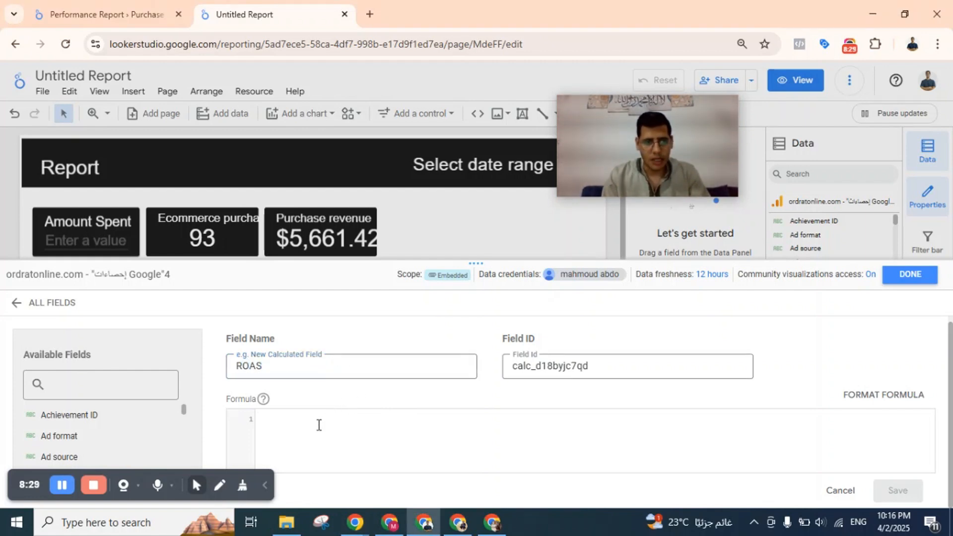
text(amount)
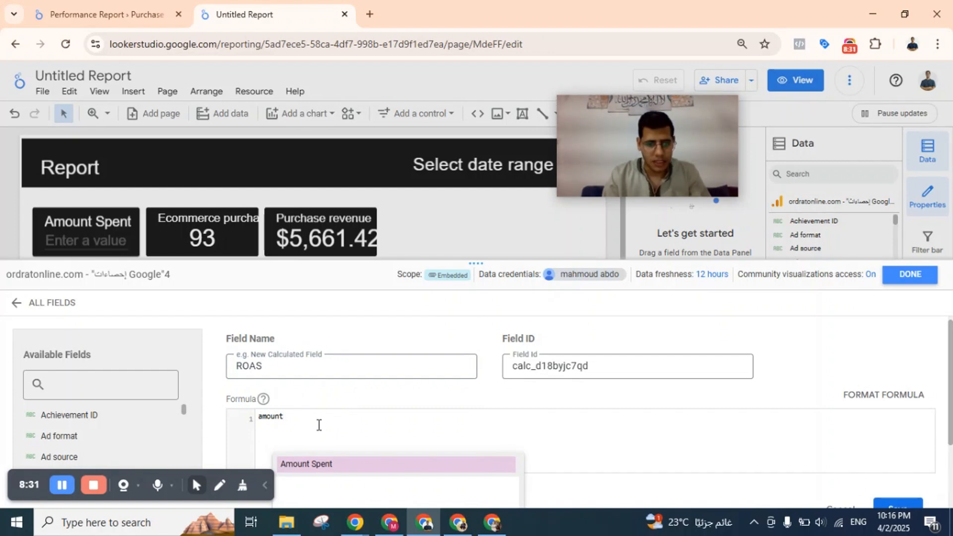
click(314, 465)
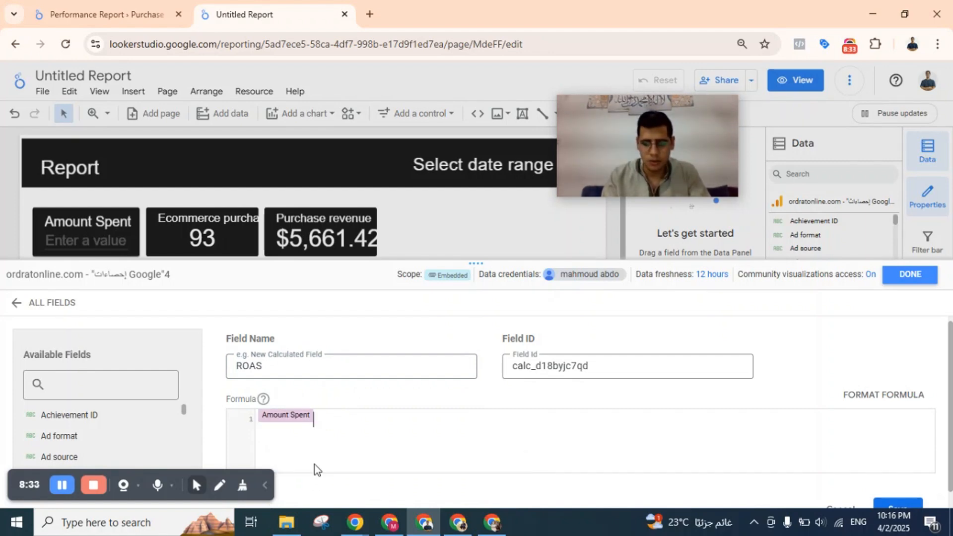
text(/)
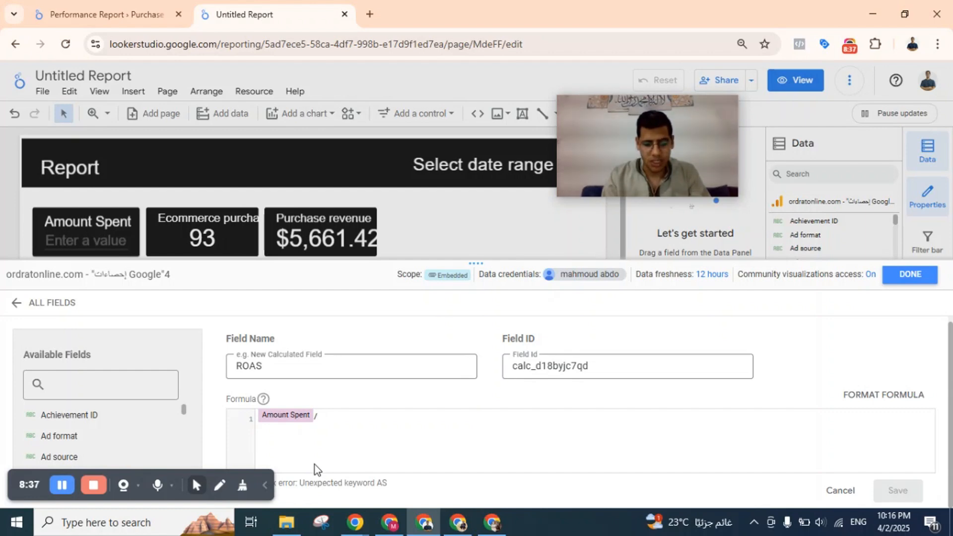
text(reven)
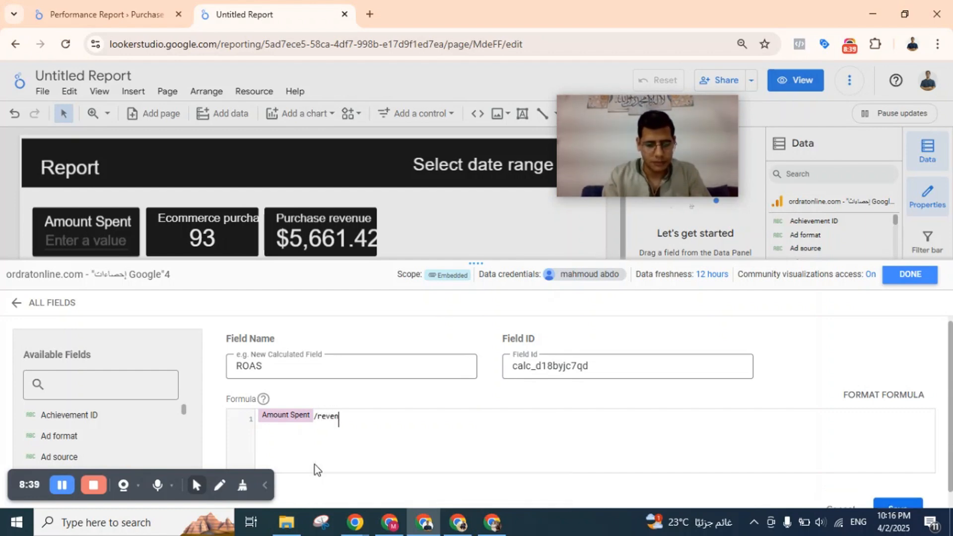
text(uew)
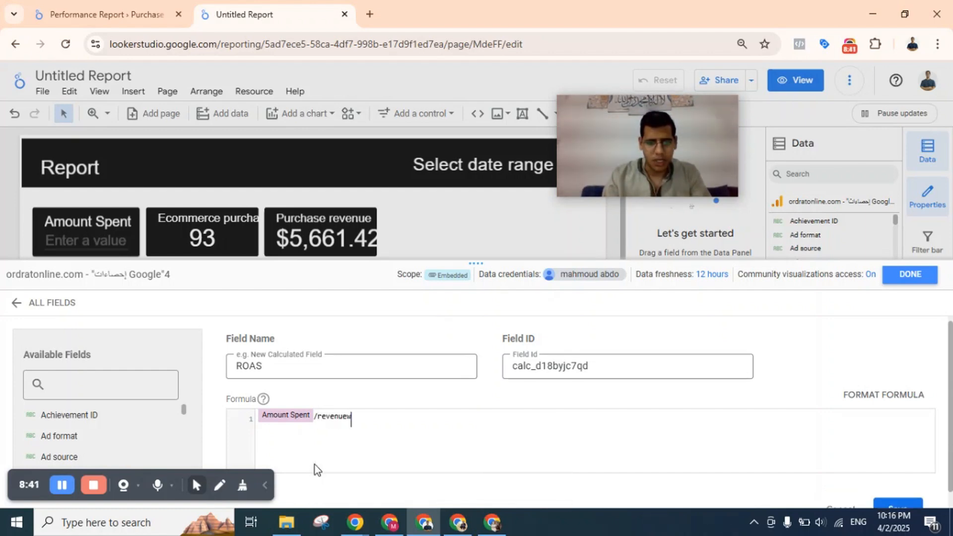
key(BackSpace)
key(BackSpace)
key(BackSpace)
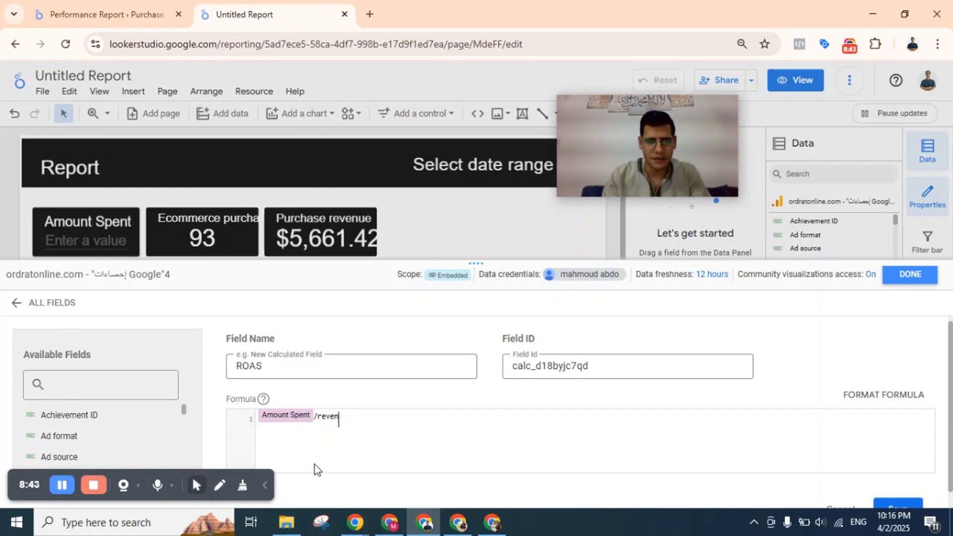
key(BackSpace)
key(BackSpace)
key(BackSpace)
key(BackSpace)
key(BackSpace)
key(BackSpace)
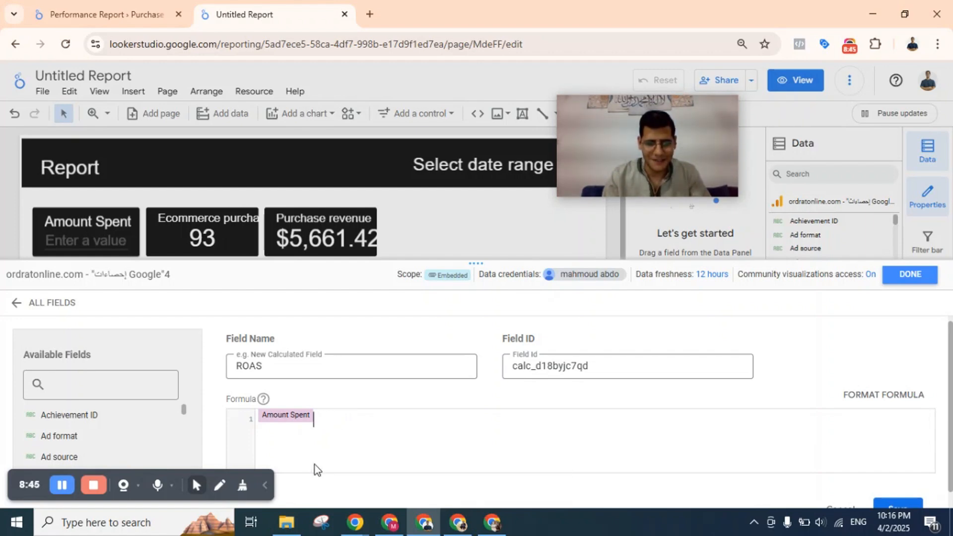
Insert the Purchase revenue field and a division sign before Amount Spent, making the formula Purchase revenue / Amount Spent.
key(Home)
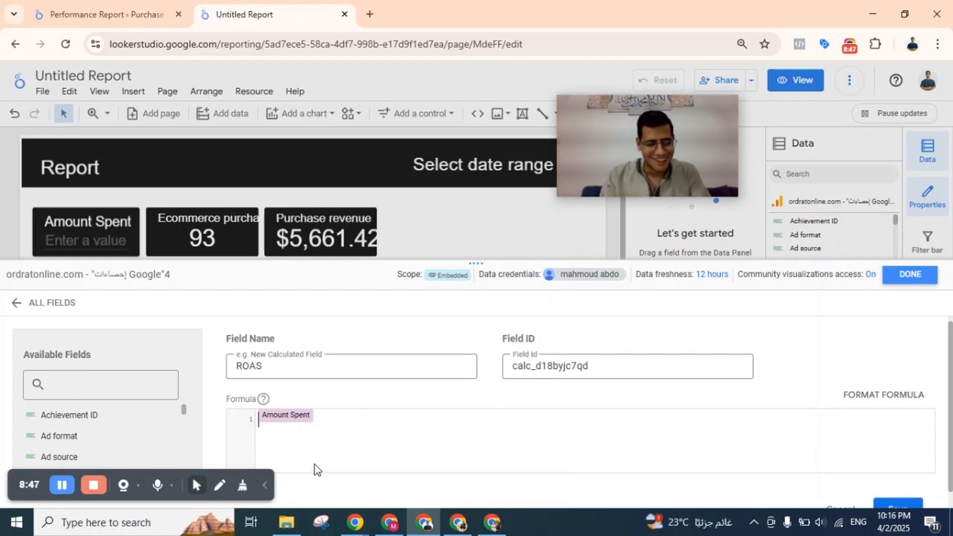
text(reve)
text(nuew)
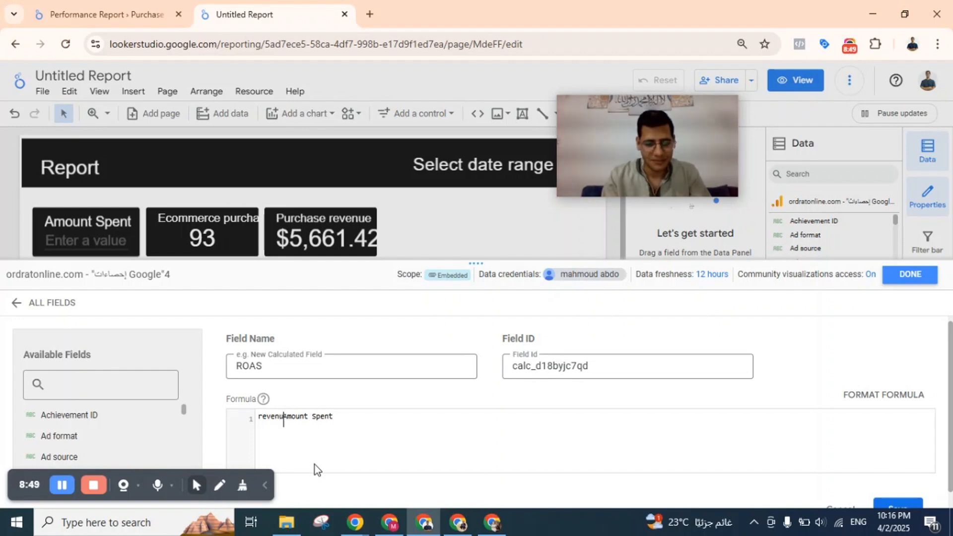
key(BackSpace)
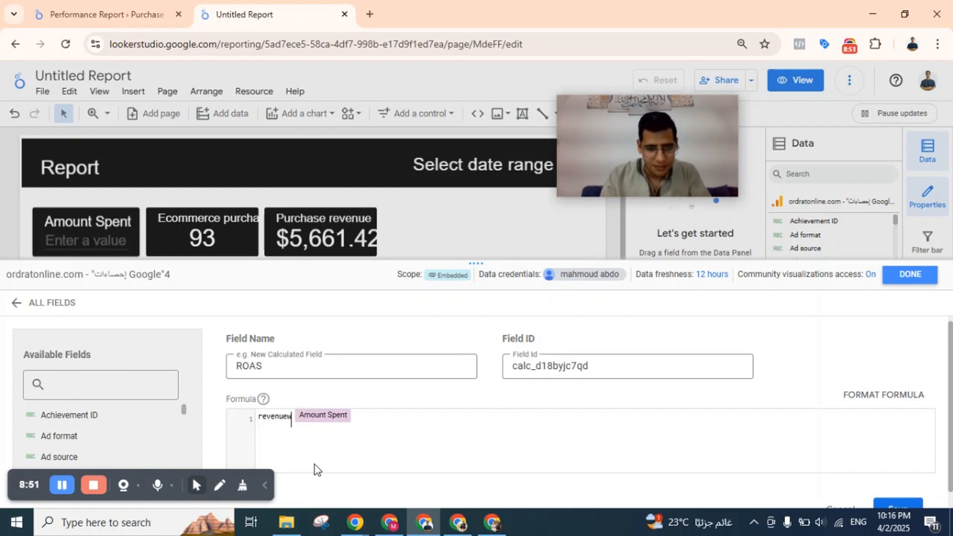
key(BackSpace)
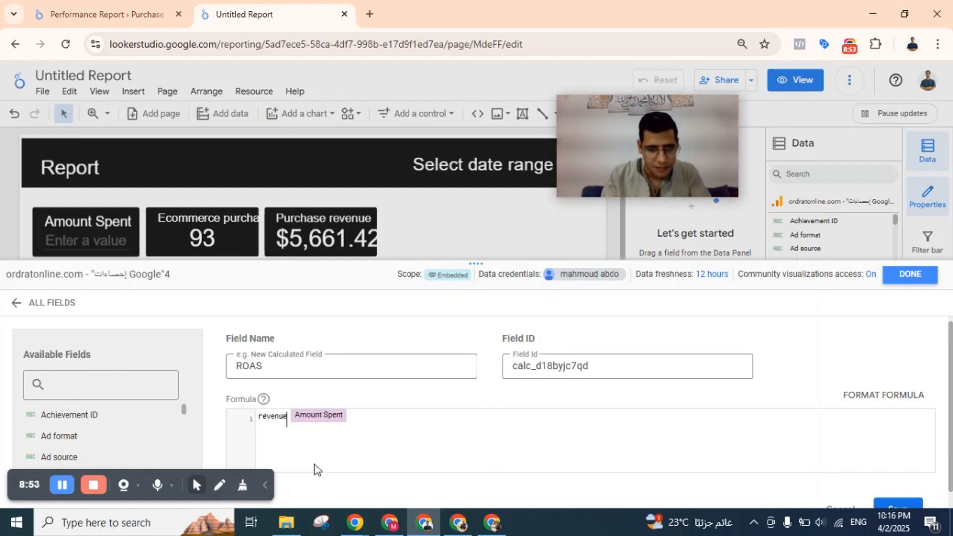
key(BackSpace)
key(BackSpace)
key(BackSpace)
key(BackSpace)
key(BackSpace)
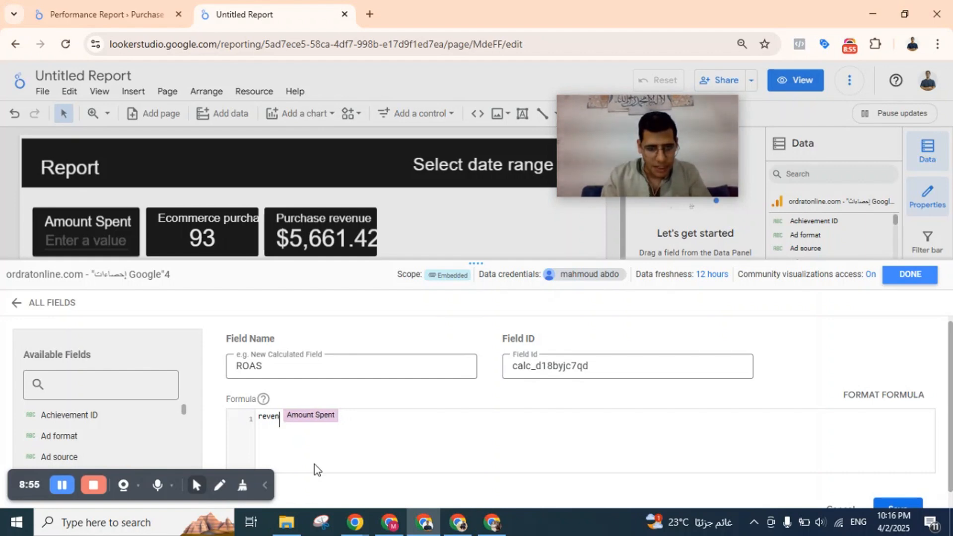
key(BackSpace)
key(BackSpace)
text(pur)
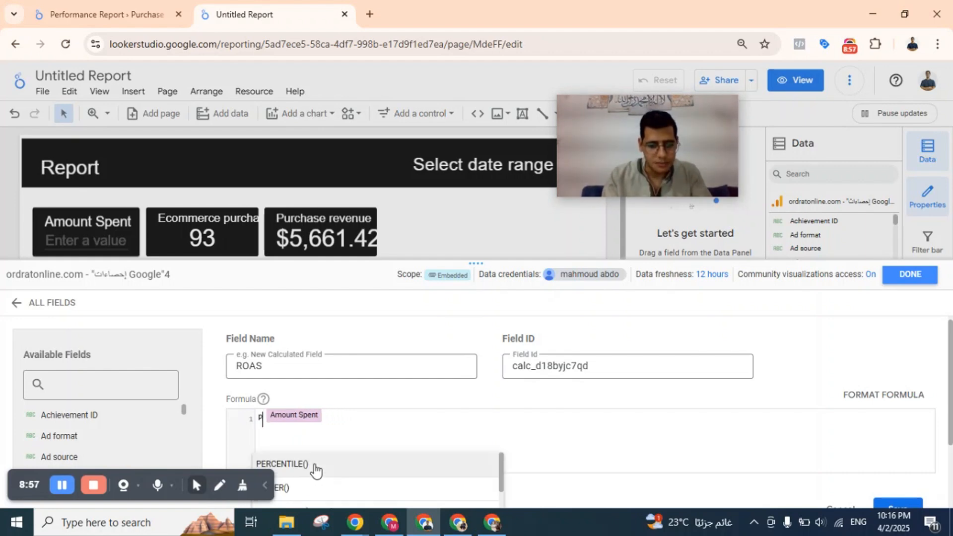
text(ch)
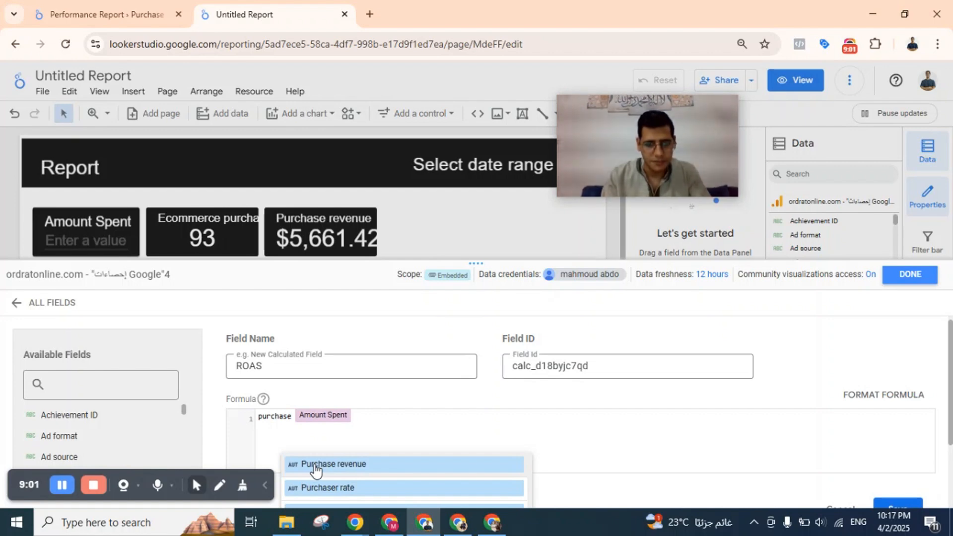
text(ase)
click(314, 465)
text(/)
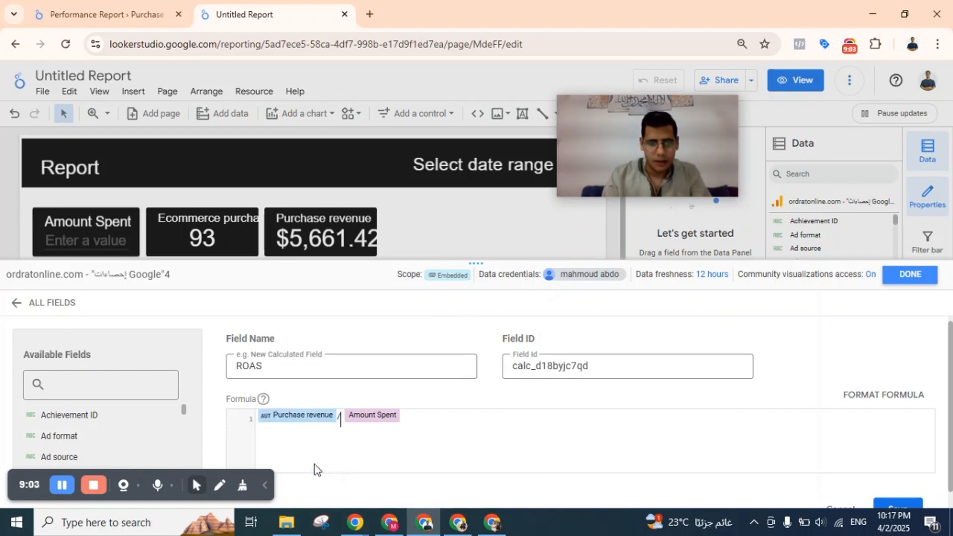
Remove the extra space from the formula, save the ROAS calculated field and close the data source editor.
key(BackSpace)
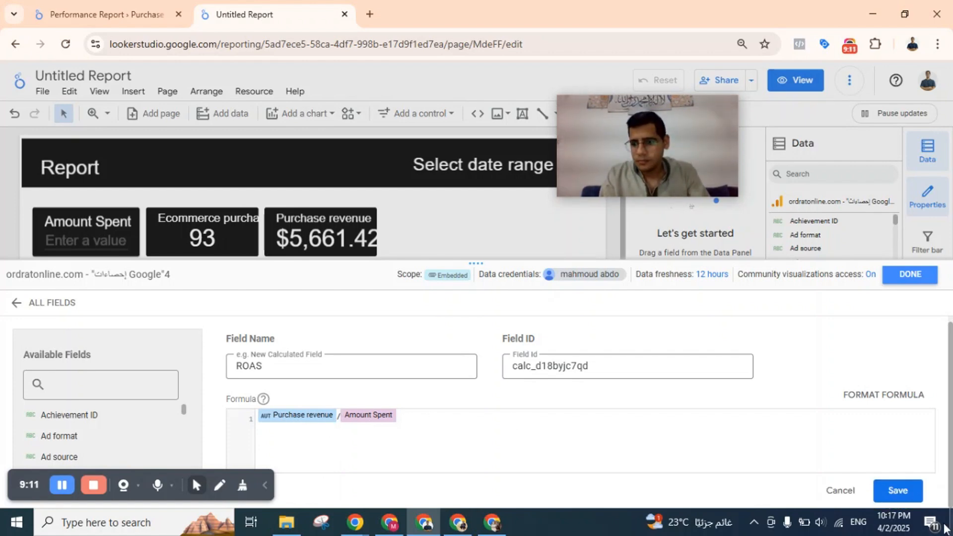
click(897, 490)
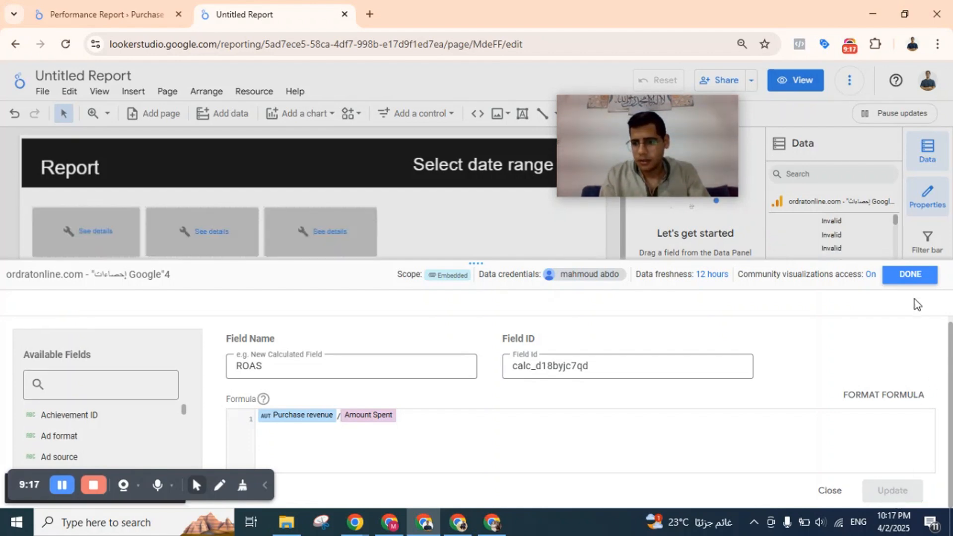
click(910, 275)
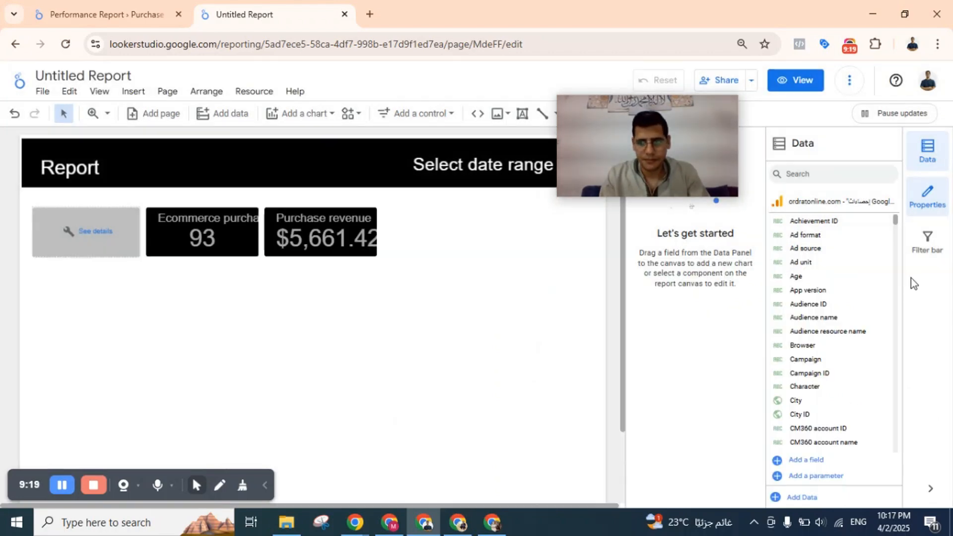
click(119, 235)
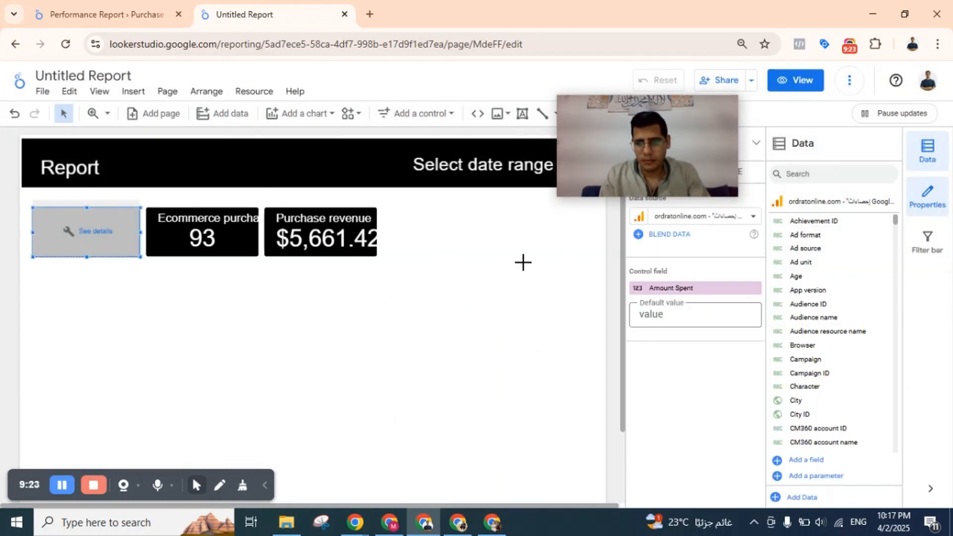
click(437, 212)
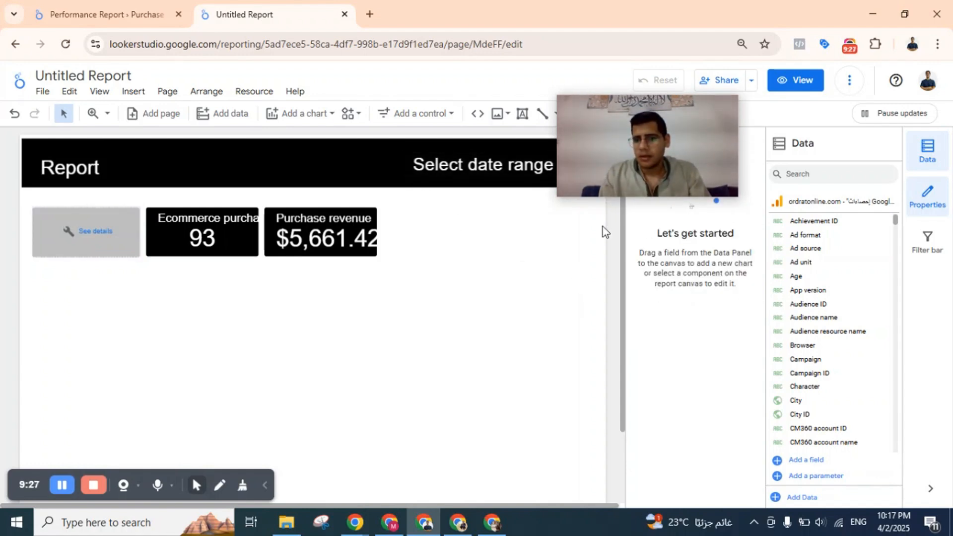
drag(641, 157, 784, 149)
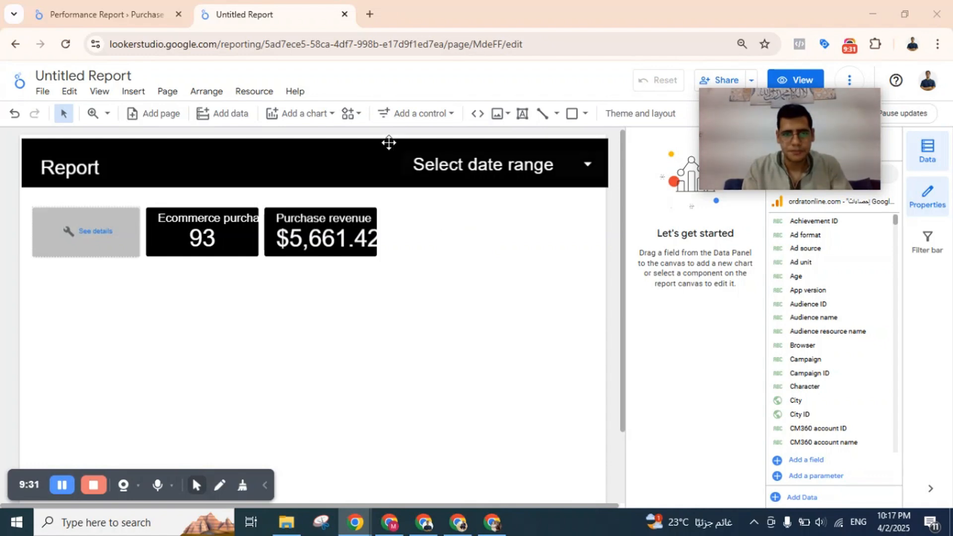
Duplicate the Ecommerce purchases scorecard and place the copy in the free space to the right of Purchase revenue.
click(225, 236)
scroll(225, 234, down, 2)
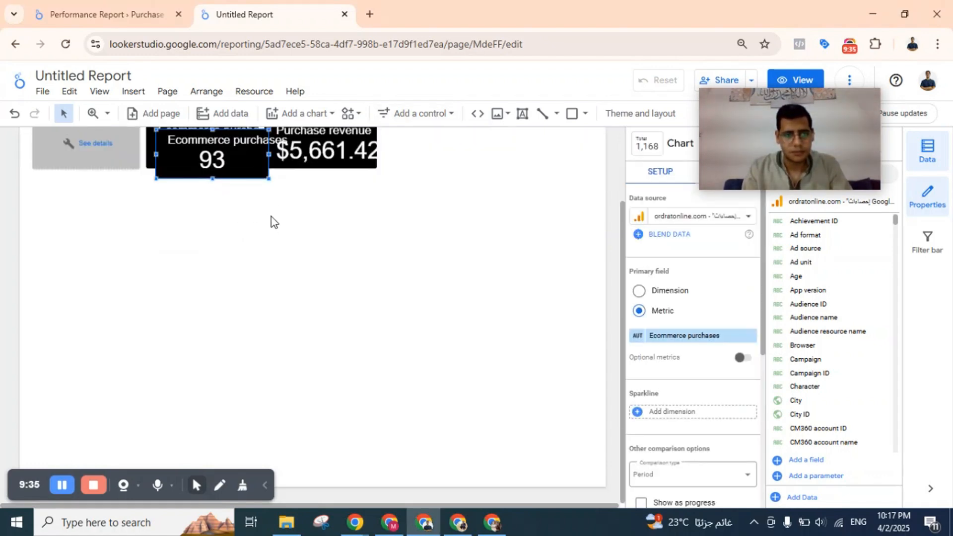
scroll(271, 218, up, 2)
drag(217, 247, 471, 233)
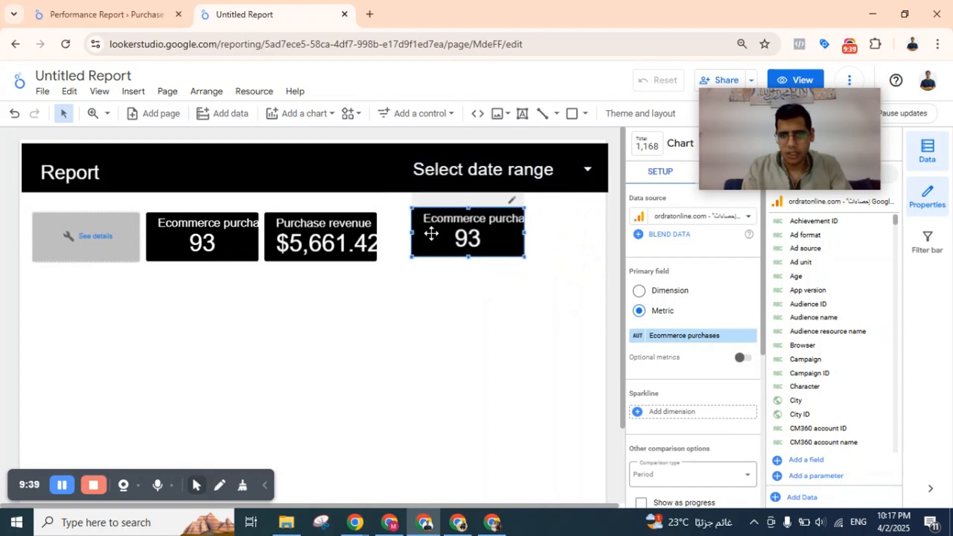
Change the copied scorecard's metric to ROAS and move the scorecard slightly down.
click(673, 336)
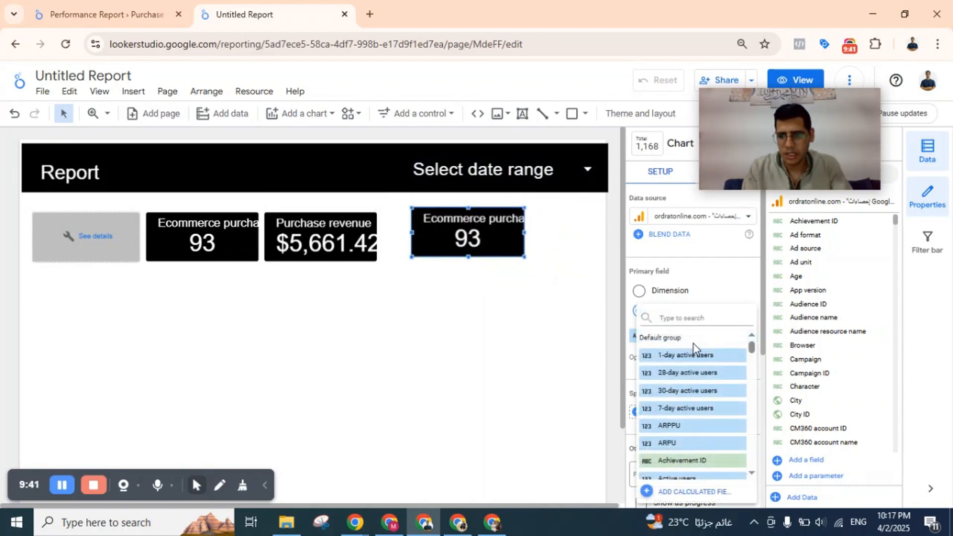
text(roas)
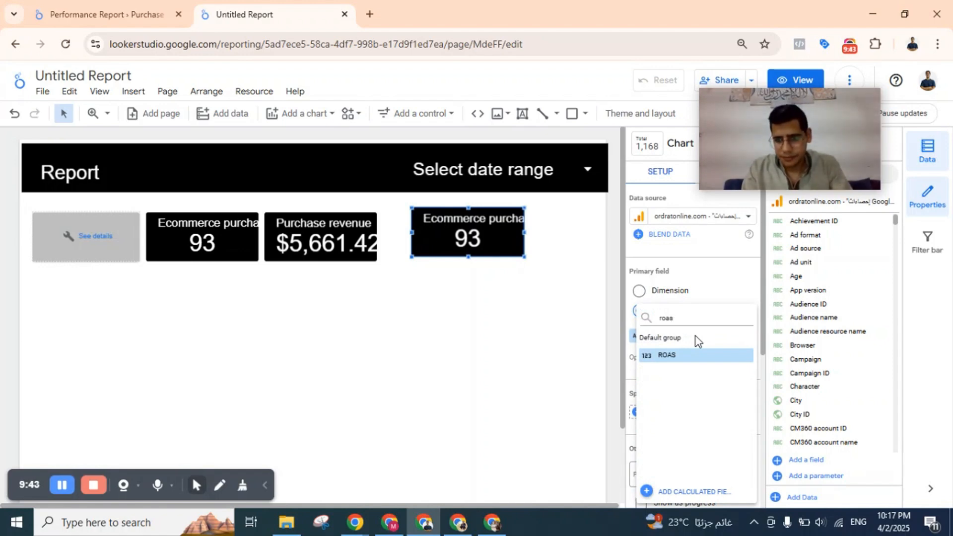
click(677, 356)
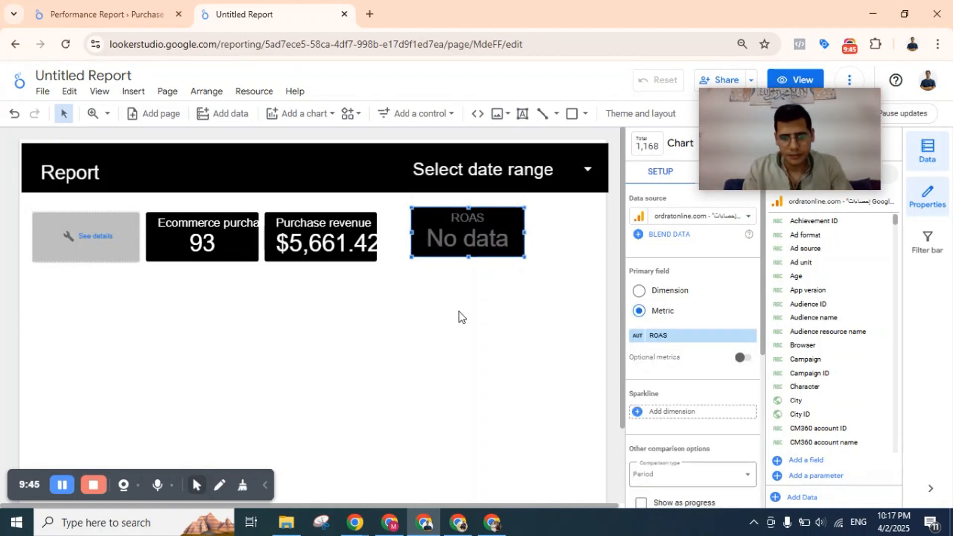
drag(475, 232, 478, 242)
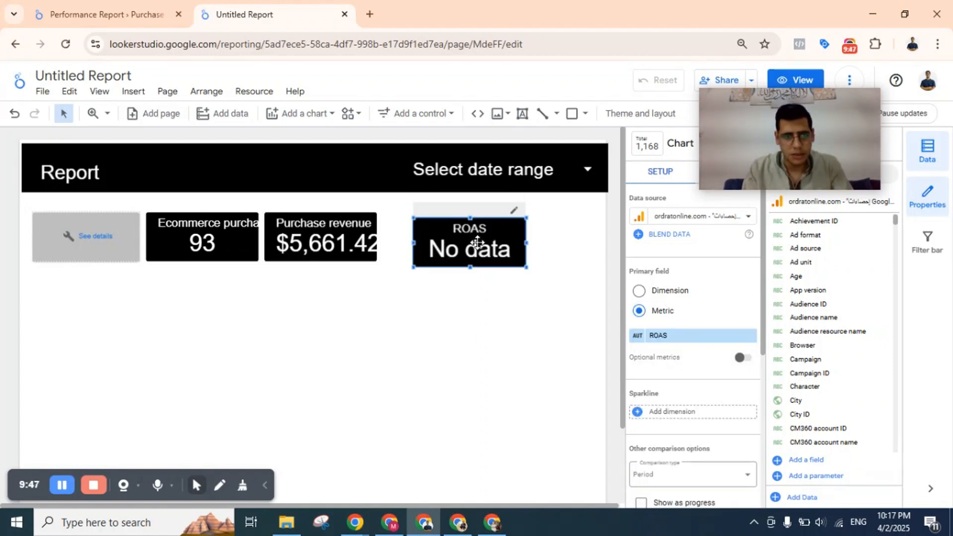
Widen the Amount Spent box slightly until its right edge reaches the Ecommerce purchases scorecard.
click(111, 247)
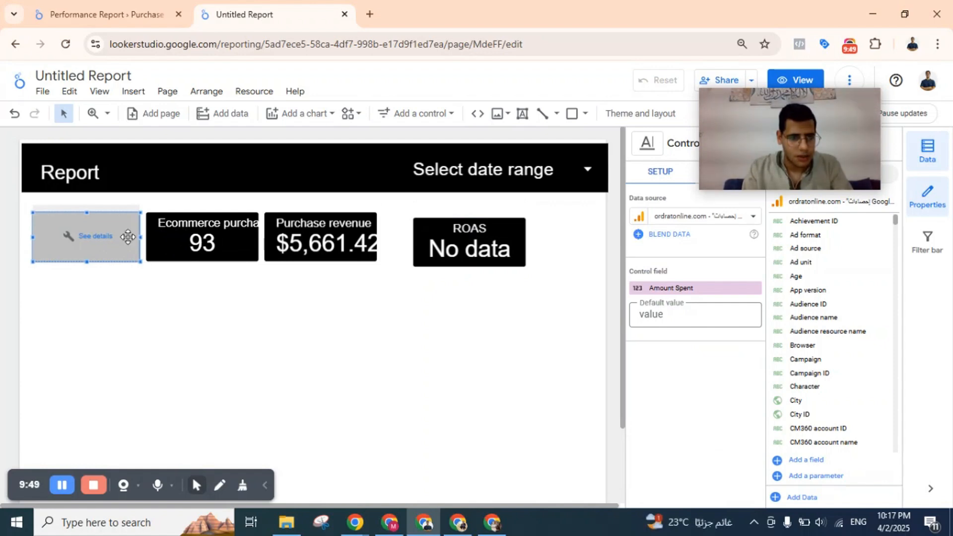
drag(139, 238, 151, 237)
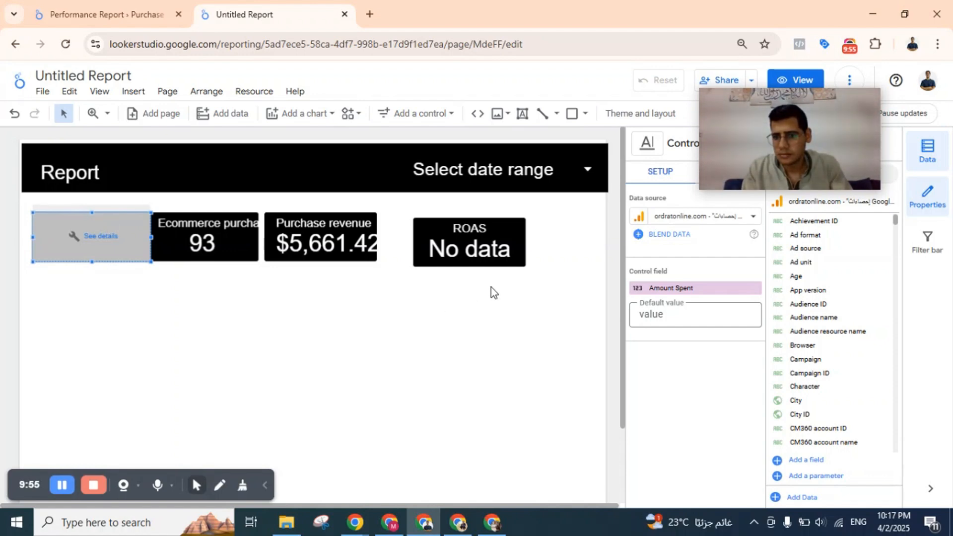
Check the ROAS scorecard's metric settings, including its data type and display format, without changing them.
click(454, 267)
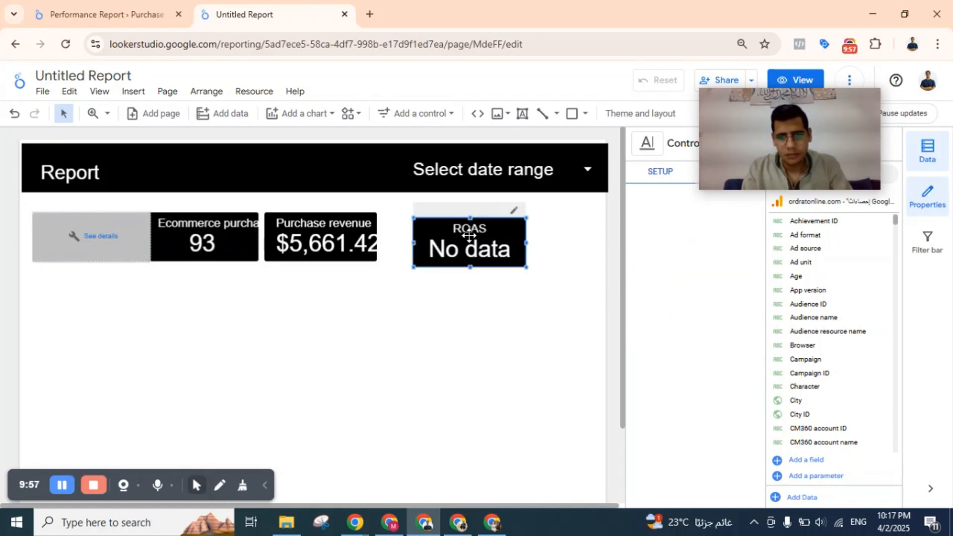
click(667, 337)
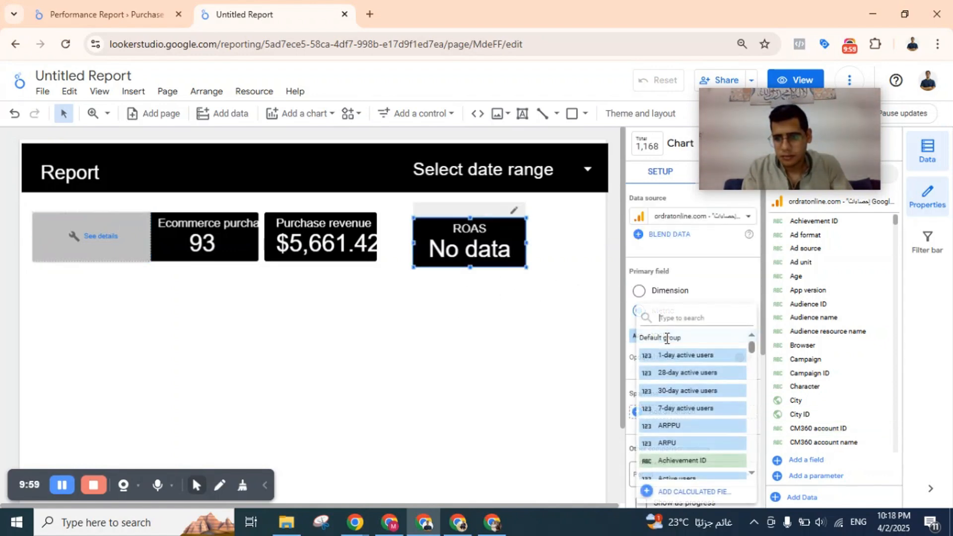
click(574, 345)
click(637, 338)
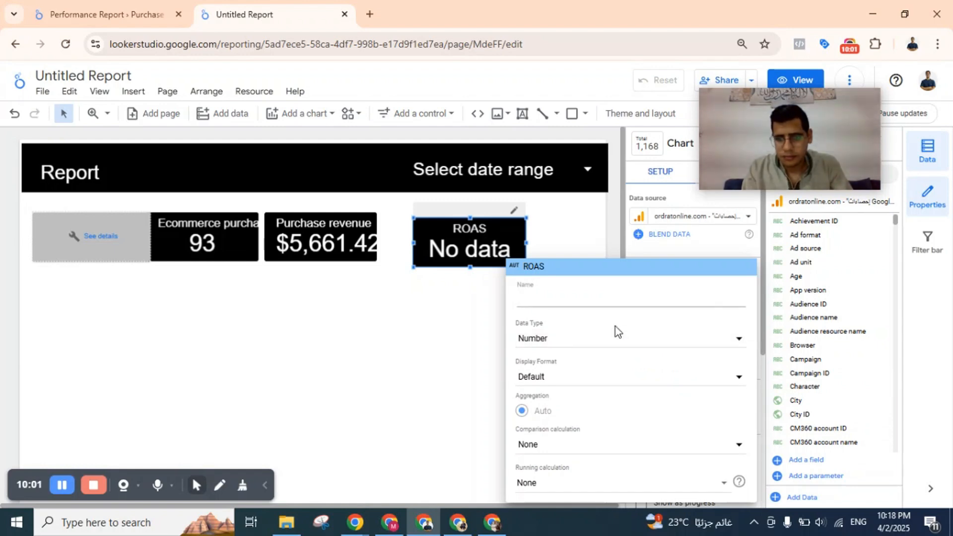
click(430, 350)
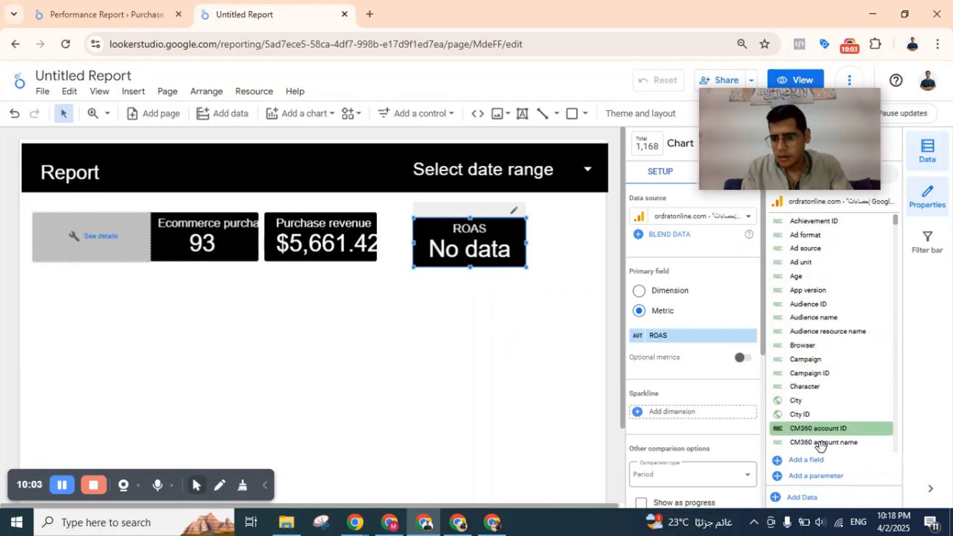
Search the data source fields for roas and review the formula of the ROAS calculated field.
drag(825, 199, 776, 208)
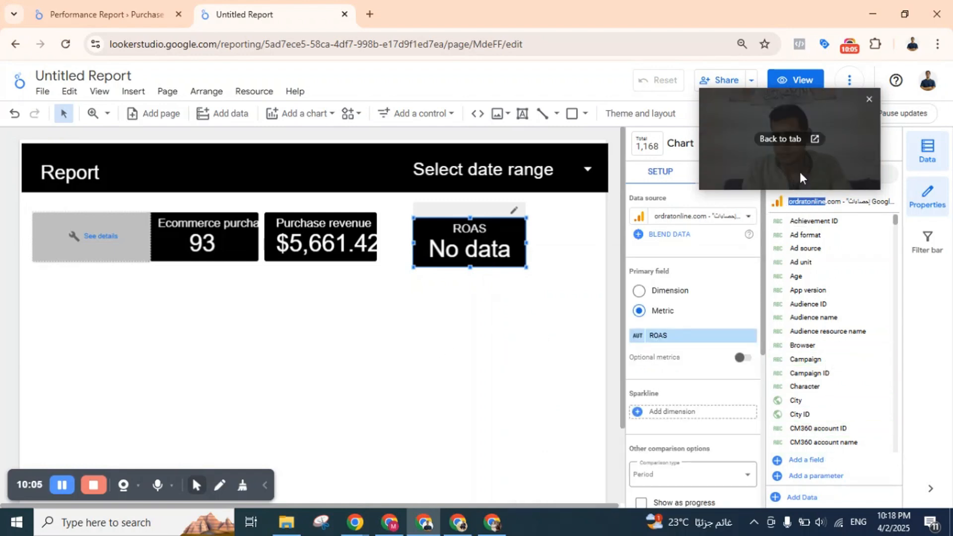
drag(802, 169, 625, 363)
click(815, 175)
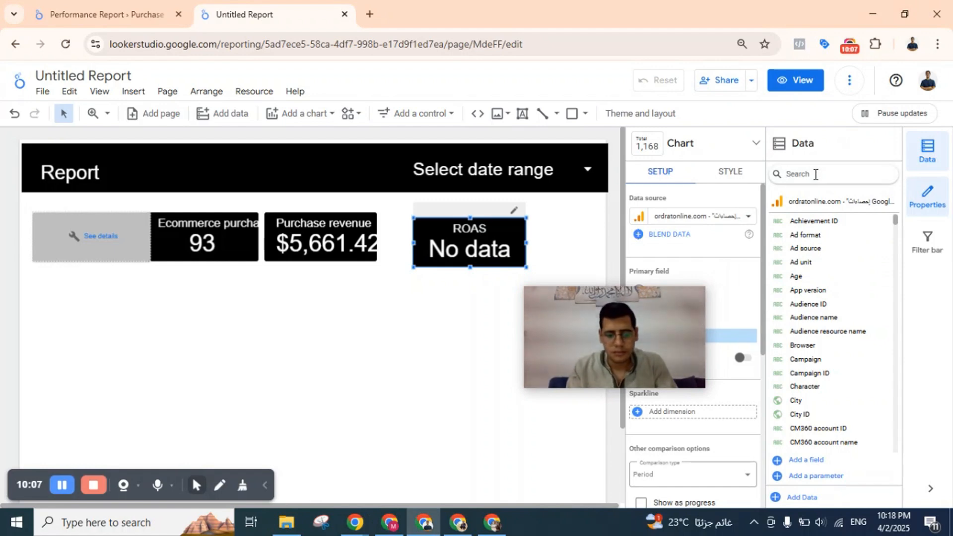
text(roas)
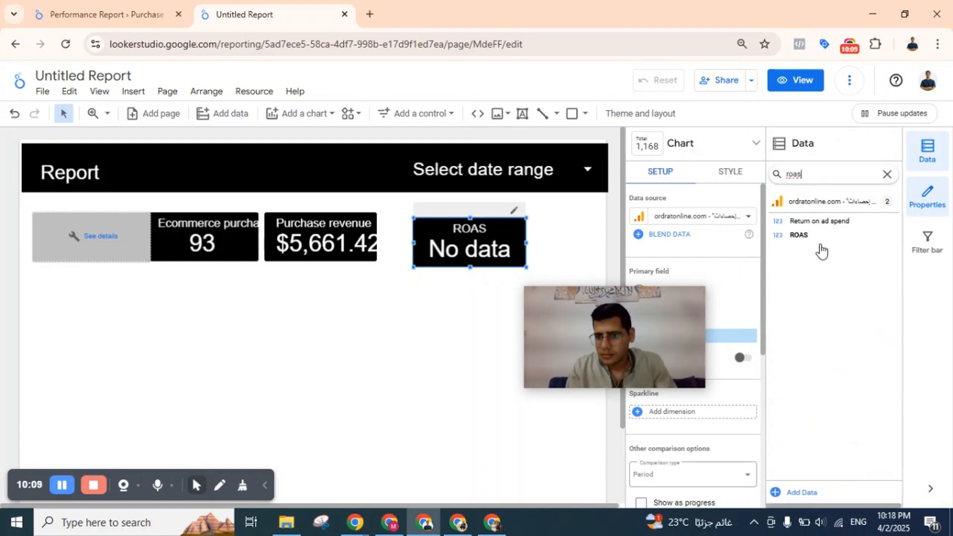
click(777, 236)
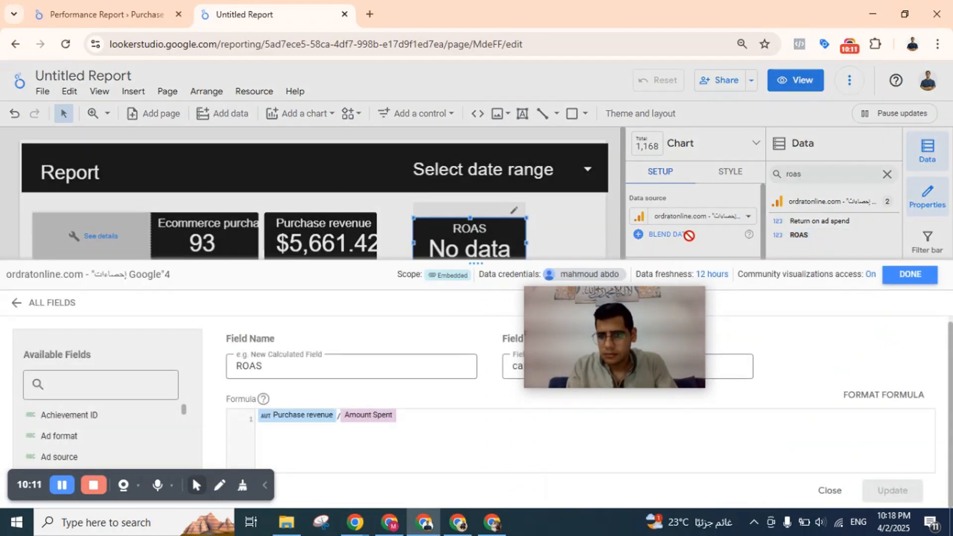
drag(606, 336, 606, 175)
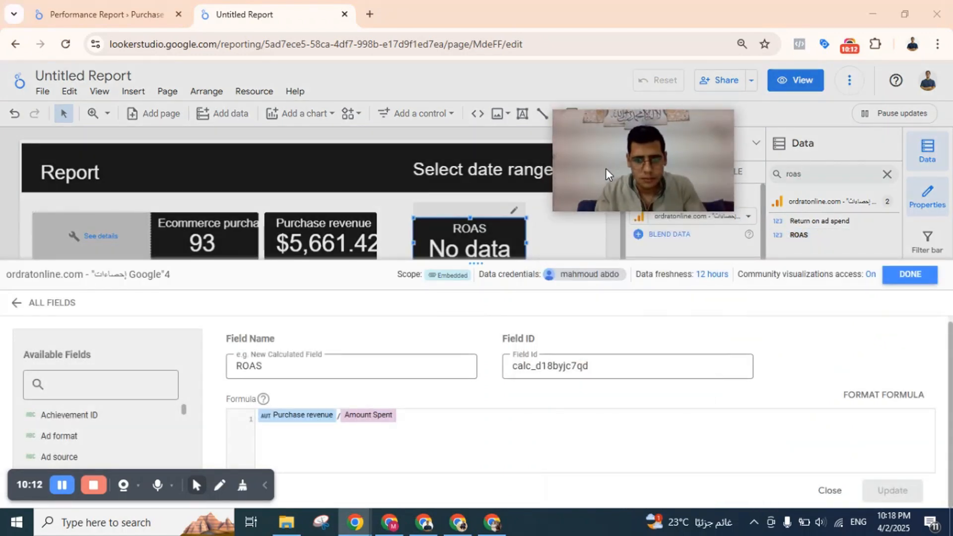
click(350, 443)
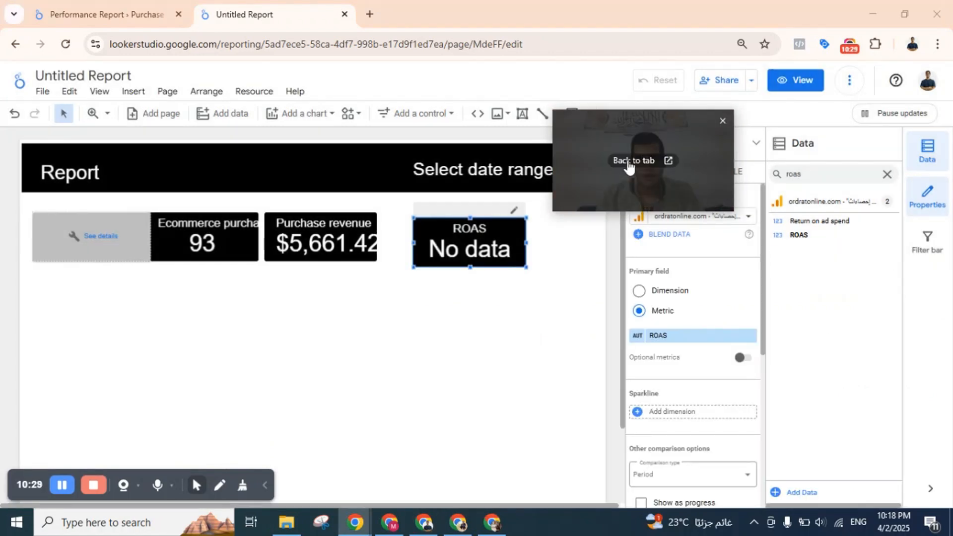
Set the report's date range control to a fixed range from Jan 1, 2025 to Apr 2, 2025.
drag(678, 148, 918, 174)
click(577, 175)
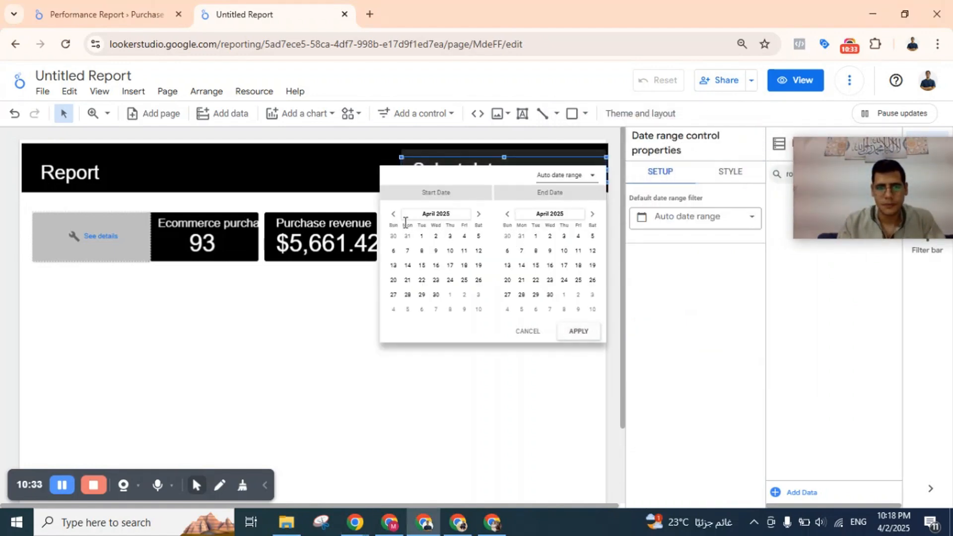
double_click(393, 214)
click(393, 214)
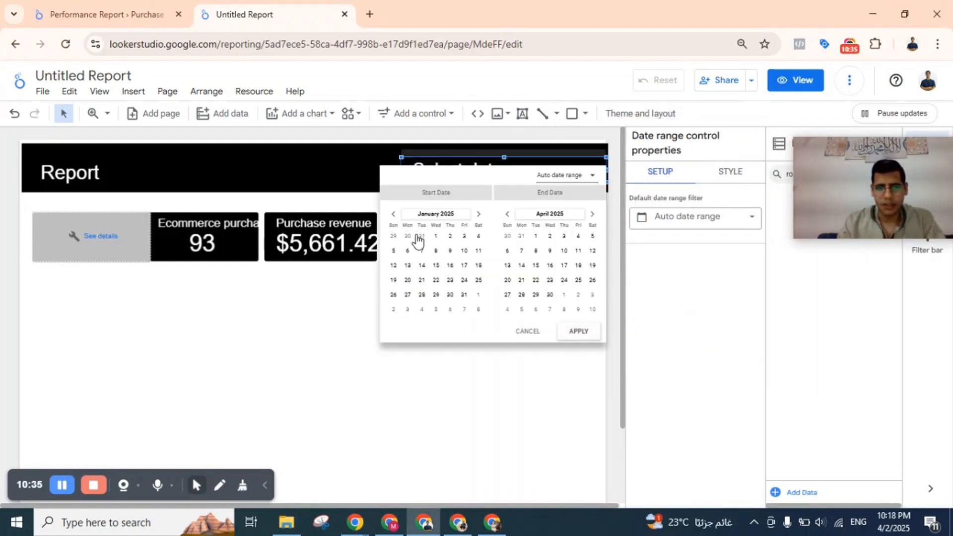
click(436, 236)
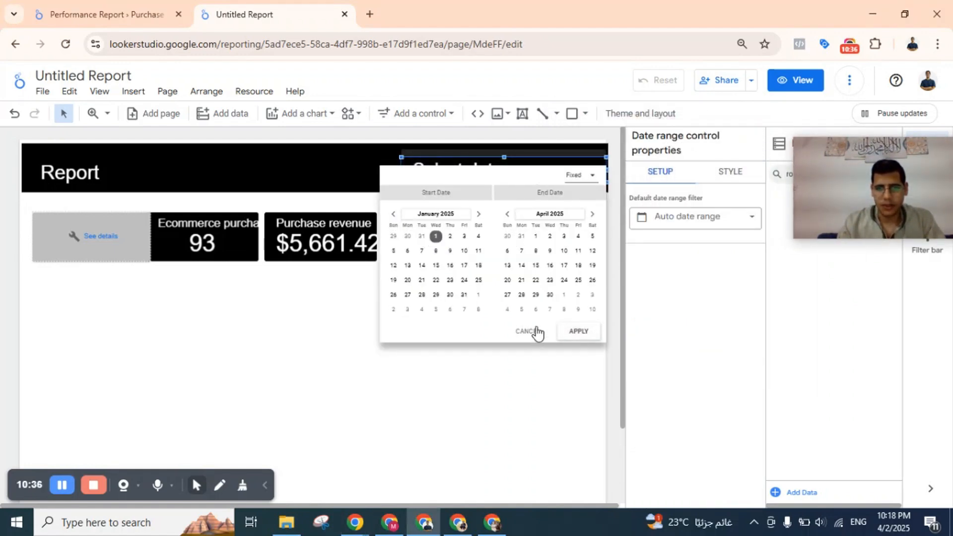
click(549, 236)
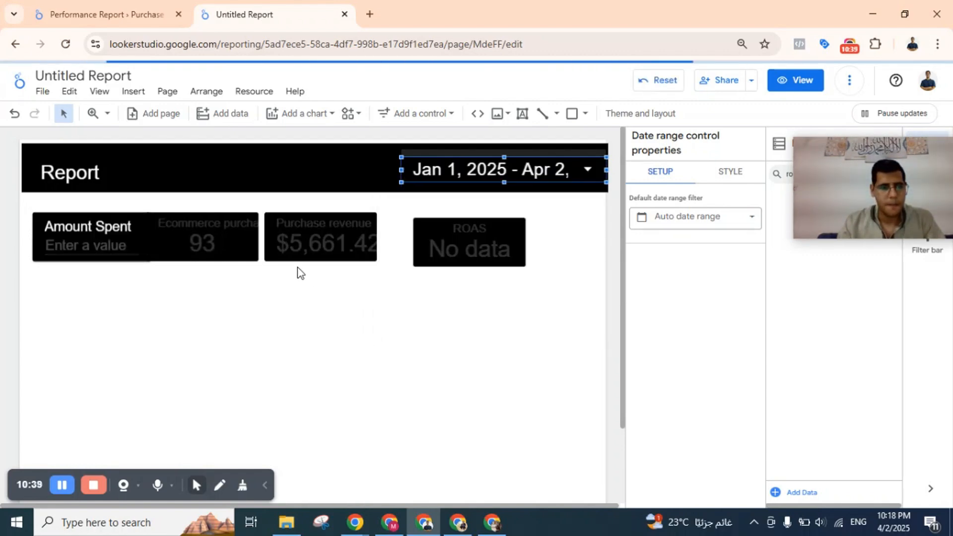
Shift the three scorecards right to leave a gap beside the Amount Spent box, and bring ROAS closer to Purchase revenue.
drag(212, 318, 462, 243)
drag(317, 243, 349, 243)
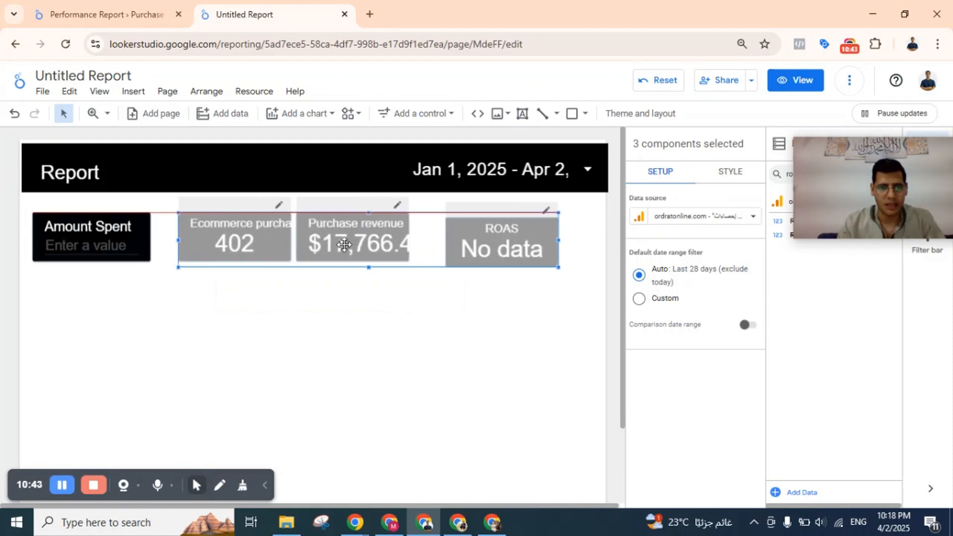
click(349, 243)
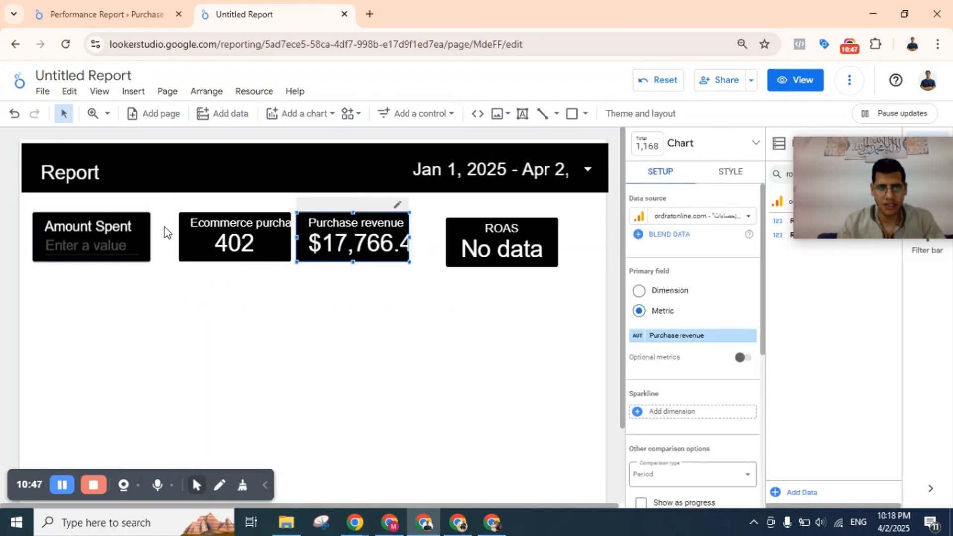
click(236, 317)
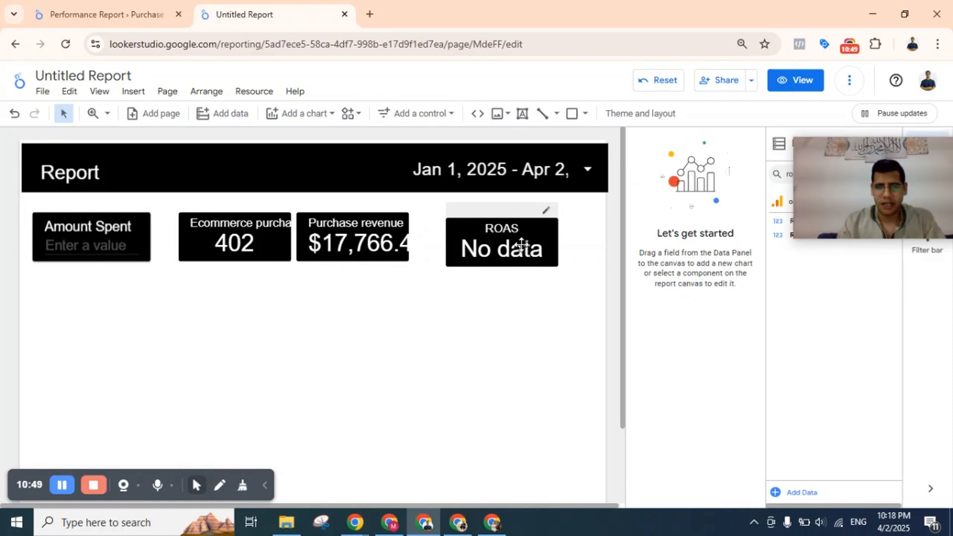
drag(522, 243, 505, 241)
click(128, 247)
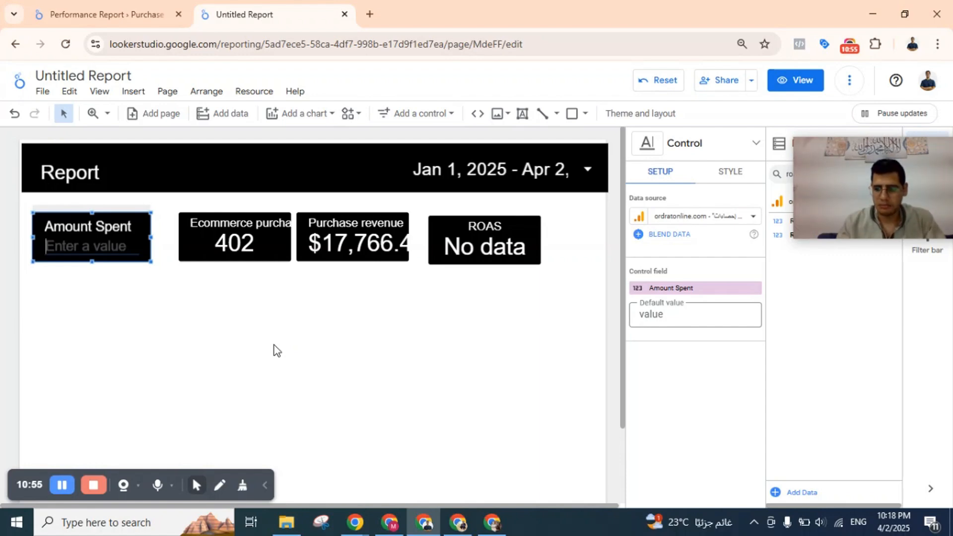
text(17766.4)
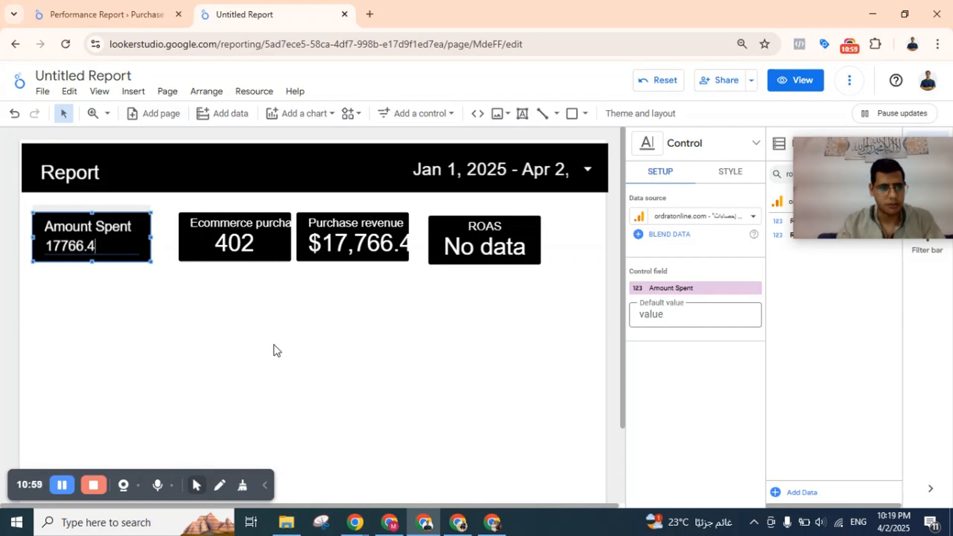
key(ctrl+a)
key(BackSpace)
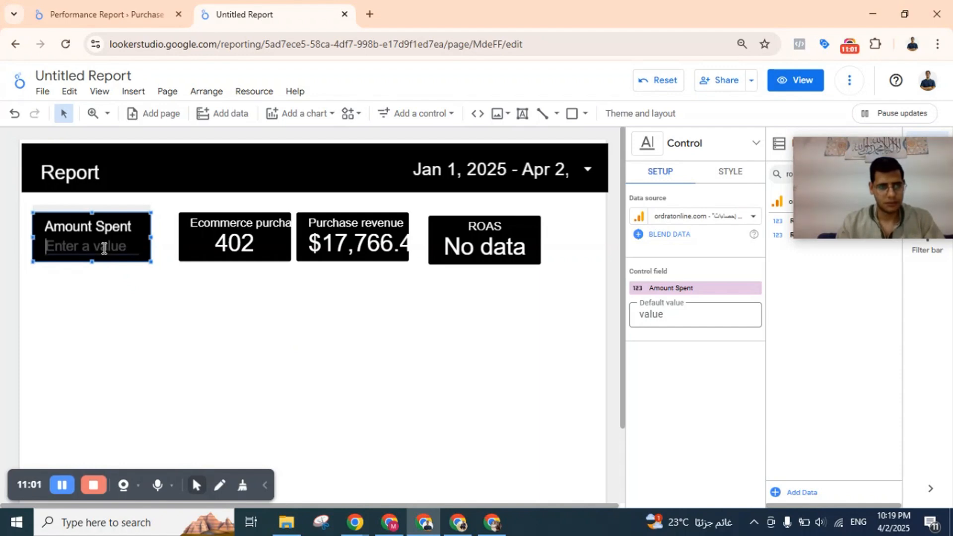
text(17766.4)
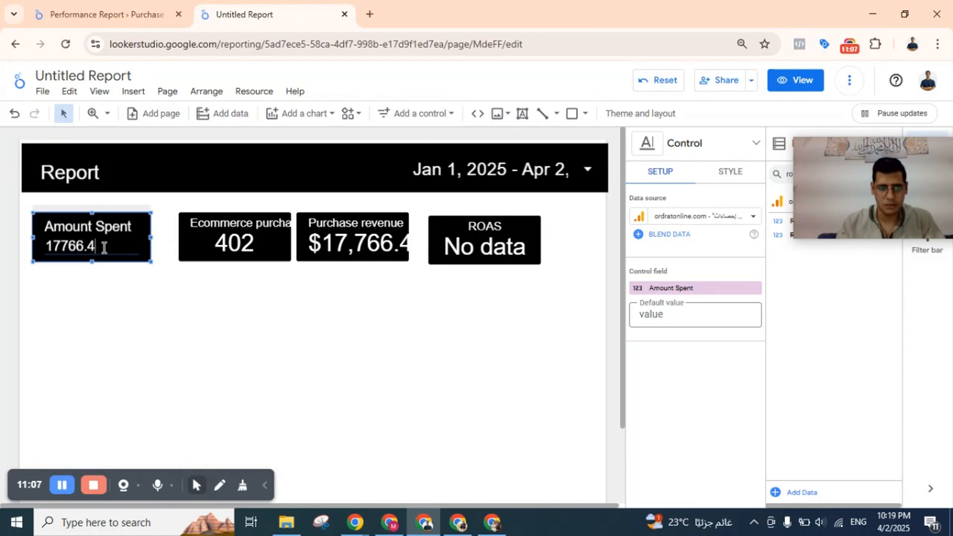
key(ctrl+a)
key(BackSpace)
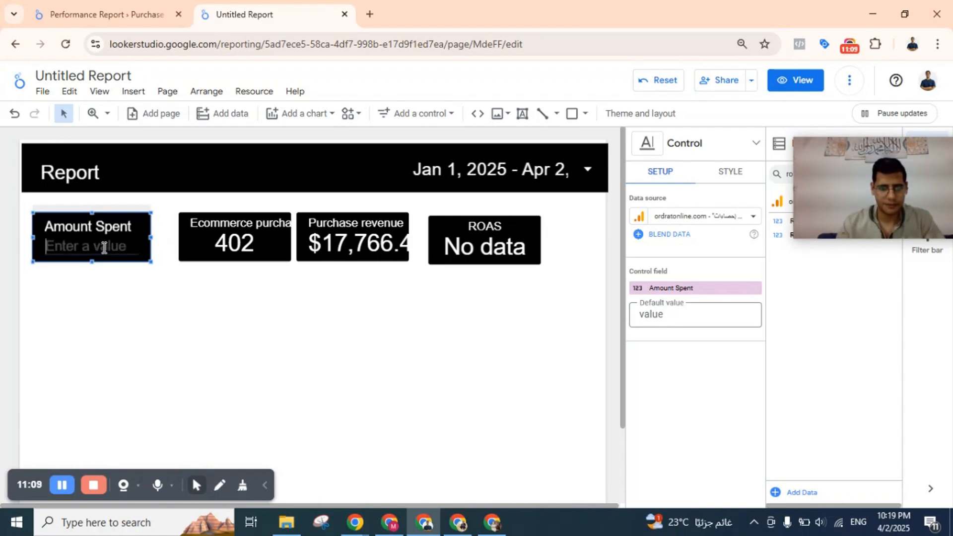
Enter 500 as the Amount Spent value and nudge the input box slightly closer to the scorecards.
text(500)
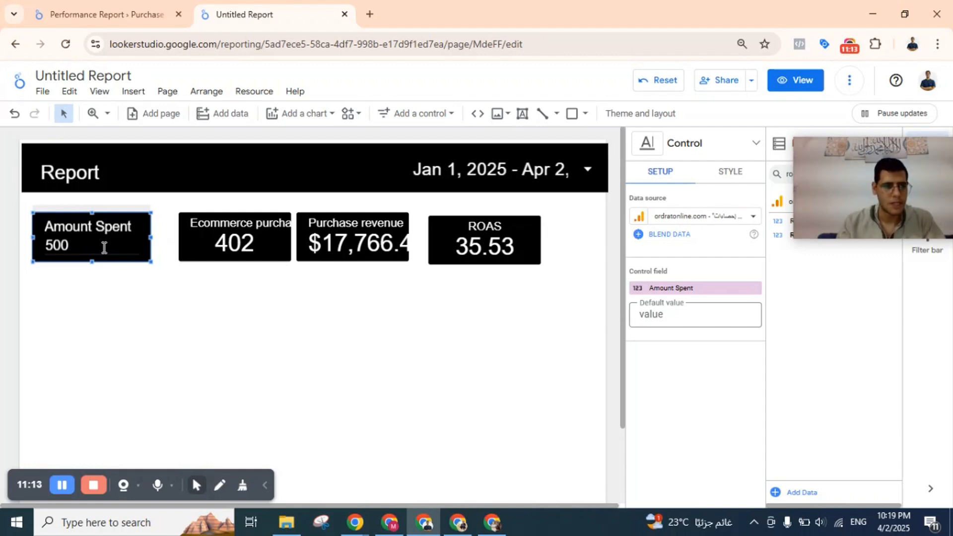
mouse_move(104, 247)
mouse_down()
mouse_move(49, 246)
mouse_move(112, 245)
mouse_up()
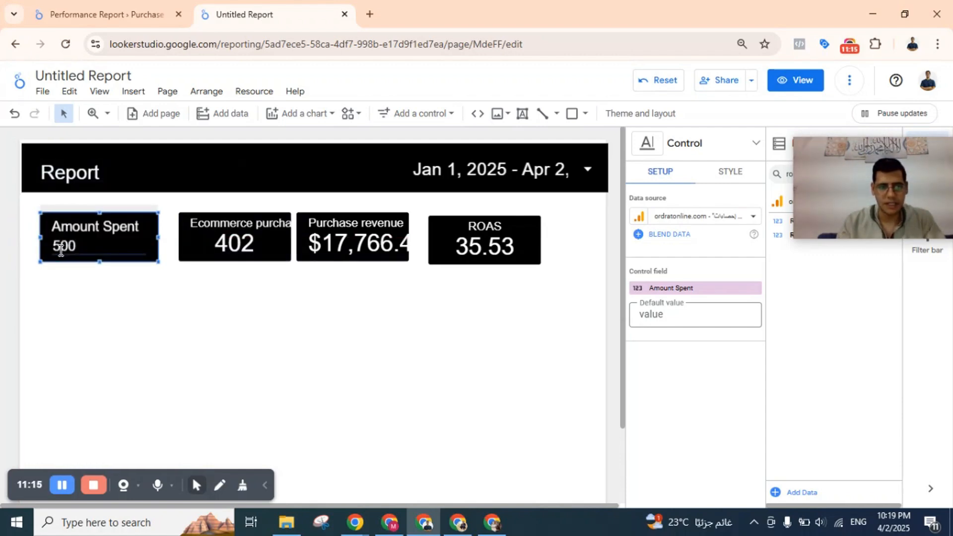
Replace the Amount Spent value with 10000 to recalculate ROAS.
double_click(60, 247)
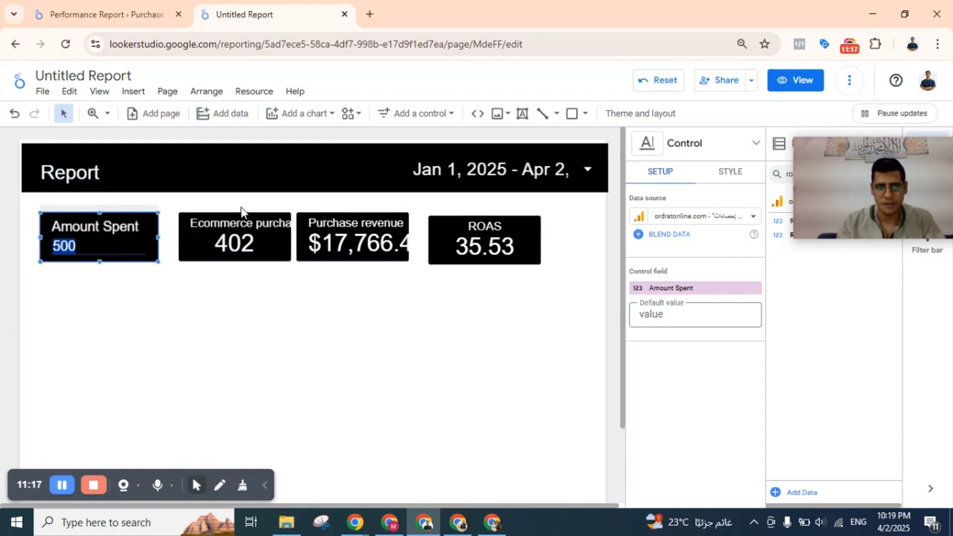
text(100)
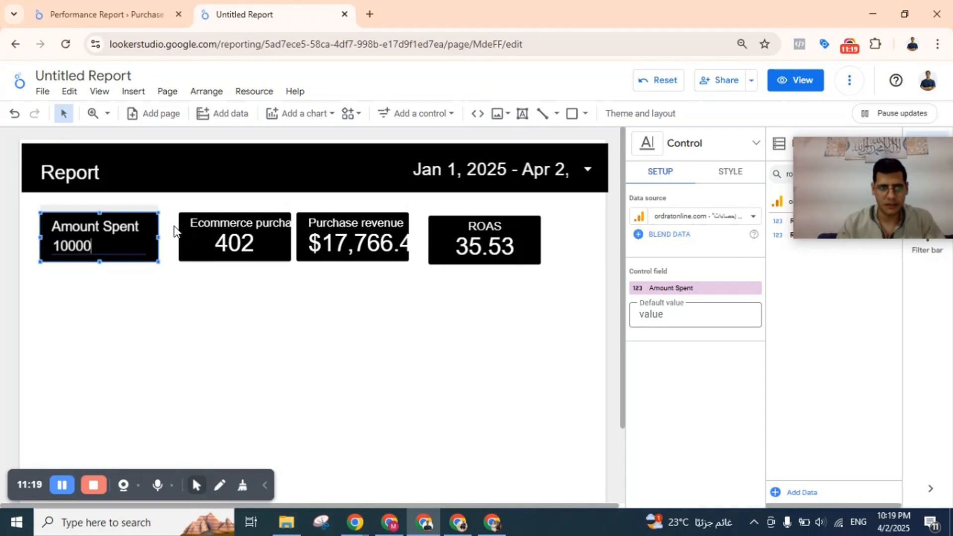
key(Return)
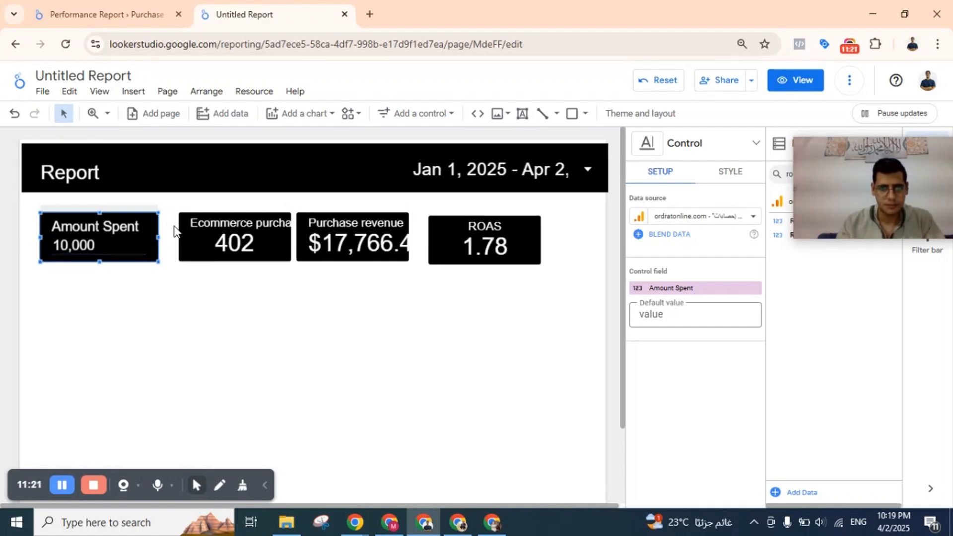
Set the Amount Spent value to 160,000 and raise the ROAS scorecard level with the other scorecards.
double_click(86, 247)
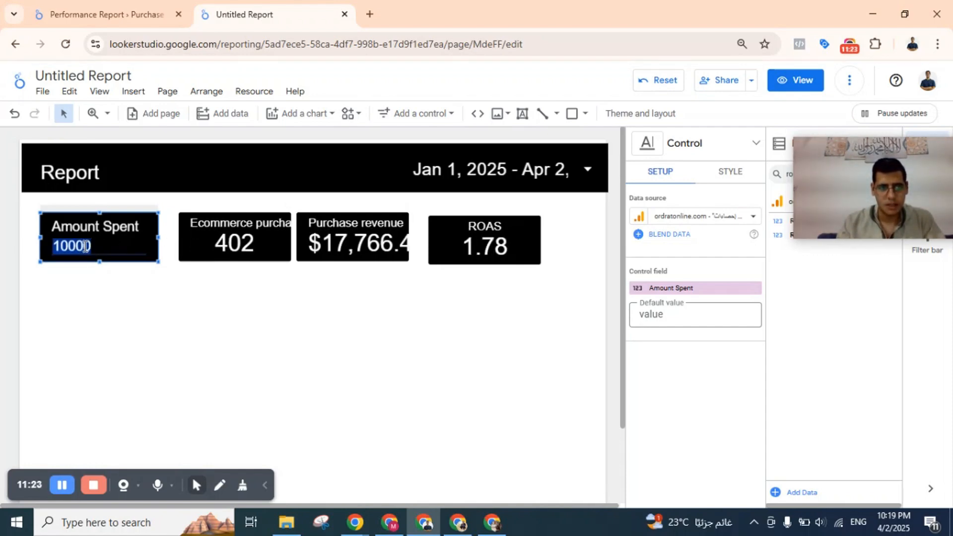
text(160)
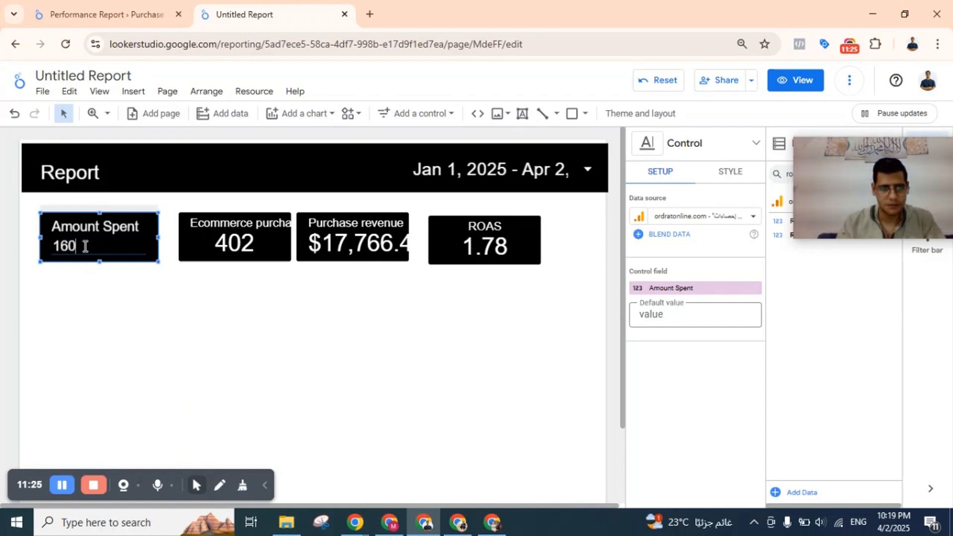
text(,00)
key(Return)
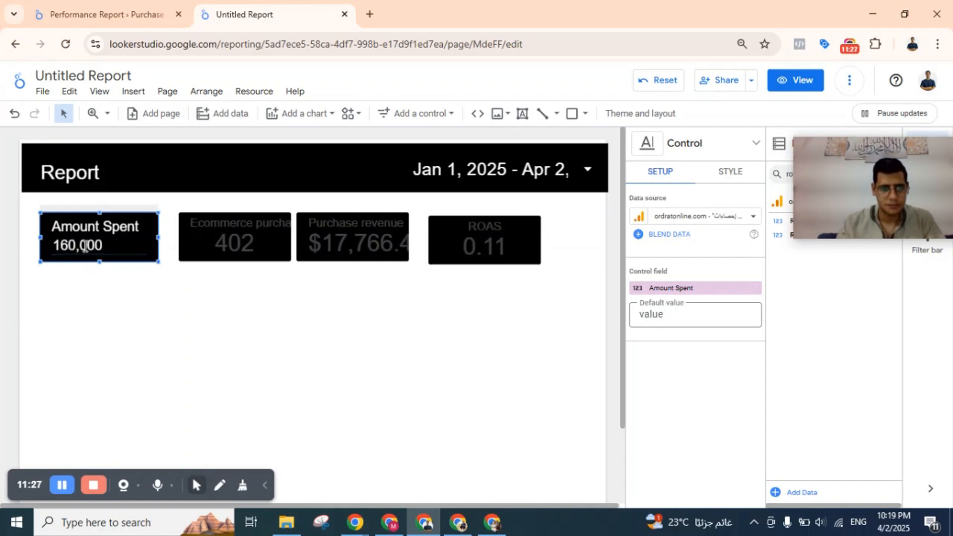
click(86, 246)
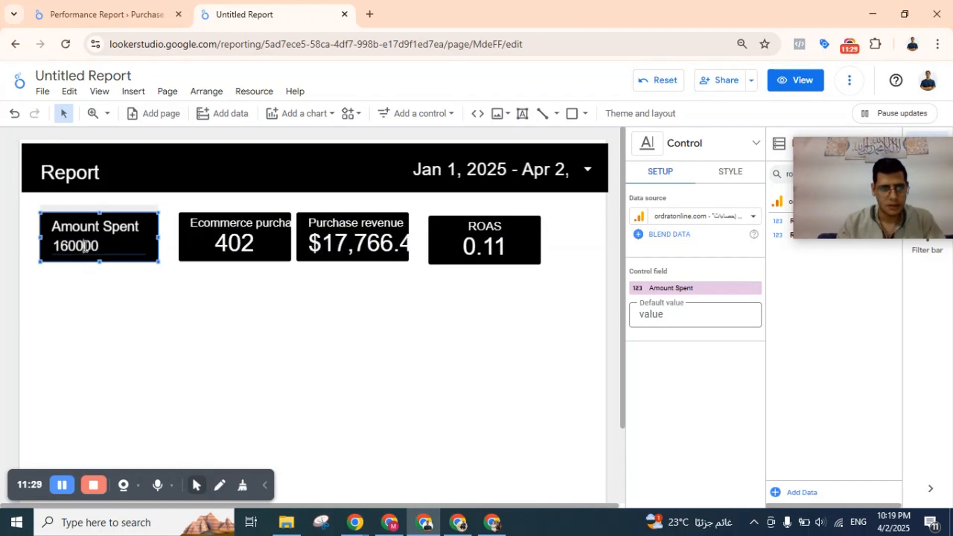
click(134, 277)
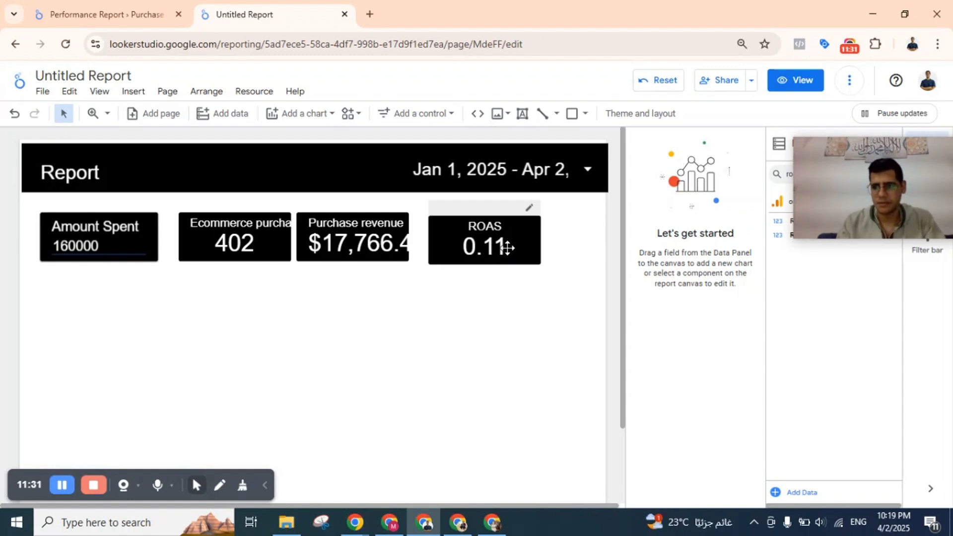
drag(501, 255, 502, 235)
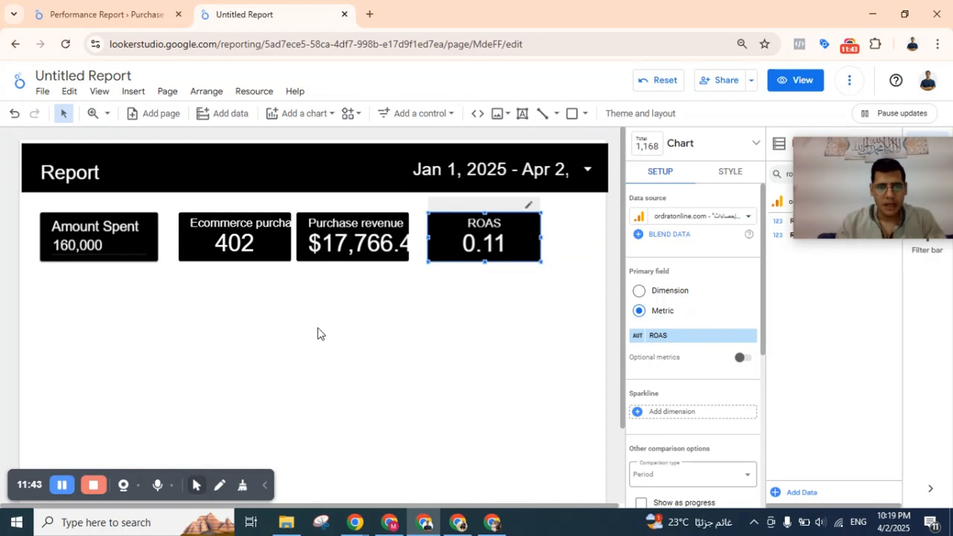
Add a drop-down list control below the Amount Spent box and set its control field to Country.
click(119, 12)
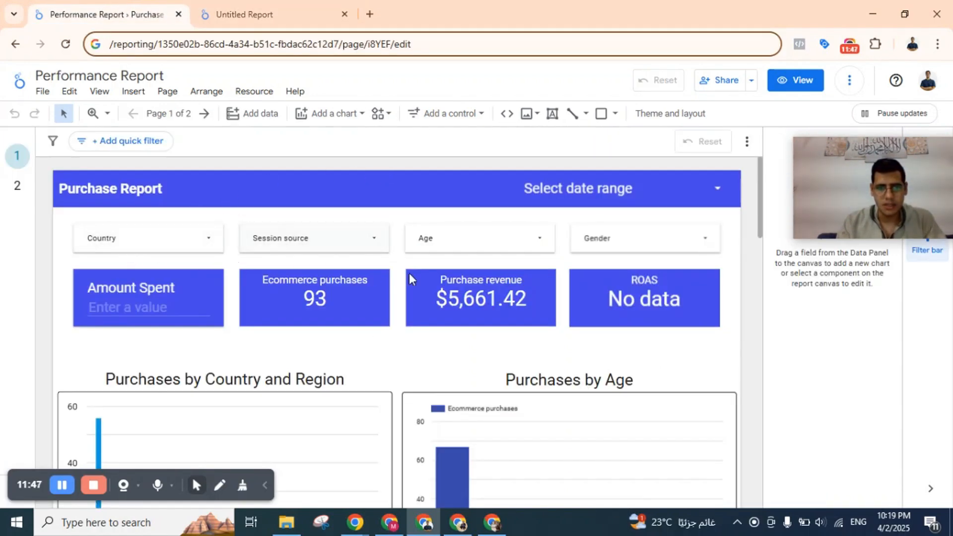
click(315, 20)
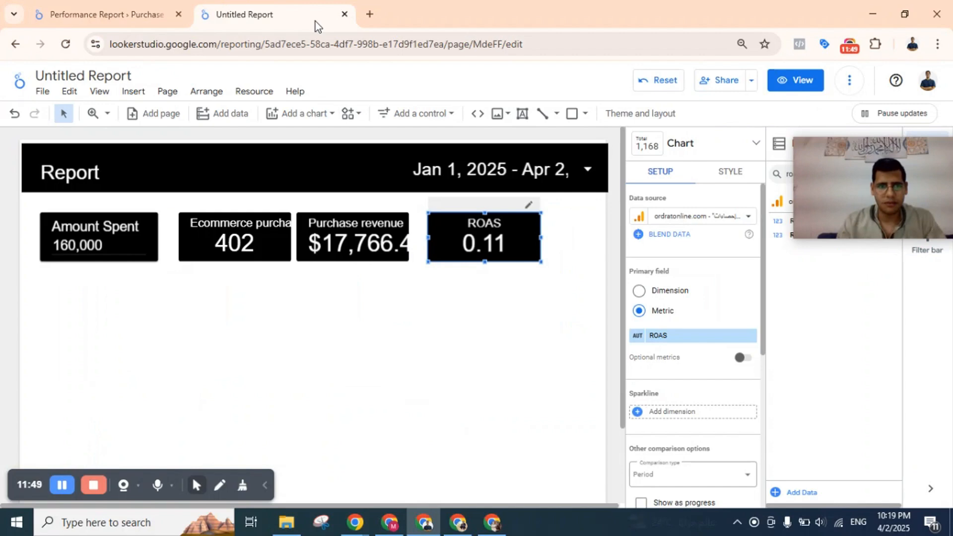
click(426, 114)
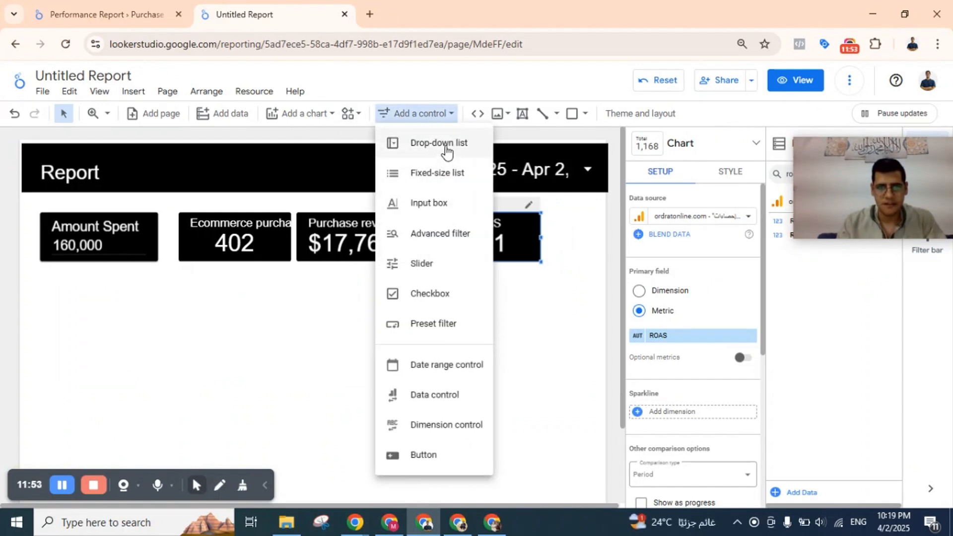
click(443, 145)
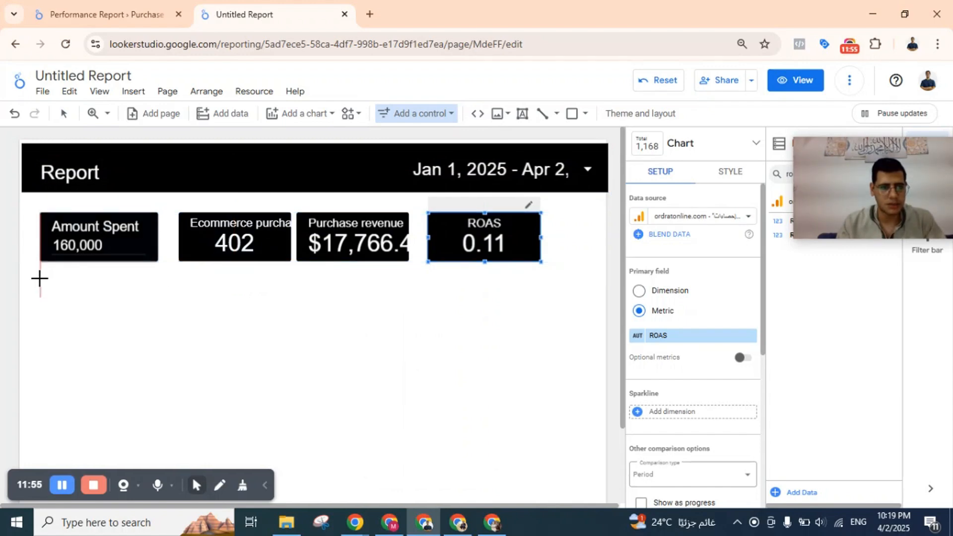
click(39, 277)
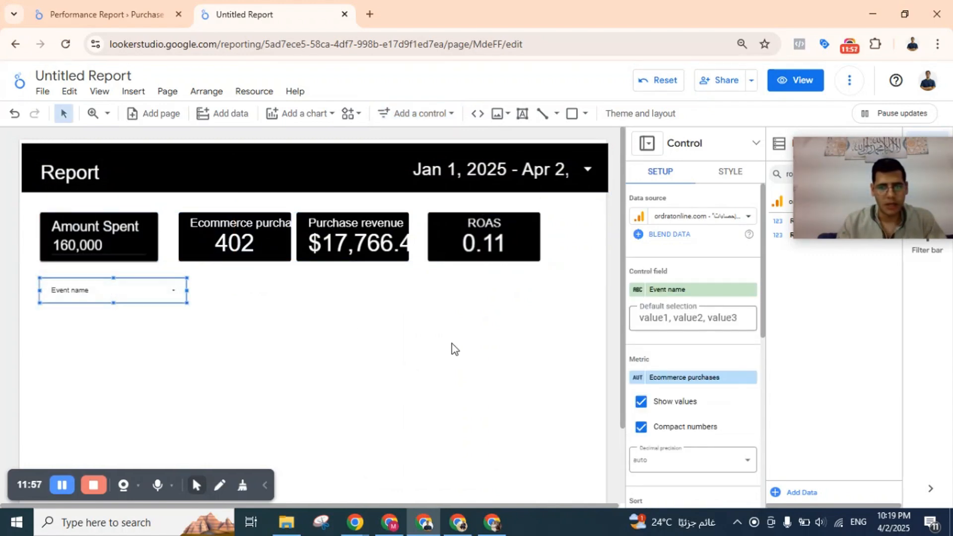
click(706, 293)
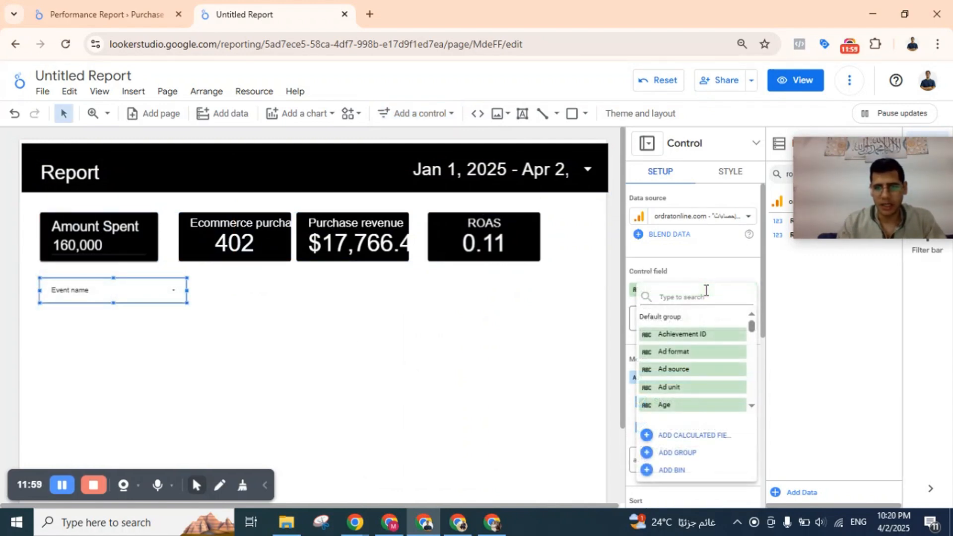
text(country)
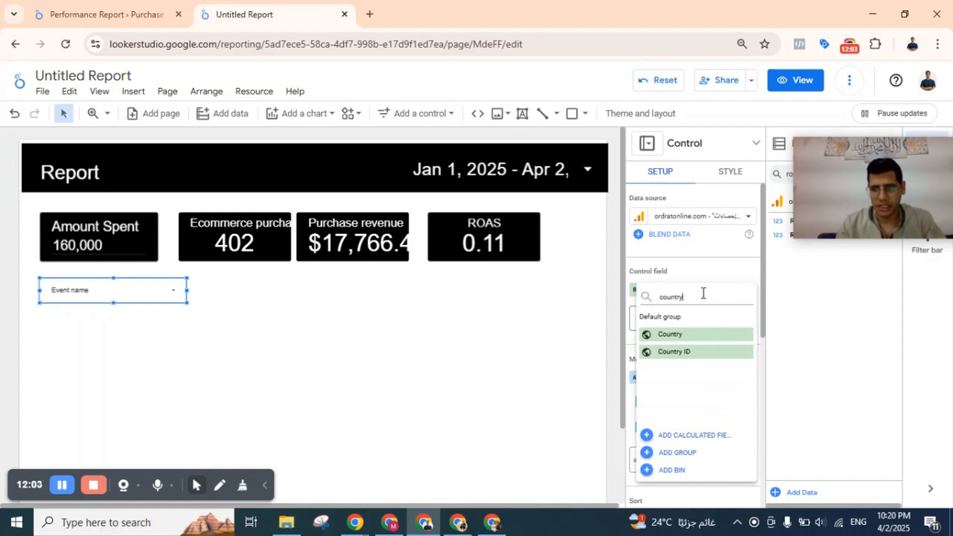
click(671, 333)
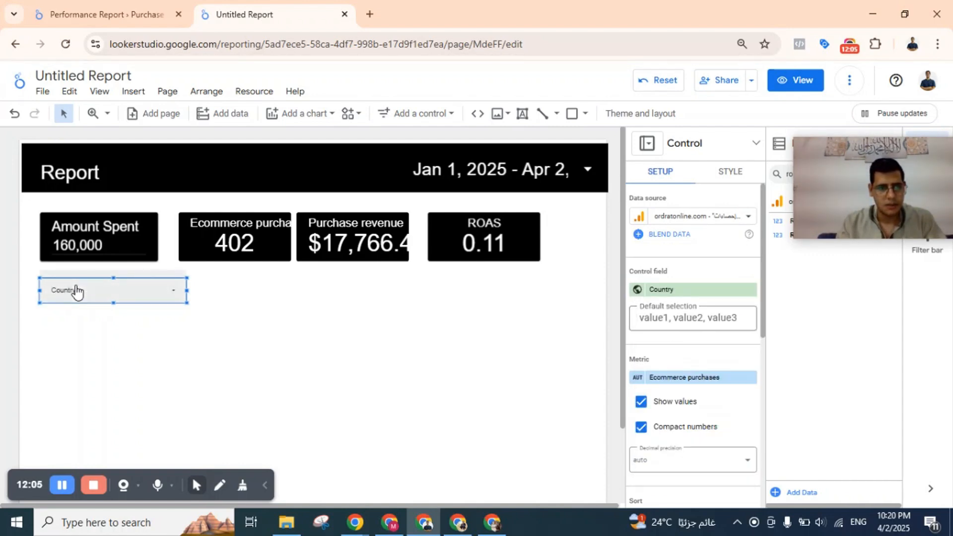
click(191, 326)
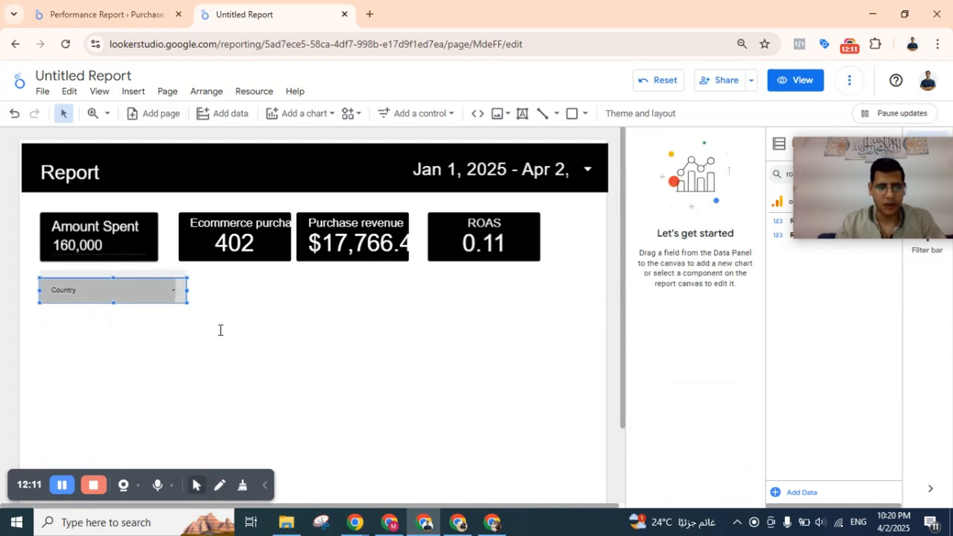
Check the charts in the Performance Report, and add a column chart below the Country drop-down in the Untitled Report.
scroll(222, 333, down, 2)
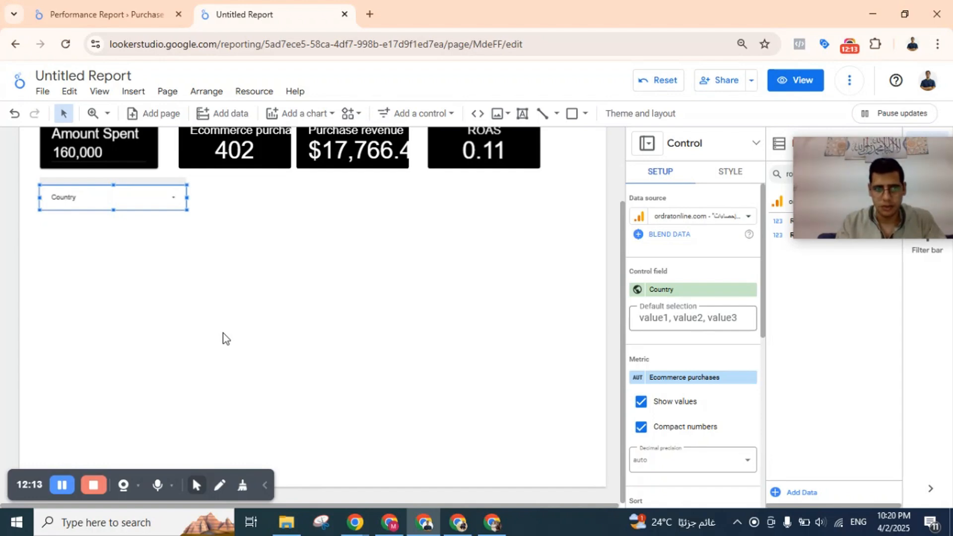
click(167, 248)
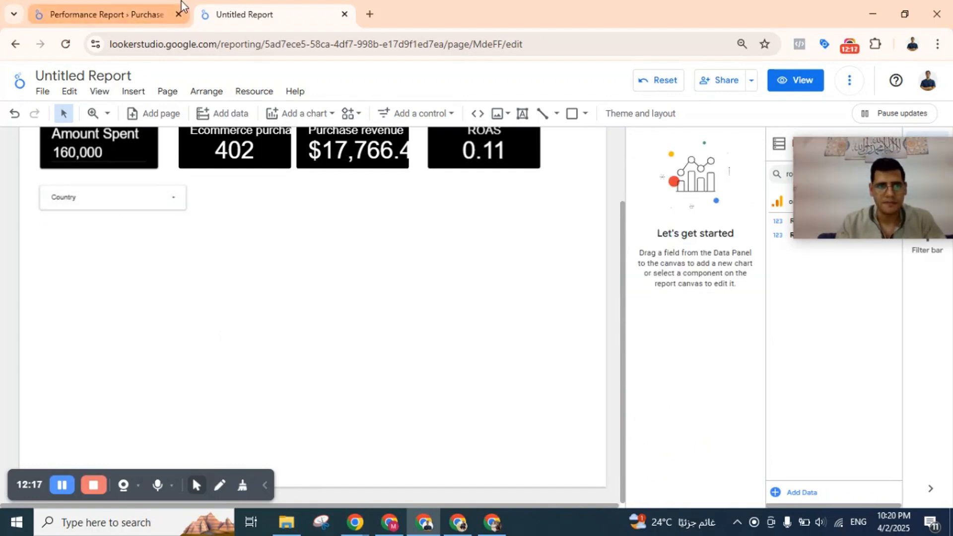
click(135, 7)
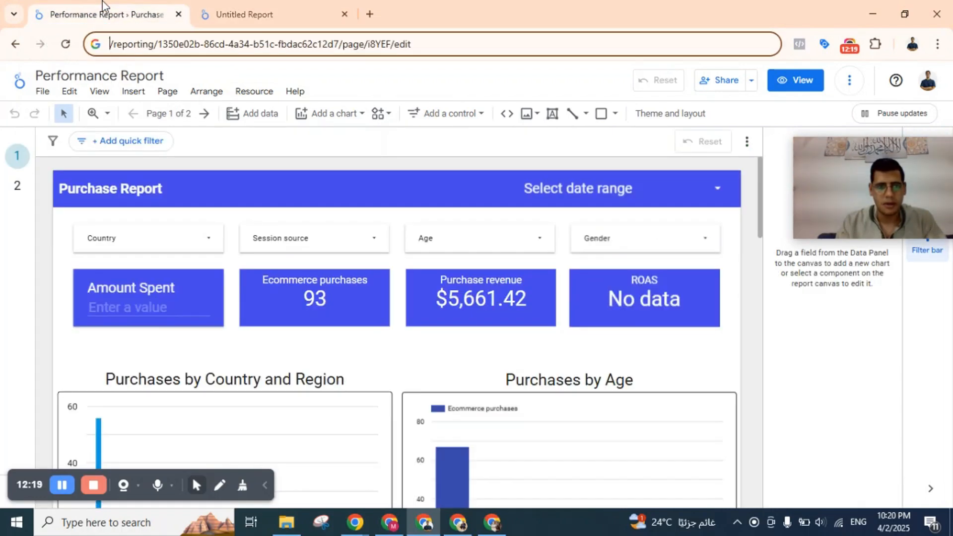
scroll(342, 286, down, 3)
scroll(342, 287, down, 2)
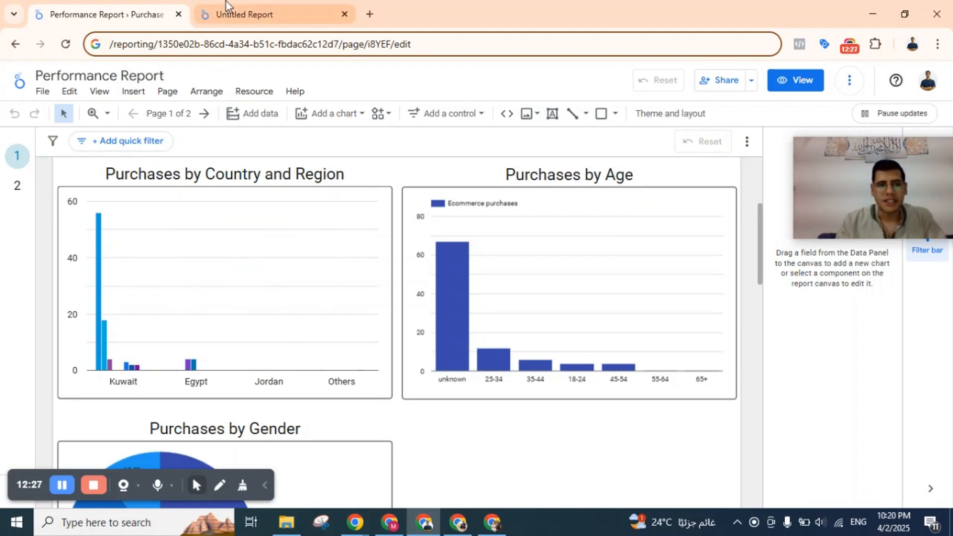
click(251, 13)
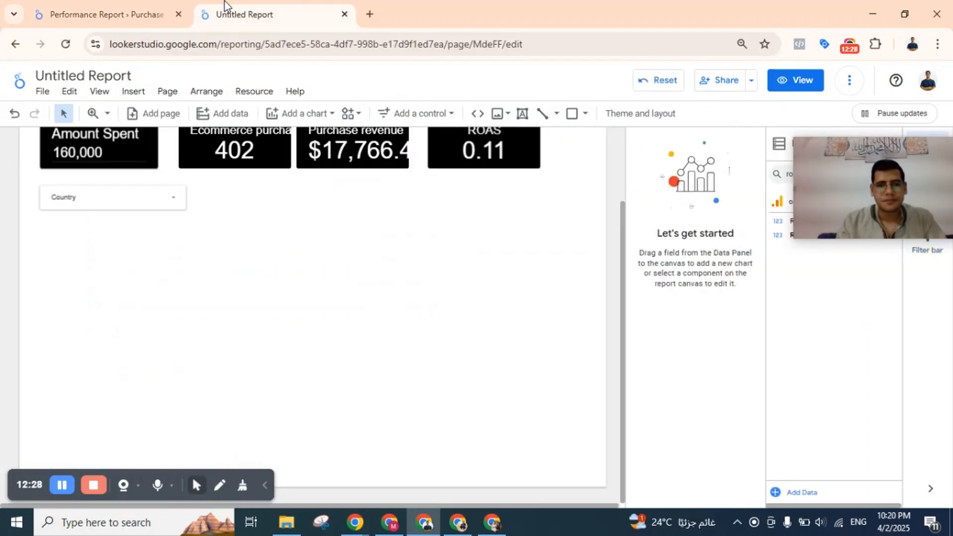
click(283, 123)
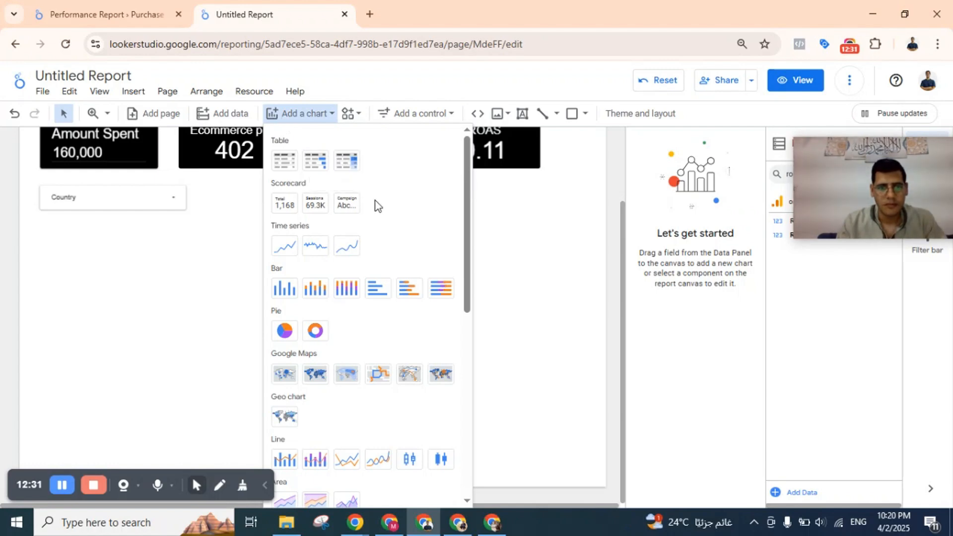
scroll(366, 237, down, 1)
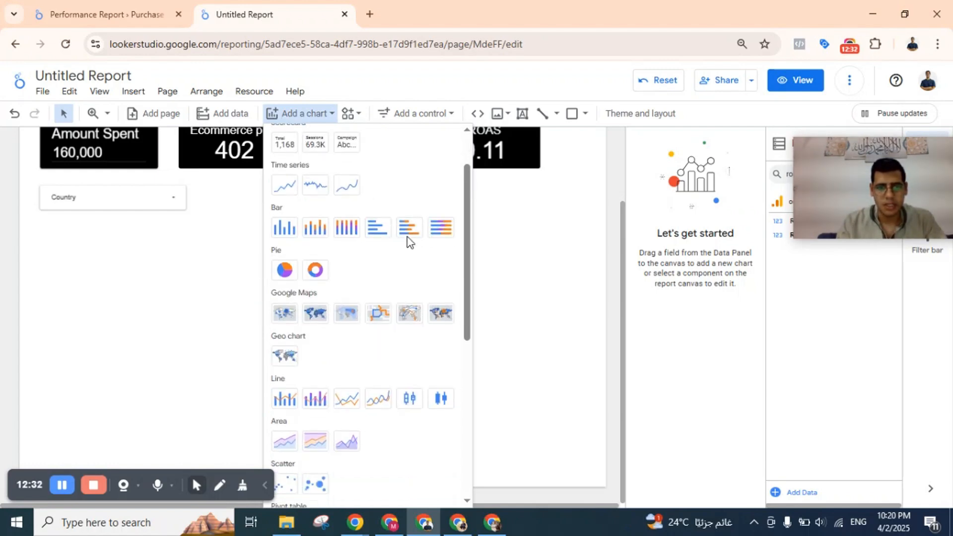
click(284, 226)
key(Escape)
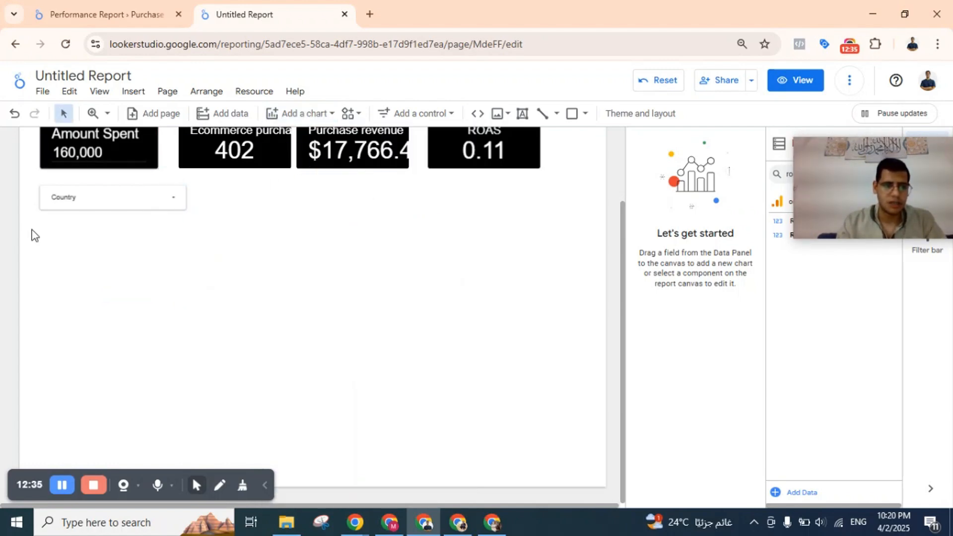
click(54, 224)
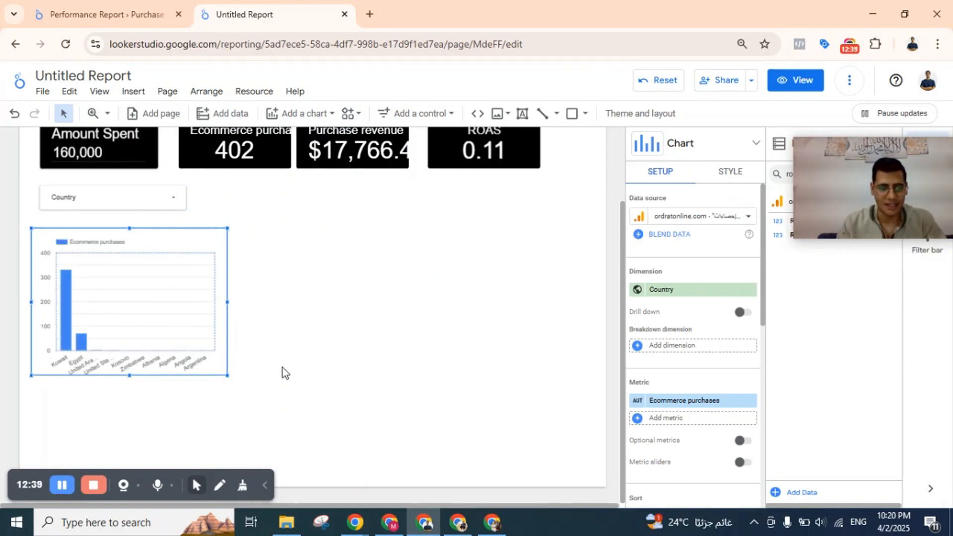
Enlarge the column chart to more than twice its width and slightly taller, extending it beneath the ROAS scorecard.
click(232, 381)
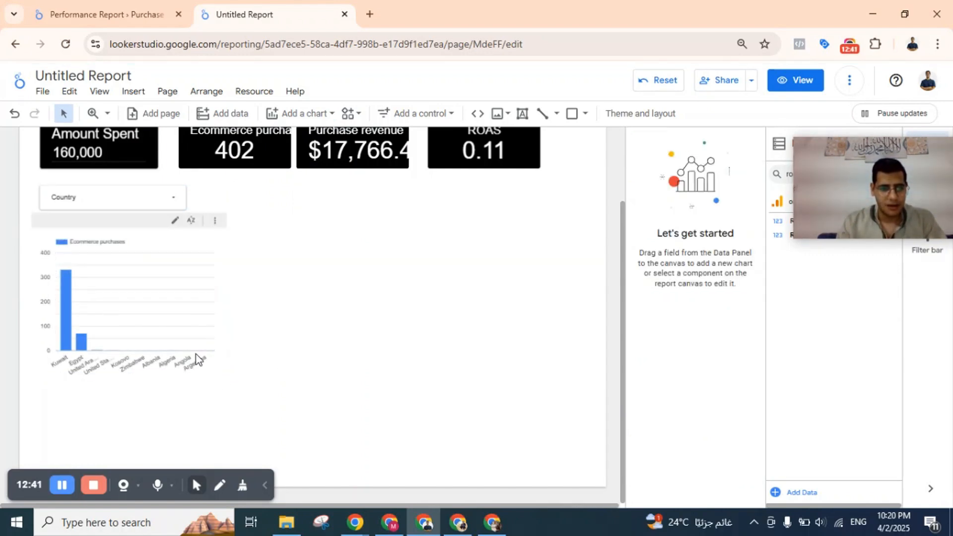
click(195, 355)
drag(228, 378, 479, 401)
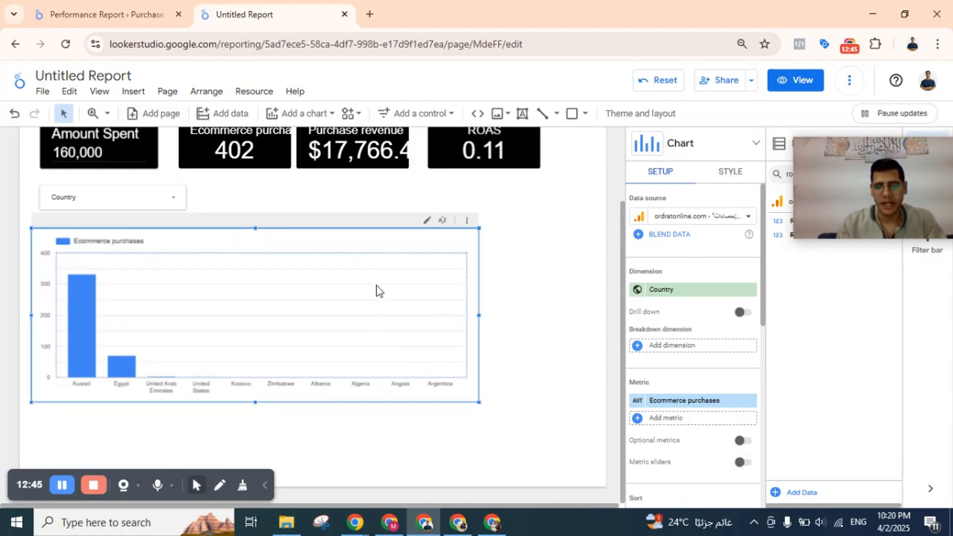
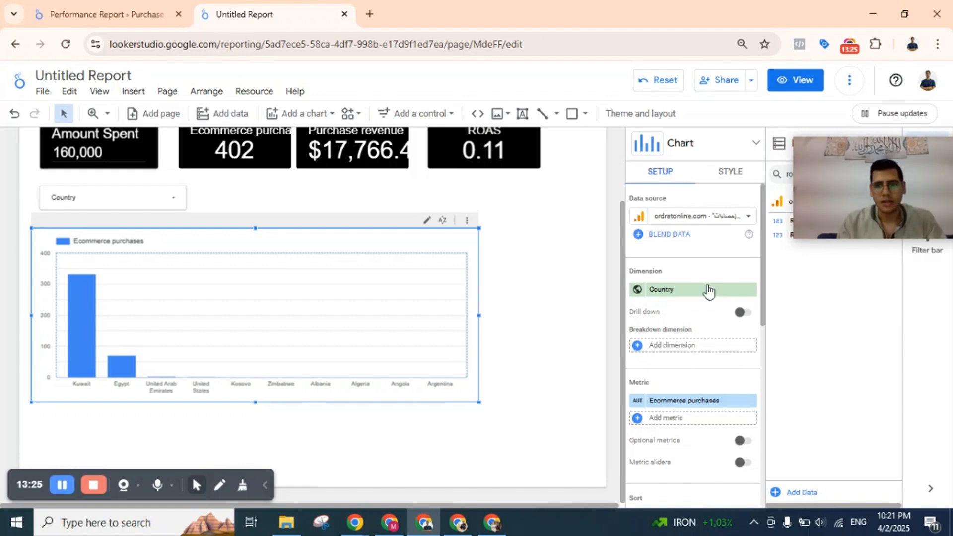
Check the Purchases by Country and Region chart in the Performance Report, and add Region as the column chart's breakdown dimension in the Untitled Report.
click(149, 12)
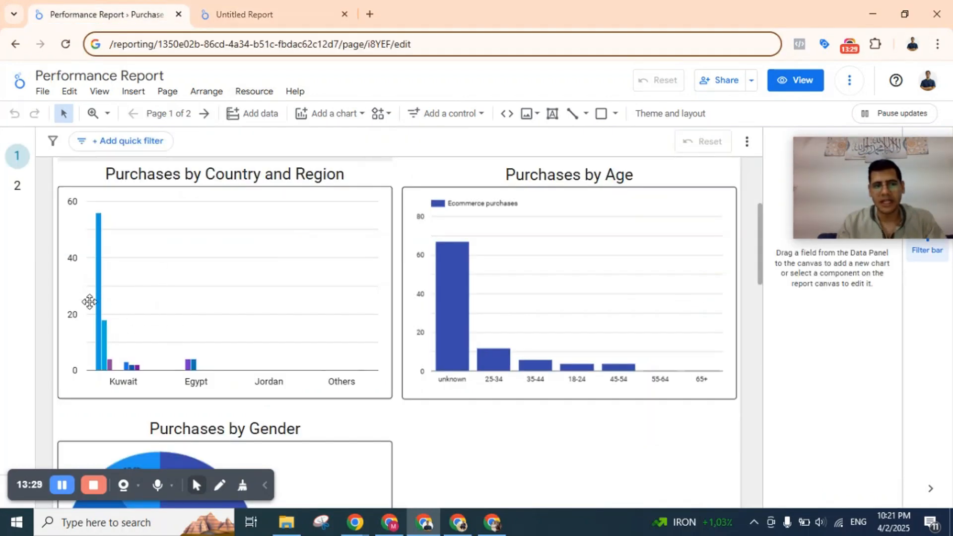
click(227, 2)
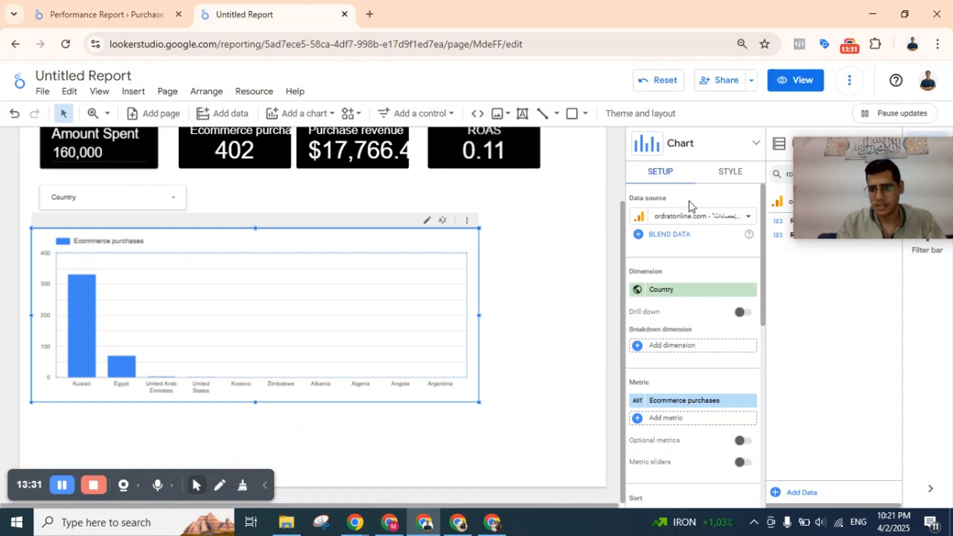
click(682, 348)
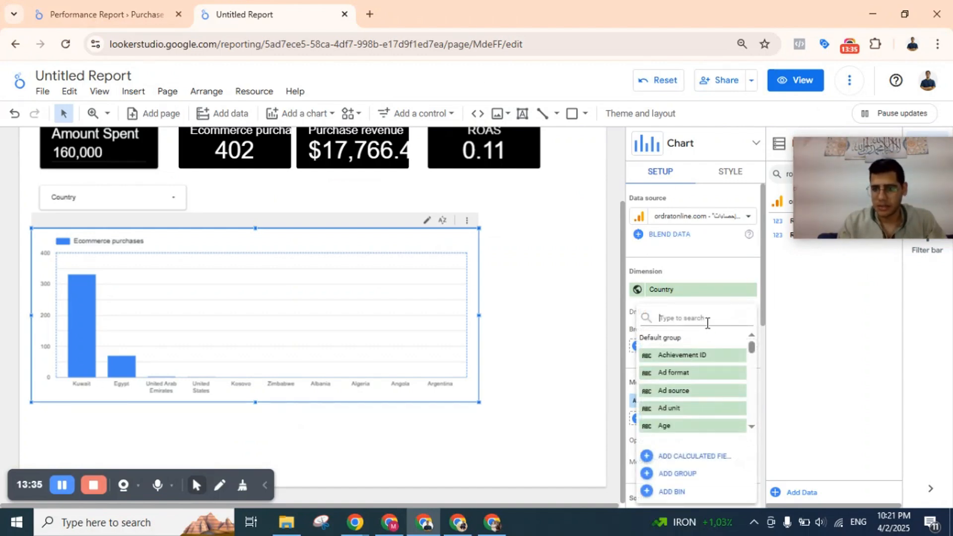
text(region)
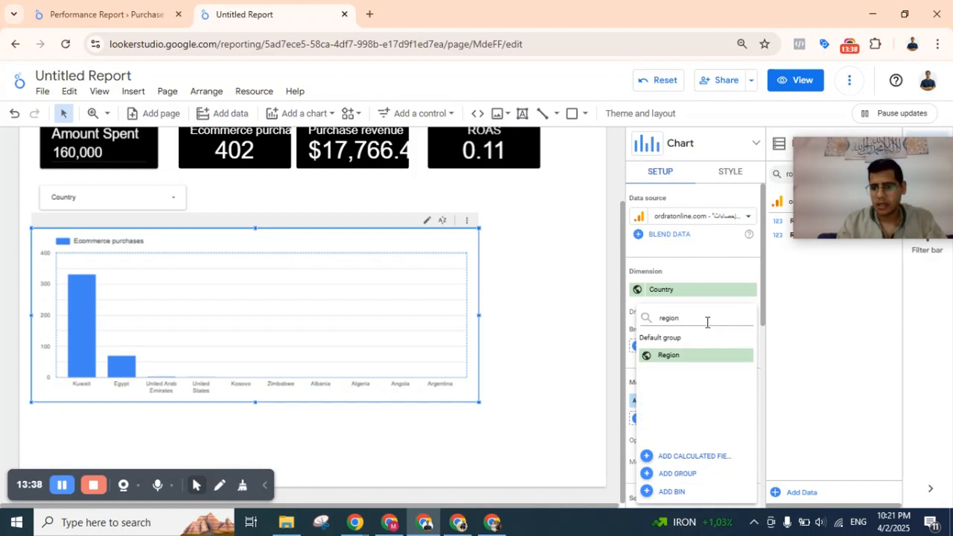
click(669, 355)
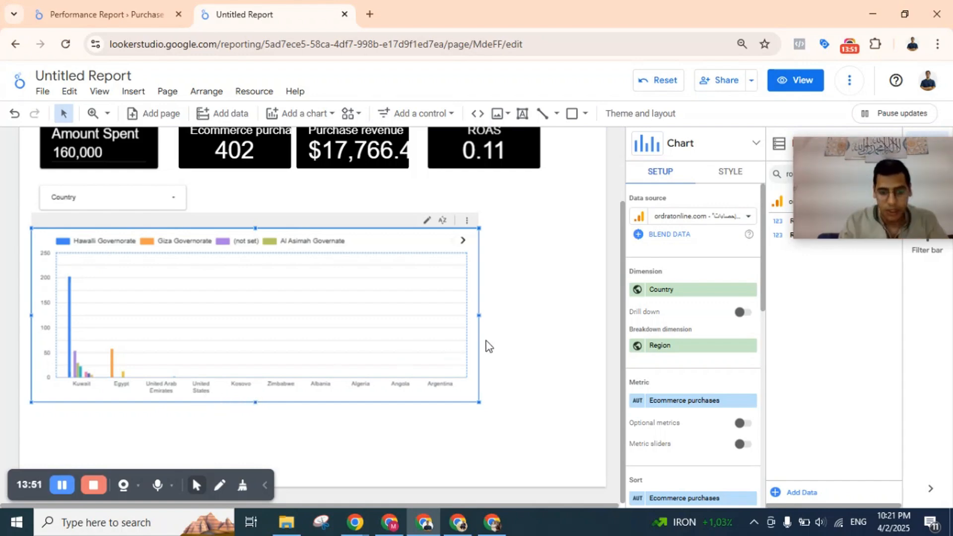
Try horizontal bars on the column chart and return it to vertical bars.
click(733, 173)
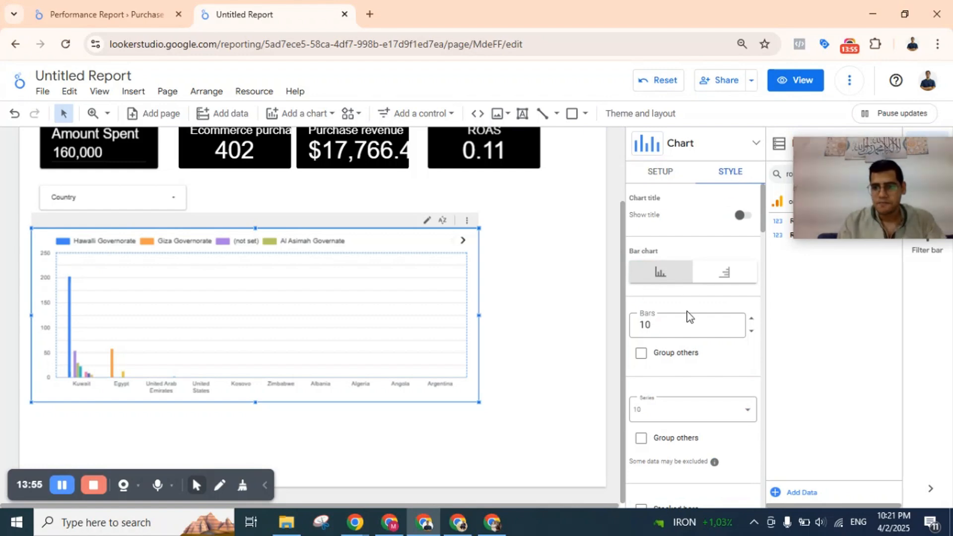
click(724, 274)
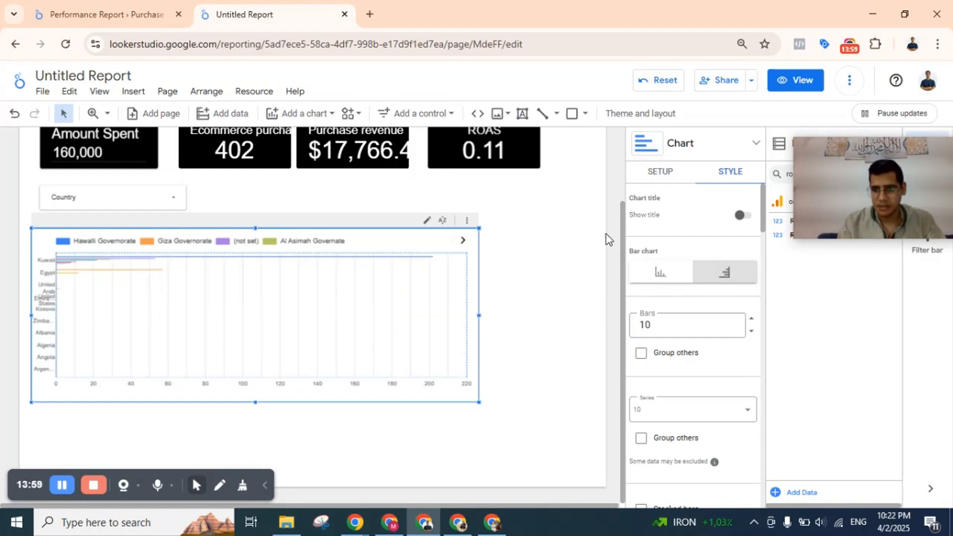
click(672, 273)
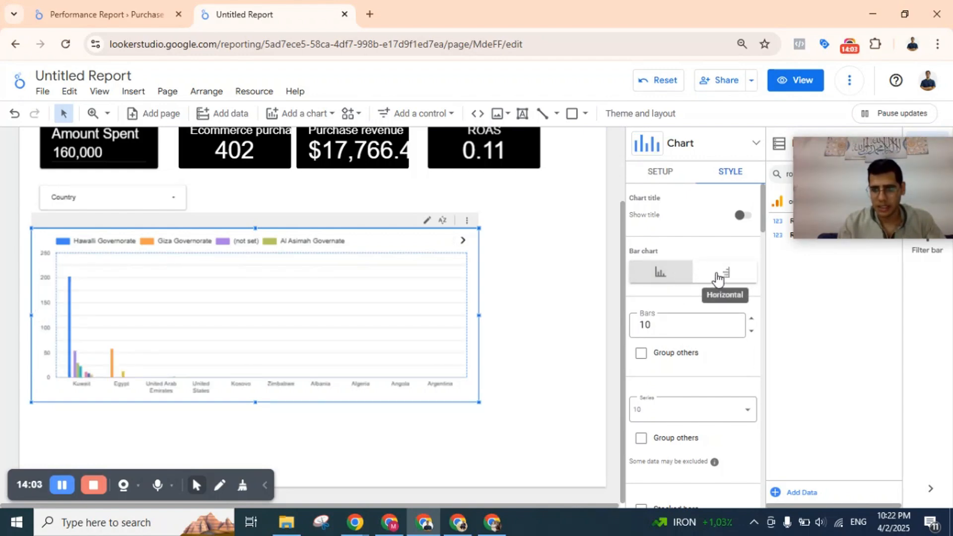
Show a title on the column chart, replace its text with "test title", and set the title font size to 44px.
click(741, 216)
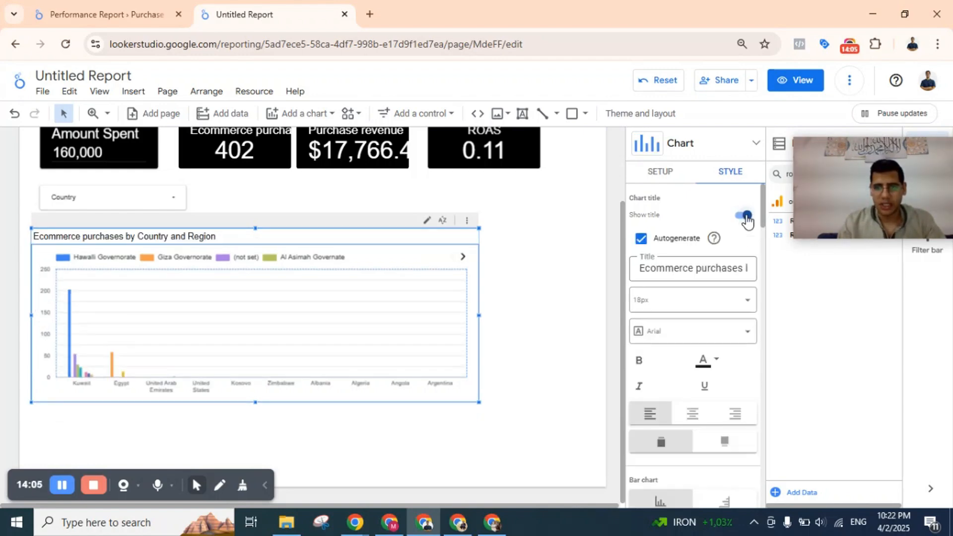
triple_click(657, 268)
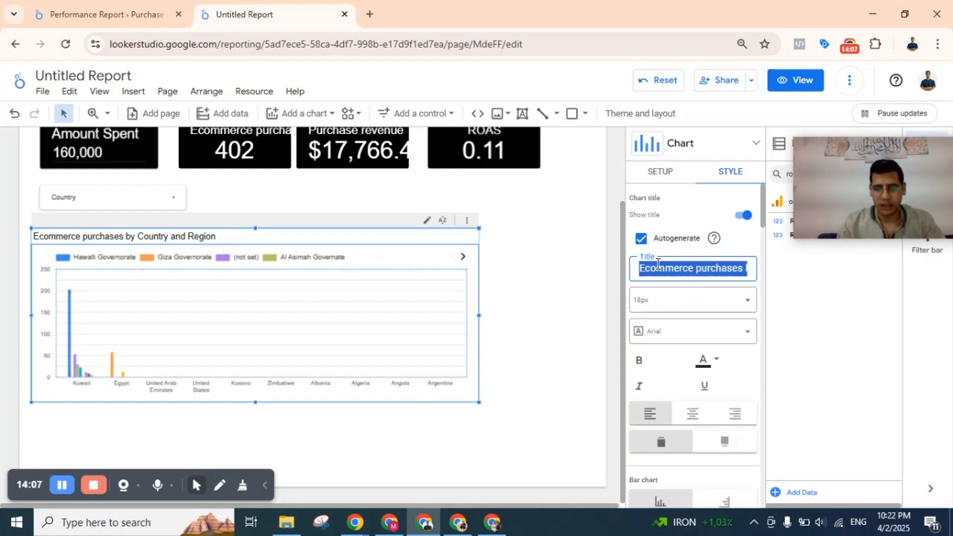
text(test title)
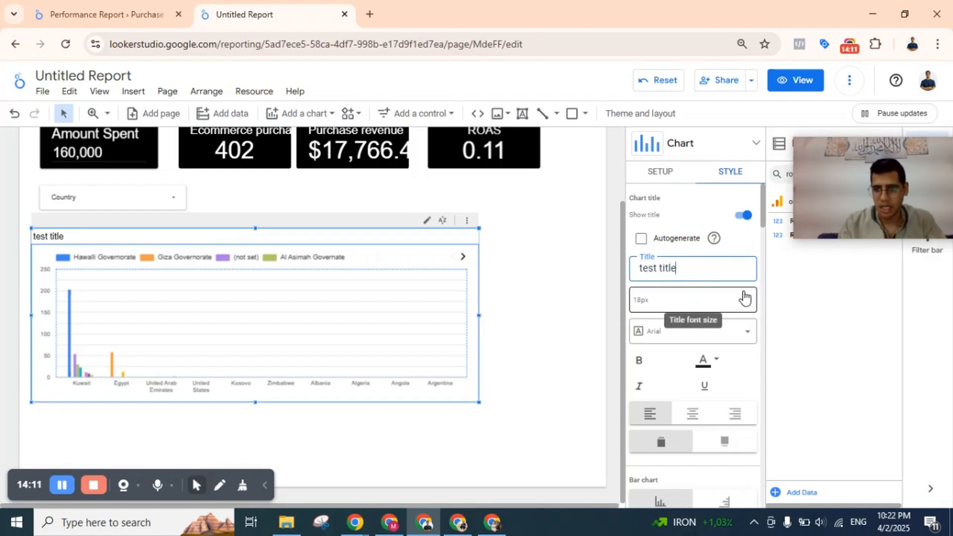
click(699, 303)
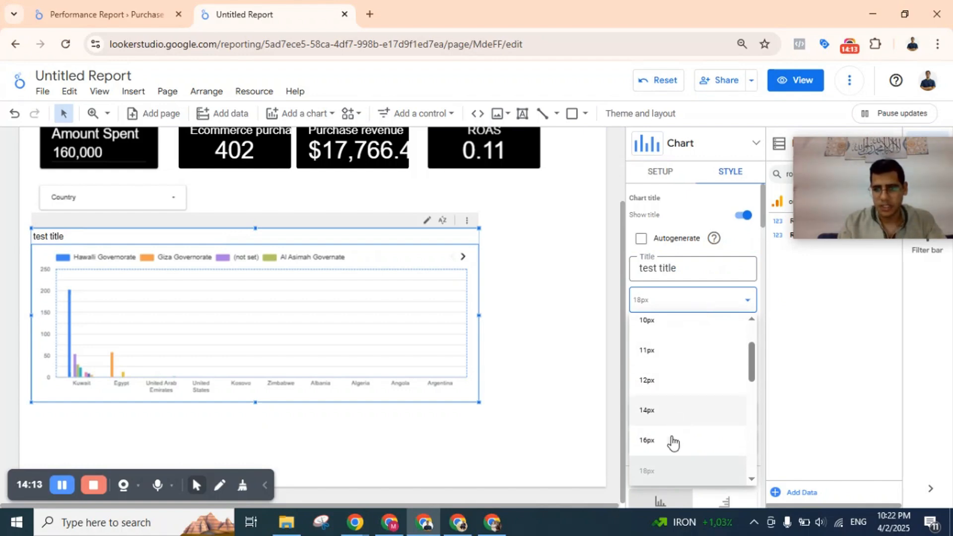
scroll(675, 427, down, 5)
click(674, 366)
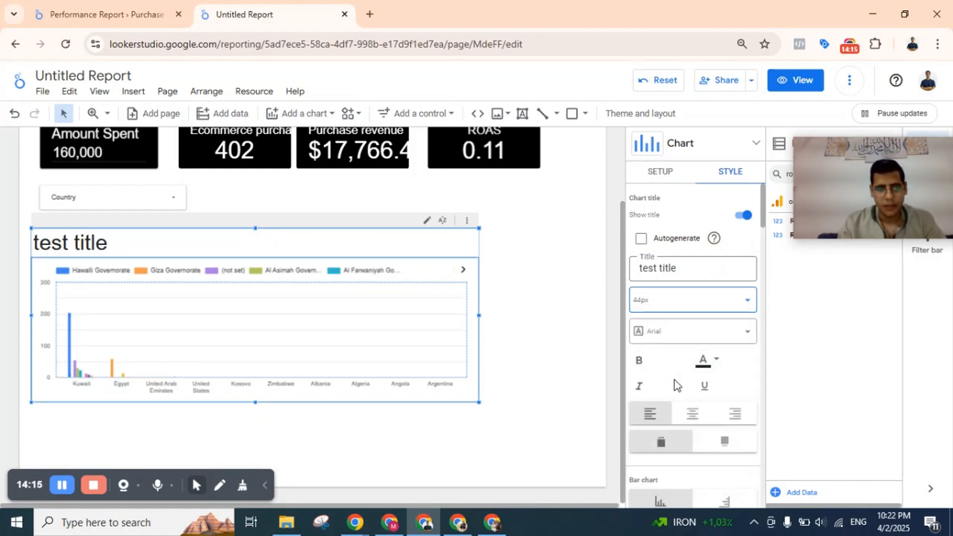
Center the chart title, try it below the chart, and place it back above the chart.
scroll(675, 389, down, 1)
scroll(714, 322, down, 1)
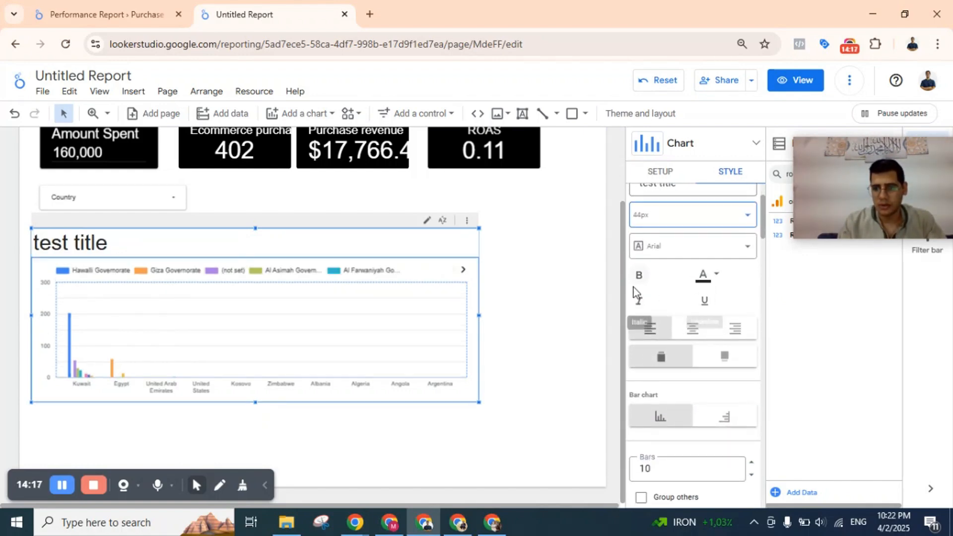
click(696, 330)
scroll(698, 333, down, 2)
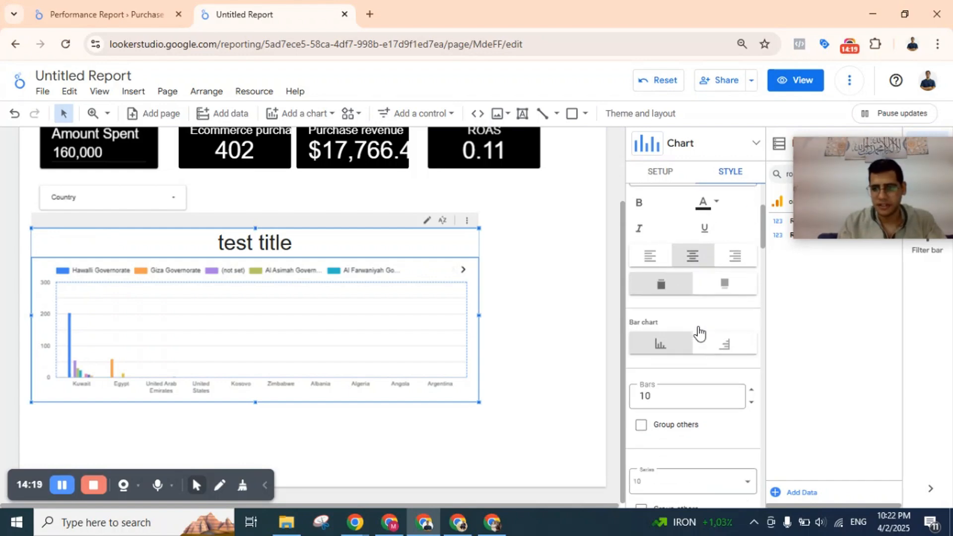
click(728, 282)
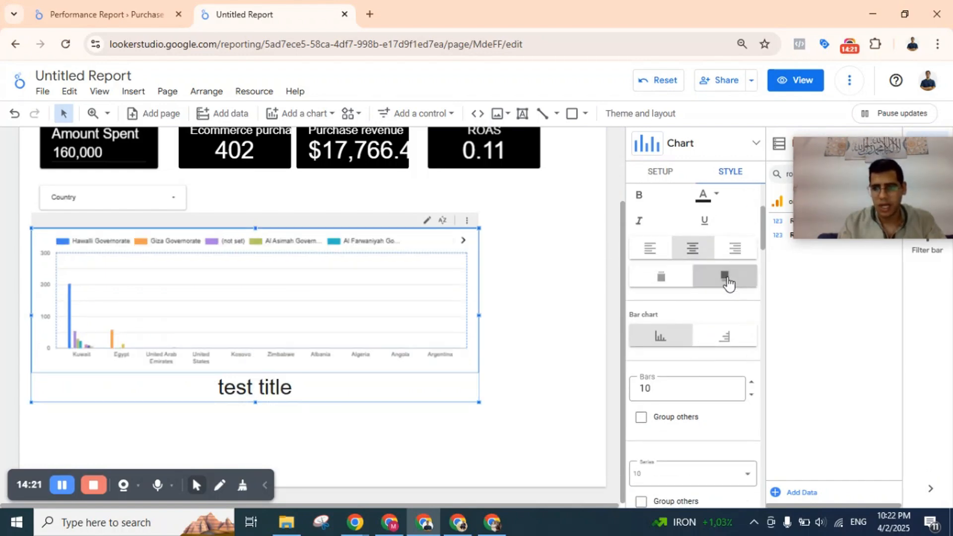
click(661, 278)
Limit the column chart to 5 series and group the other series together.
scroll(664, 344, down, 4)
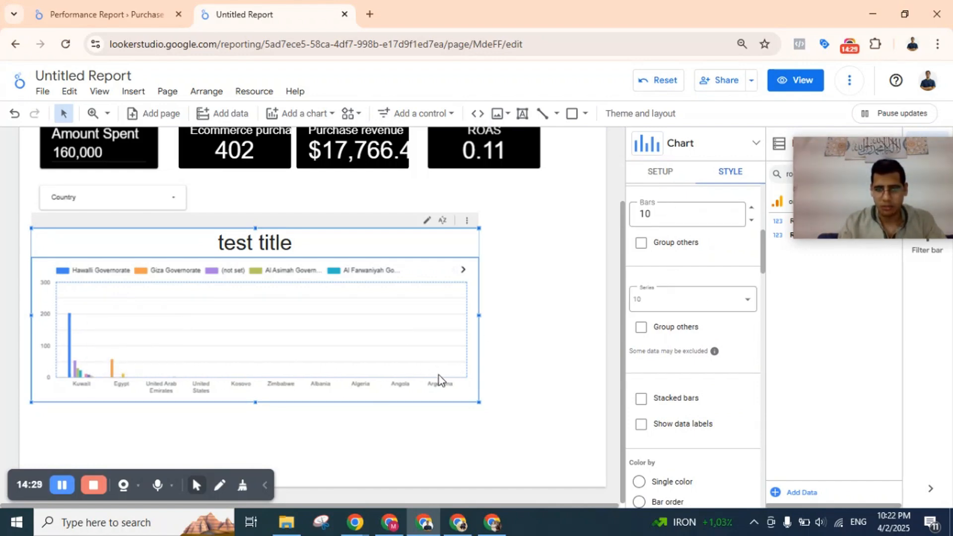
click(644, 300)
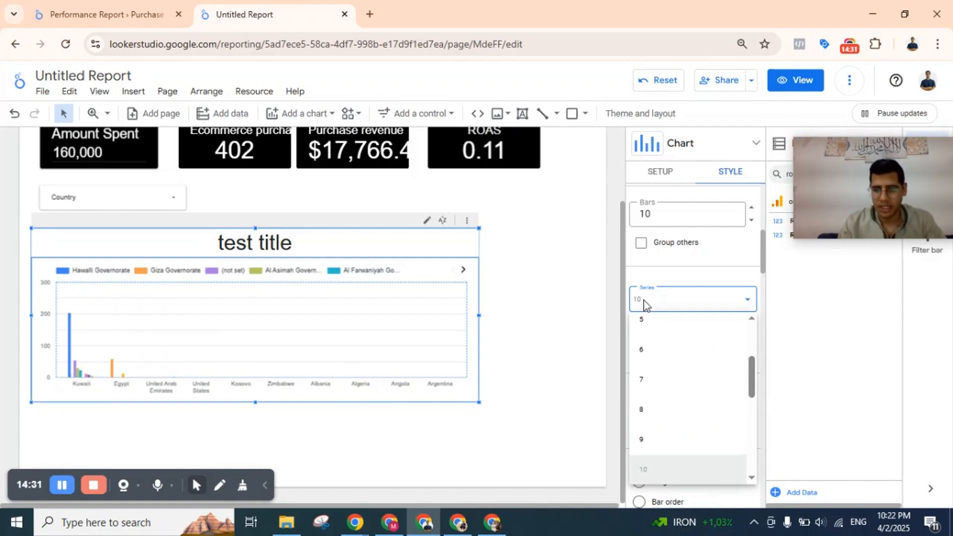
scroll(661, 353, up, 3)
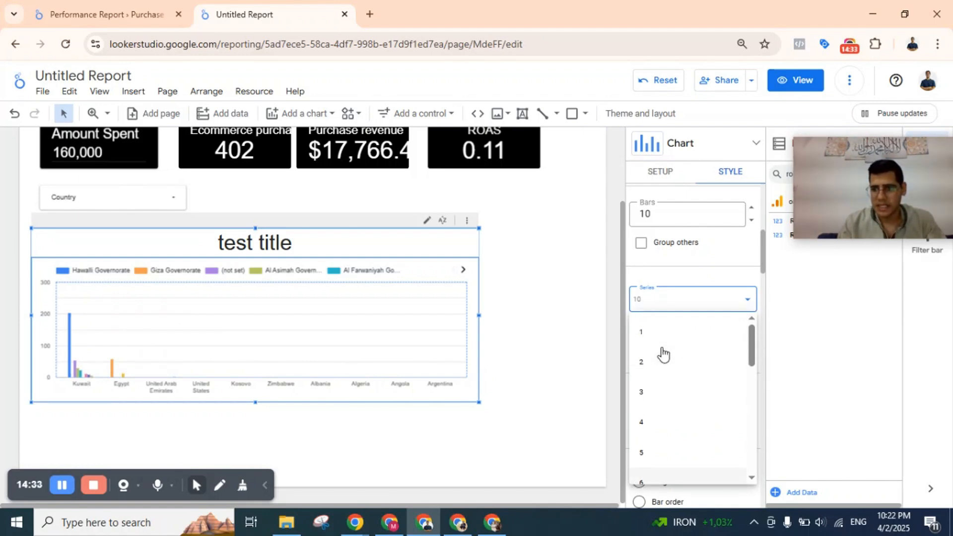
click(651, 453)
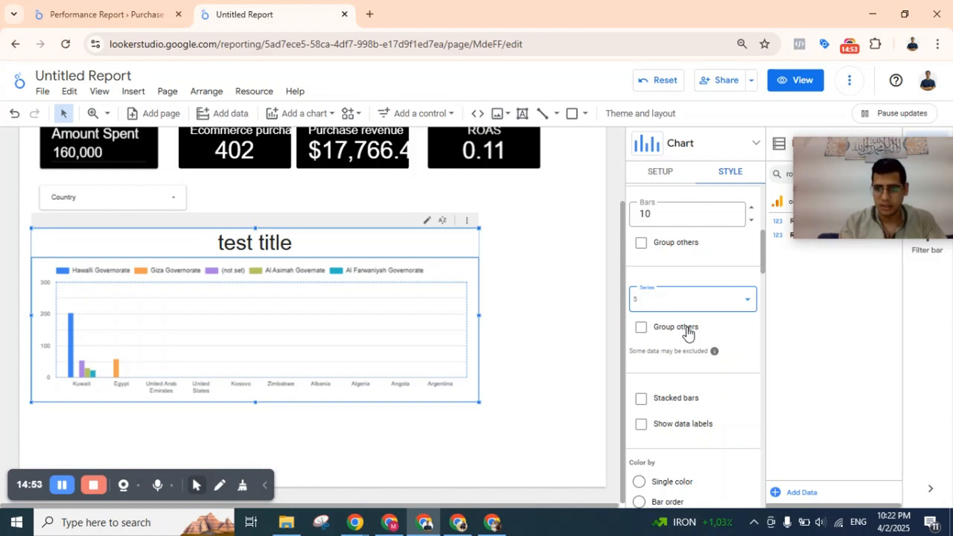
click(658, 330)
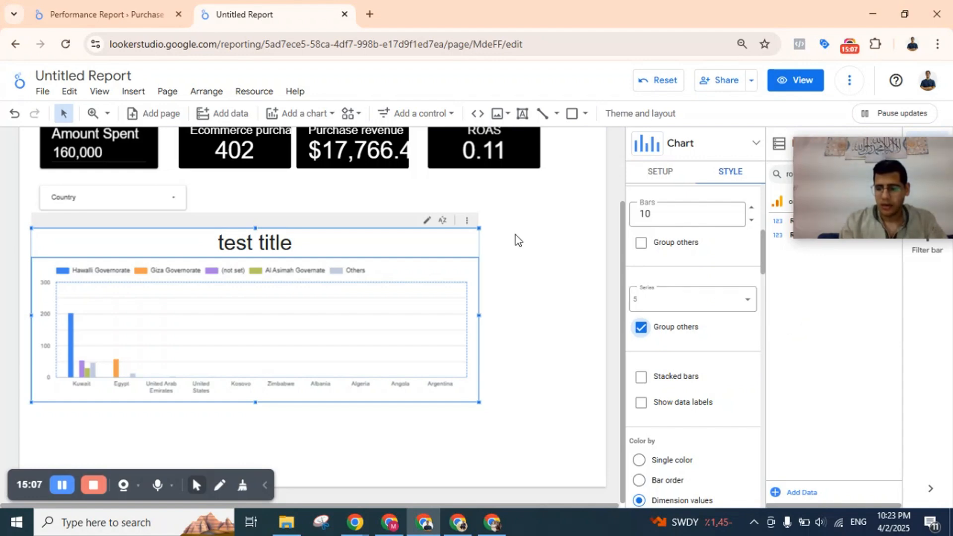
Try coloring the bars by single color and by bar order, and return to coloring by dimension values.
scroll(675, 316, down, 3)
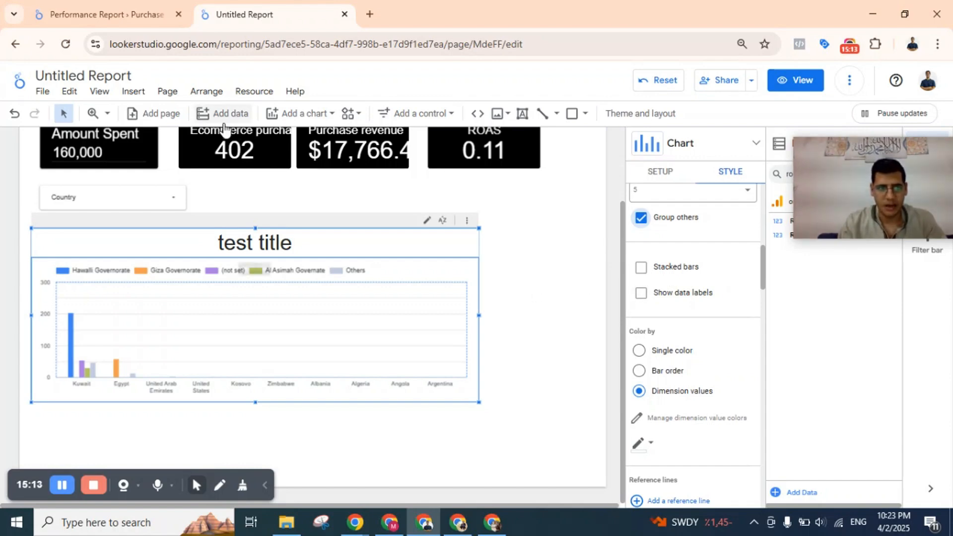
scroll(721, 311, down, 2)
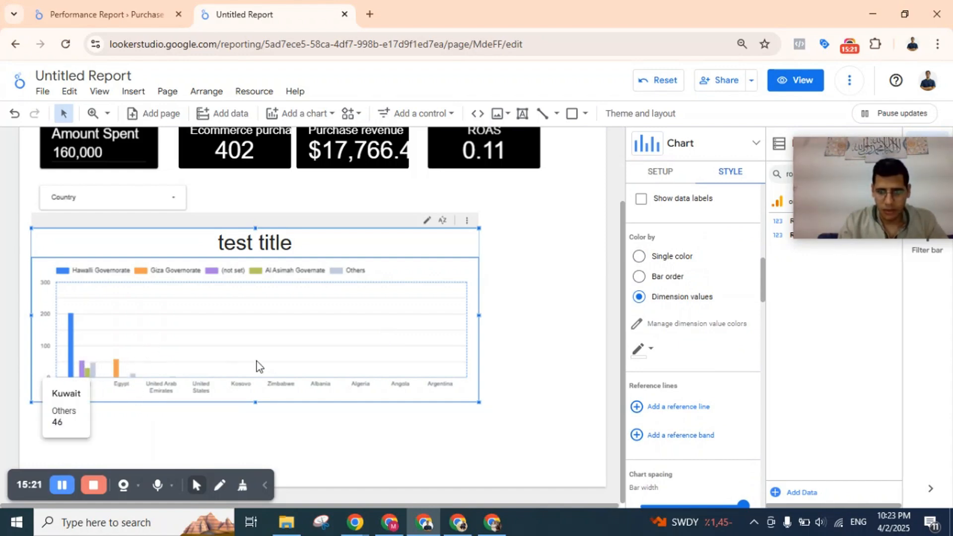
scroll(685, 298, down, 1)
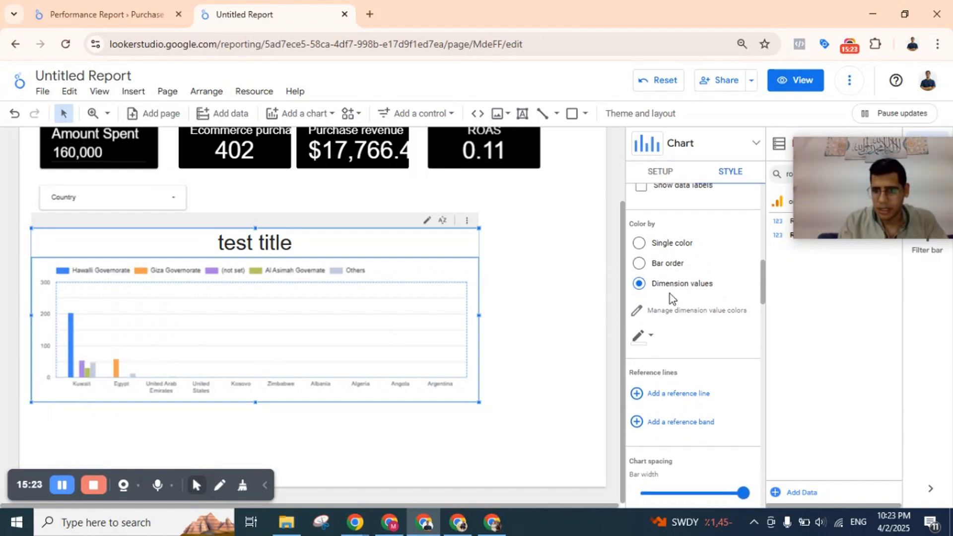
click(665, 244)
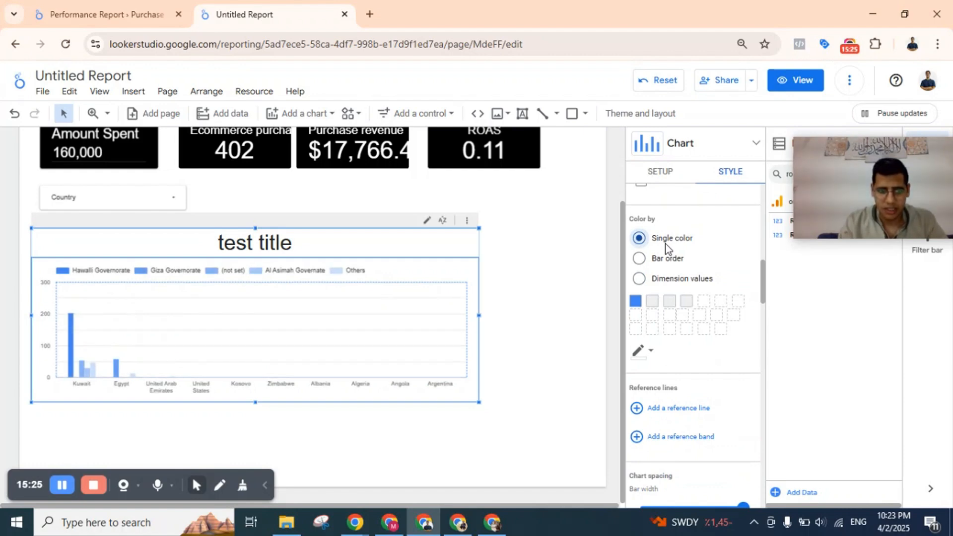
click(639, 260)
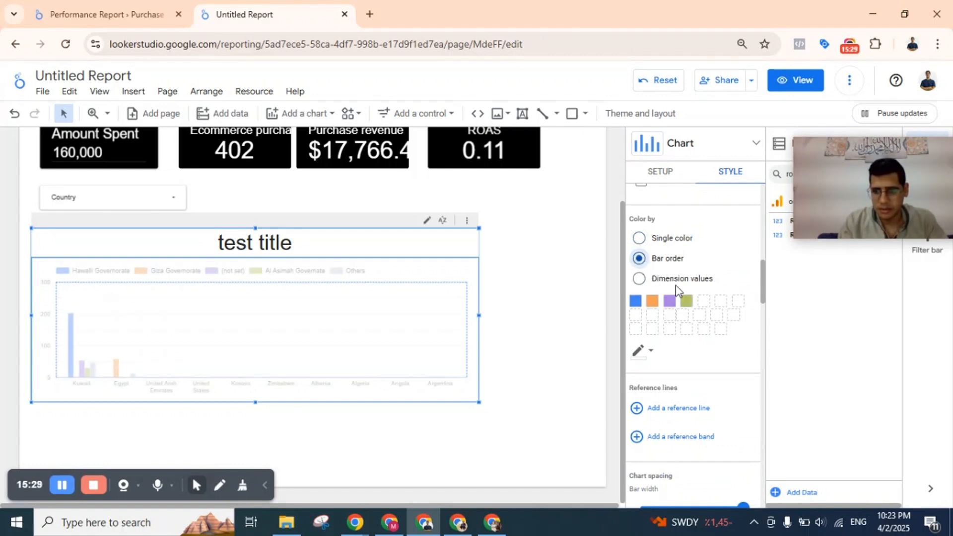
click(639, 278)
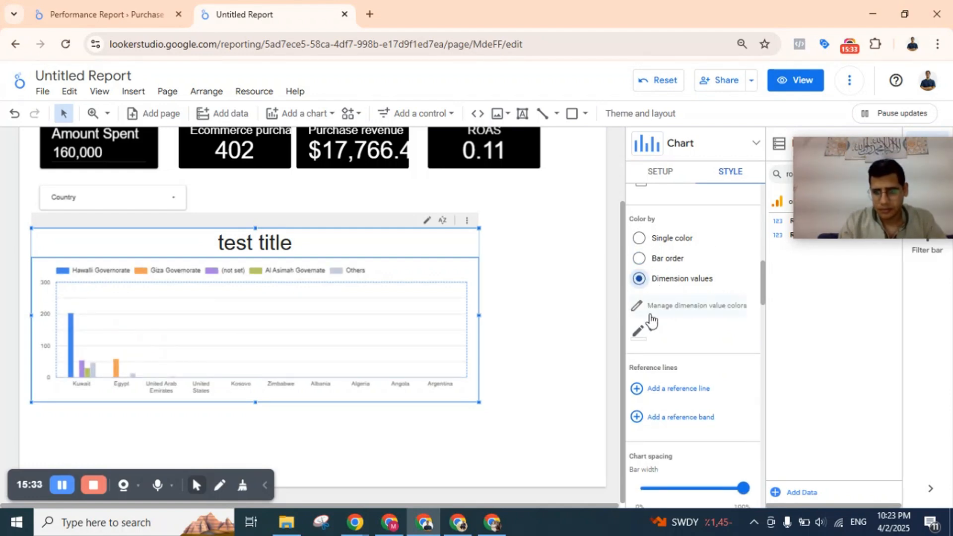
Set the chart spacing to a 100% bar width and an 80% group bar width.
scroll(651, 318, down, 4)
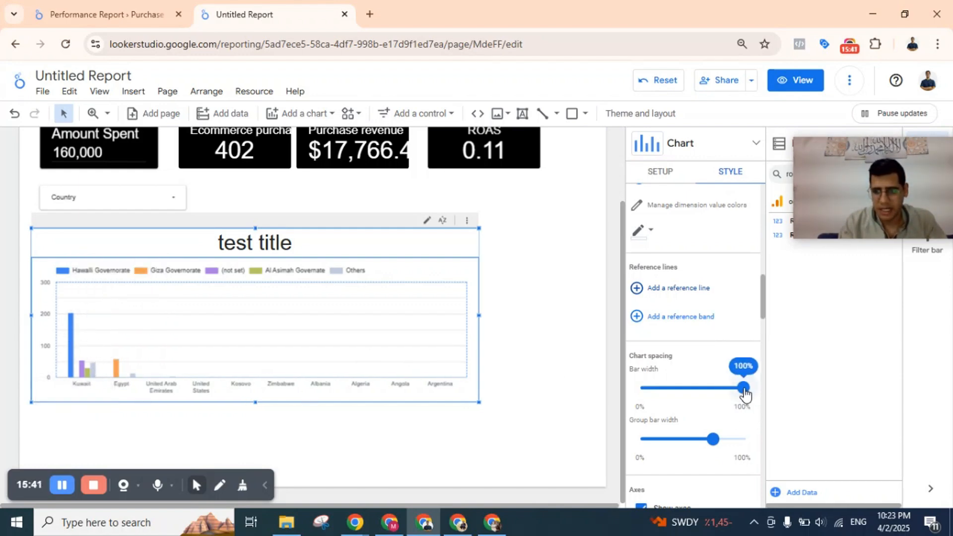
drag(743, 392, 853, 412)
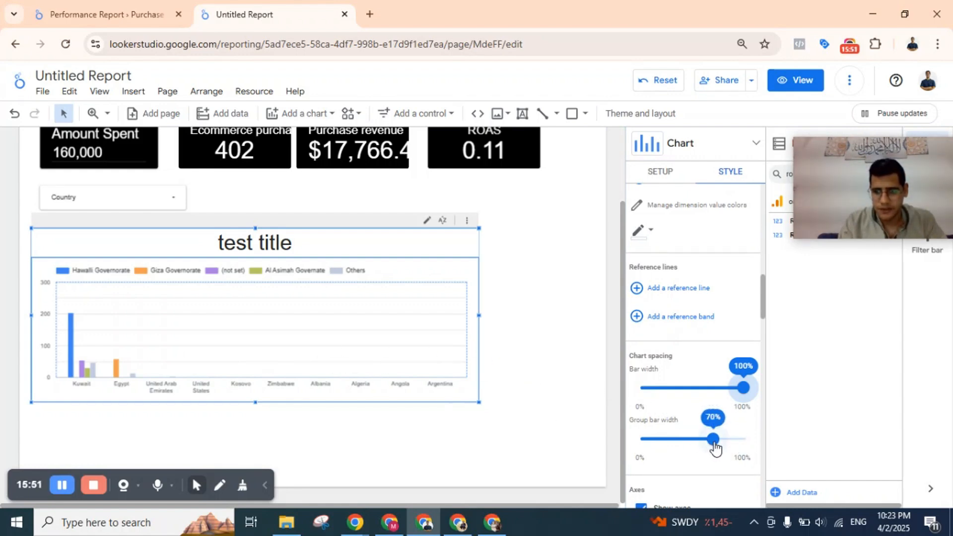
drag(713, 440, 804, 448)
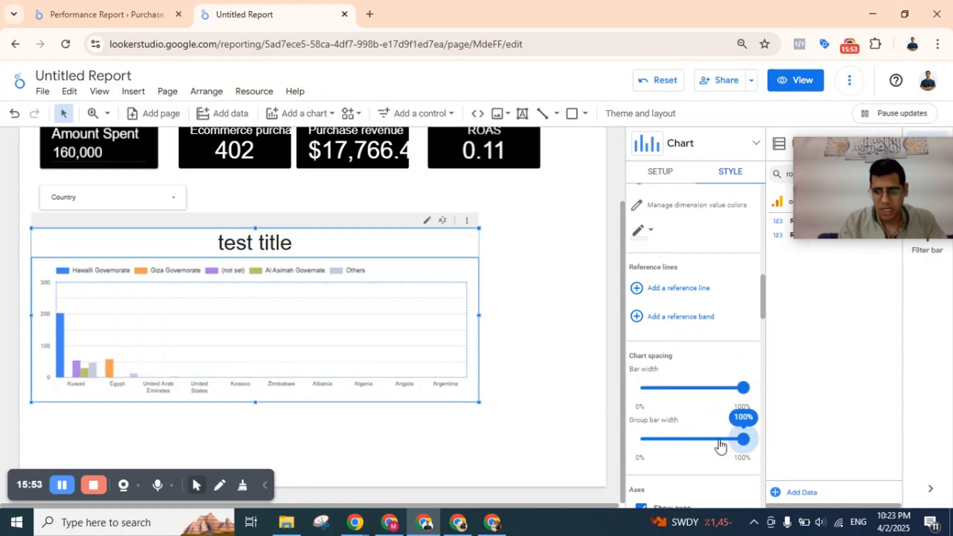
mouse_move(719, 446)
mouse_down()
mouse_move(656, 443)
mouse_move(794, 442)
mouse_move(713, 441)
mouse_move(722, 441)
mouse_up()
Try font size 50 on the chart's left Y-axis labels, and settle on font size 20.
scroll(698, 356, down, 3)
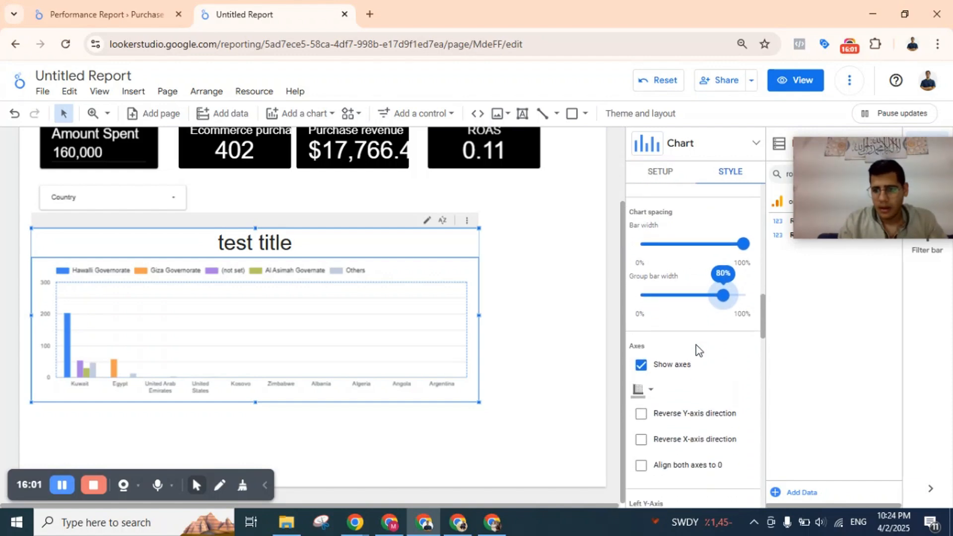
scroll(658, 360, down, 4)
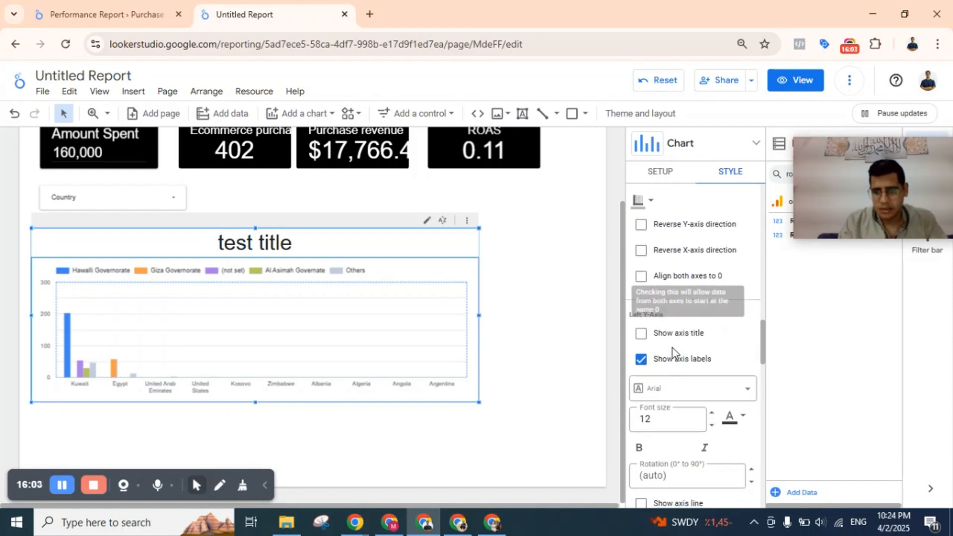
scroll(728, 367, down, 3)
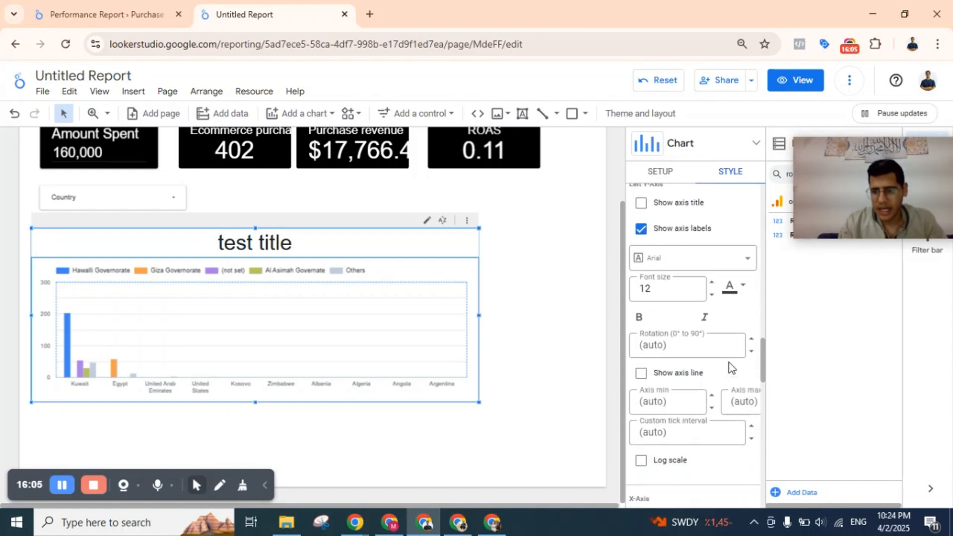
click(653, 264)
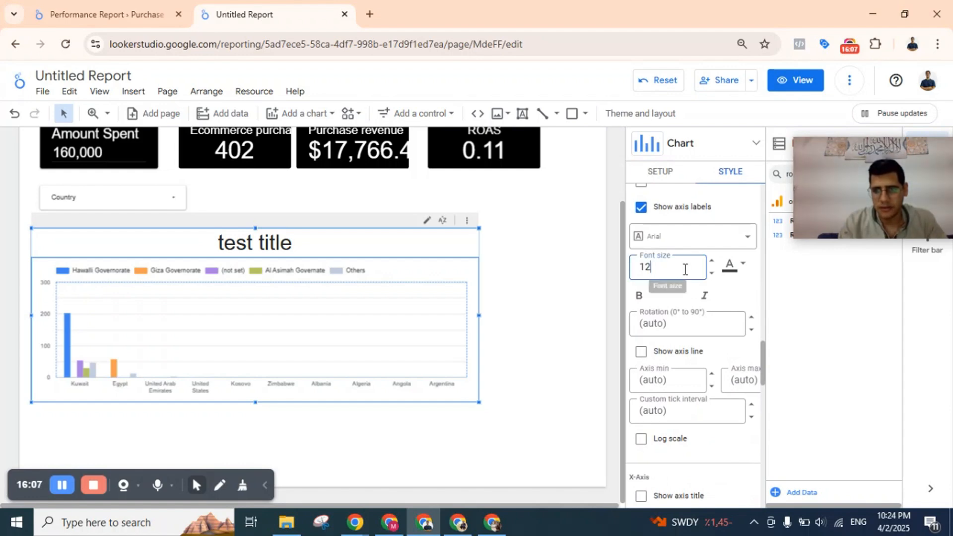
drag(686, 275, 622, 267)
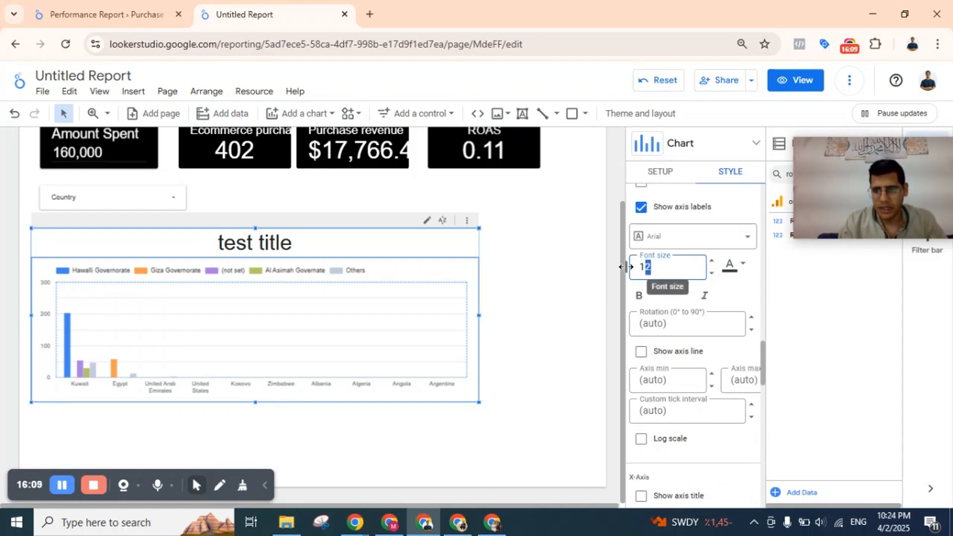
text(50)
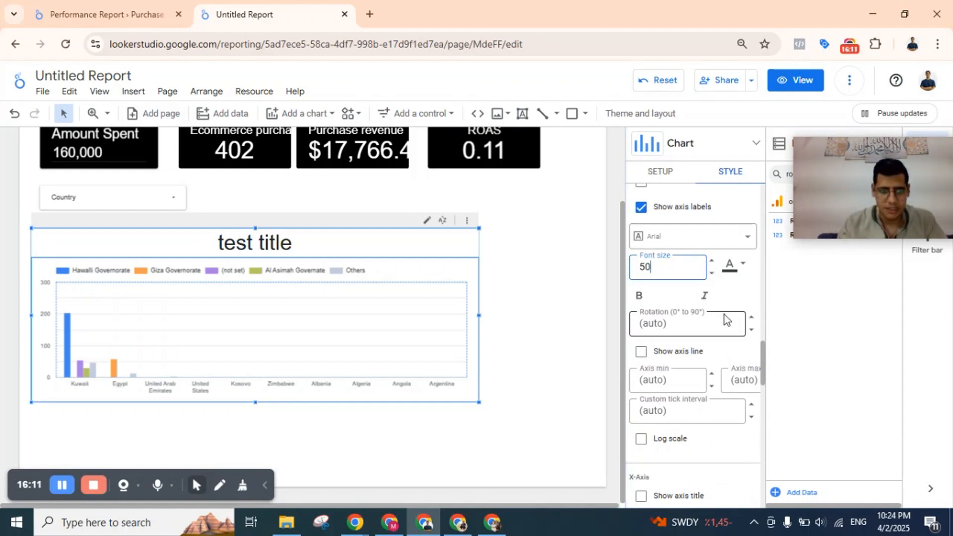
key(Return)
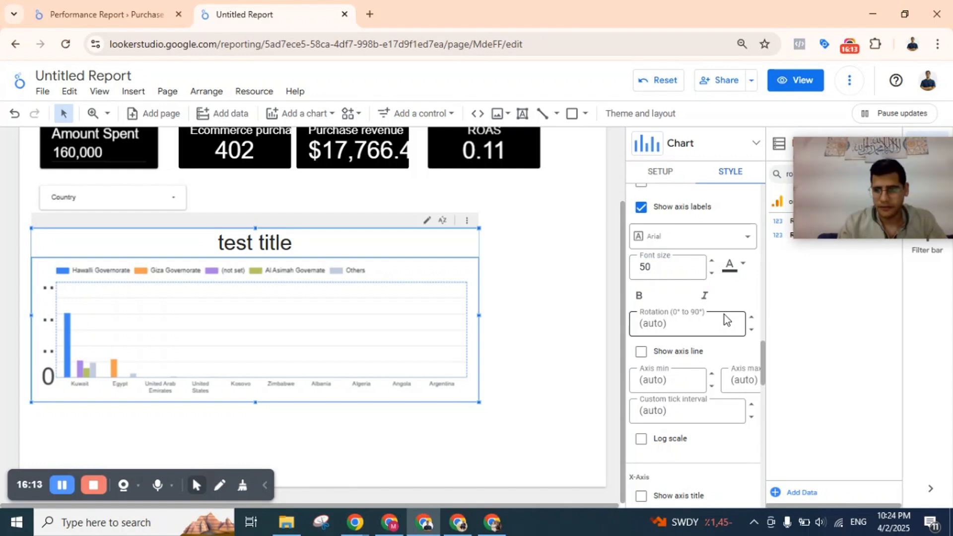
drag(676, 267, 624, 274)
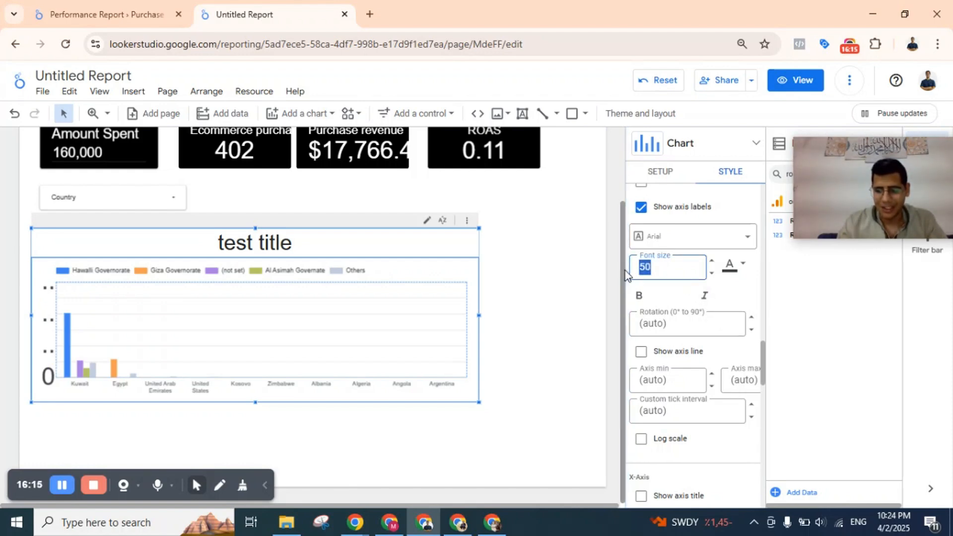
text(20)
key(Return)
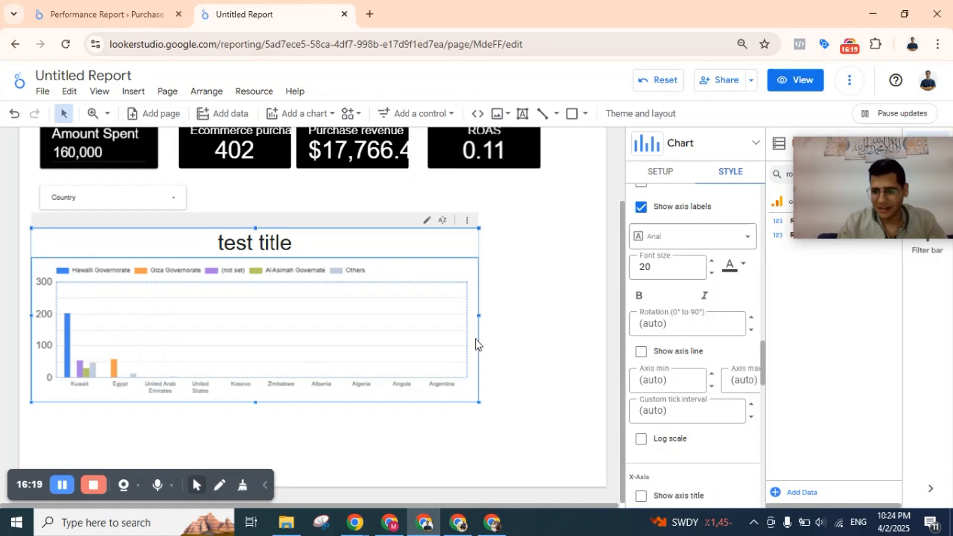
scroll(704, 317, down, 4)
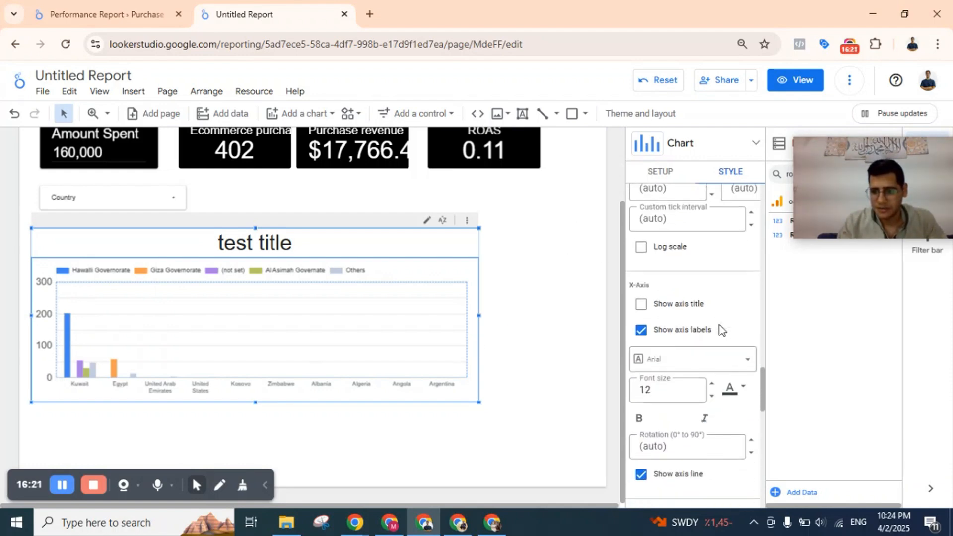
scroll(721, 330, down, 10)
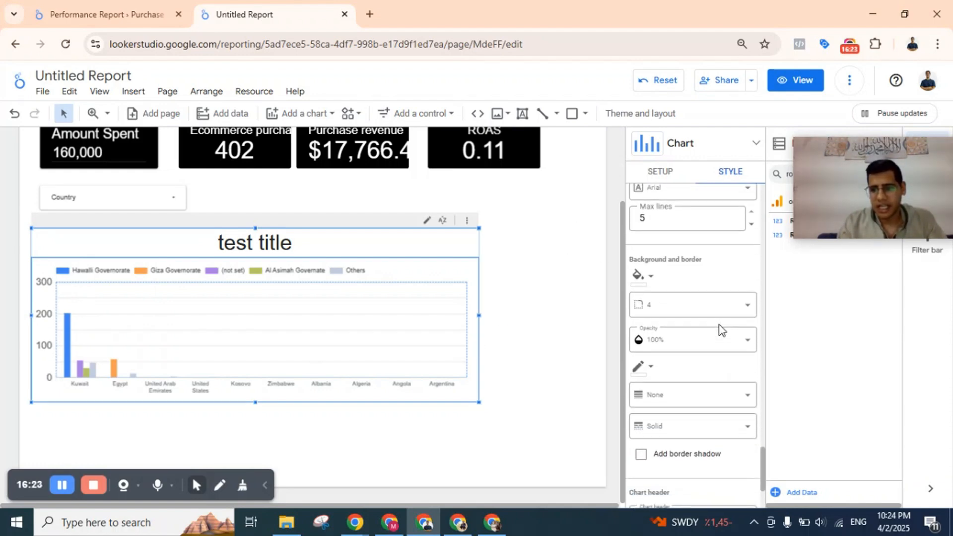
scroll(721, 330, down, 2)
scroll(721, 330, up, 15)
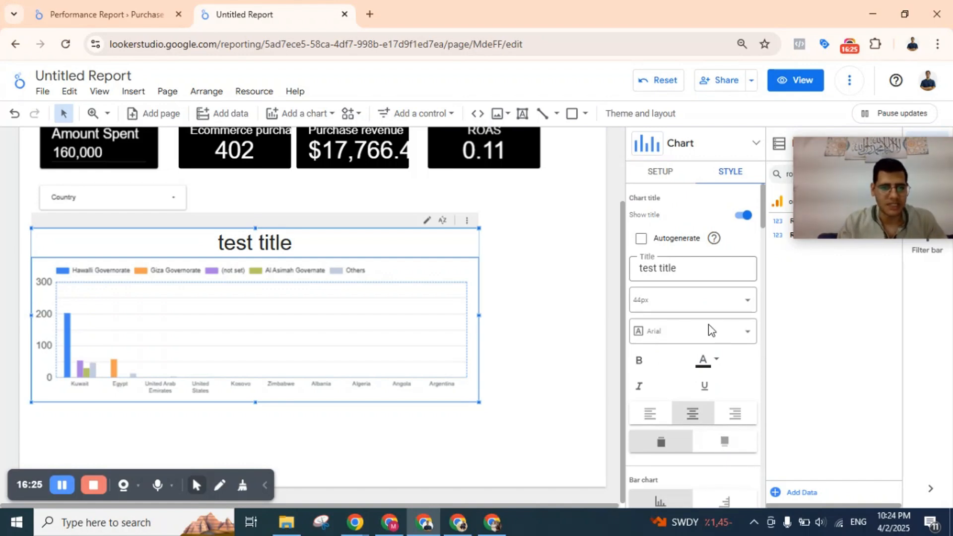
Reload the report page and return to the column chart.
click(486, 320)
click(390, 302)
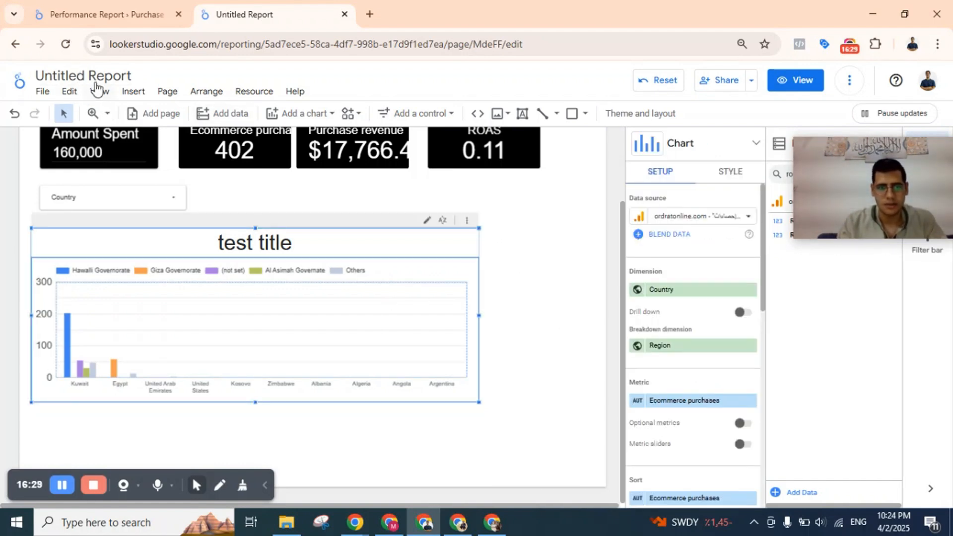
click(66, 44)
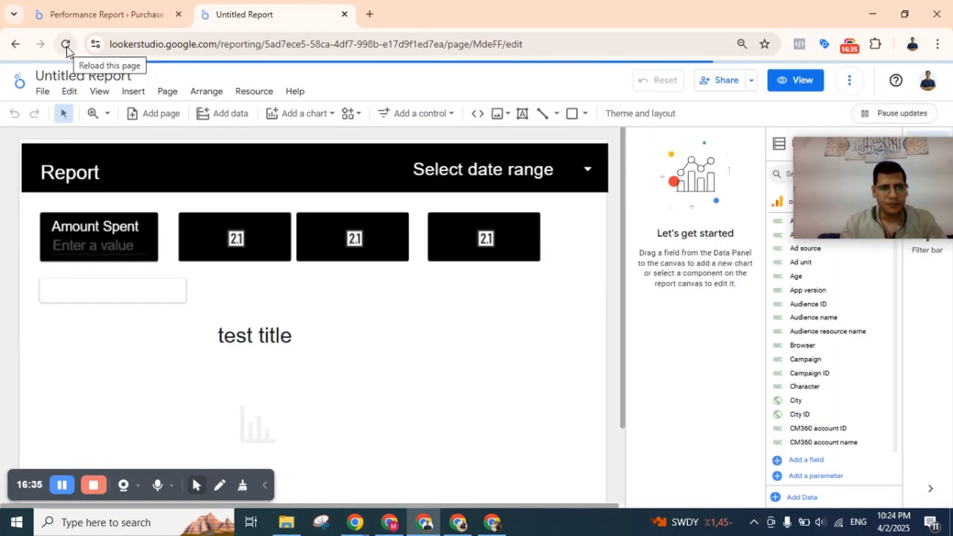
scroll(318, 286, down, 2)
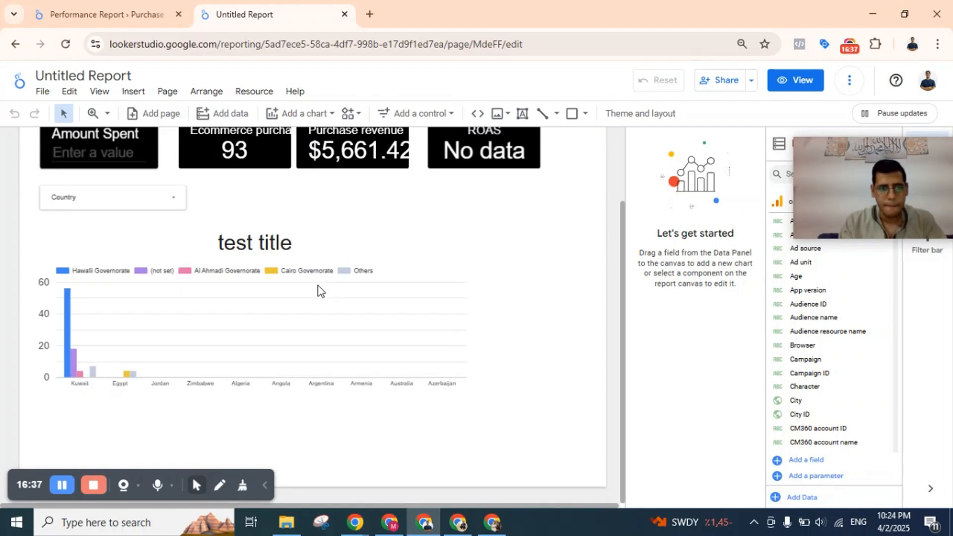
Limit the column chart to 5 bars and group the other bars together, comparing it once with the grouping off.
click(300, 333)
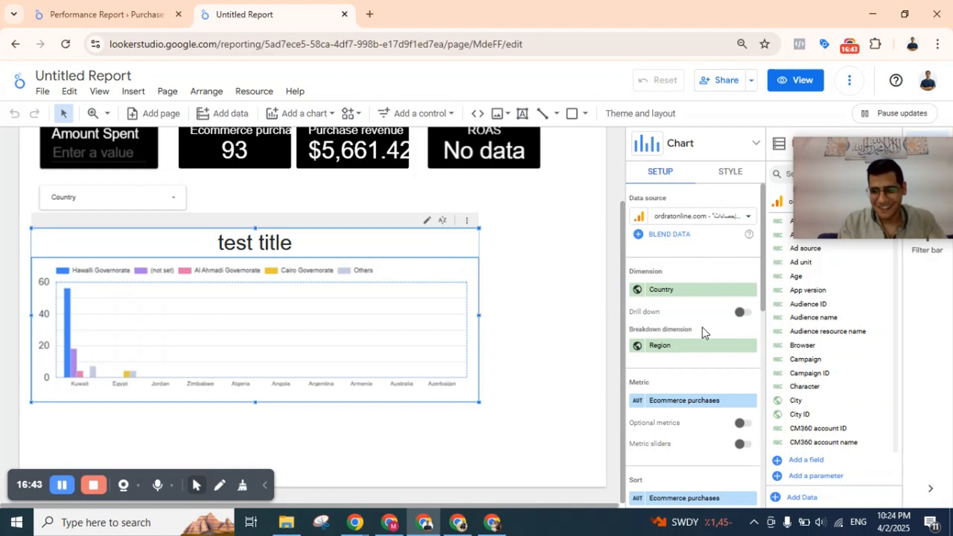
scroll(702, 327, down, 10)
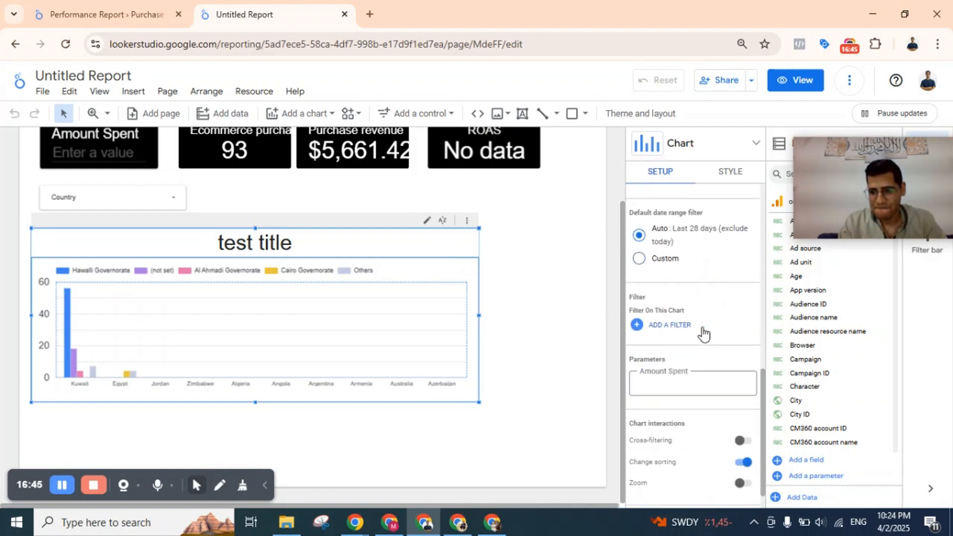
scroll(701, 333, up, 10)
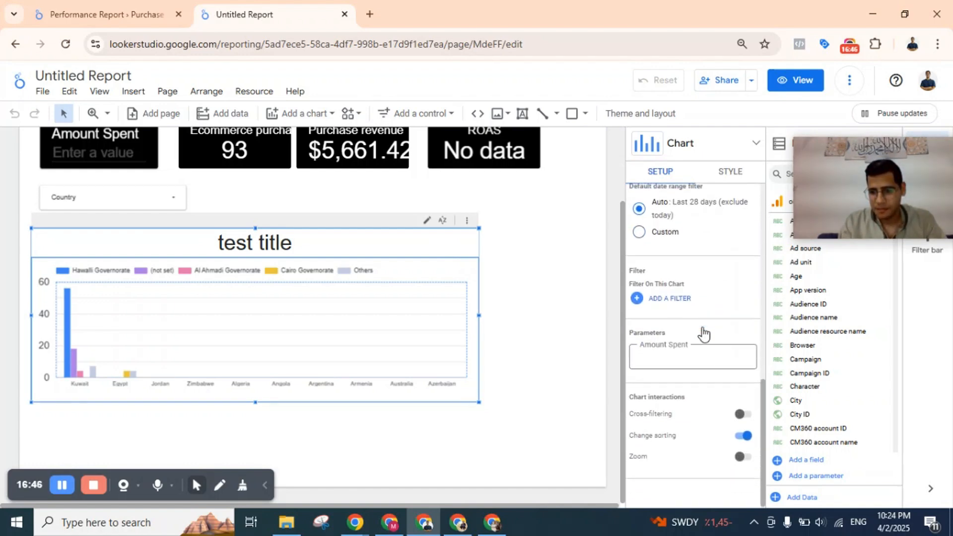
click(735, 175)
scroll(702, 342, down, 3)
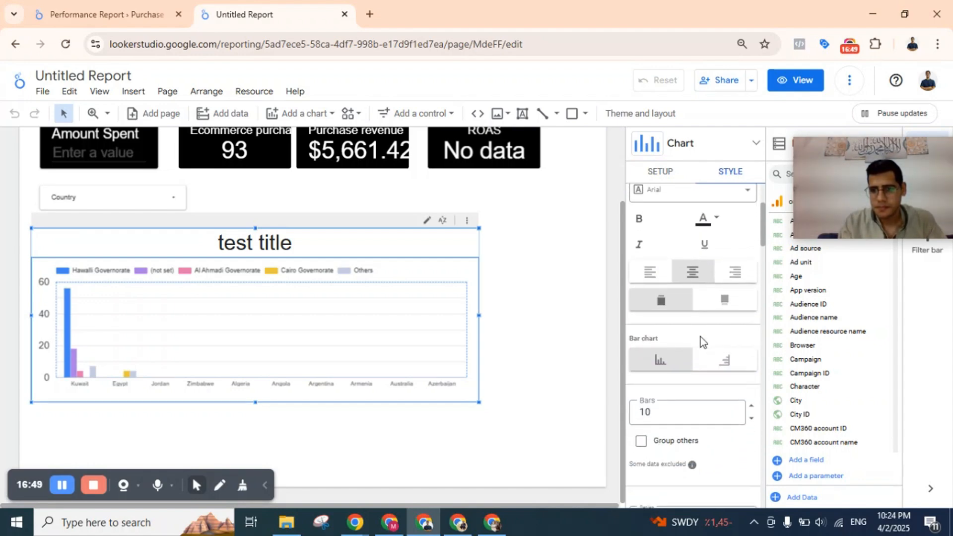
scroll(701, 342, down, 3)
drag(687, 264, 622, 275)
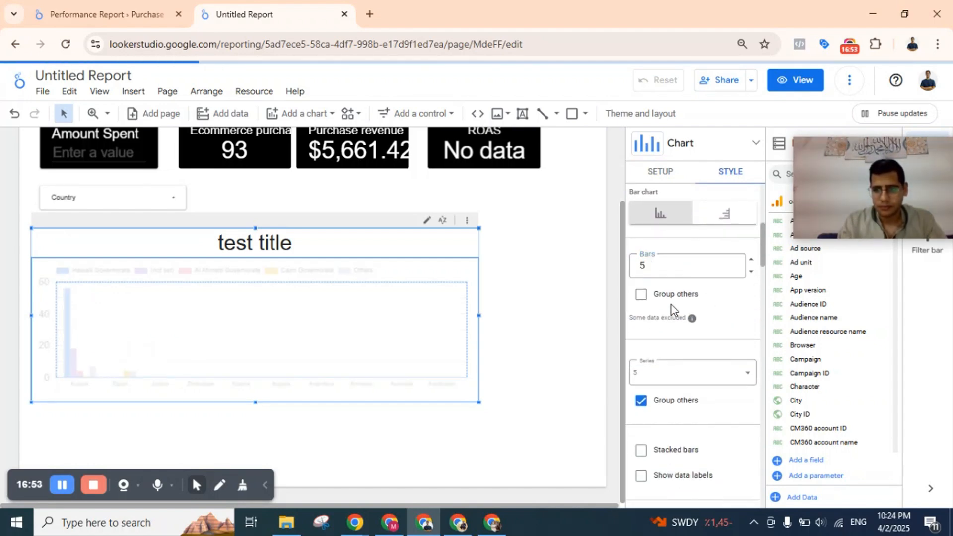
click(641, 295)
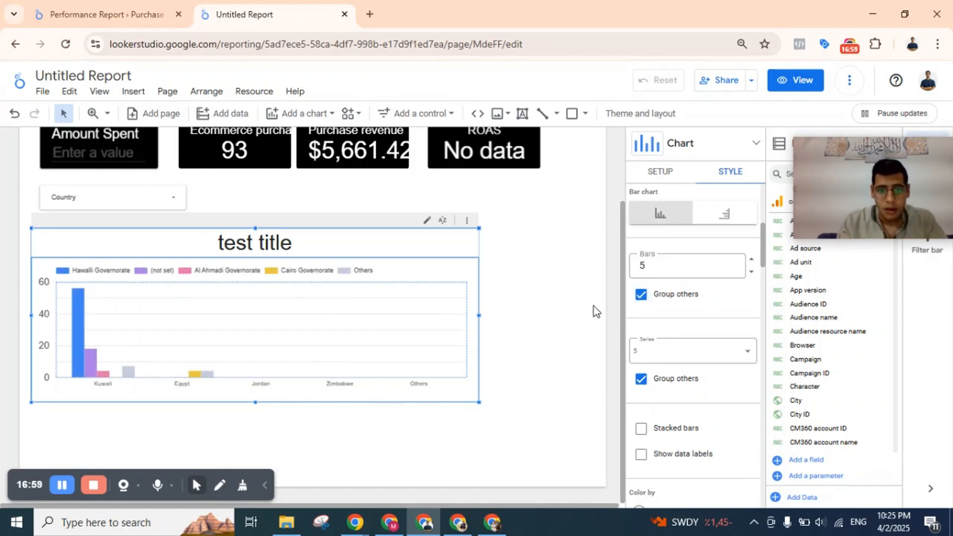
click(641, 294)
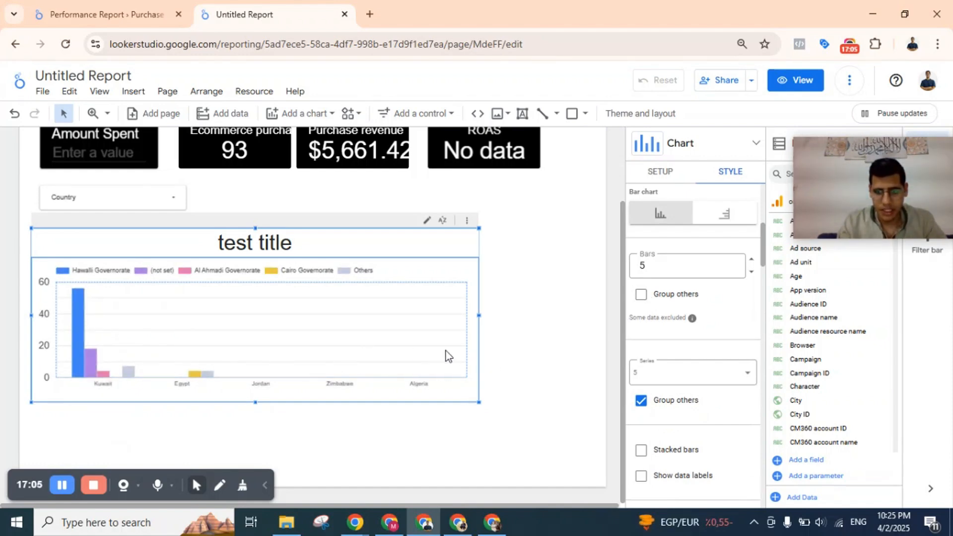
click(641, 294)
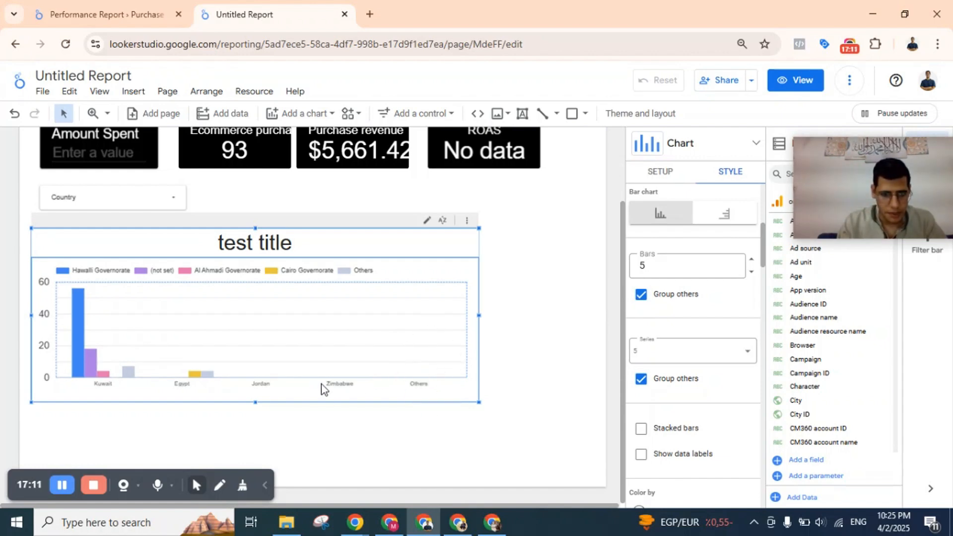
Try the stacked and 100% stacked column chart types, and switch back to the plain column chart.
scroll(676, 405, down, 5)
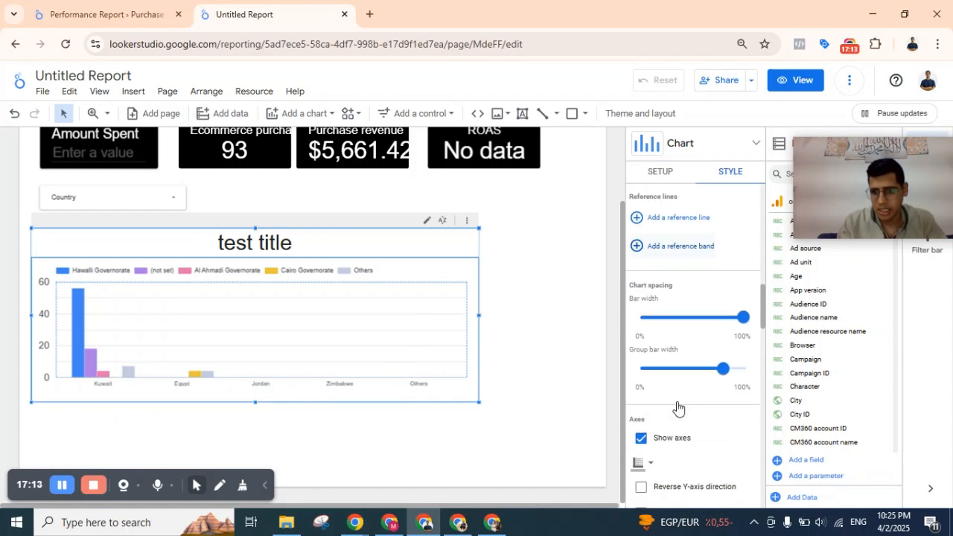
scroll(678, 329, down, 10)
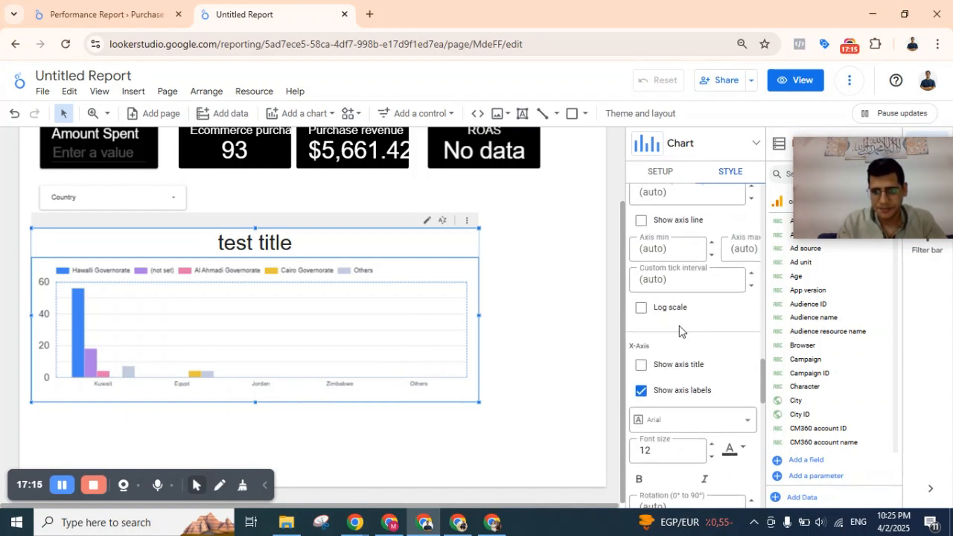
scroll(680, 326, down, 10)
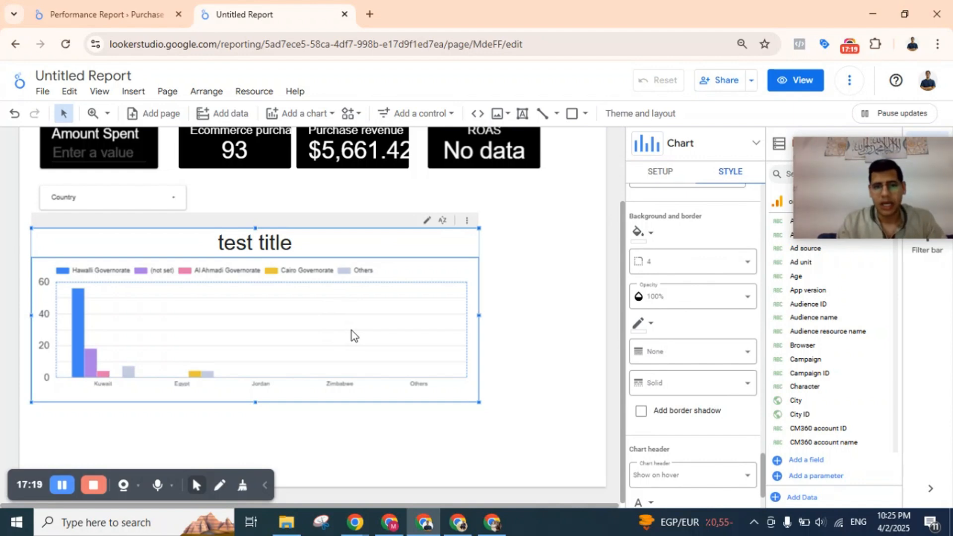
click(727, 154)
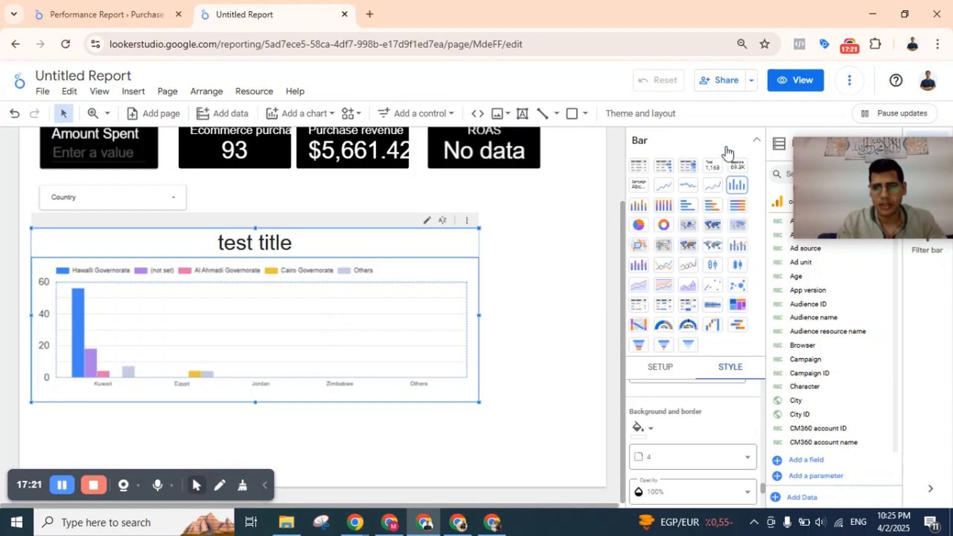
click(642, 206)
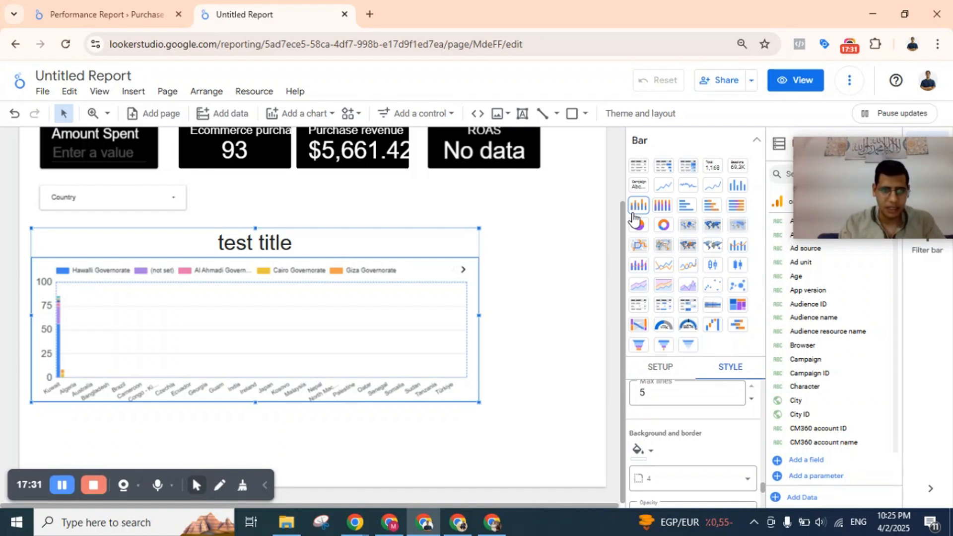
click(665, 206)
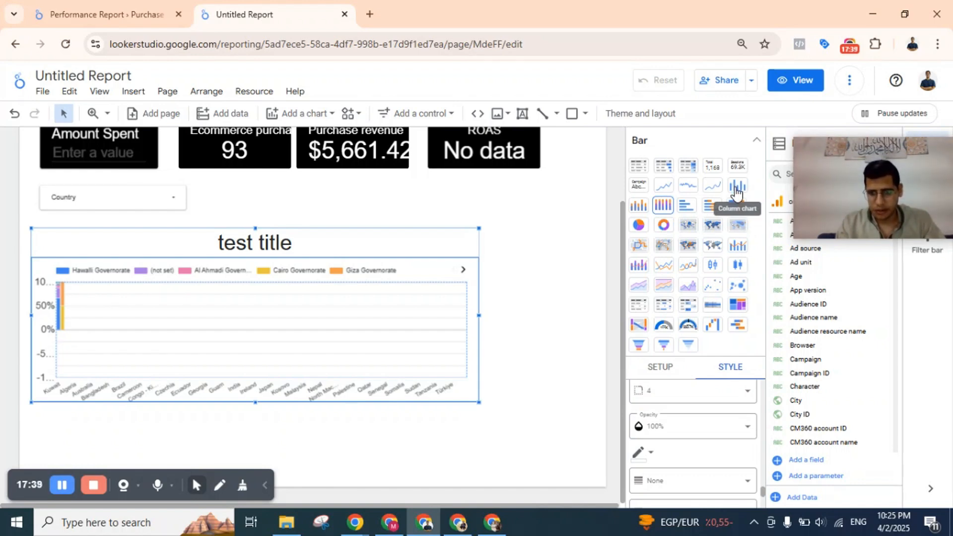
click(736, 191)
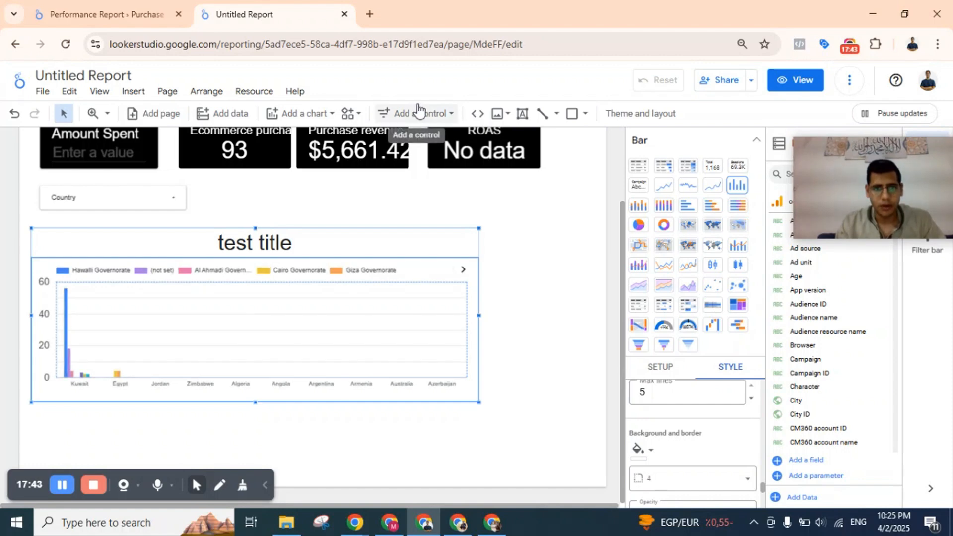
Pick a pie chart for insertion, and set the current page's canvas height to 3000 px to make room for it.
click(421, 113)
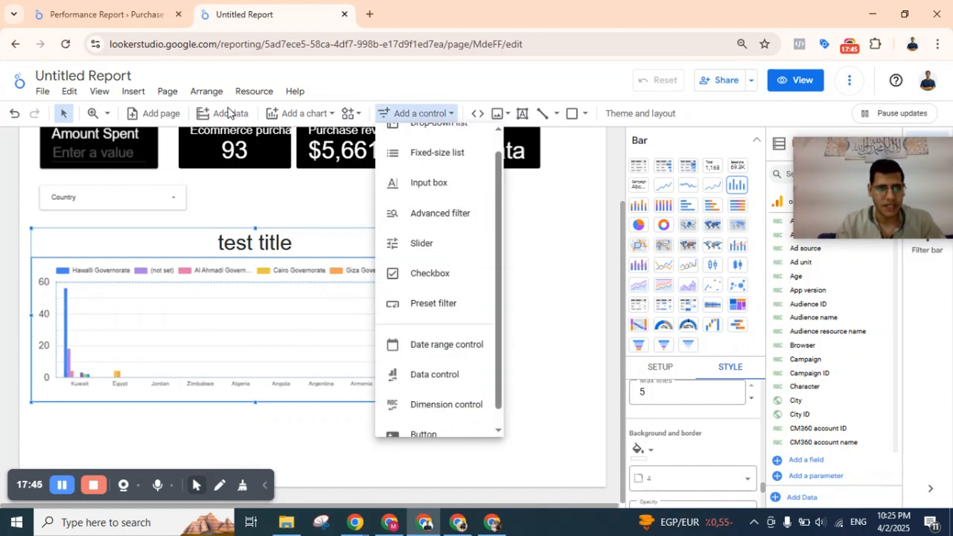
click(322, 115)
click(321, 115)
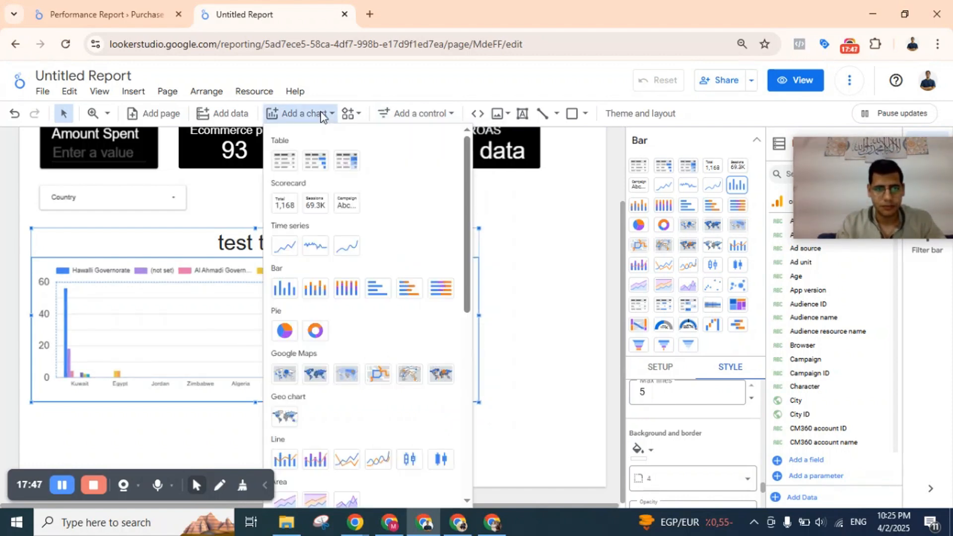
click(284, 330)
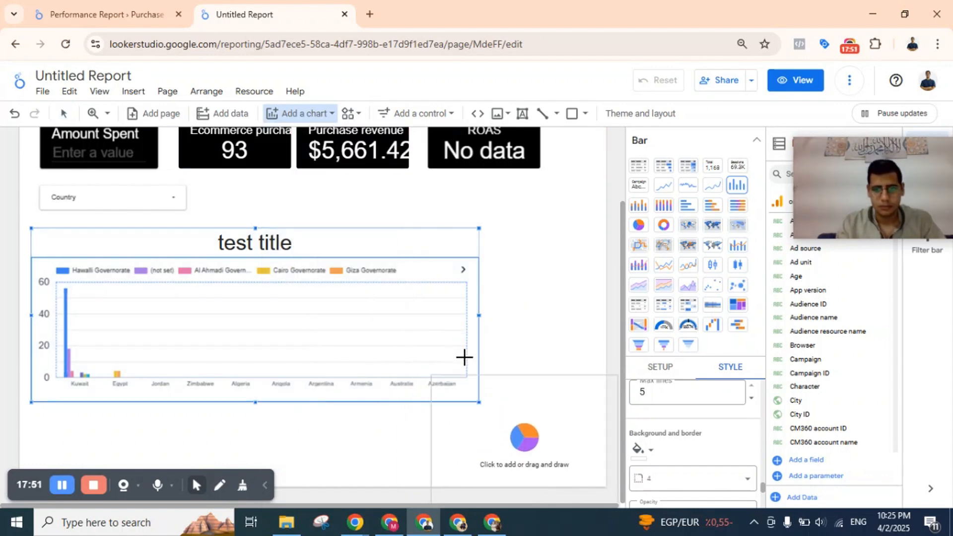
scroll(487, 228, up, 2)
scroll(487, 228, down, 2)
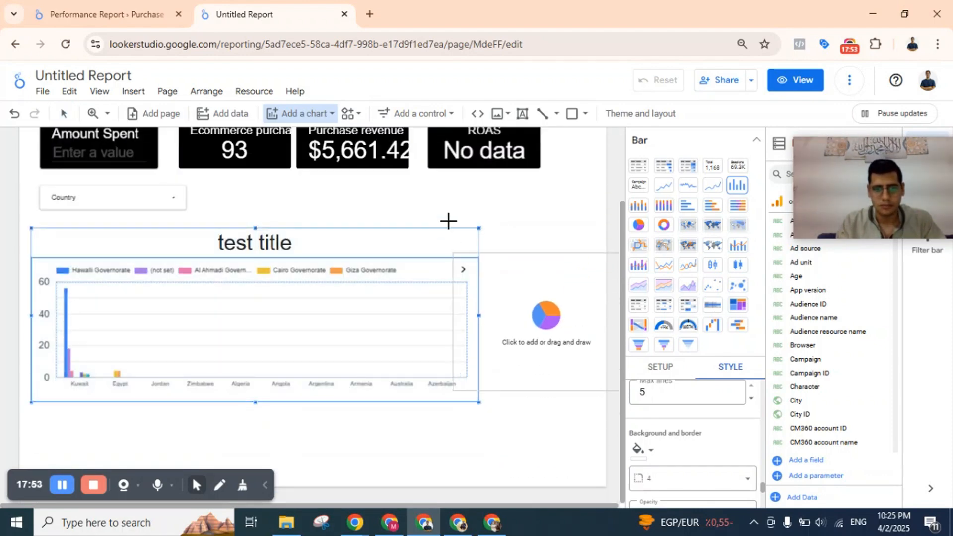
click(323, 117)
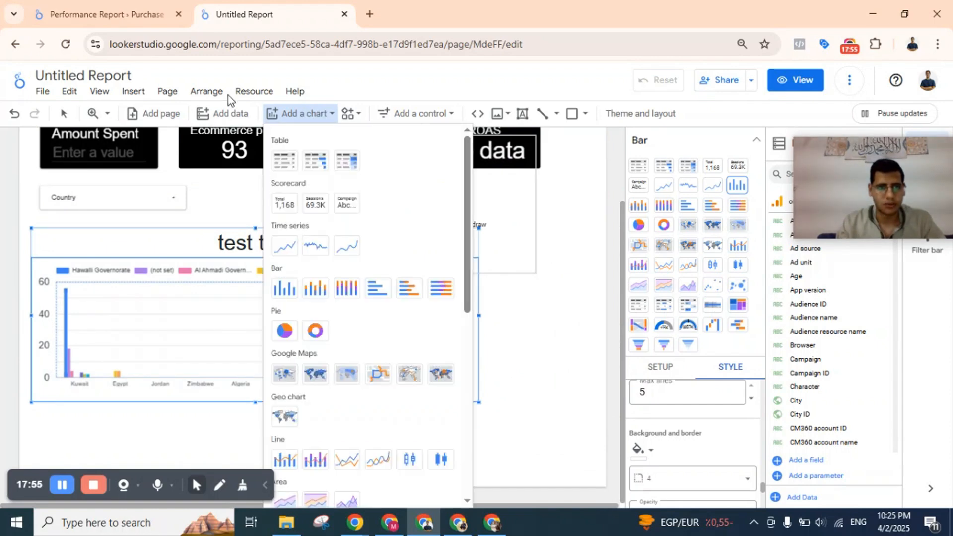
click(162, 94)
click(162, 93)
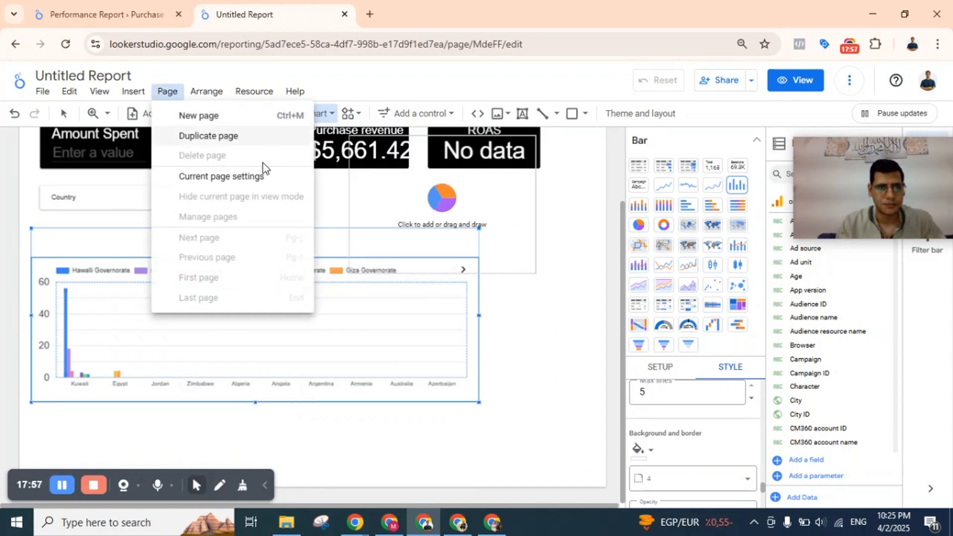
click(260, 177)
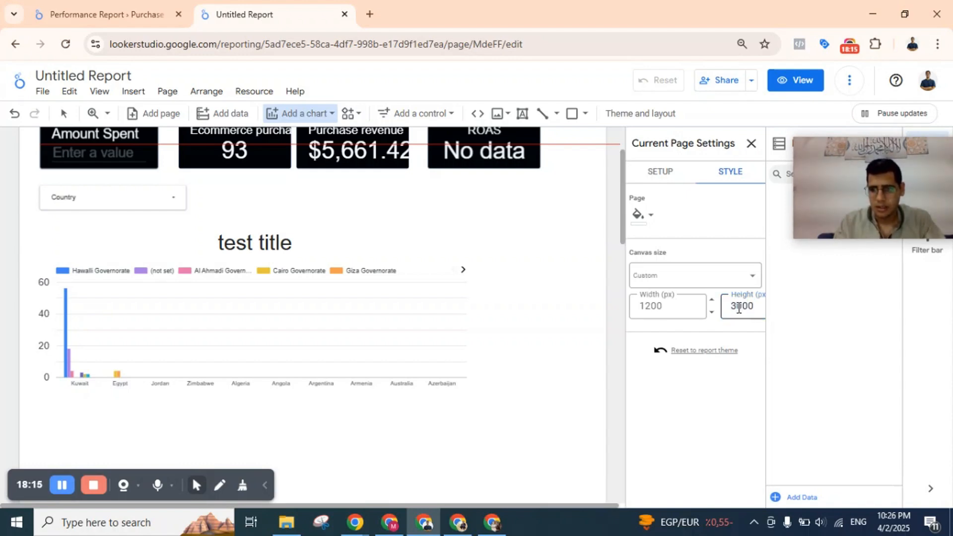
Place the pie chart under the column chart, aligned with its left edge, and enlarge it.
scroll(536, 295, down, 5)
scroll(536, 295, up, 2)
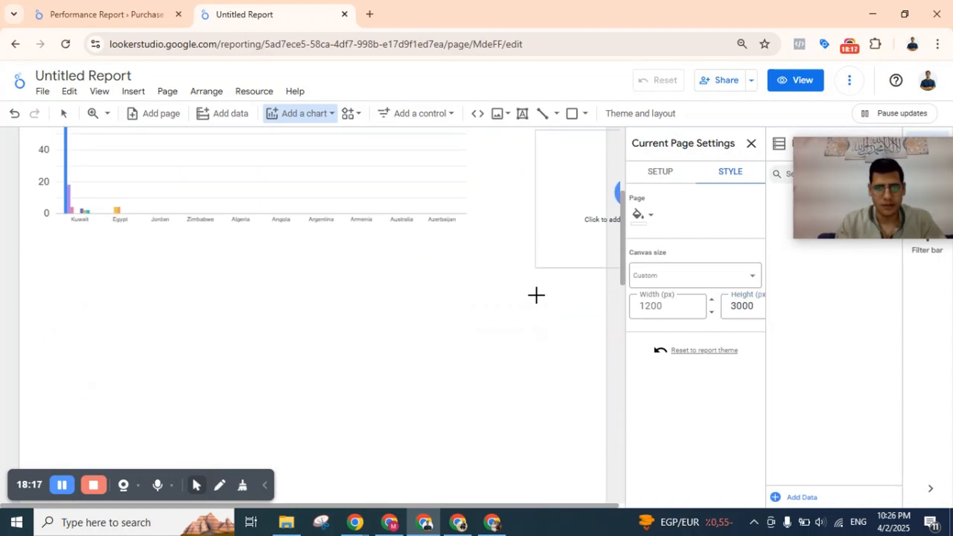
key(Escape)
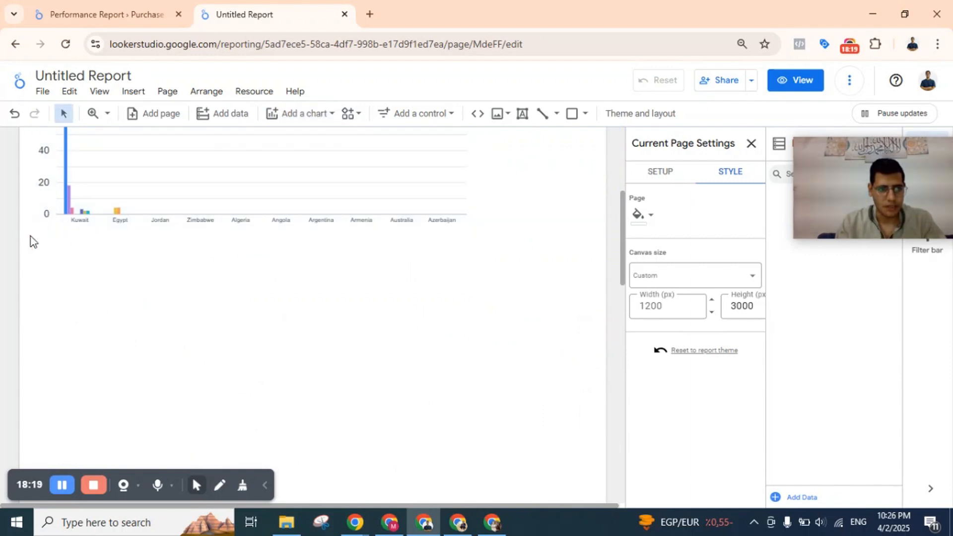
click(228, 289)
scroll(228, 289, down, 2)
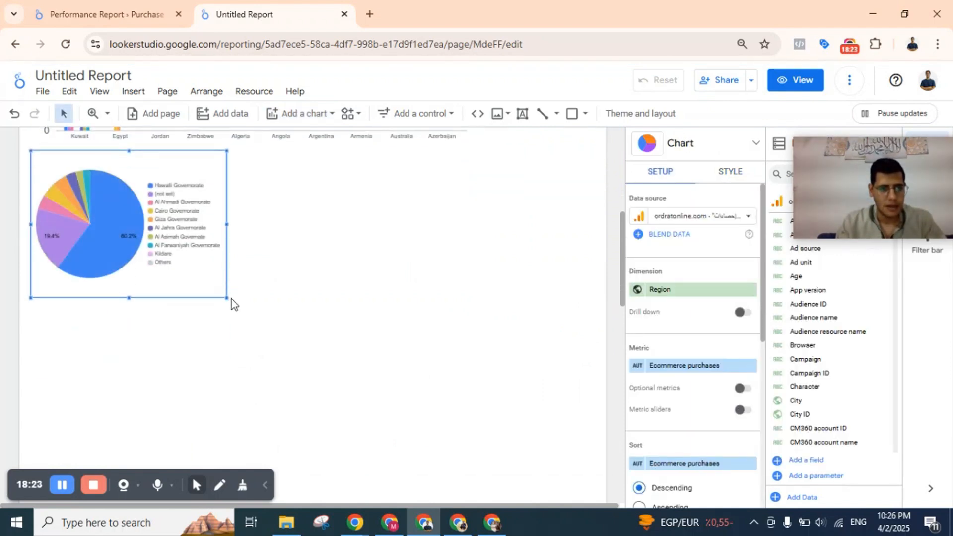
drag(224, 297, 375, 378)
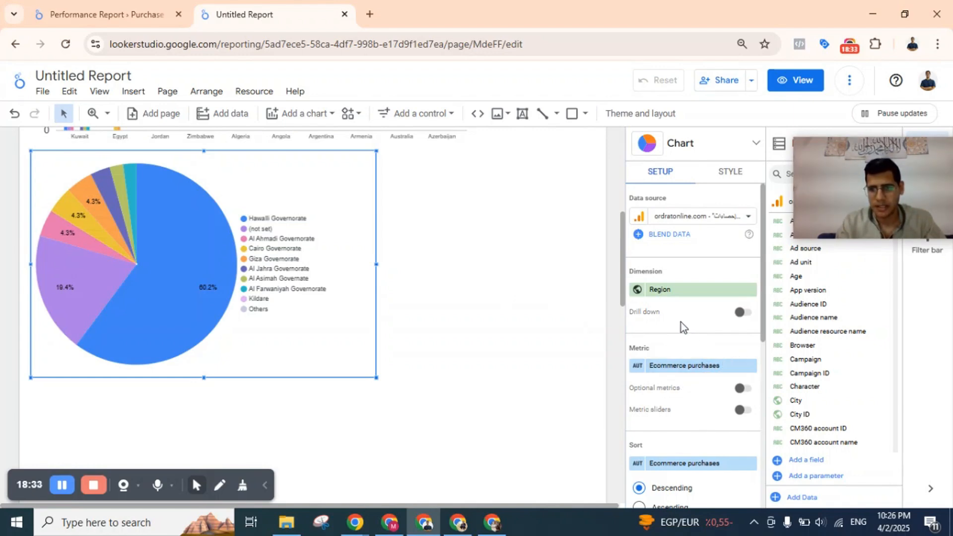
Change the pie chart's dimension from Region to Gender.
click(651, 297)
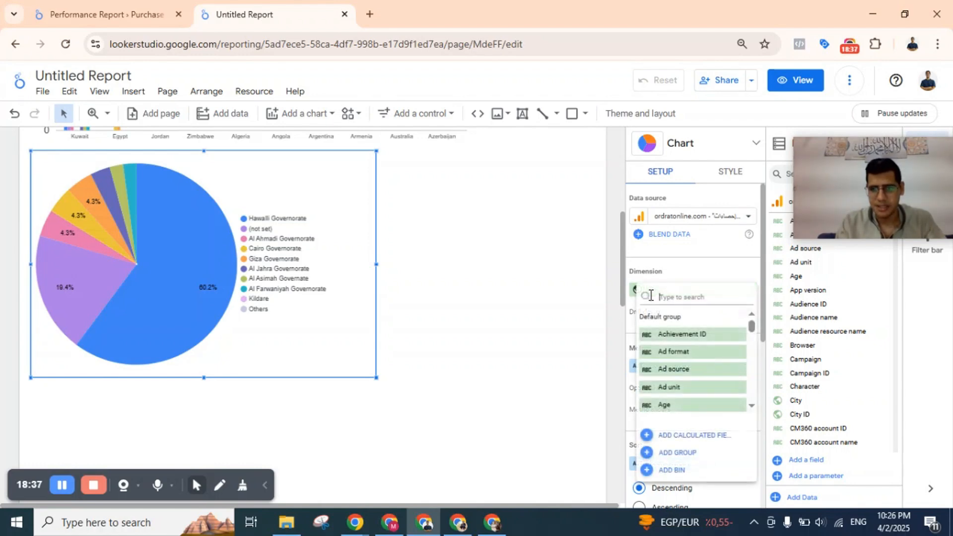
text(gender)
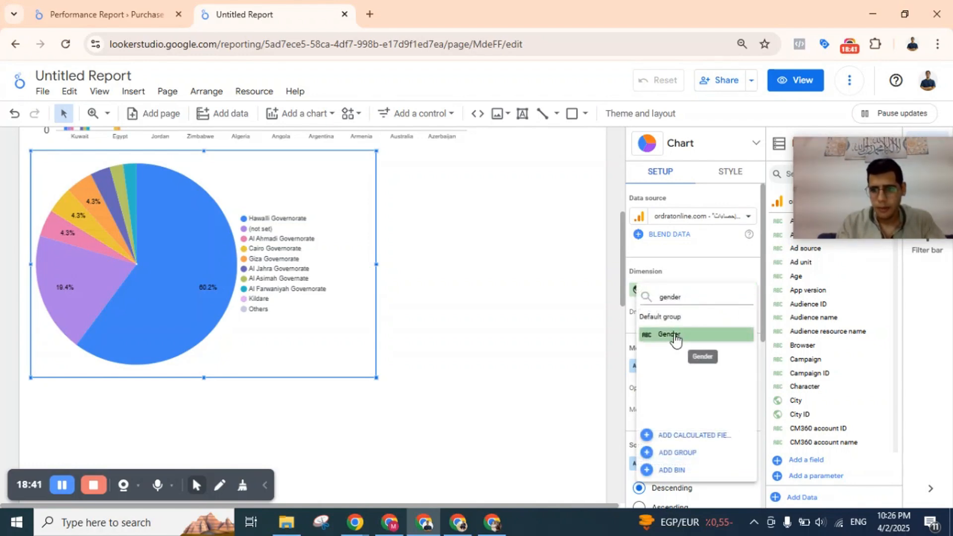
click(673, 337)
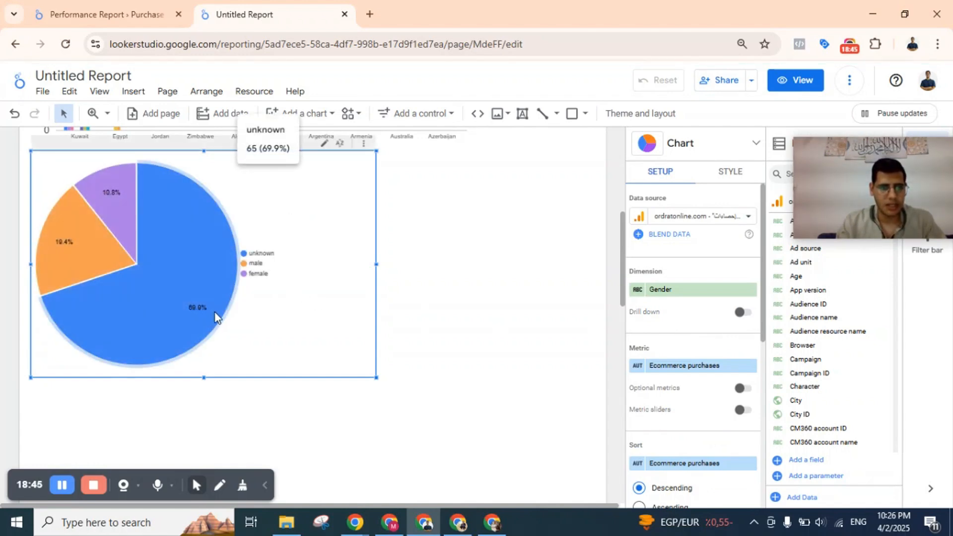
mouse_move(204, 302)
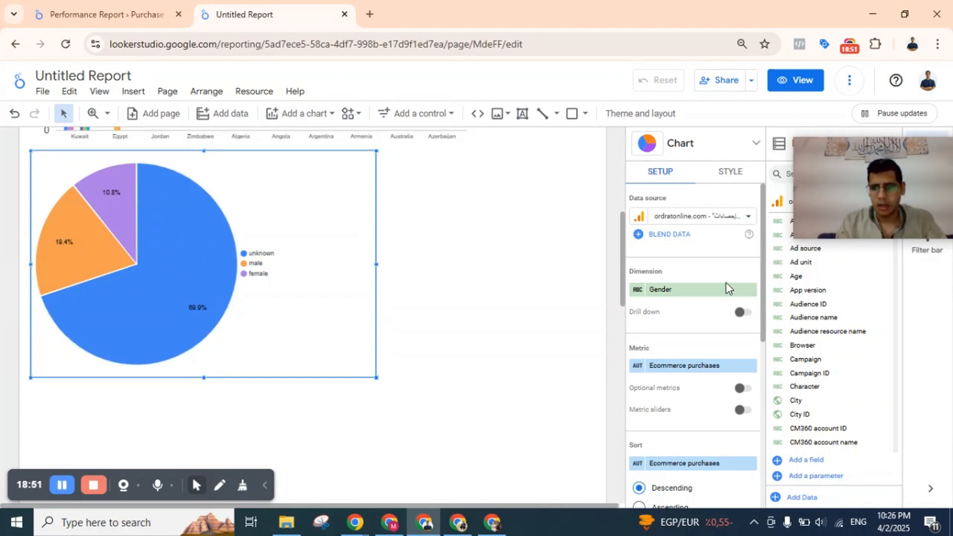
Try the donut, column and pivot-table-with-bars chart types on the gender chart, and switch back to the pie chart.
click(730, 173)
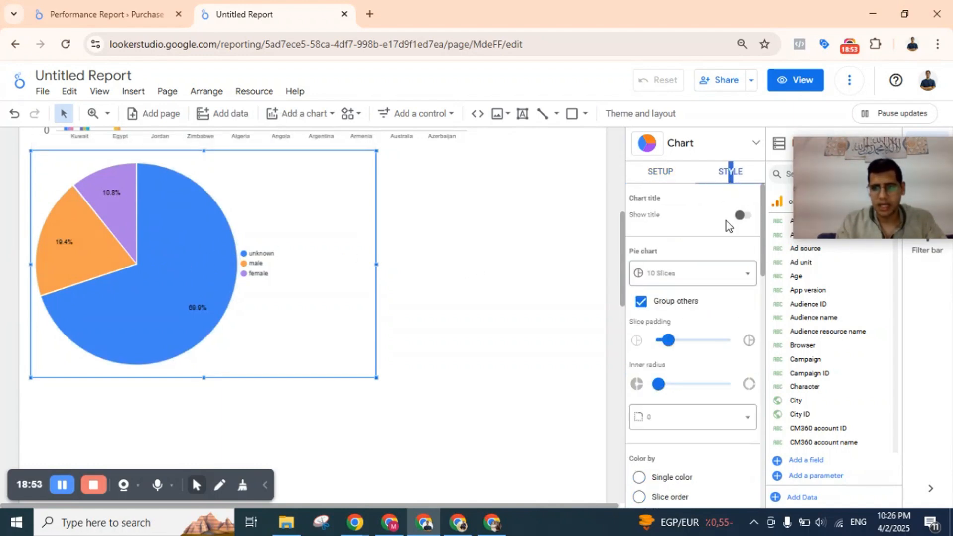
scroll(703, 351, down, 6)
scroll(705, 354, up, 6)
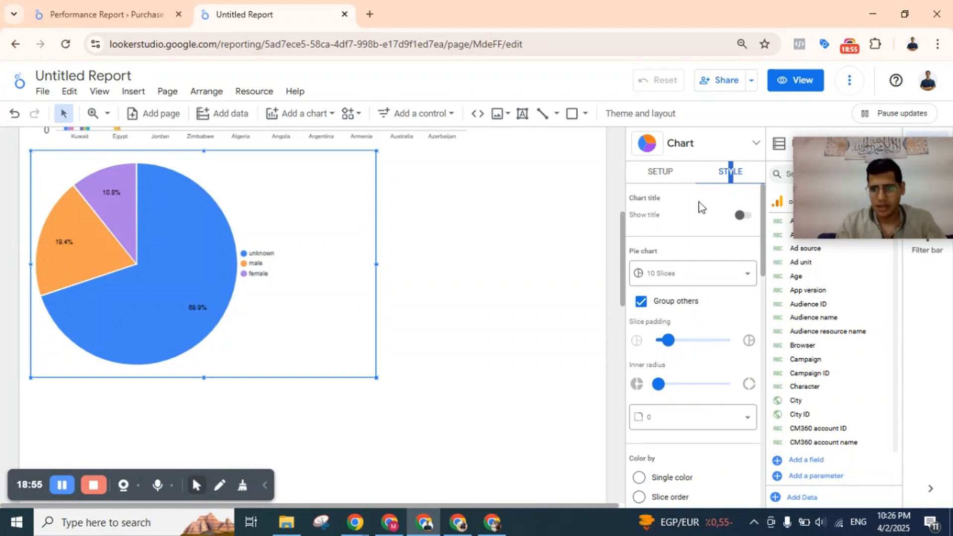
click(666, 172)
click(695, 154)
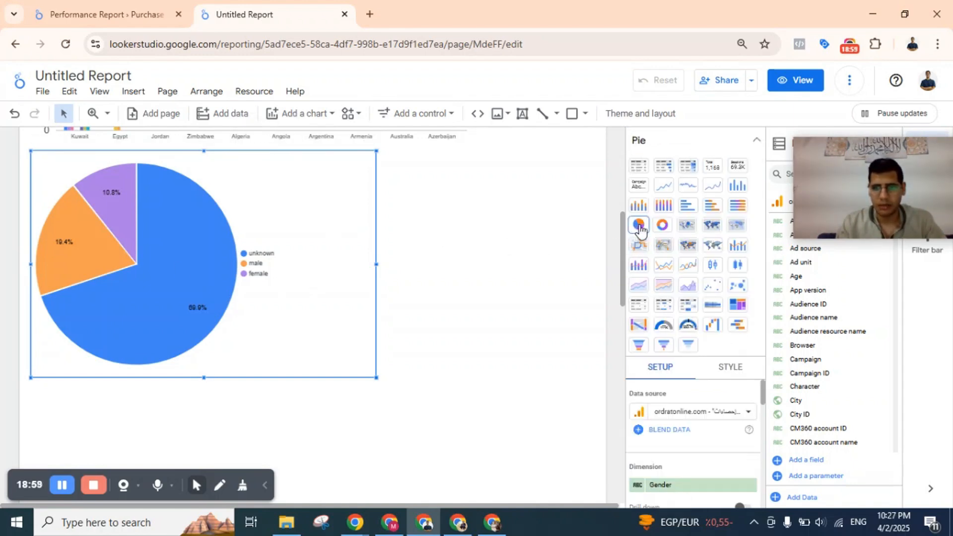
click(663, 226)
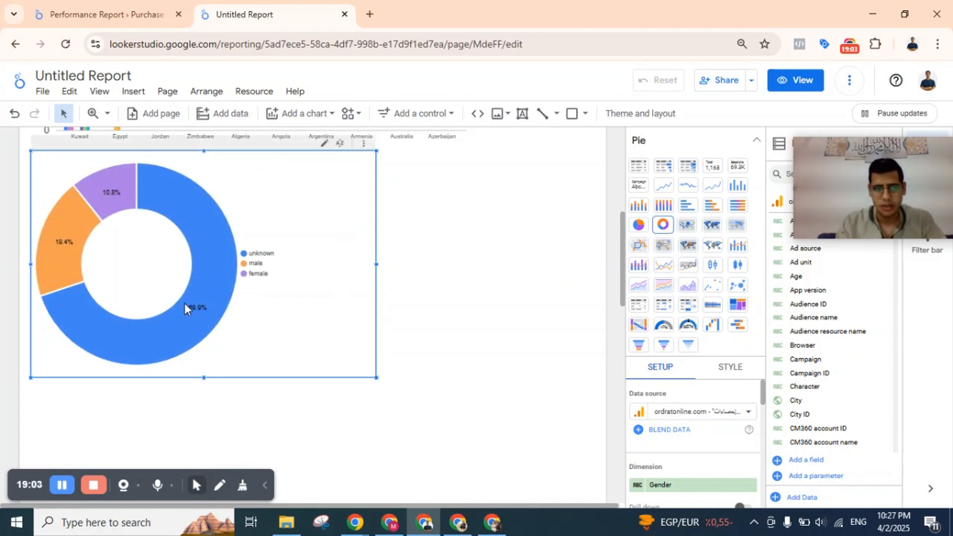
click(738, 185)
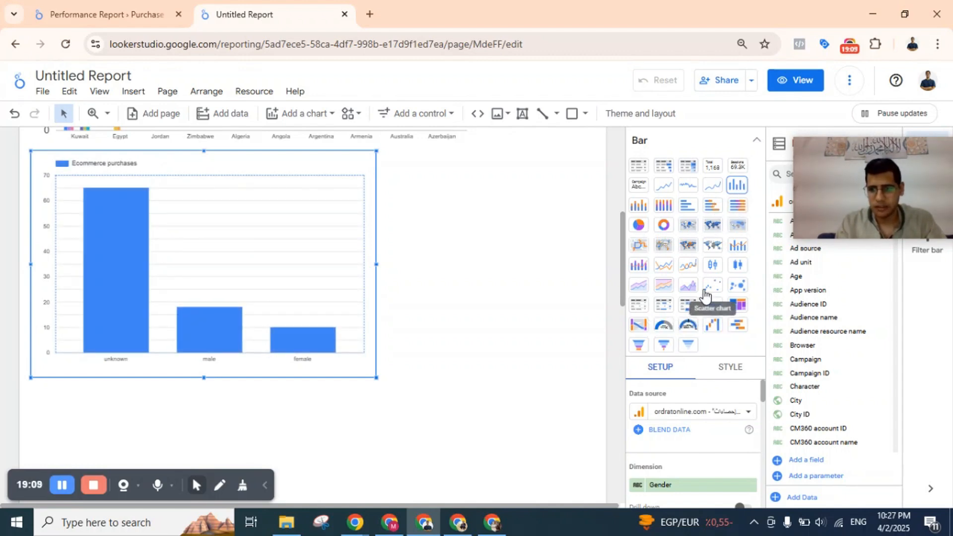
click(662, 307)
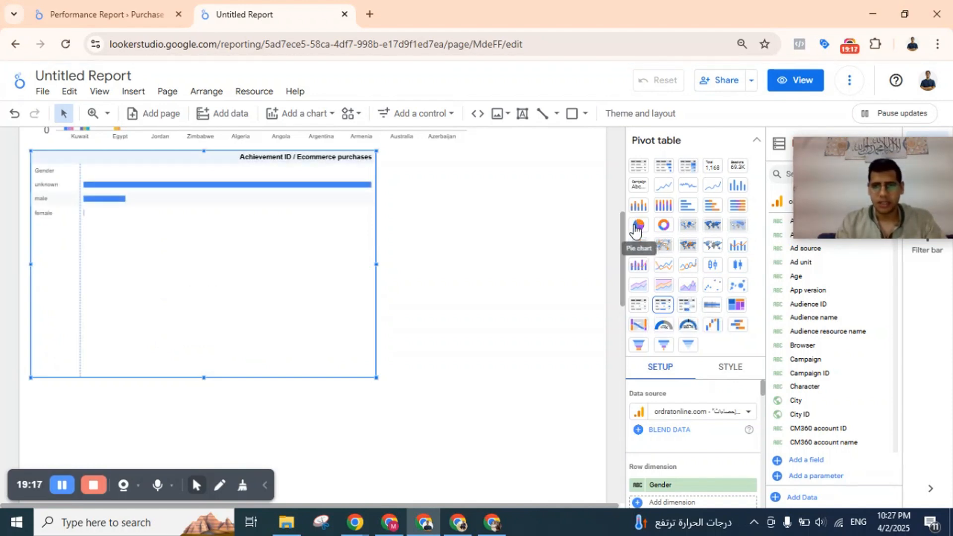
click(637, 226)
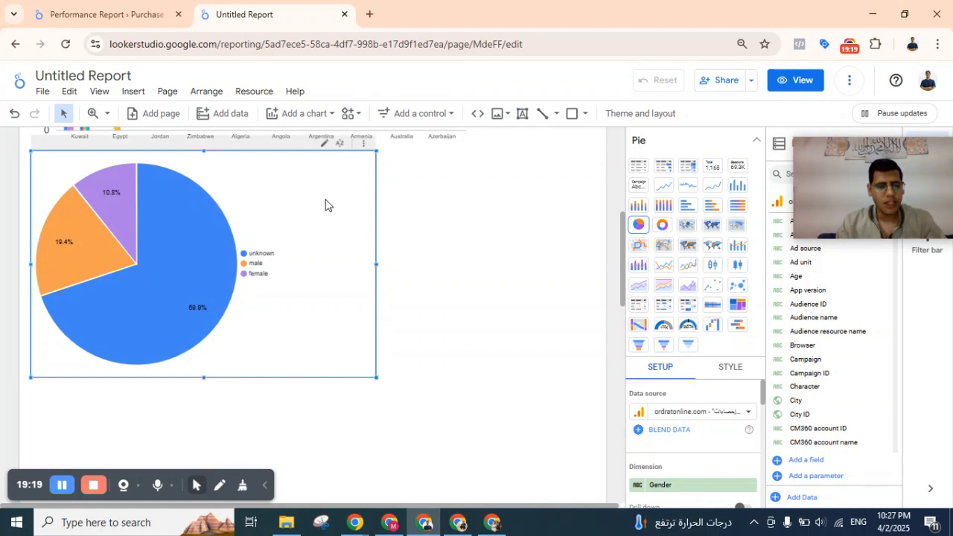
Paste a copy of the gender pie chart to its right and set the copy's dimension to Age.
key(ctrl+v)
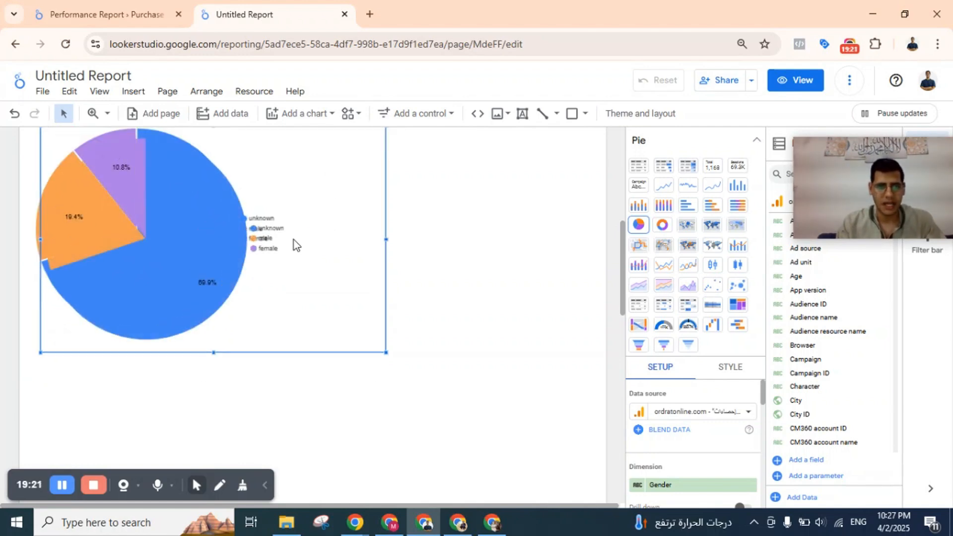
drag(318, 209, 516, 191)
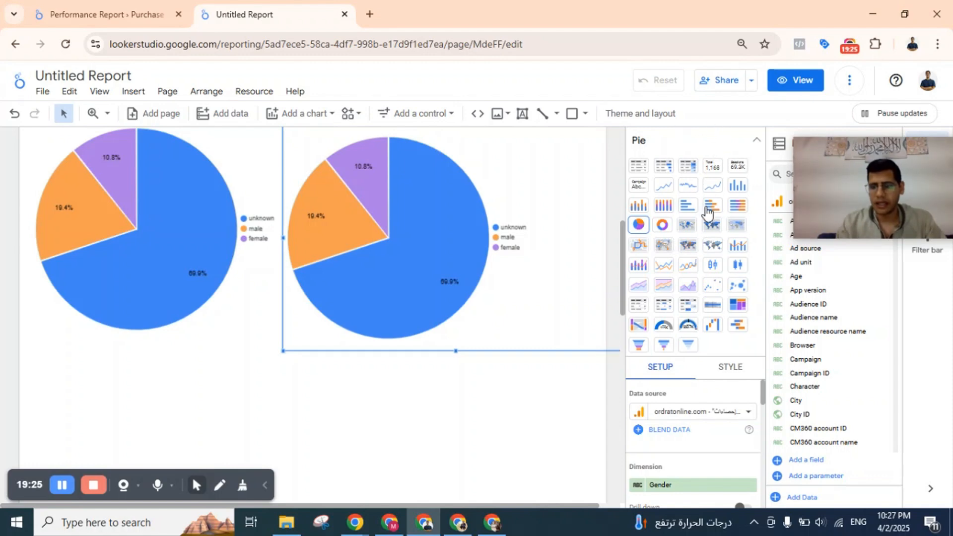
click(757, 145)
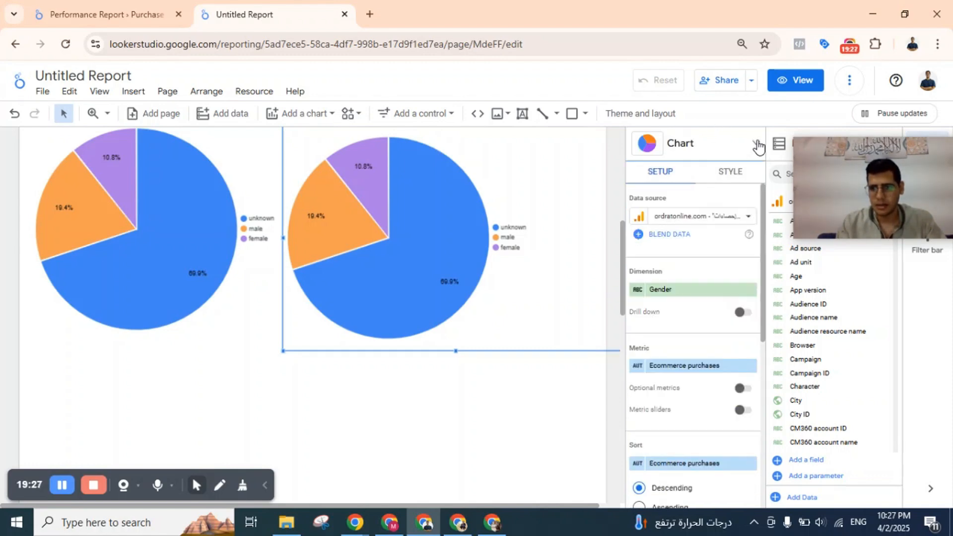
click(674, 288)
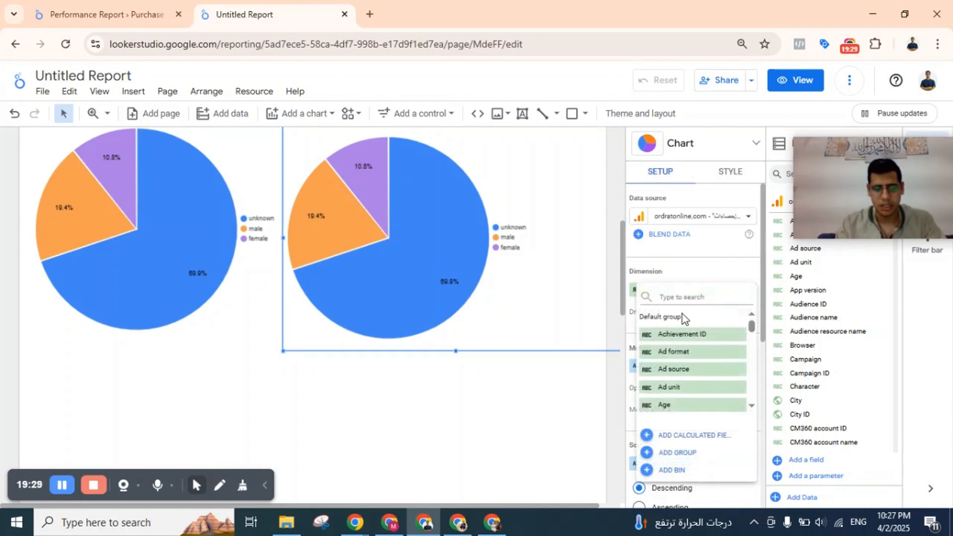
text(age)
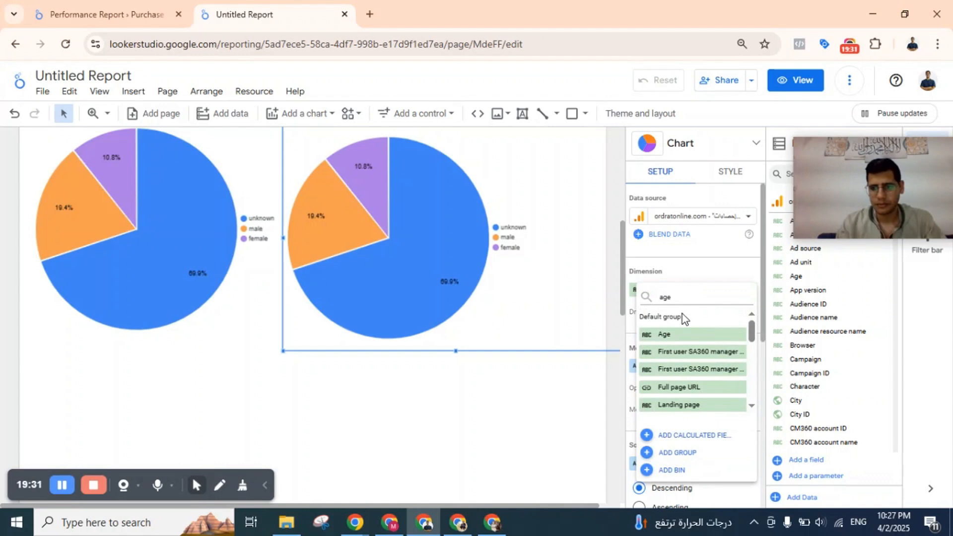
click(663, 334)
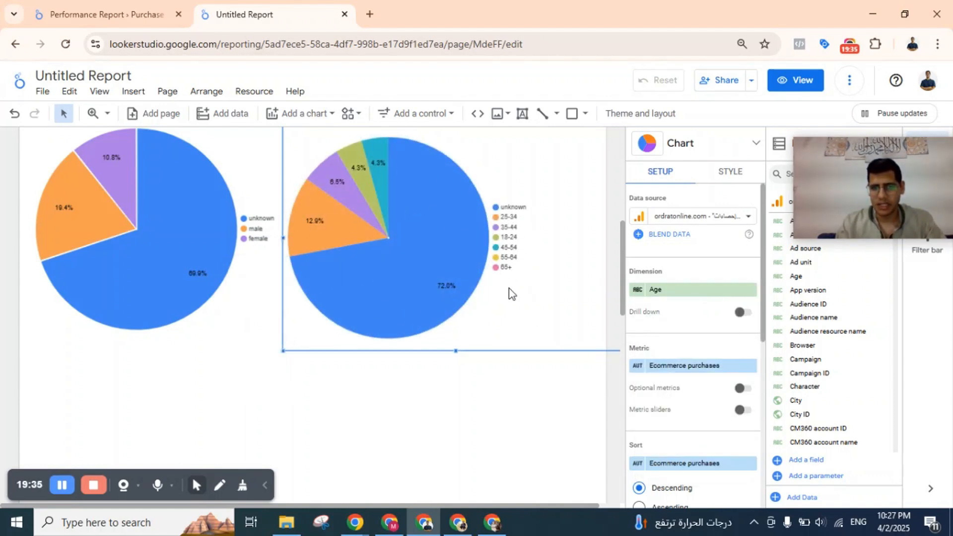
Convert the Age pie chart to a column chart and deselect it.
click(743, 154)
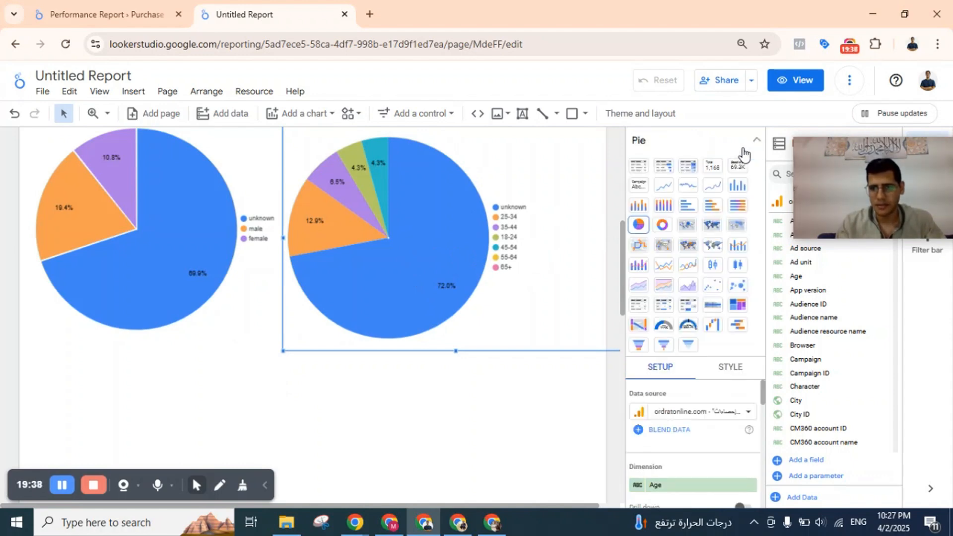
click(738, 186)
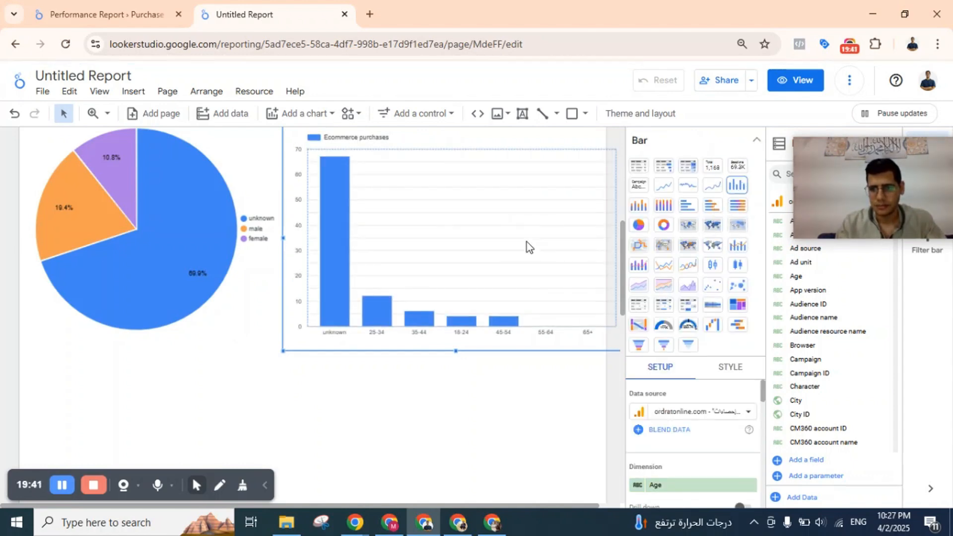
click(376, 365)
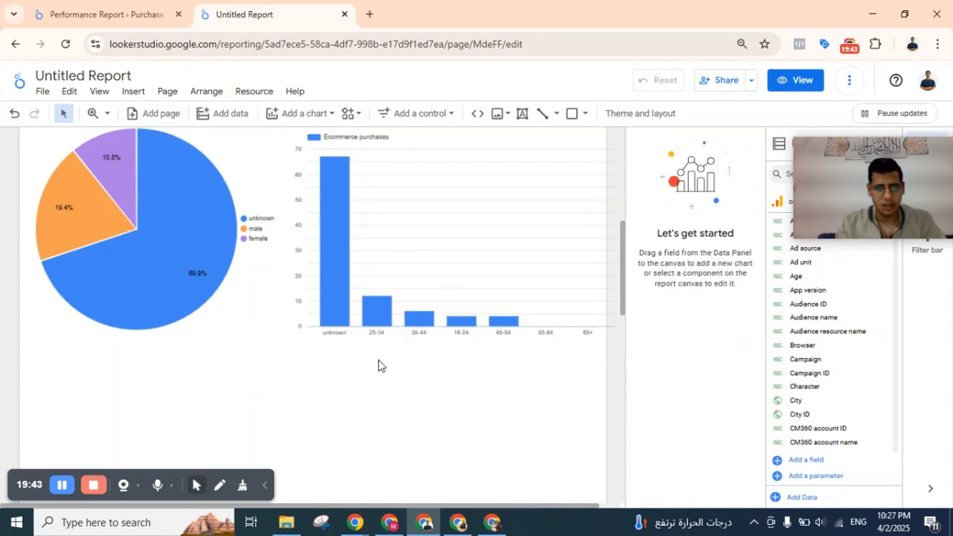
Review the Purchases and Revenue by Source chart in the Performance Report, and return to the Untitled Report.
scroll(387, 336, down, 3)
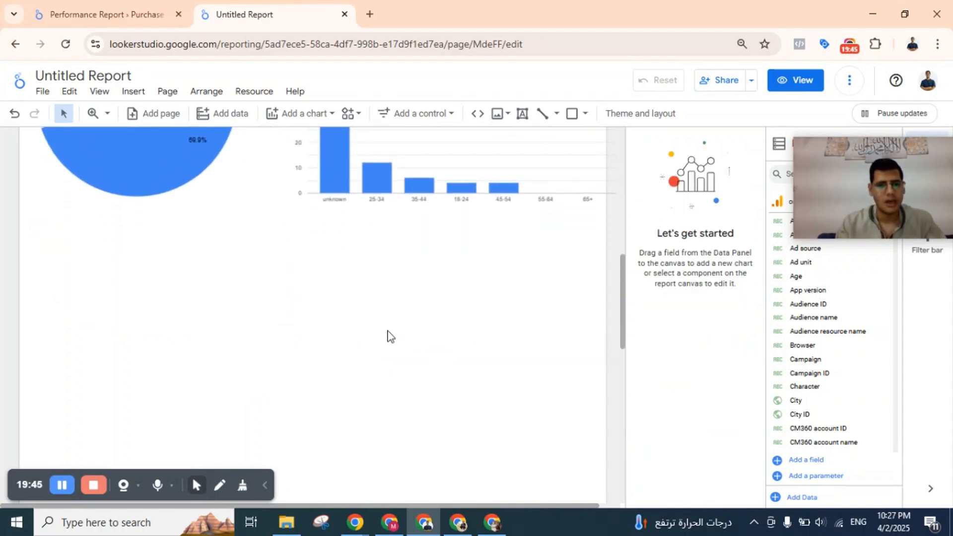
click(147, 7)
scroll(397, 256, down, 12)
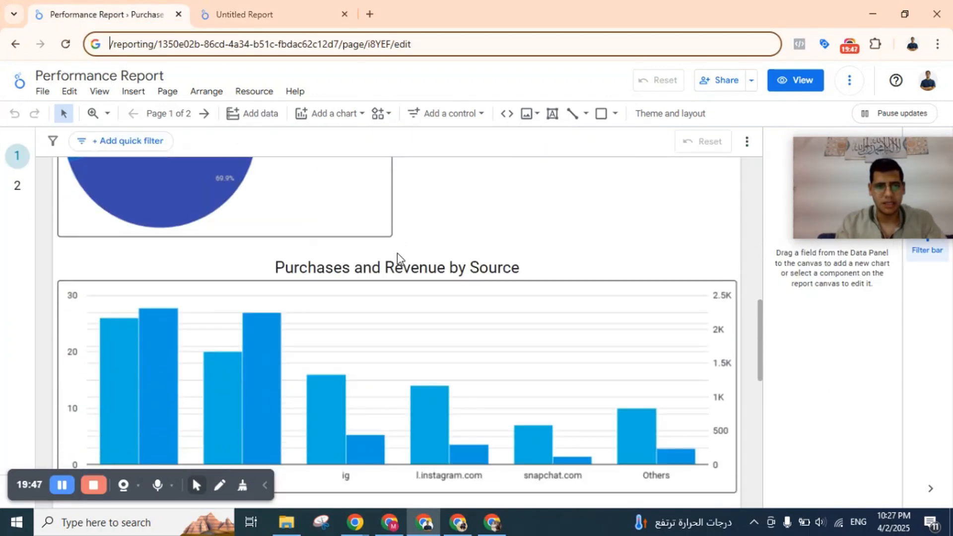
scroll(400, 258, up, 2)
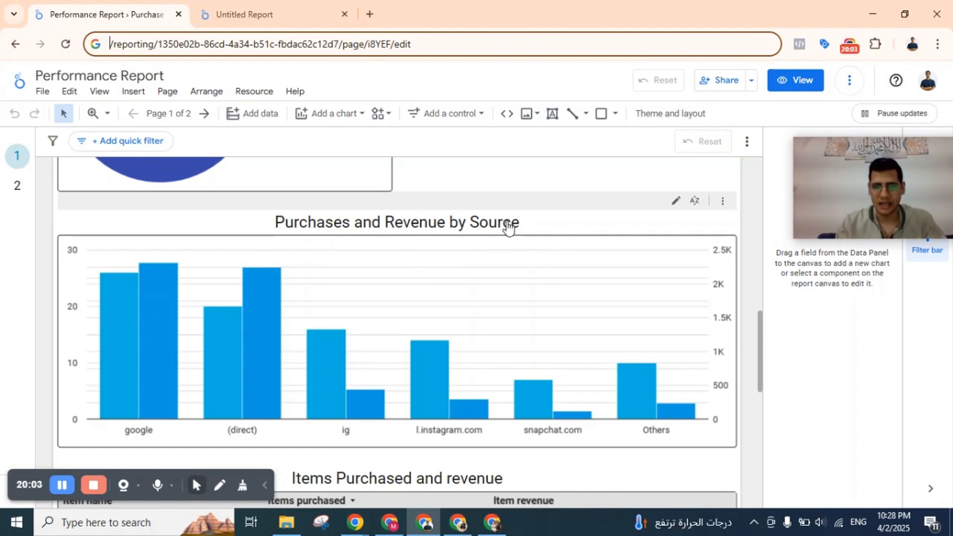
click(293, 1)
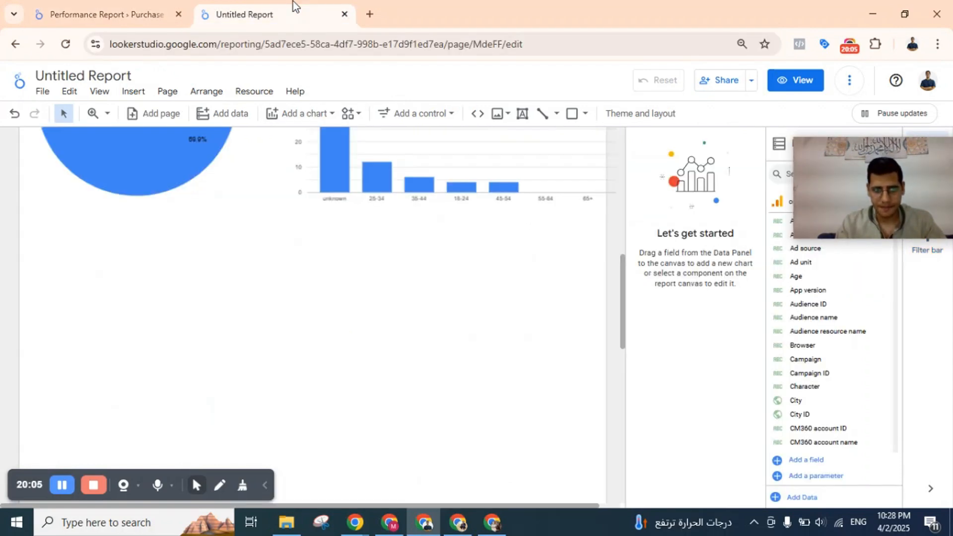
click(373, 168)
click(128, 310)
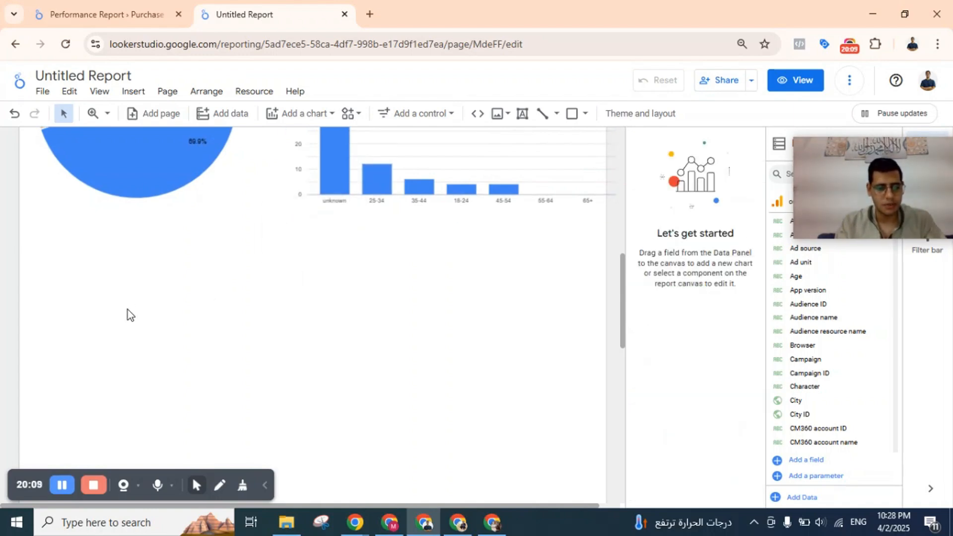
key(ctrl+v)
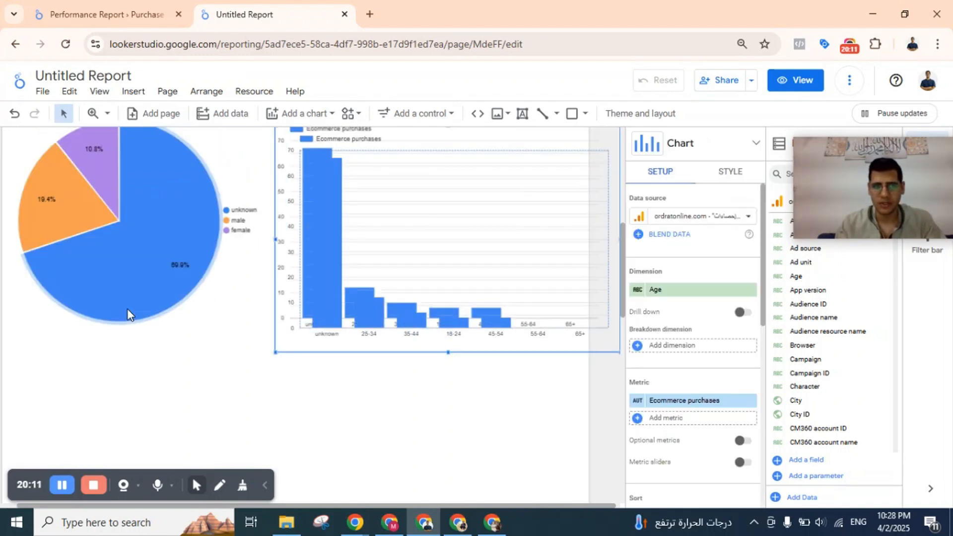
key(Delete)
Add a column chart below the gender and age charts and enlarge it to nearly the full page width.
scroll(128, 311, down, 3)
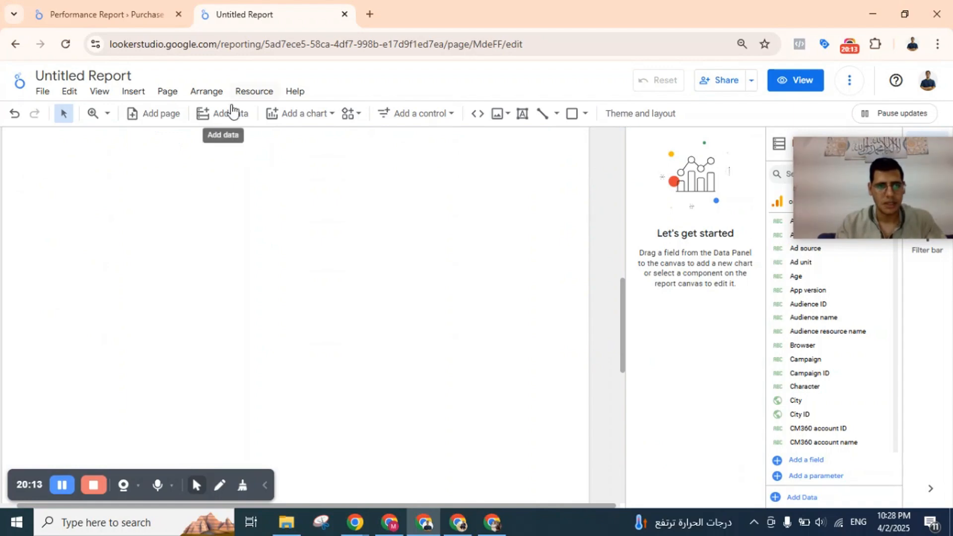
click(297, 118)
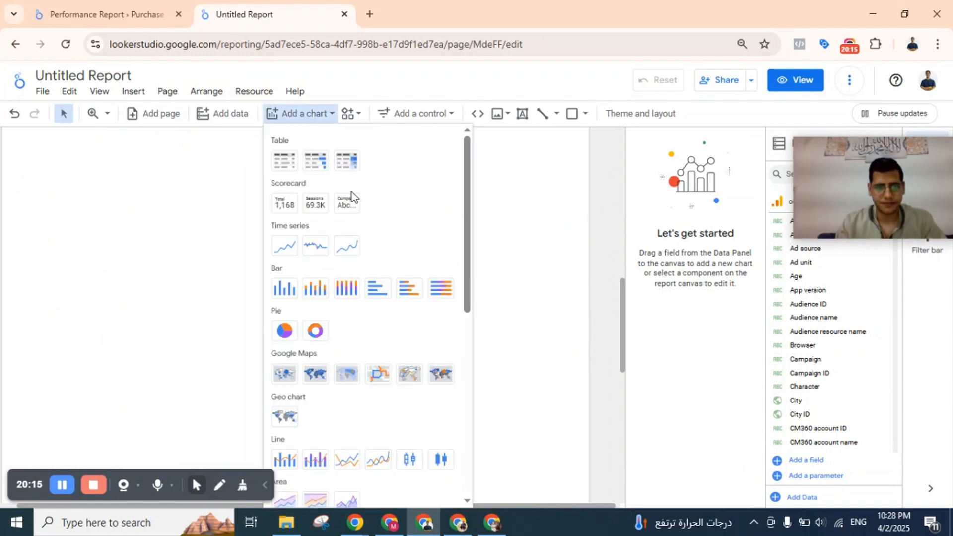
click(281, 292)
key(Escape)
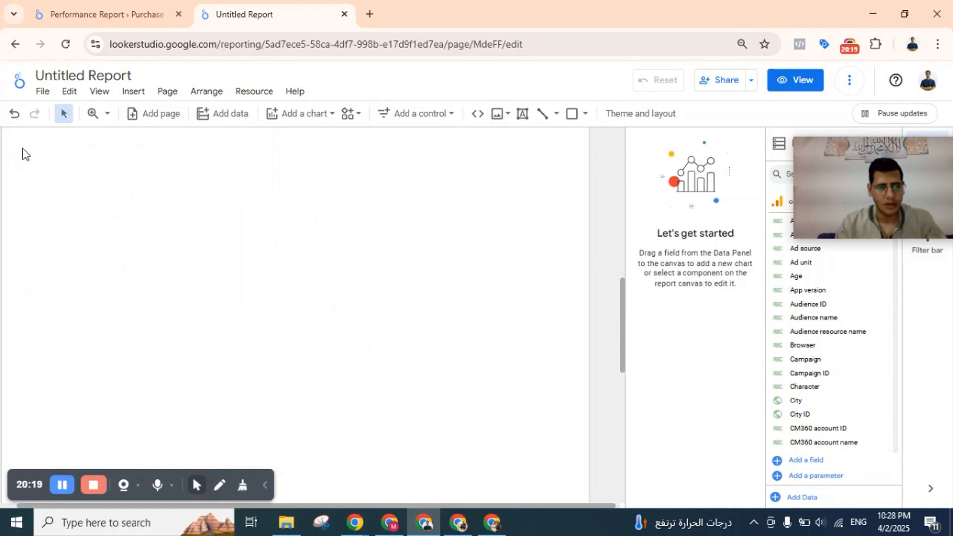
click(23, 149)
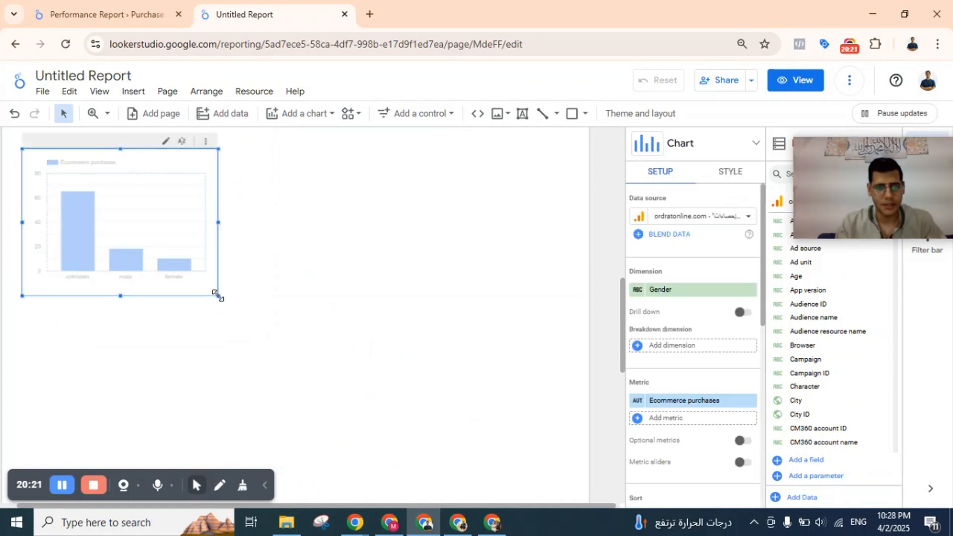
drag(216, 294, 582, 339)
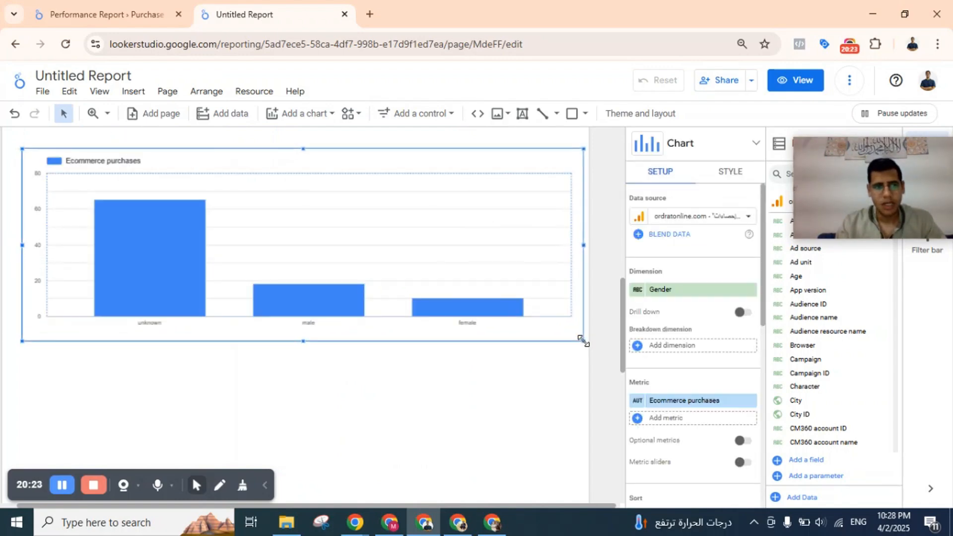
Set the new column chart's dimension to Ad source.
scroll(693, 320, down, 2)
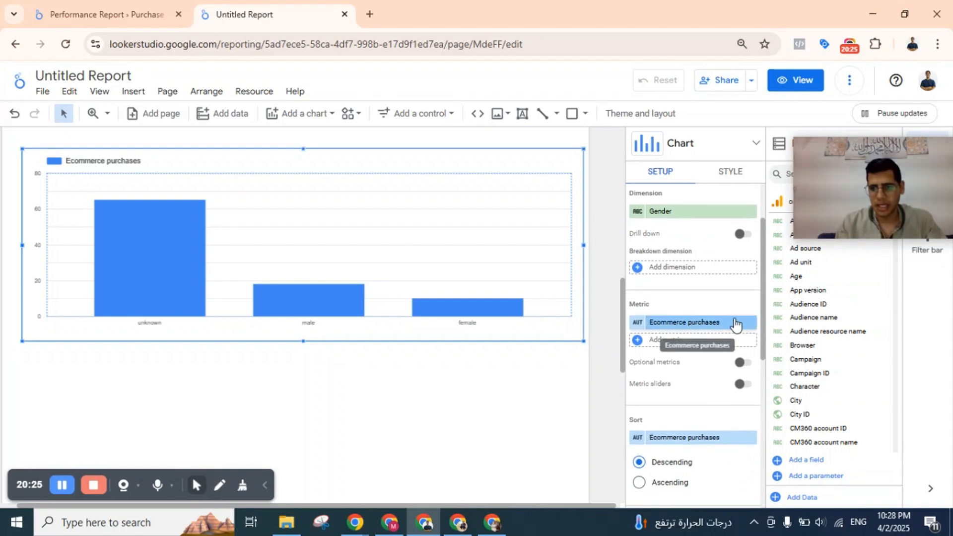
click(666, 211)
text(source)
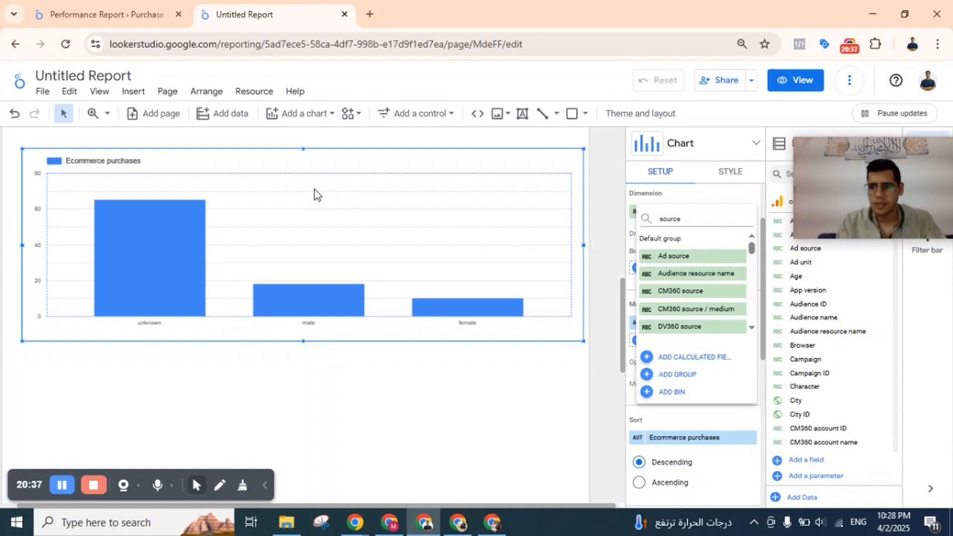
click(692, 255)
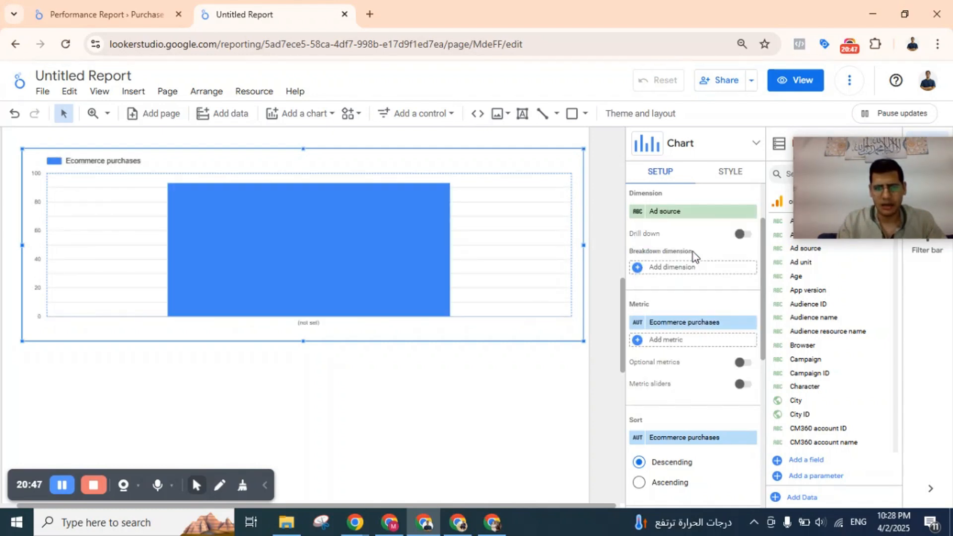
Set the report header's date range control to Jan 1, 2025 through Apr 2, 2025.
scroll(692, 252, up, 2)
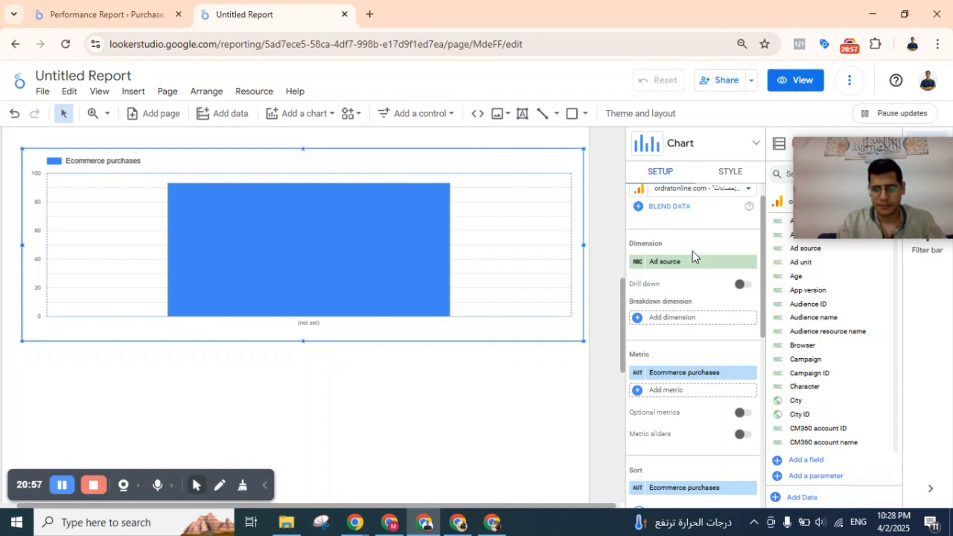
scroll(693, 251, up, 1)
scroll(495, 175, up, 10)
click(539, 181)
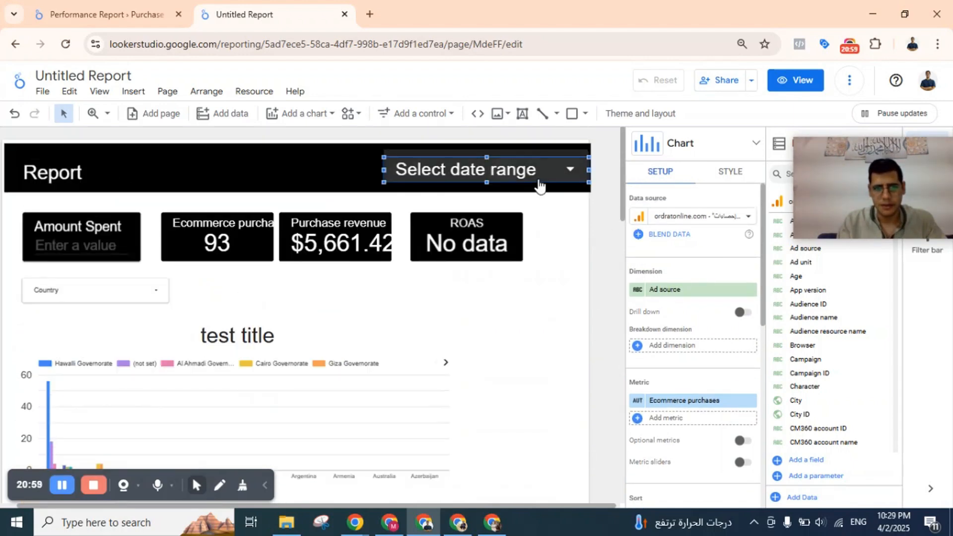
click(376, 214)
click(375, 214)
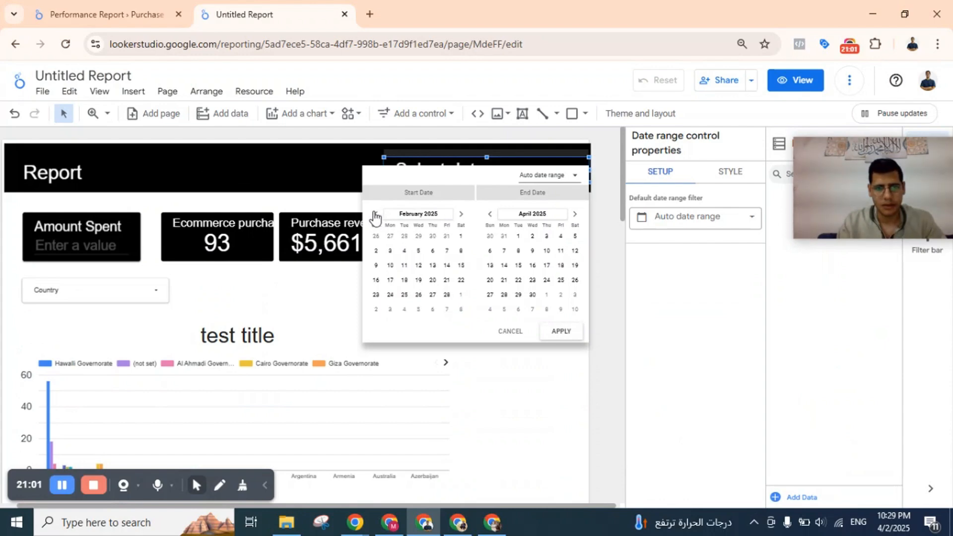
click(376, 214)
click(418, 236)
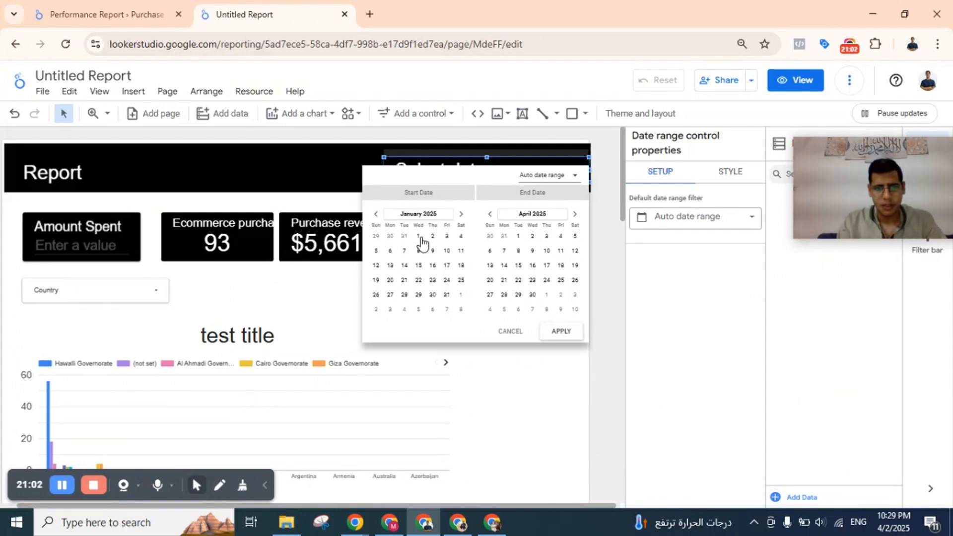
click(532, 236)
click(564, 331)
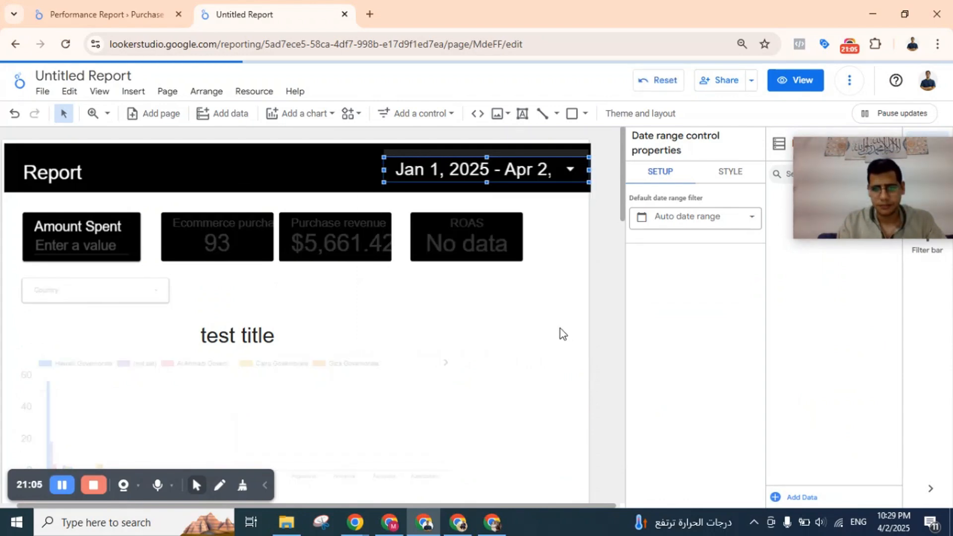
Select the new column chart, compare its setup with the Performance Report's Purchases and Revenue by Source chart, and return to the Untitled Report.
scroll(480, 299, down, 10)
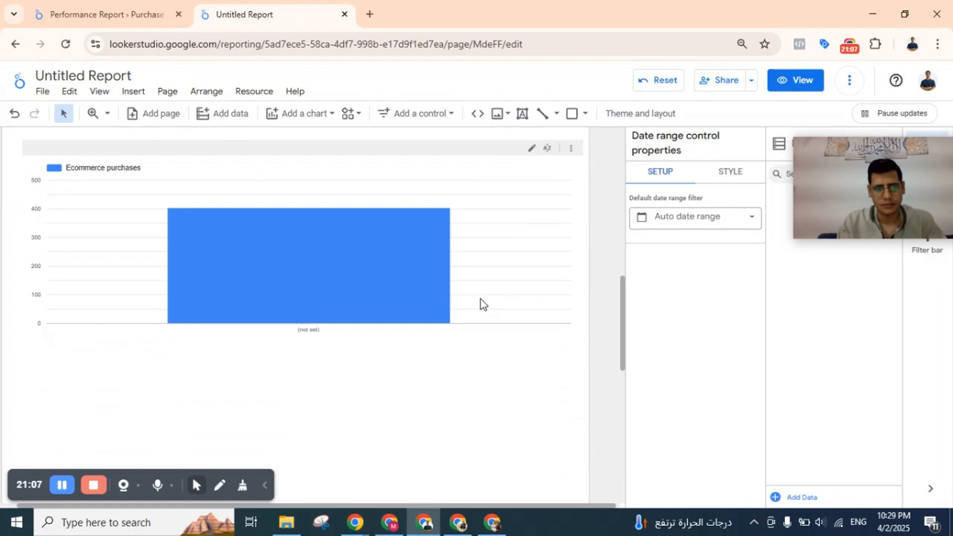
click(491, 251)
scroll(685, 279, down, 4)
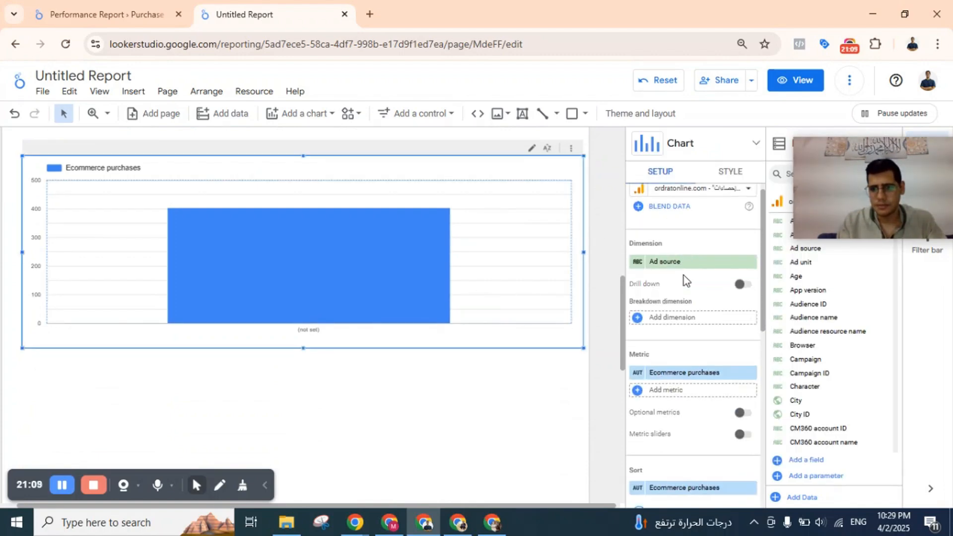
scroll(685, 279, up, 2)
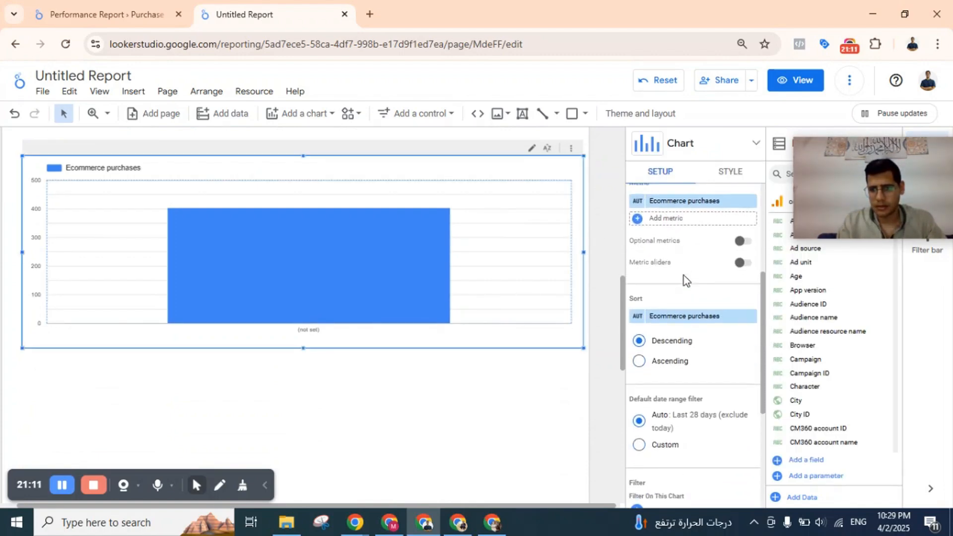
scroll(685, 279, up, 2)
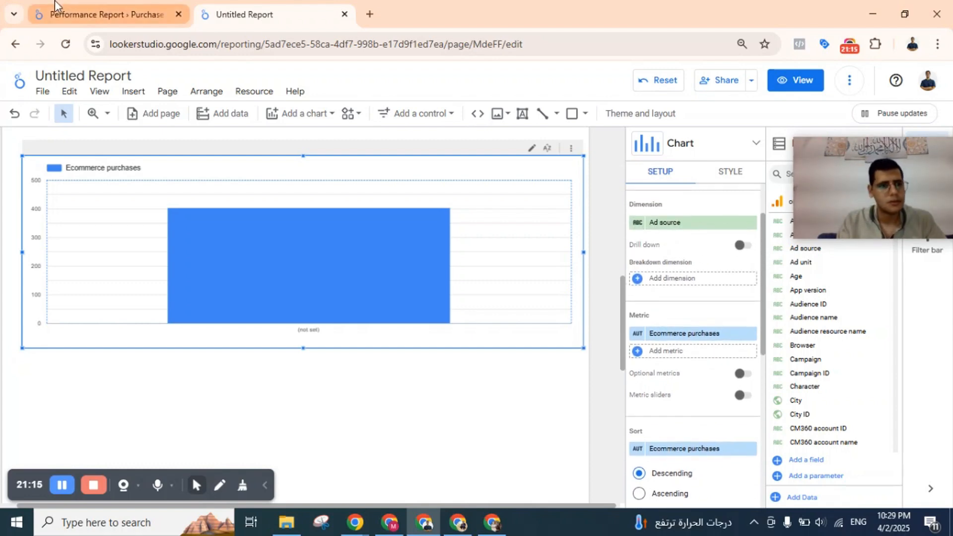
click(99, 14)
click(546, 266)
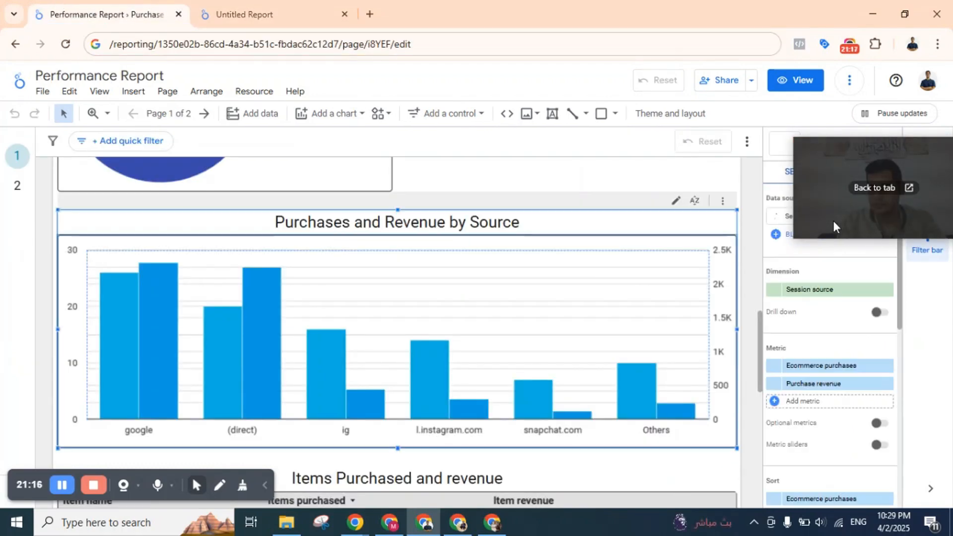
drag(833, 221, 438, 254)
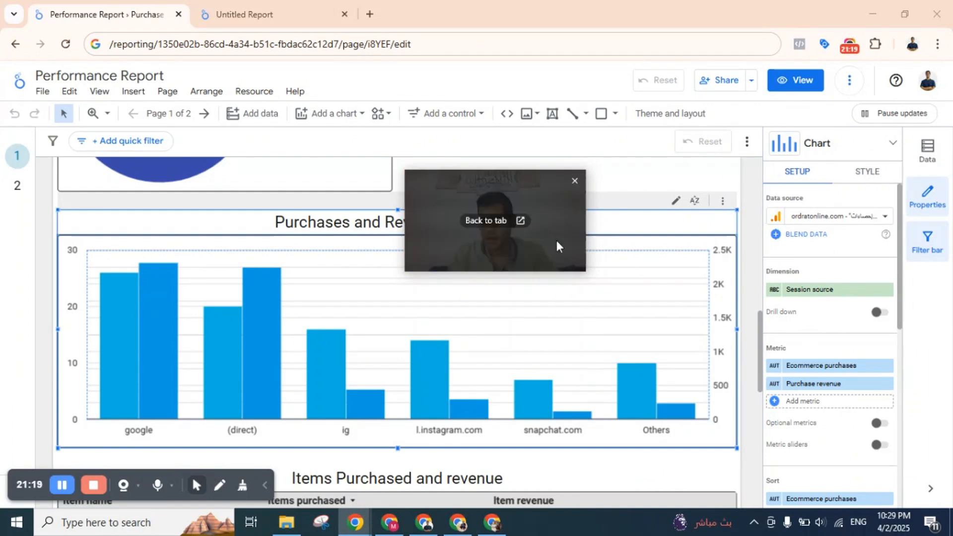
drag(555, 240, 866, 242)
click(270, 2)
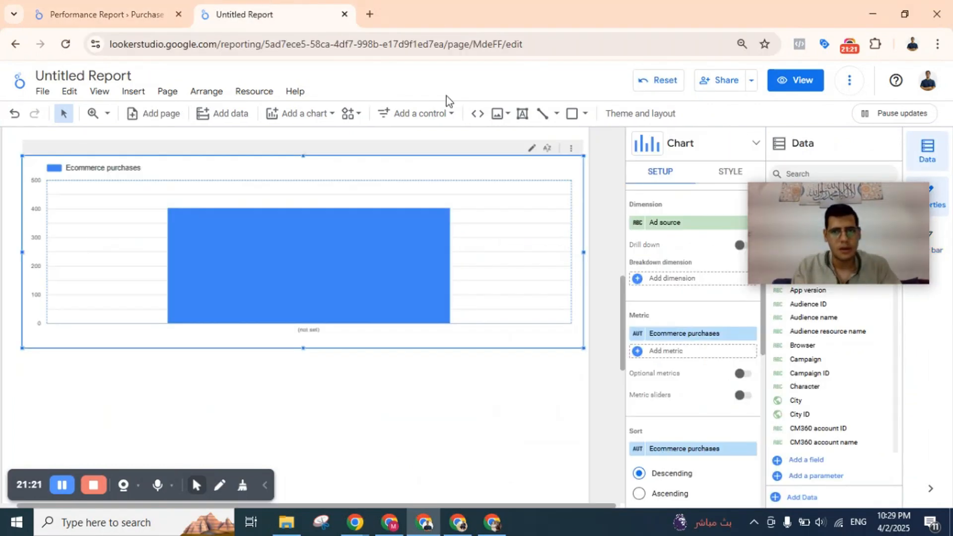
drag(870, 248, 920, 386)
Search the dimension fields for "source" and set the column chart's dimension to Session source.
click(683, 223)
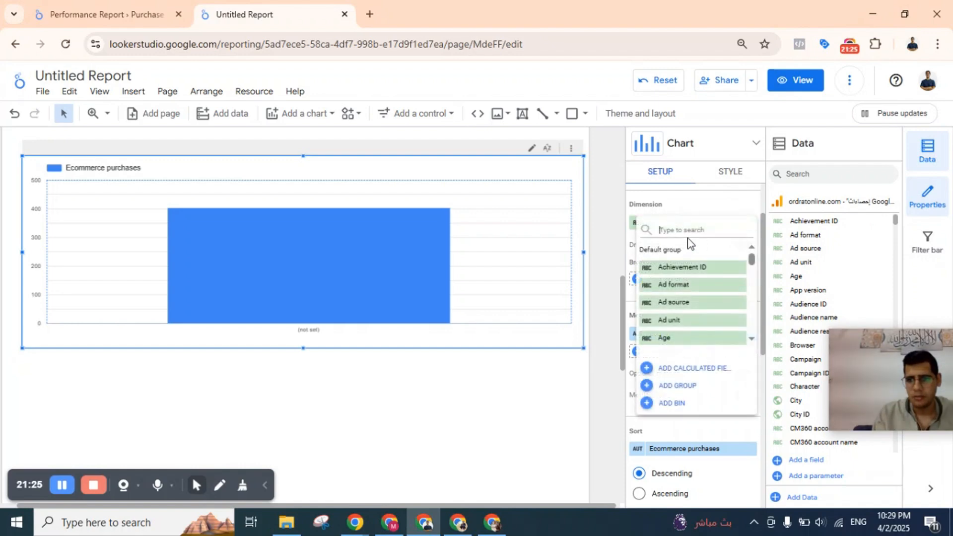
text(source)
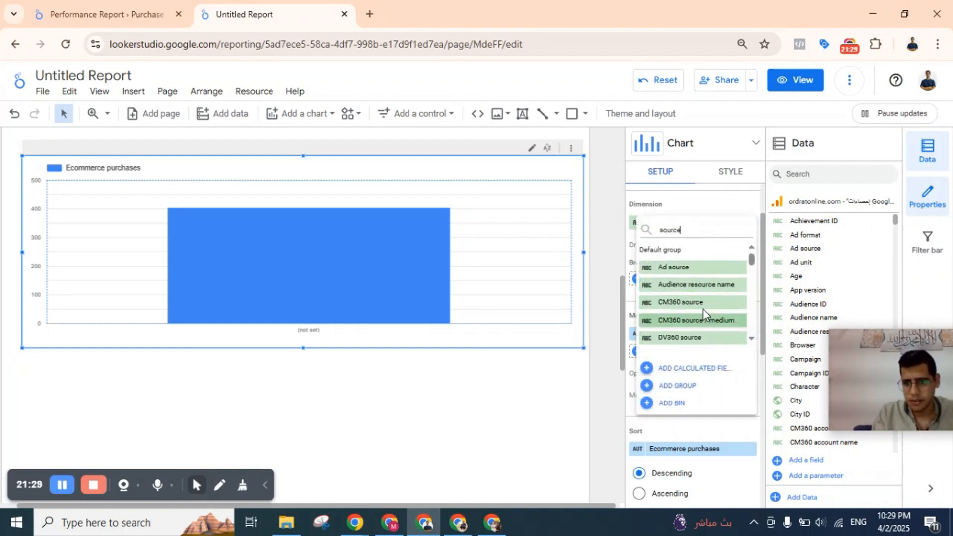
scroll(703, 309, down, 5)
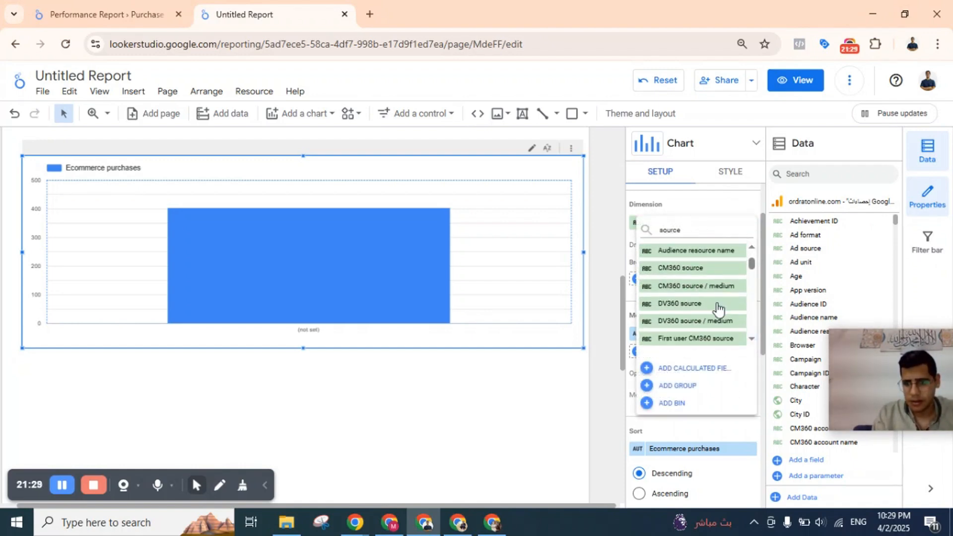
scroll(718, 309, down, 3)
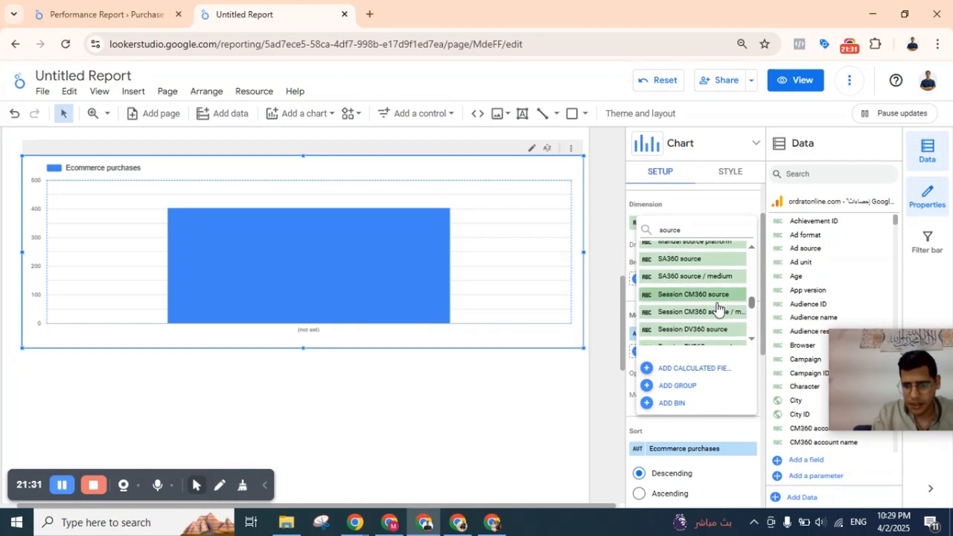
scroll(717, 278, up, 1)
scroll(716, 270, down, 3)
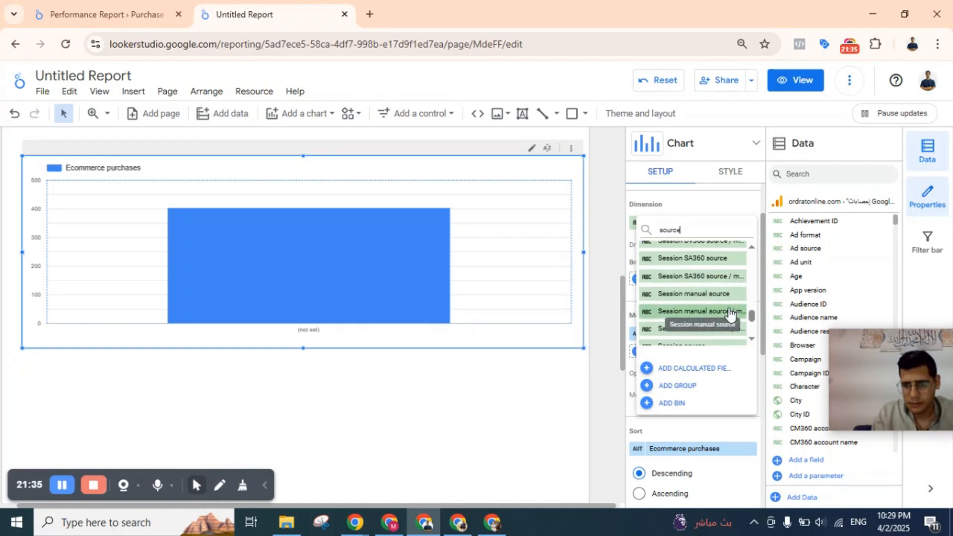
scroll(730, 307, down, 3)
click(690, 276)
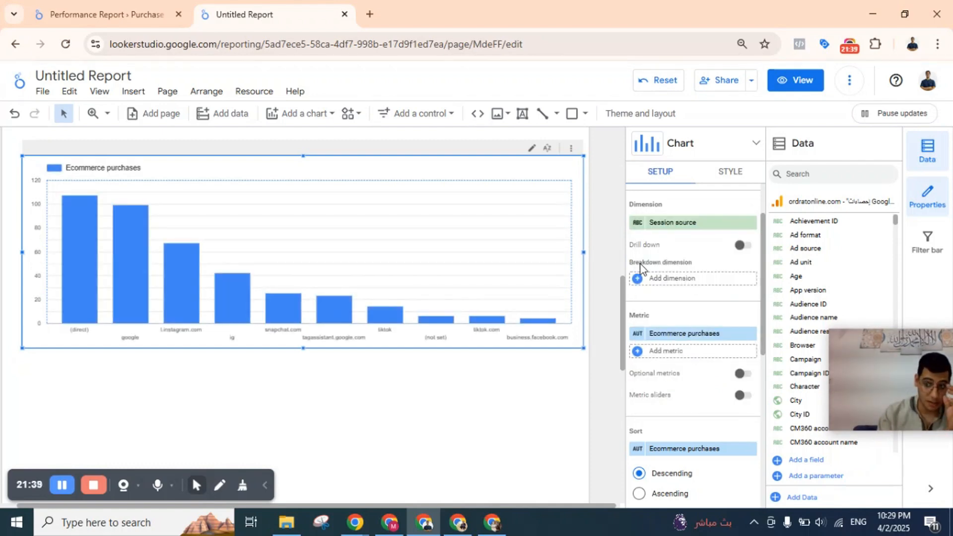
drag(904, 362, 826, 436)
mouse_move(378, 318)
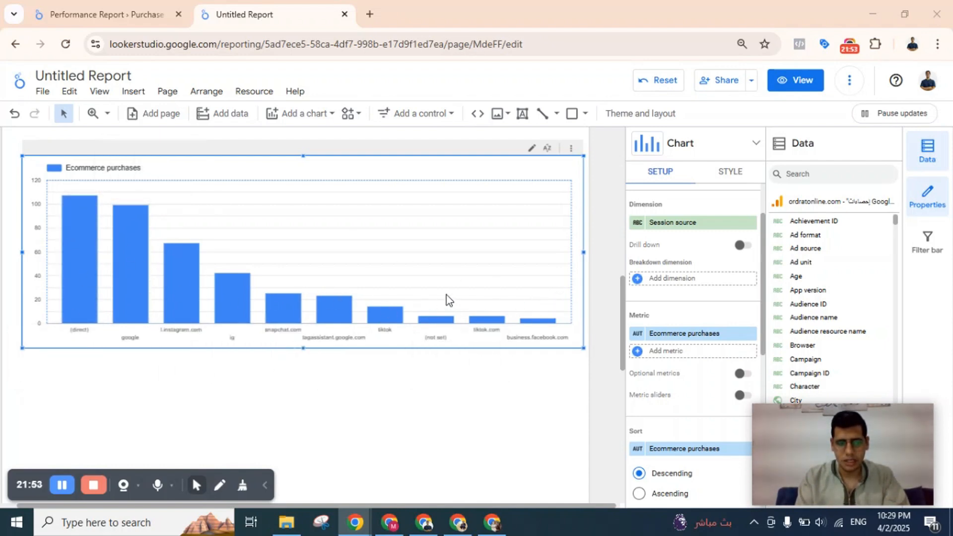
click(680, 279)
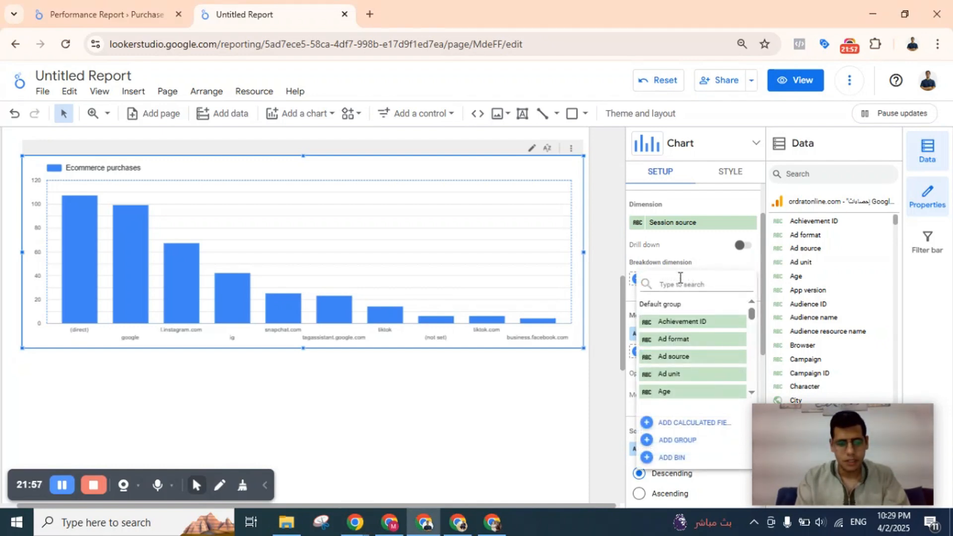
text(revenue)
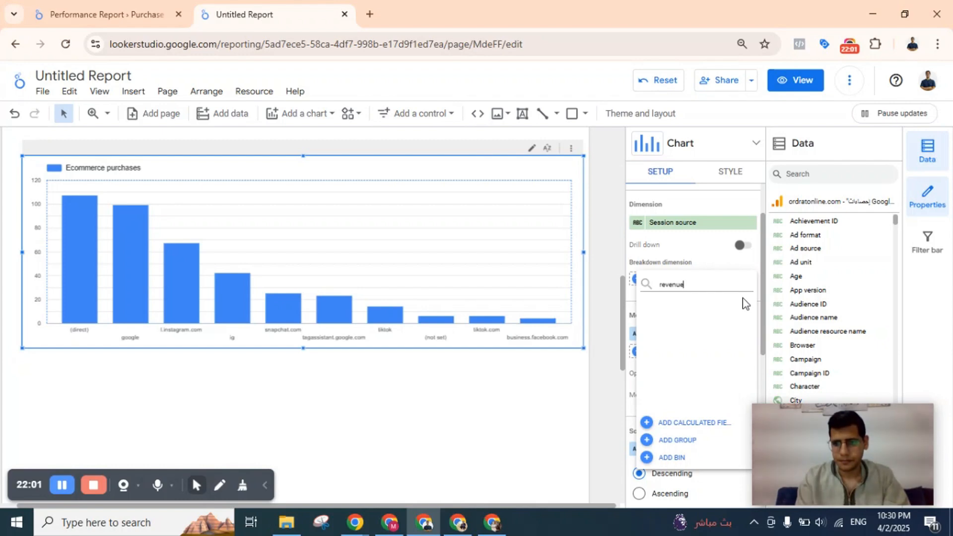
key(BackSpace)
key(BackSpace)
key(BackSpace)
key(BackSpace)
key(BackSpace)
key(BackSpace)
key(BackSpace)
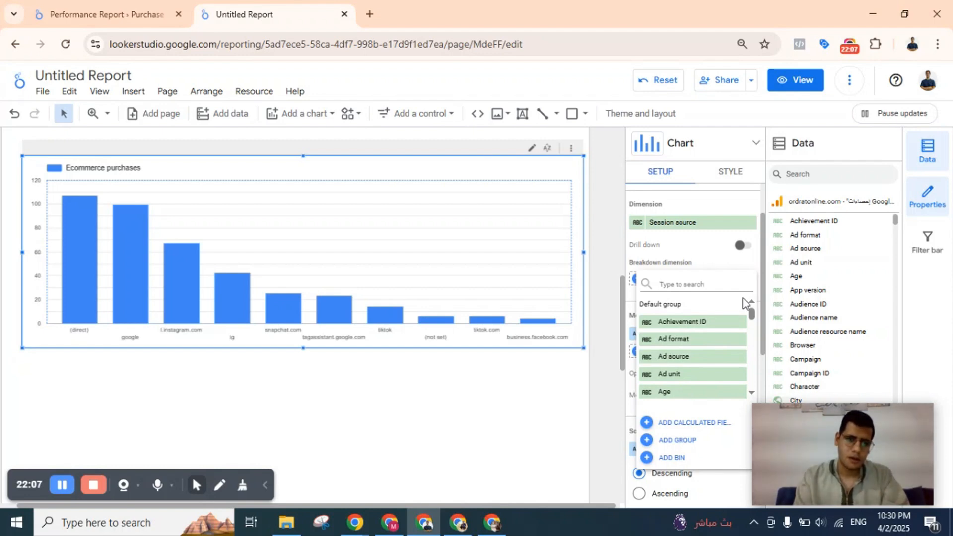
click(676, 265)
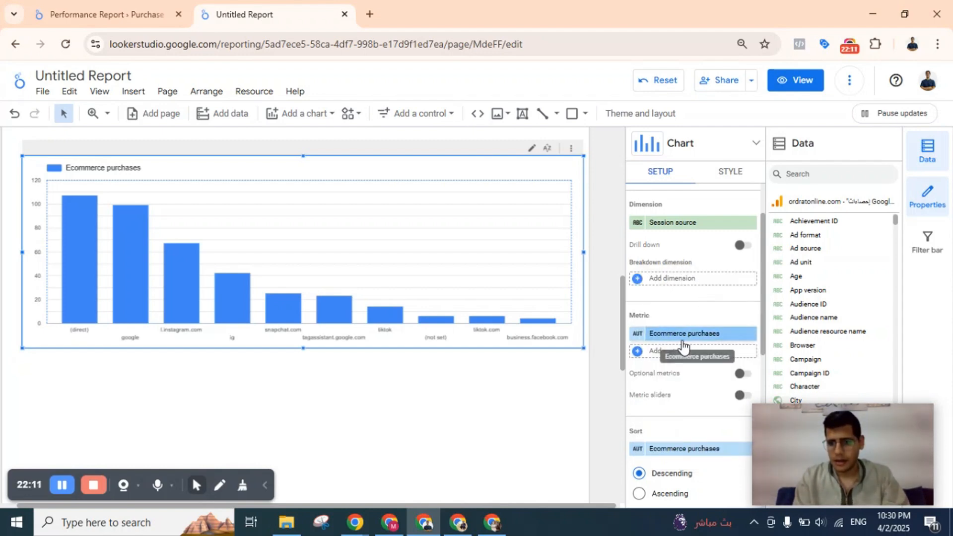
Search the metric fields for "revenu" and add Purchase revenue as the column chart's second metric.
scroll(683, 346, down, 1)
scroll(681, 285, up, 1)
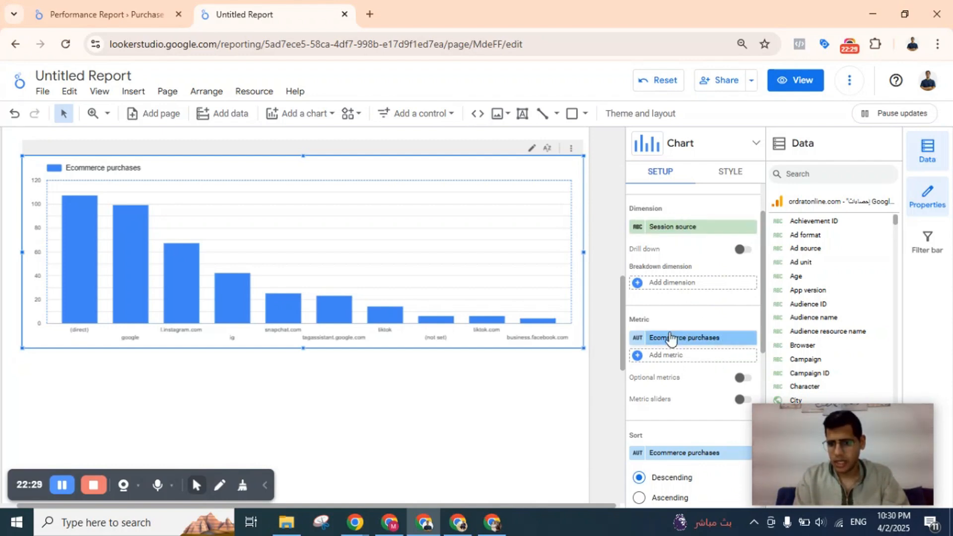
click(692, 363)
text(re)
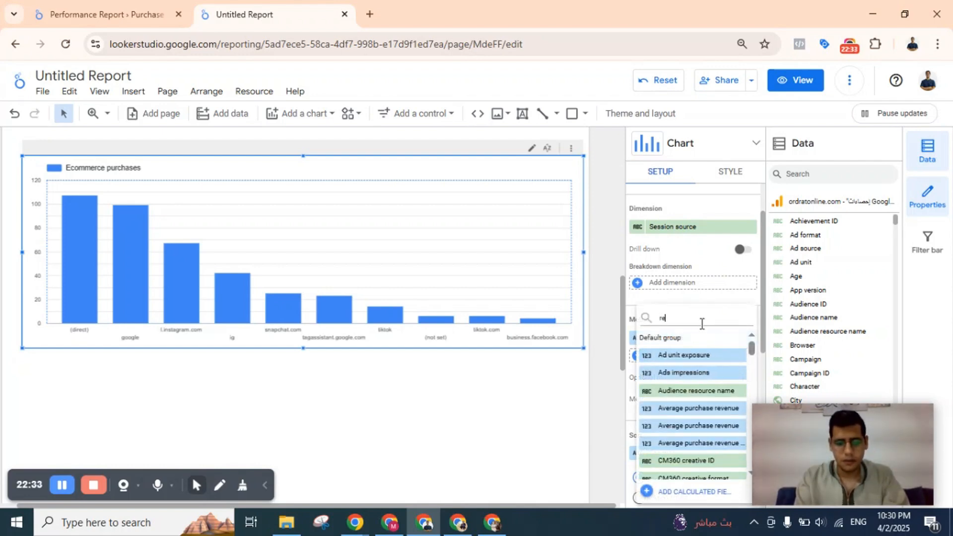
text(venu)
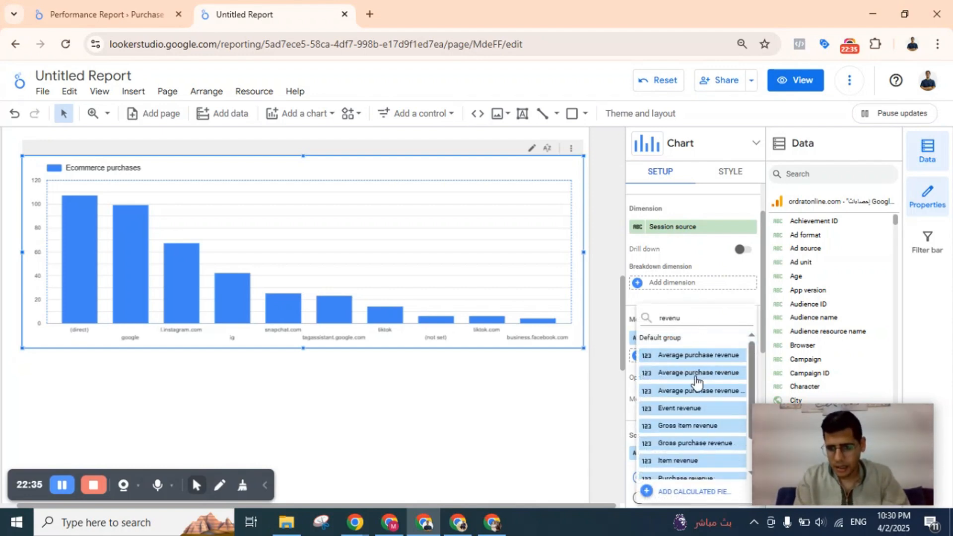
scroll(742, 410, down, 2)
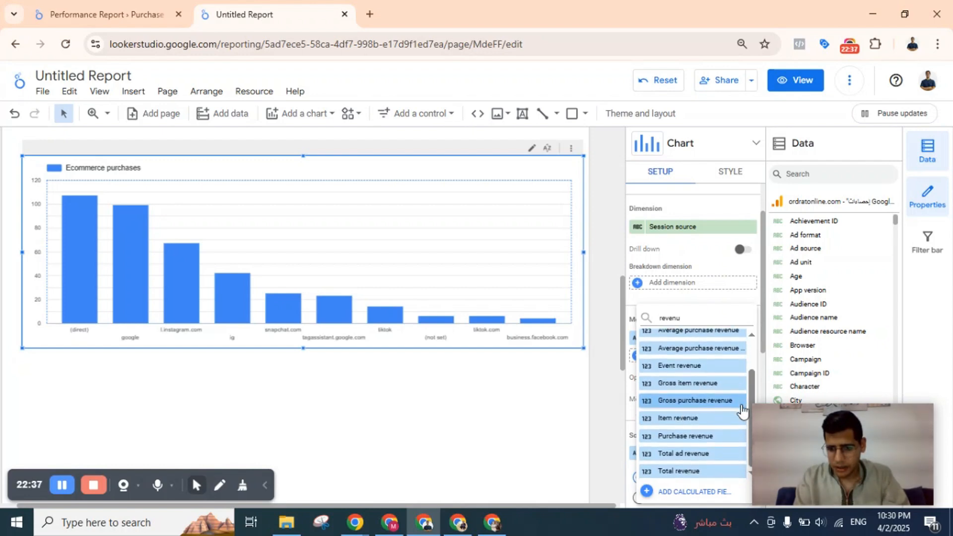
click(712, 436)
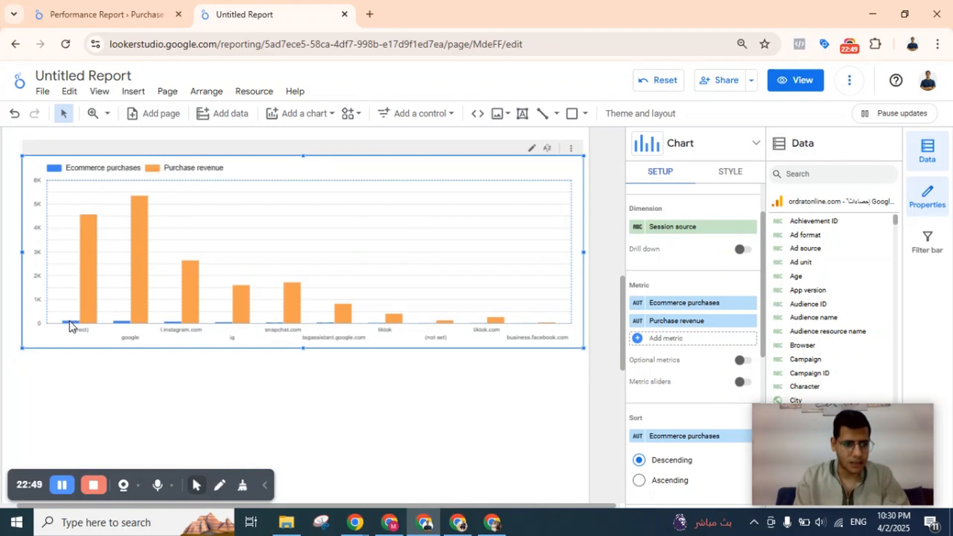
Limit the column chart to 6 bars and group the remaining session sources as Others.
mouse_move(69, 323)
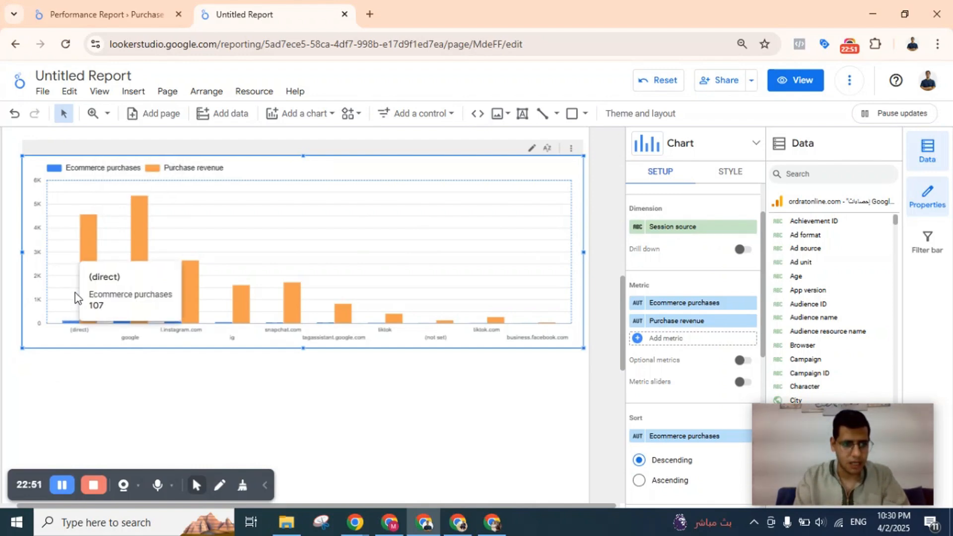
mouse_move(83, 251)
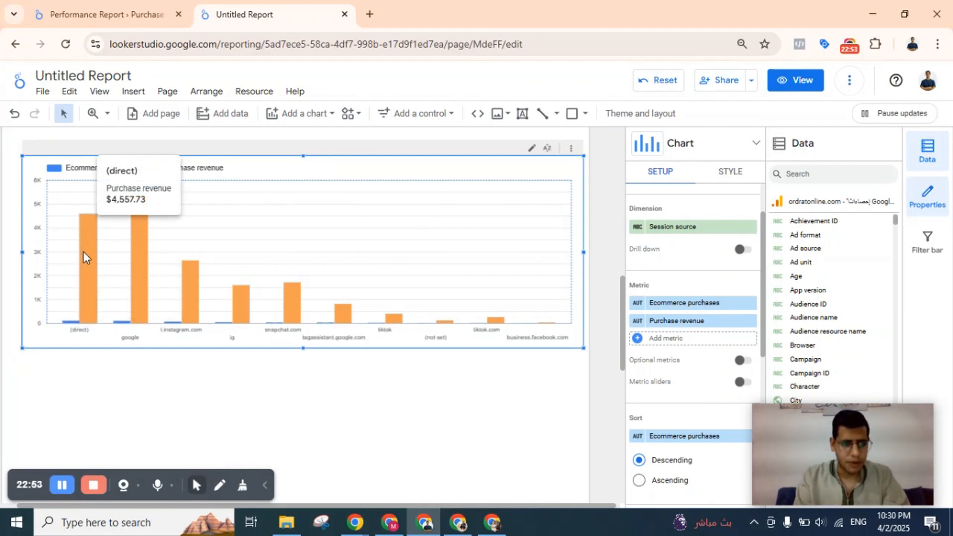
mouse_move(120, 327)
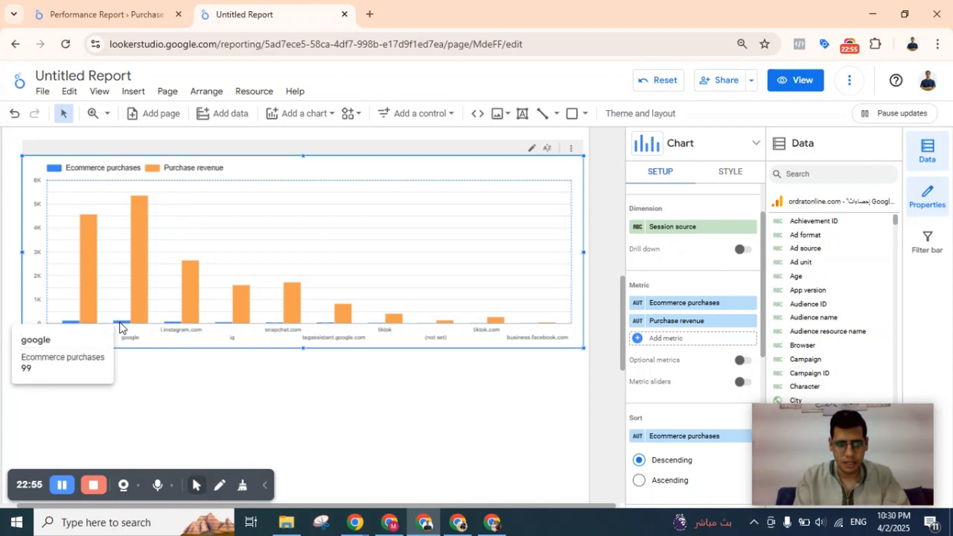
mouse_move(142, 286)
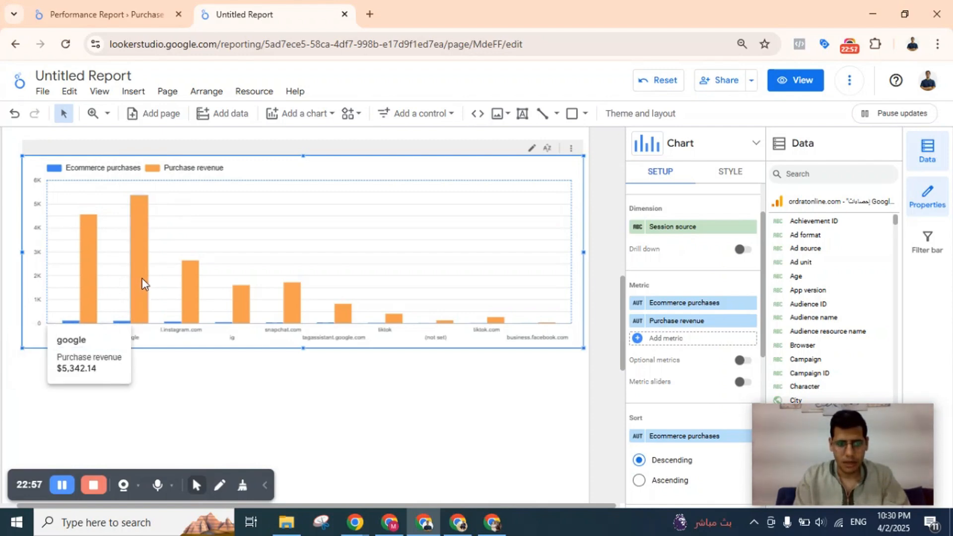
click(742, 179)
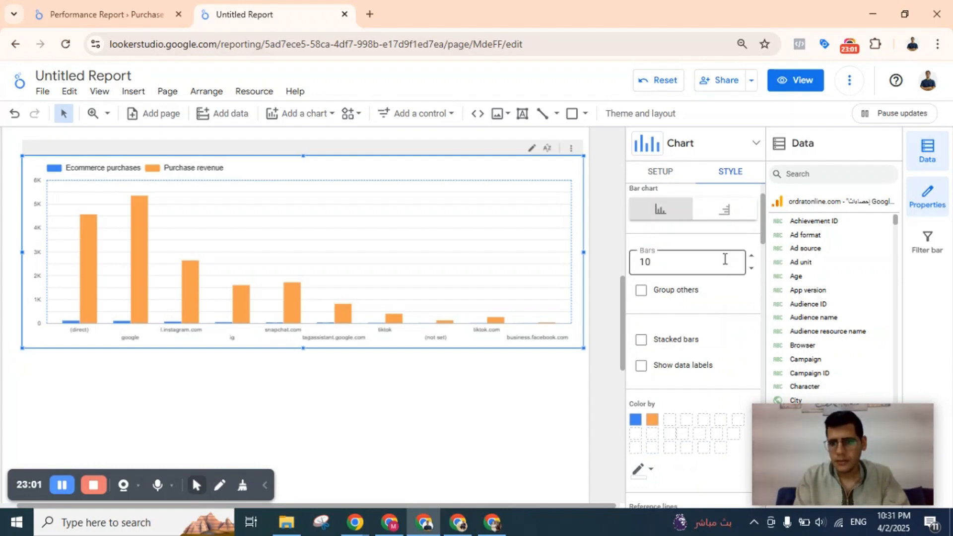
double_click(652, 259)
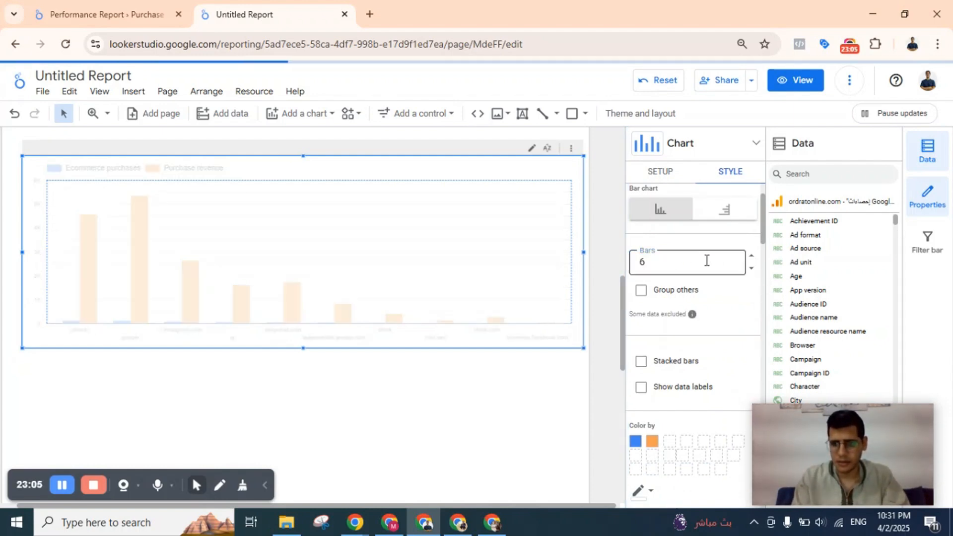
click(641, 290)
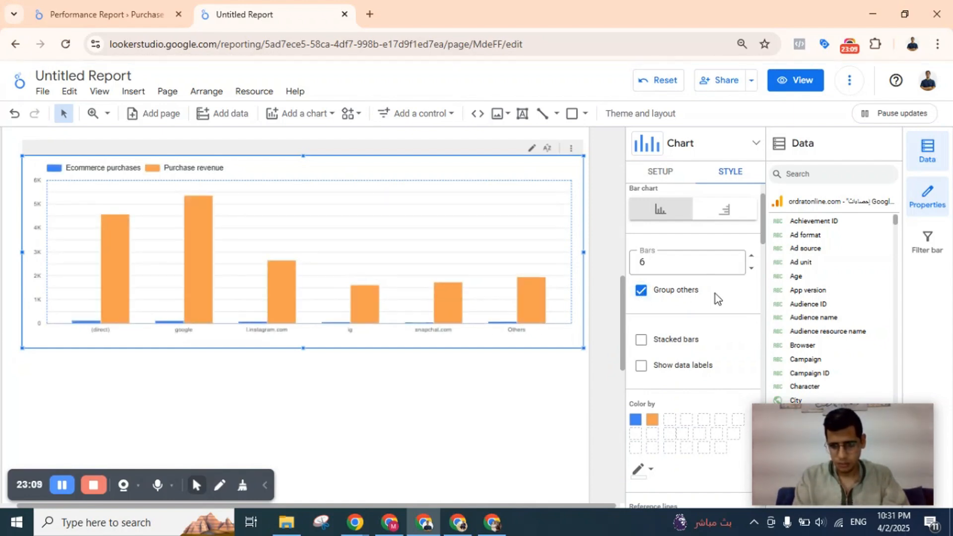
Try stacked bars on the column chart and switch back to side-by-side bars.
scroll(715, 294, down, 1)
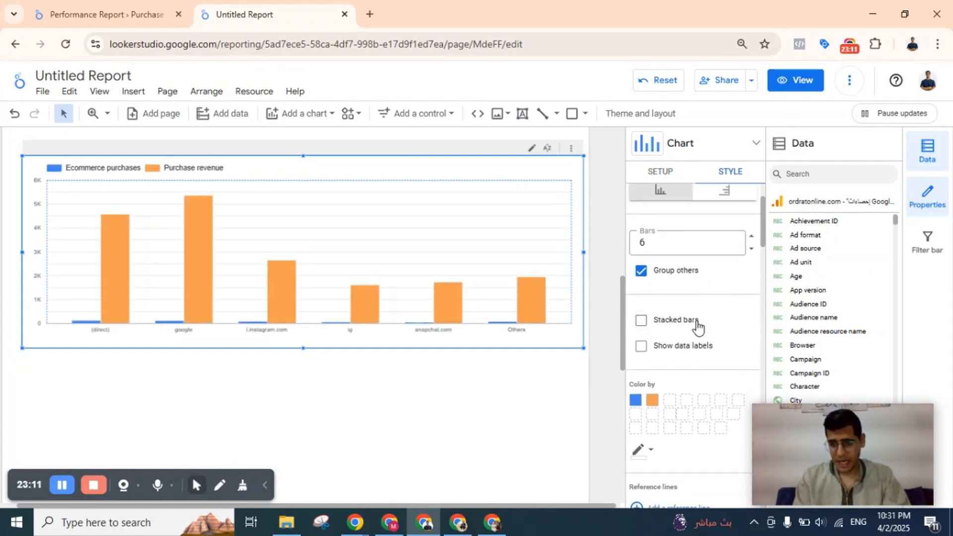
click(641, 322)
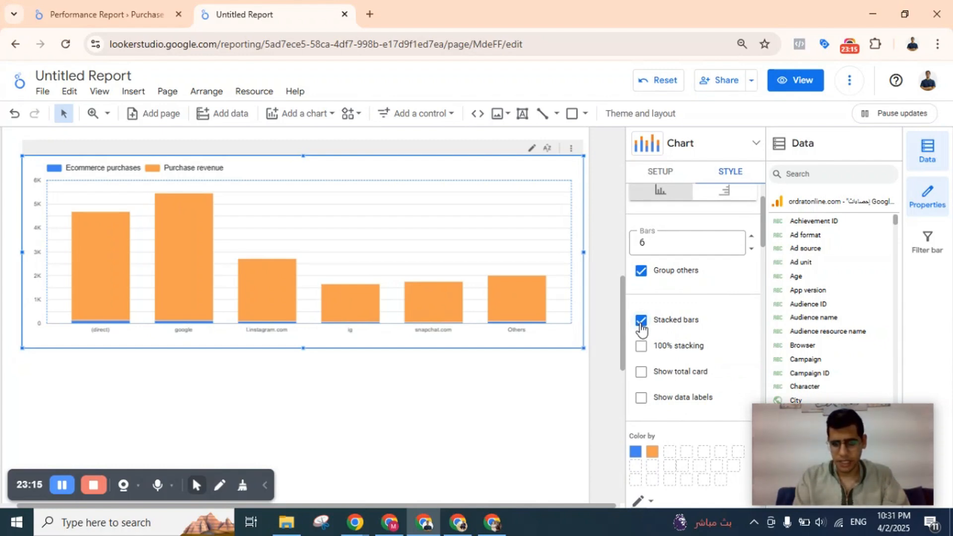
click(641, 321)
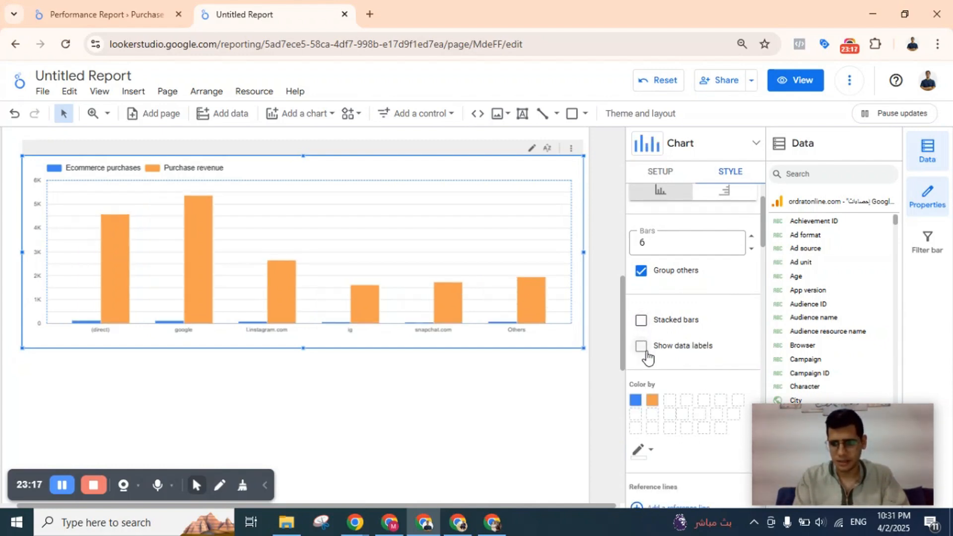
Show data labels on the column chart's purchases and revenue bars.
click(641, 347)
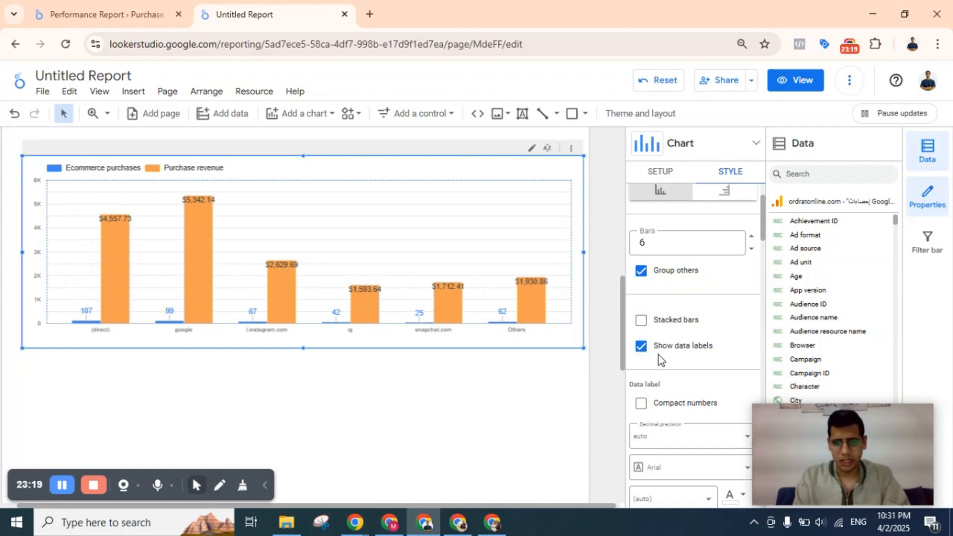
scroll(372, 325, right, 2)
scroll(372, 326, down, 1)
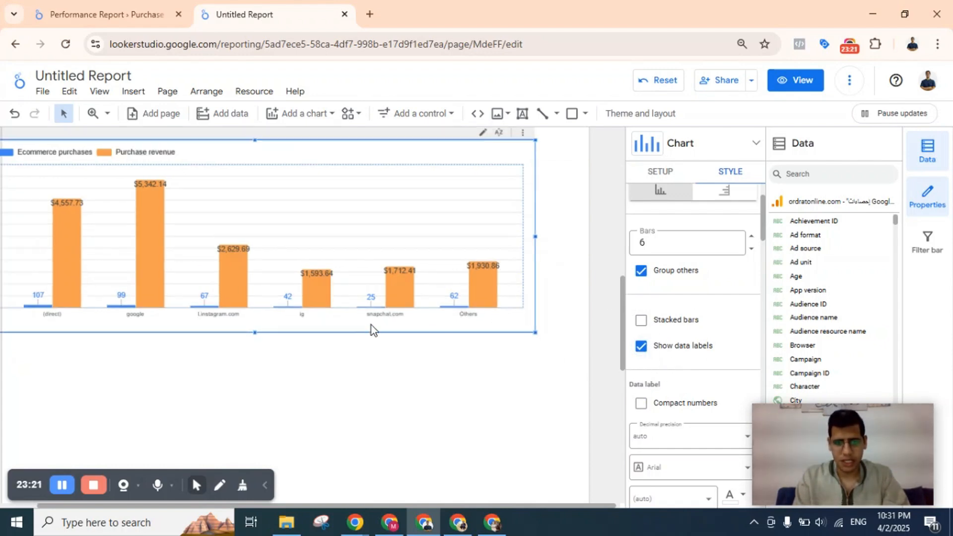
scroll(445, 354, left, 2)
drag(206, 292, 241, 291)
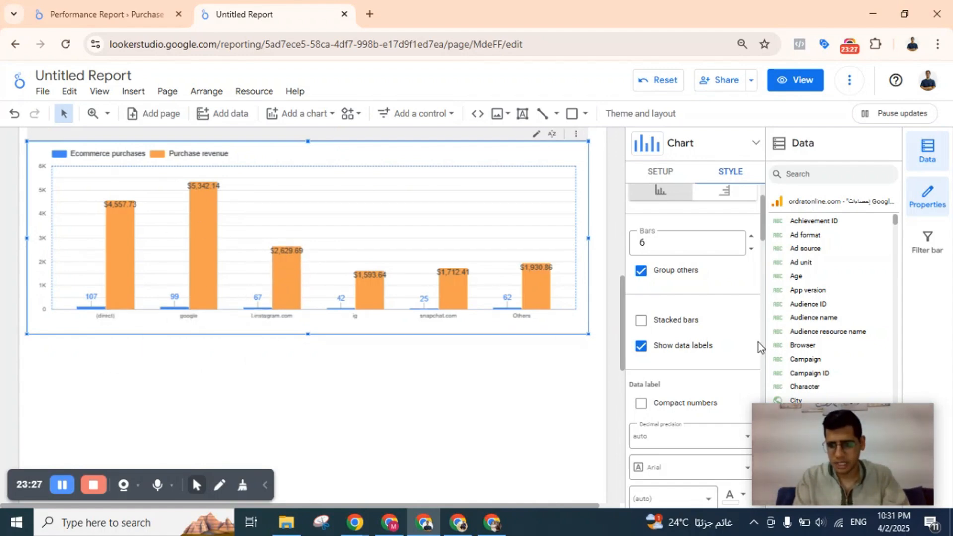
Try compact numbers for the column chart's data labels and switch back to full numbers.
scroll(700, 318, down, 3)
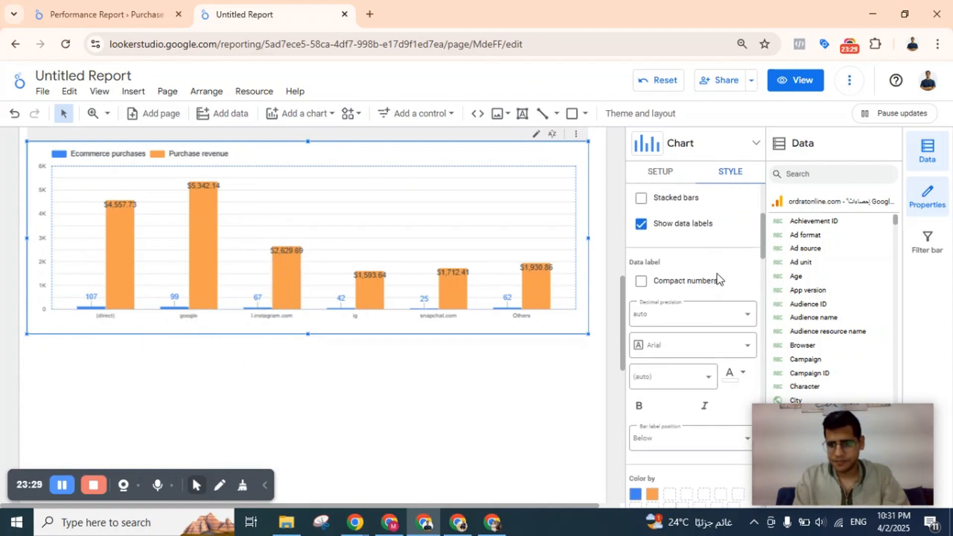
scroll(701, 277, down, 1)
scroll(692, 266, down, 1)
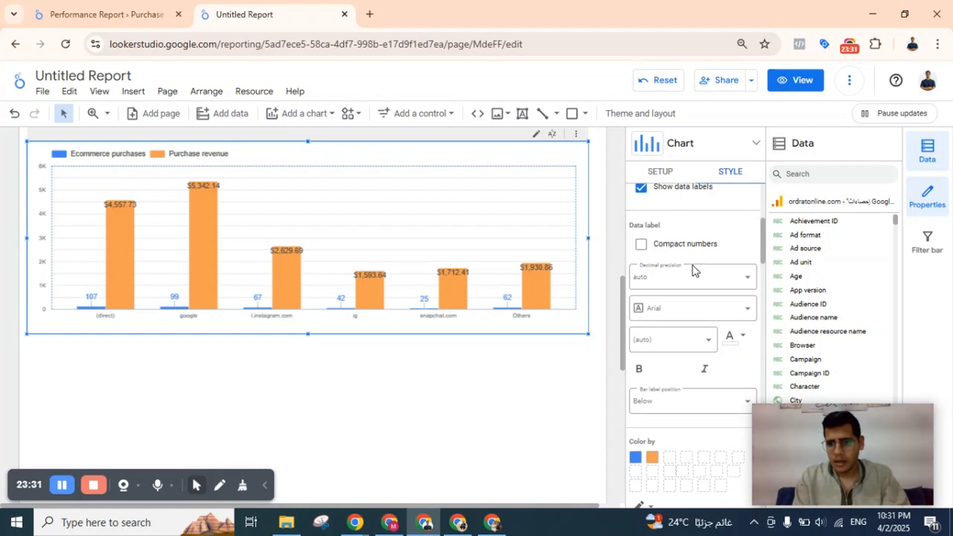
click(670, 241)
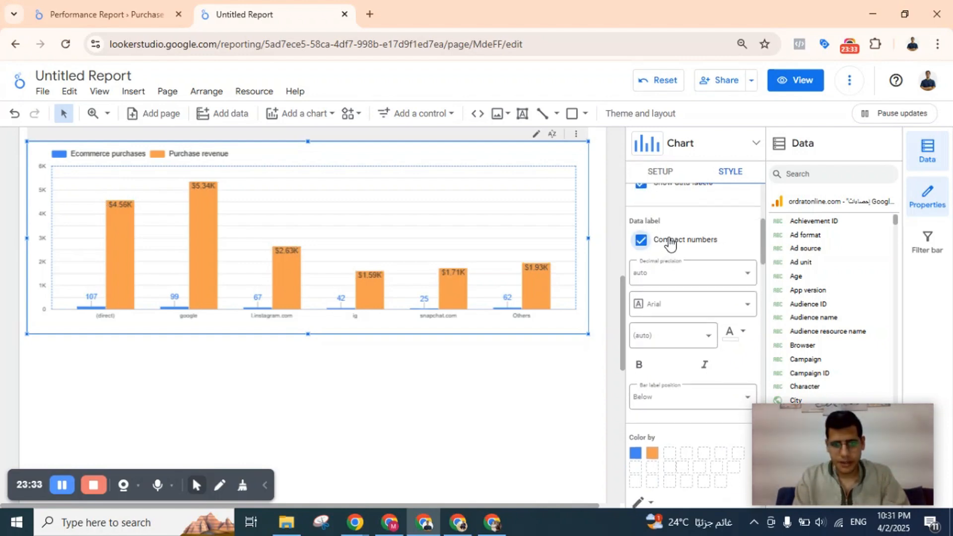
click(670, 243)
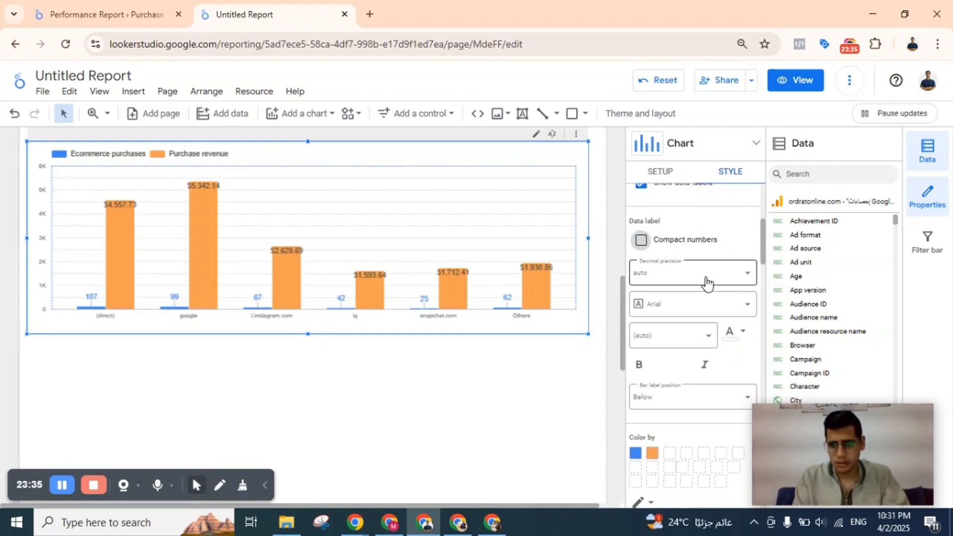
Examine the column chart's style options for label format, colors, reference lines, spacing, axes and gridlines.
scroll(706, 283, down, 3)
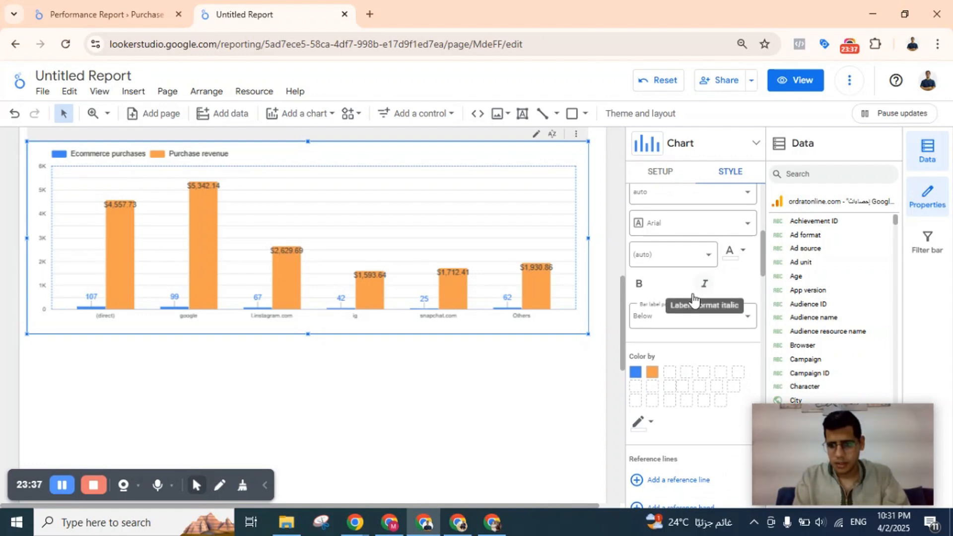
scroll(670, 348, down, 3)
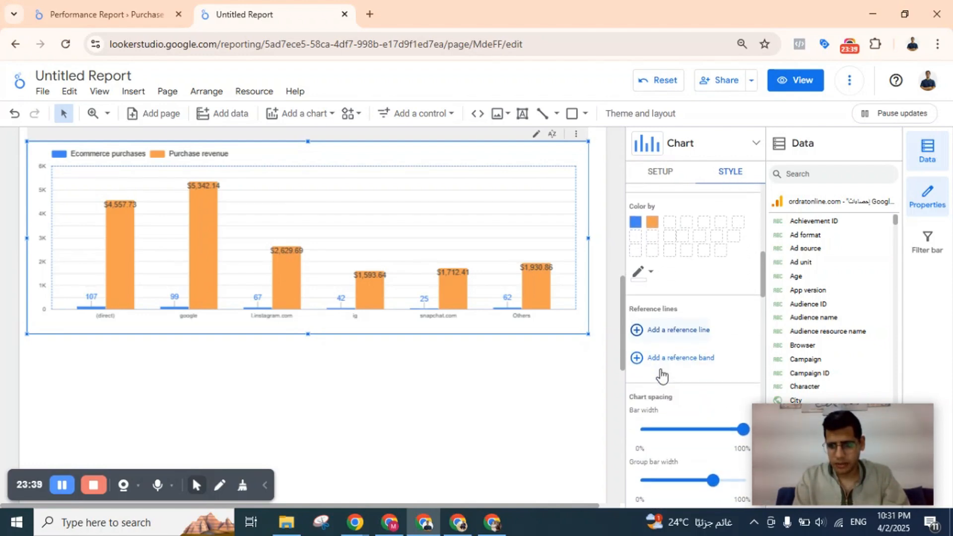
scroll(660, 370, down, 3)
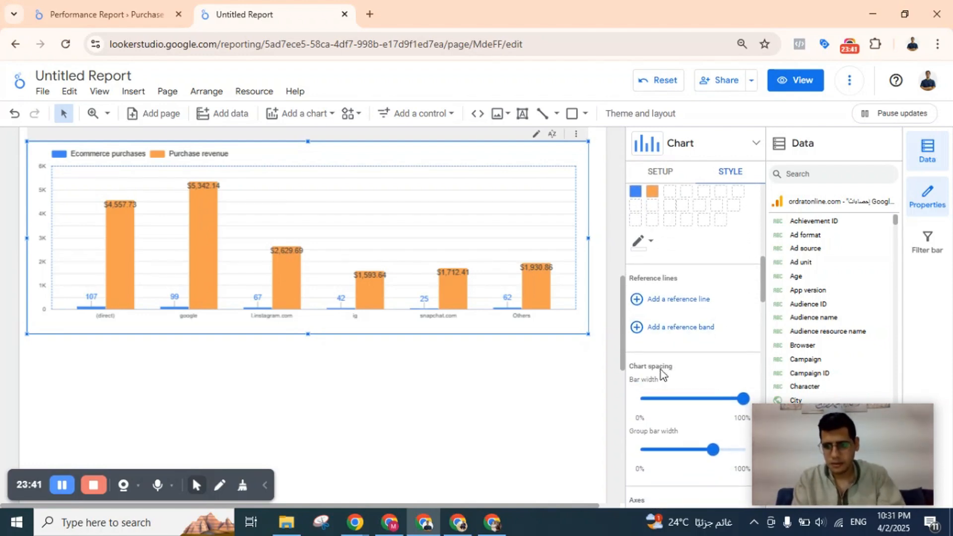
scroll(660, 375, down, 3)
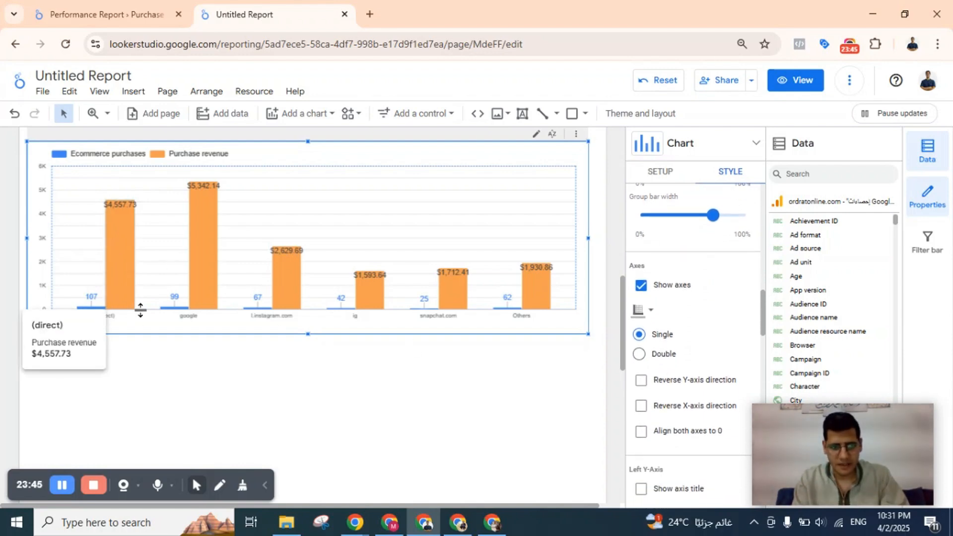
scroll(716, 359, down, 3)
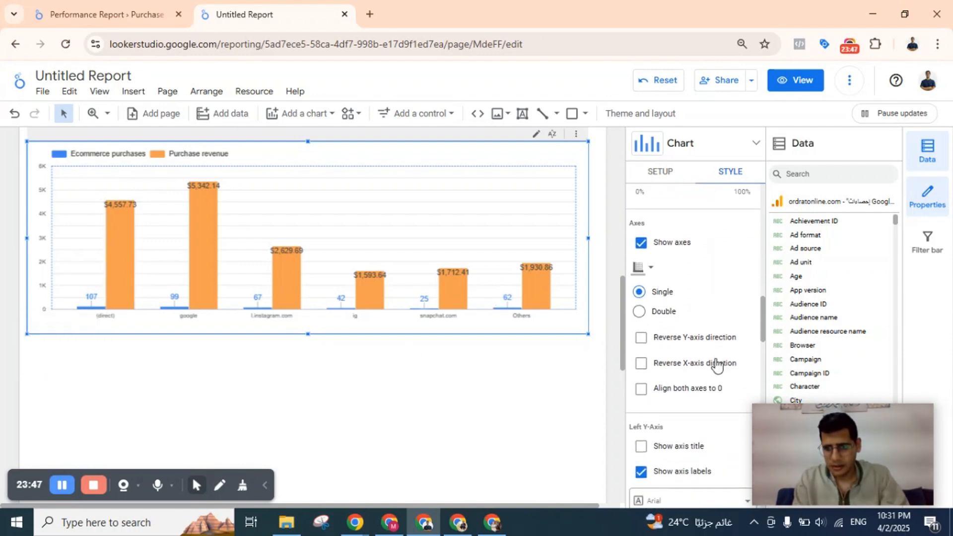
scroll(716, 365, down, 3)
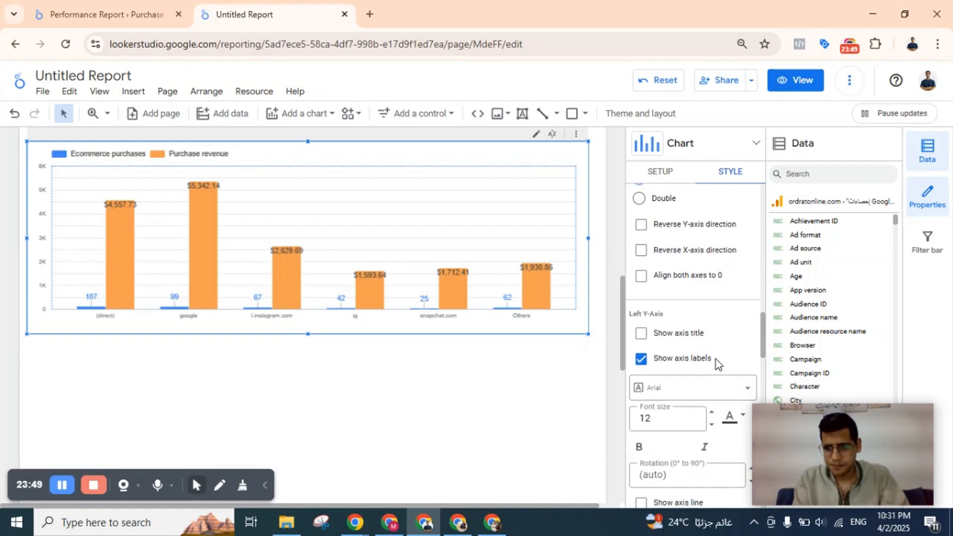
scroll(689, 336, down, 1)
scroll(690, 284, down, 1)
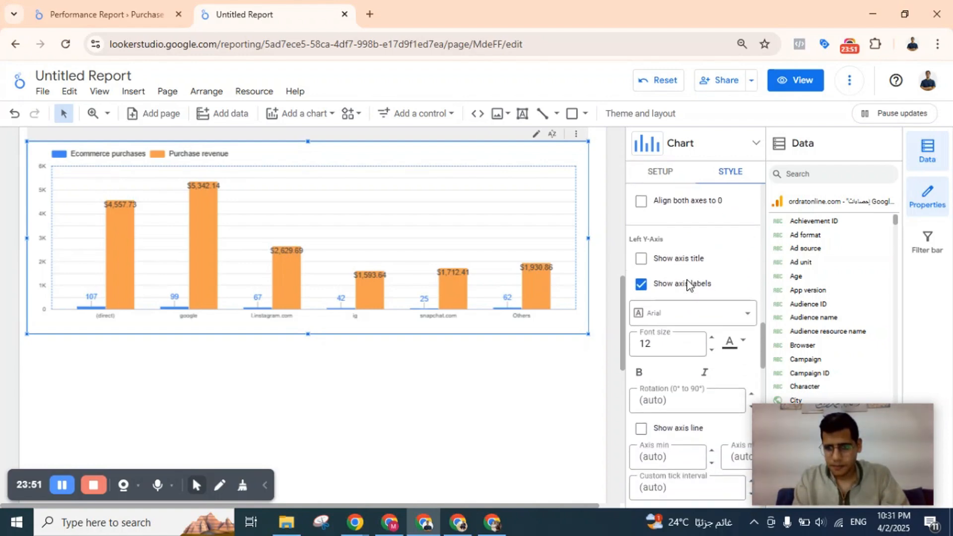
scroll(703, 283, down, 3)
scroll(704, 282, down, 5)
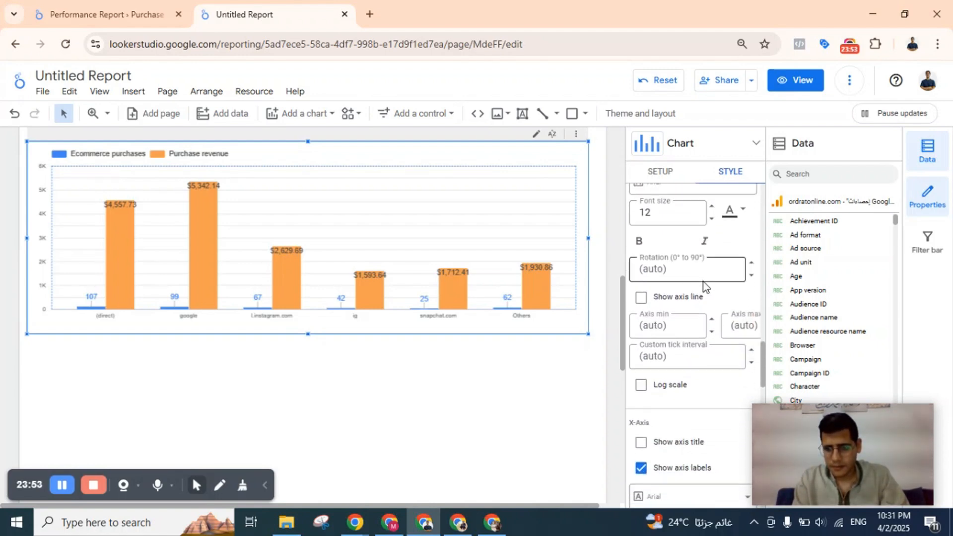
scroll(667, 318, down, 4)
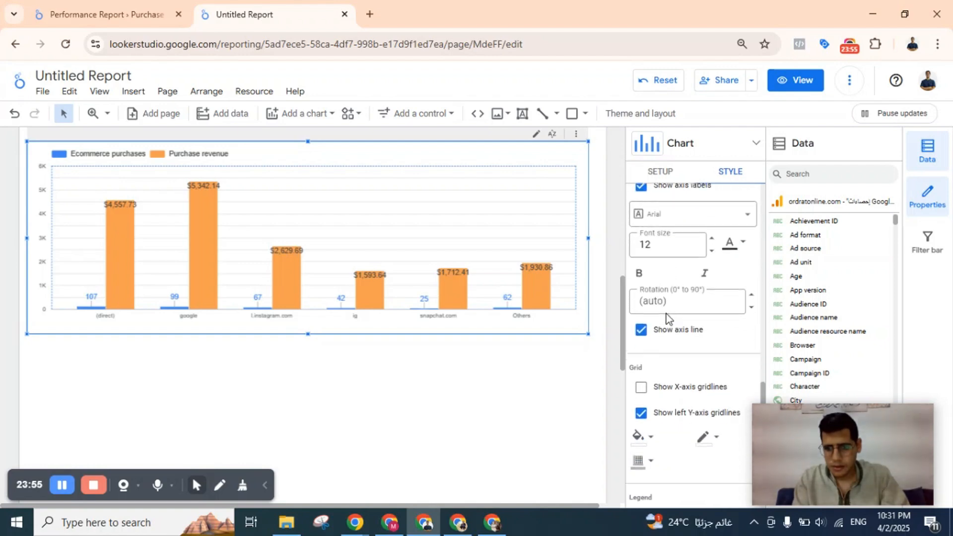
Try showing the X-axis title on the column chart and hide it again.
scroll(660, 313, up, 3)
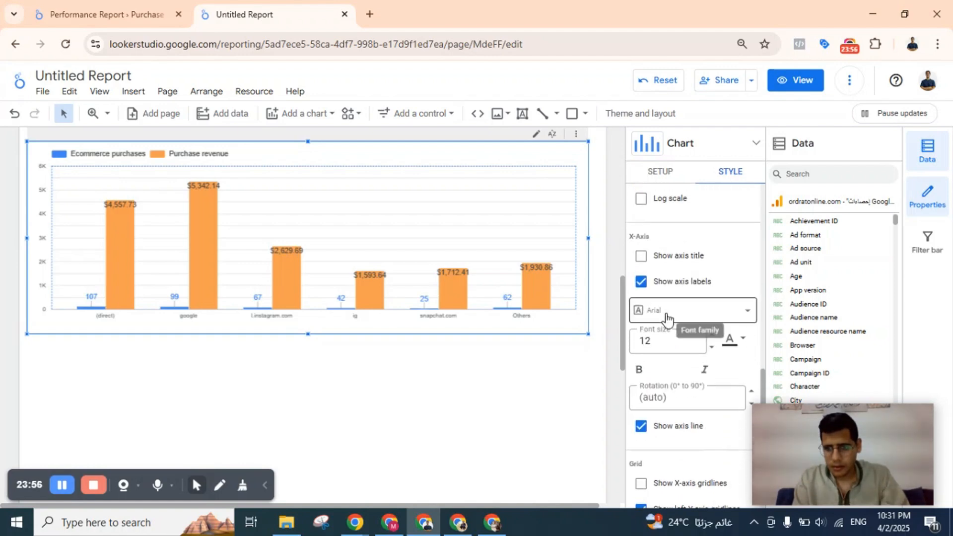
click(640, 256)
click(640, 256)
click(641, 256)
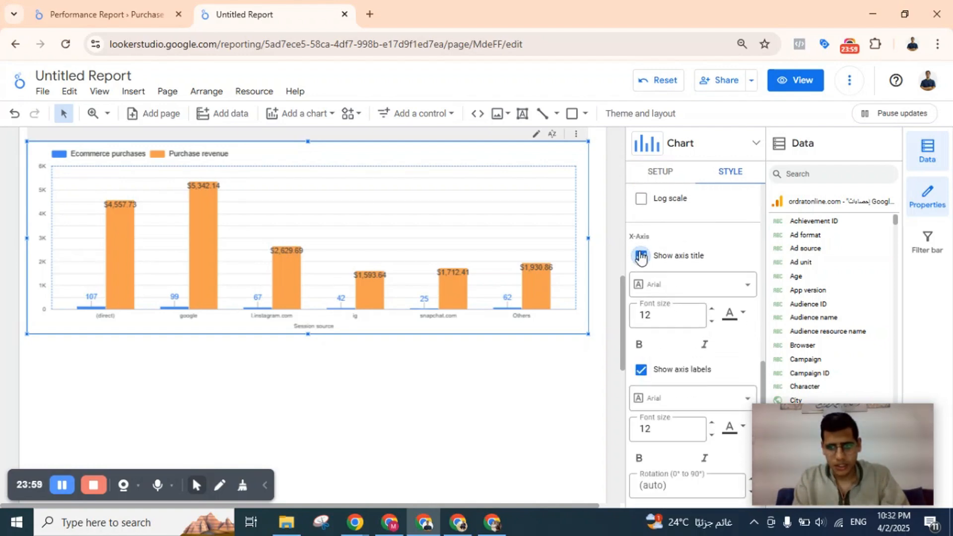
click(640, 256)
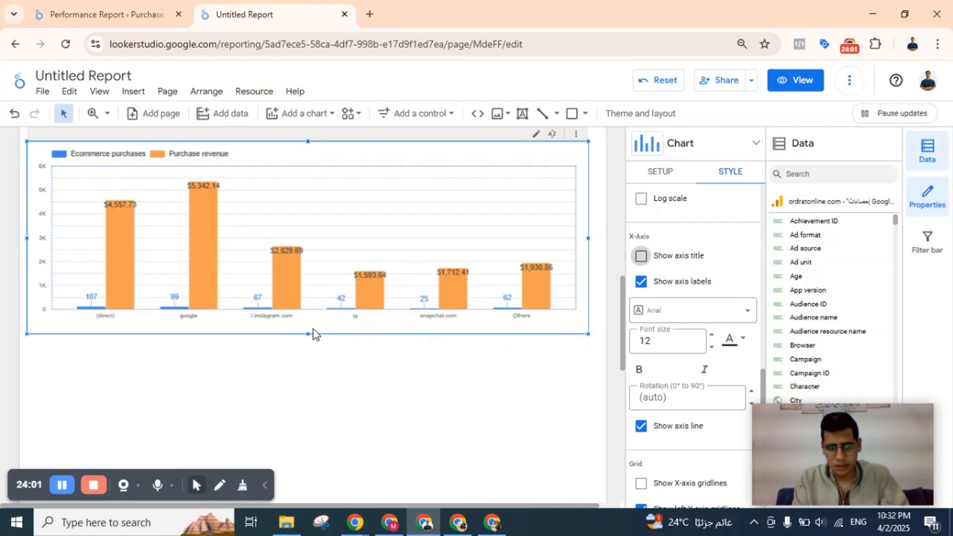
scroll(678, 255, down, 1)
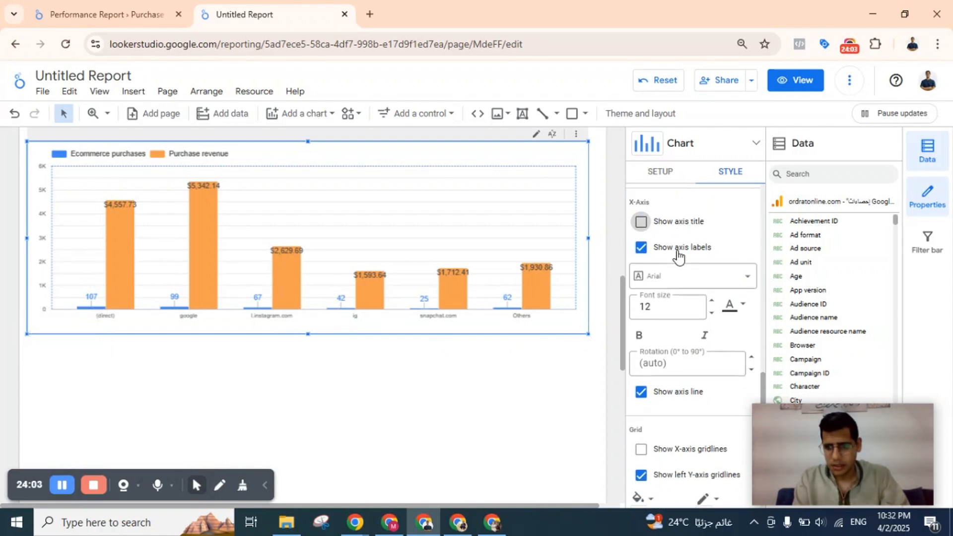
Try the column chart's legend at the bottom, at the right and hidden, and return it to the top.
scroll(677, 254, down, 2)
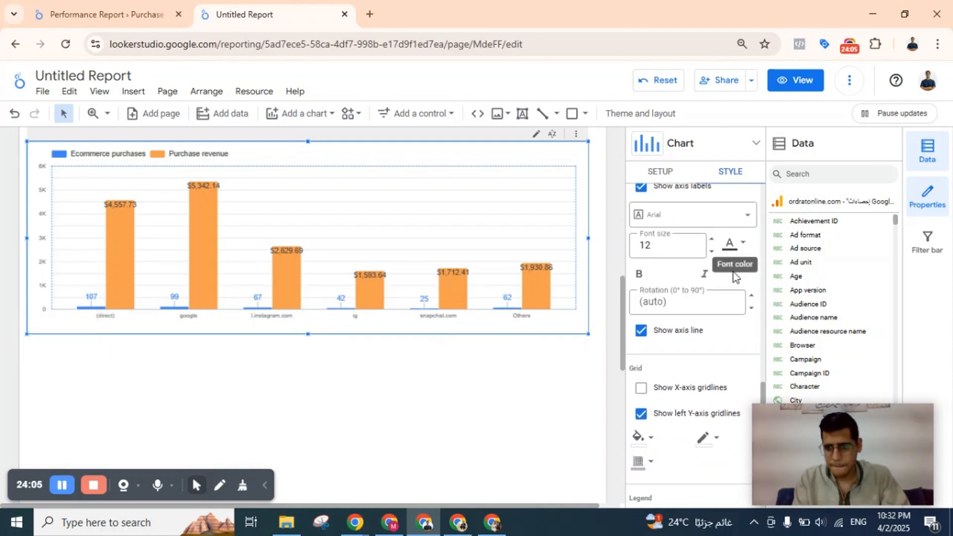
scroll(684, 367, down, 3)
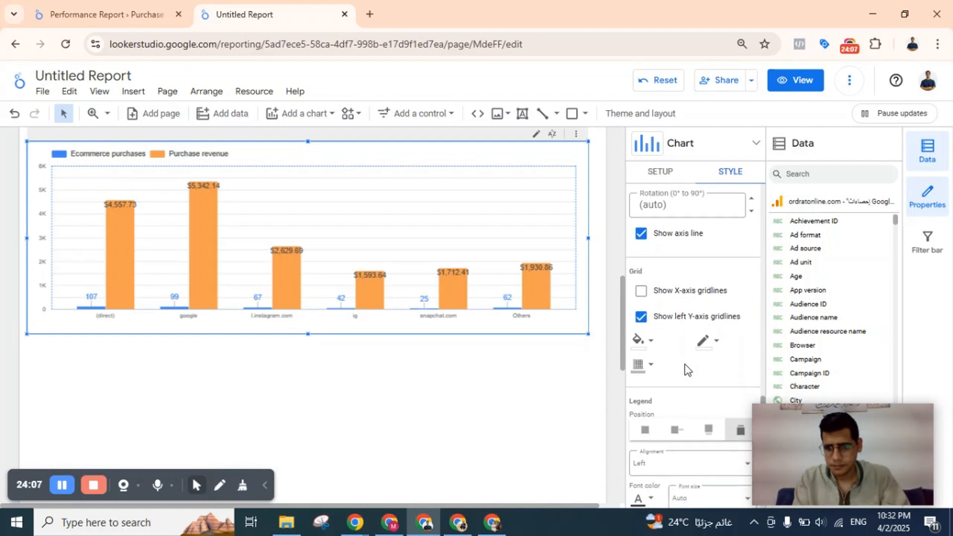
scroll(685, 368, down, 3)
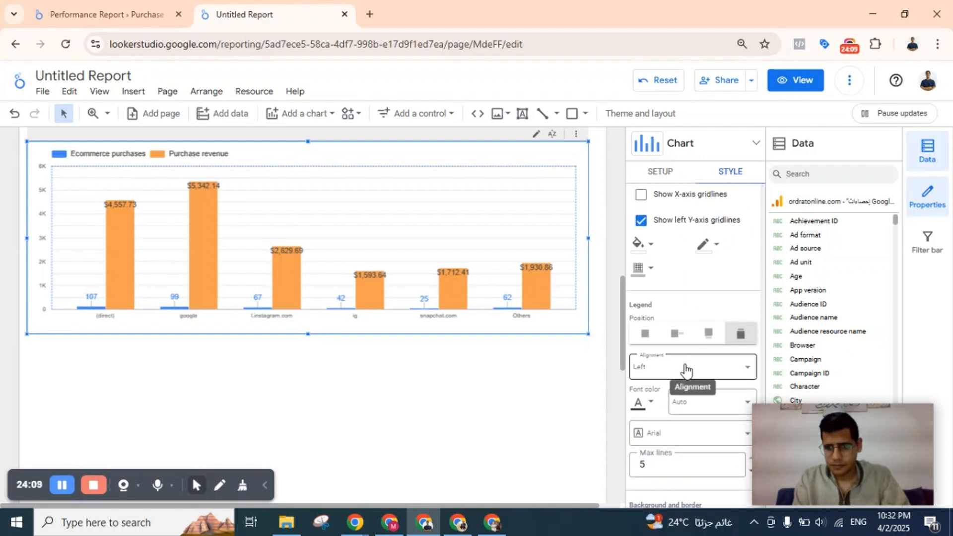
scroll(685, 370, down, 3)
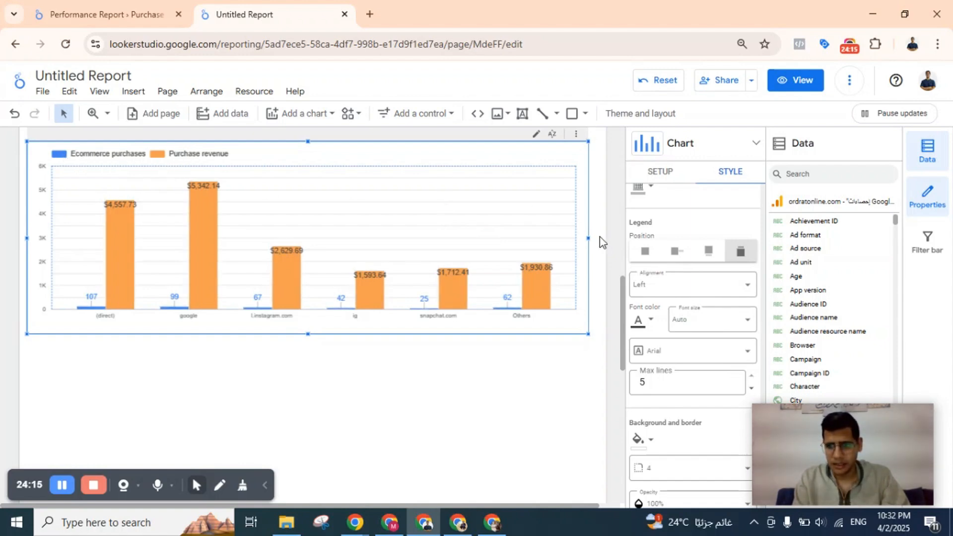
click(708, 257)
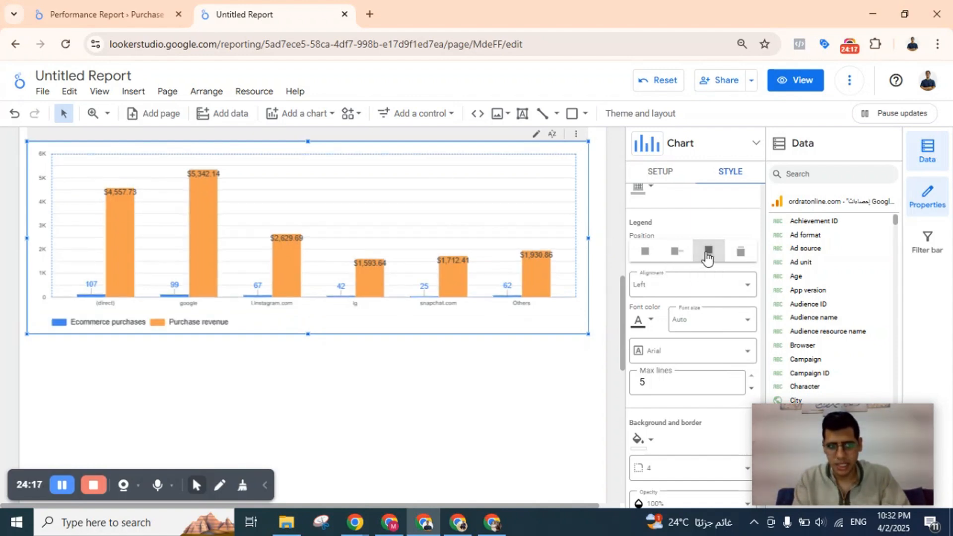
click(673, 252)
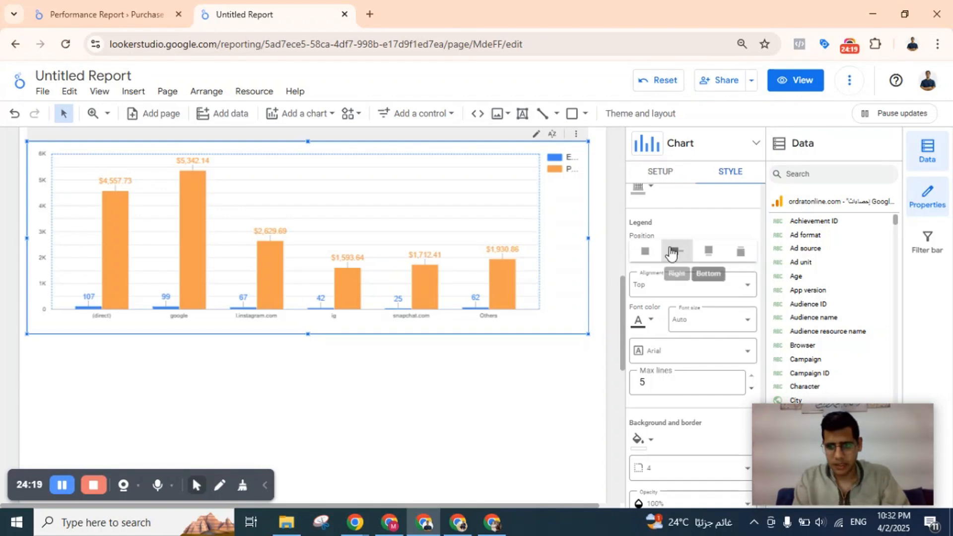
click(644, 252)
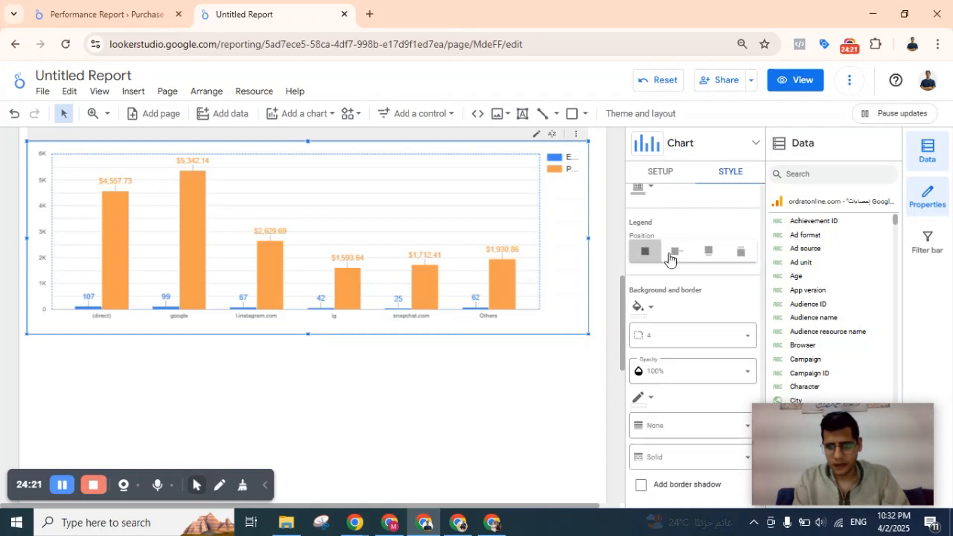
click(741, 253)
Turn on the log scale for the column chart's left Y-axis.
scroll(749, 259, down, 4)
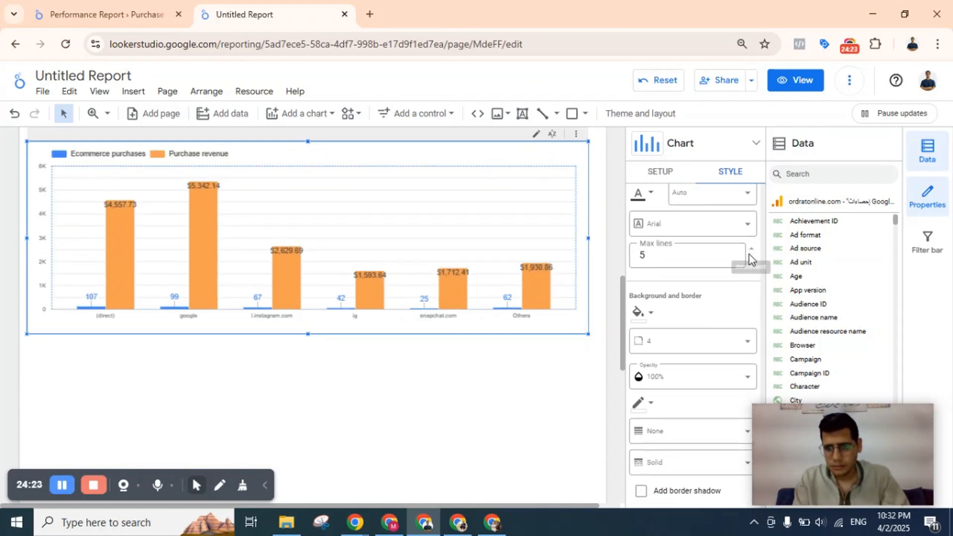
scroll(750, 258, down, 2)
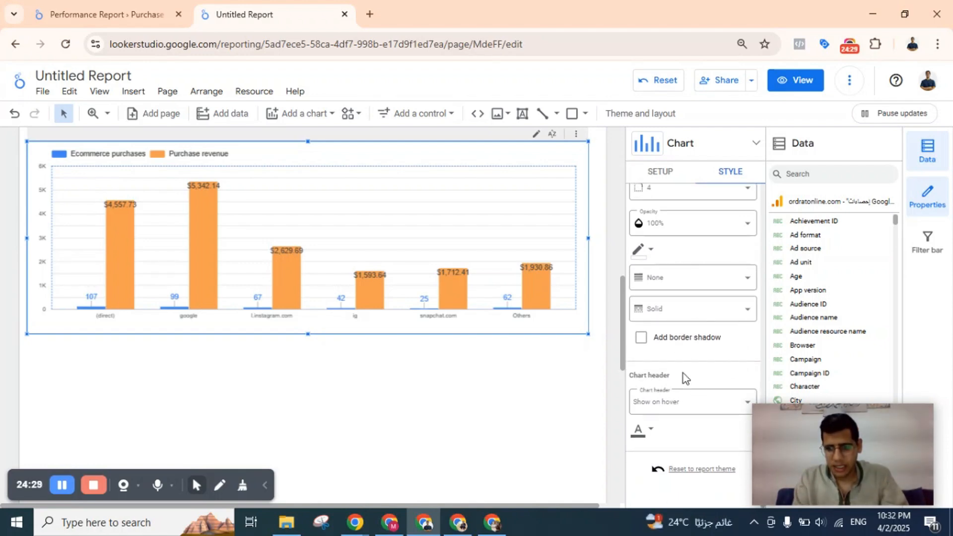
scroll(683, 373, up, 8)
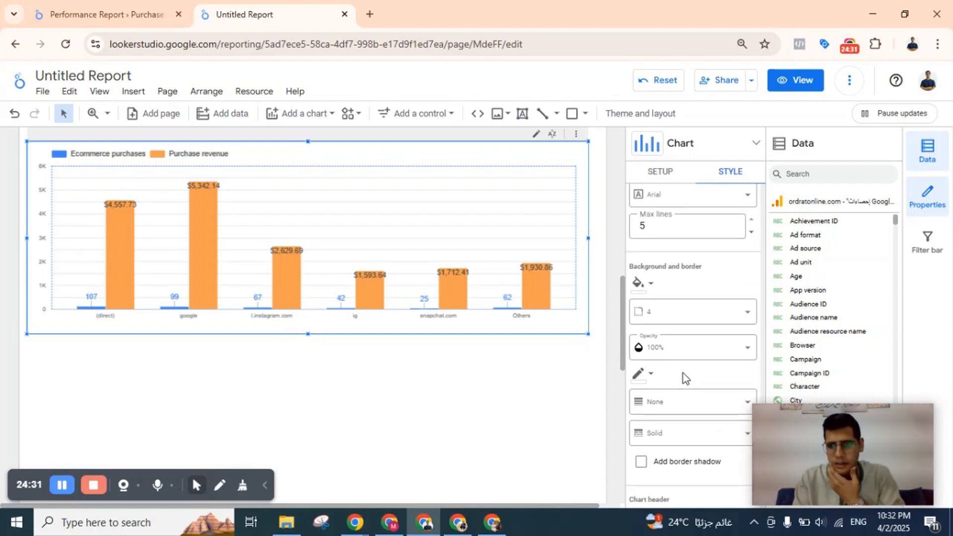
scroll(682, 375, up, 1)
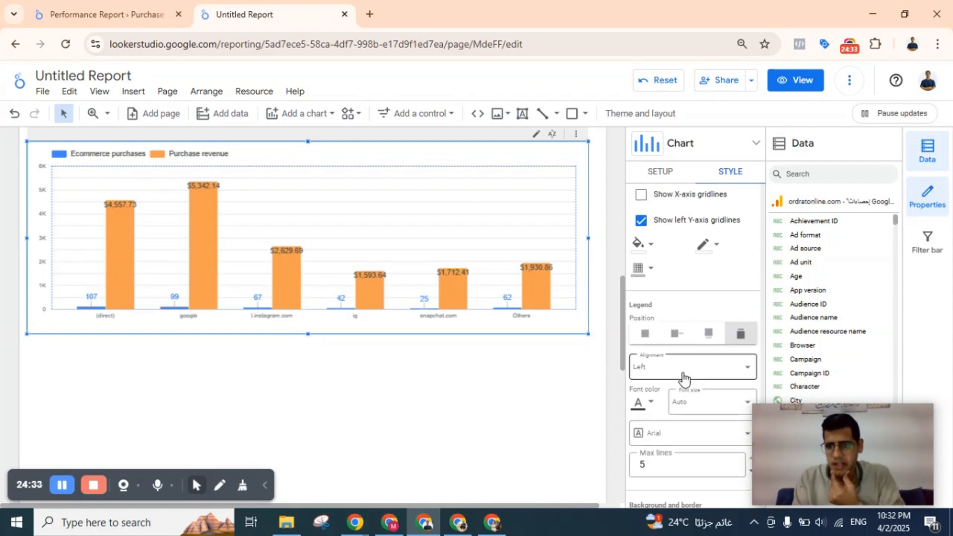
scroll(683, 375, up, 1)
scroll(683, 377, up, 2)
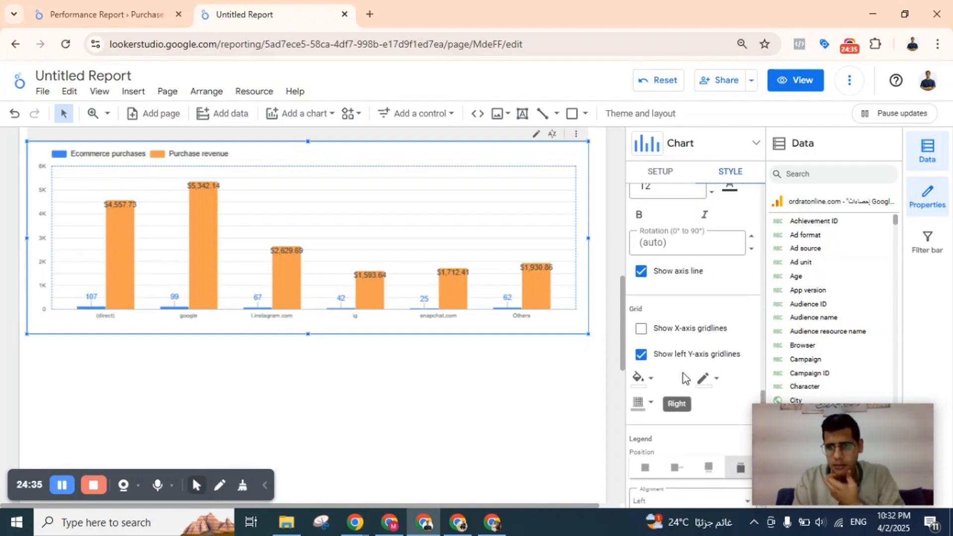
scroll(684, 378, up, 2)
scroll(683, 375, up, 4)
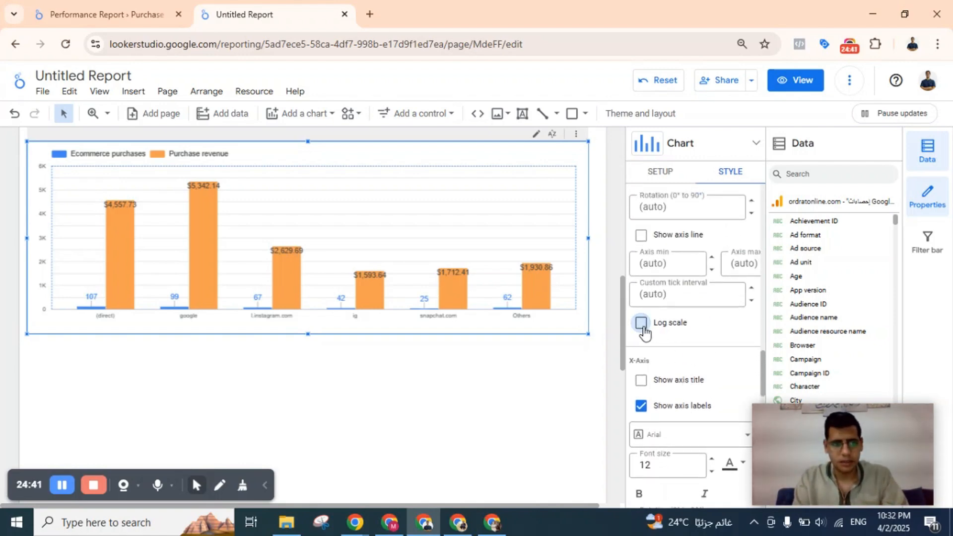
click(641, 323)
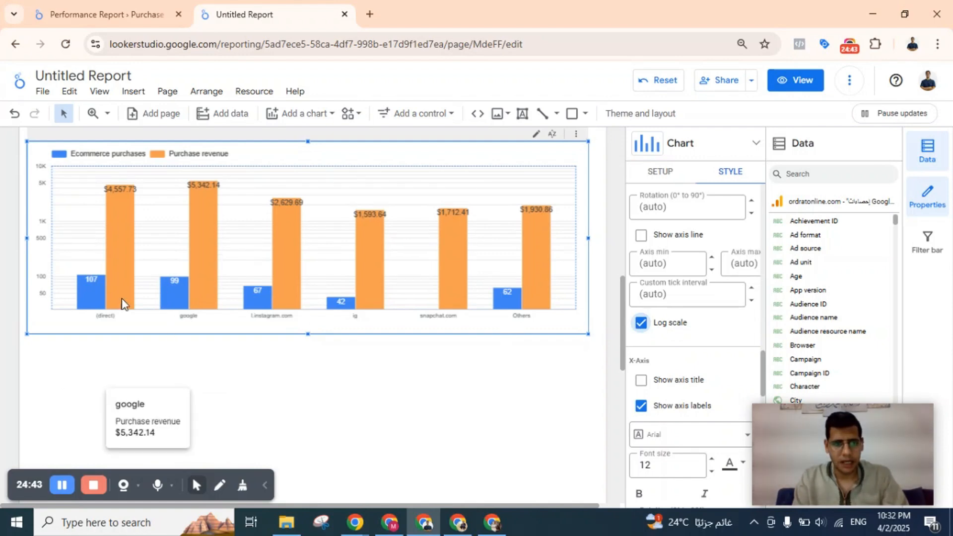
click(641, 323)
click(641, 324)
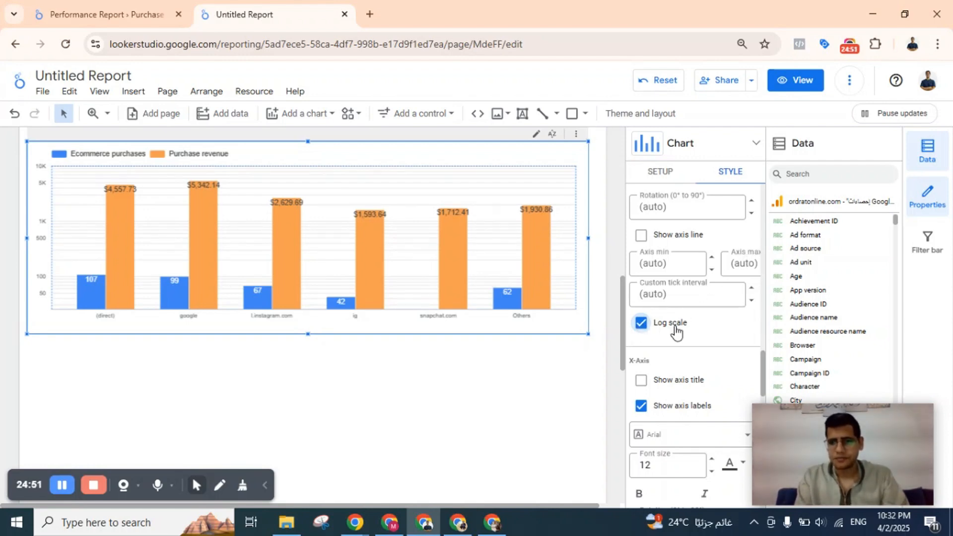
Compare the column chart with the Purchases and Revenue by Source chart in the Performance Report.
scroll(675, 332, up, 4)
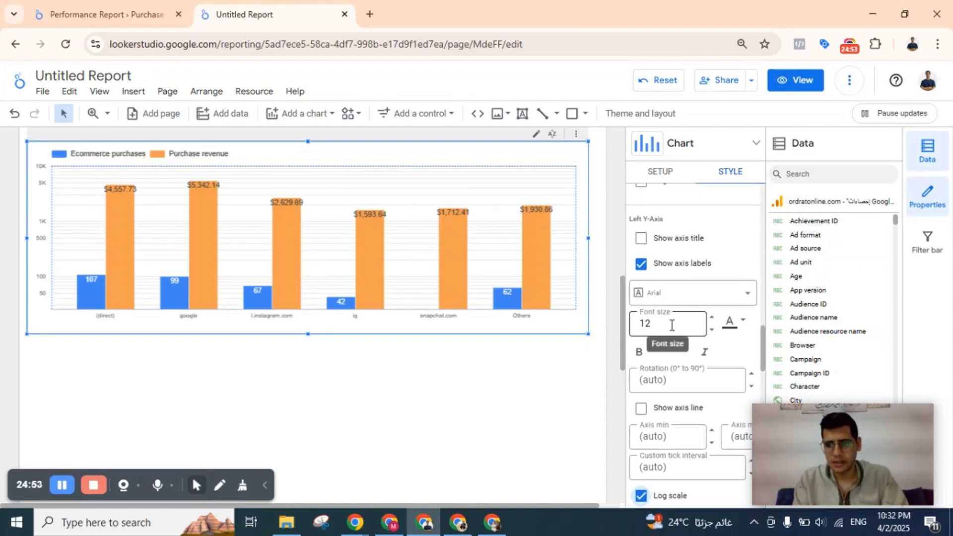
scroll(671, 326, up, 10)
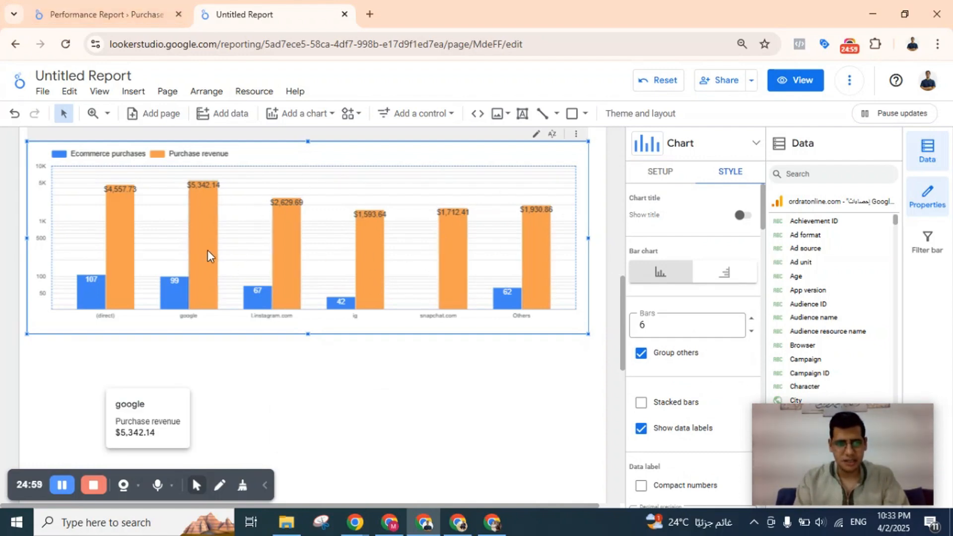
click(114, 14)
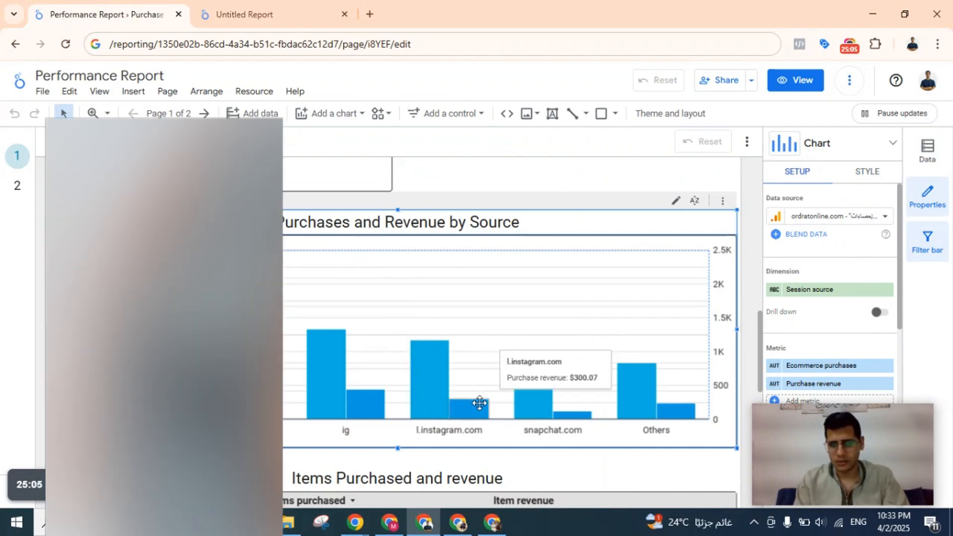
click(206, 2)
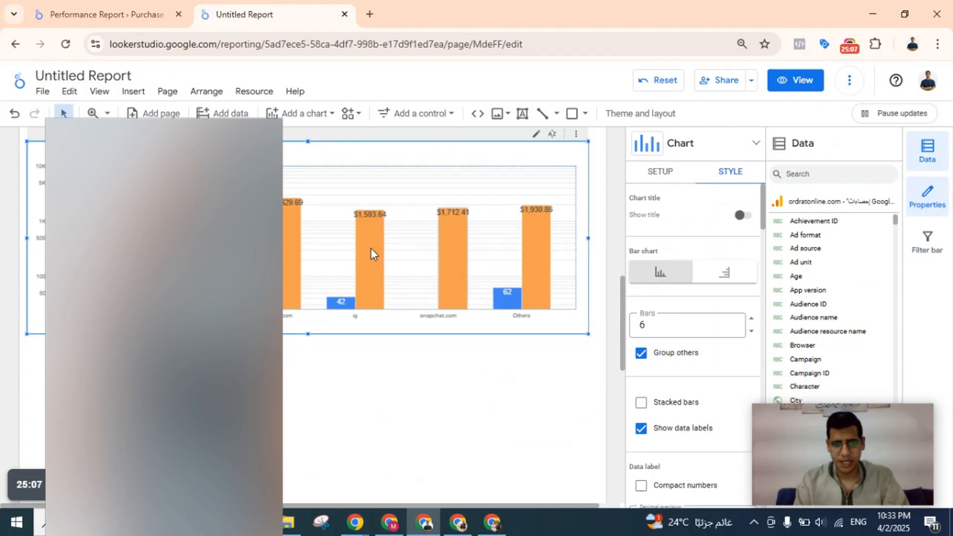
click(169, 7)
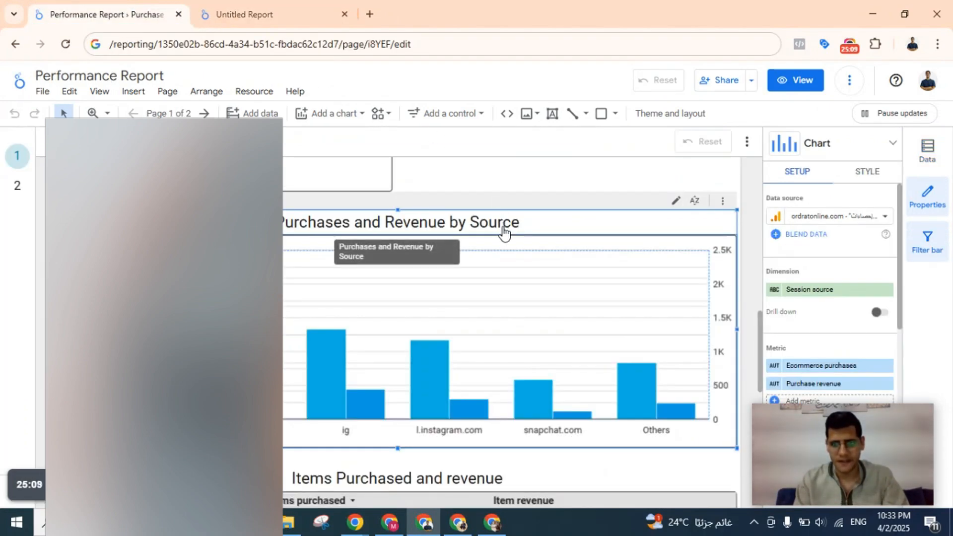
click(290, 7)
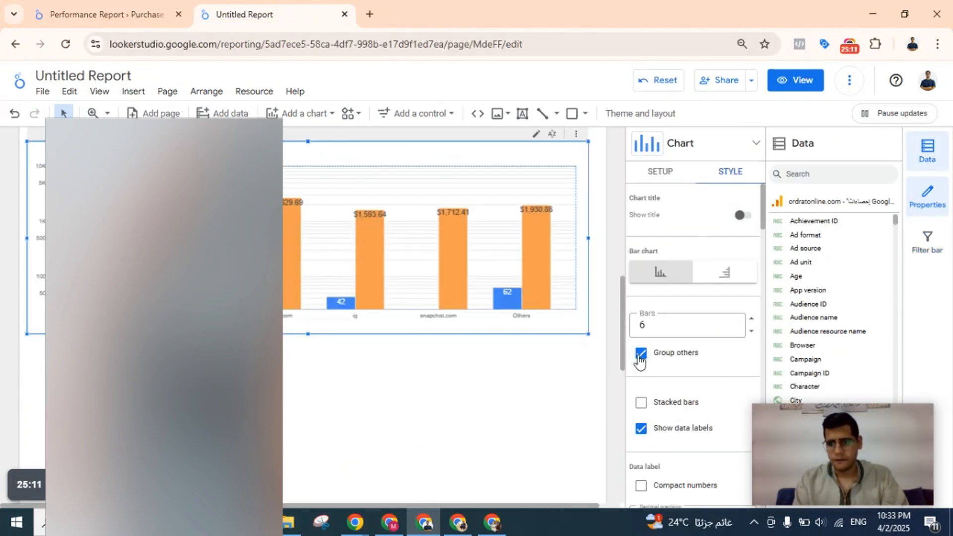
scroll(355, 296, down, 3)
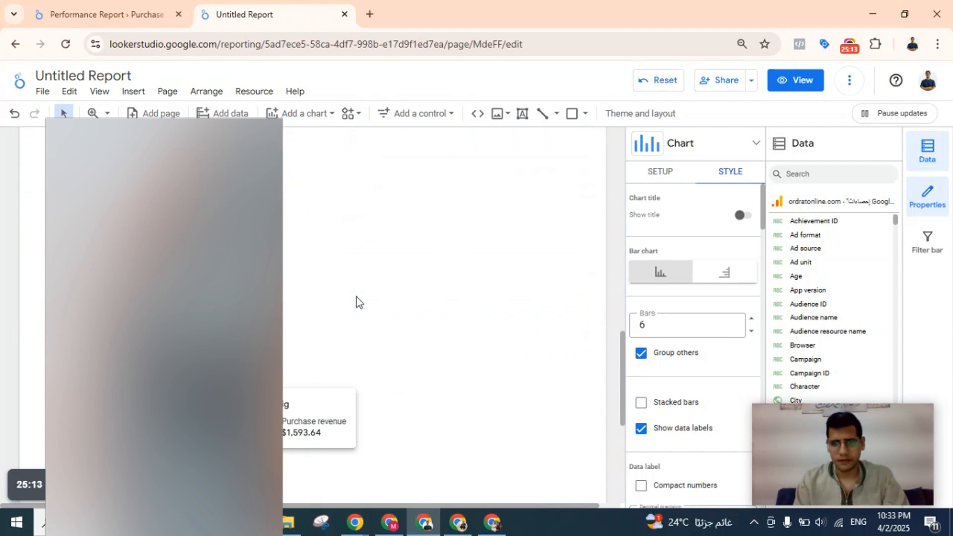
Inspect the setup of the Items Purchased and revenue table in the Performance Report and return to the Untitled Report.
click(107, 13)
scroll(518, 317, down, 5)
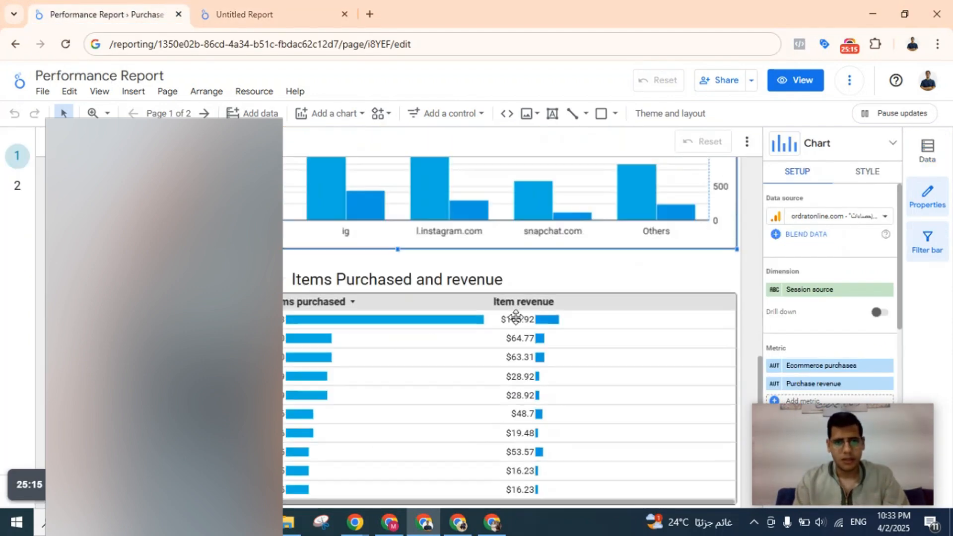
click(363, 254)
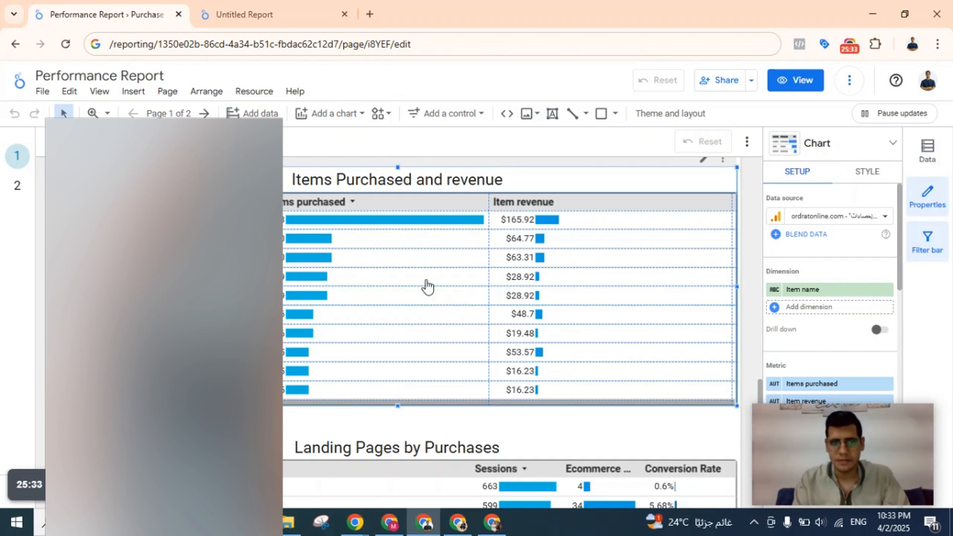
click(324, 10)
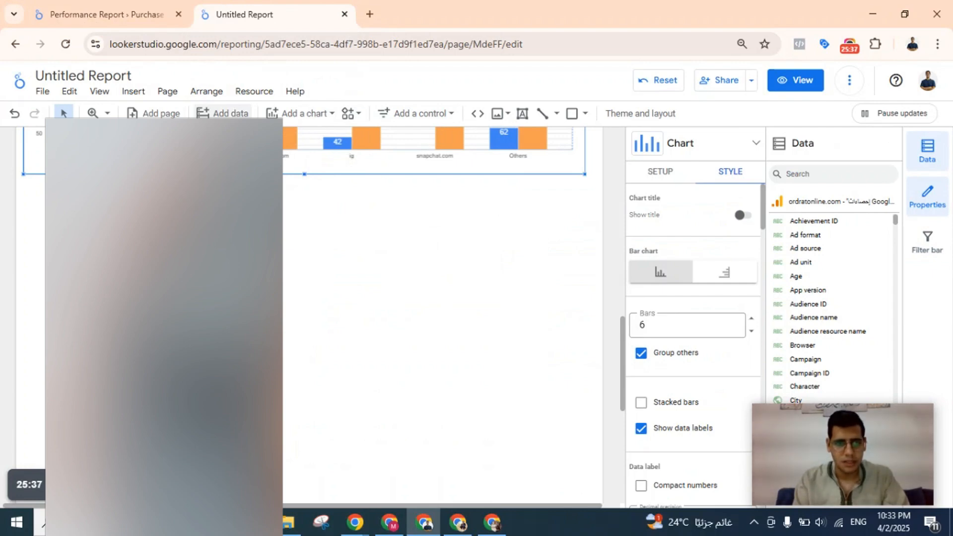
click(289, 116)
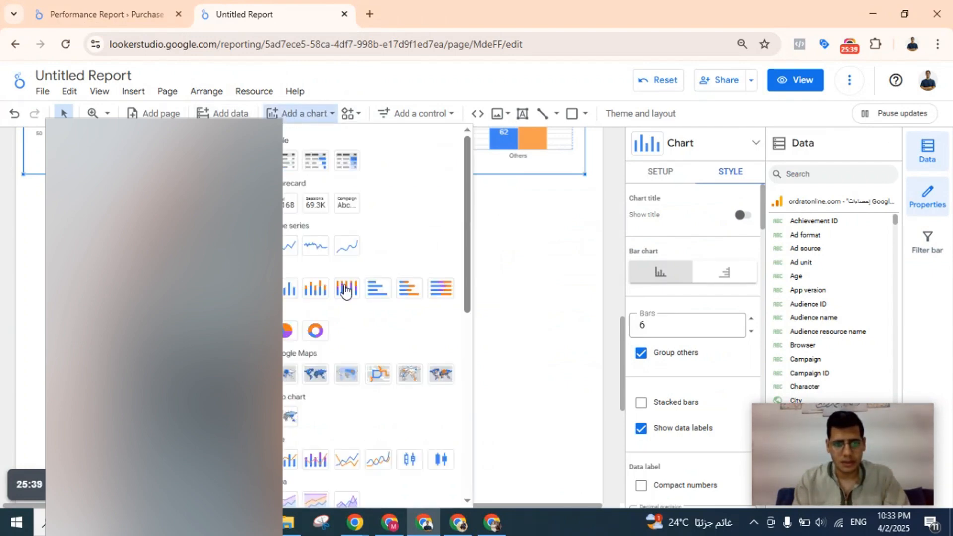
scroll(346, 291, down, 2)
click(347, 335)
scroll(364, 319, down, 1)
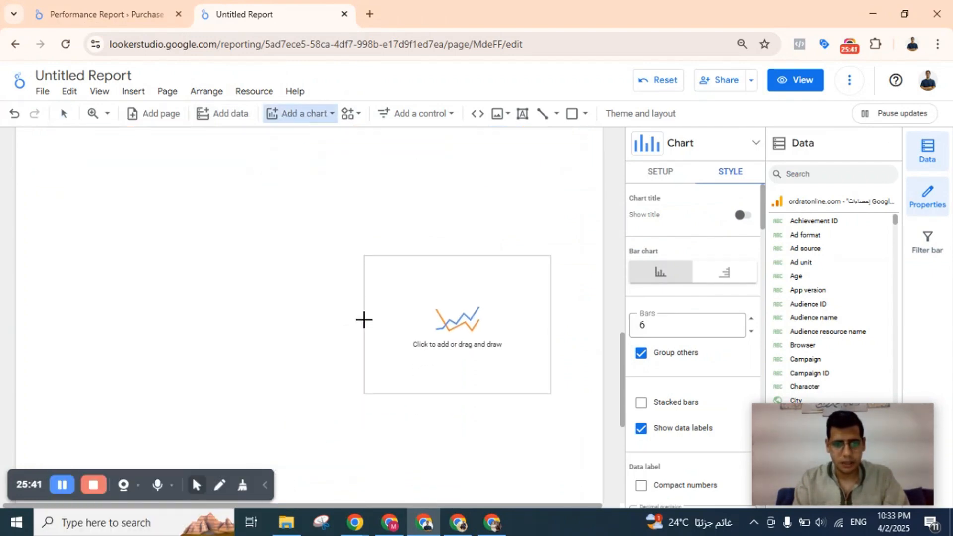
click(308, 117)
scroll(361, 298, down, 8)
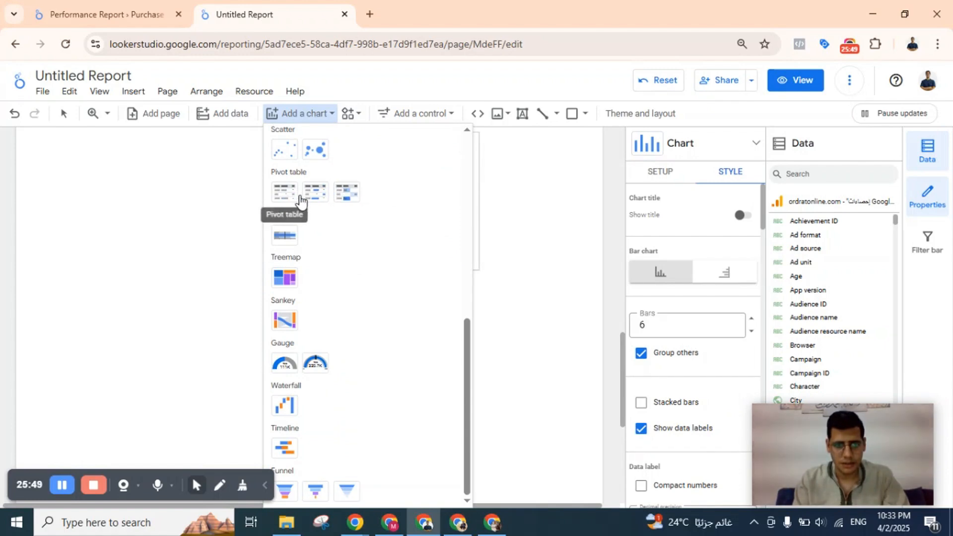
click(334, 197)
click(87, 188)
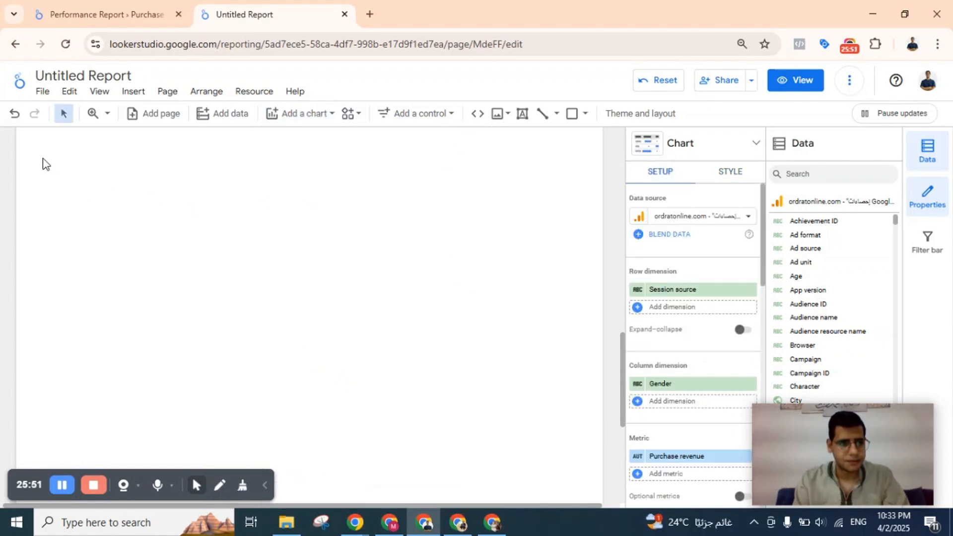
Add a pivot table with bars below the column chart and enlarge it to nearly the full page width.
click(296, 113)
scroll(347, 287, down, 5)
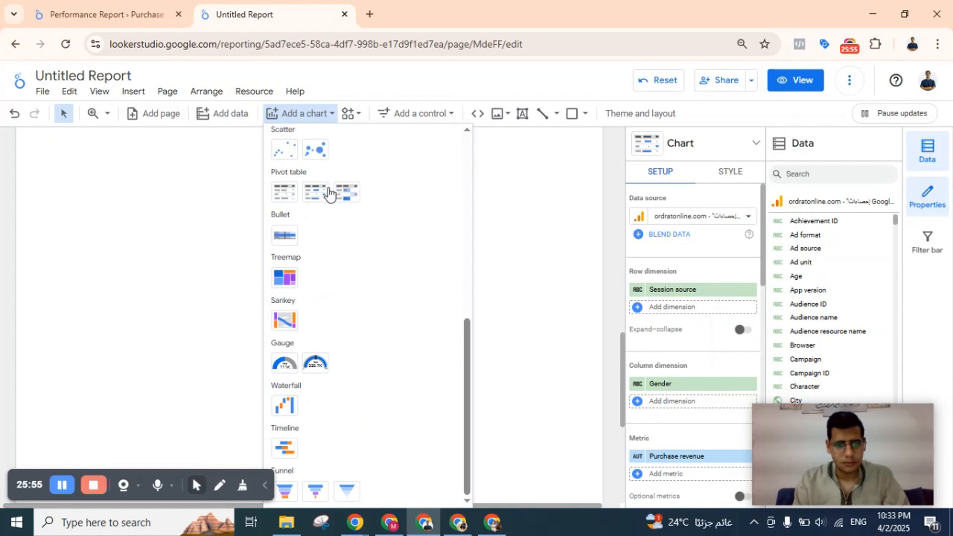
click(328, 193)
click(27, 157)
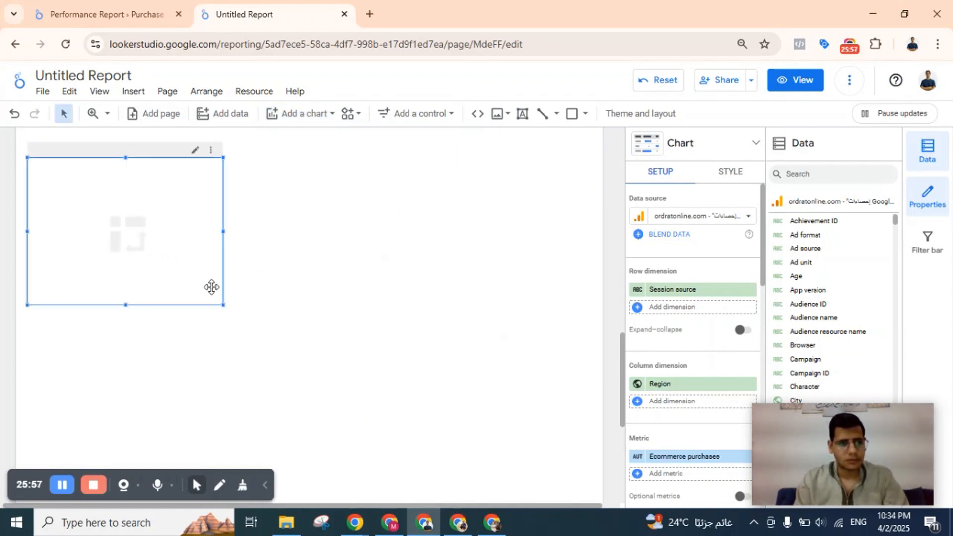
drag(223, 305, 587, 339)
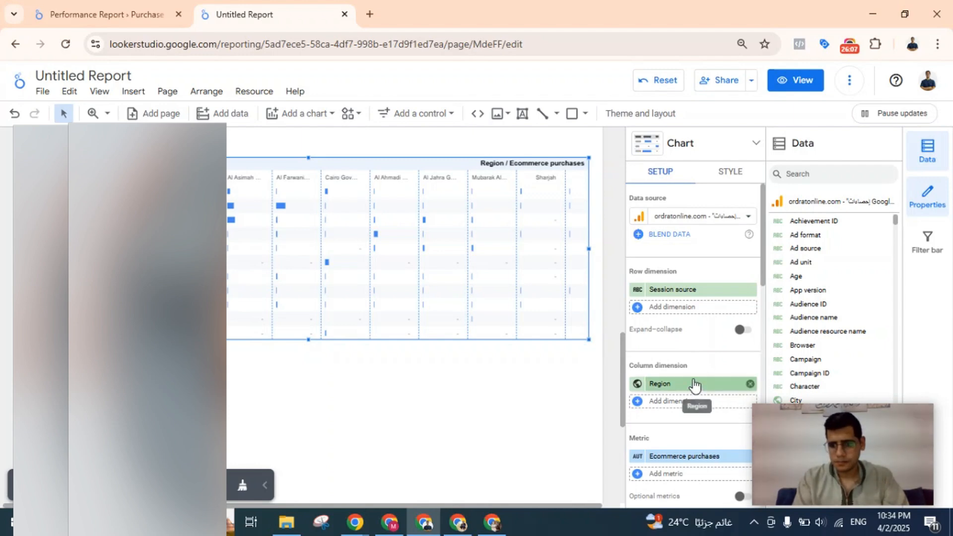
Replace the pivot table's row dimension Session source with Session DV360 line item ID.
click(685, 290)
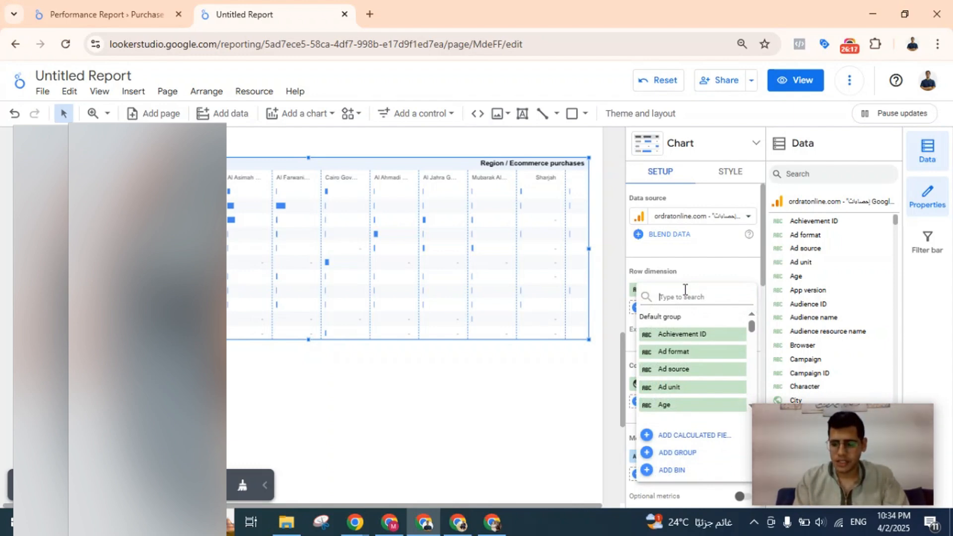
text(items)
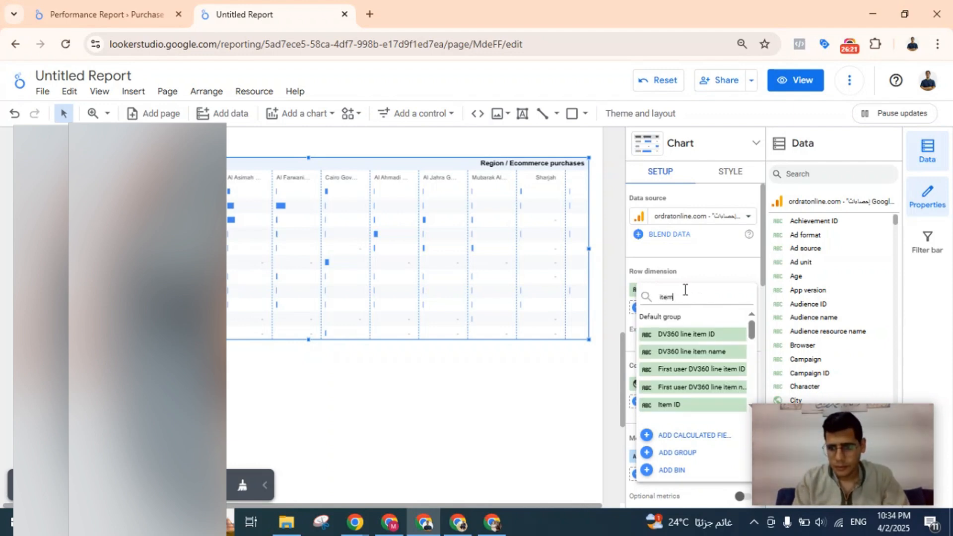
scroll(712, 404, down, 2)
scroll(712, 404, down, 3)
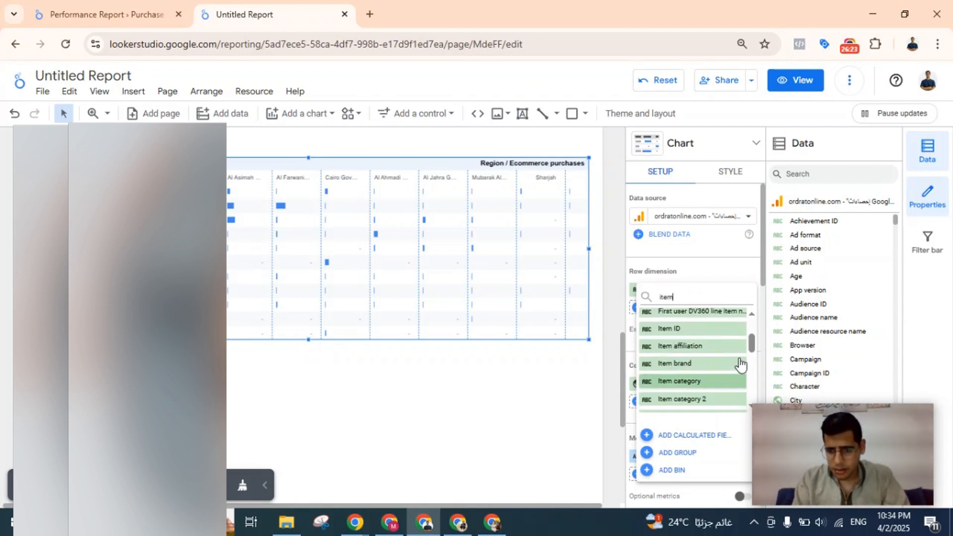
scroll(743, 341, down, 6)
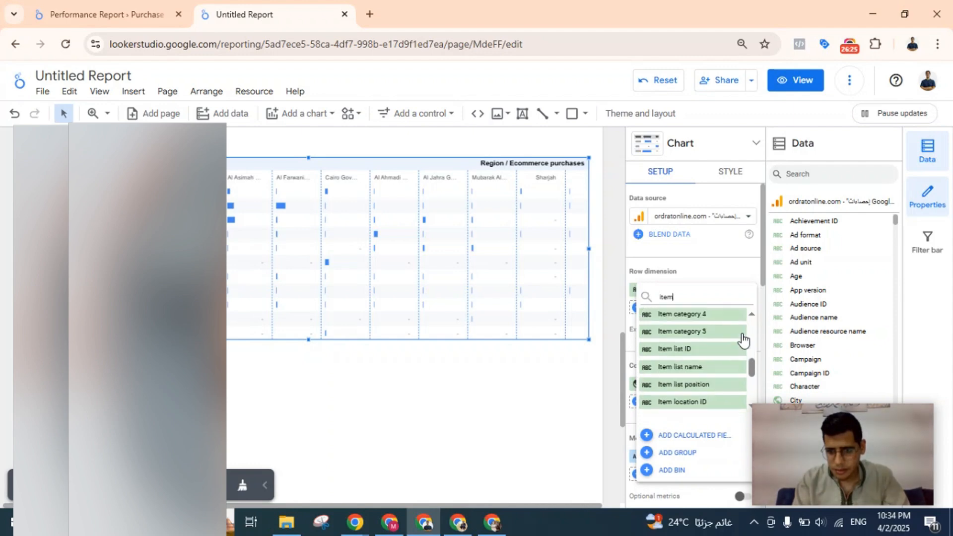
scroll(743, 340, down, 2)
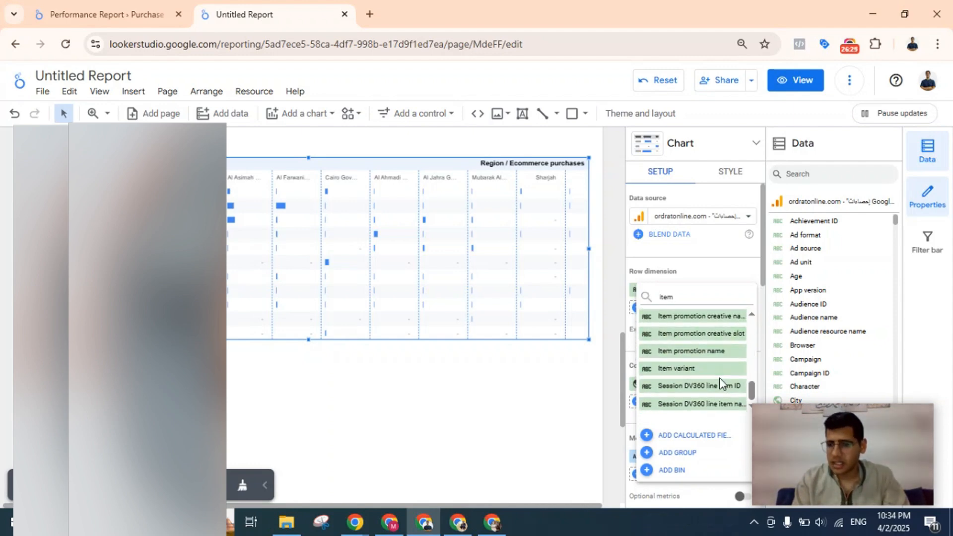
click(718, 378)
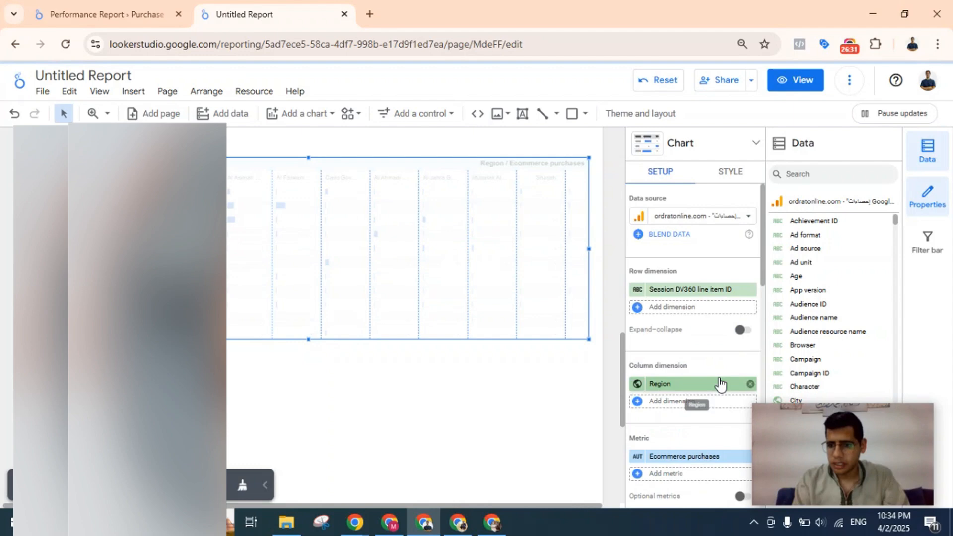
Set the pivot table's row dimension to Item name.
click(719, 291)
click(709, 292)
click(702, 292)
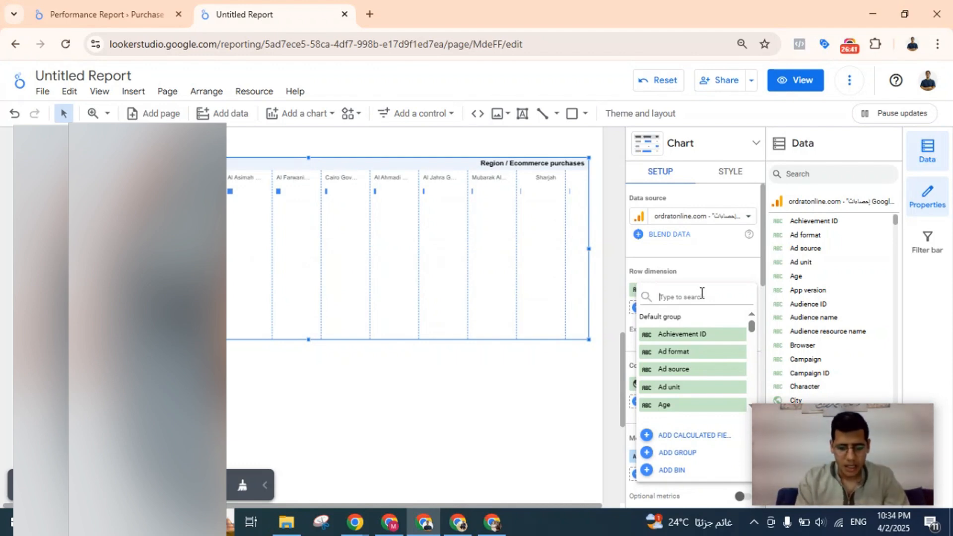
text(item)
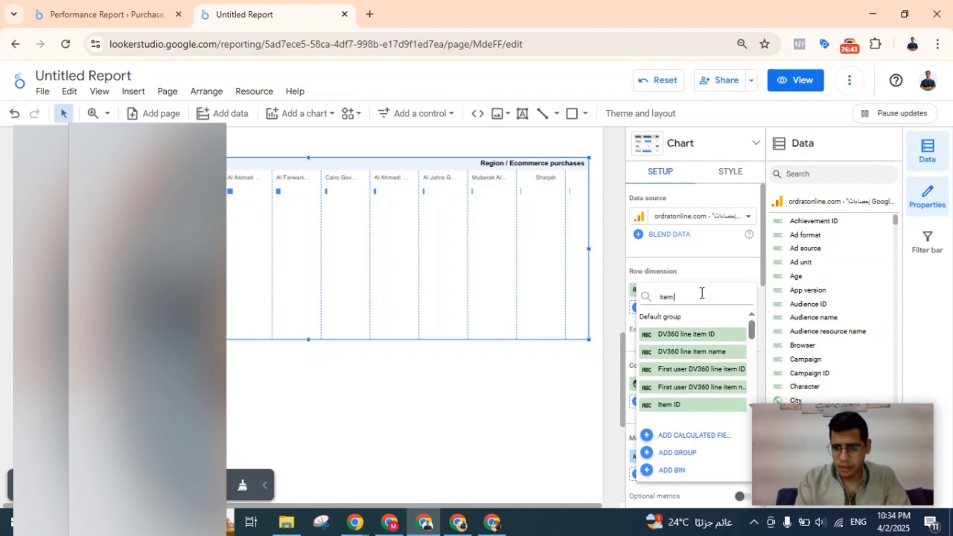
text( pur)
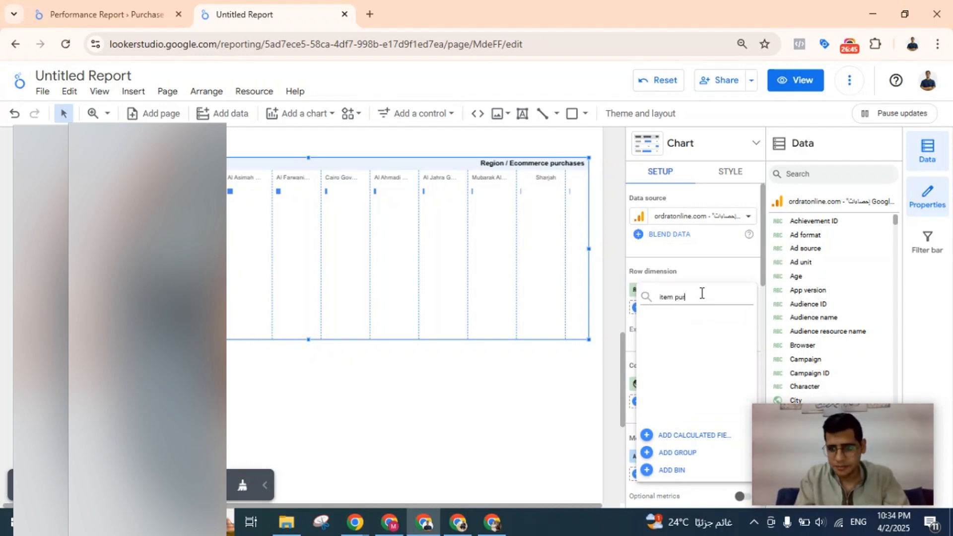
key(BackSpace)
key(BackSpace)
key(BackSpace)
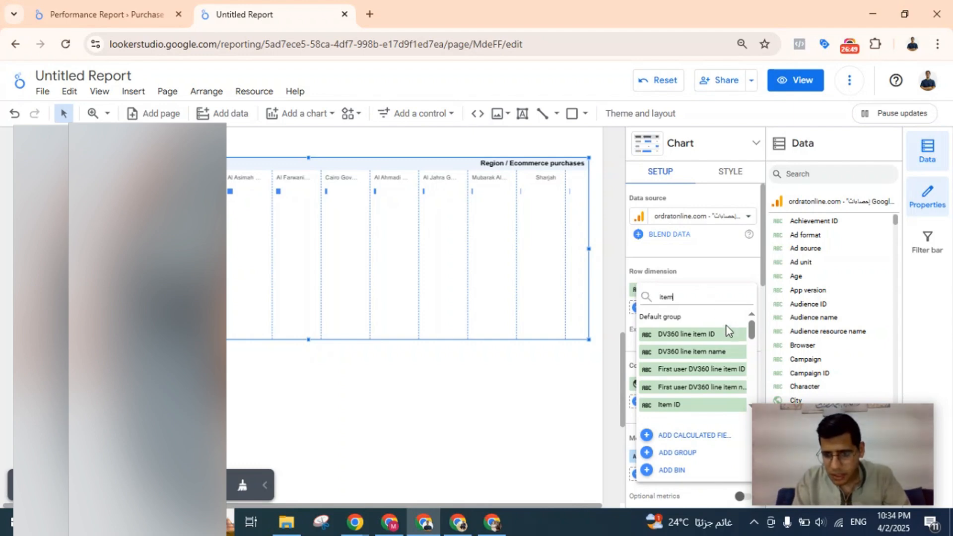
drag(752, 333, 751, 371)
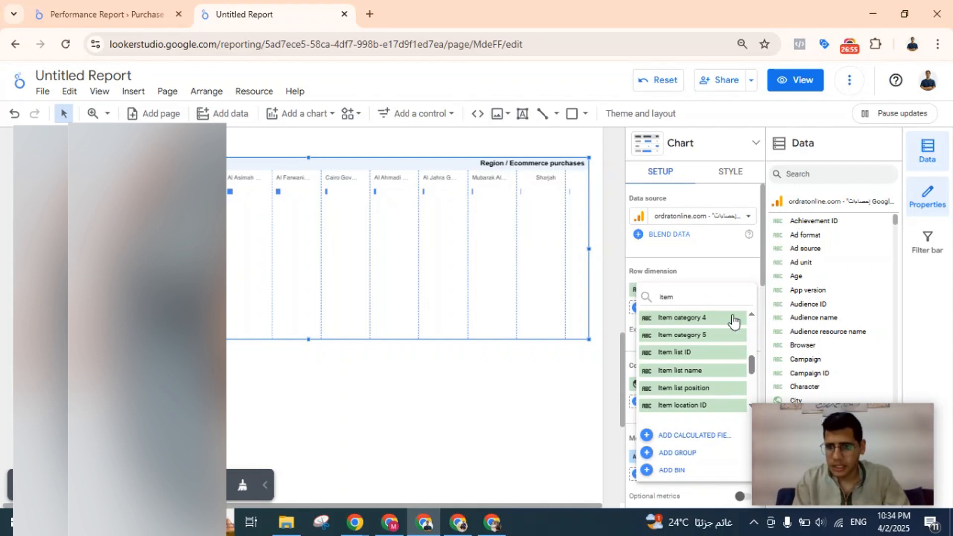
text(na)
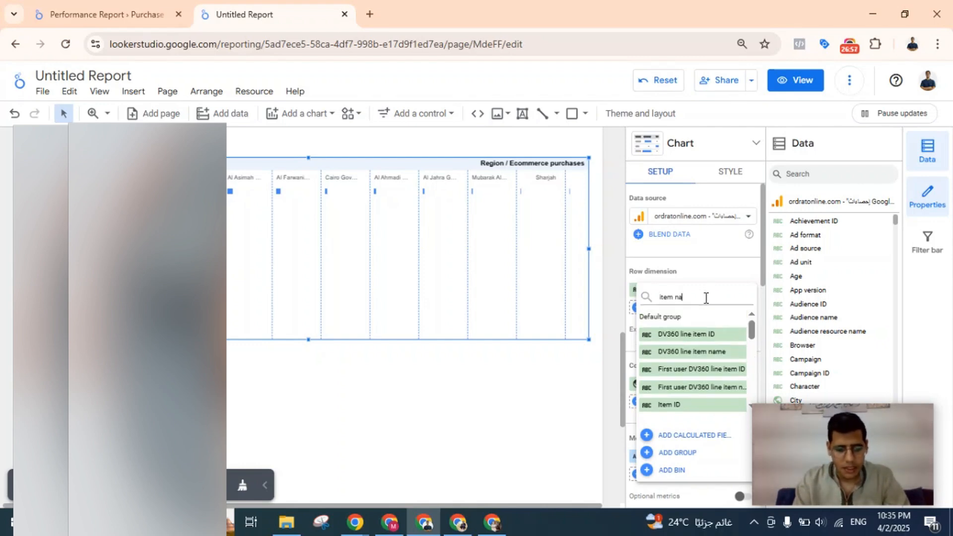
text(me)
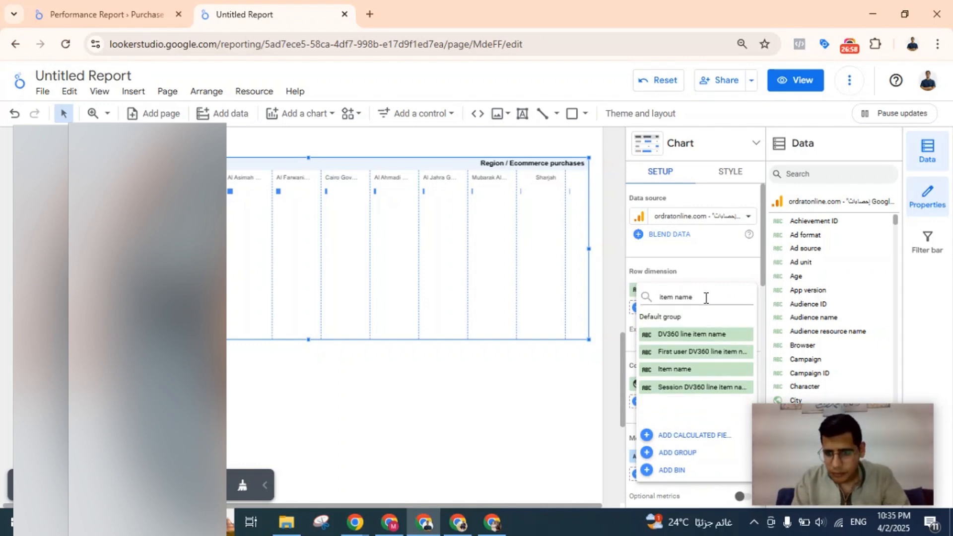
click(666, 370)
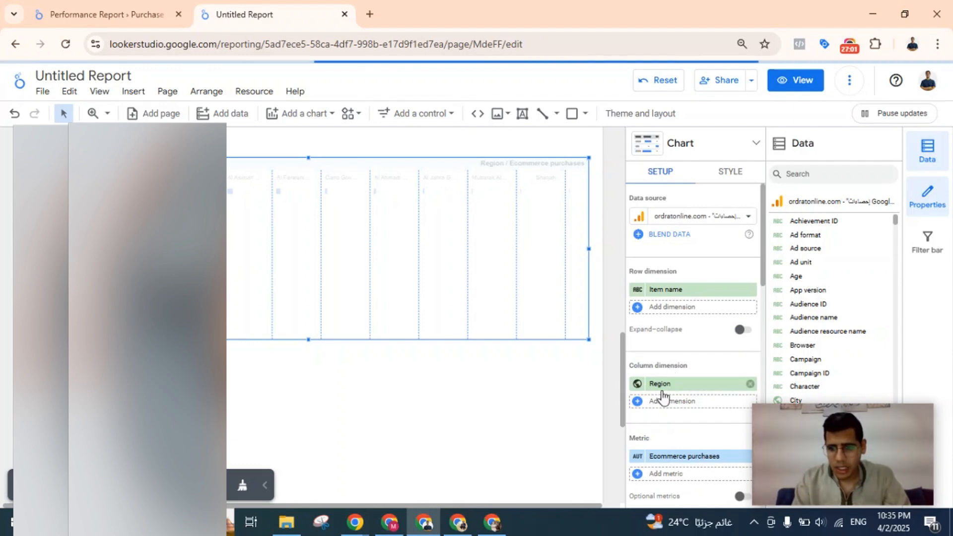
Look through the item-related fields available for the pivot table's column dimension.
click(662, 386)
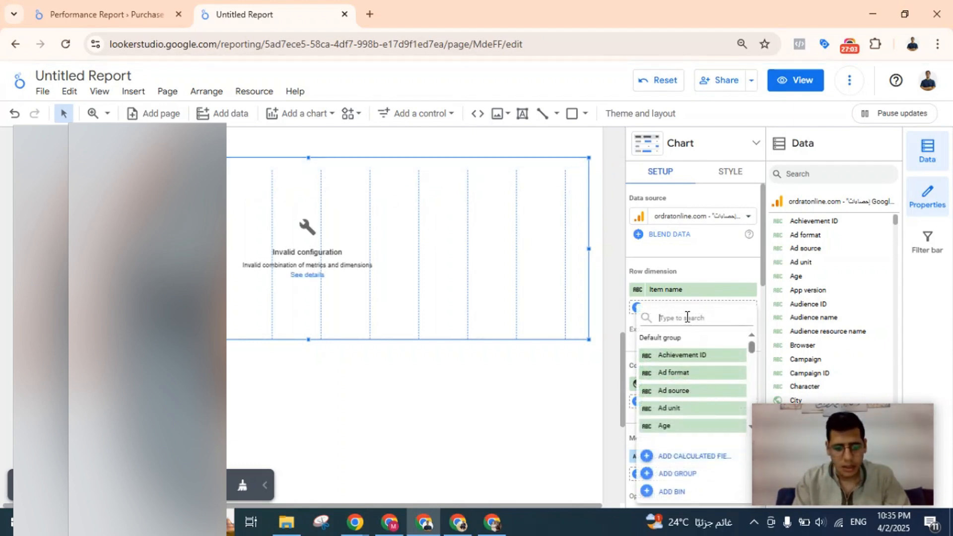
text(item pur)
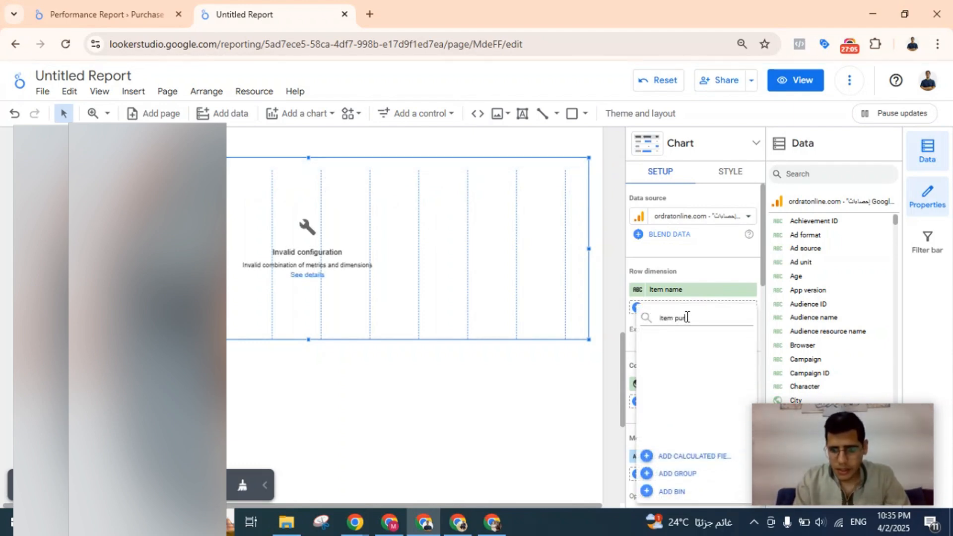
key(BackSpace)
key(BackSpace)
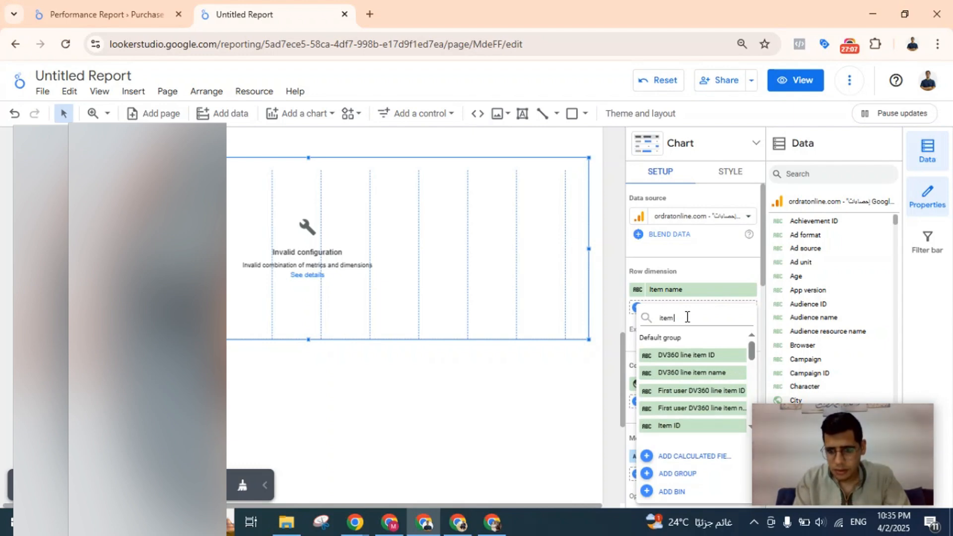
text(s)
key(BackSpace)
key(BackSpace)
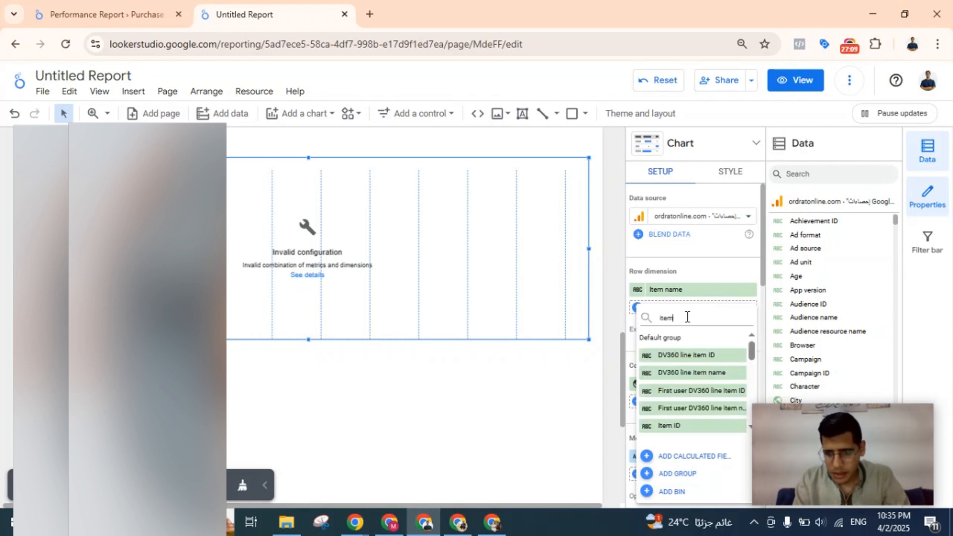
scroll(719, 394, down, 5)
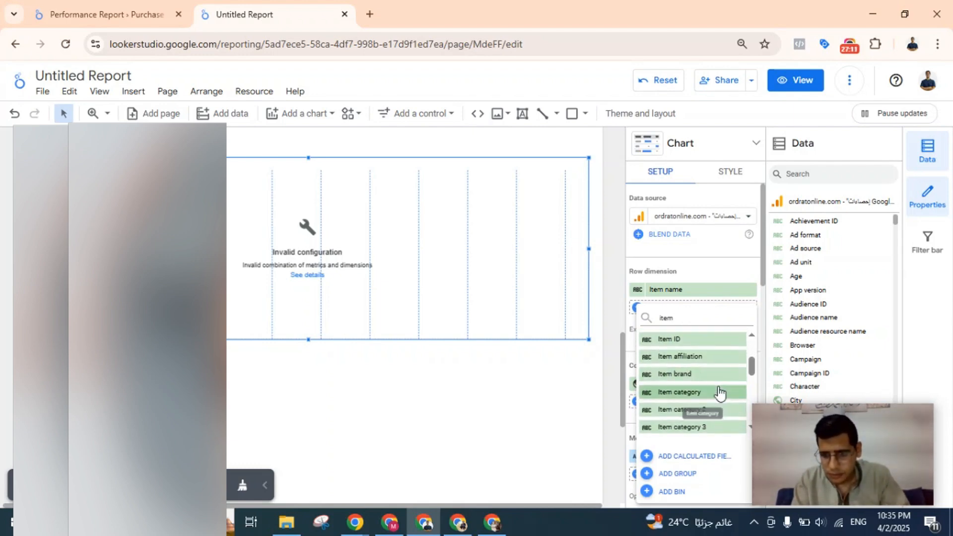
scroll(720, 394, down, 4)
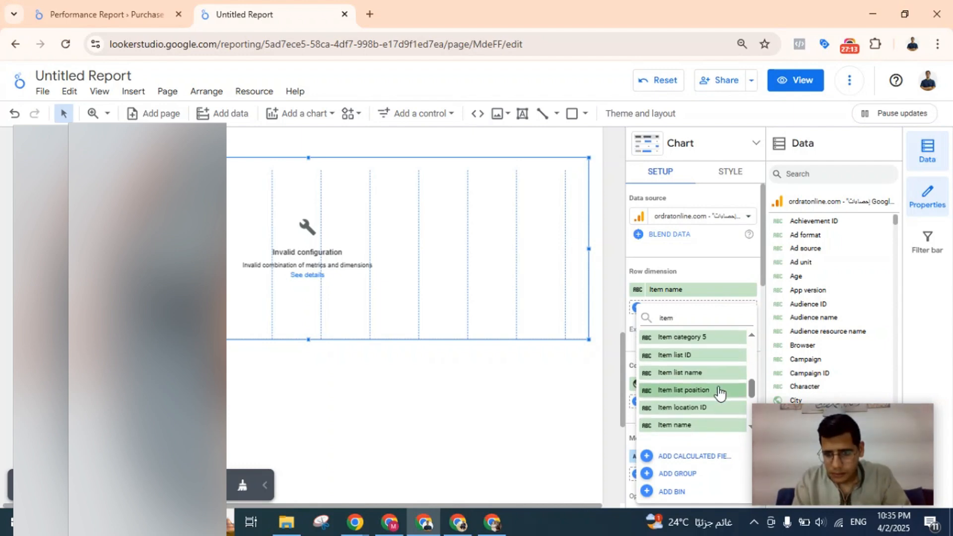
scroll(719, 393, down, 3)
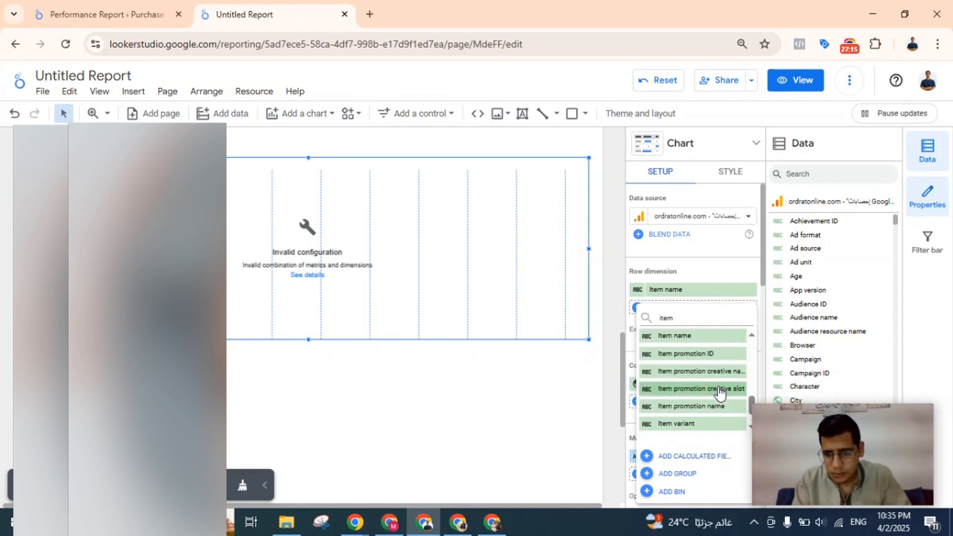
scroll(721, 393, down, 2)
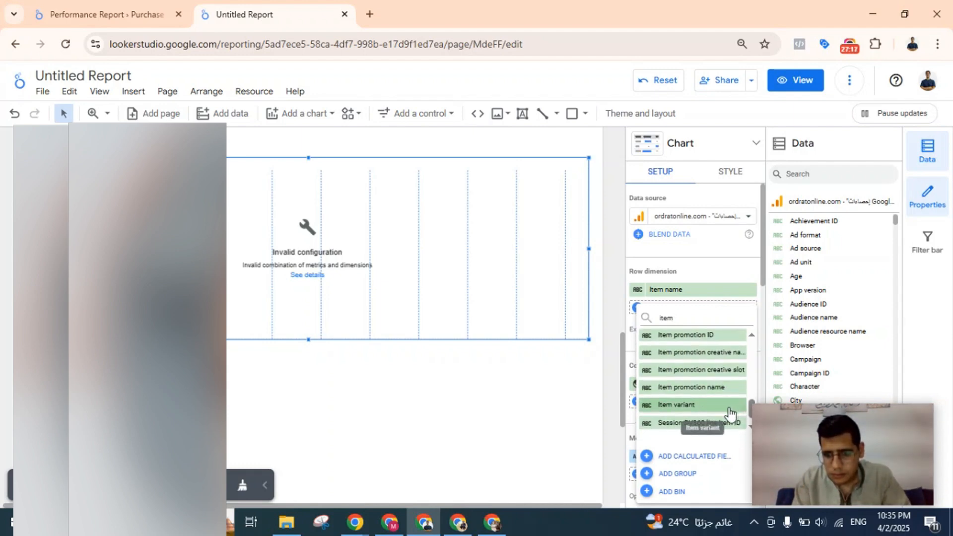
scroll(729, 411, up, 4)
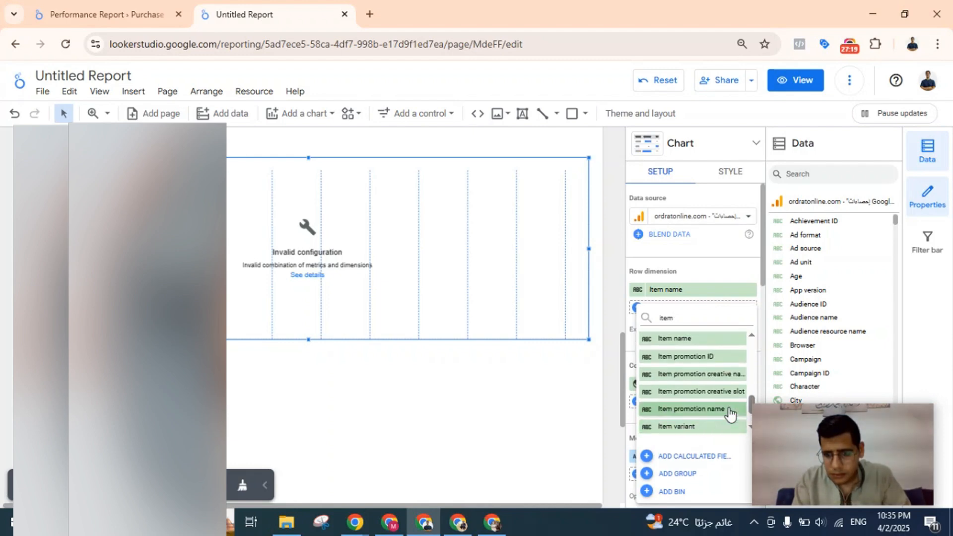
scroll(728, 411, up, 2)
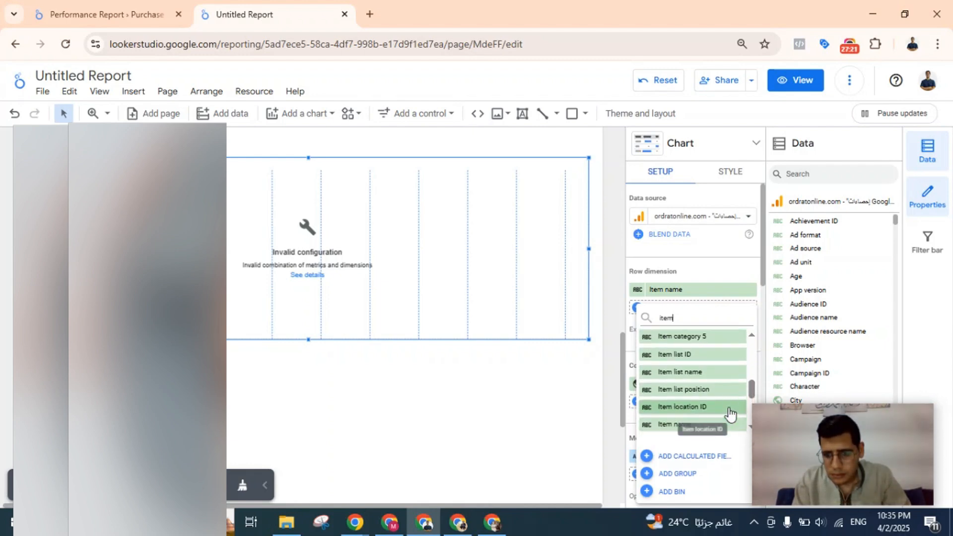
scroll(734, 370, up, 3)
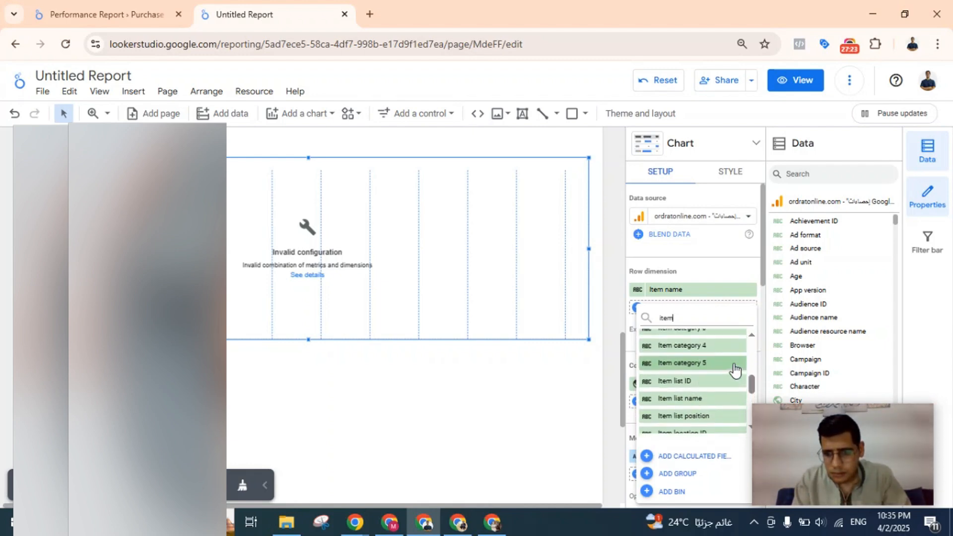
scroll(735, 369, up, 3)
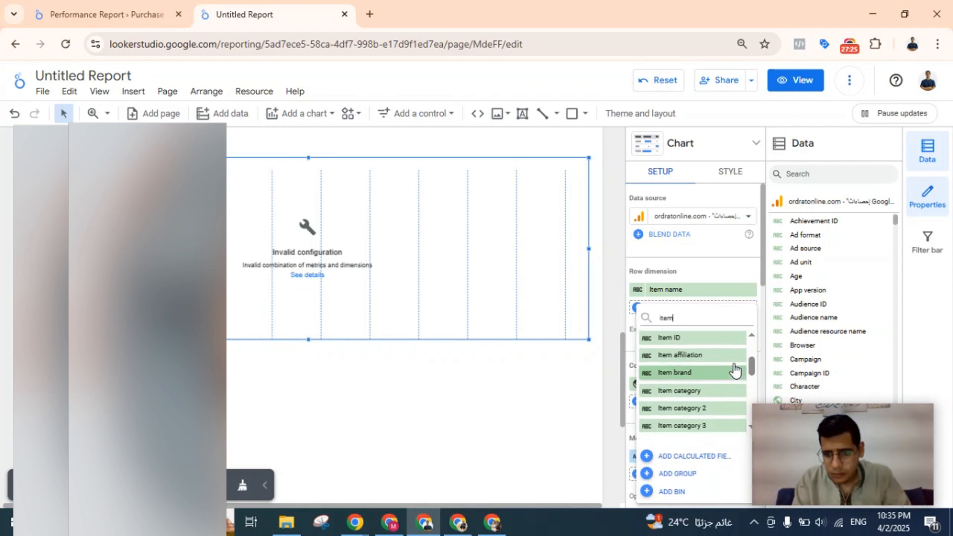
scroll(734, 370, up, 1)
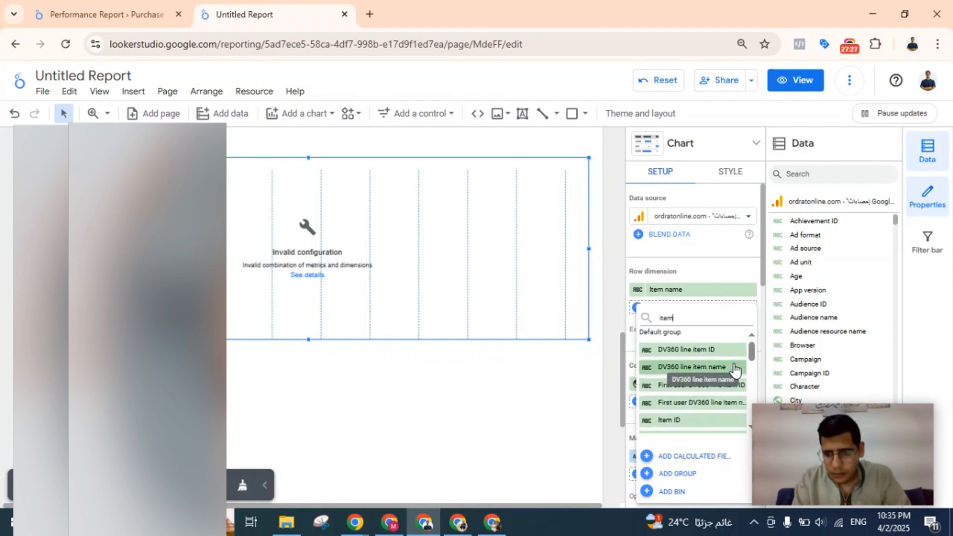
Search the column dimension fields for a purchase field and leave the field list without choosing one.
text(urchas)
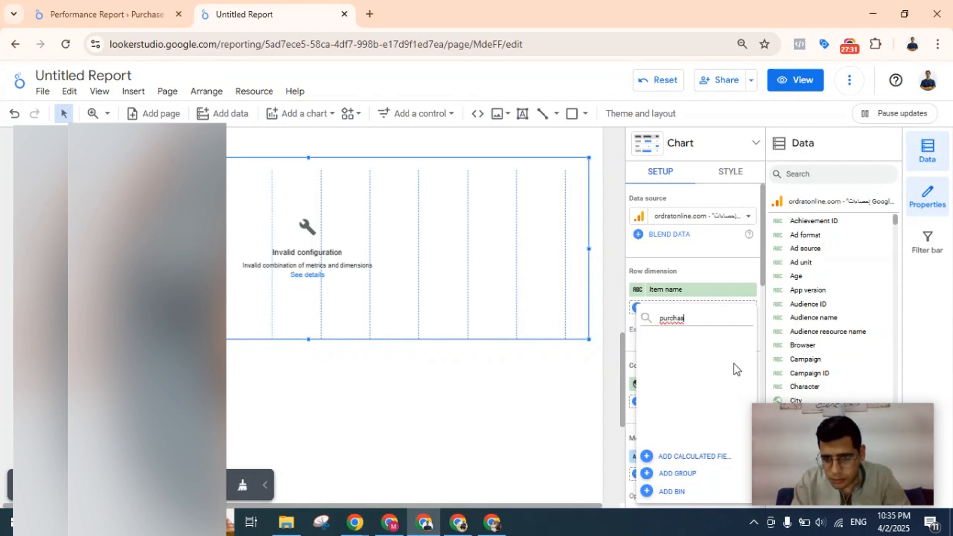
key(BackSpace)
key(BackSpace)
key(BackSpace)
key(BackSpace)
key(BackSpace)
key(BackSpace)
key(BackSpace)
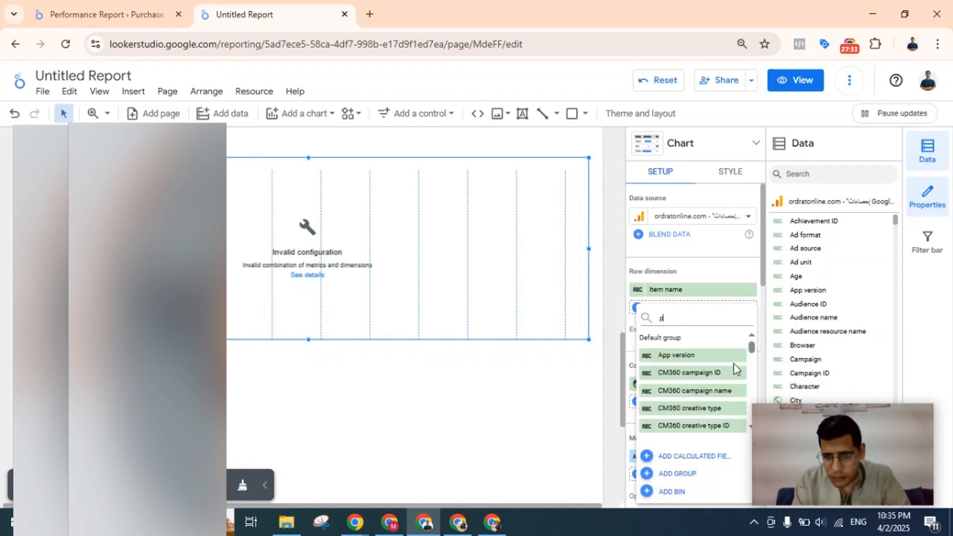
click(705, 246)
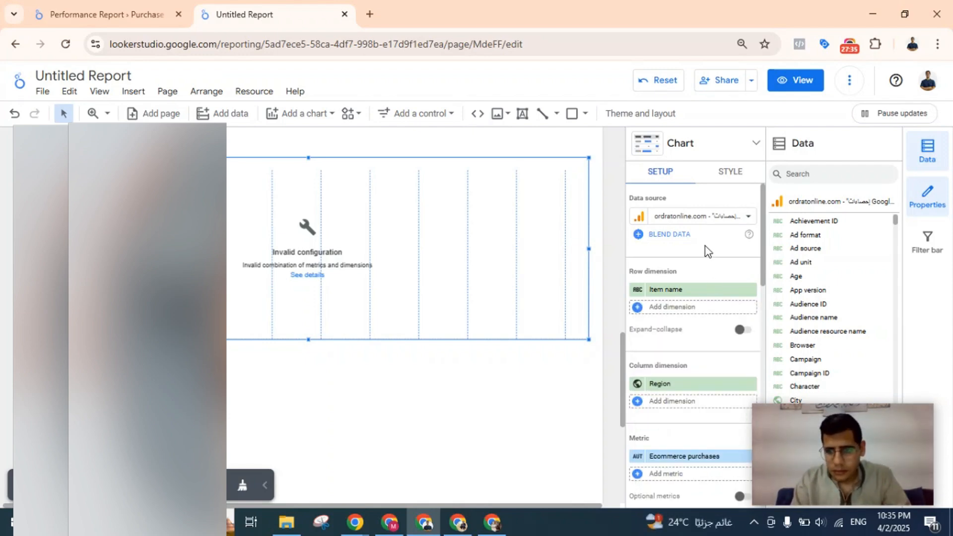
Remove Region from the pivot table's column dimension.
click(681, 385)
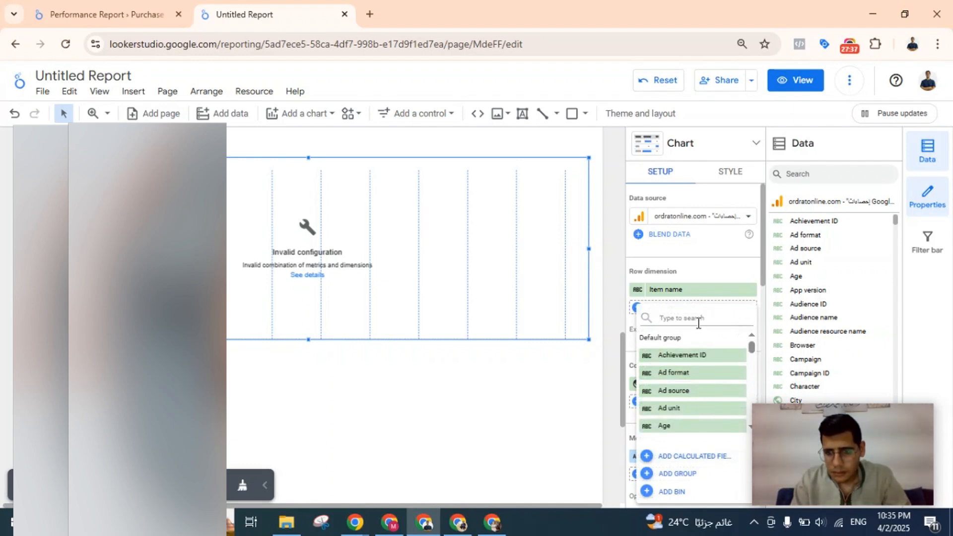
click(709, 273)
scroll(712, 270, down, 1)
scroll(713, 268, down, 5)
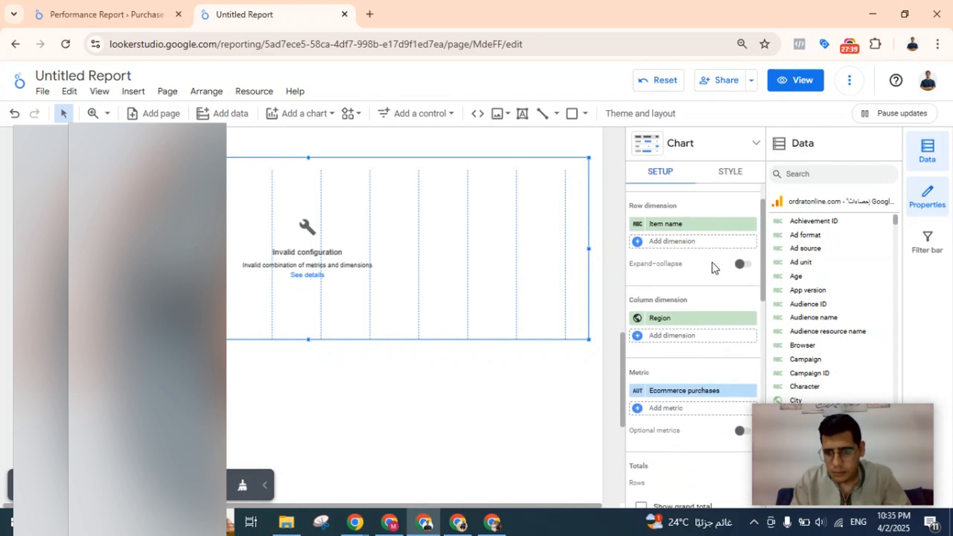
scroll(713, 268, up, 6)
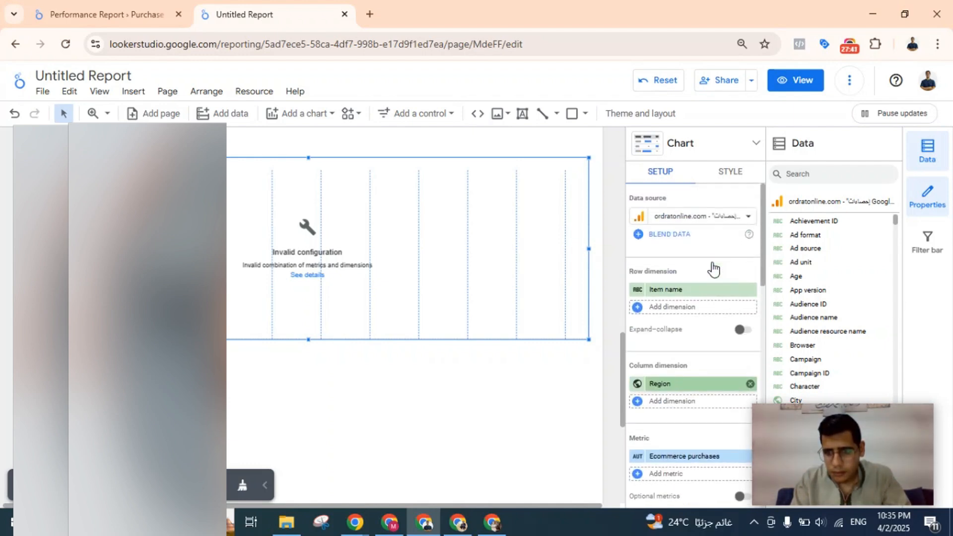
scroll(712, 265, down, 4)
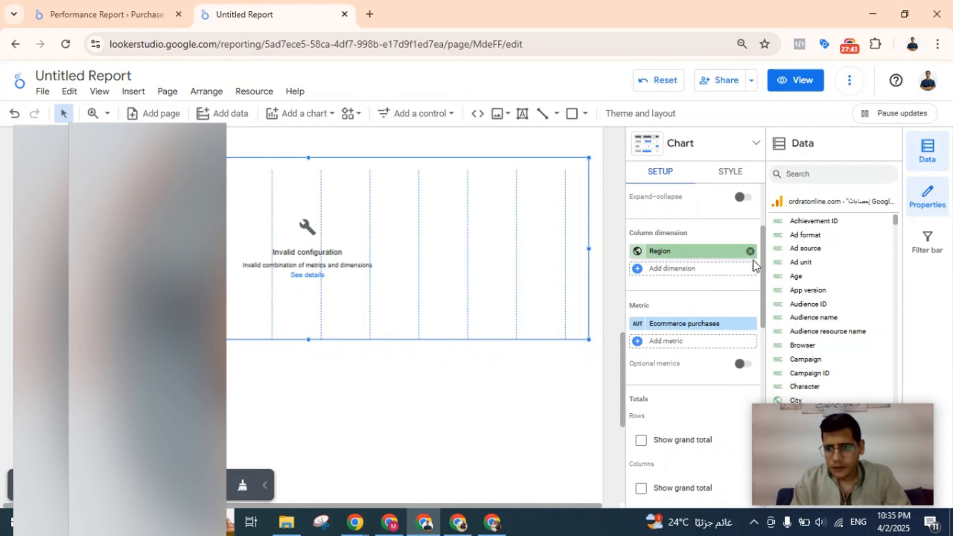
click(750, 251)
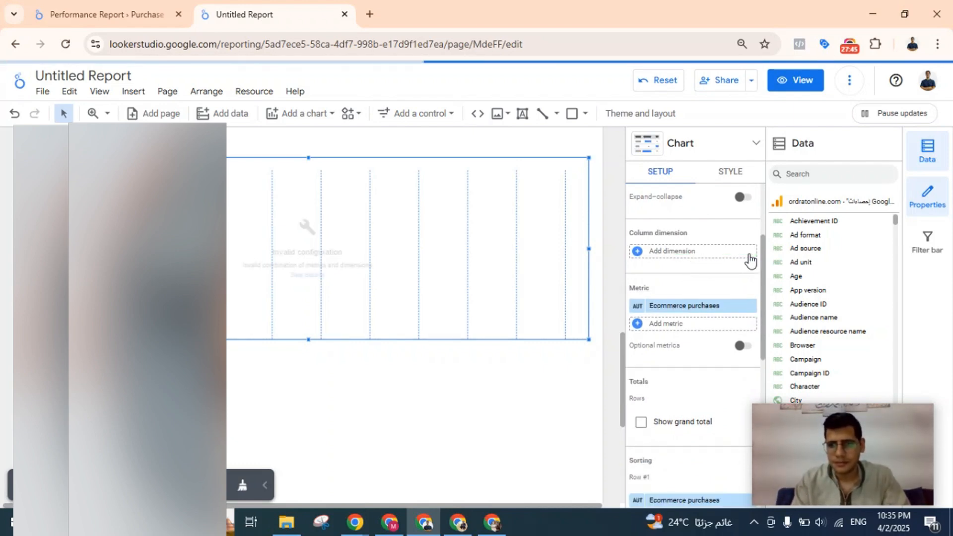
Replace the pivot table's Ecommerce purchases metric with Items purchased.
scroll(684, 264, up, 2)
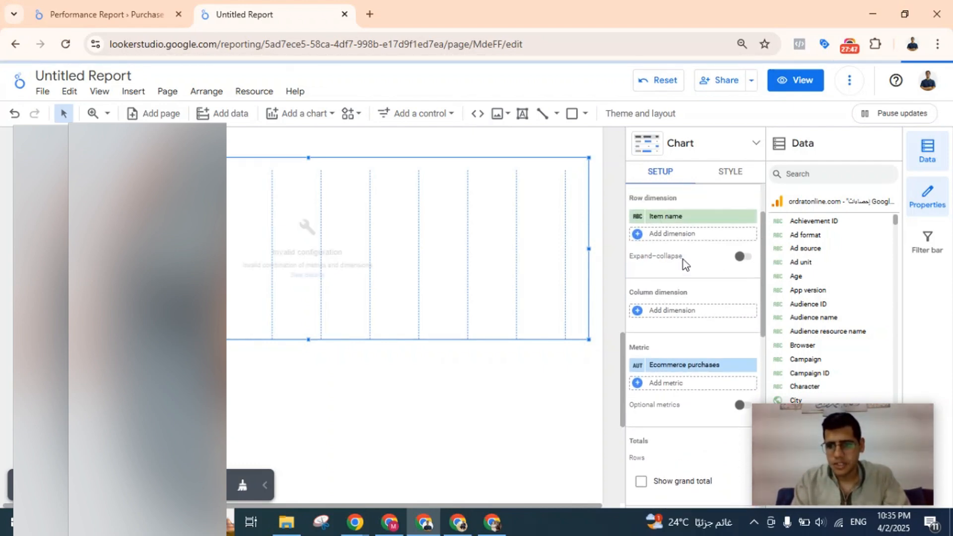
scroll(702, 323, down, 4)
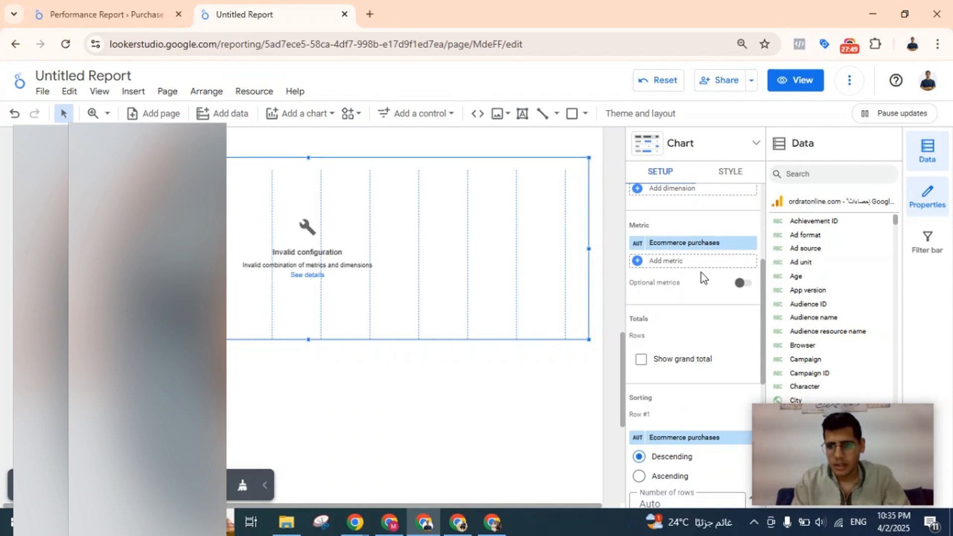
click(699, 244)
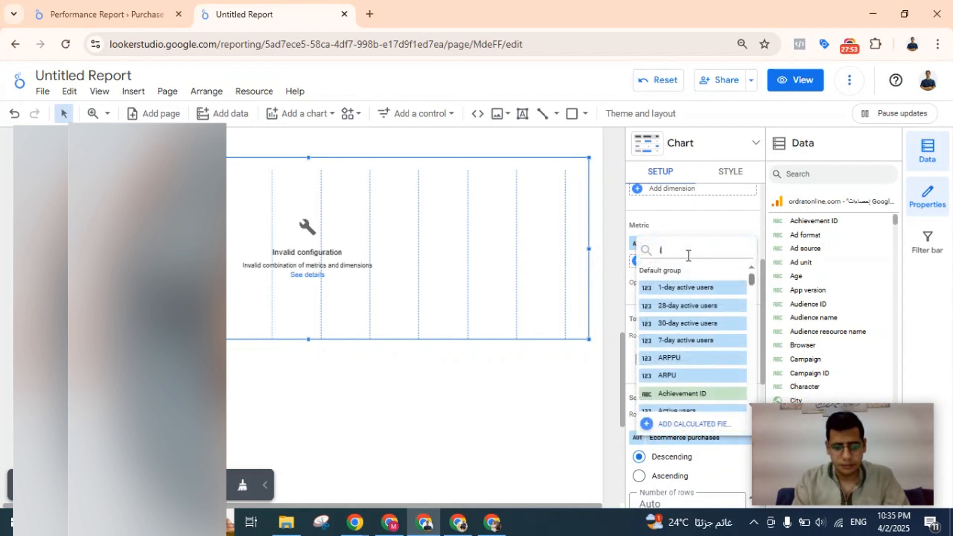
text(item pur)
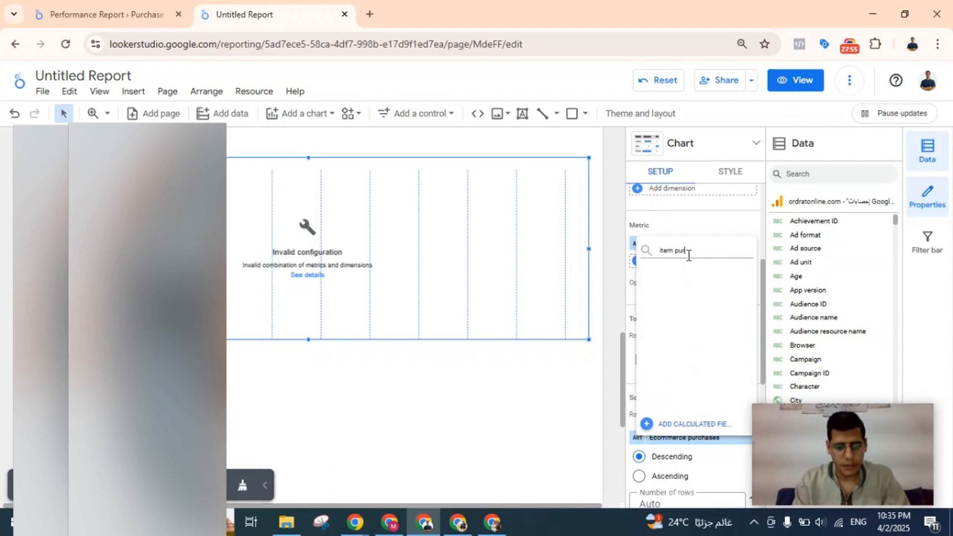
key(BackSpace)
key(BackSpace)
key(BackSpace)
key(BackSpace)
text(s )
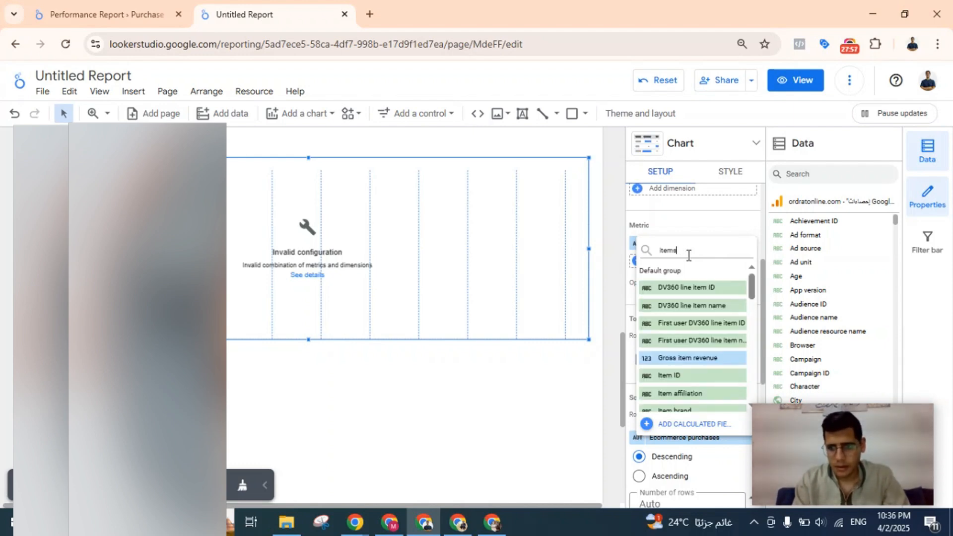
text(p)
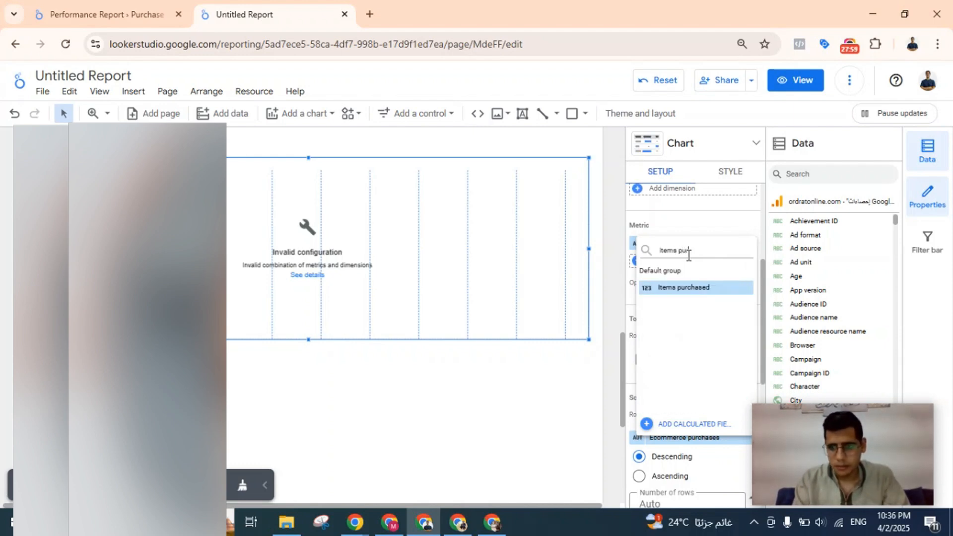
text(ur)
click(677, 289)
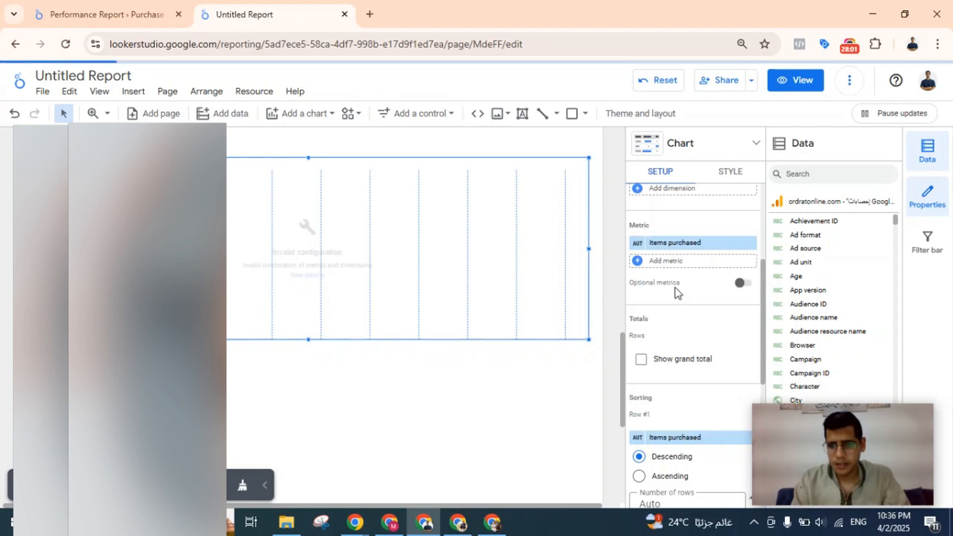
Add Item revenue as the second metric of the pivot table.
click(685, 262)
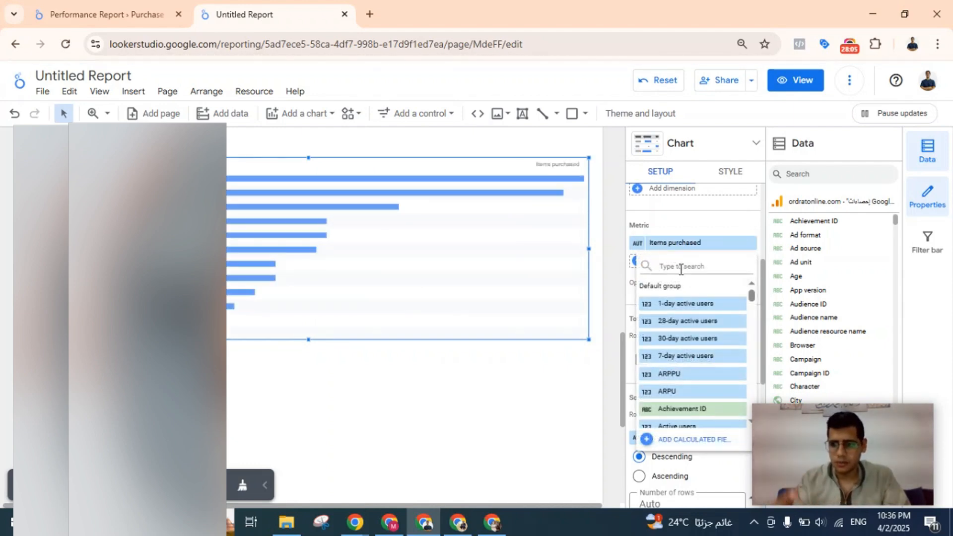
text(ite)
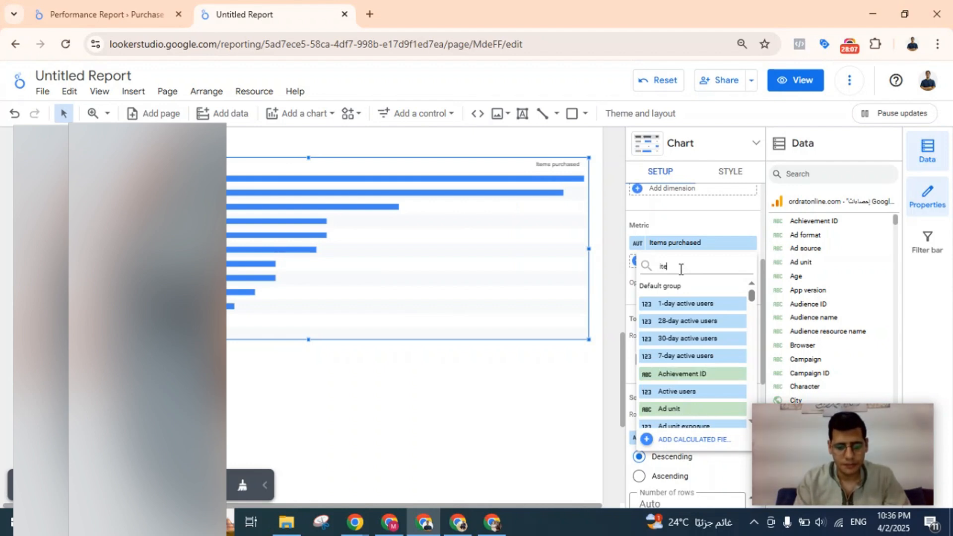
text(ms f)
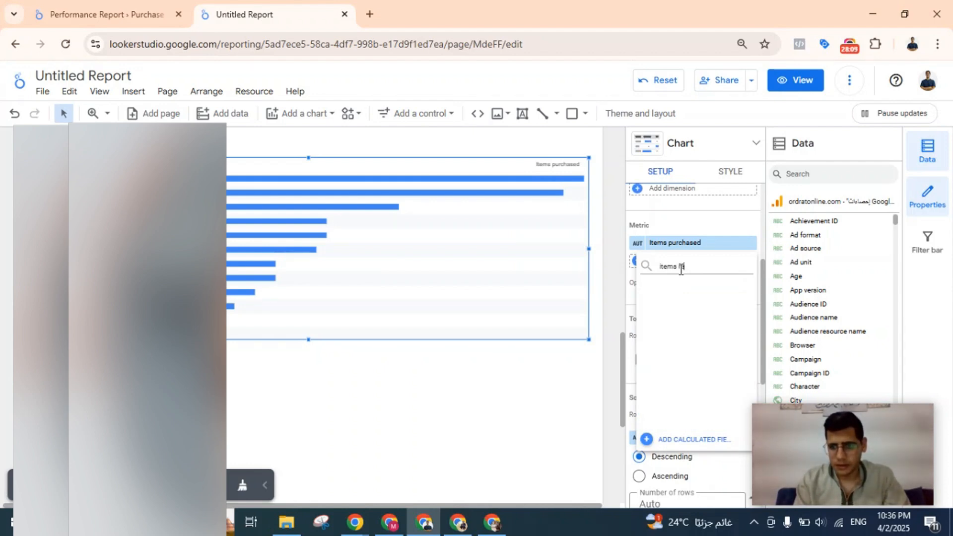
key(BackSpace)
key(BackSpace)
key(BackSpace)
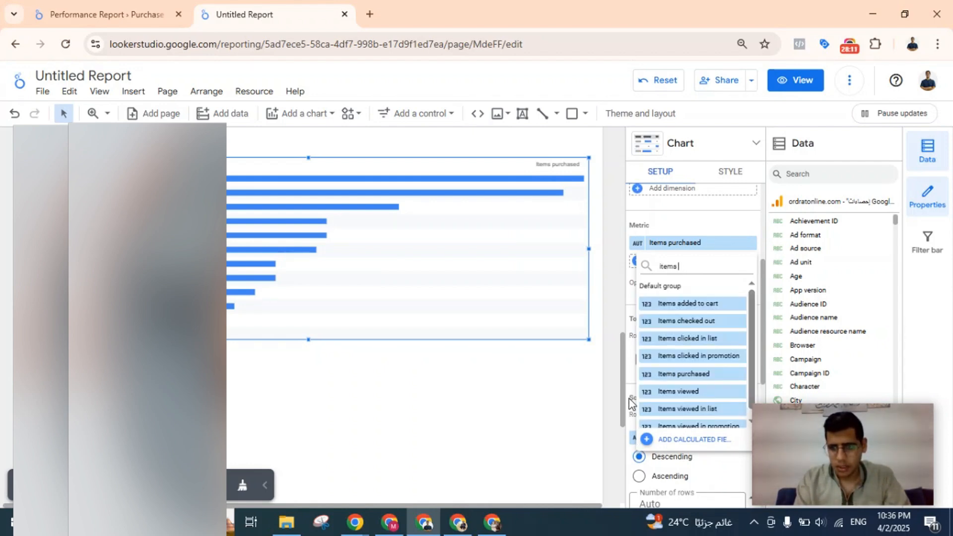
text(re)
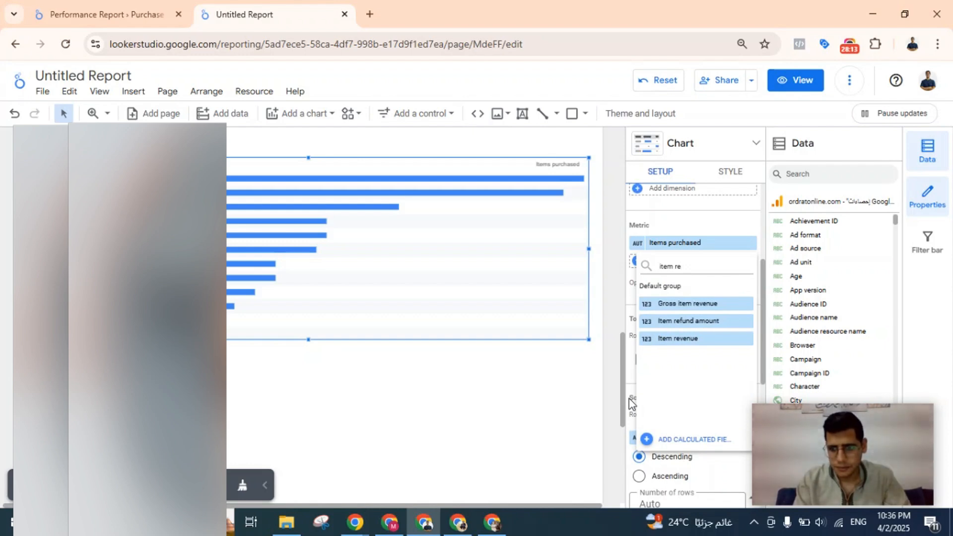
click(668, 337)
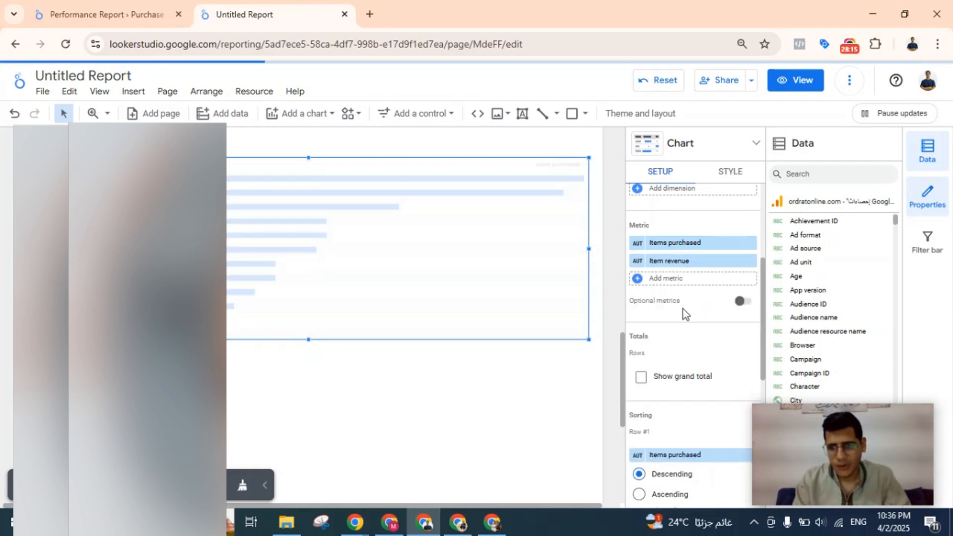
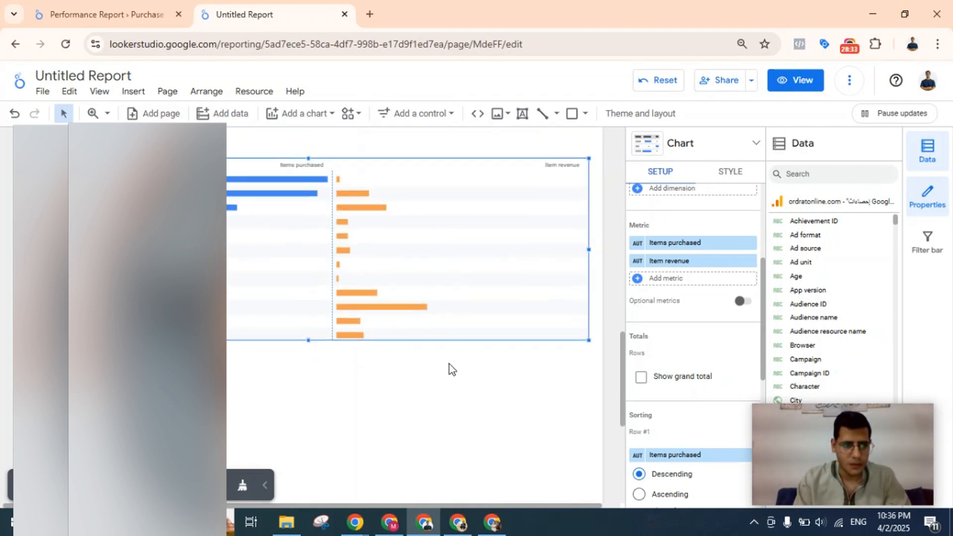
Widen the item name column of the pivot table and open the table's style settings.
scroll(448, 364, up, 1)
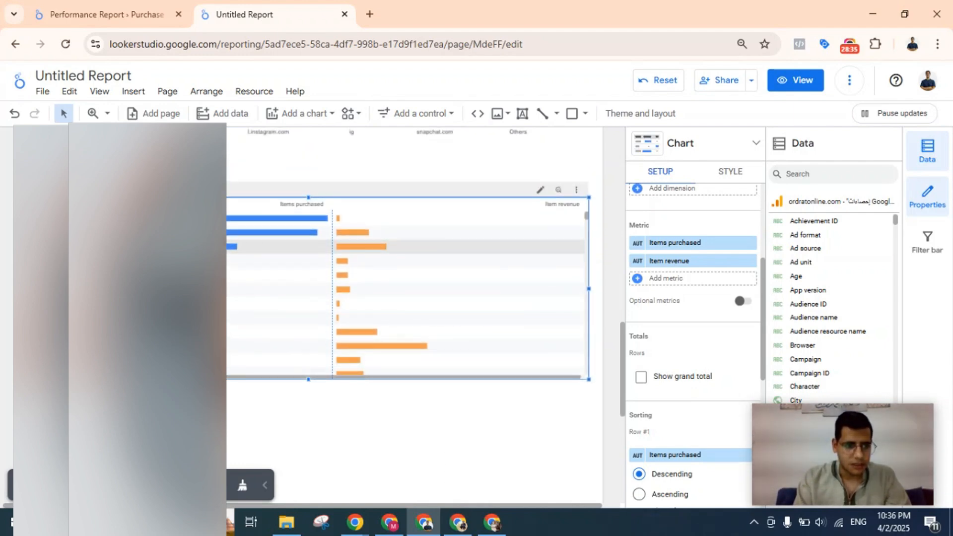
drag(76, 261, 228, 262)
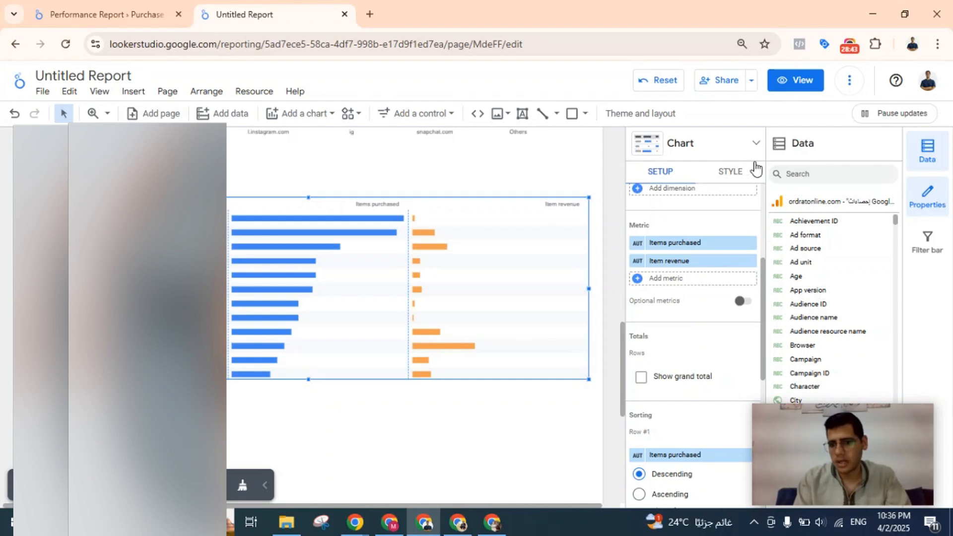
click(740, 175)
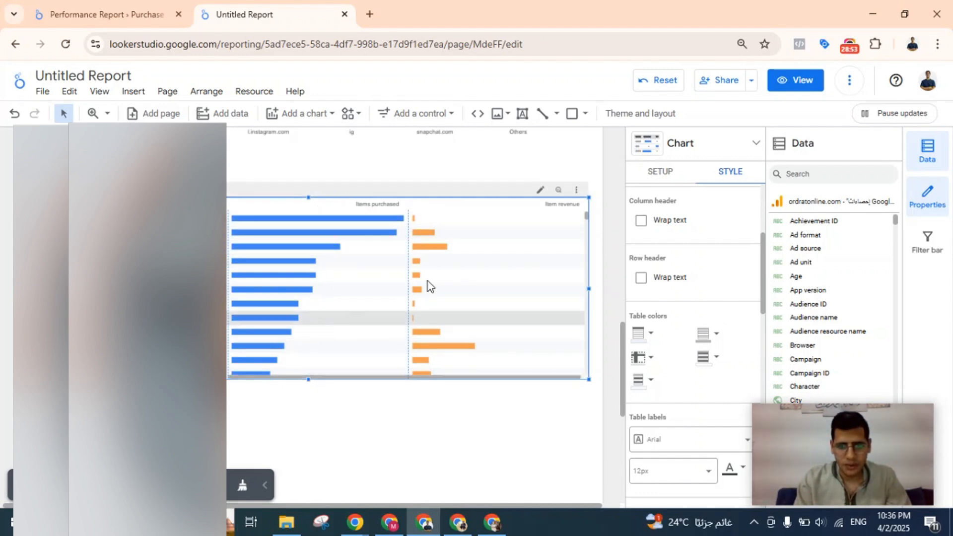
Examine the Landing Pages by Purchases table in the Performance Report as reference and return to the untitled report.
click(106, 14)
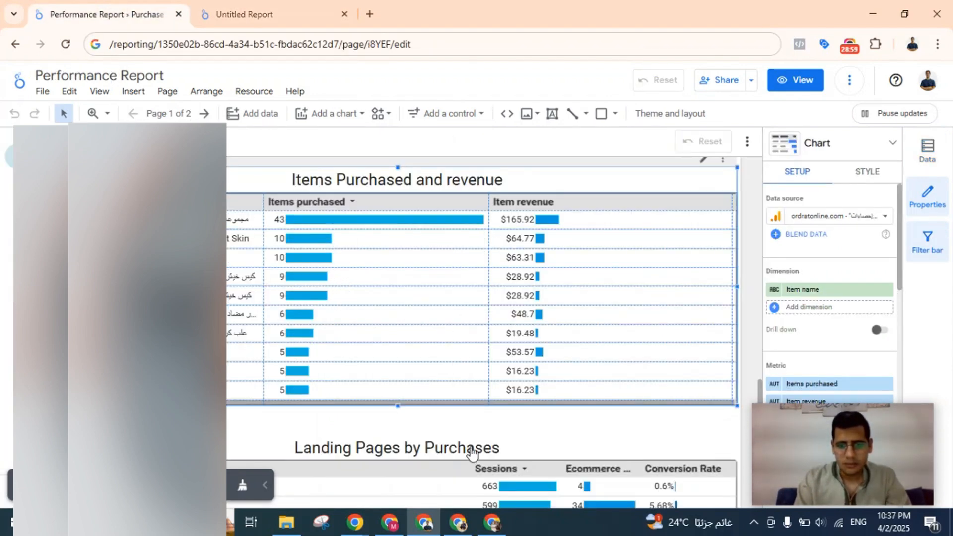
scroll(471, 453, down, 4)
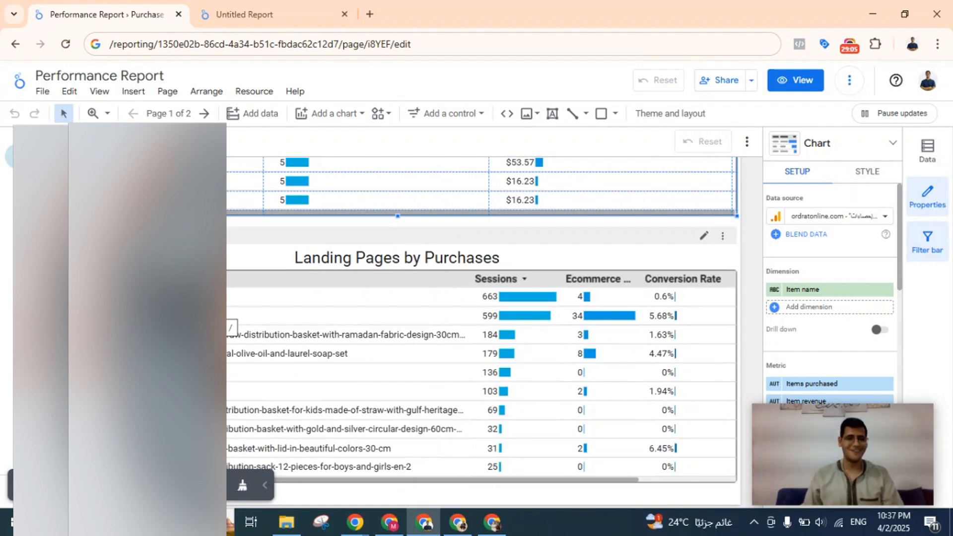
click(252, 6)
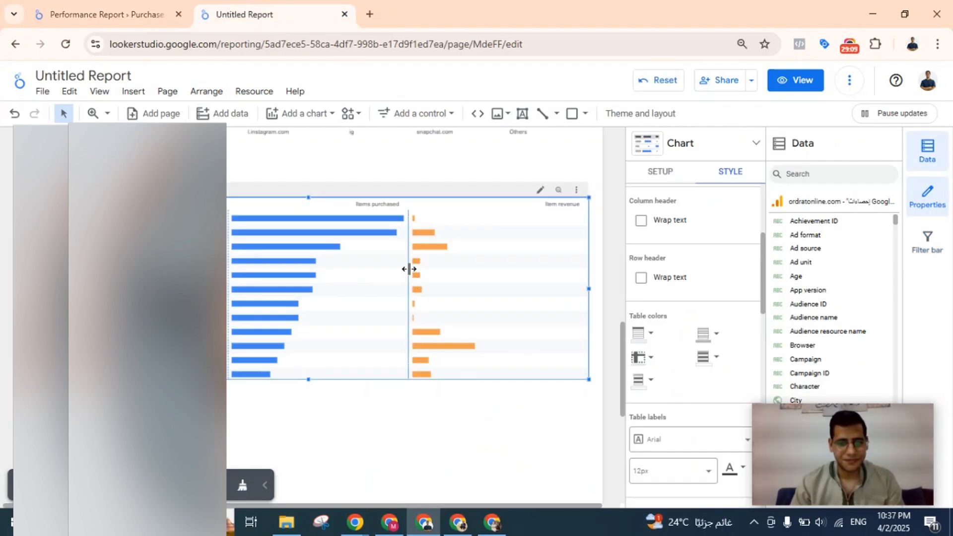
Paste a copy of the items pivot table and move it down towards the empty area below the original.
scroll(413, 393, down, 4)
click(370, 281)
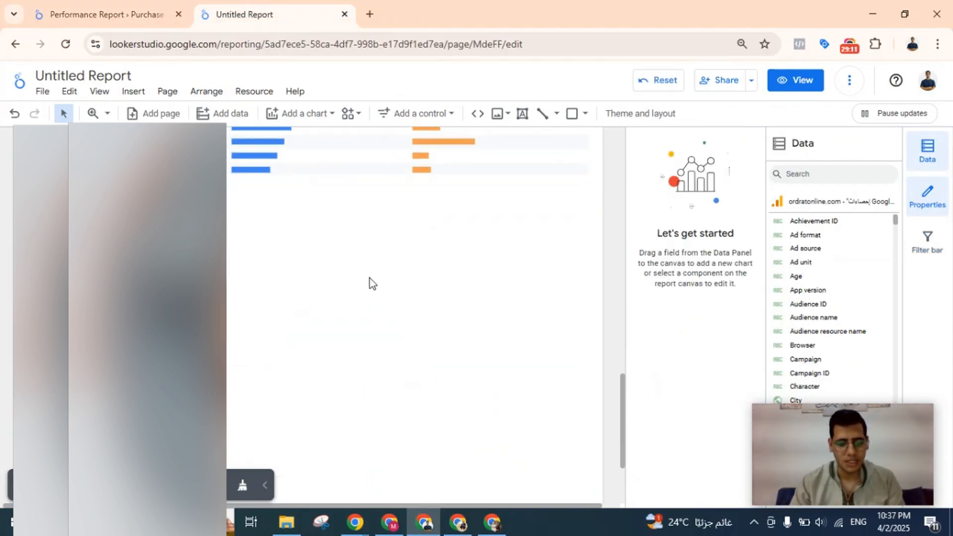
key(ctrl+v)
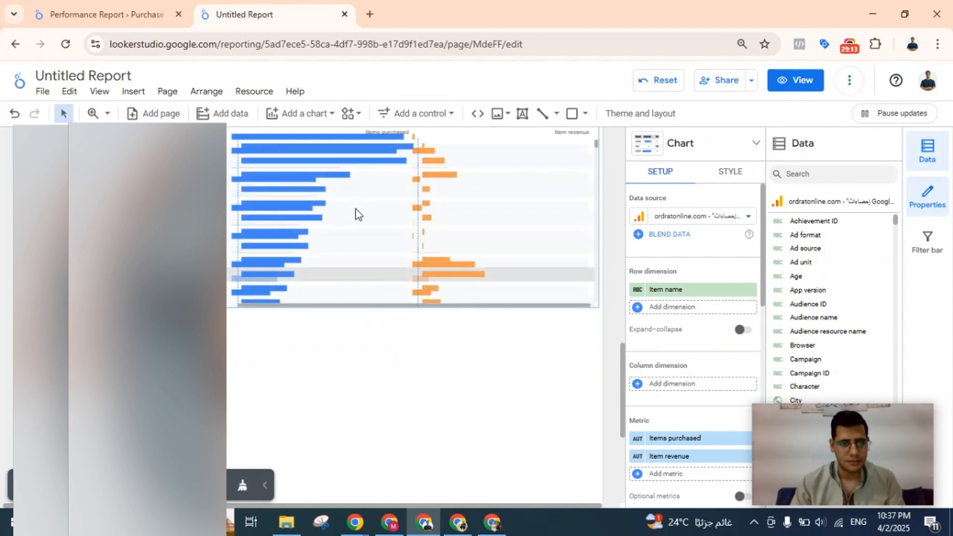
drag(355, 208, 344, 342)
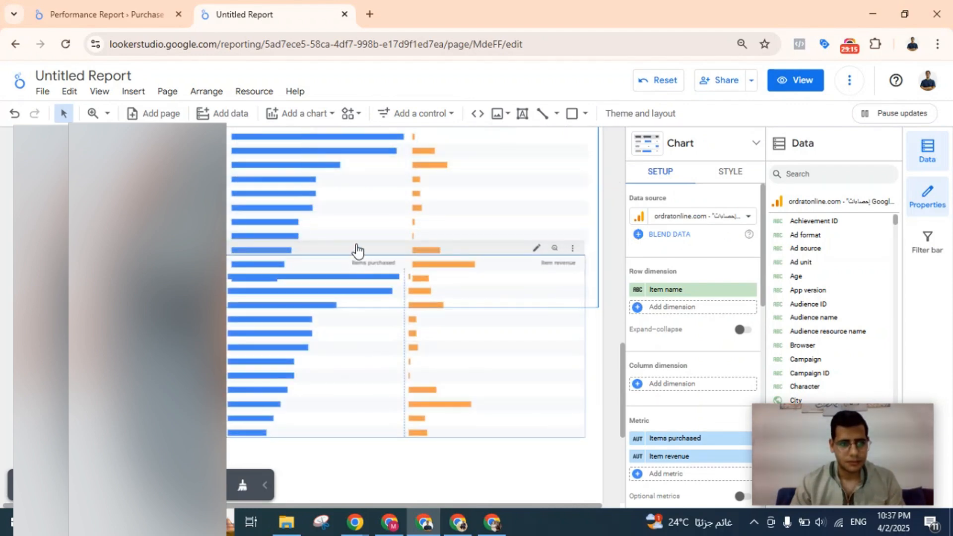
scroll(355, 248, up, 2)
click(355, 273)
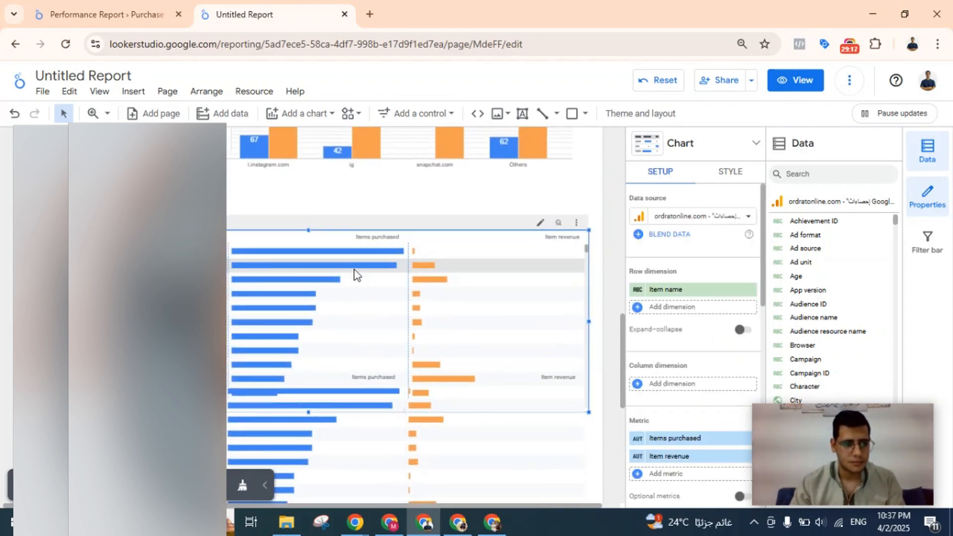
key(Delete)
key(ctrl+z)
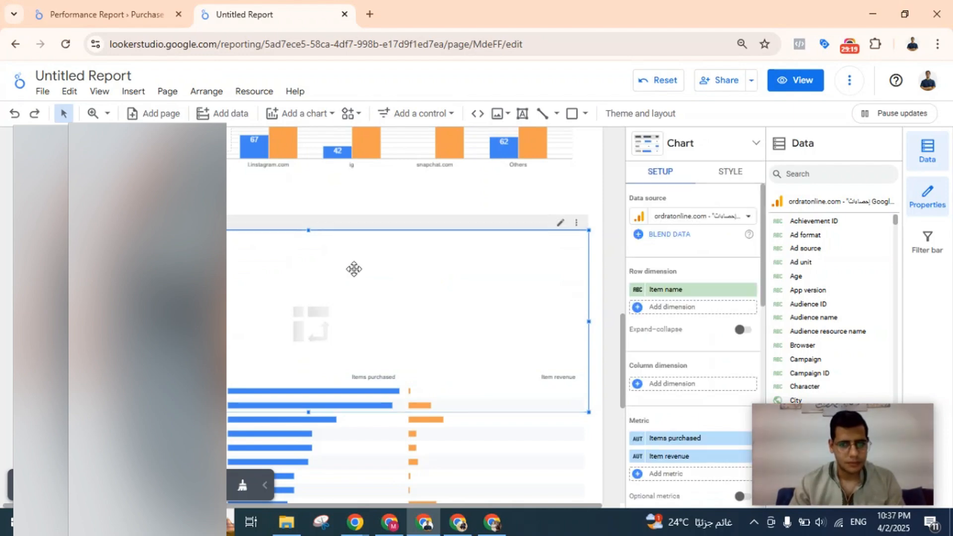
Move the duplicated pivot table fully below the original so the two tables do not overlap.
scroll(356, 274, down, 4)
click(356, 274)
drag(355, 273, 353, 348)
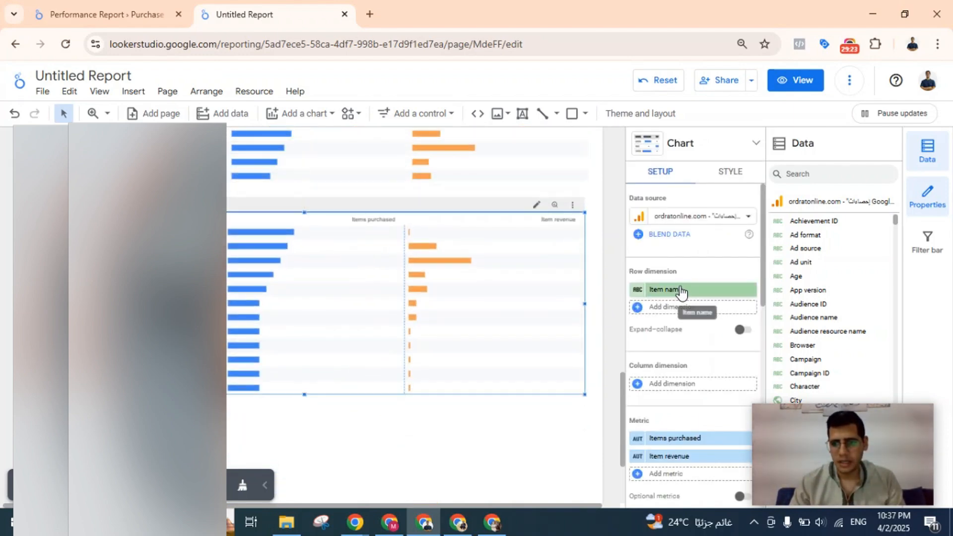
Replace the duplicated pivot table's Item name row dimension with Landing page.
click(679, 289)
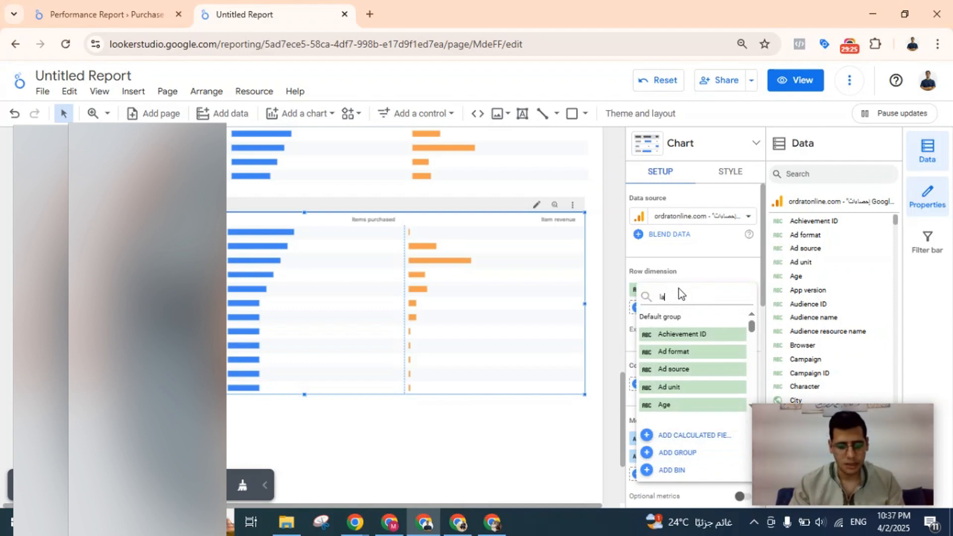
text(landing)
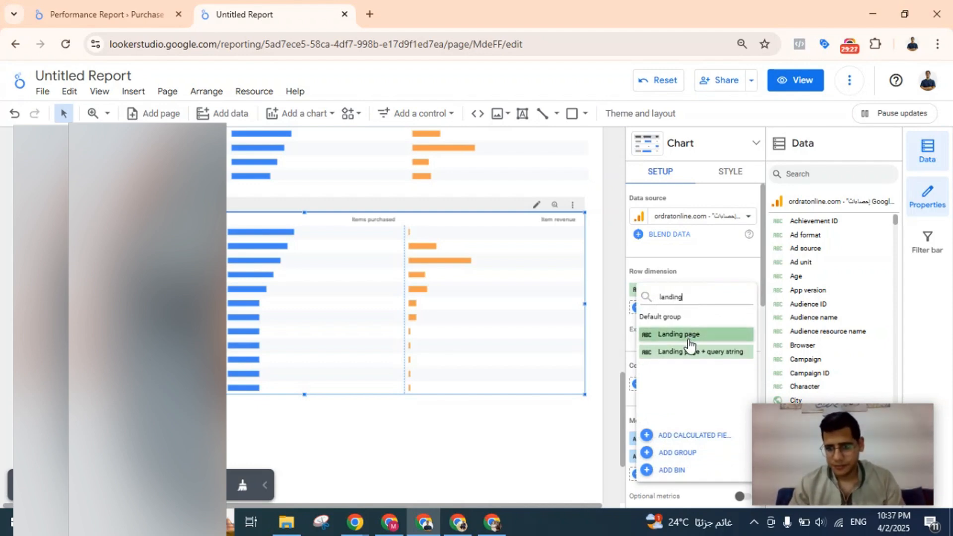
click(684, 335)
Replace the Items purchased metric of the landing page table with Sessions.
scroll(687, 395, down, 3)
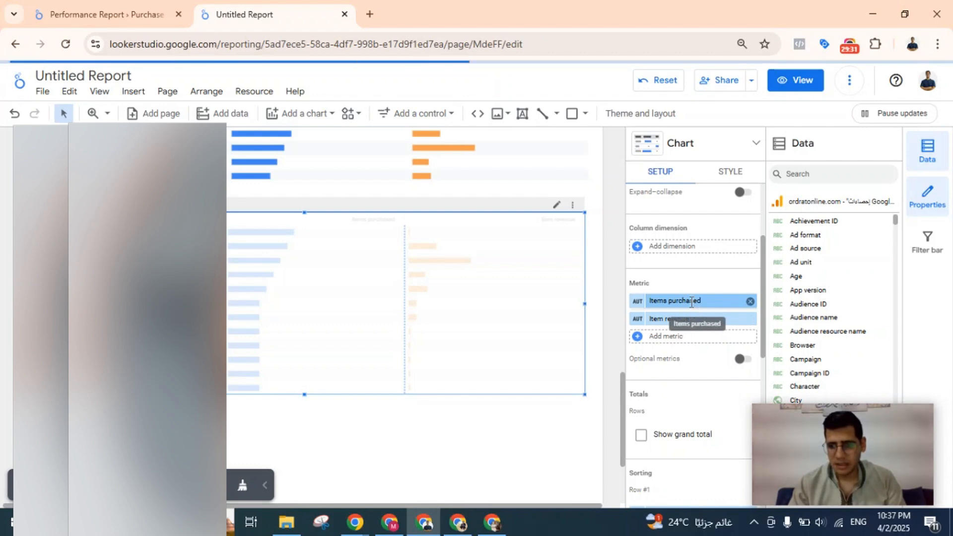
click(691, 307)
text(aess)
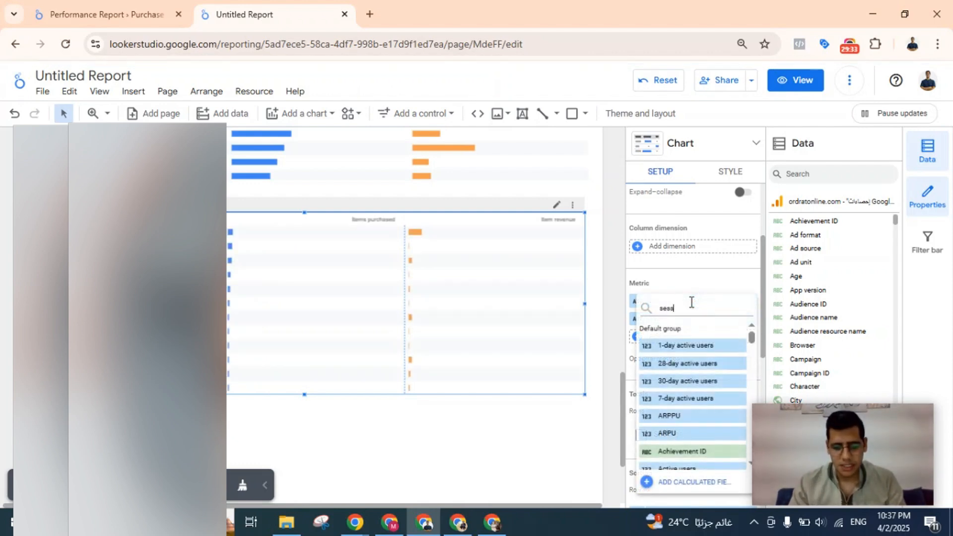
text(ions)
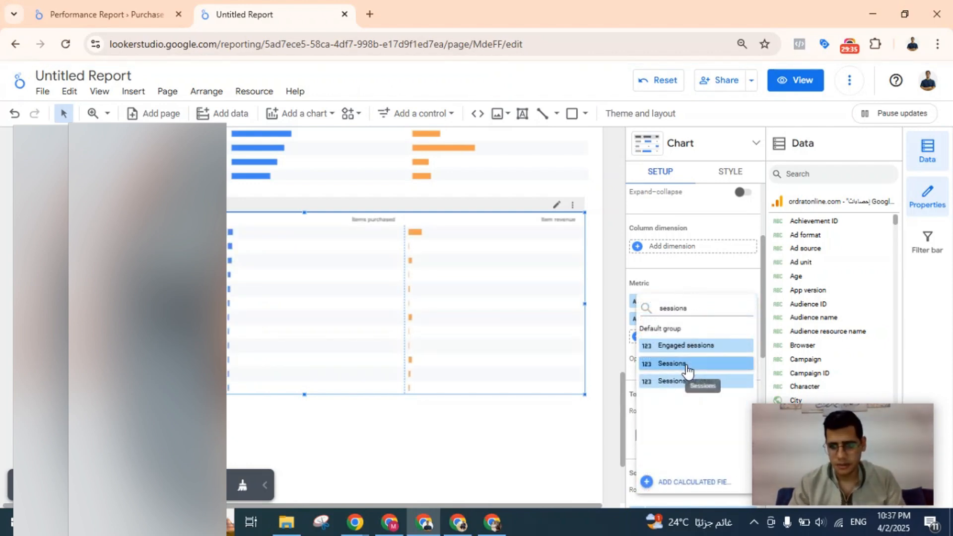
click(687, 368)
Compare with the reference report's landing page table and replace the Item revenue metric with Ecommerce purchases.
click(99, 14)
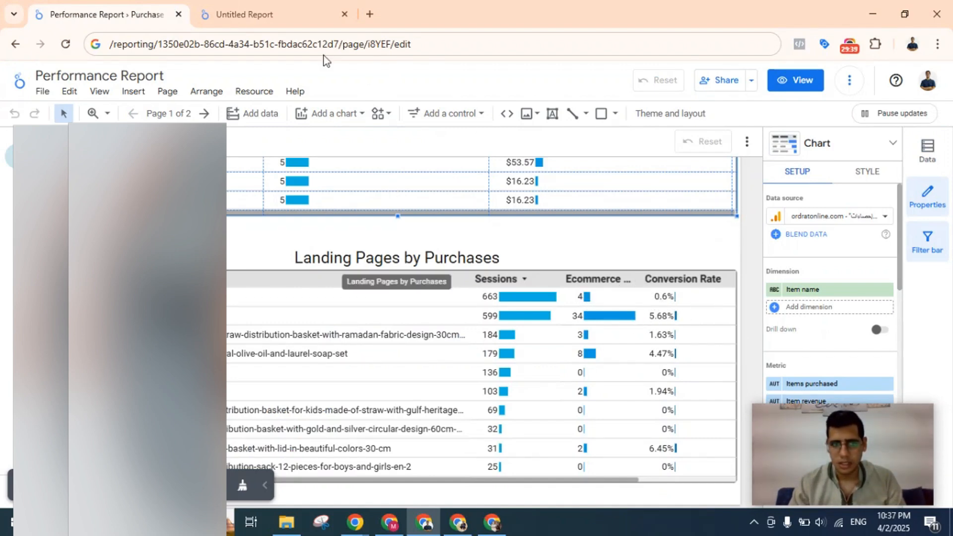
click(288, 5)
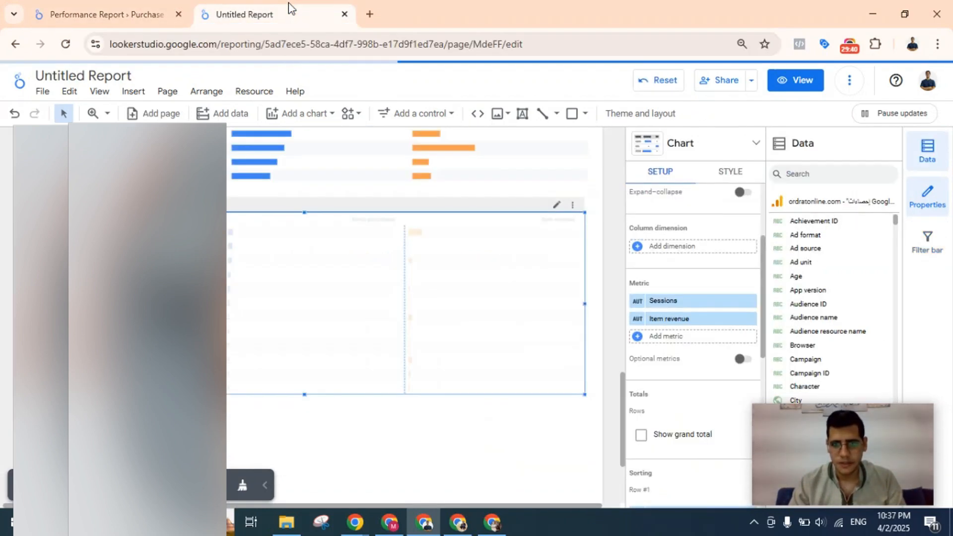
click(668, 323)
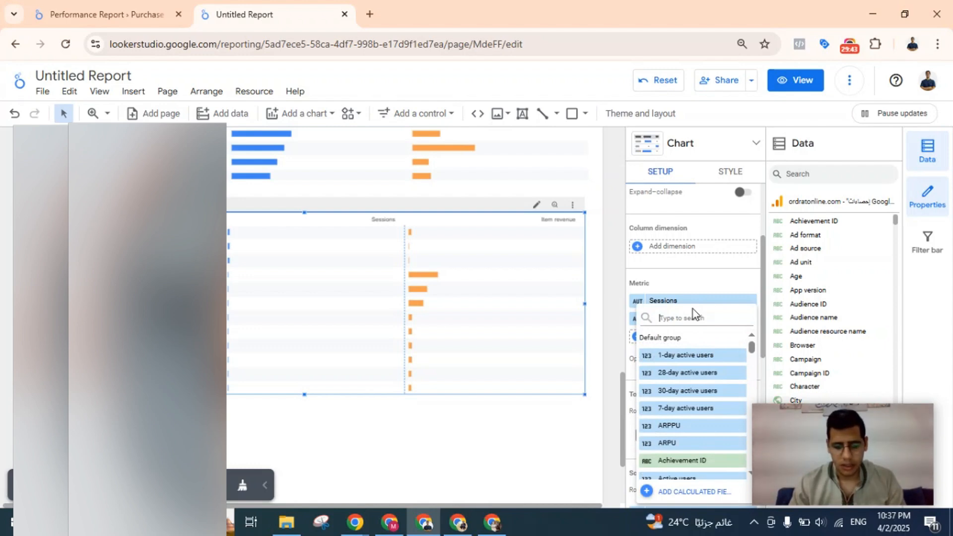
text(purchase)
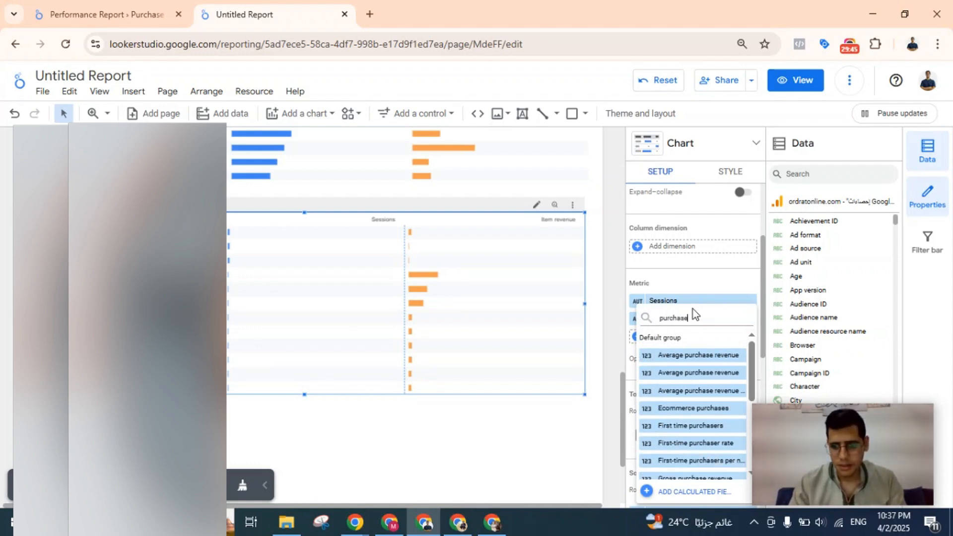
text(s)
click(695, 356)
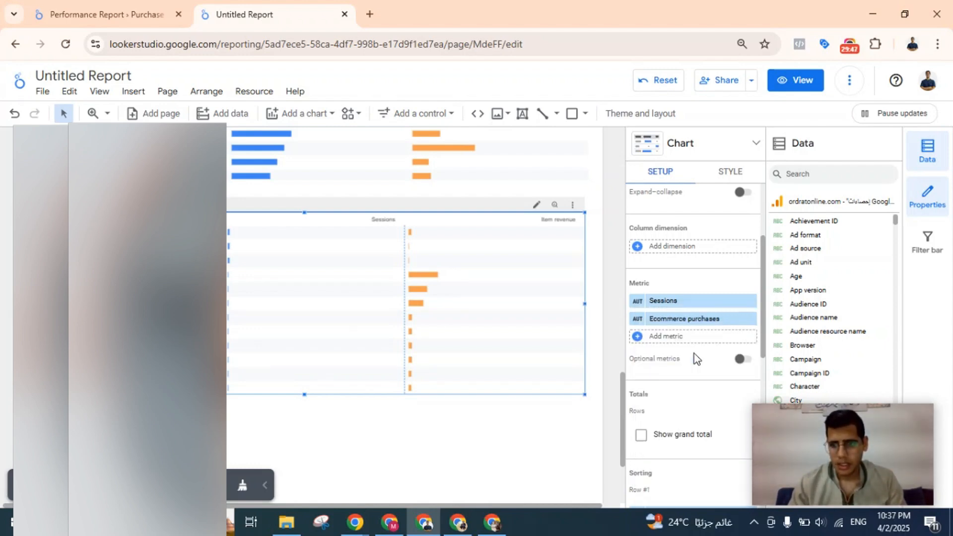
Check the reference table's Conversion Rate column and add a calculated field metric named CVR to the landing page table.
click(164, 7)
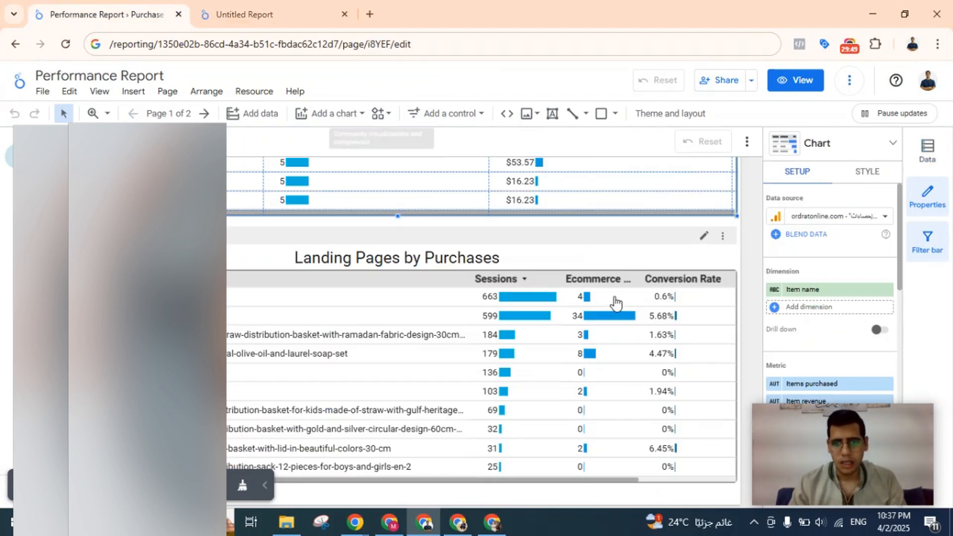
click(241, 11)
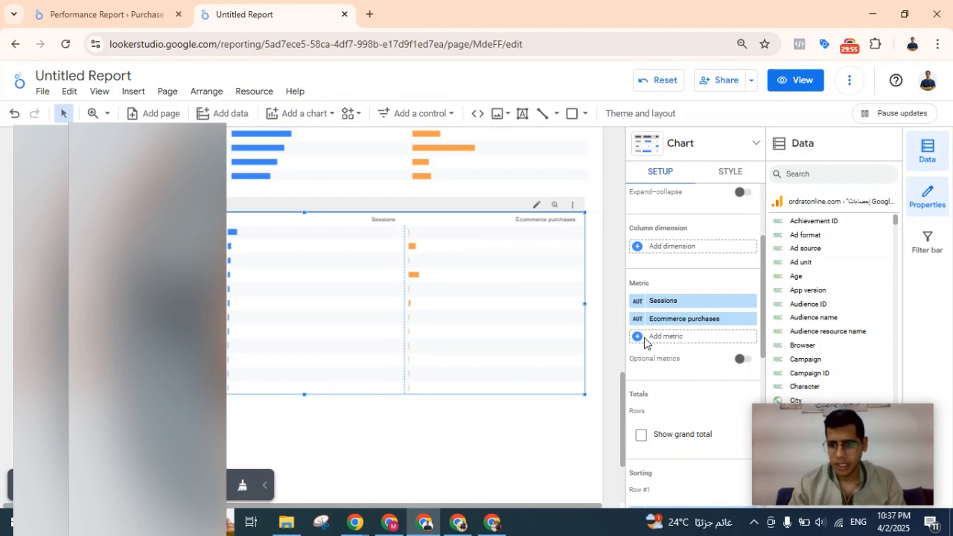
click(645, 338)
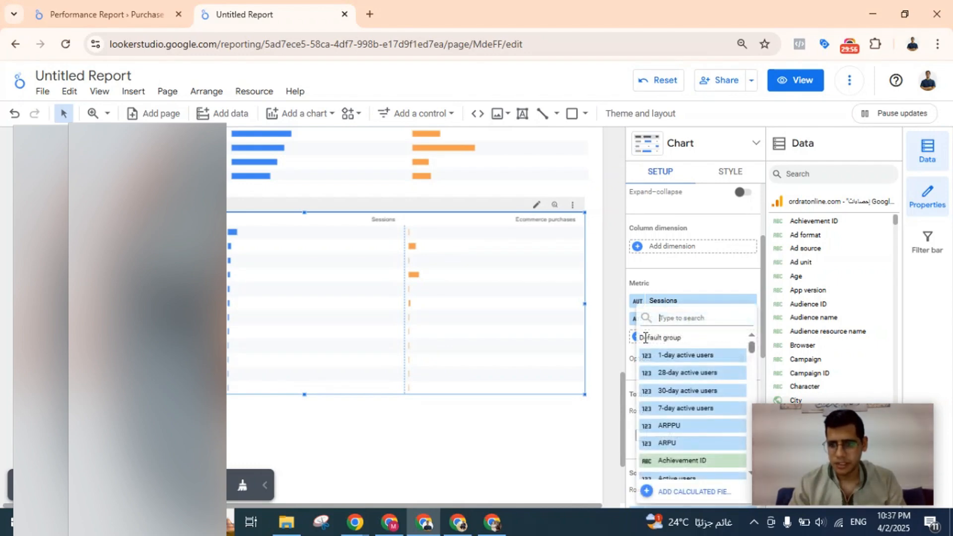
click(700, 492)
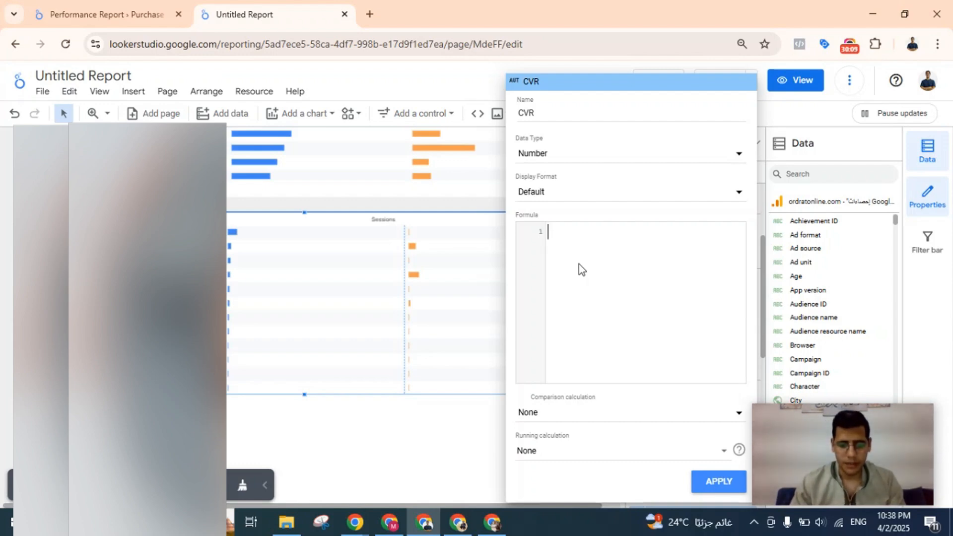
Set the CVR formula to Ecommerce purchases / Sessions, apply it and inspect the CVR column in the table.
text(pur)
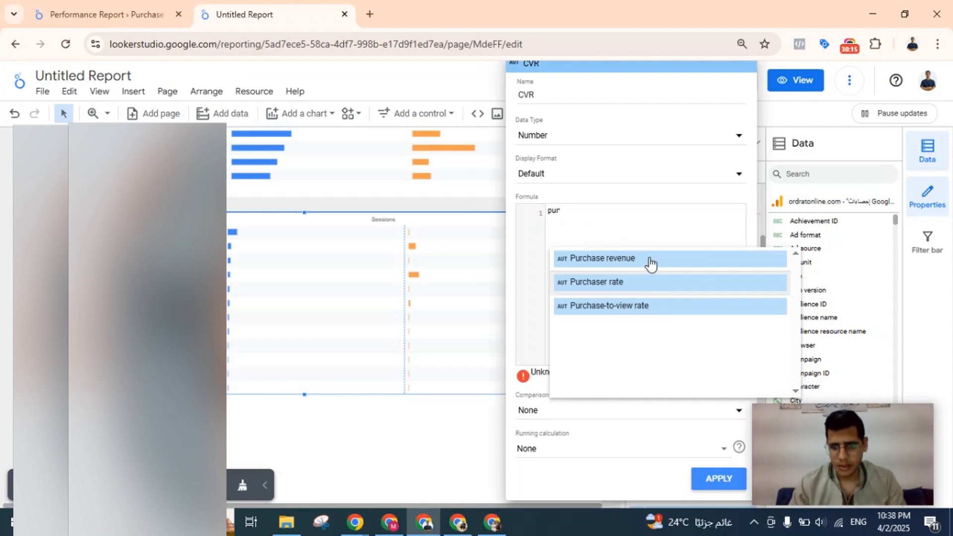
key(BackSpace)
key(BackSpace)
key(BackSpace)
text(ec)
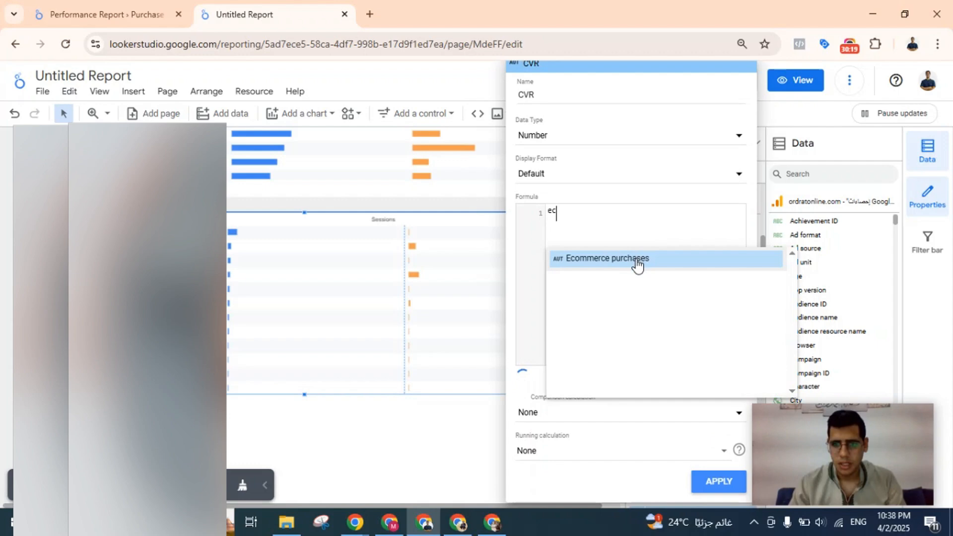
click(636, 260)
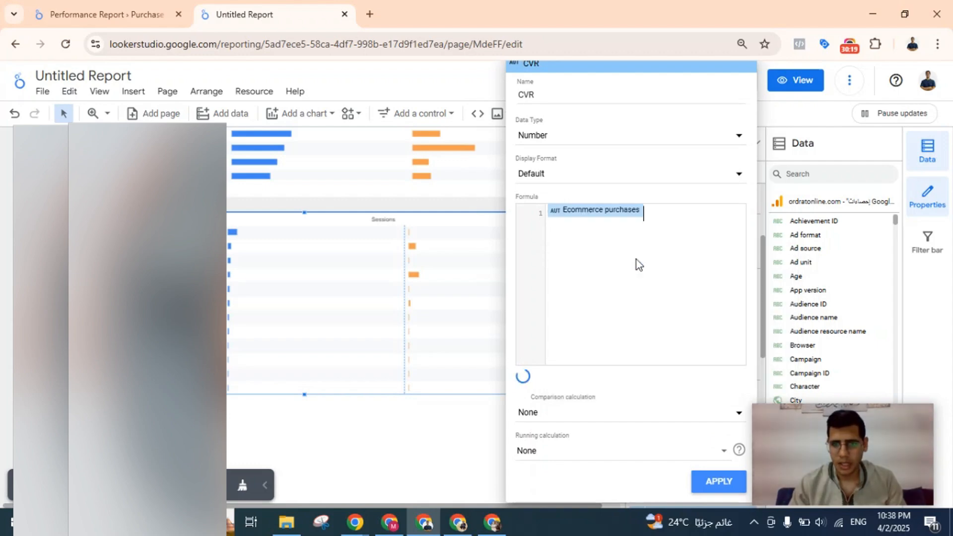
text(/)
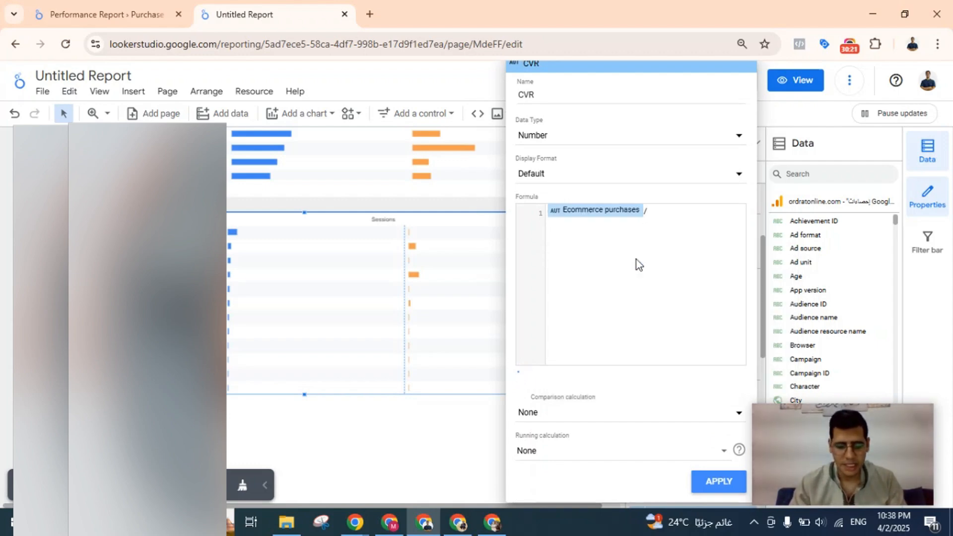
text(sess)
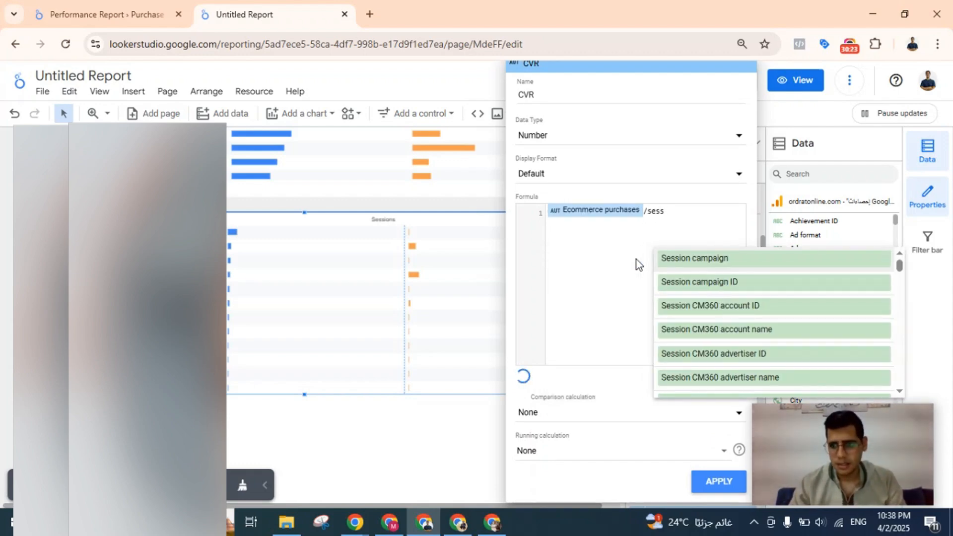
text(ions)
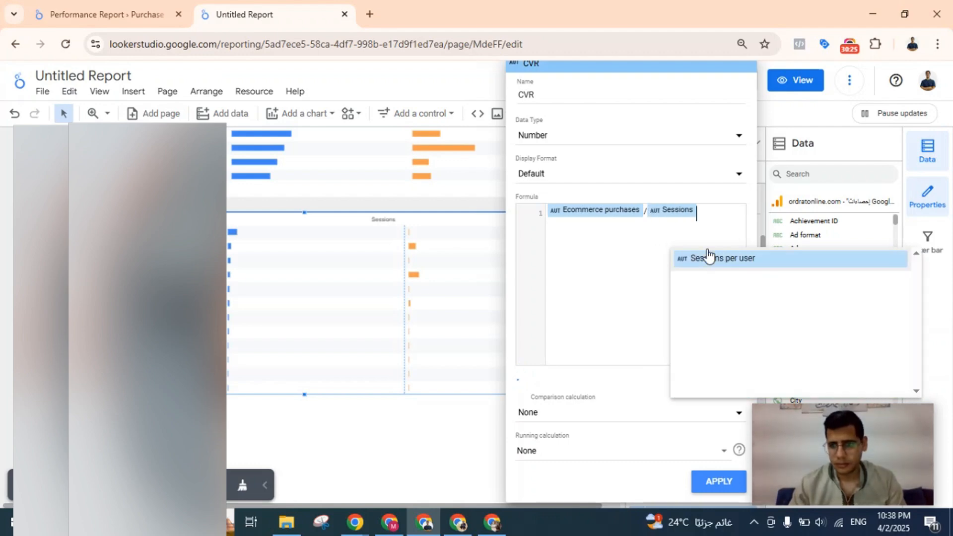
click(713, 485)
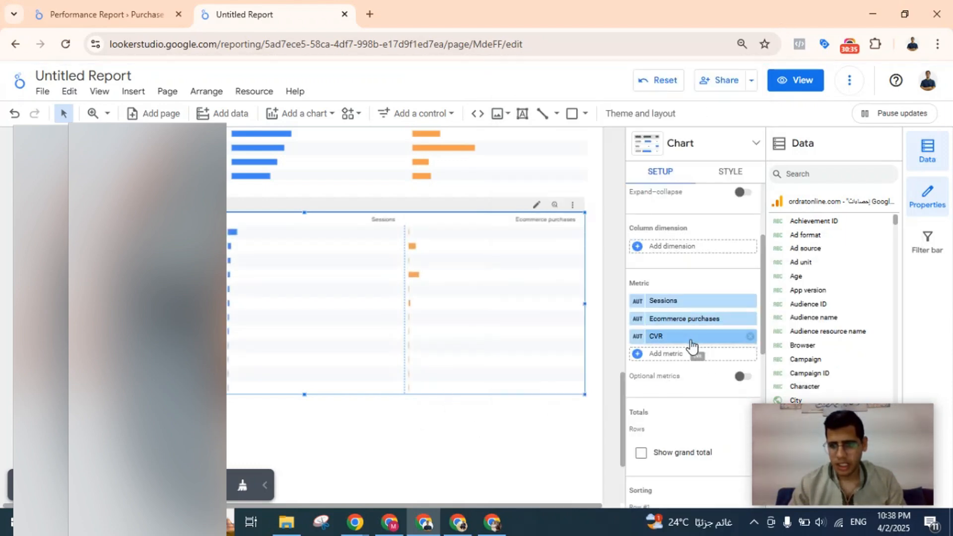
scroll(518, 268, right, 3)
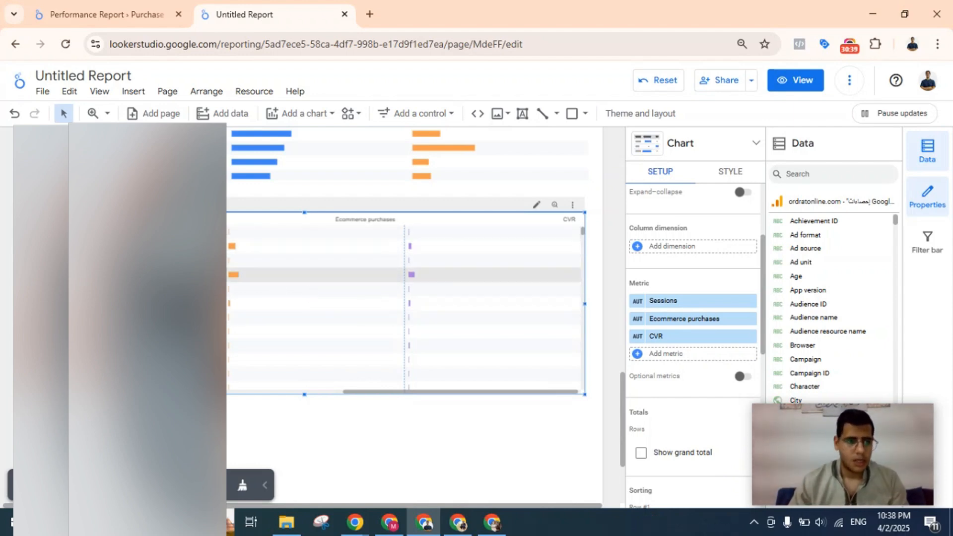
scroll(405, 276, down, 1)
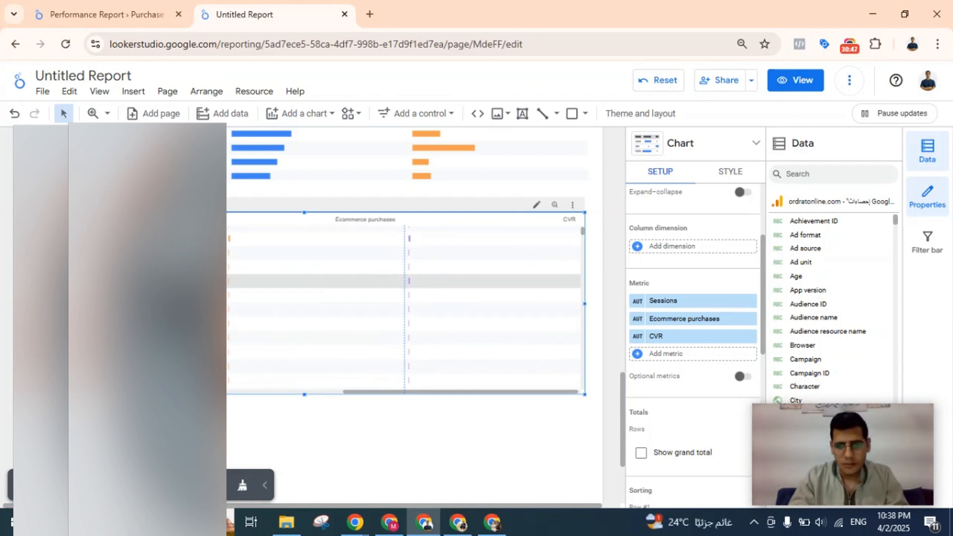
Look over the style options of the landing page table, then deselect it and review the end of the page.
click(726, 173)
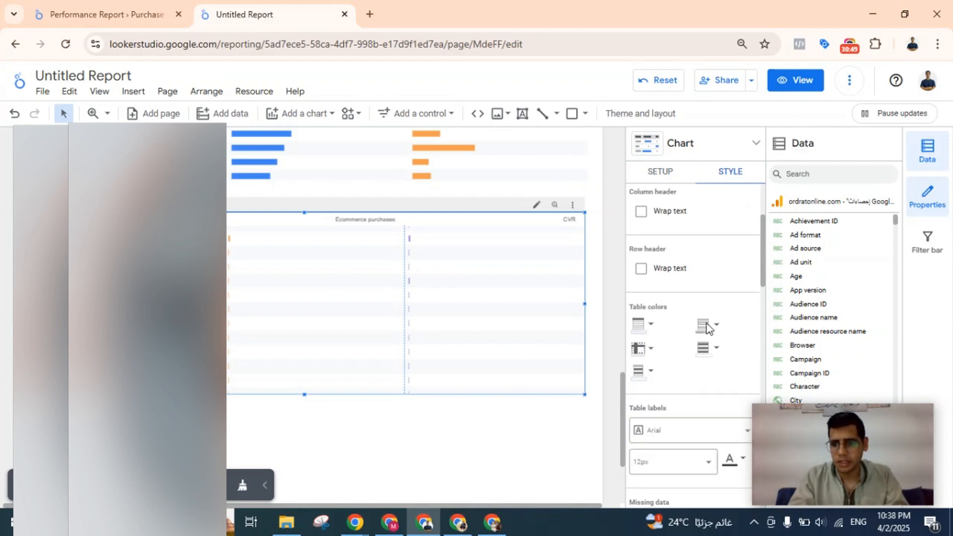
scroll(707, 327, down, 6)
click(2, 379)
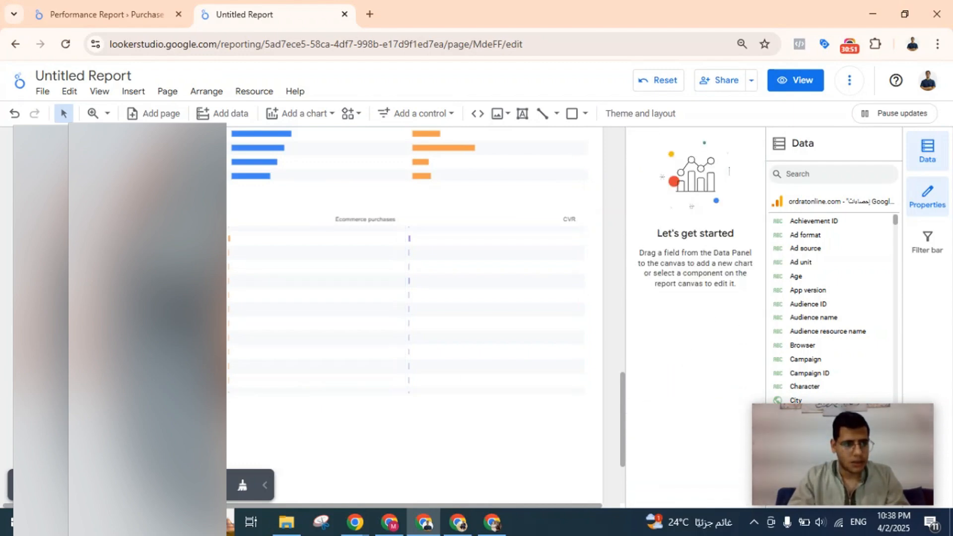
scroll(30, 233, up, 17)
scroll(32, 213, down, 8)
scroll(30, 211, down, 10)
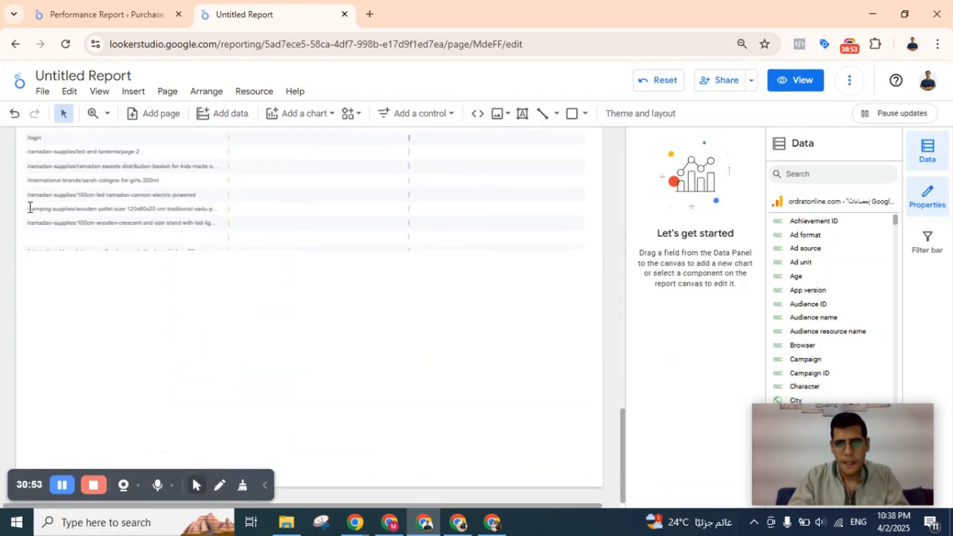
Add a new blank page to the report.
click(166, 94)
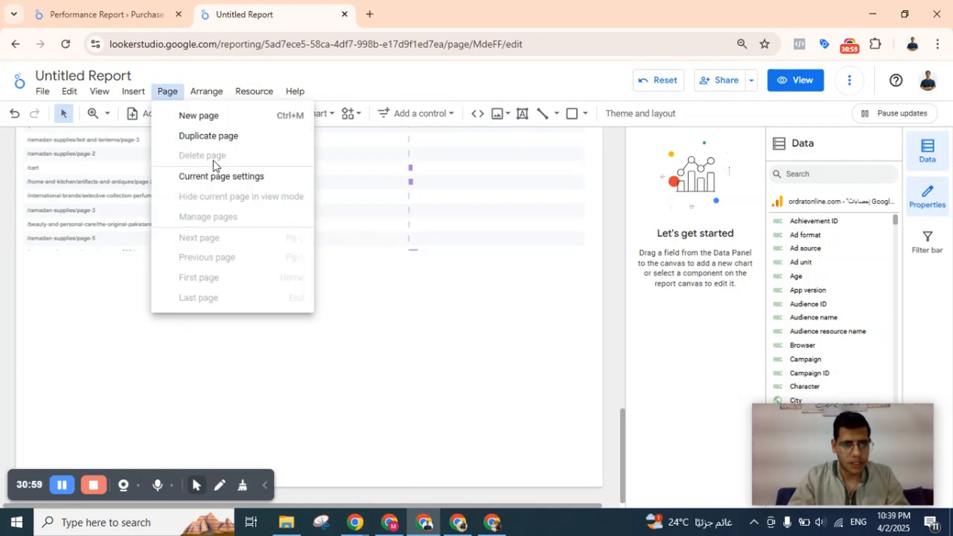
click(217, 119)
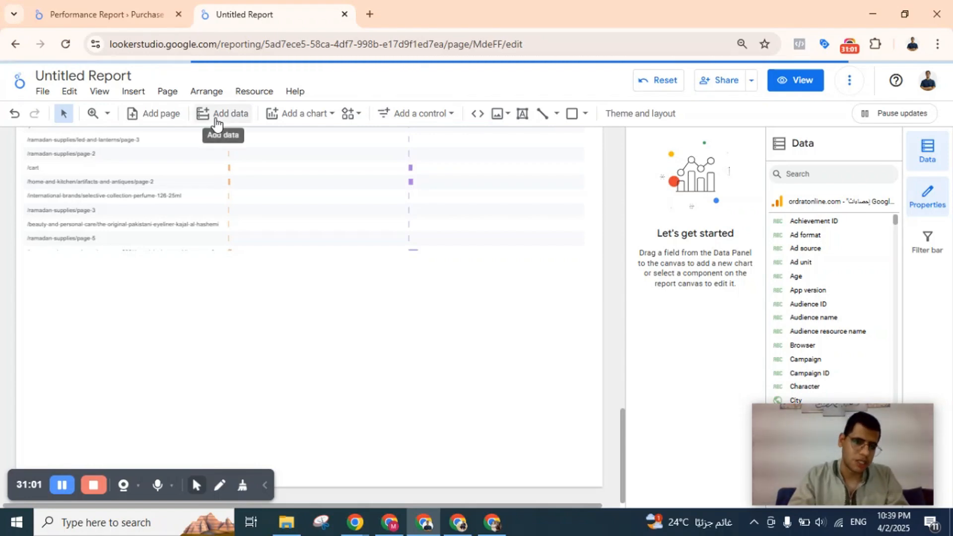
click(143, 6)
click(276, 10)
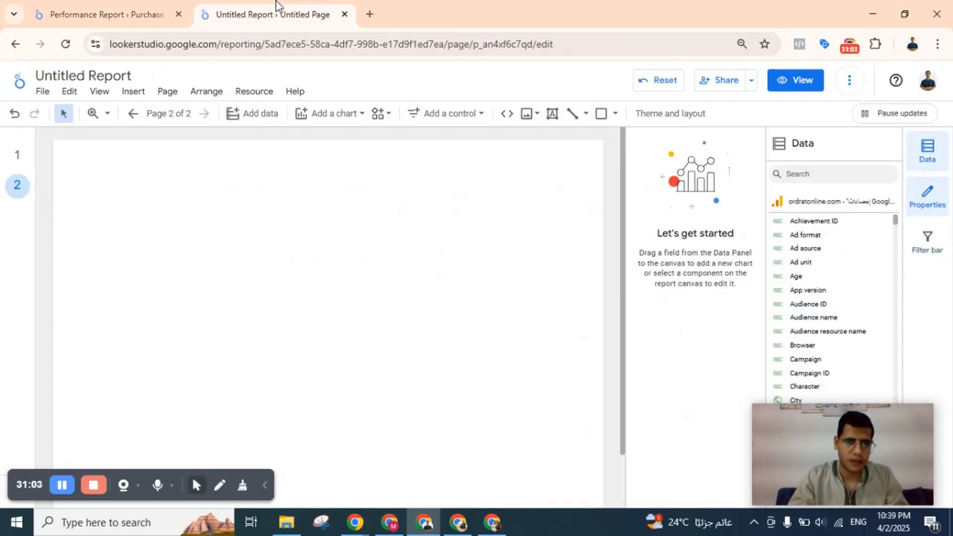
Open the settings of the new page and check its style and setup options.
click(171, 91)
click(111, 206)
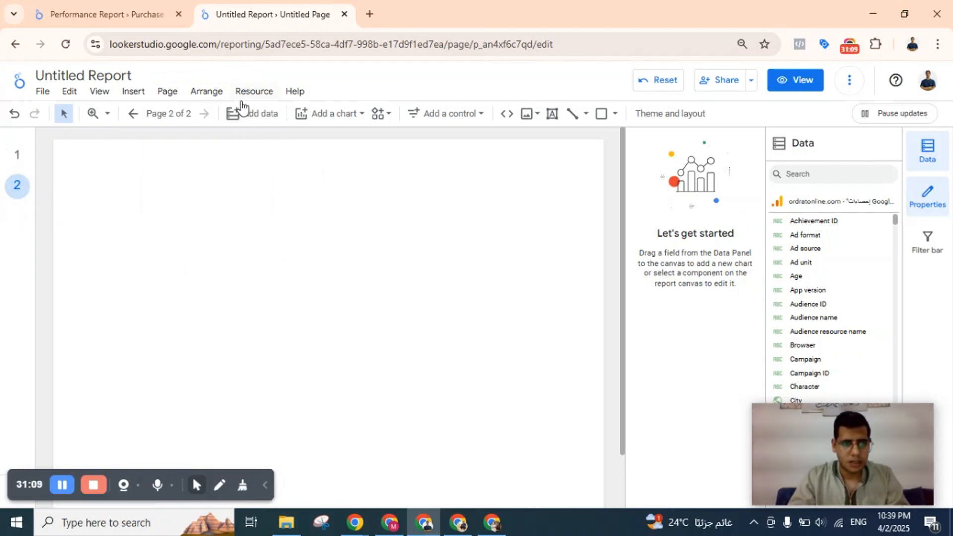
click(164, 92)
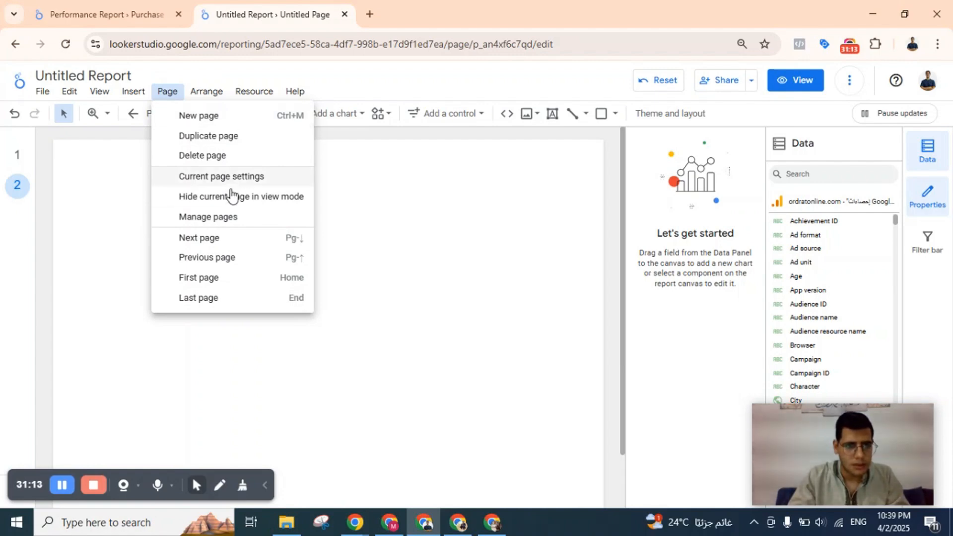
click(245, 179)
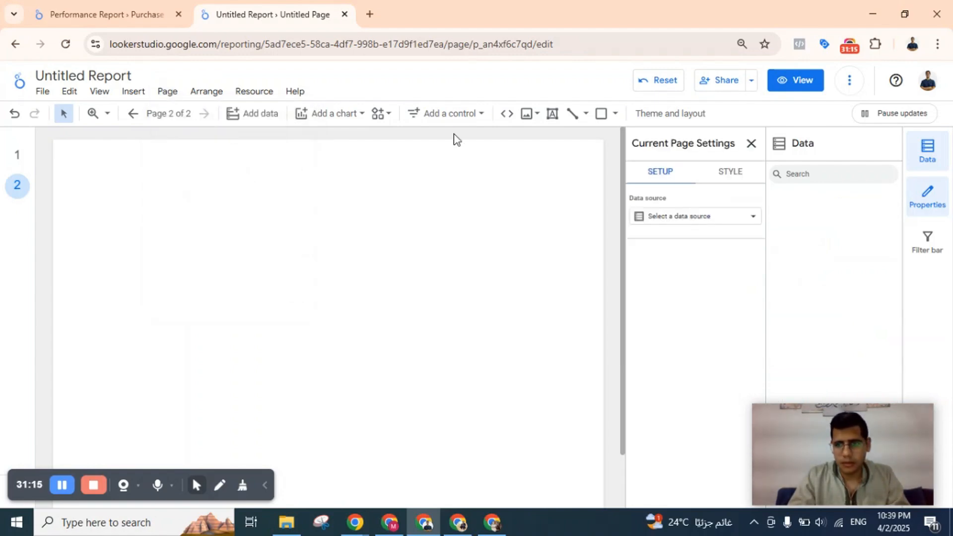
click(739, 177)
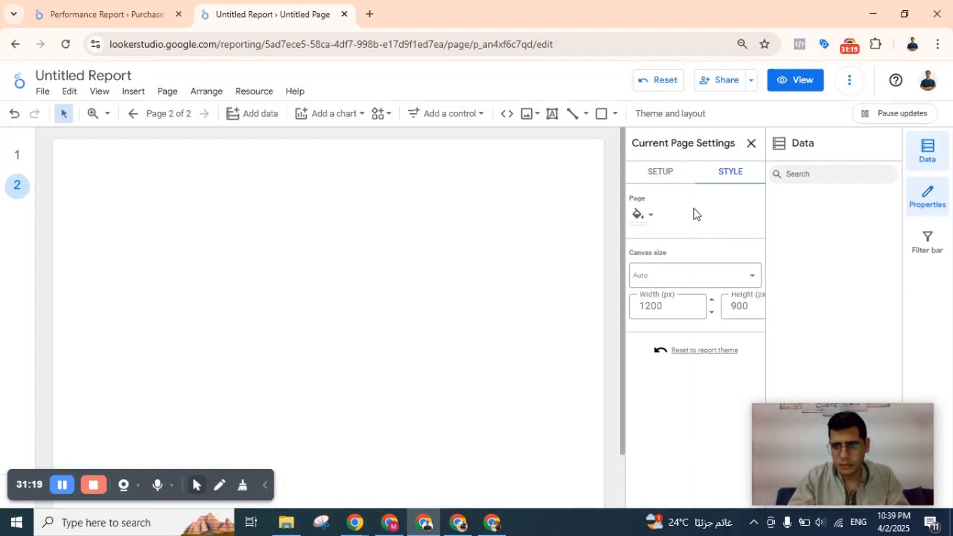
click(660, 173)
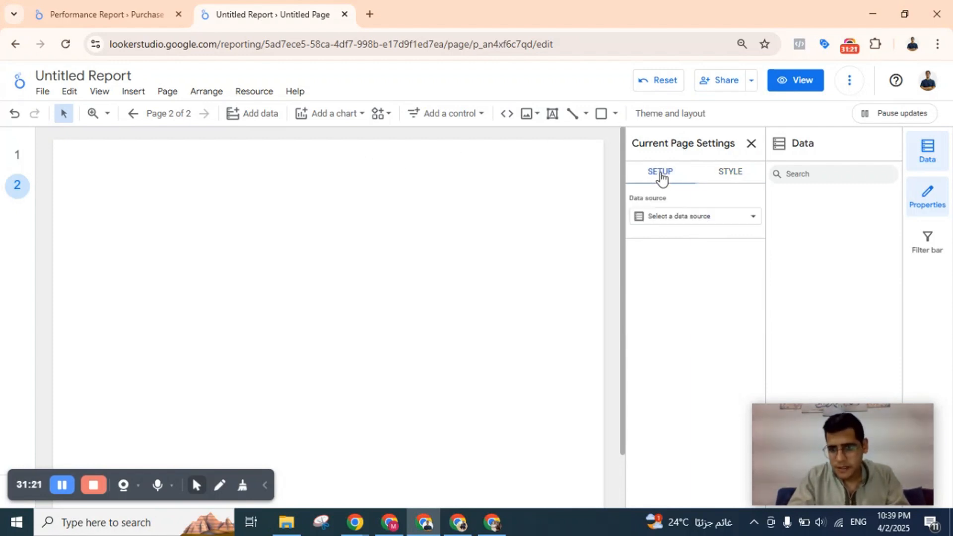
Open the report's page manager and rename the first page dsfjsdbf.
click(203, 94)
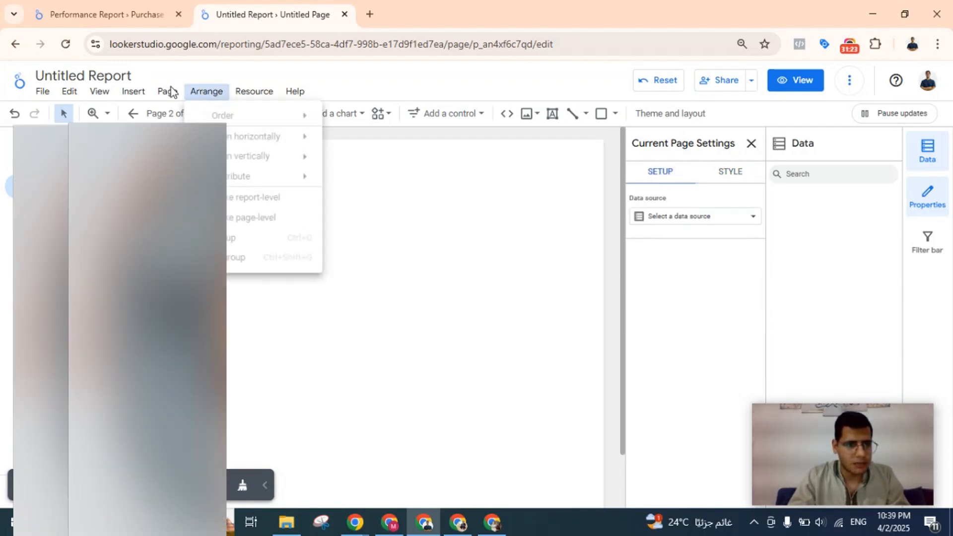
click(167, 91)
click(167, 91)
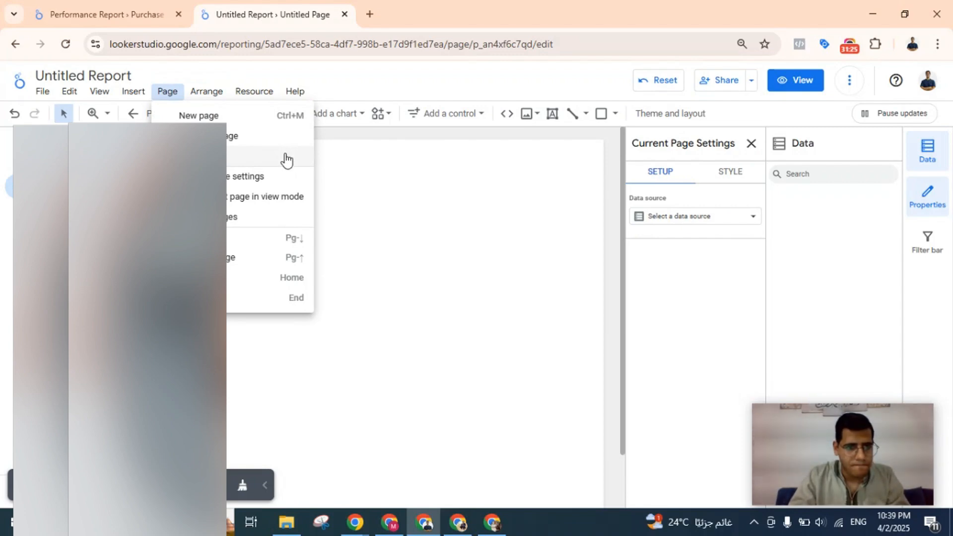
click(242, 223)
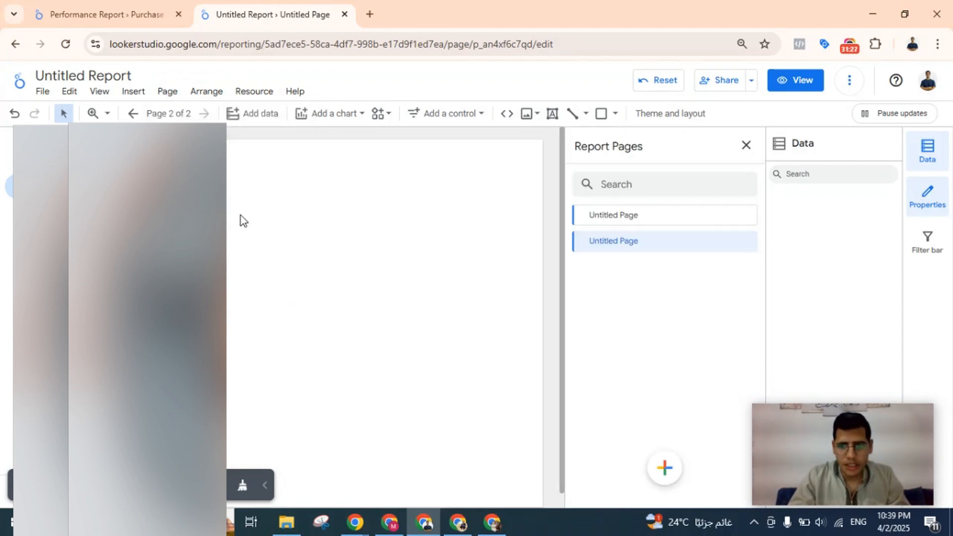
double_click(638, 219)
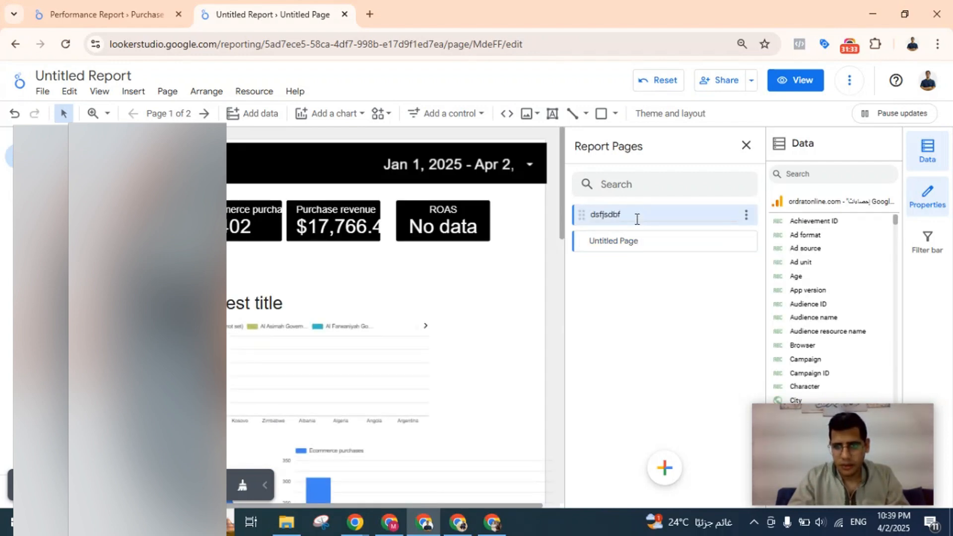
Rename the second page akjfmsd\ and leave the page manager.
click(622, 241)
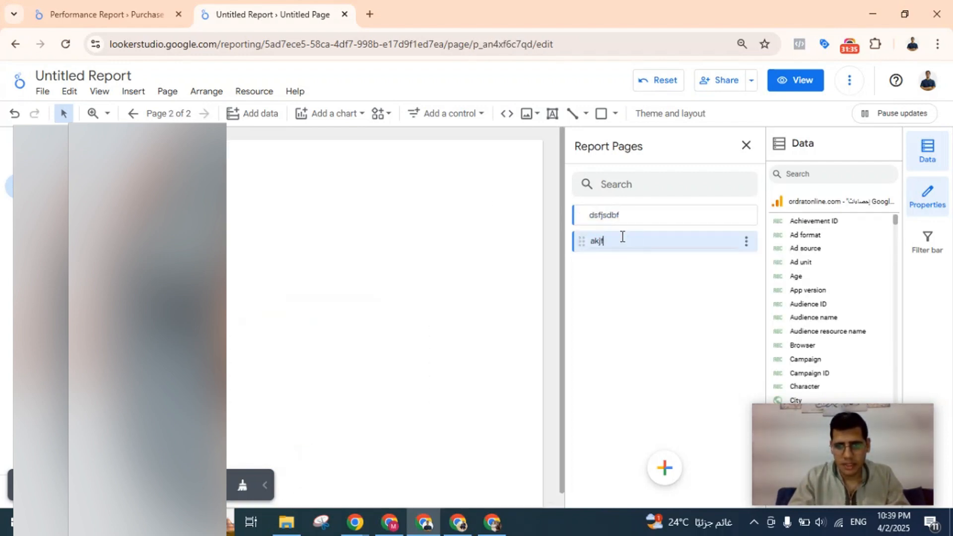
text(akjfmsd\)
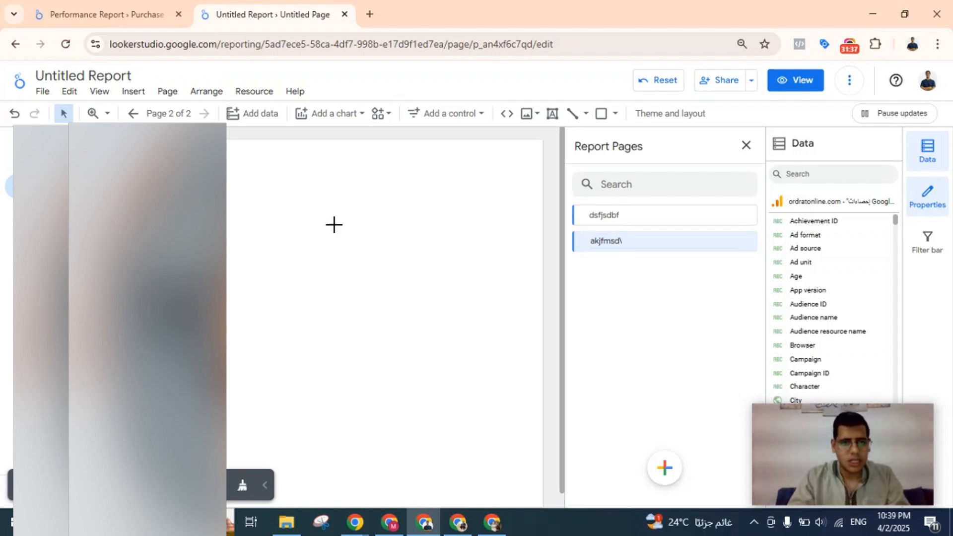
click(334, 224)
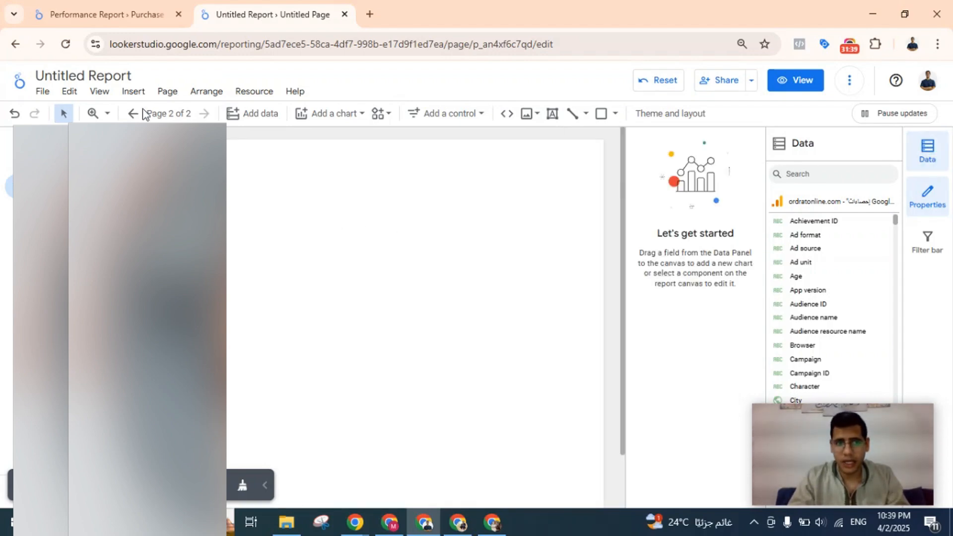
Switch to the reference Performance Report and examine the filters, scorecards and funnel on its second page.
click(107, 14)
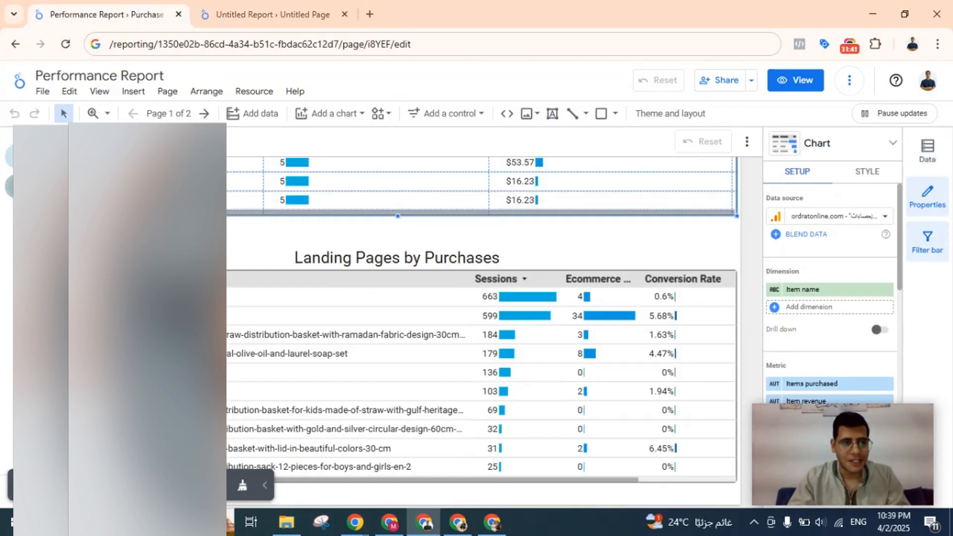
click(13, 186)
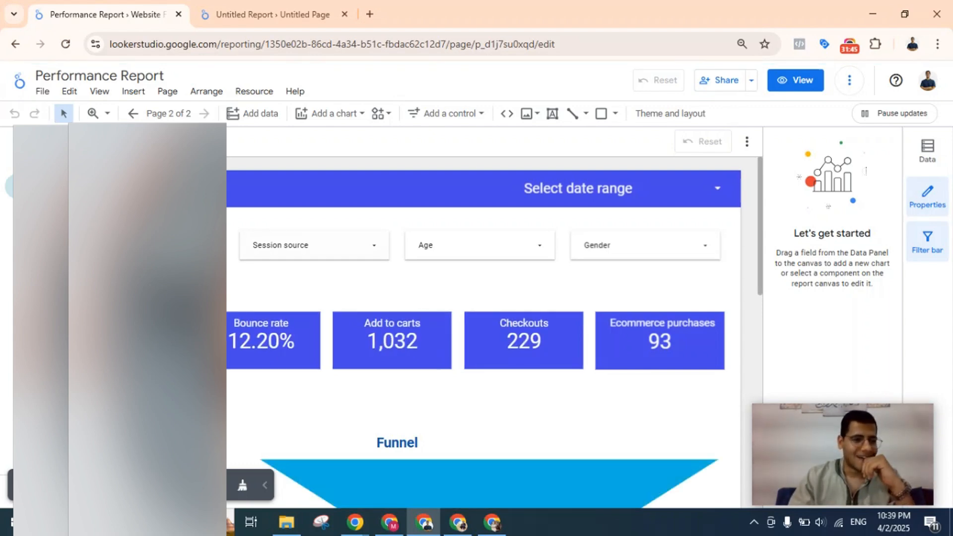
scroll(323, 259, down, 2)
scroll(324, 254, up, 2)
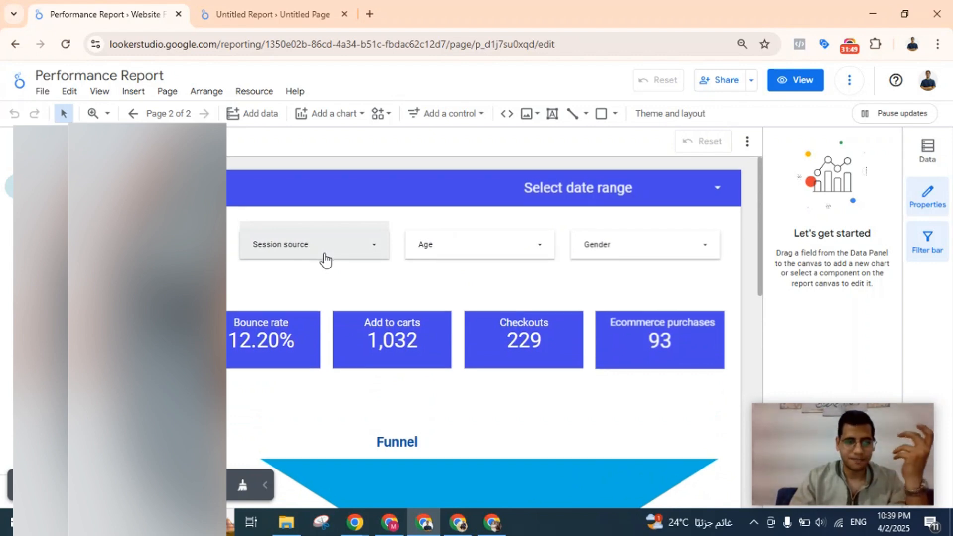
scroll(350, 196, down, 1)
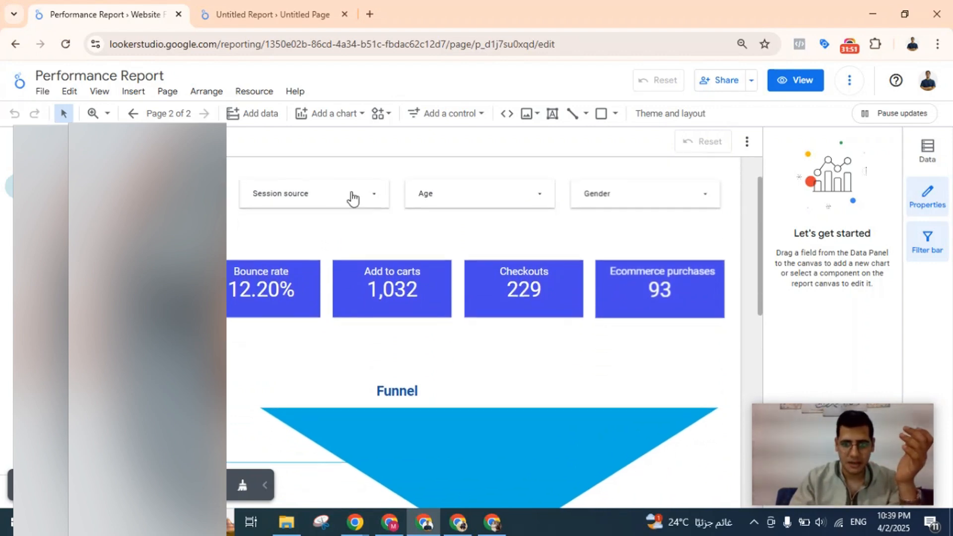
scroll(445, 191, down, 1)
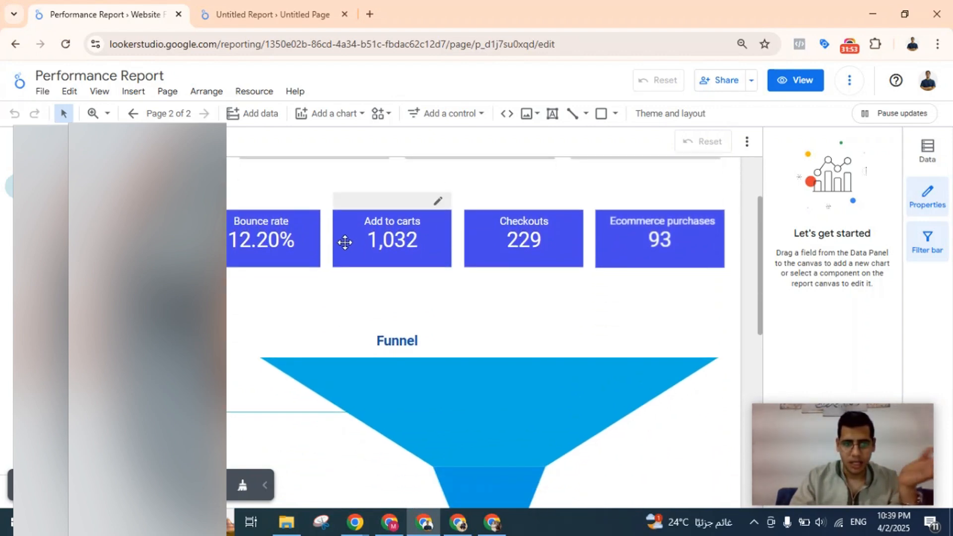
scroll(345, 243, down, 2)
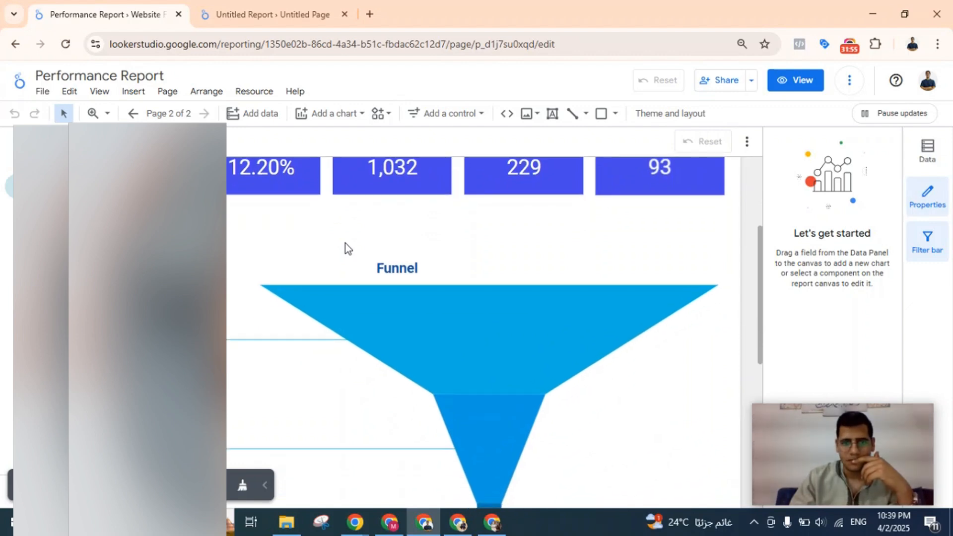
scroll(344, 242, up, 1)
scroll(344, 243, down, 3)
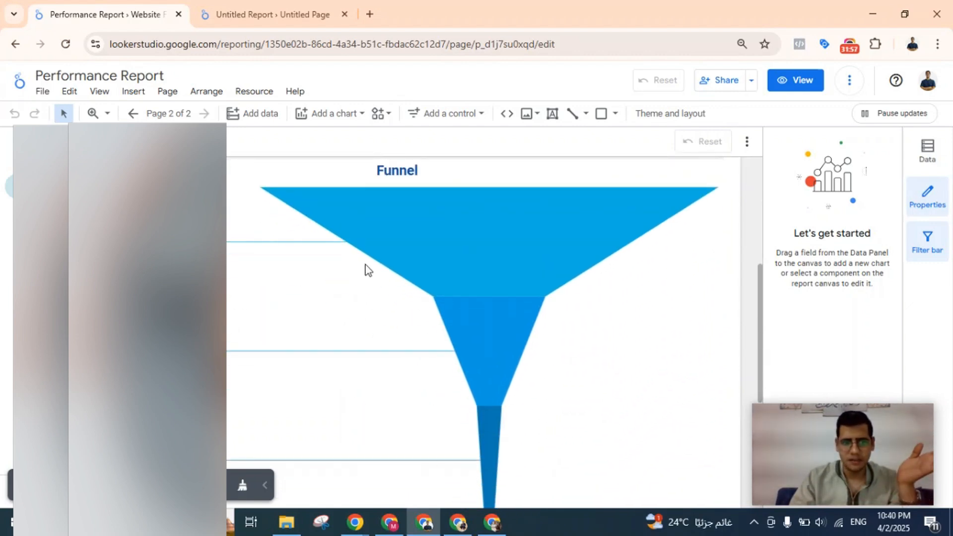
click(280, 10)
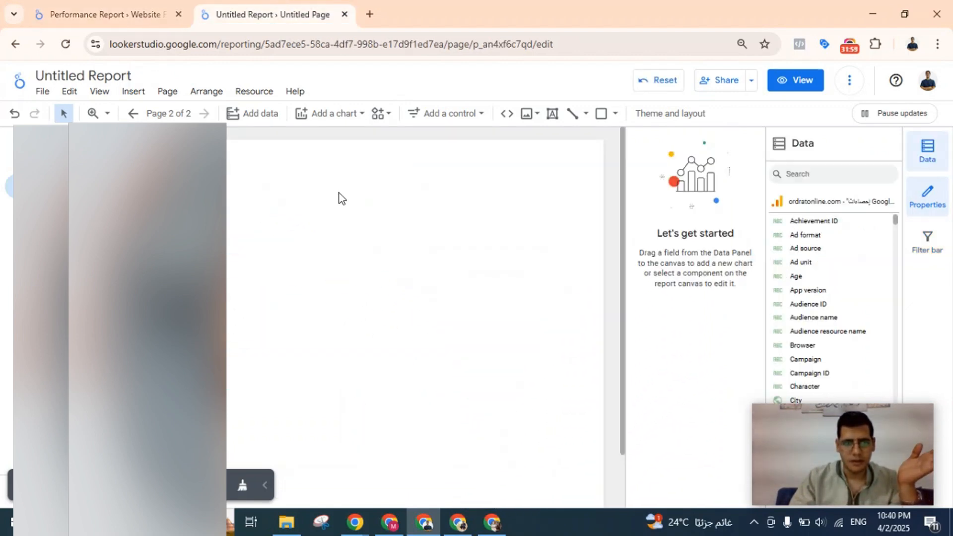
click(109, 14)
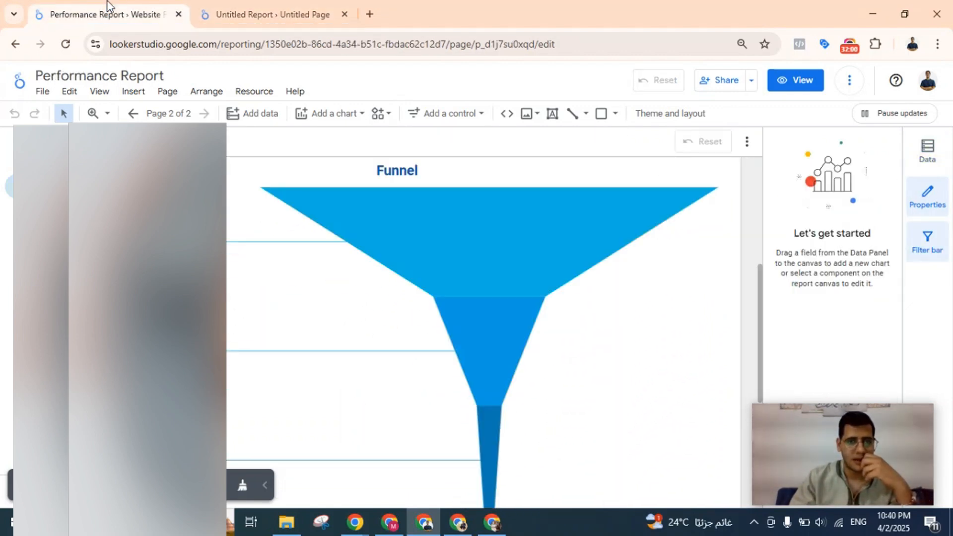
Back in the untitled report, insert a stepped-bar funnel chart near the top of the blank second page.
click(282, 2)
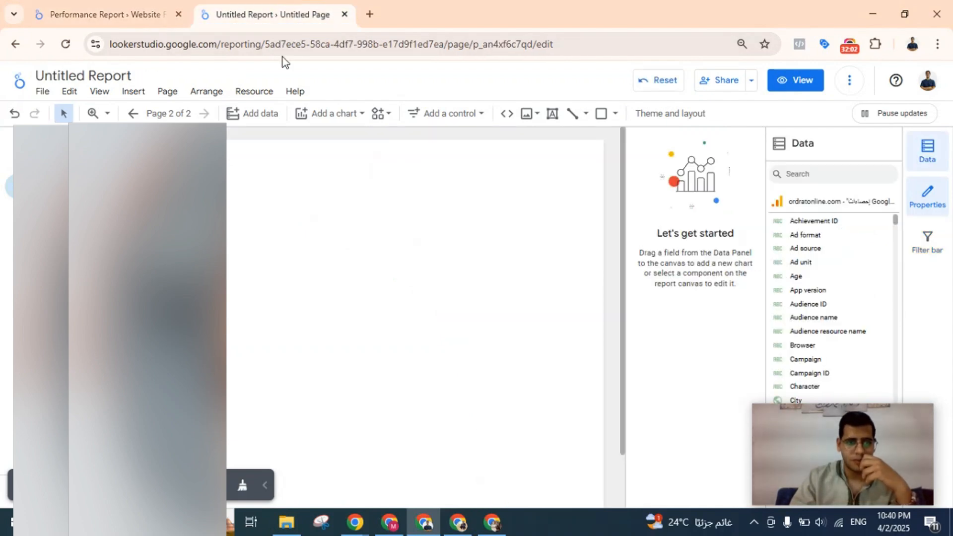
click(339, 116)
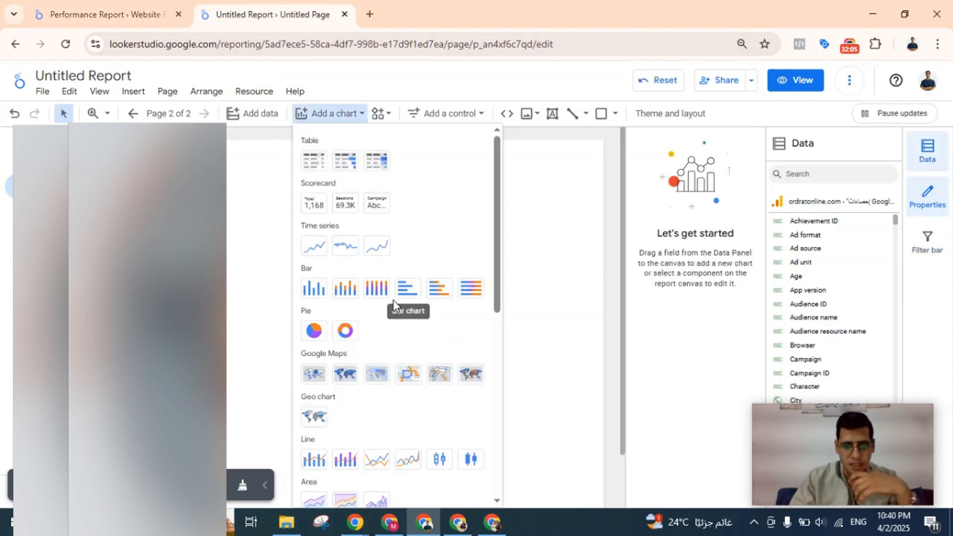
scroll(418, 355, down, 5)
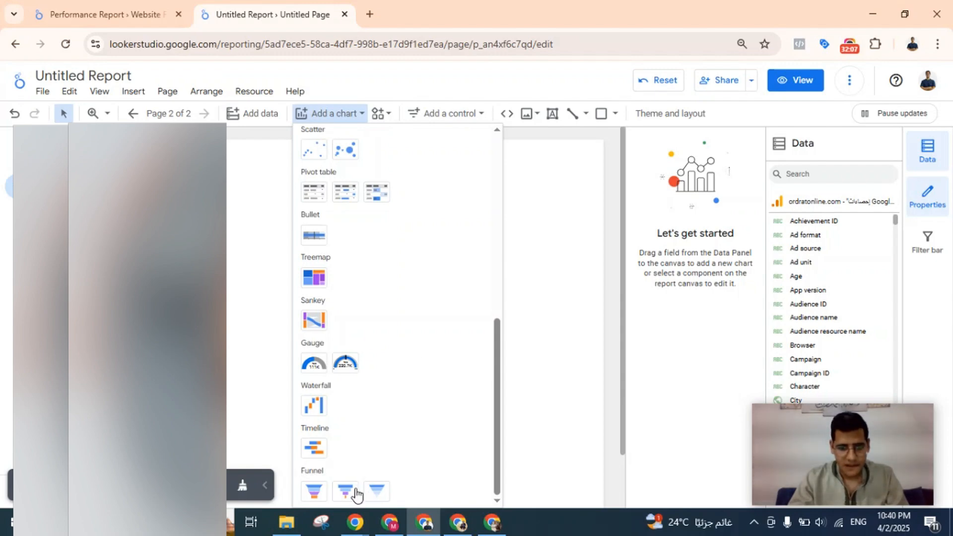
click(355, 492)
key(Escape)
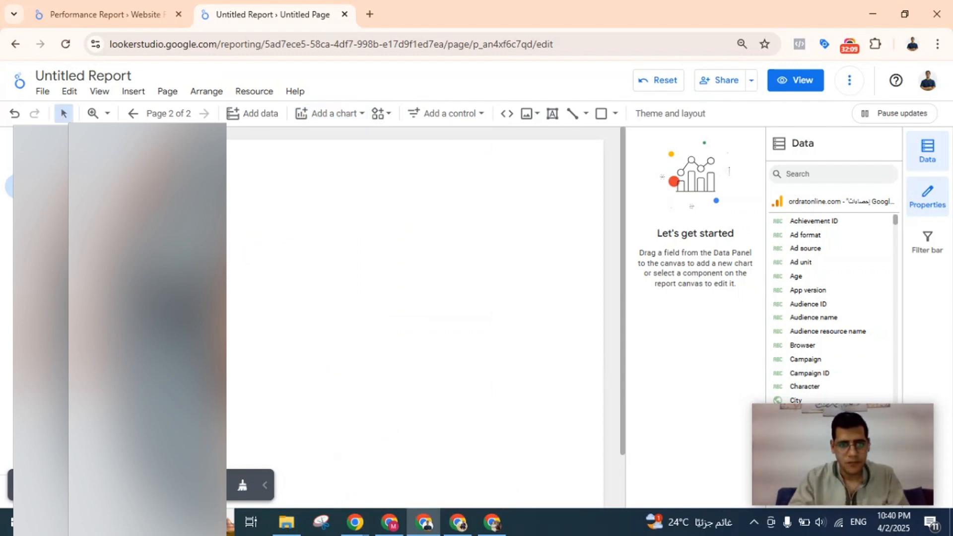
click(131, 5)
click(276, 4)
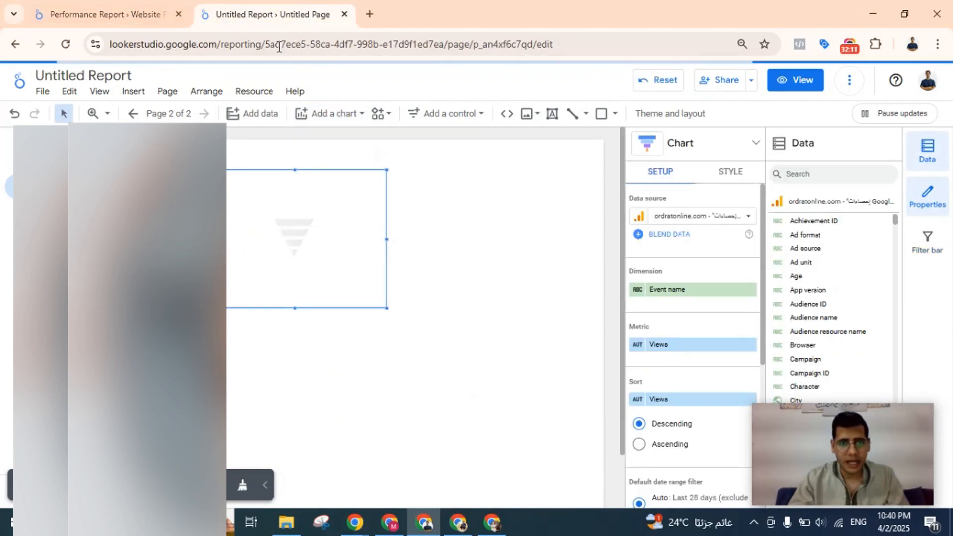
On the report's first page, change the items purchased and item revenue bar table to the plain Pivot table type.
click(40, 157)
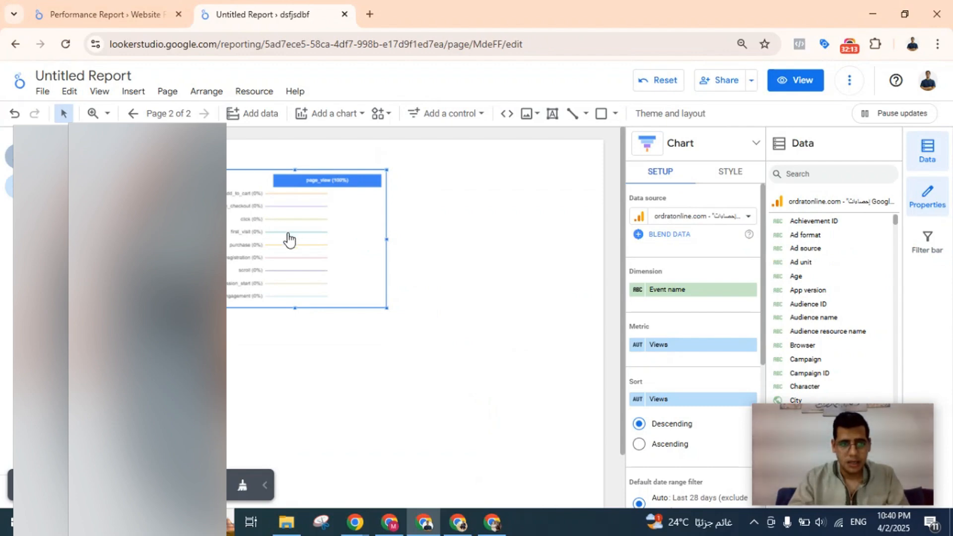
scroll(288, 236, down, 8)
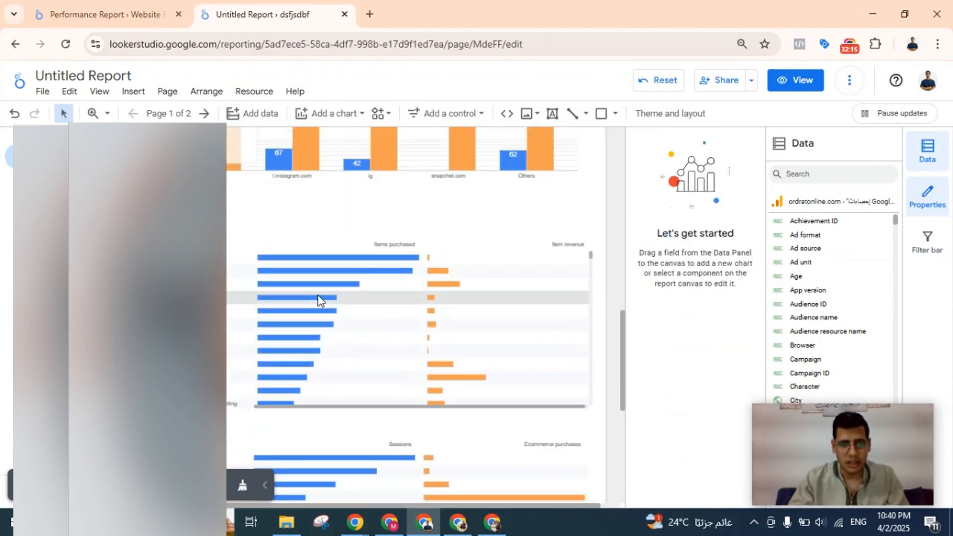
click(317, 298)
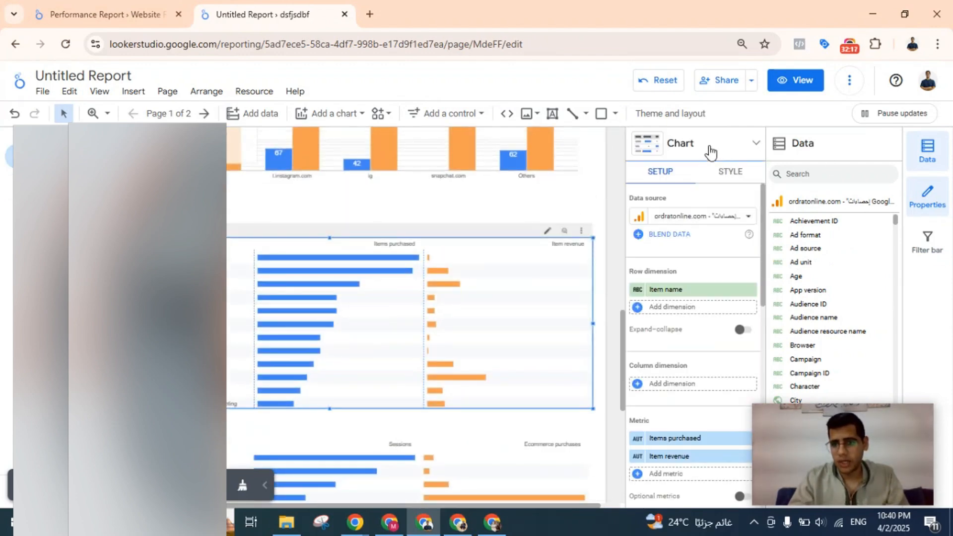
click(709, 149)
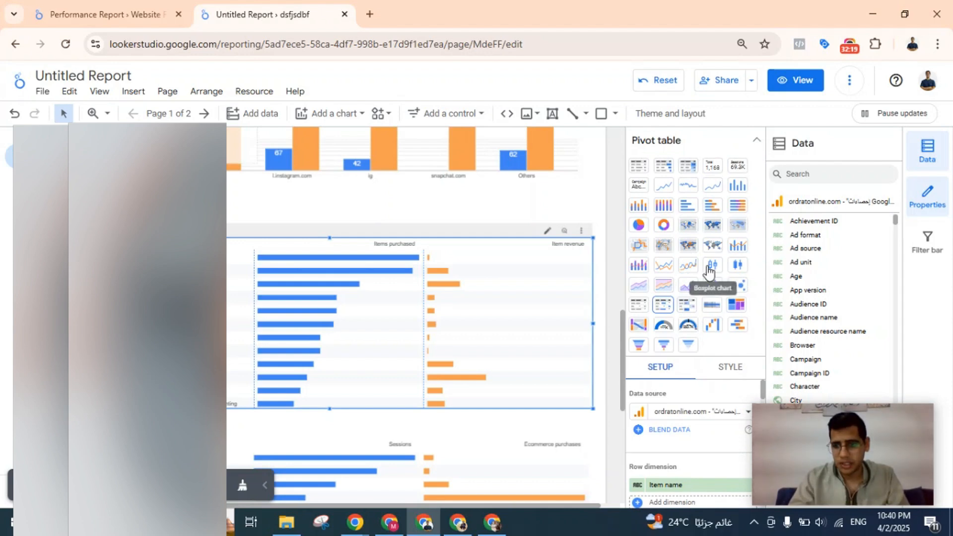
click(685, 308)
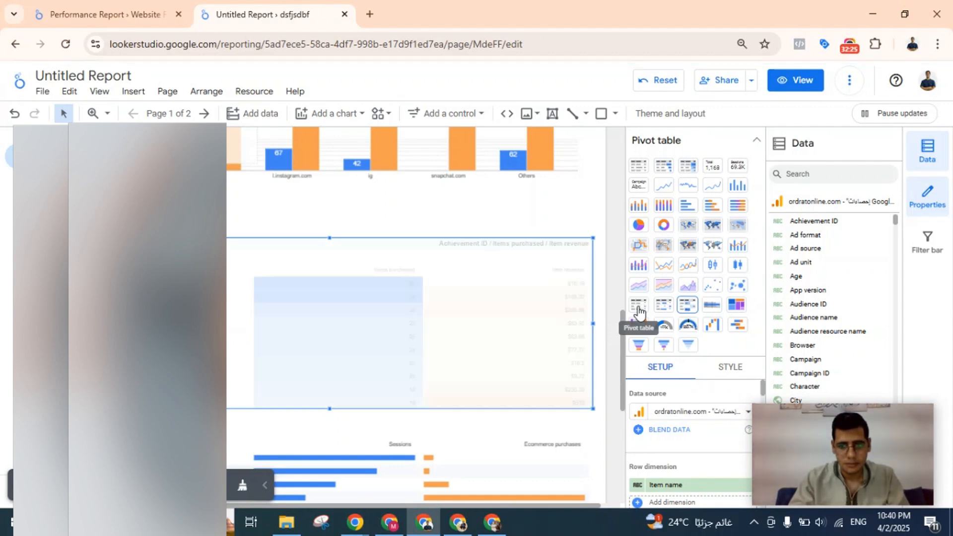
click(639, 305)
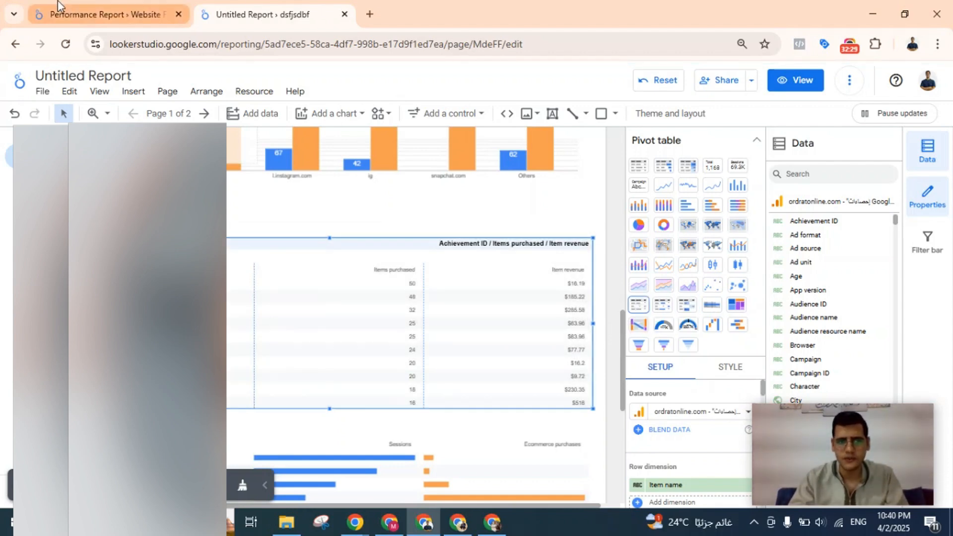
Switch to the reference Performance Report and examine the shape of the funnel chart on its second page.
click(105, 6)
scroll(475, 221, down, 3)
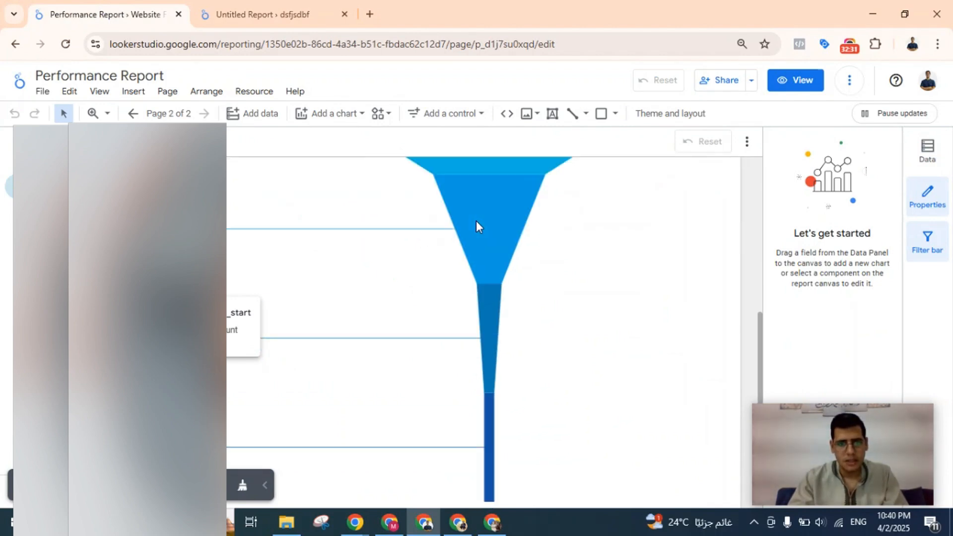
scroll(475, 220, up, 3)
Return to the untitled report's second page, select the funnel chart and zoom the canvas in one level beyond 100%.
click(263, 14)
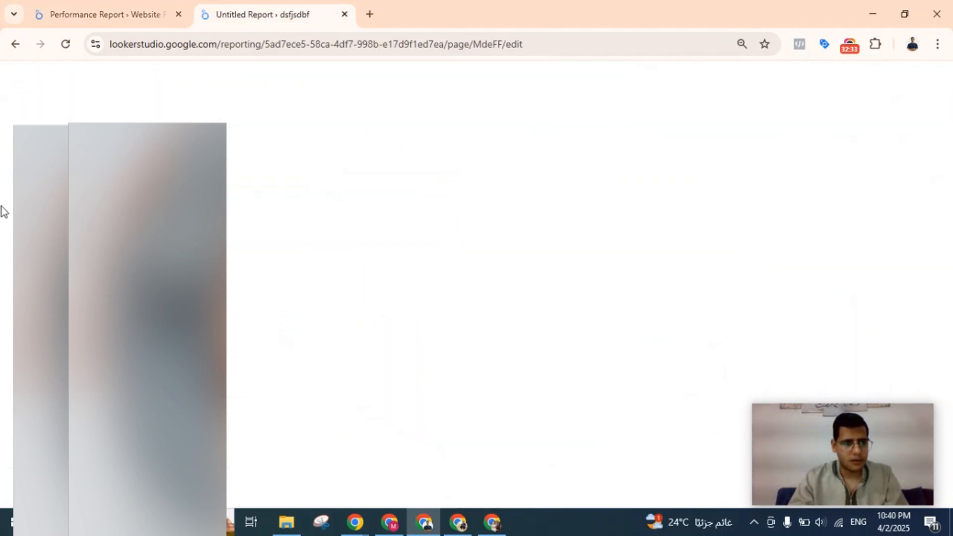
click(49, 187)
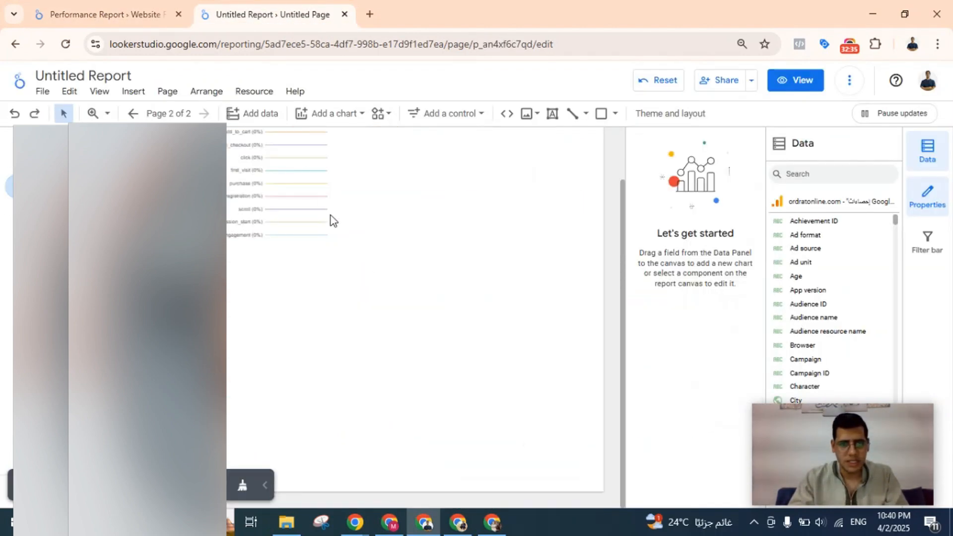
scroll(322, 236, up, 2)
click(321, 245)
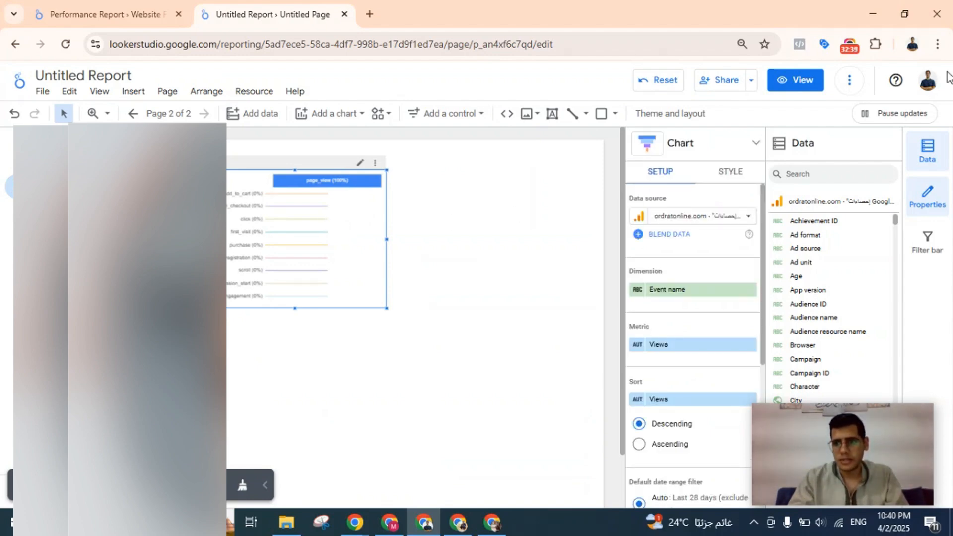
click(102, 118)
click(231, 172)
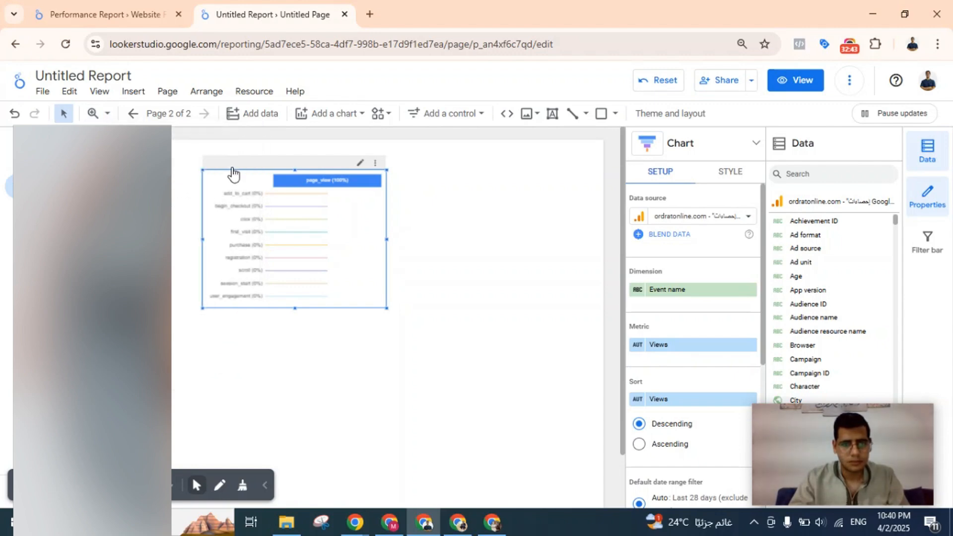
click(108, 115)
click(182, 230)
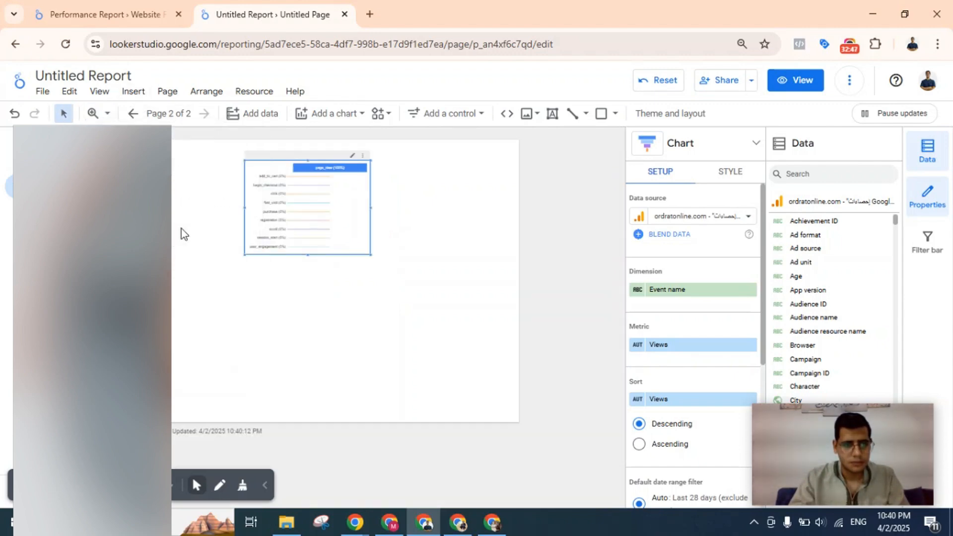
click(107, 114)
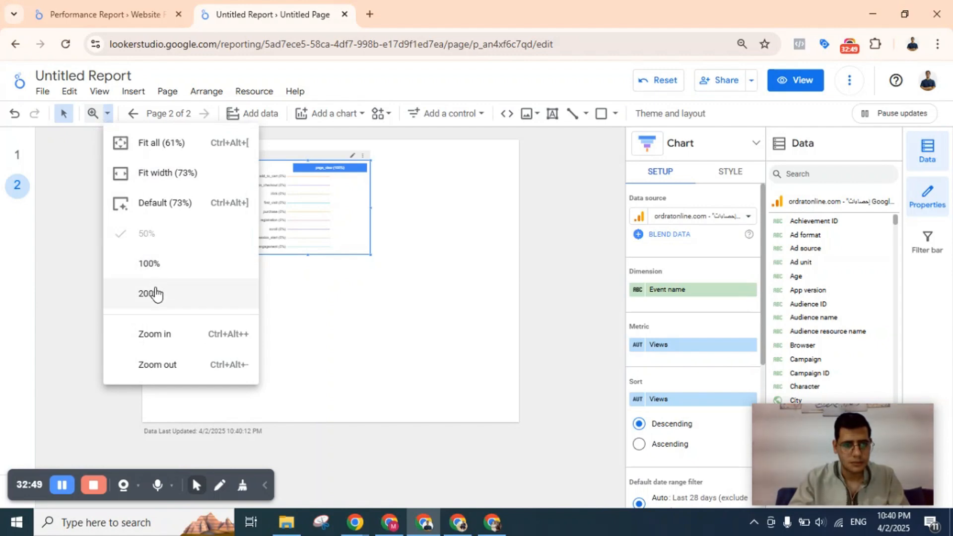
click(153, 261)
click(107, 112)
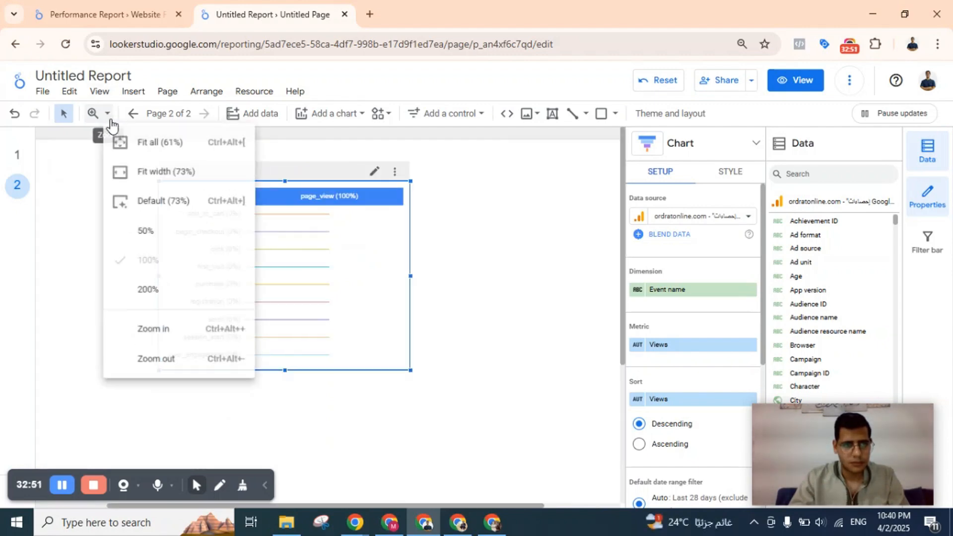
click(191, 334)
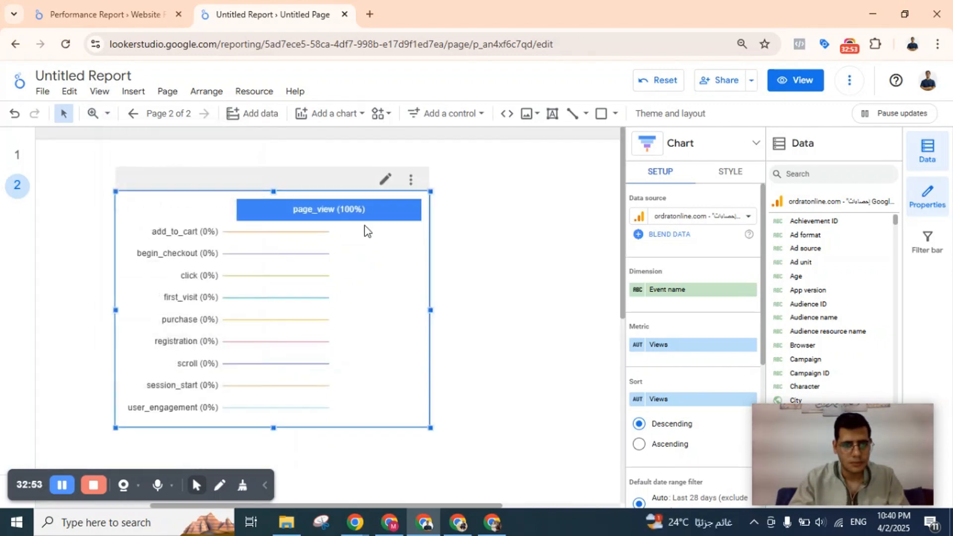
Replace the funnel chart's Views metric with Event count.
scroll(366, 231, down, 1)
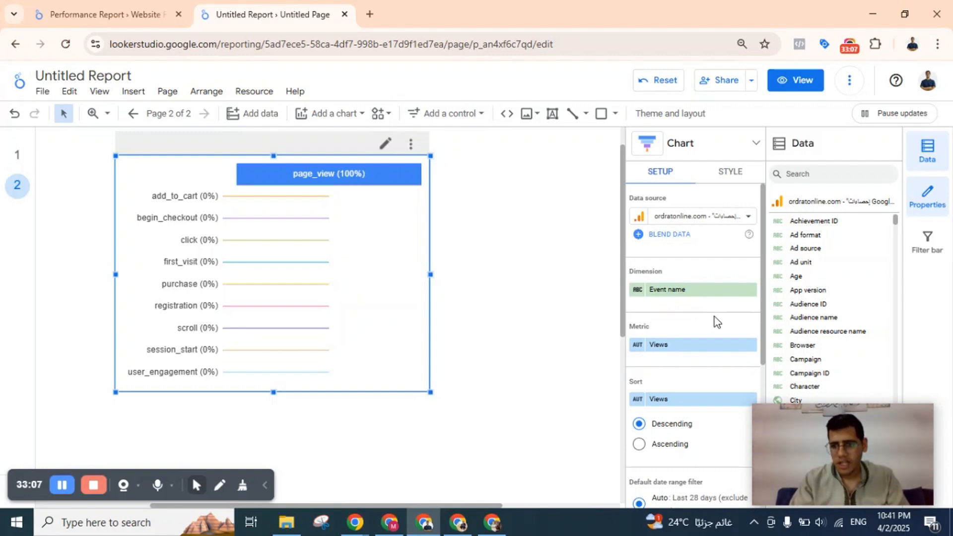
scroll(714, 317, down, 1)
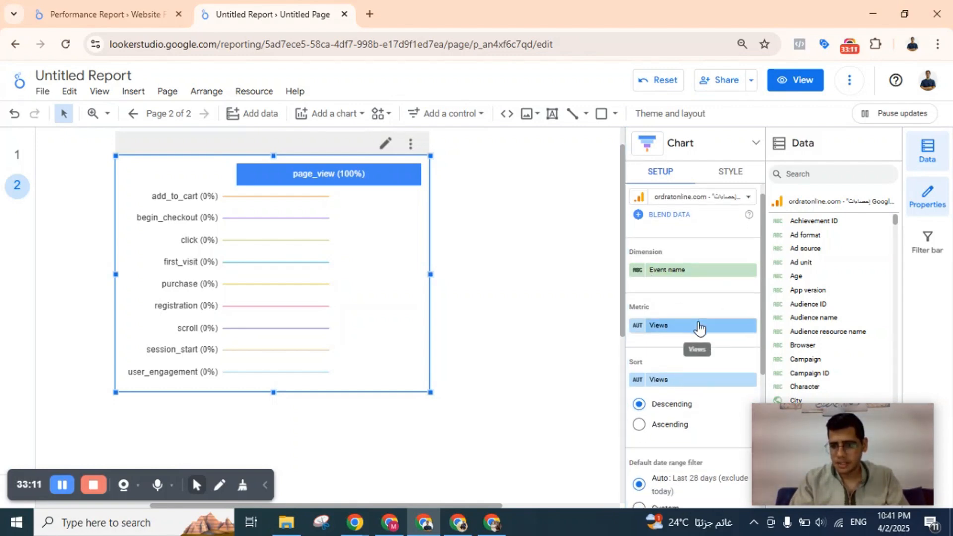
scroll(698, 322, down, 1)
scroll(698, 322, down, 1)
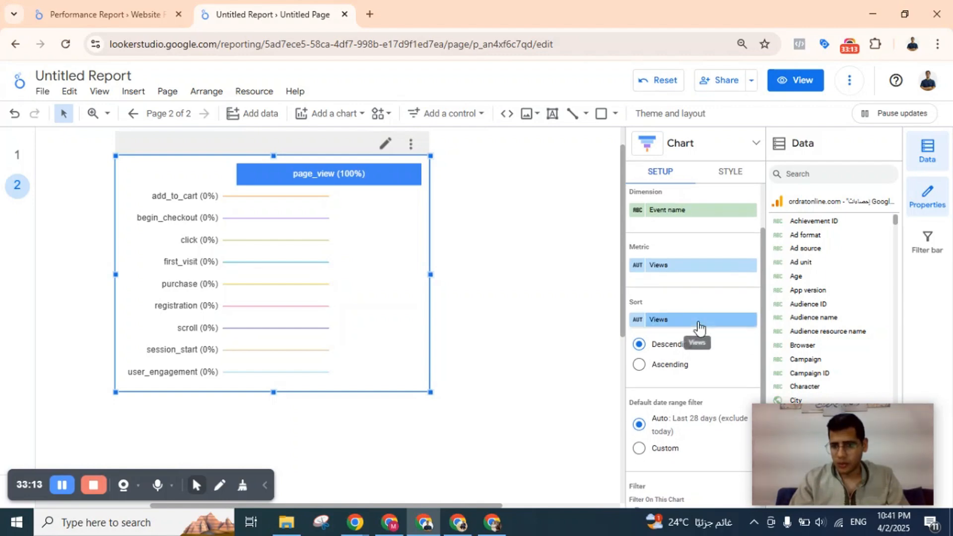
click(677, 268)
text(cou)
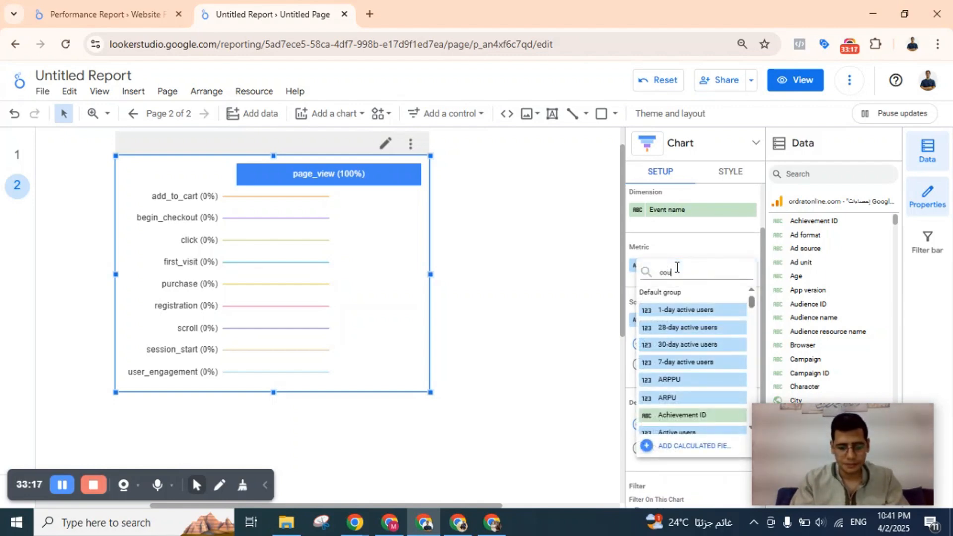
text(nt)
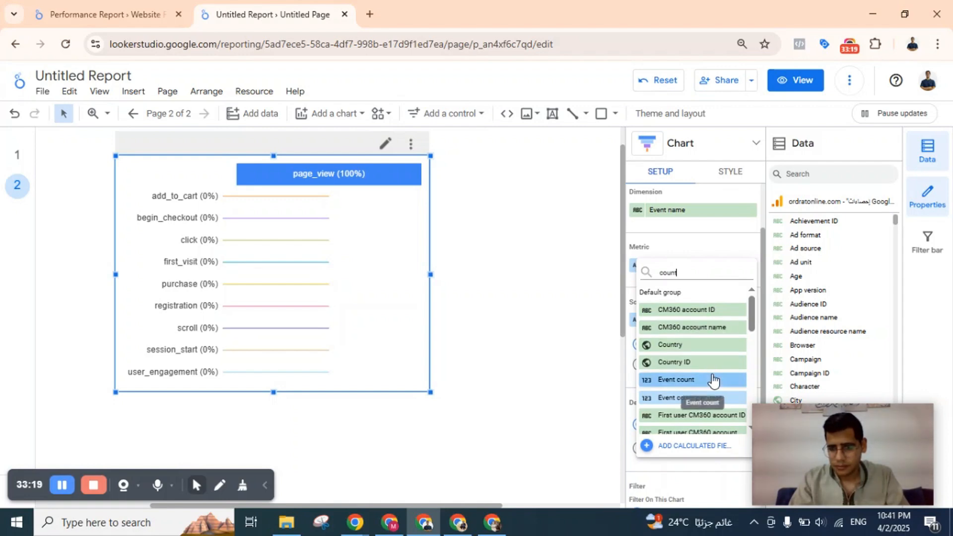
scroll(711, 377, down, 2)
key(ctrl+a)
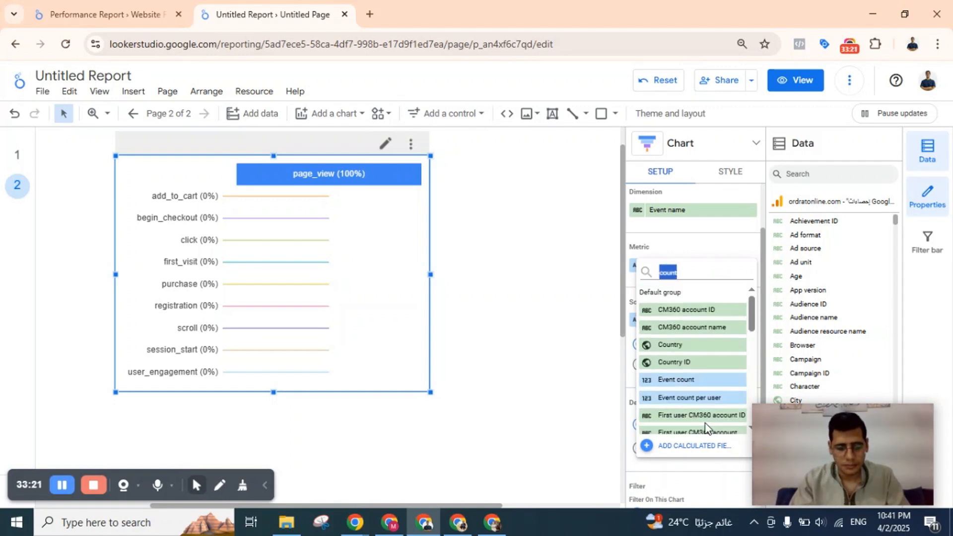
text(event co)
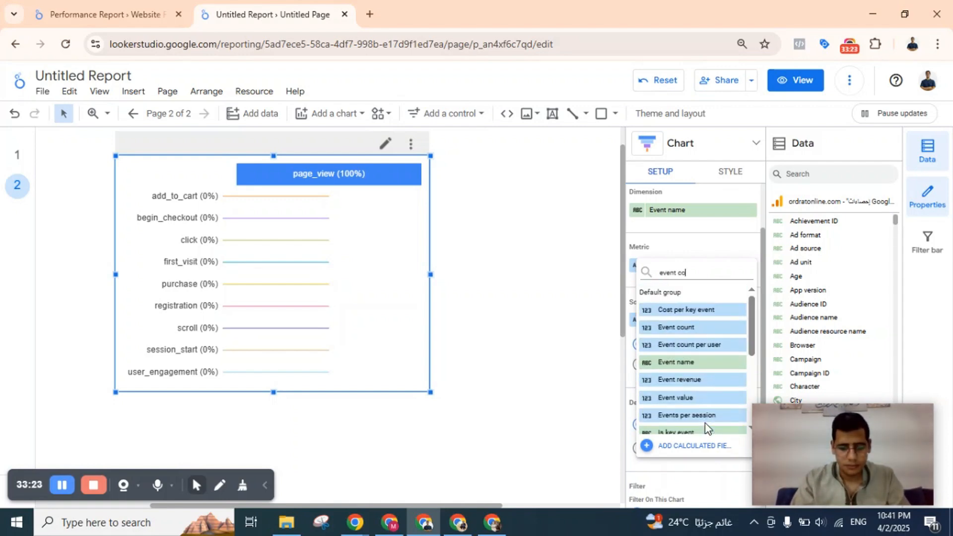
text(unt)
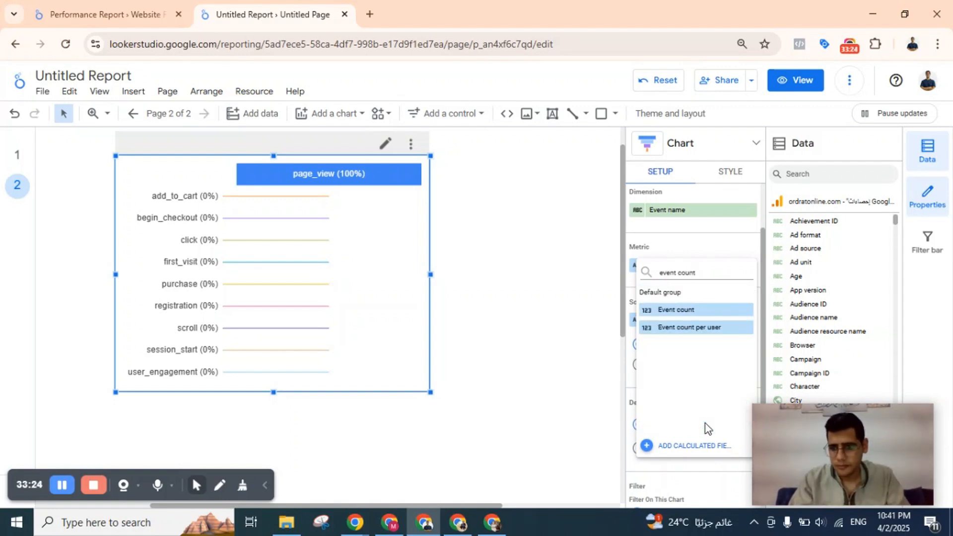
click(699, 315)
Add a new filter to the funnel chart and name it funnel.
scroll(695, 273, up, 1)
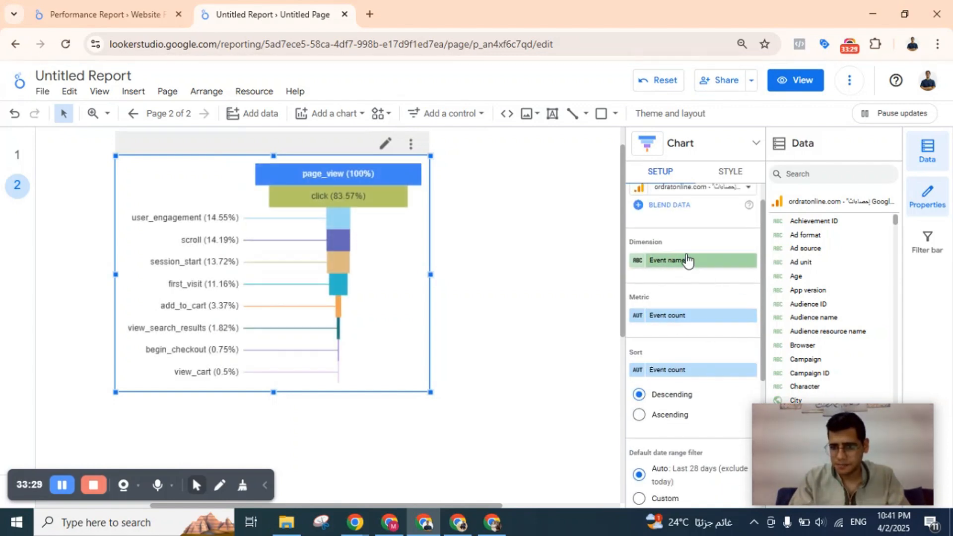
scroll(662, 322, down, 1)
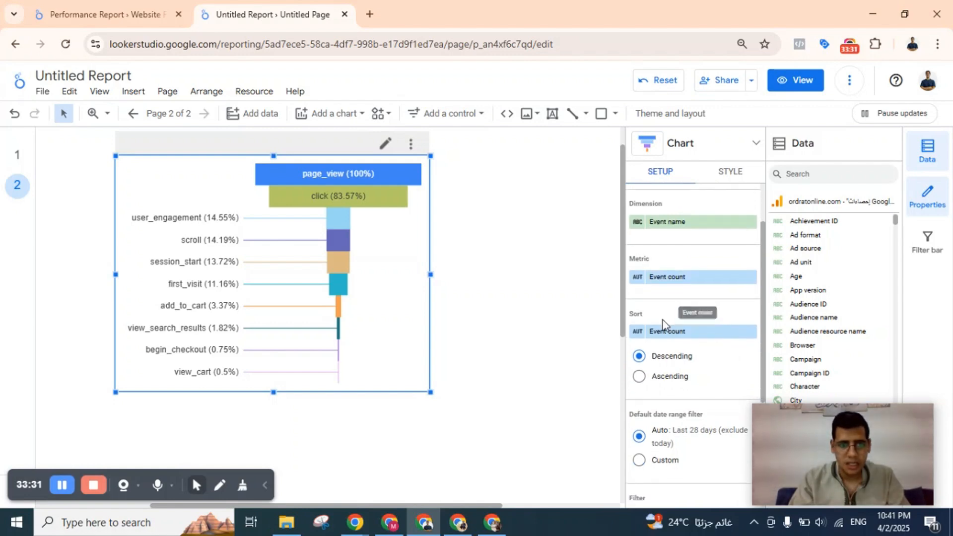
scroll(638, 308, down, 3)
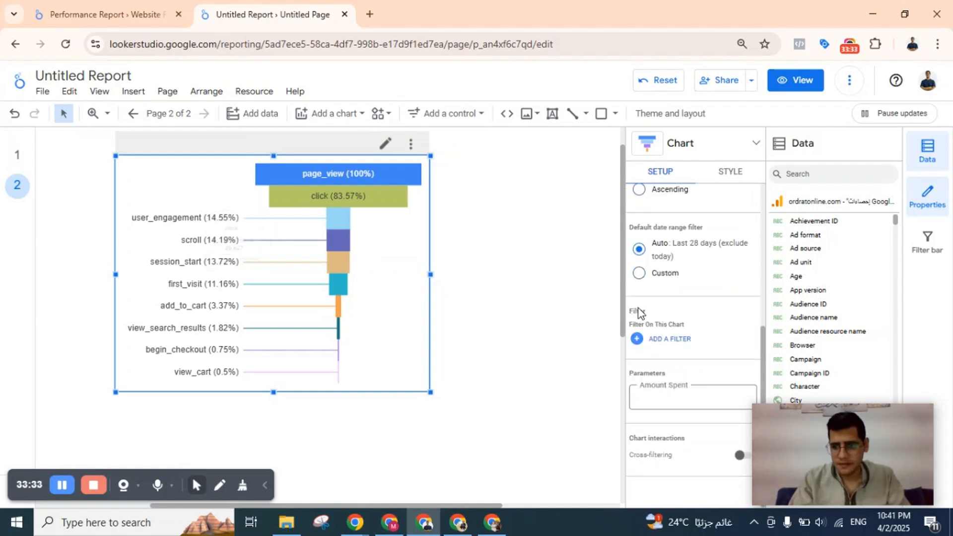
click(670, 339)
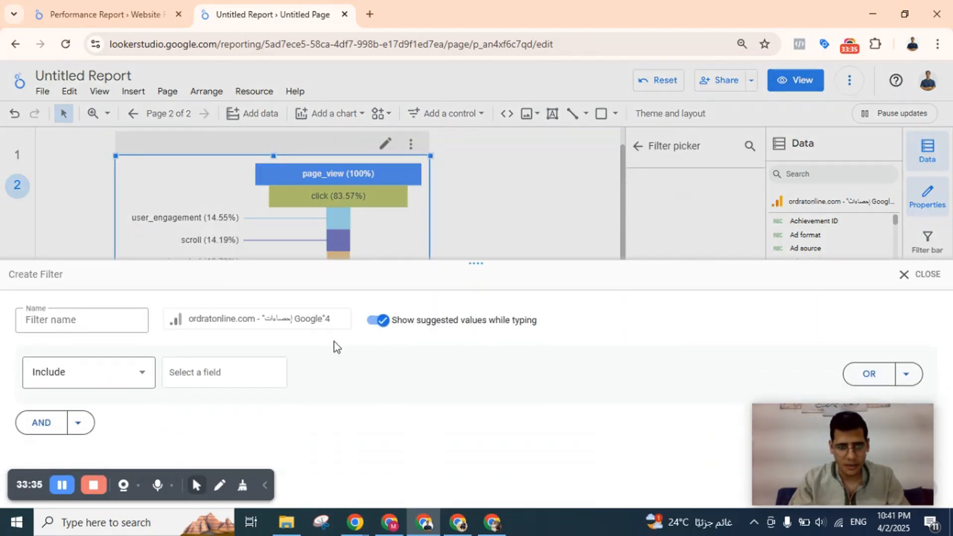
click(77, 320)
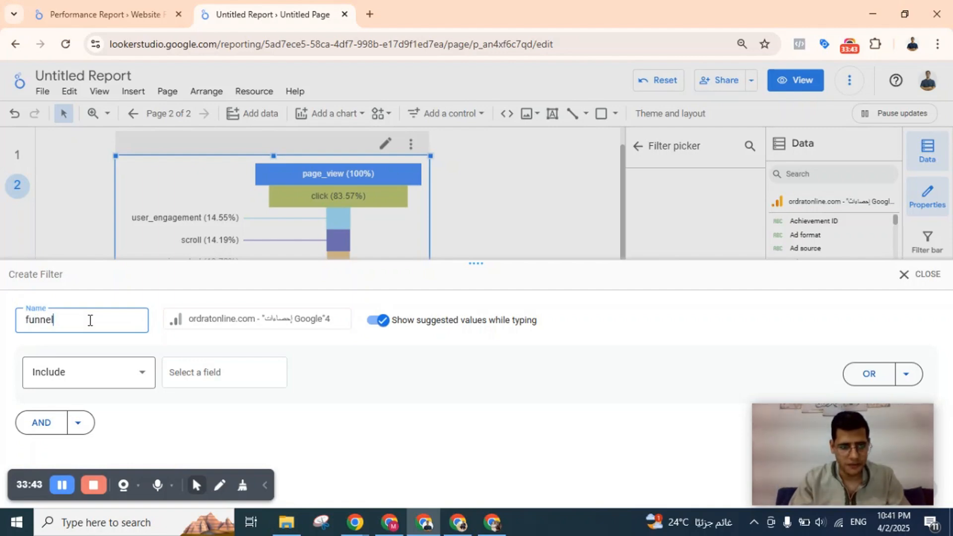
Choose Sessions as the field of the funnel filter's first Include condition.
click(240, 371)
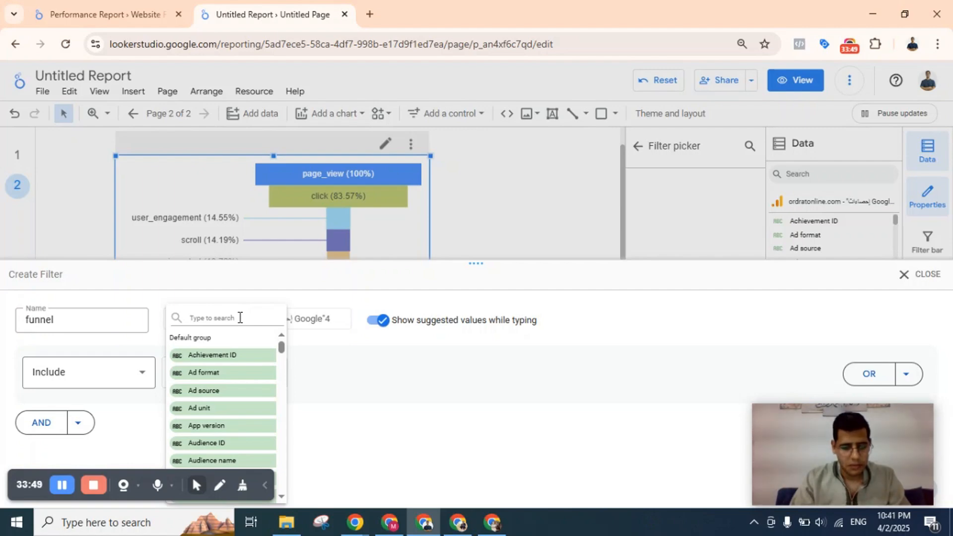
text(sess)
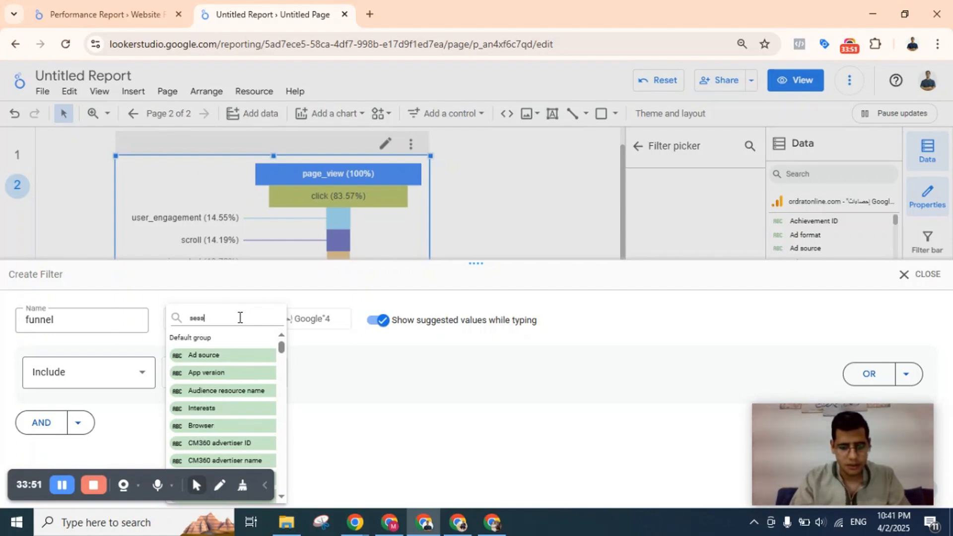
text(ions)
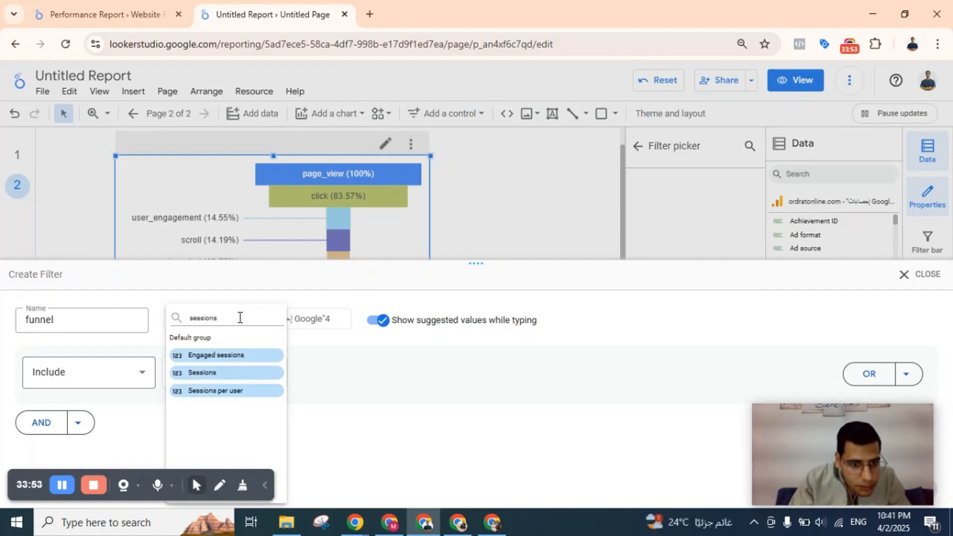
click(220, 379)
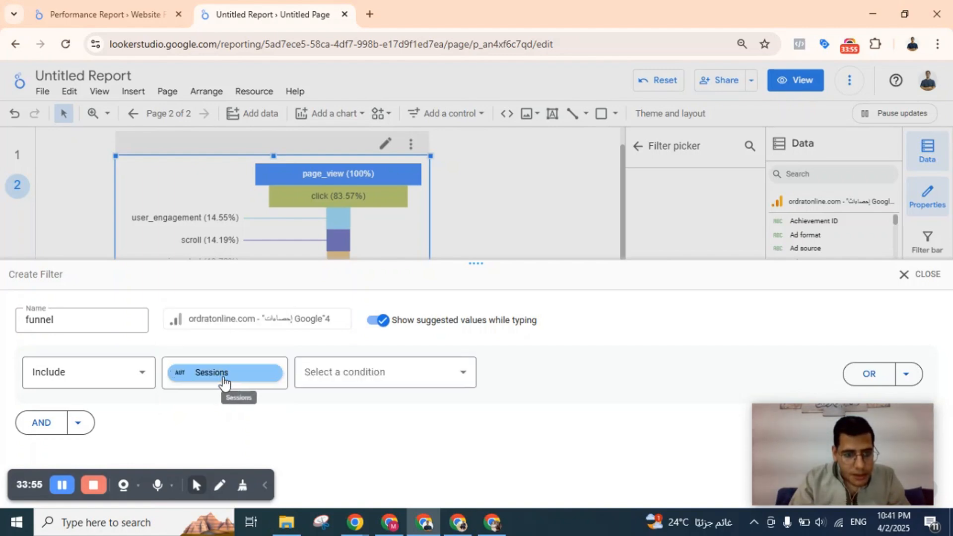
click(258, 378)
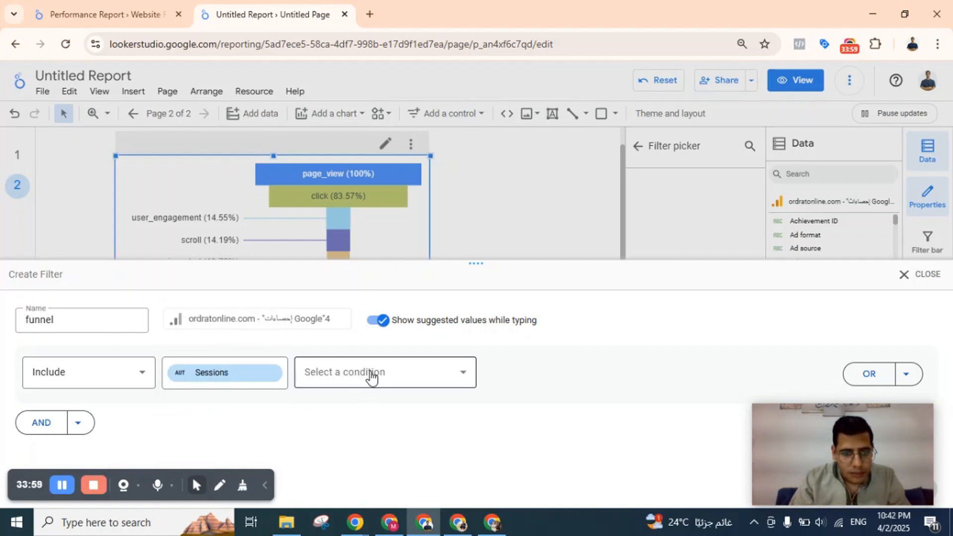
Examine the comparison conditions offered for the Sessions field and the filter's Include options.
double_click(374, 372)
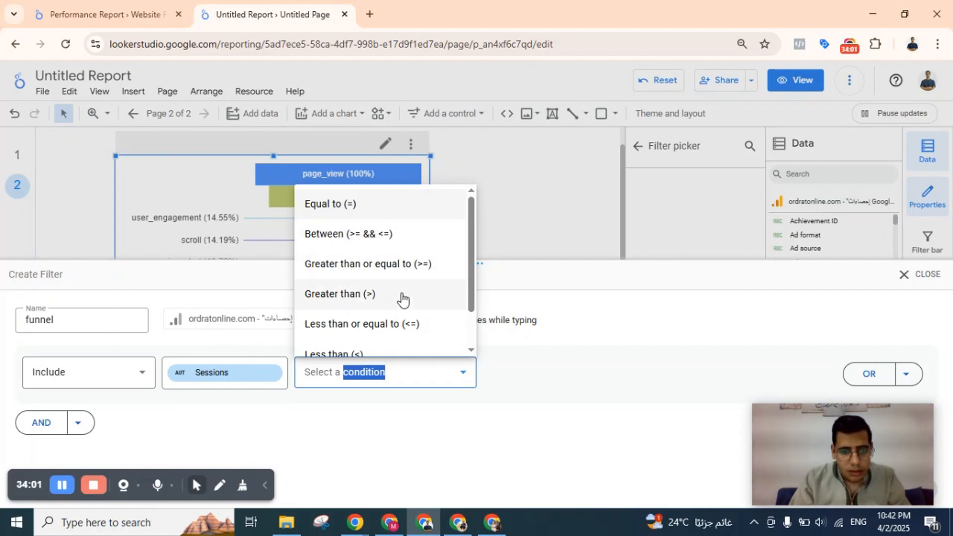
scroll(404, 293, down, 2)
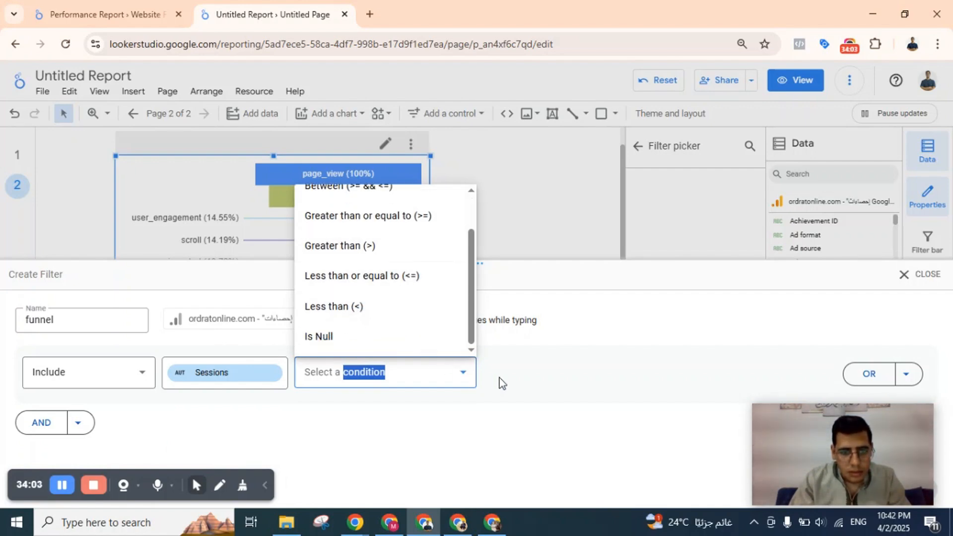
scroll(417, 289, up, 2)
click(484, 370)
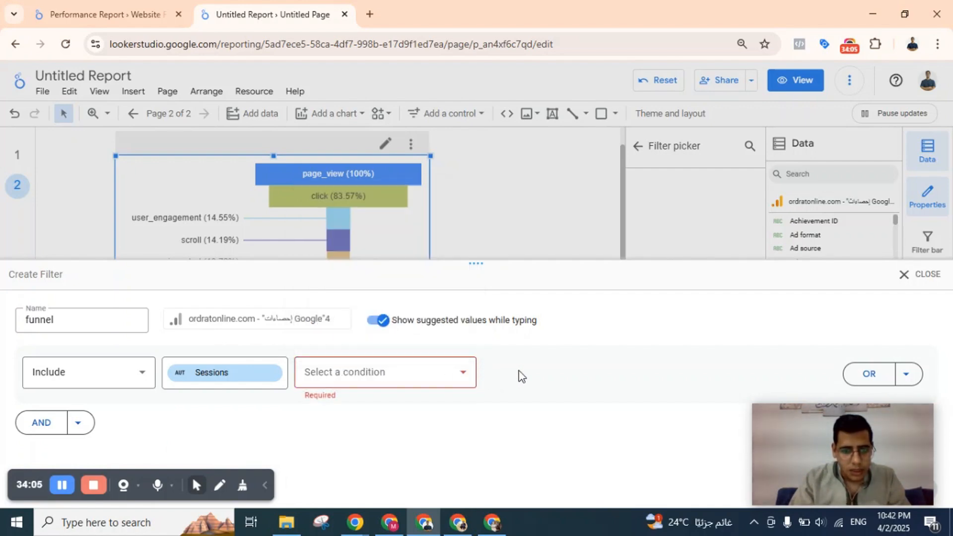
click(436, 367)
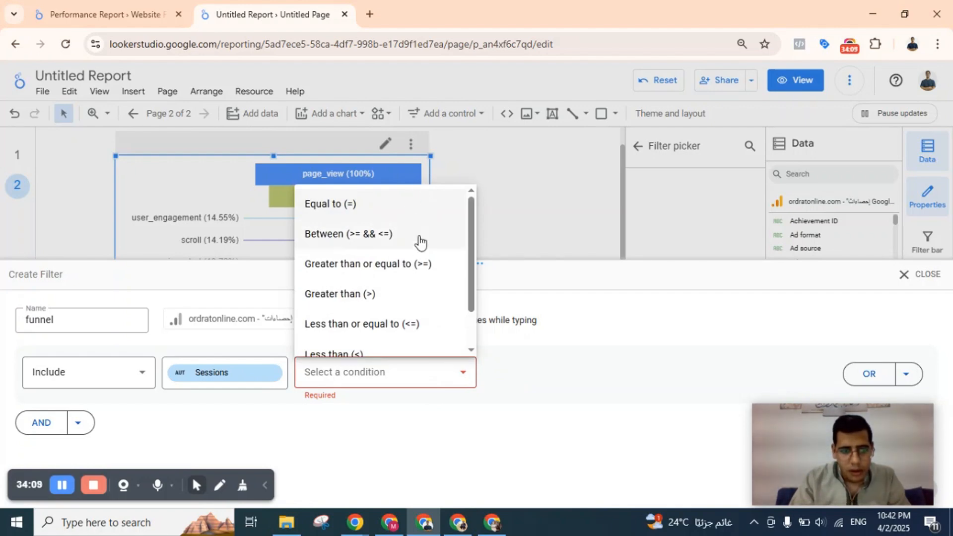
scroll(419, 246, down, 1)
scroll(417, 247, up, 1)
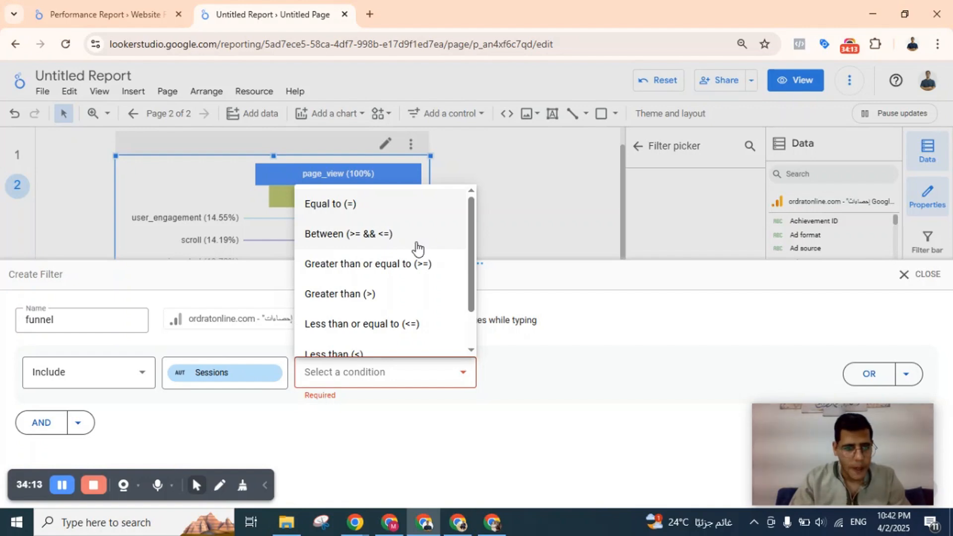
click(510, 366)
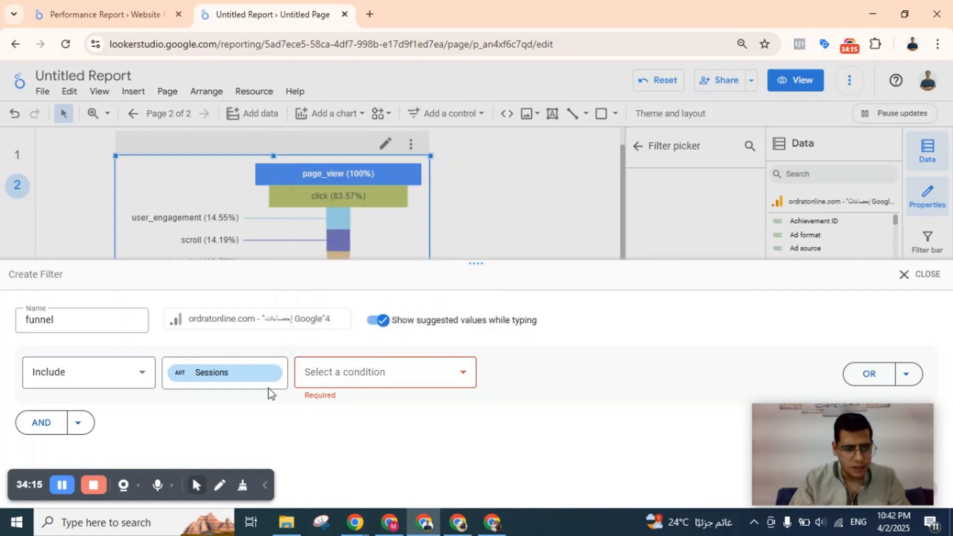
click(95, 375)
click(121, 371)
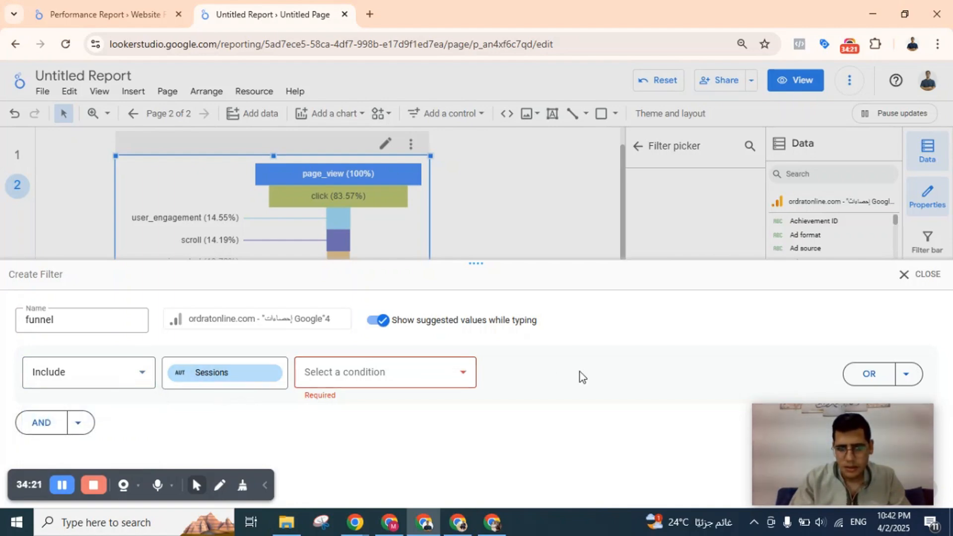
Add a second, OR-linked Include row to the funnel filter and set the Sessions condition to Equal to (=).
click(866, 380)
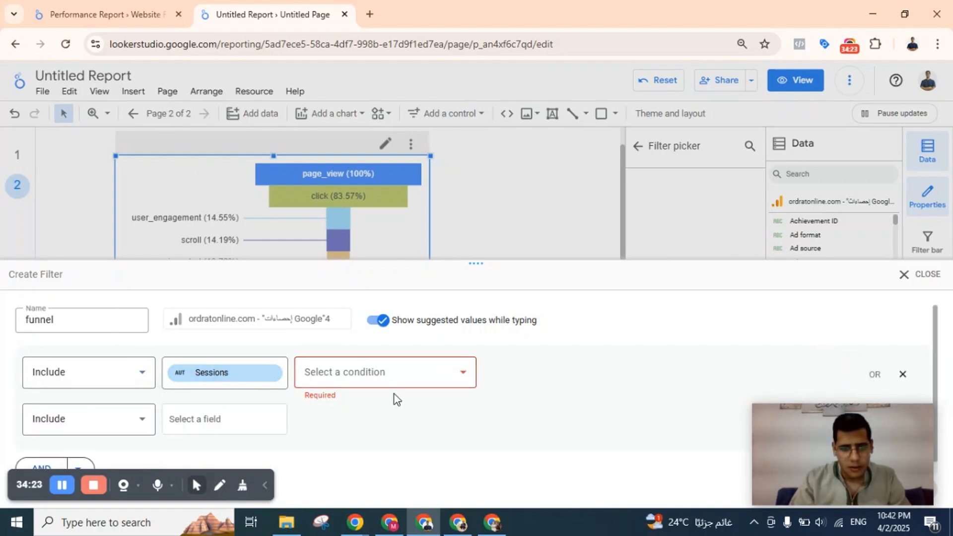
click(386, 377)
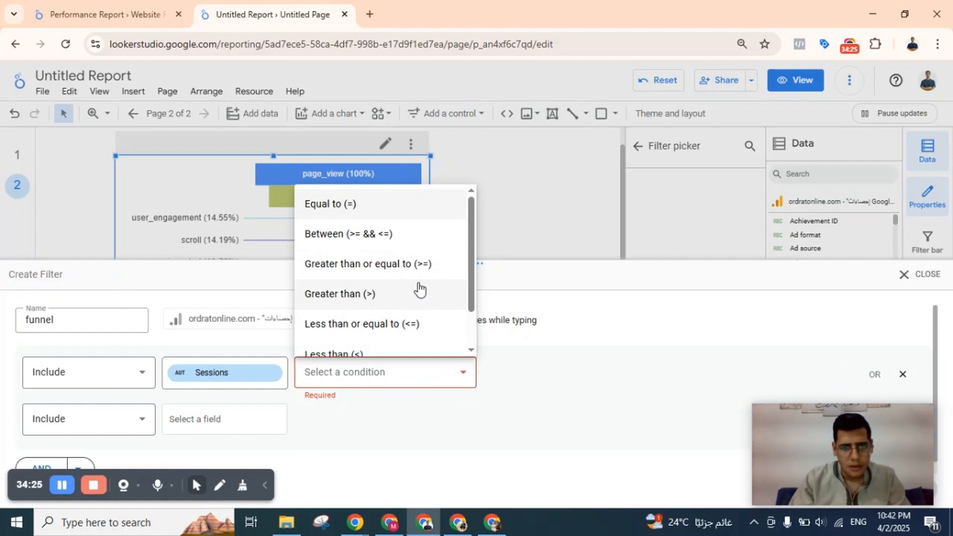
scroll(432, 301, down, 2)
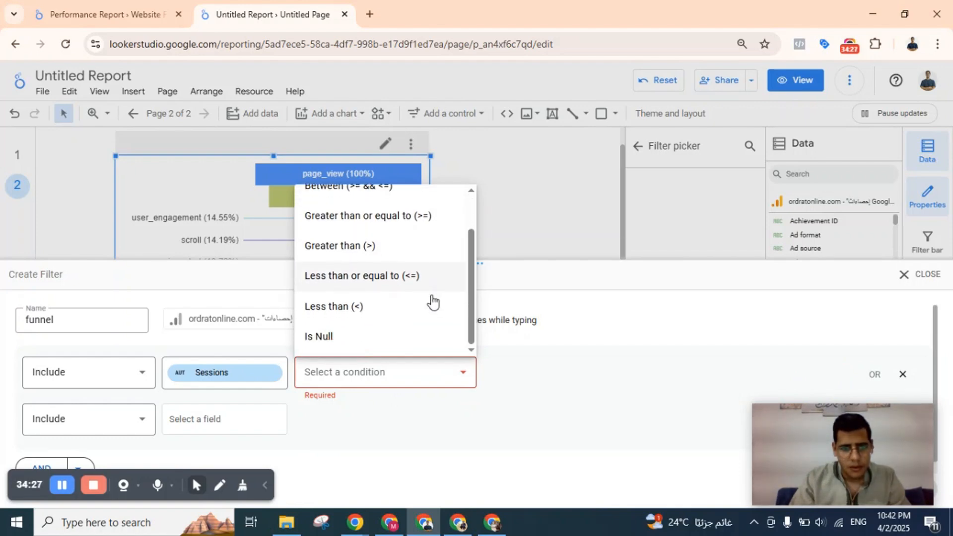
click(211, 371)
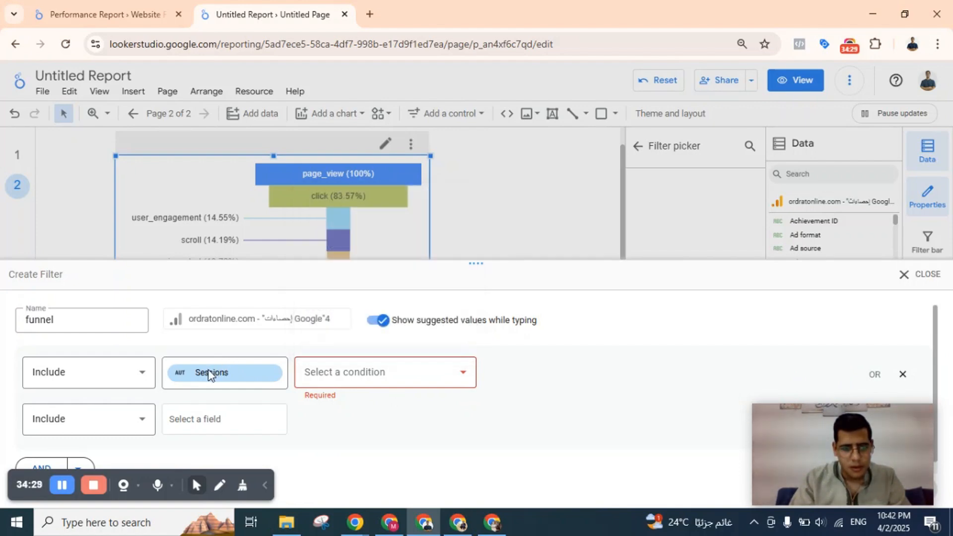
click(238, 376)
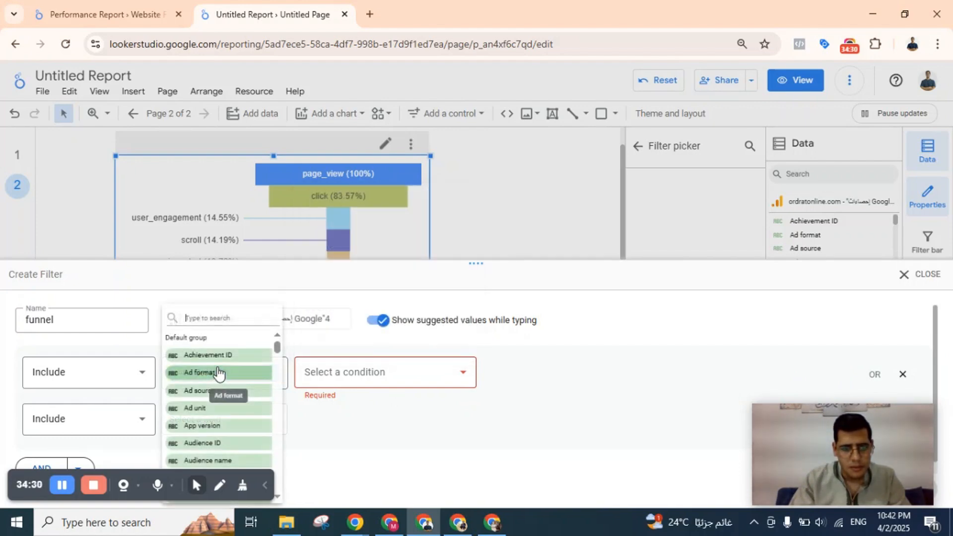
click(417, 370)
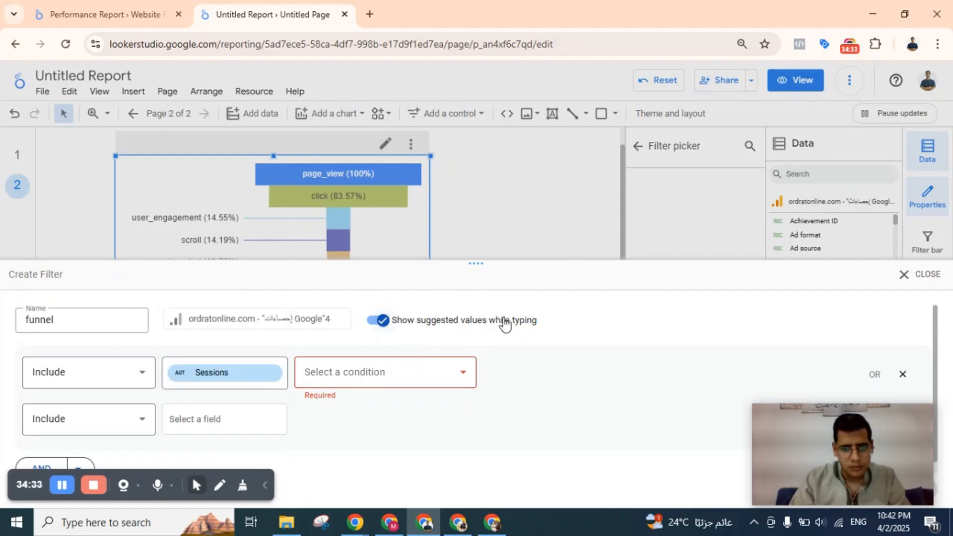
click(399, 364)
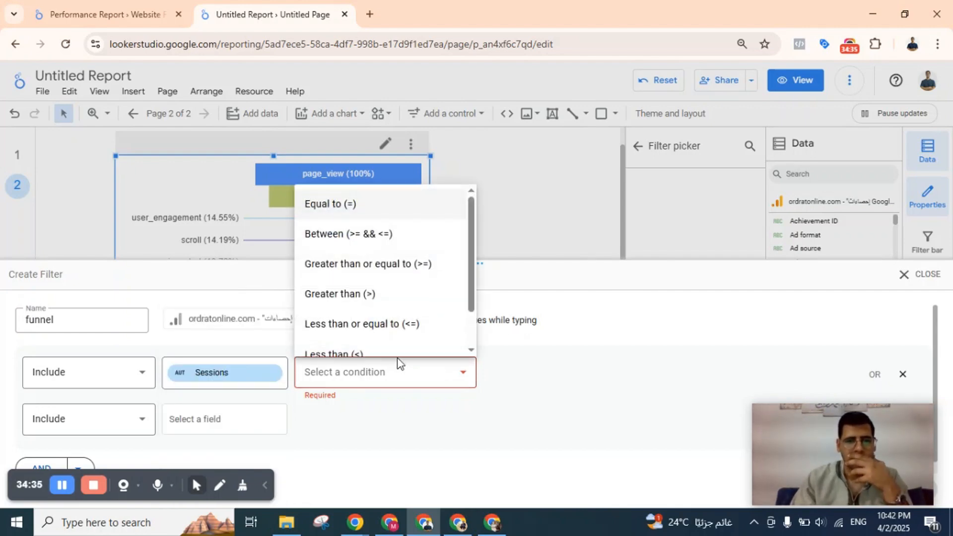
click(375, 205)
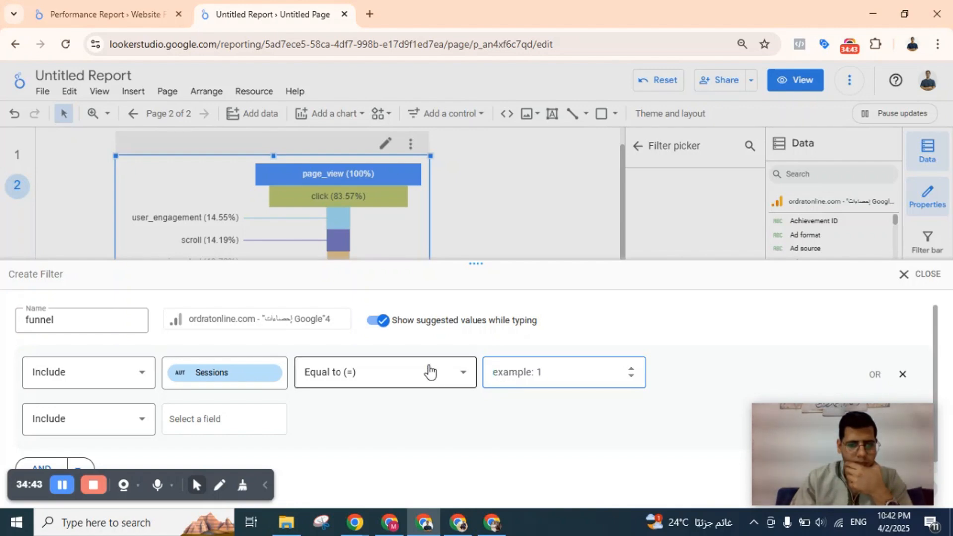
Set the Sessions condition to Greater than (>) with a value of 1.
click(413, 367)
scroll(427, 290, down, 1)
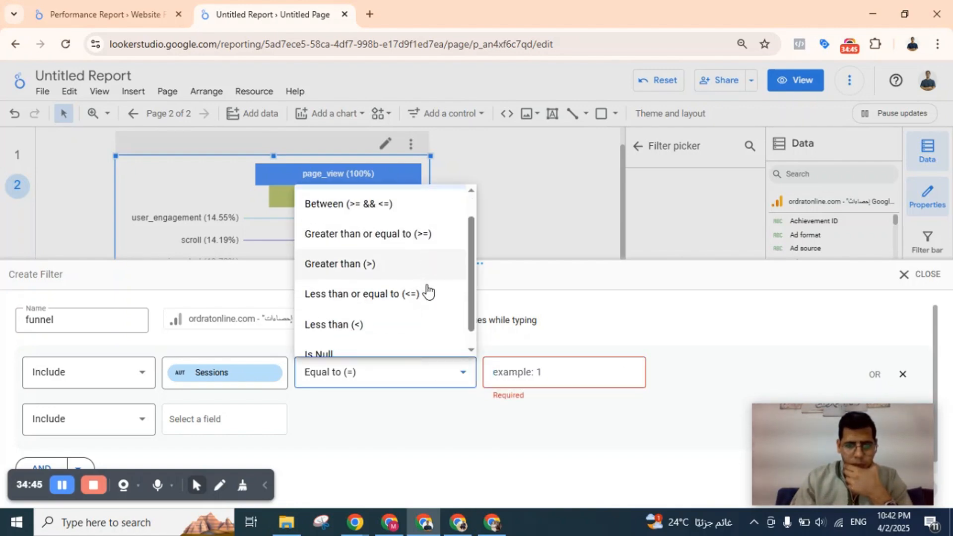
scroll(407, 294, up, 1)
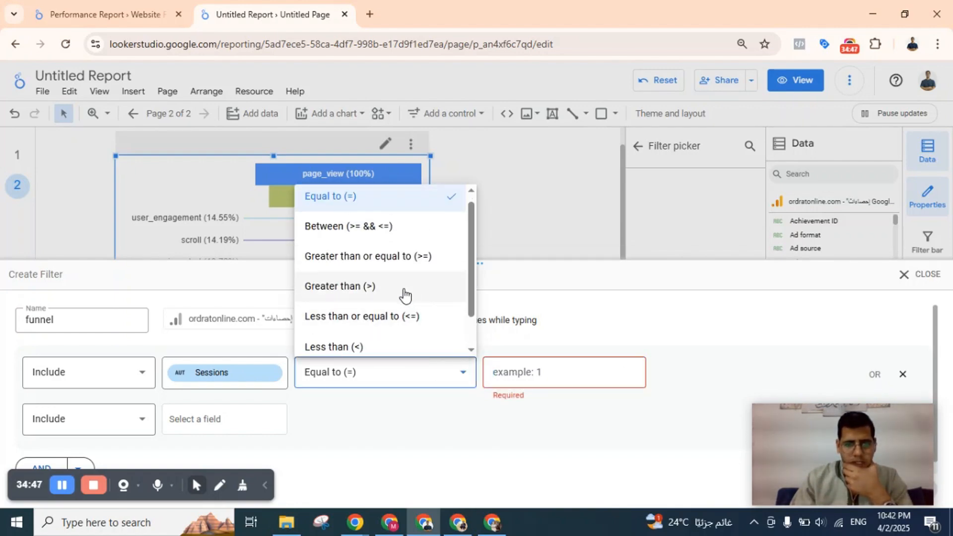
click(392, 282)
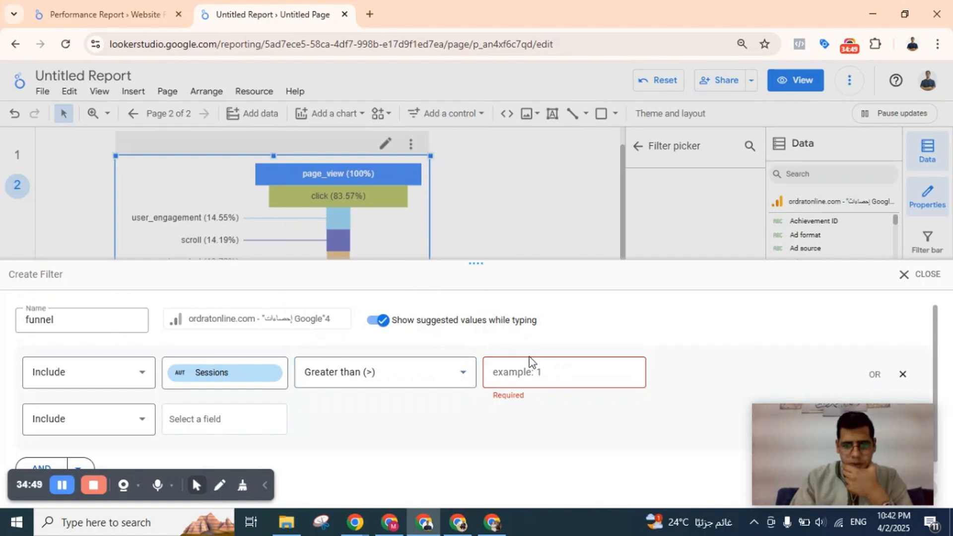
text(1)
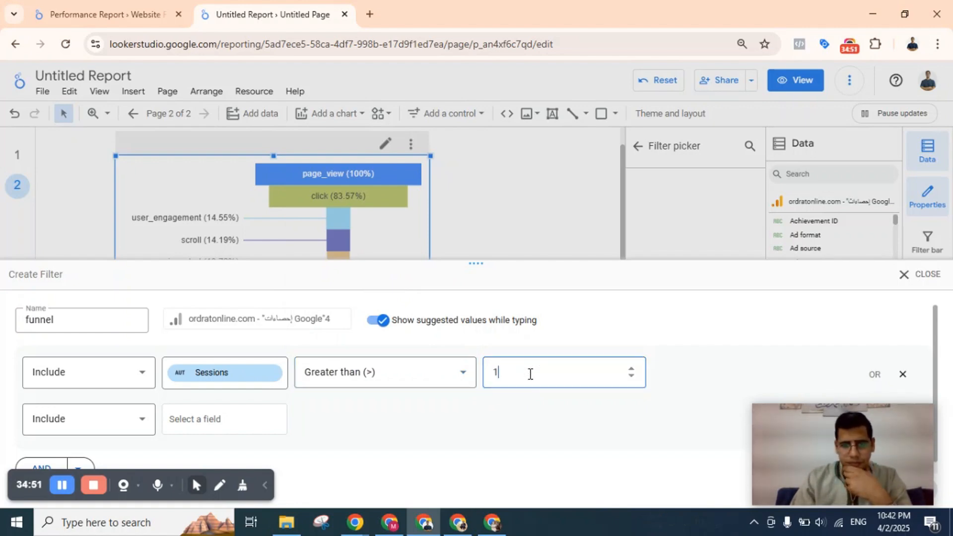
click(481, 424)
scroll(481, 424, down, 1)
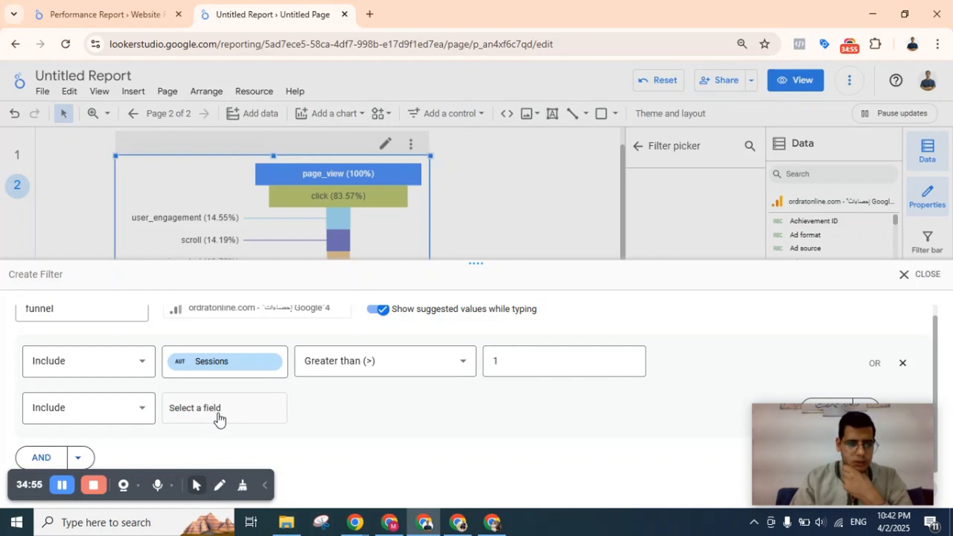
Switch to the reference Performance Report and examine the conditions of the Funnel filter on its funnel chart.
click(67, 6)
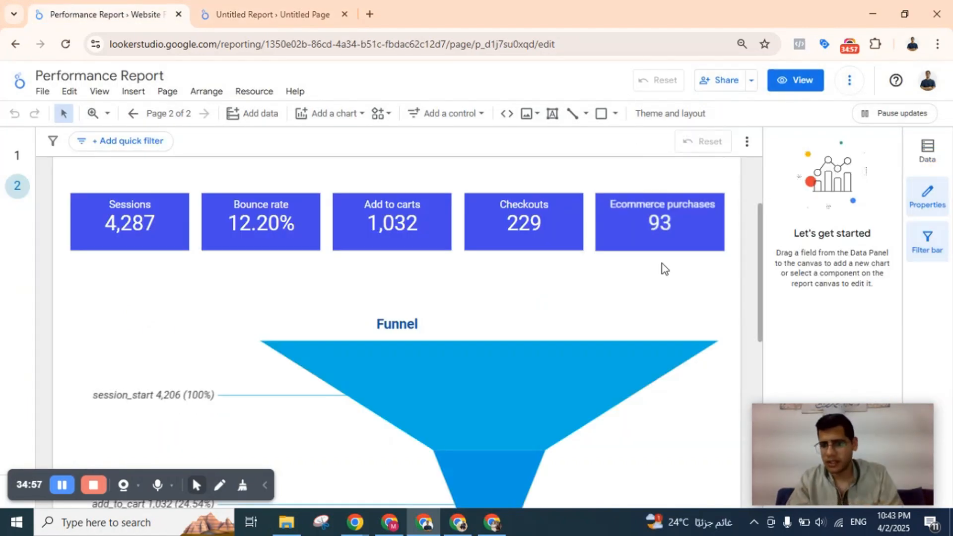
click(503, 341)
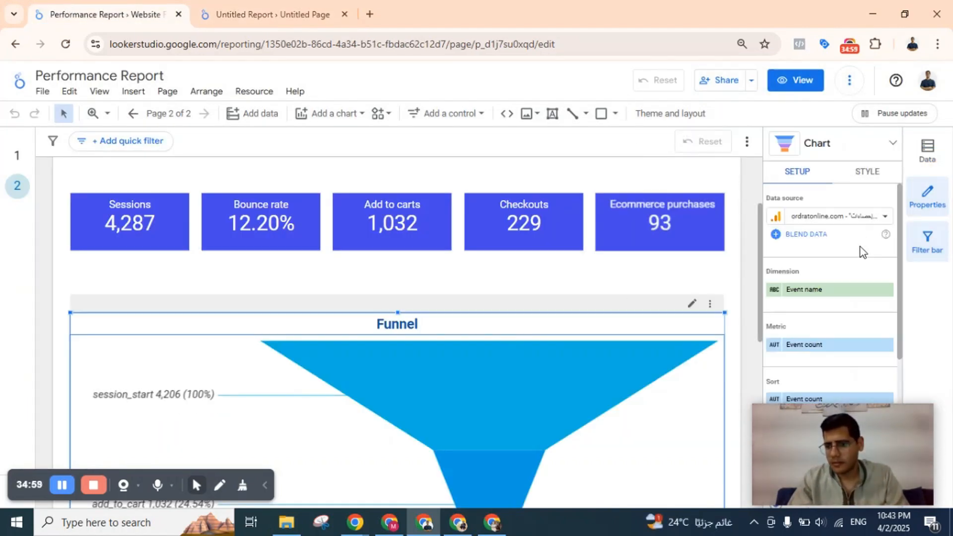
drag(867, 393, 555, 295)
scroll(802, 407, down, 5)
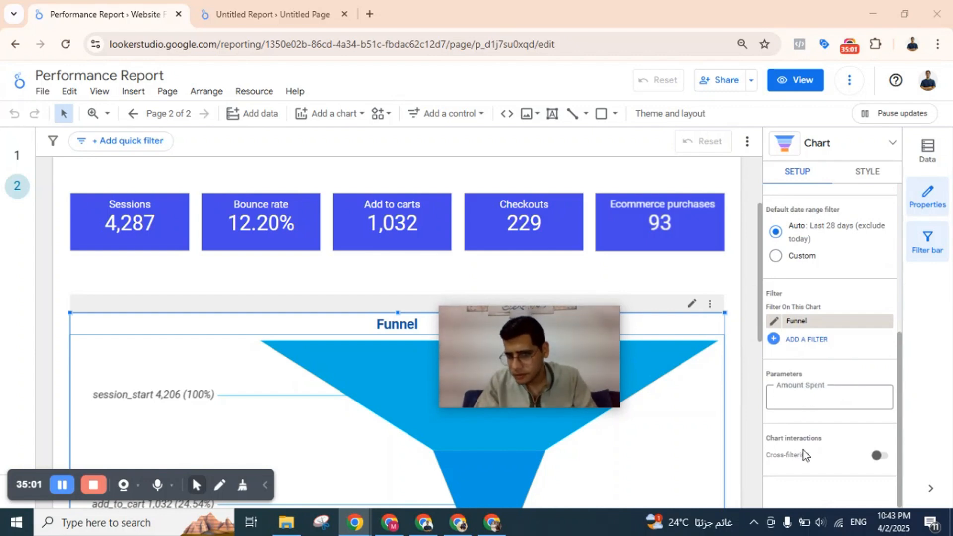
click(794, 321)
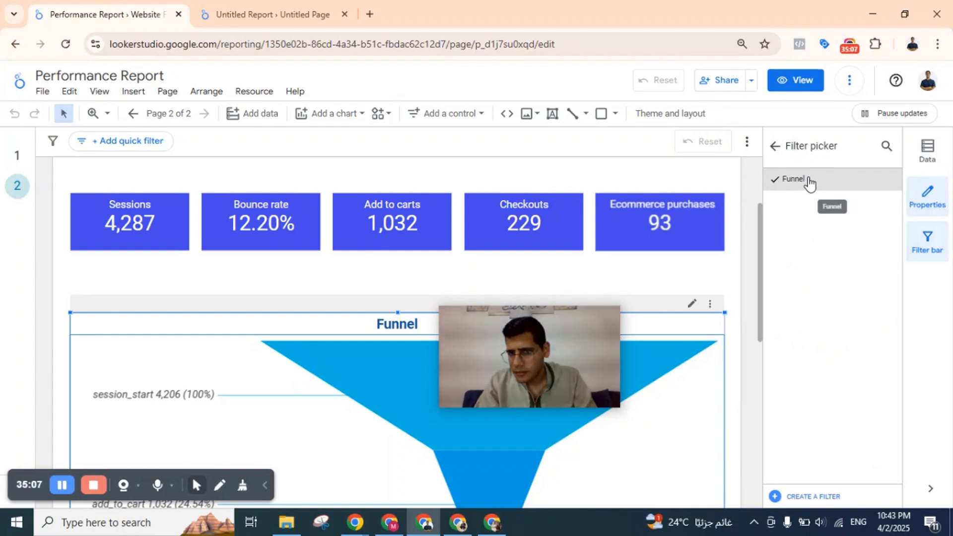
click(776, 145)
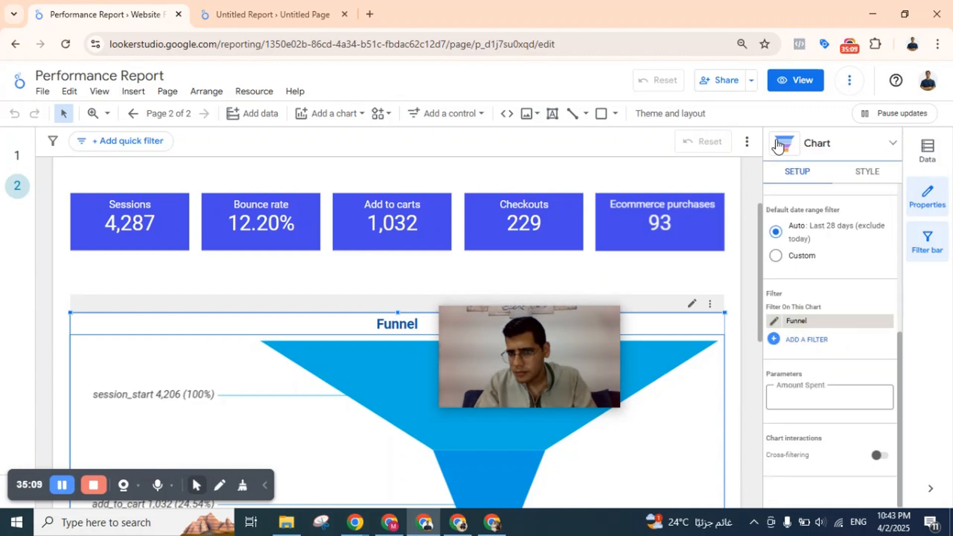
click(774, 321)
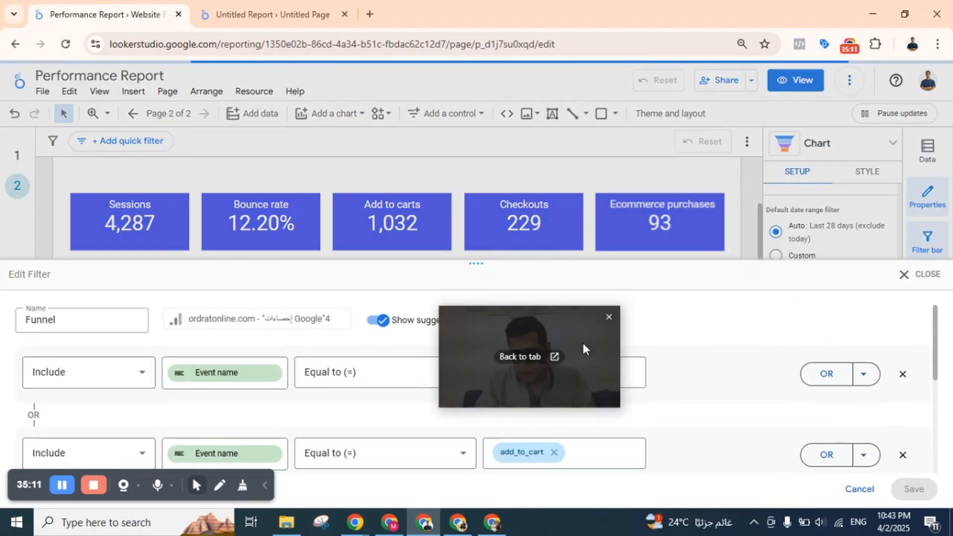
drag(487, 362, 582, 215)
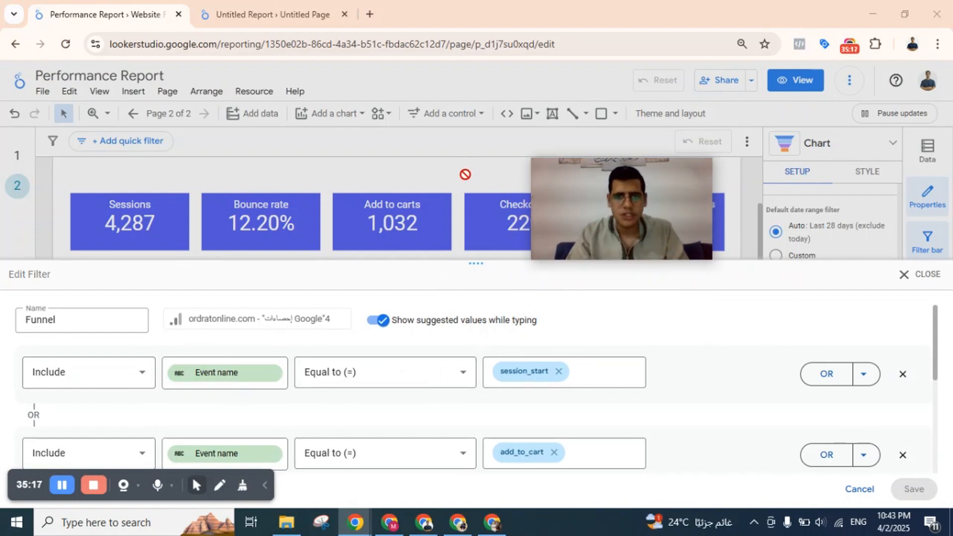
click(919, 274)
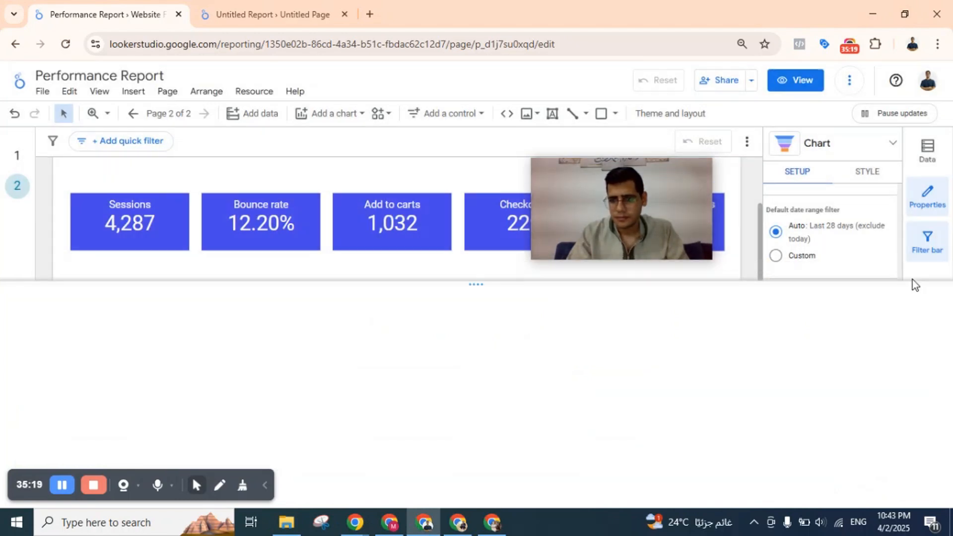
drag(616, 198, 795, 141)
Switch to the Untitled Report and replace Sessions with Event name as the field of the funnel filter's first condition.
click(269, 8)
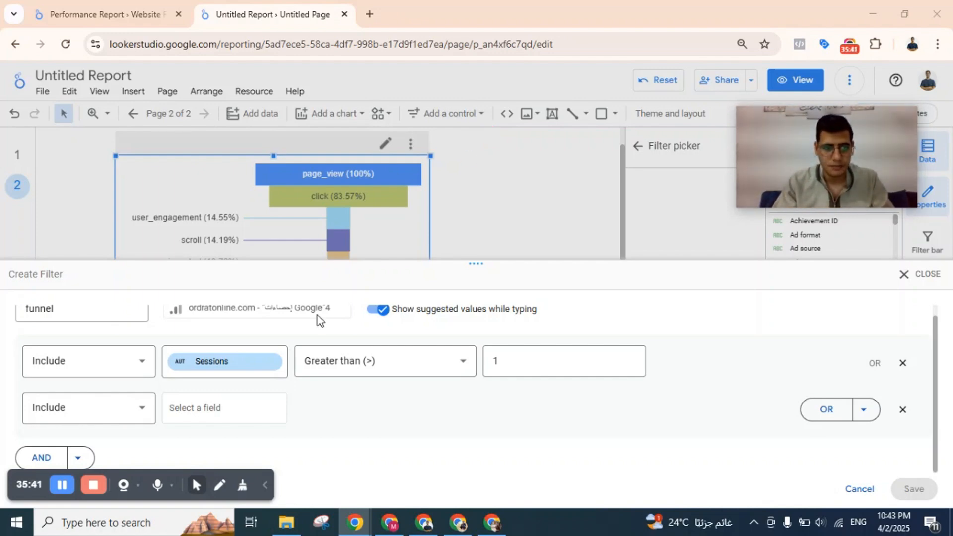
click(211, 361)
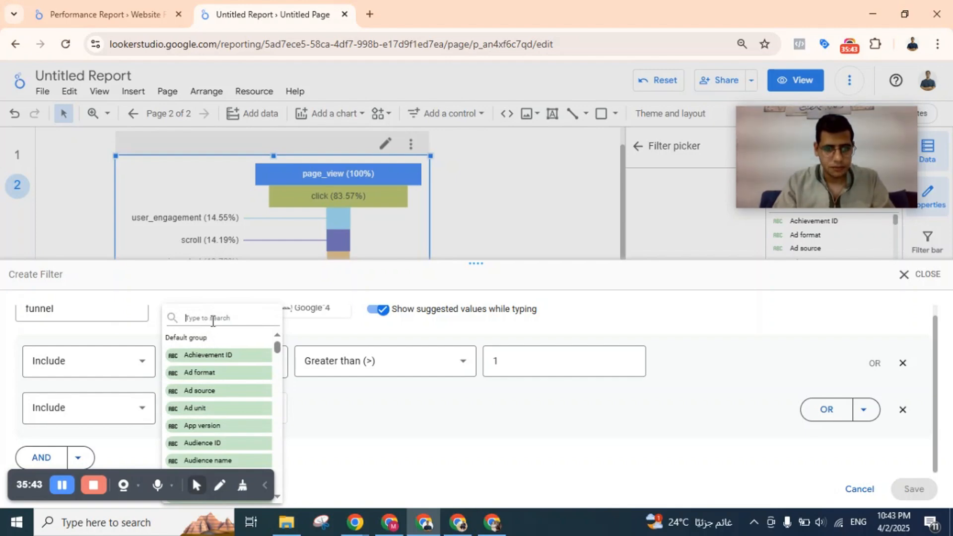
click(385, 403)
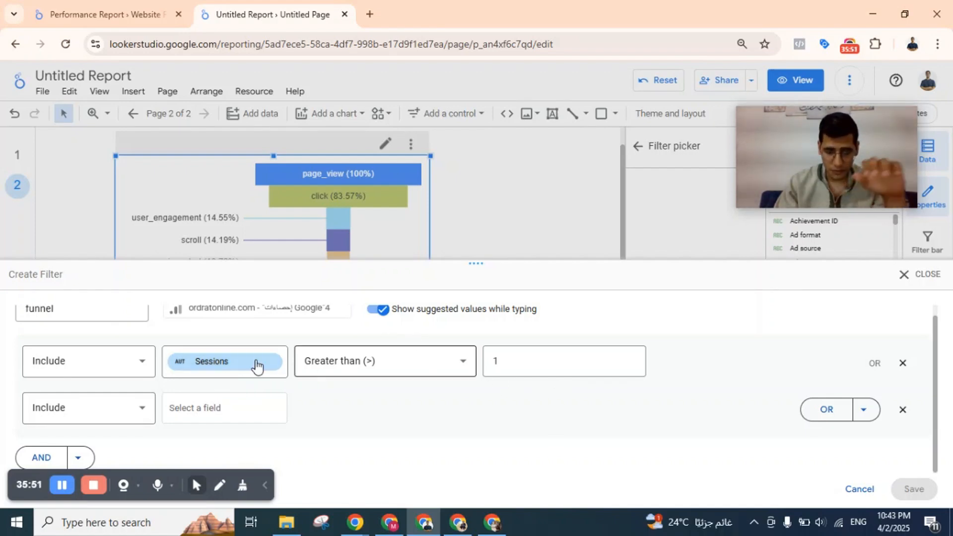
click(224, 370)
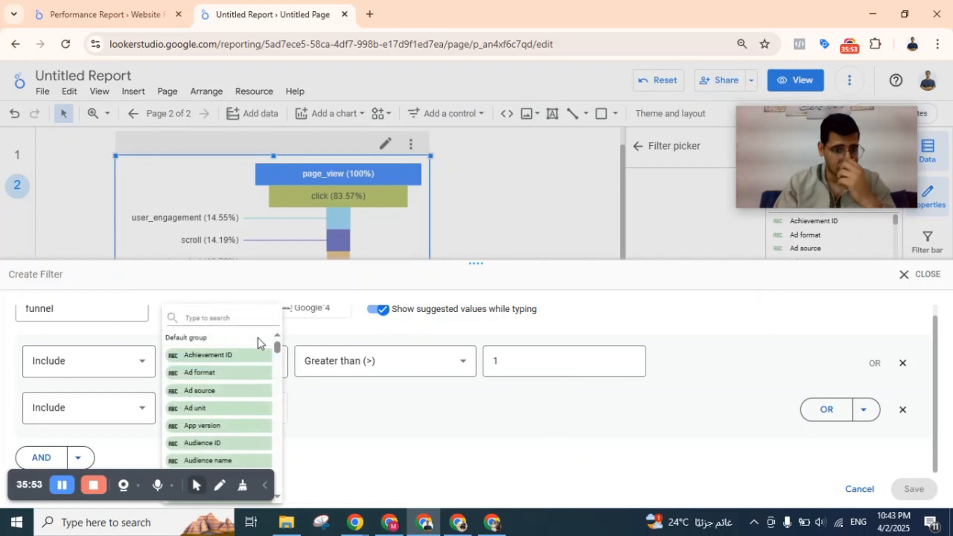
text(event)
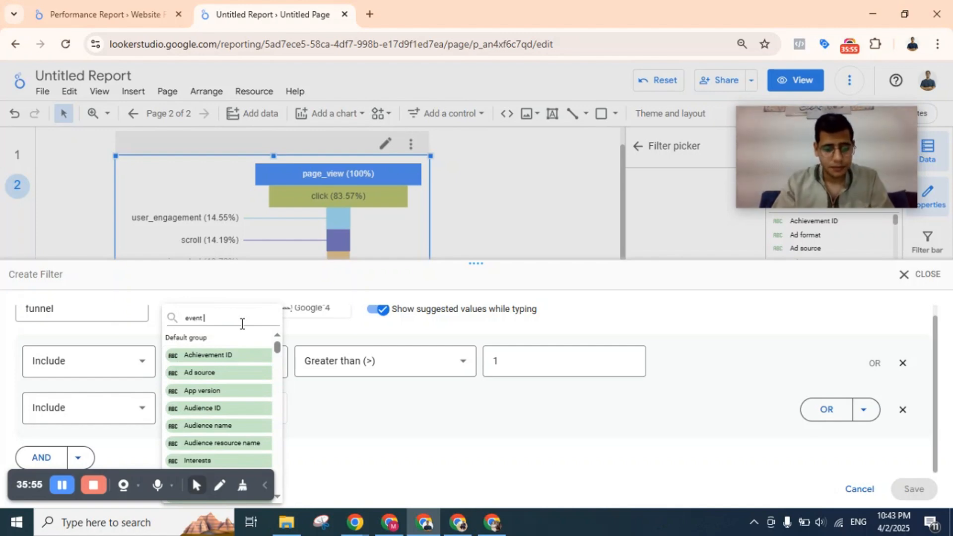
text( name)
click(209, 362)
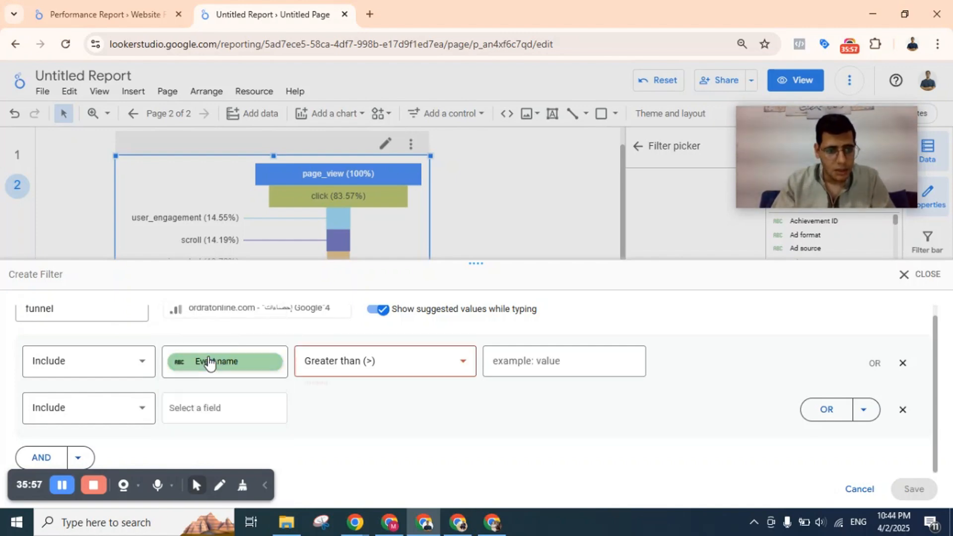
Set the Event name condition to Equal to (=) with the value session_start.
click(372, 365)
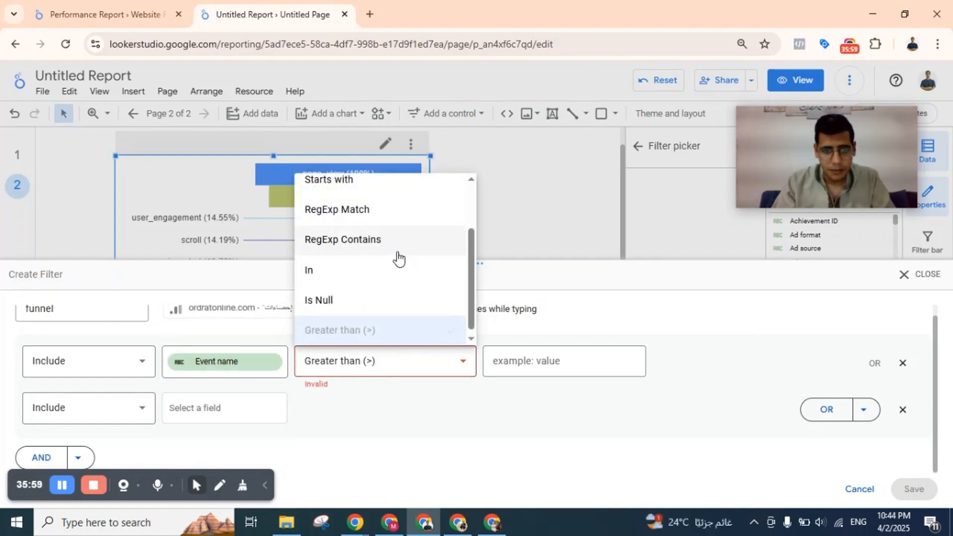
scroll(394, 256, up, 2)
click(393, 191)
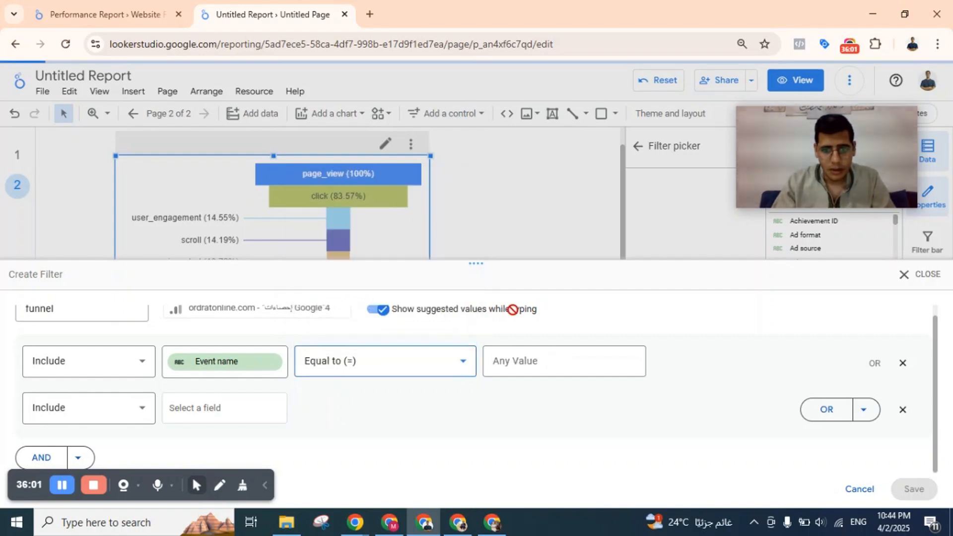
click(527, 356)
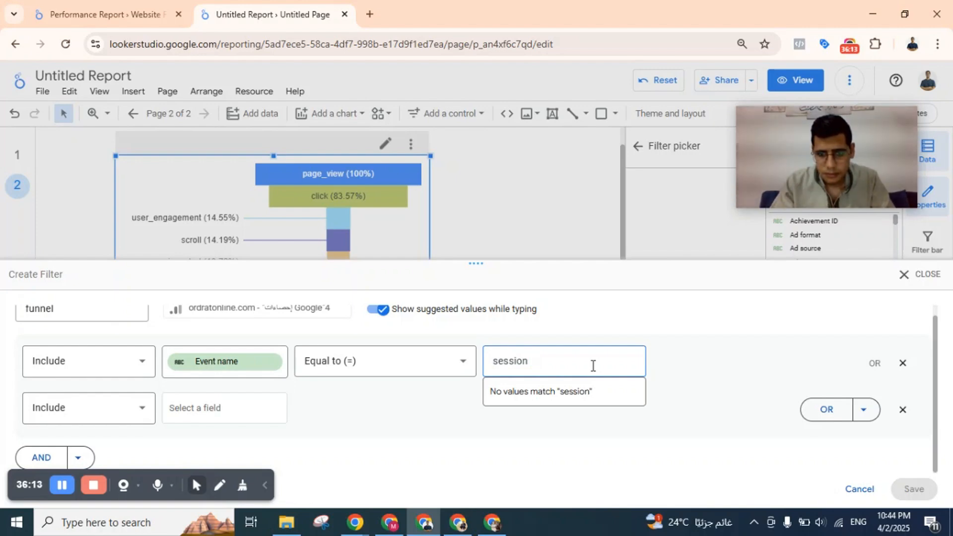
click(546, 400)
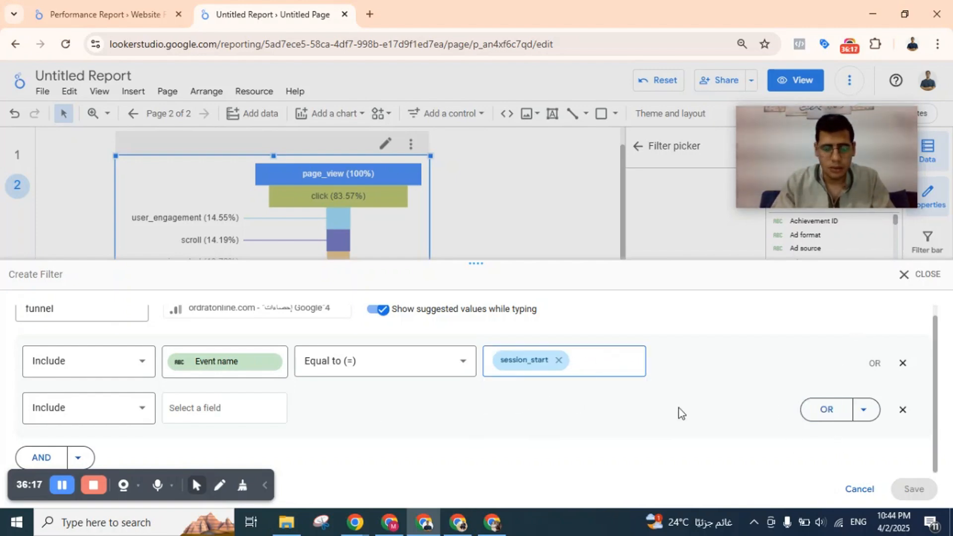
Search the field list of the filter's second Include row for event name.
click(232, 411)
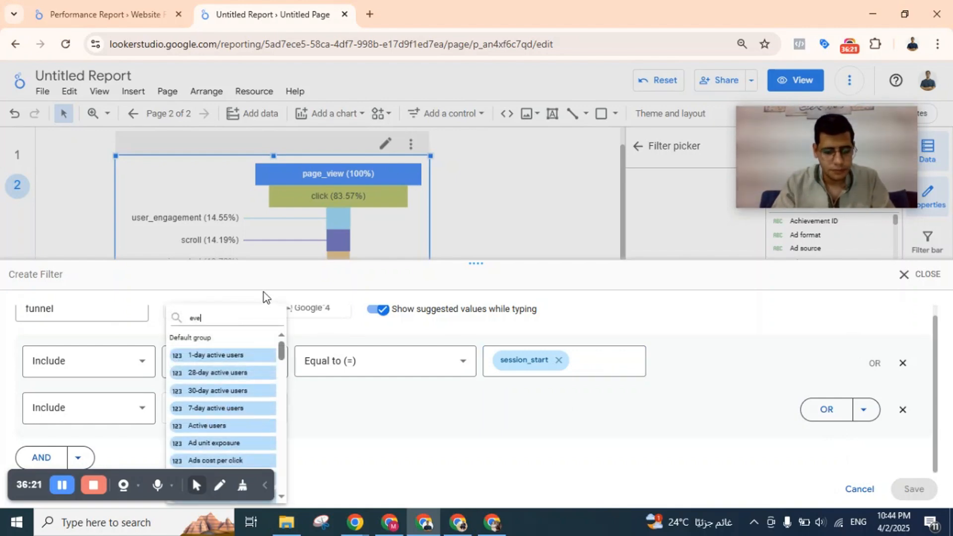
text(event name)
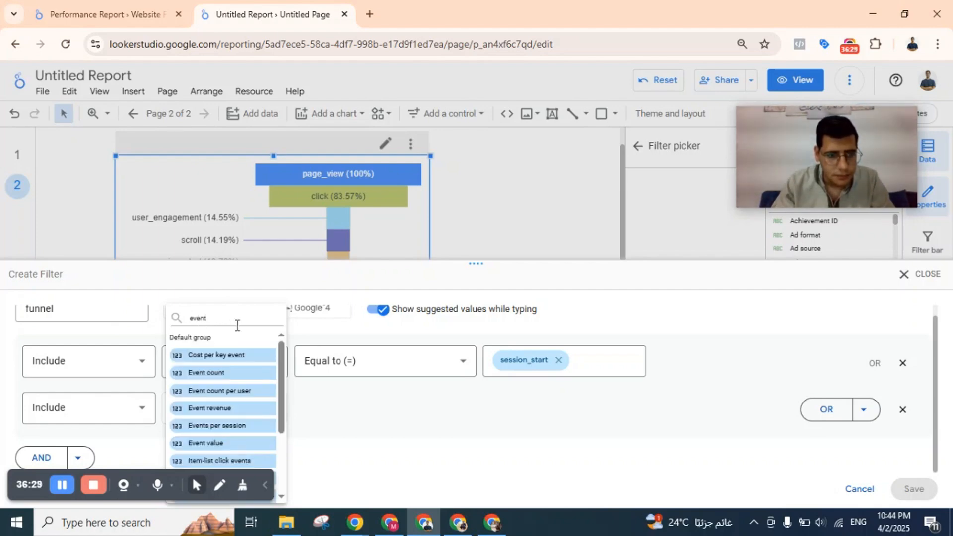
text(n)
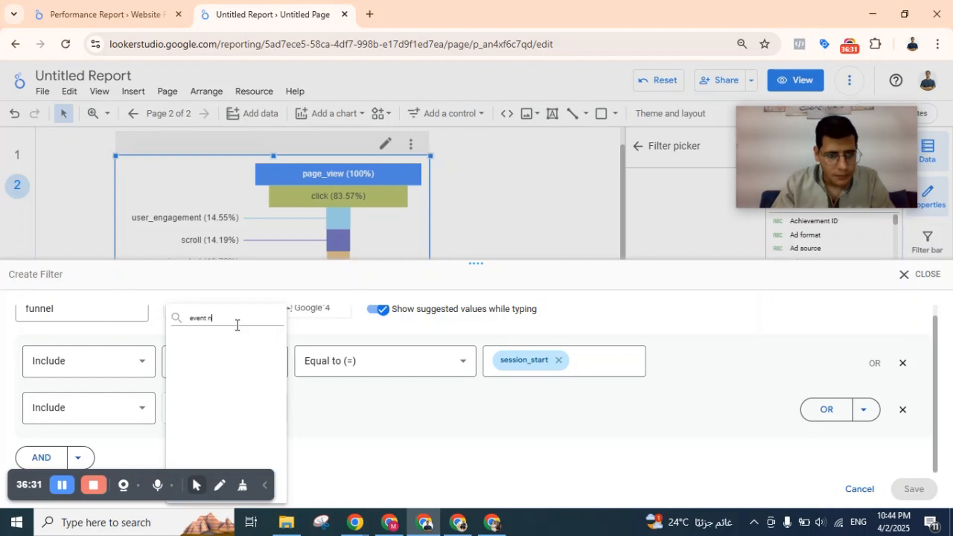
key(BackSpace)
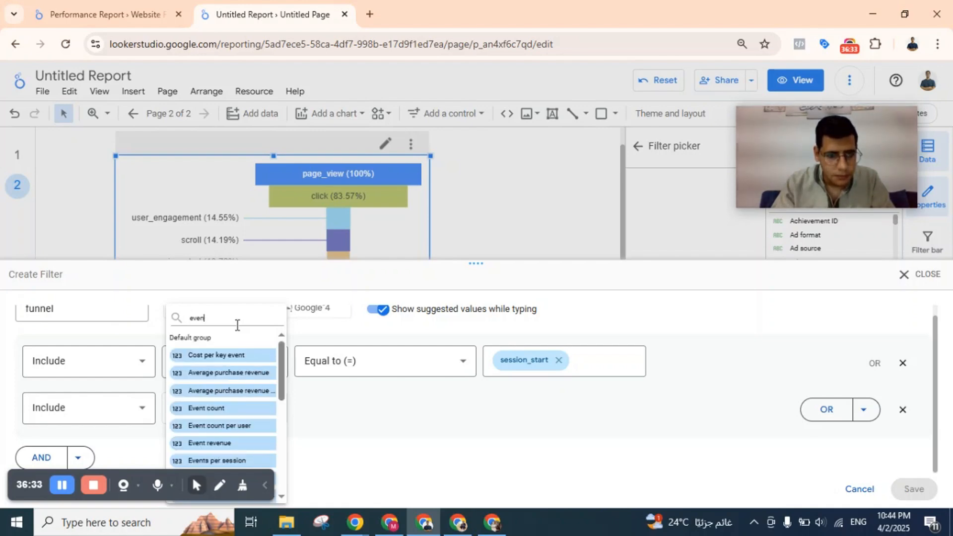
click(353, 404)
Search the second Include row's fields for event again and look through the whole list for Event name.
click(230, 409)
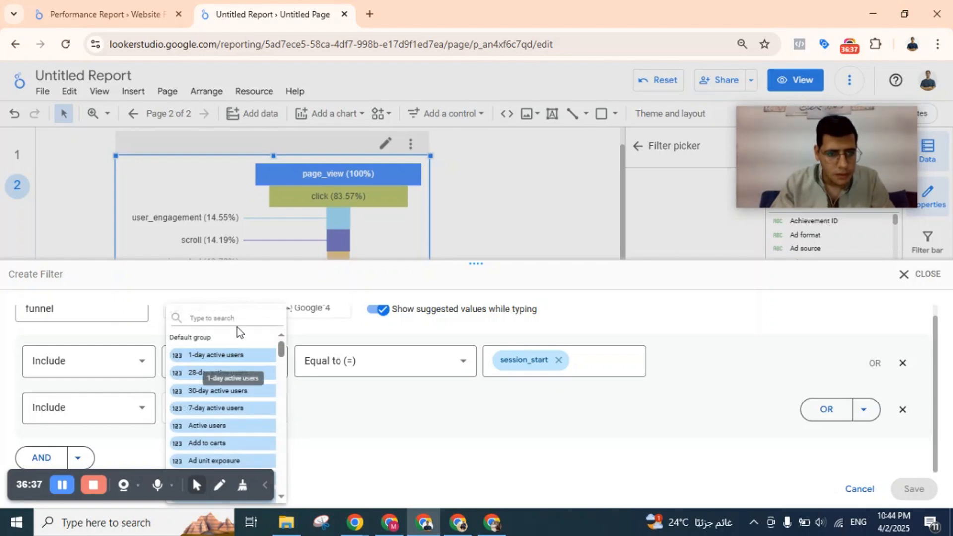
text(event)
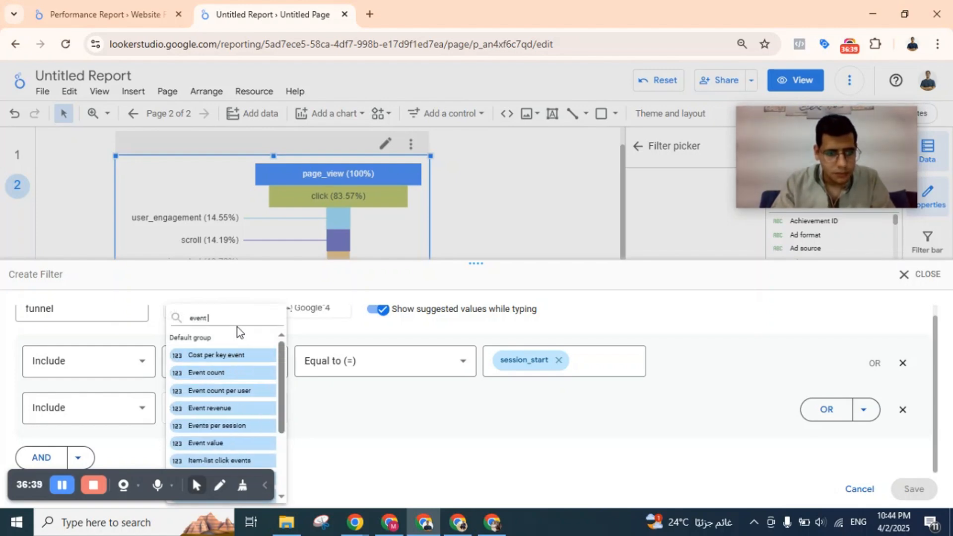
text( name)
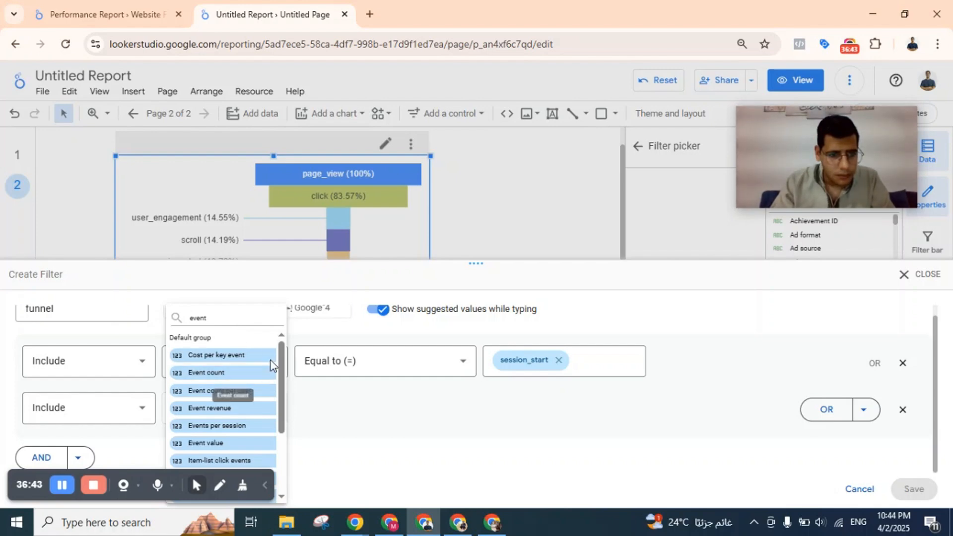
drag(281, 358, 283, 427)
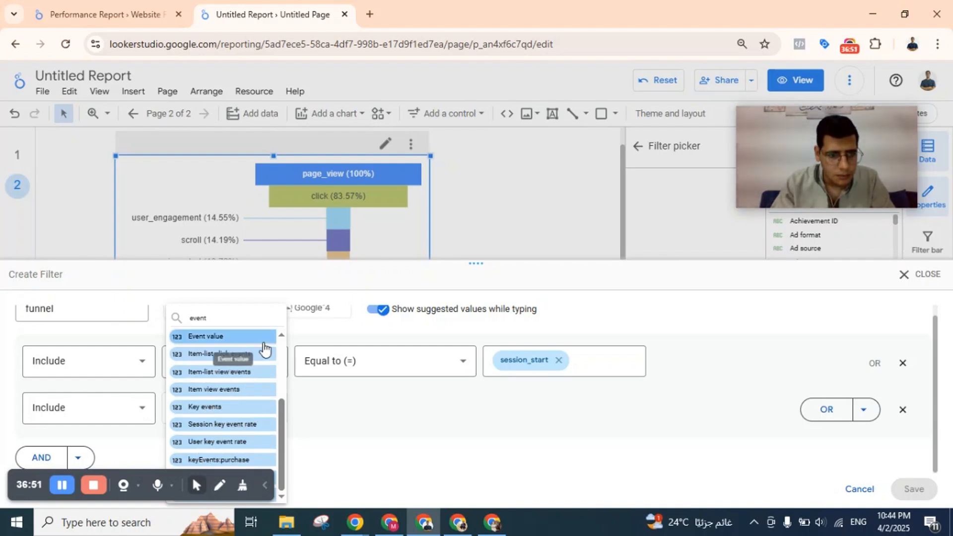
scroll(263, 349, up, 1)
scroll(264, 349, up, 3)
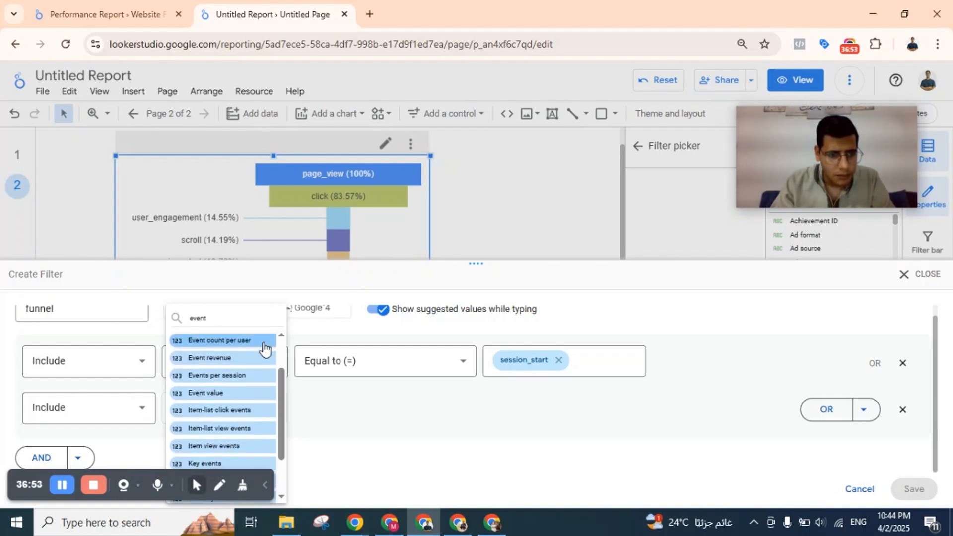
scroll(263, 342, up, 2)
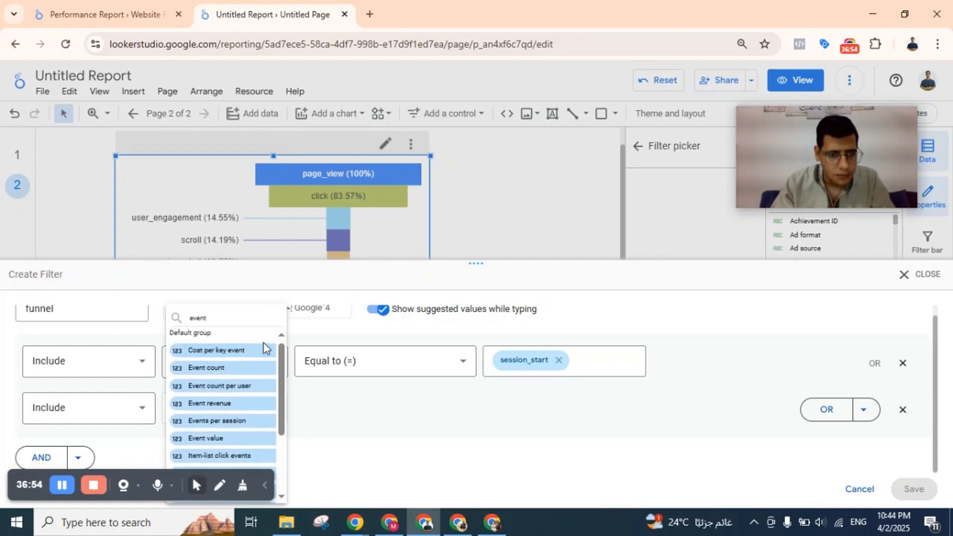
click(318, 394)
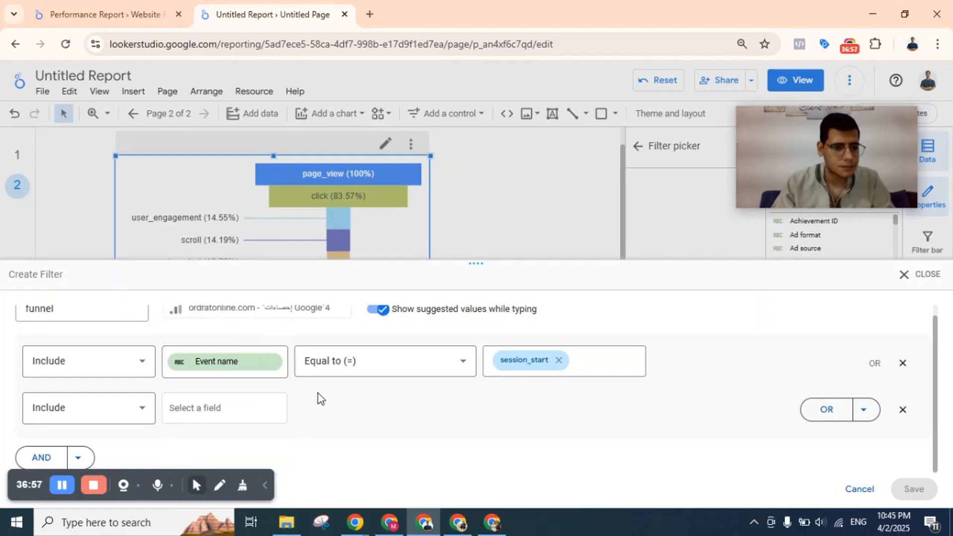
Switch to the reference Performance Report and examine which fields and values its Funnel filter conditions use.
click(236, 416)
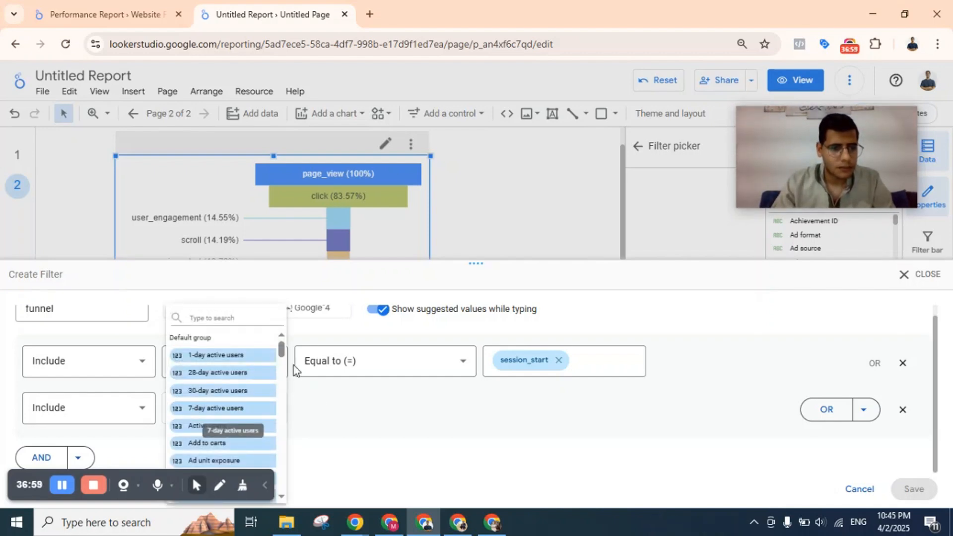
click(105, 14)
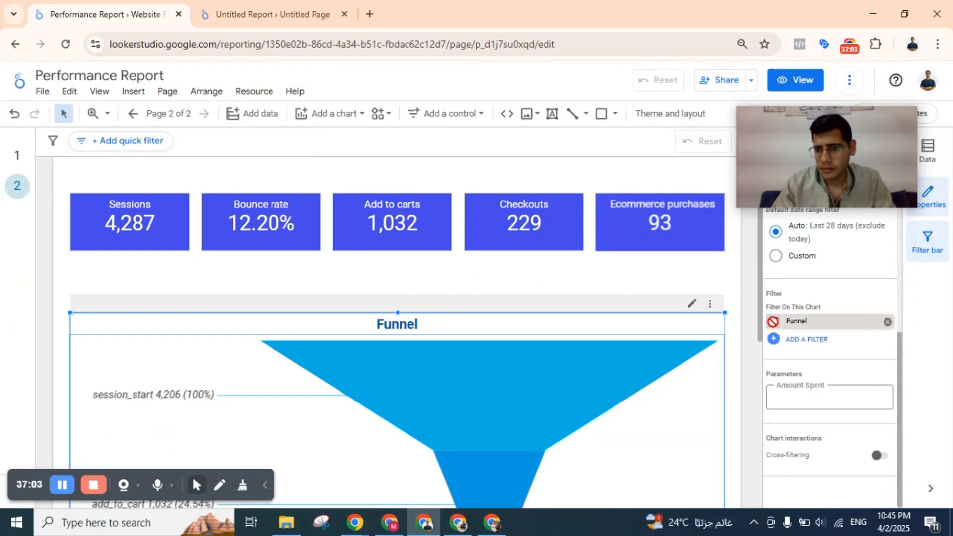
click(804, 321)
scroll(301, 389, down, 2)
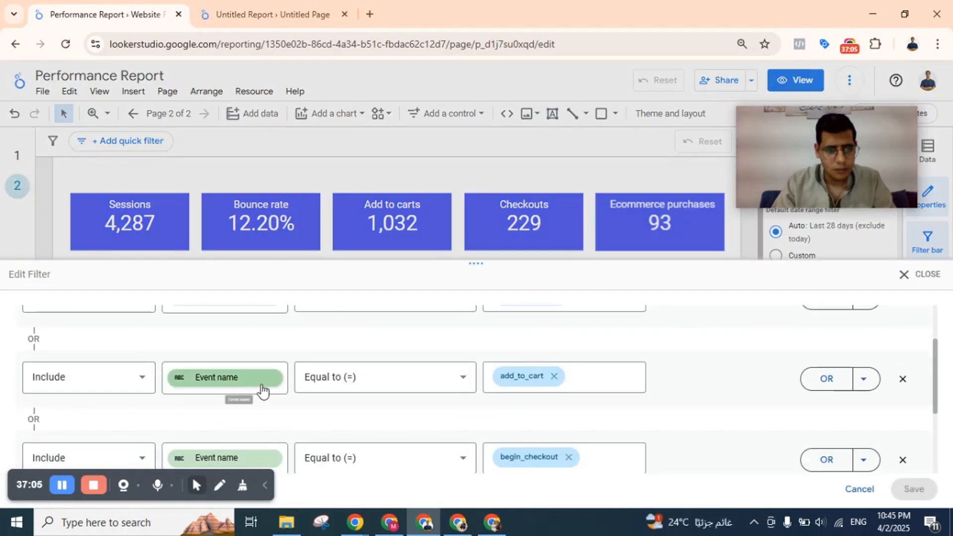
Return to the Untitled Report and search the second Include row's fields for event name, also capitalised as Event Name.
click(245, 2)
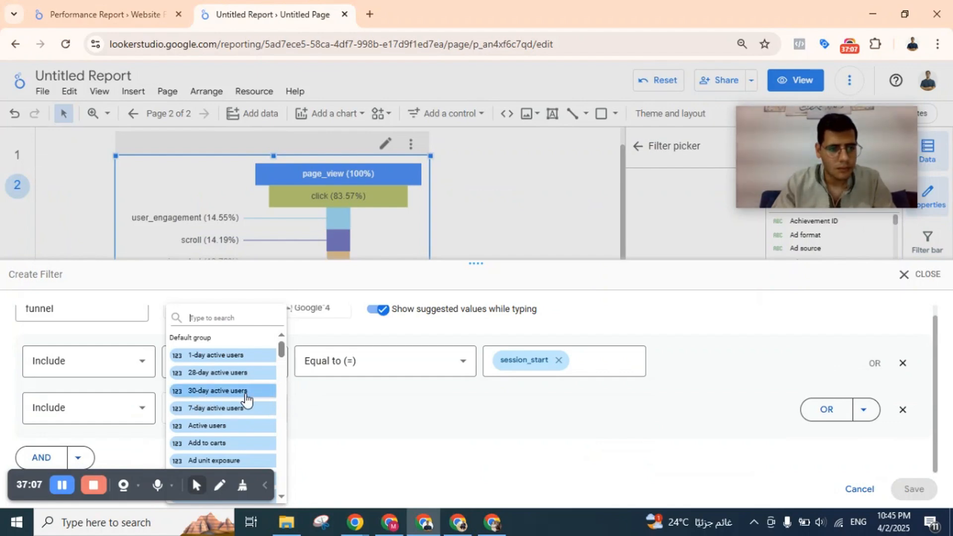
click(223, 323)
text(even)
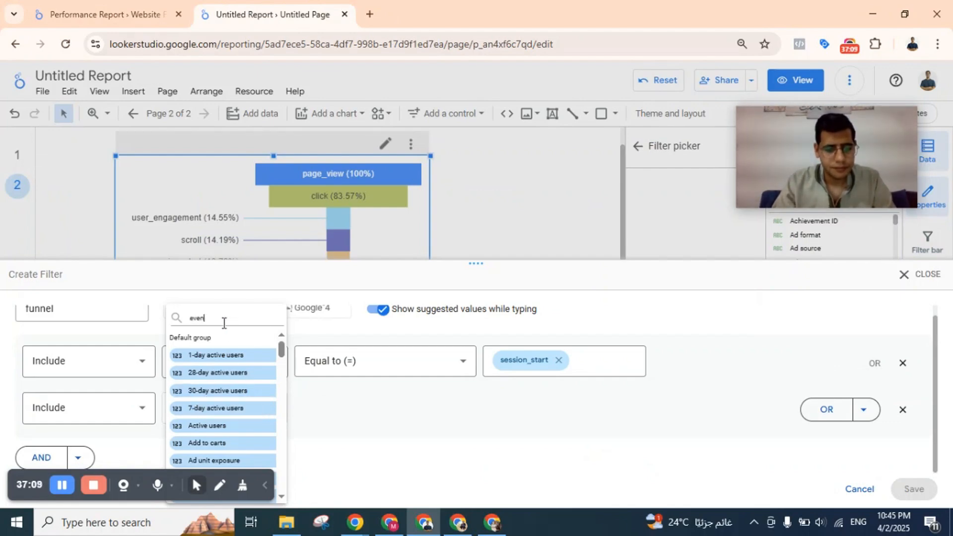
text(t name)
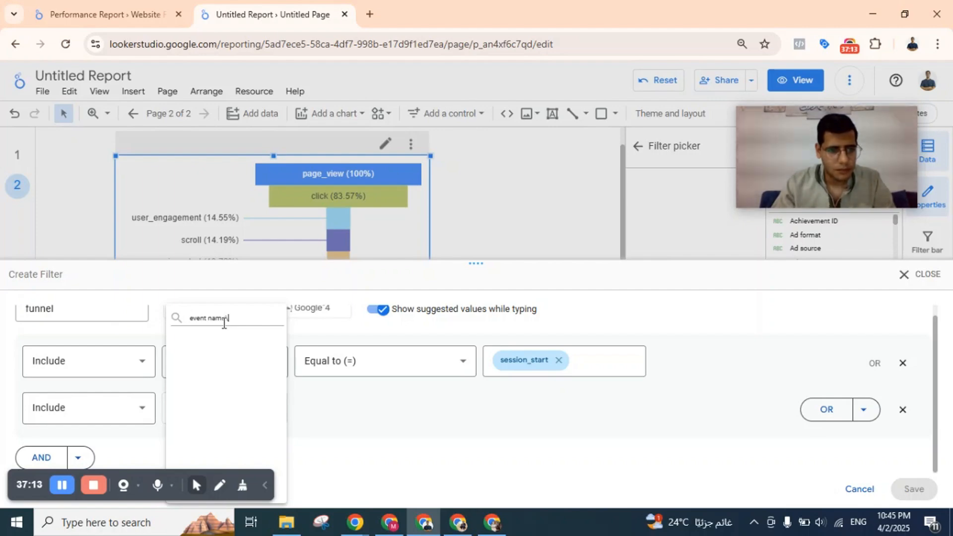
text(E)
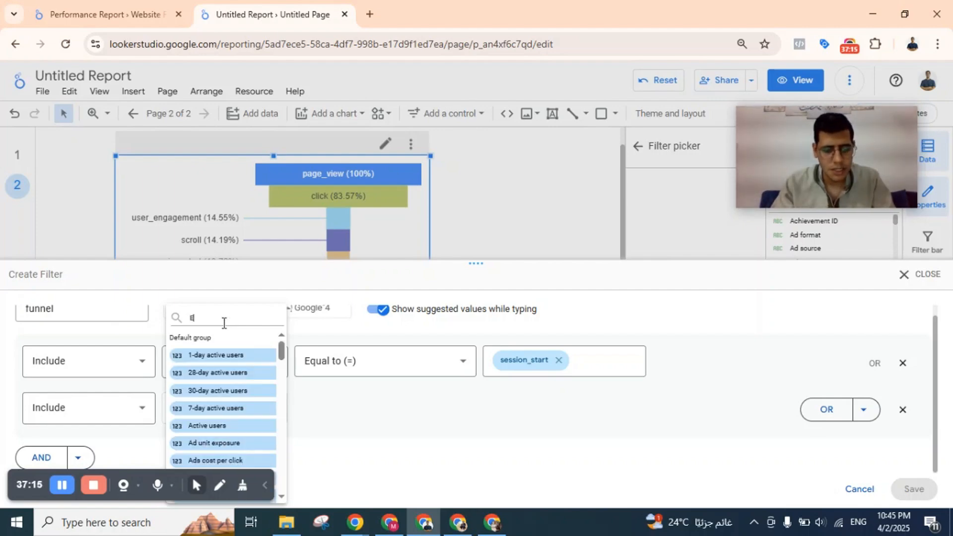
text(vent)
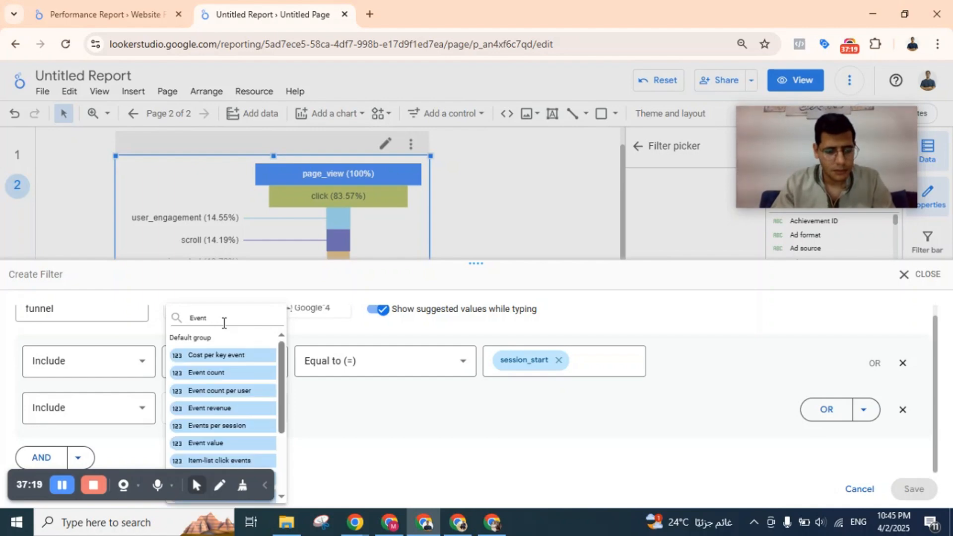
text(e)
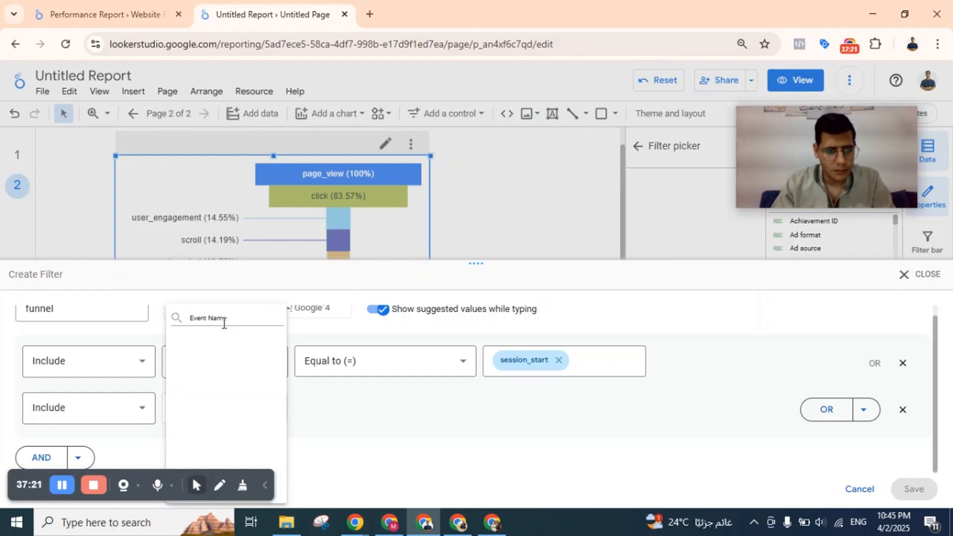
Search the second Include row's fields for Event again and look through the matching fields for Event name.
key(BackSpace)
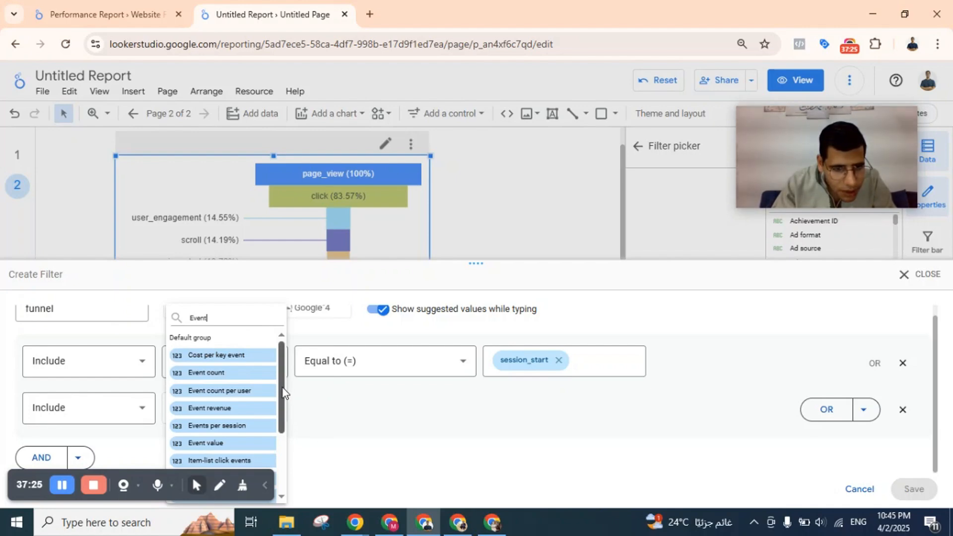
scroll(276, 459, down, 3)
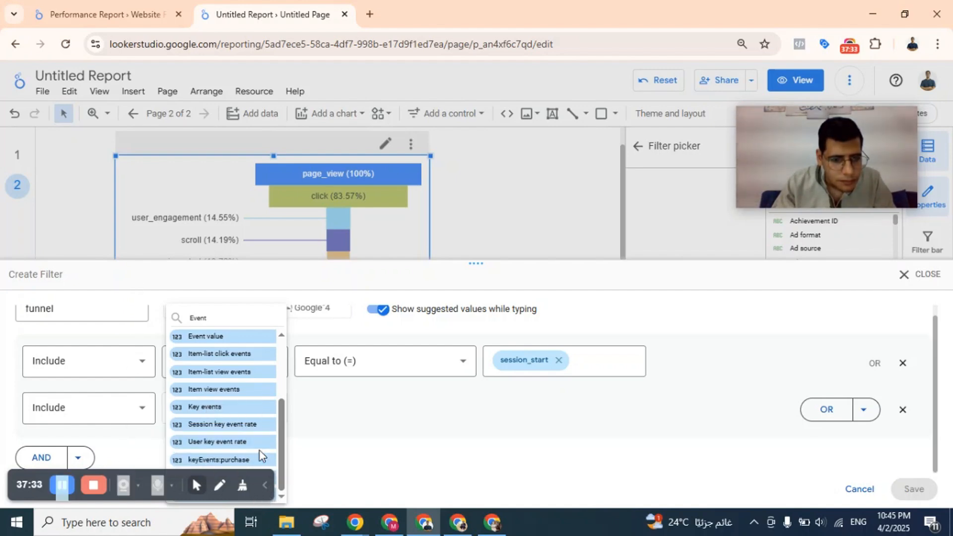
scroll(257, 452, up, 1)
scroll(248, 444, down, 1)
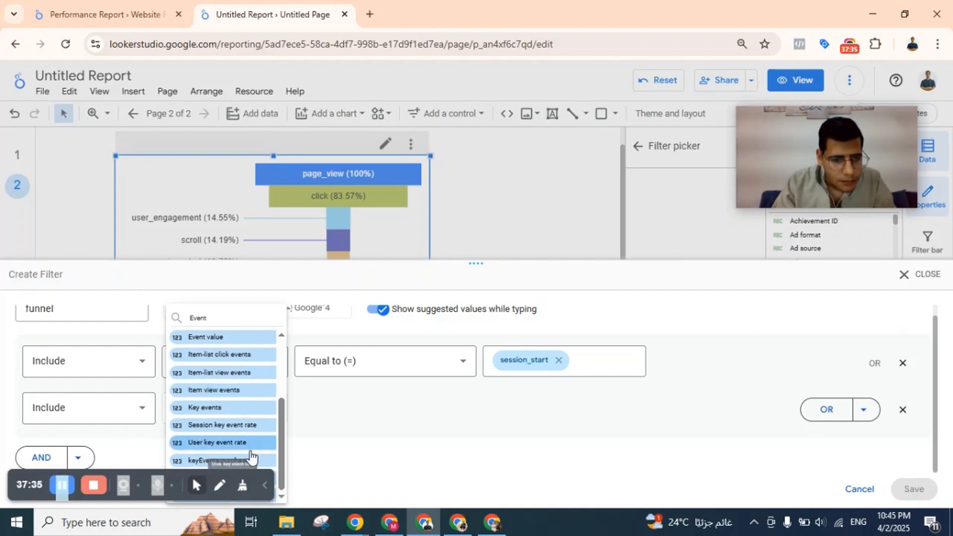
click(352, 404)
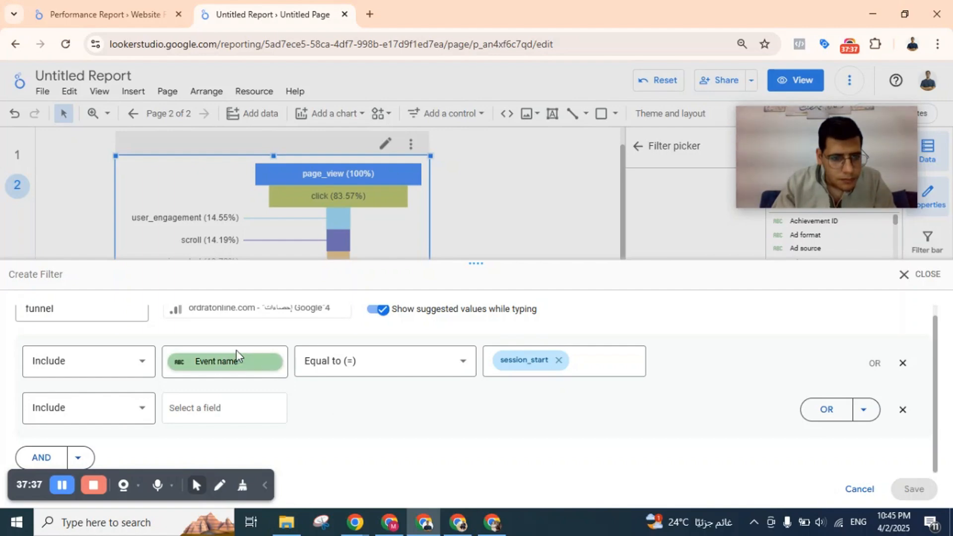
click(247, 410)
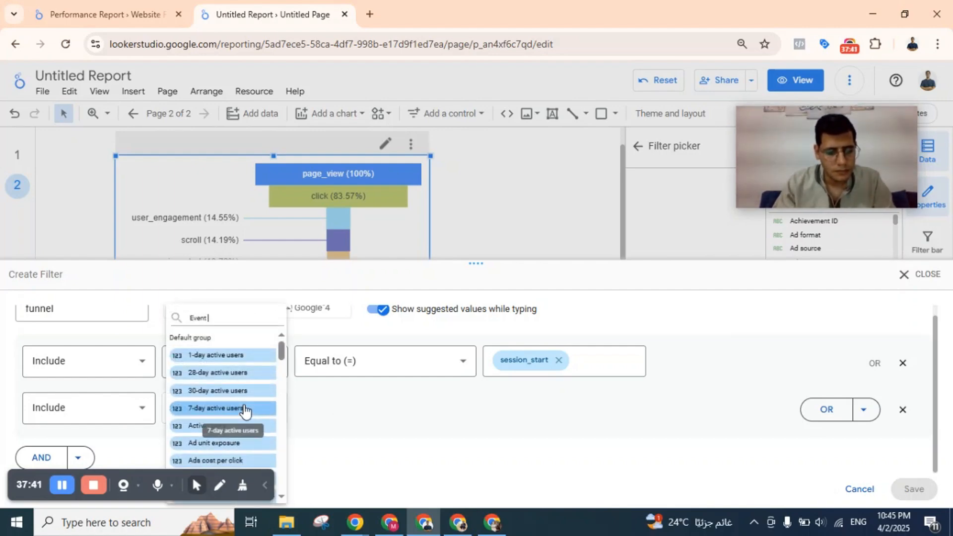
text(Event nam)
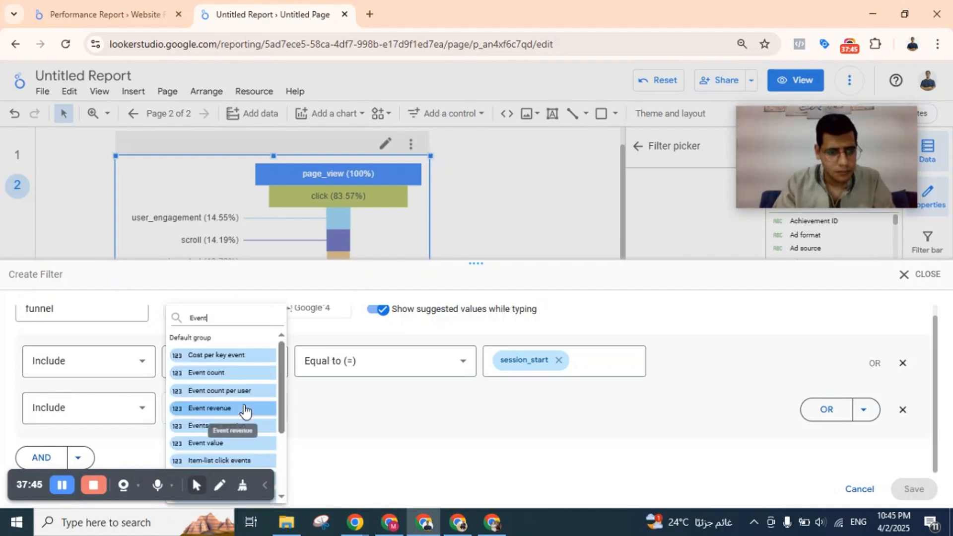
scroll(246, 407, down, 5)
click(380, 407)
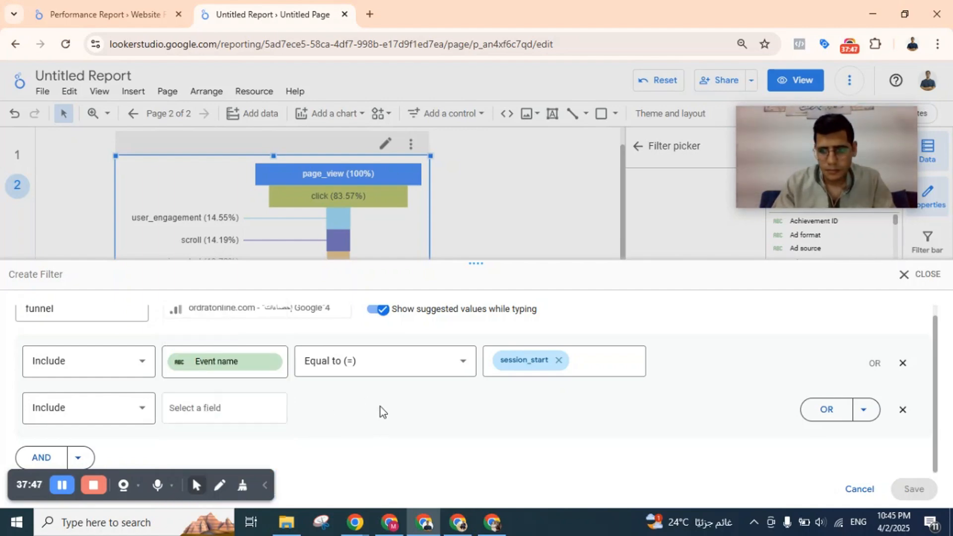
Replace the empty second Include row with a new OR condition: Event name Equal to (=) add_to_cart.
click(904, 411)
click(869, 375)
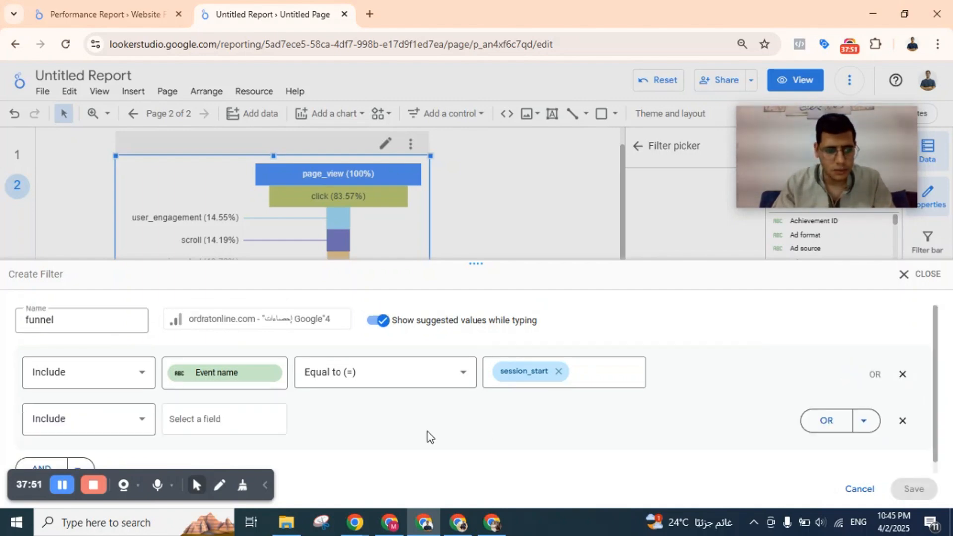
click(223, 418)
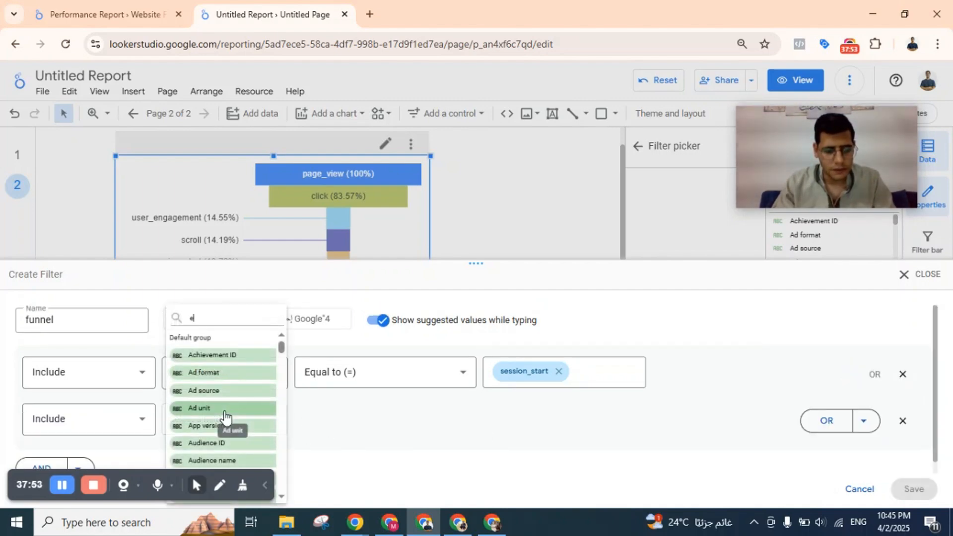
text(event)
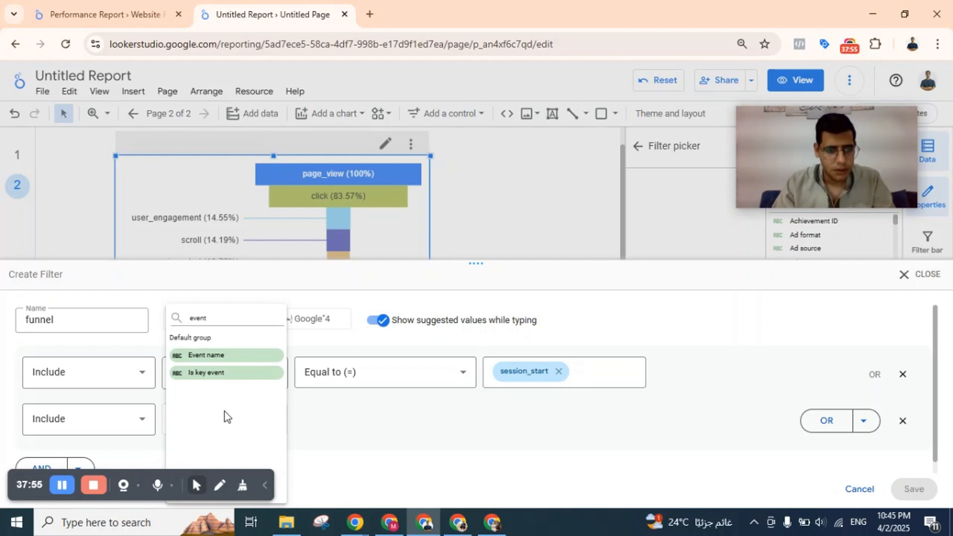
click(213, 355)
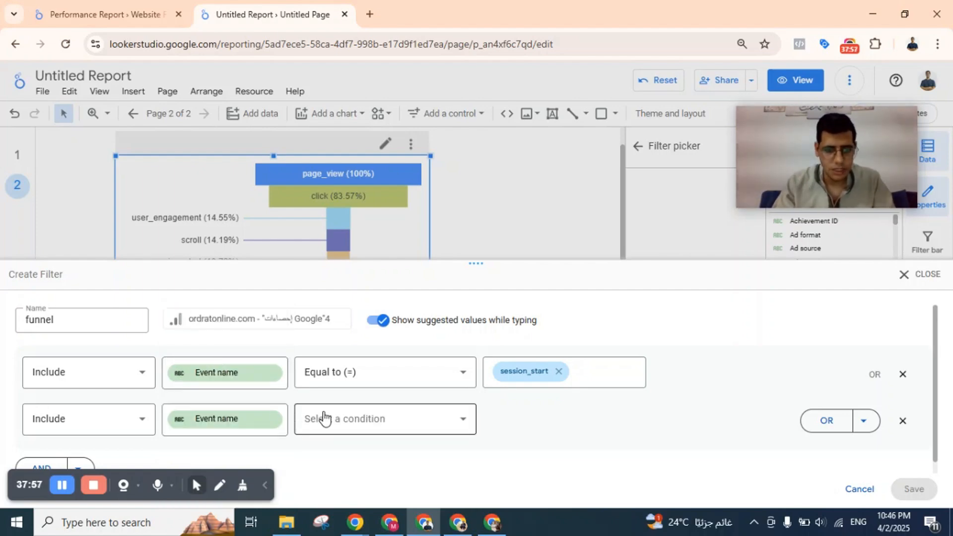
click(346, 419)
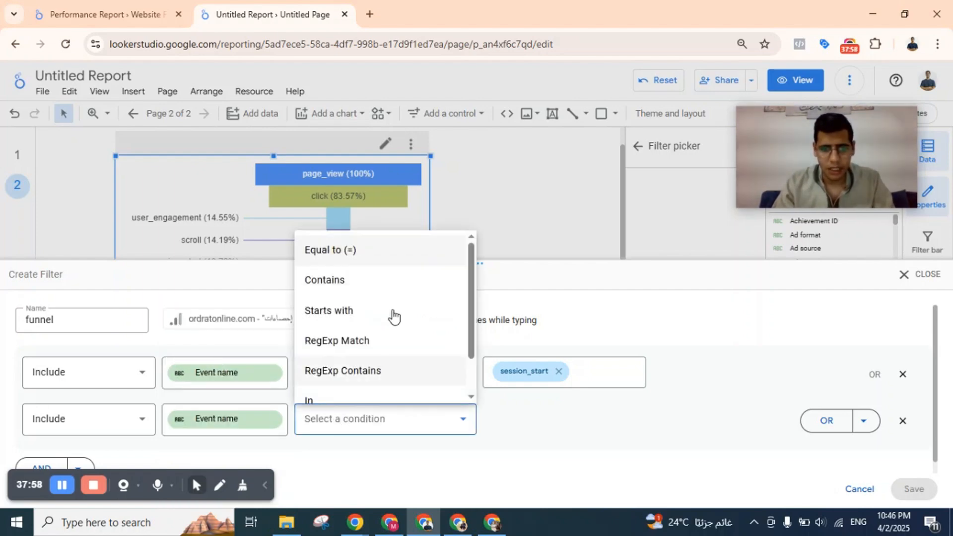
click(363, 259)
click(561, 419)
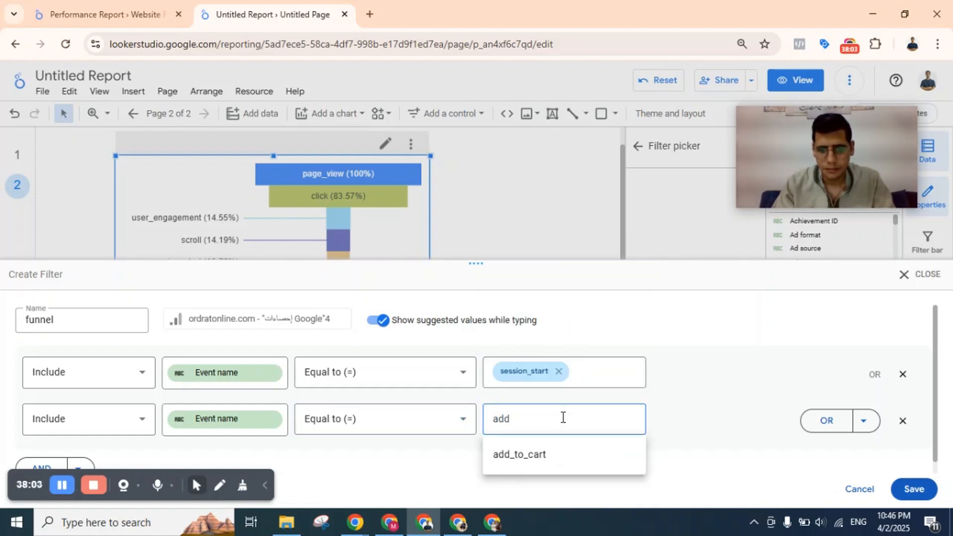
click(532, 454)
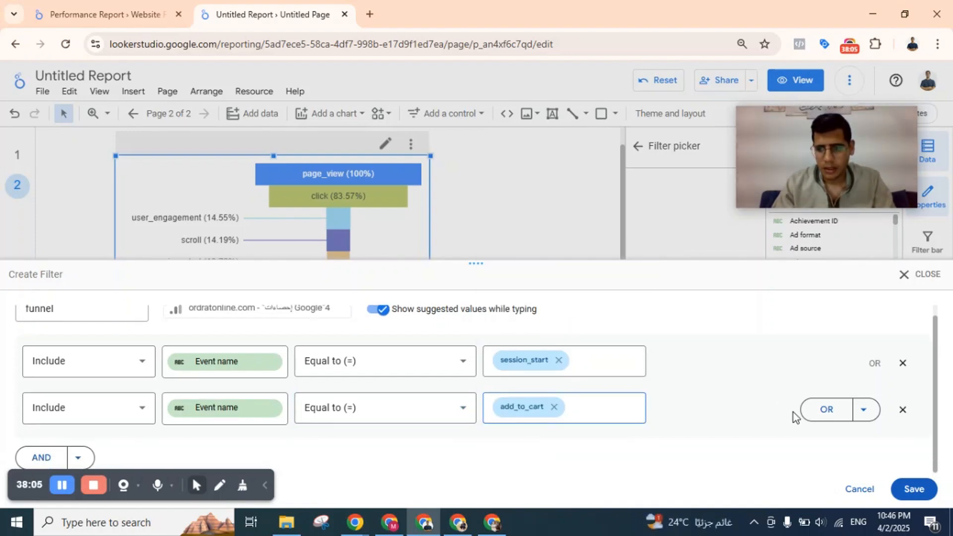
Add a third OR condition to the funnel filter: Include Event name Equal to (=) begin_checkout.
click(824, 409)
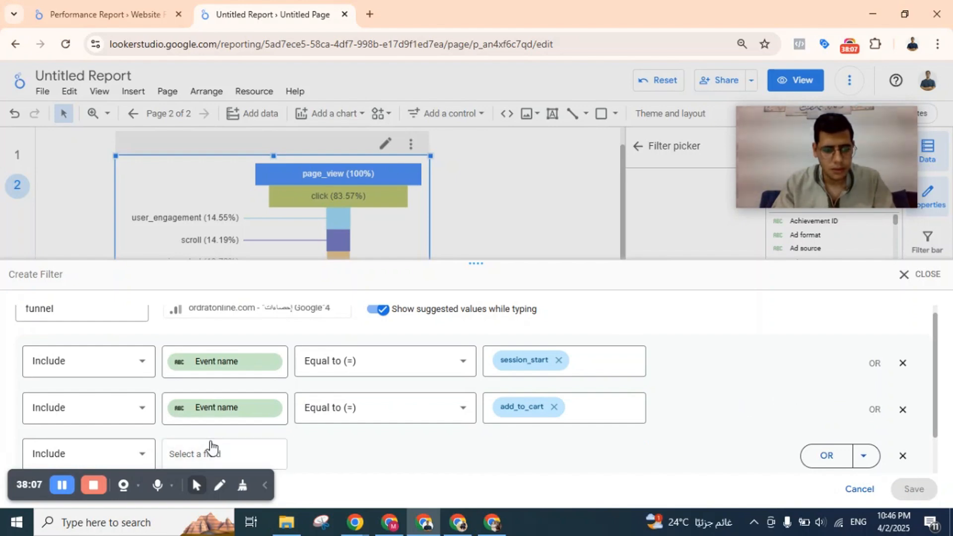
click(210, 447)
text(event name)
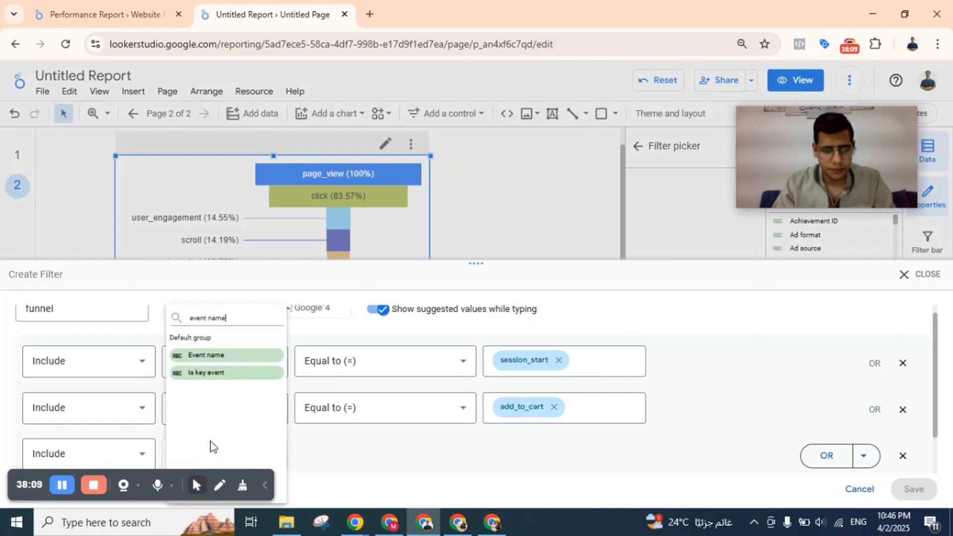
click(220, 356)
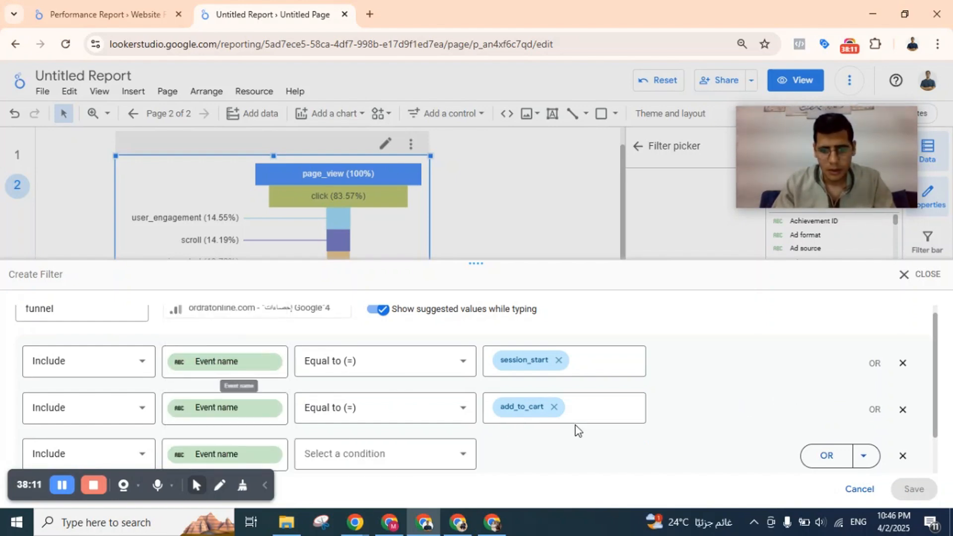
click(415, 455)
click(355, 288)
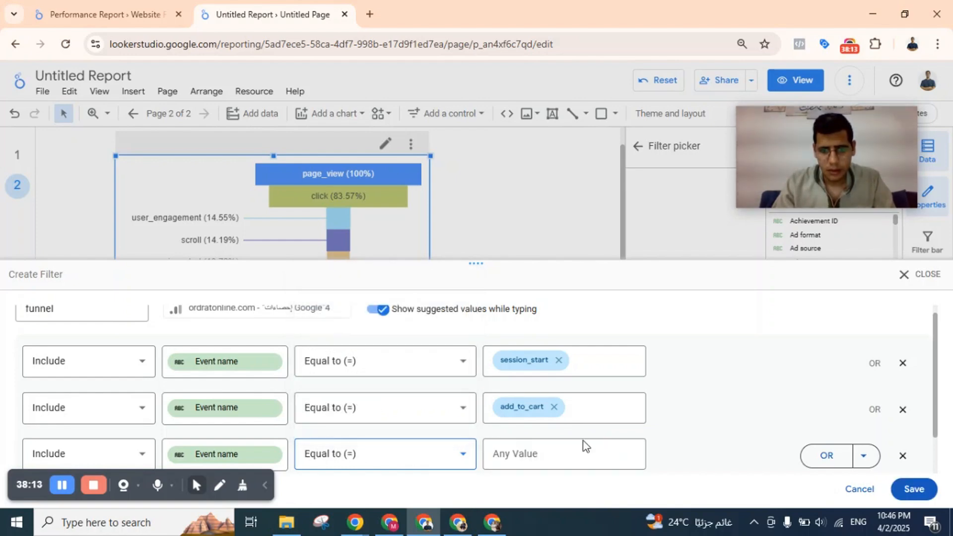
click(562, 457)
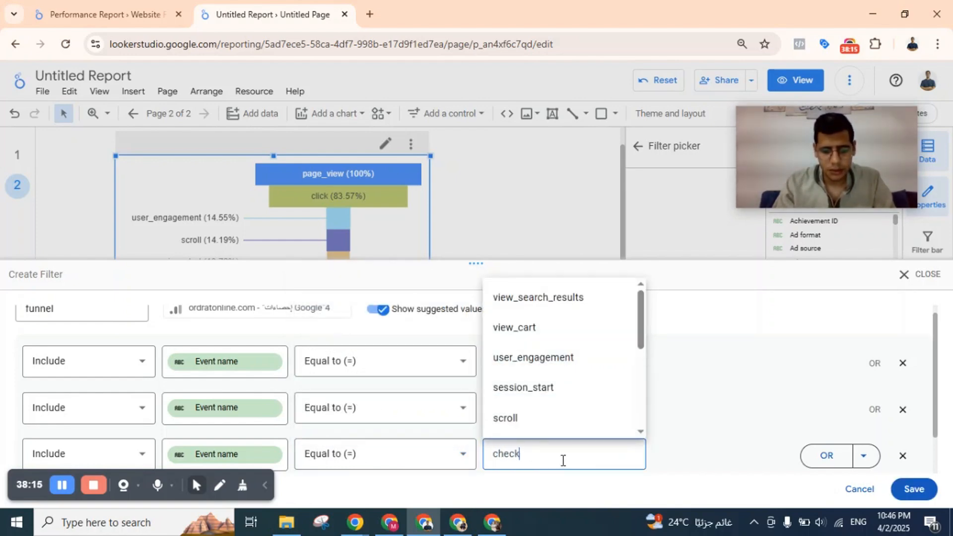
click(561, 418)
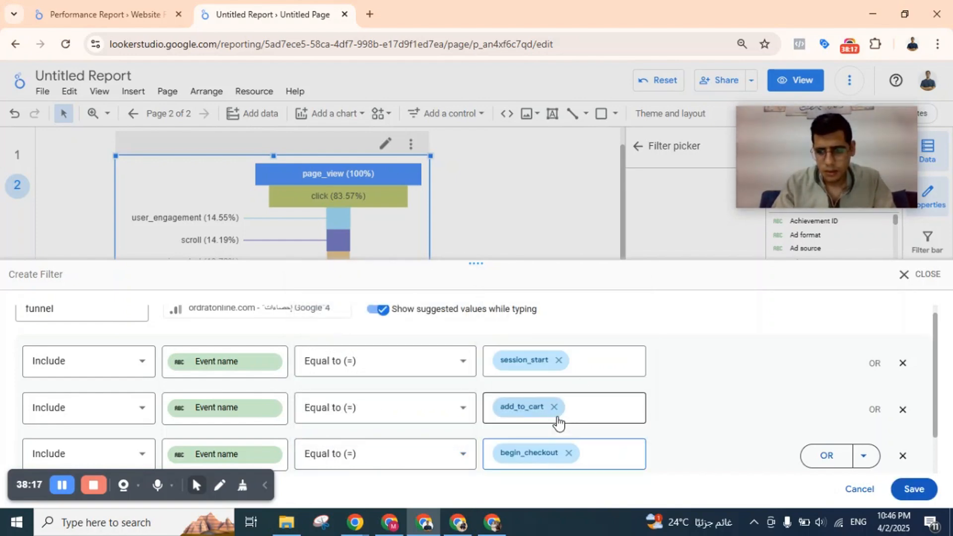
Add a fourth OR condition, Include Event name Equal to (=) purchase, and save the funnel filter.
click(826, 455)
scroll(400, 434, down, 1)
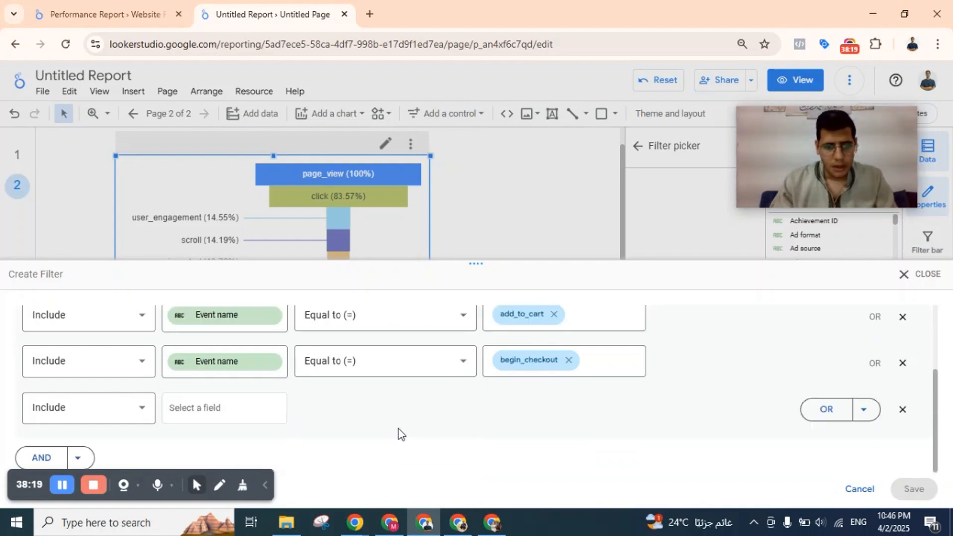
click(223, 412)
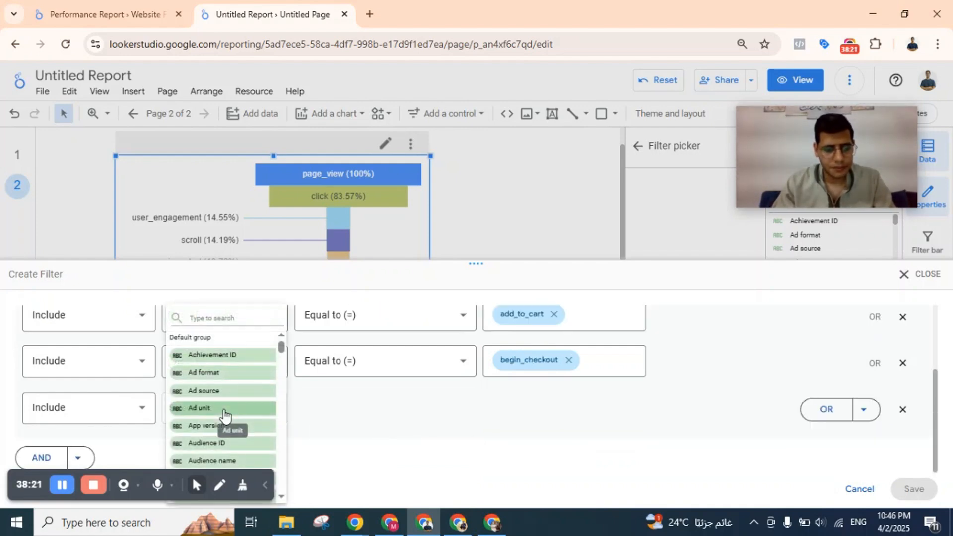
text(event name)
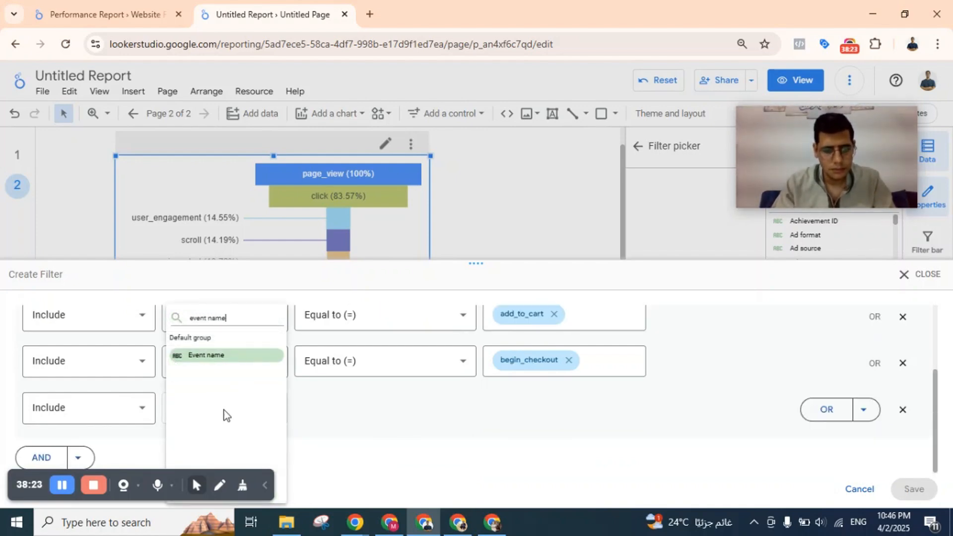
click(208, 356)
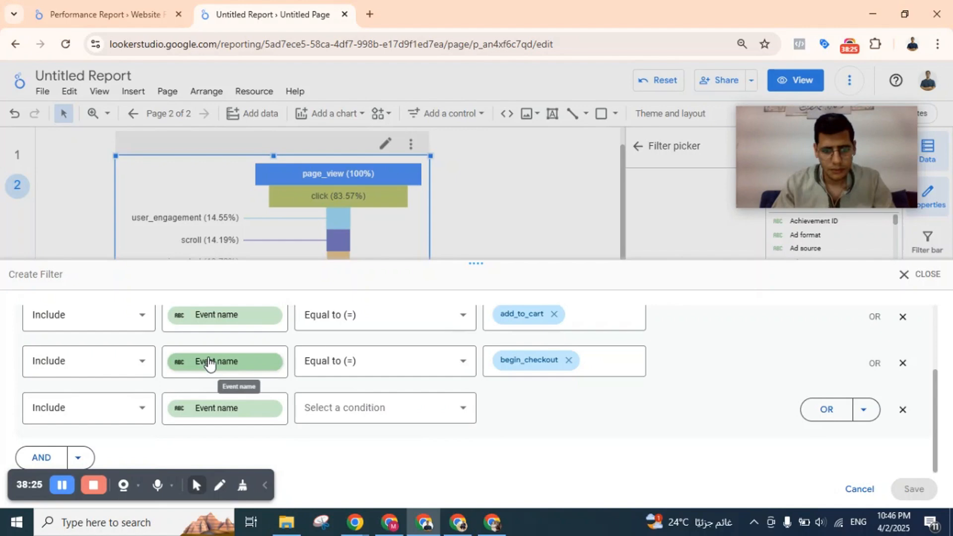
click(400, 413)
click(372, 241)
click(539, 404)
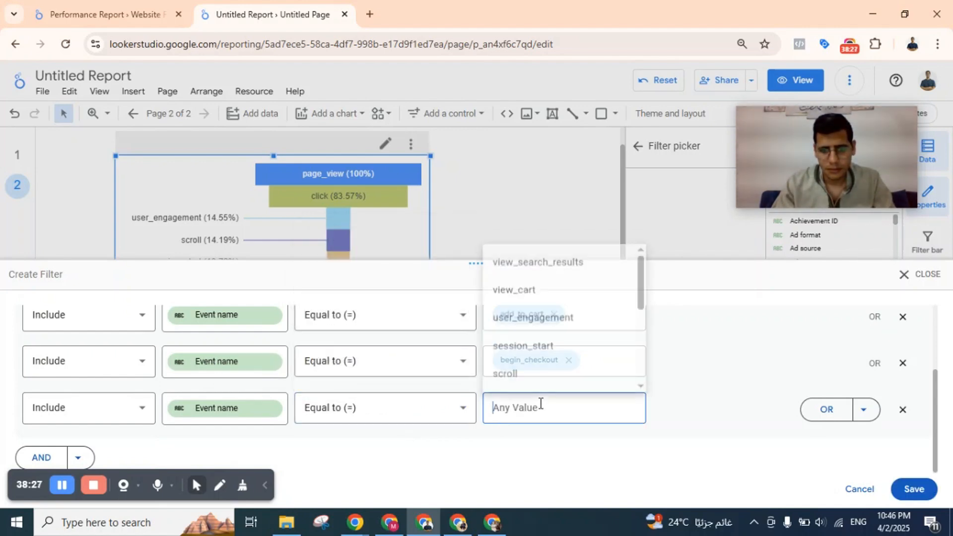
text(purchas)
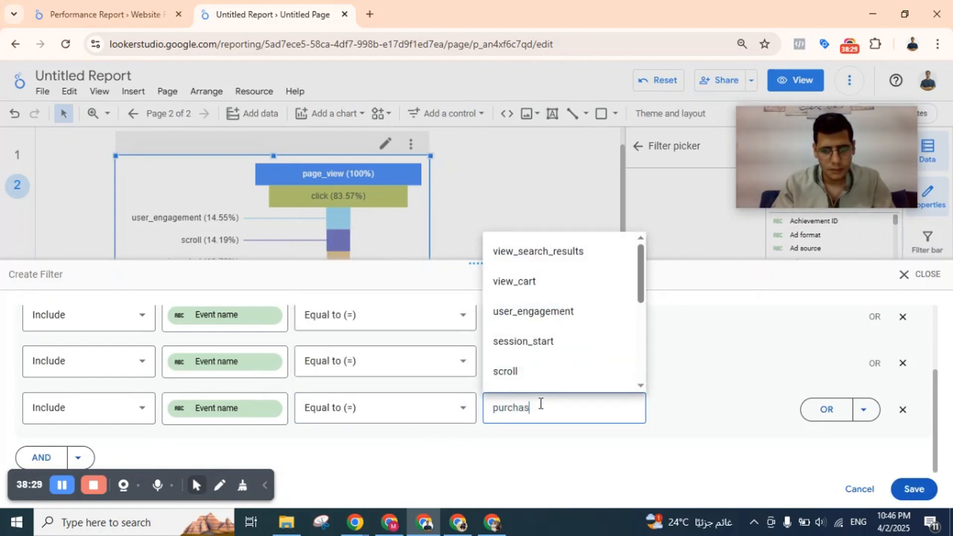
text(e)
click(528, 449)
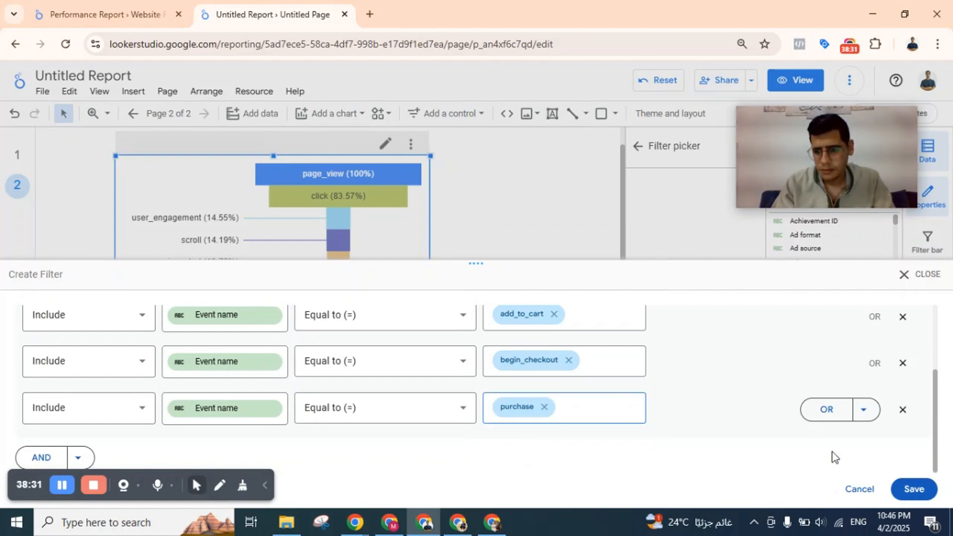
click(914, 488)
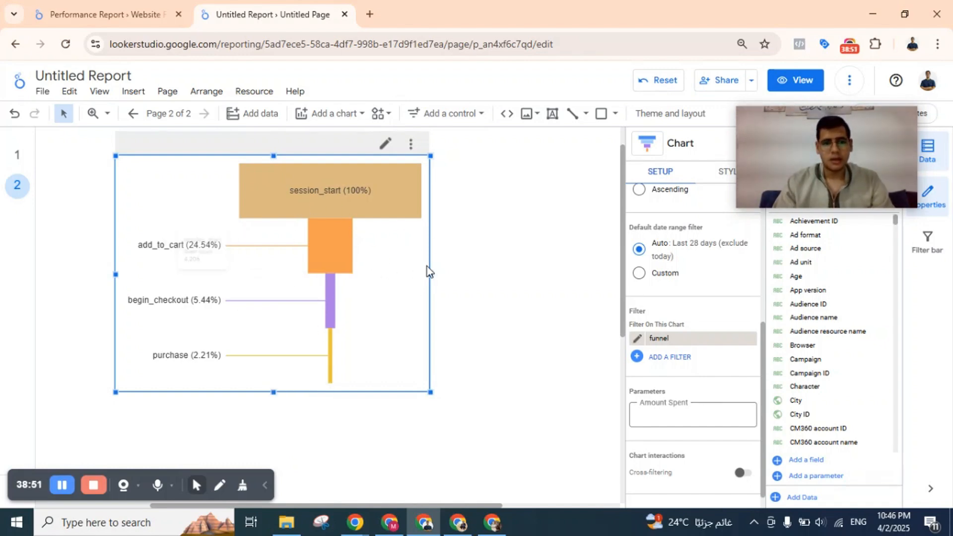
Compare the filtered funnel's stages with the reference Performance Report's Funnel chart, closing its filter editor, and return to the Untitled Report.
scroll(330, 280, up, 1)
scroll(330, 280, down, 2)
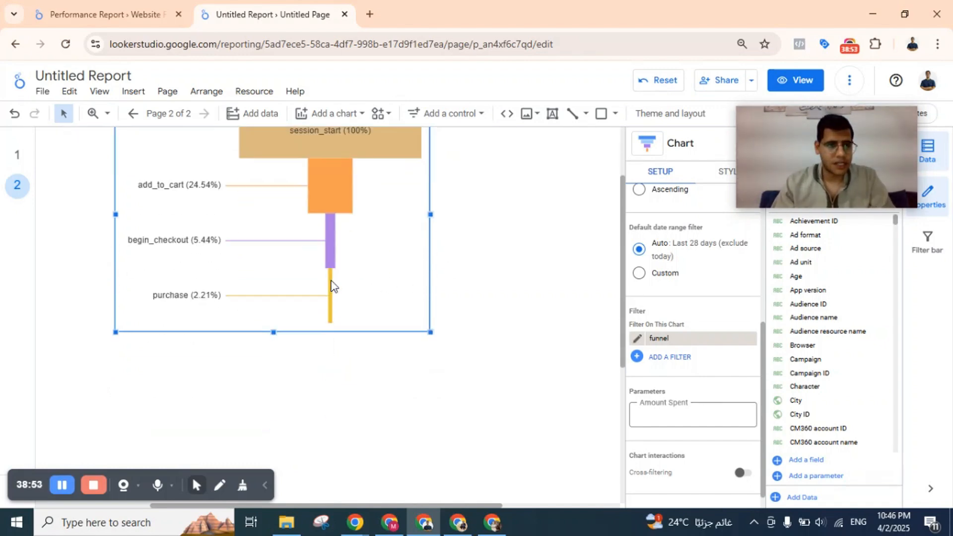
click(114, 14)
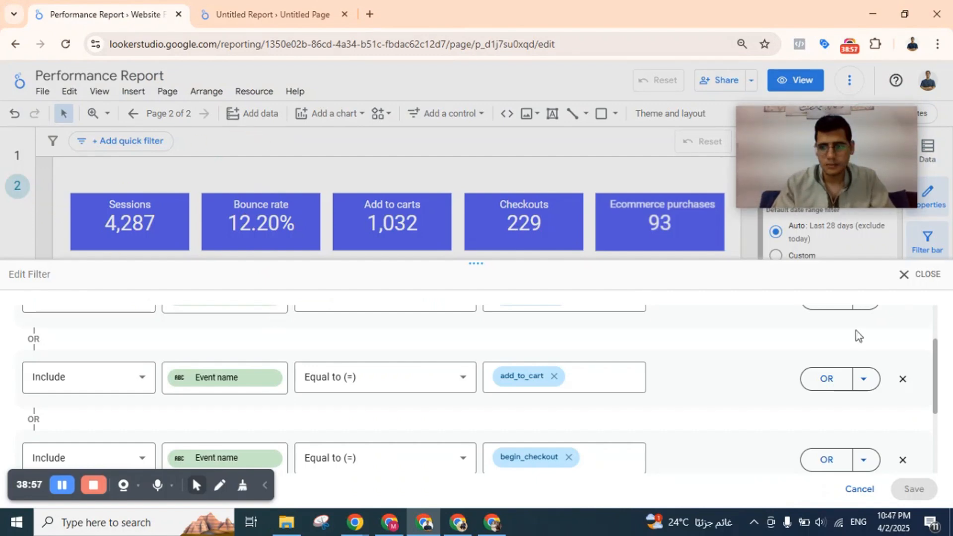
click(916, 274)
scroll(360, 270, down, 5)
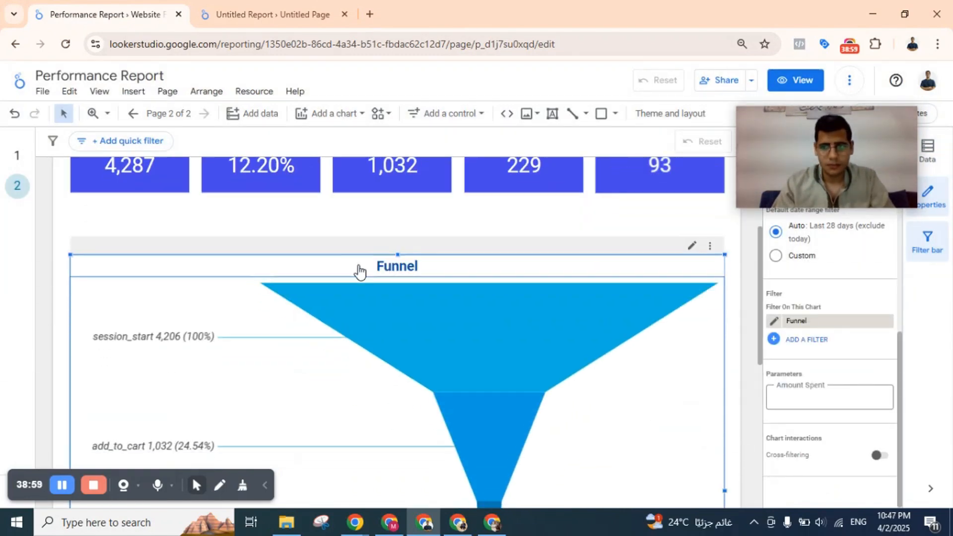
scroll(358, 266, up, 3)
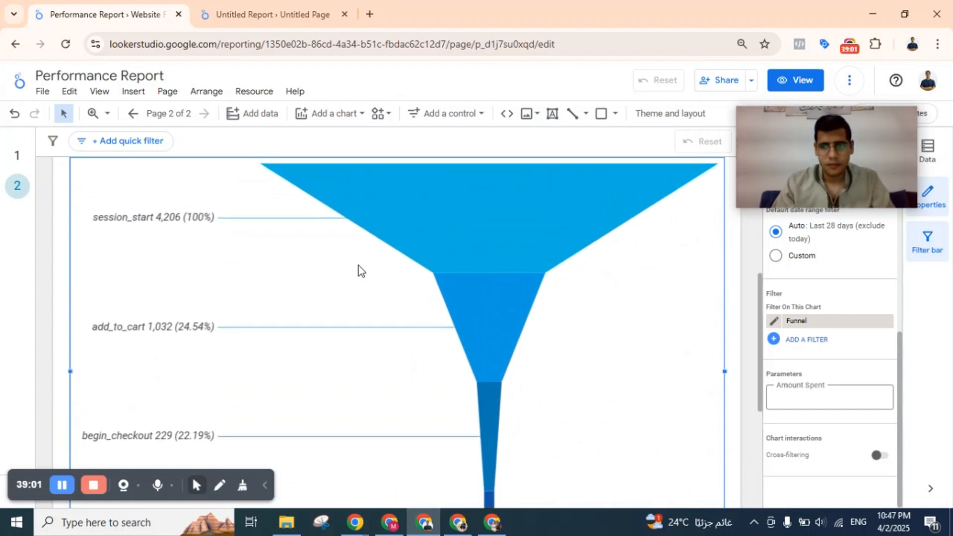
scroll(487, 311, down, 5)
scroll(486, 311, up, 5)
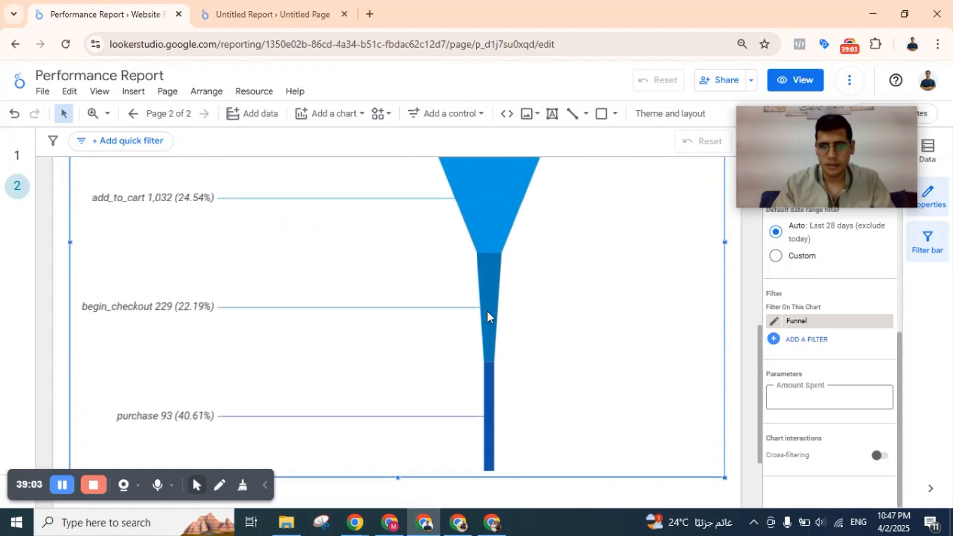
scroll(487, 311, down, 5)
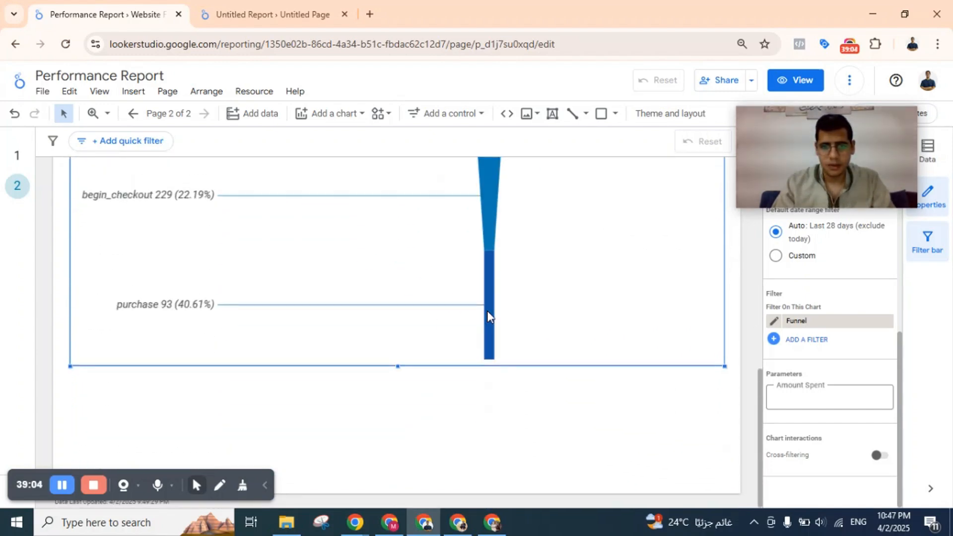
click(266, 11)
scroll(329, 313, up, 2)
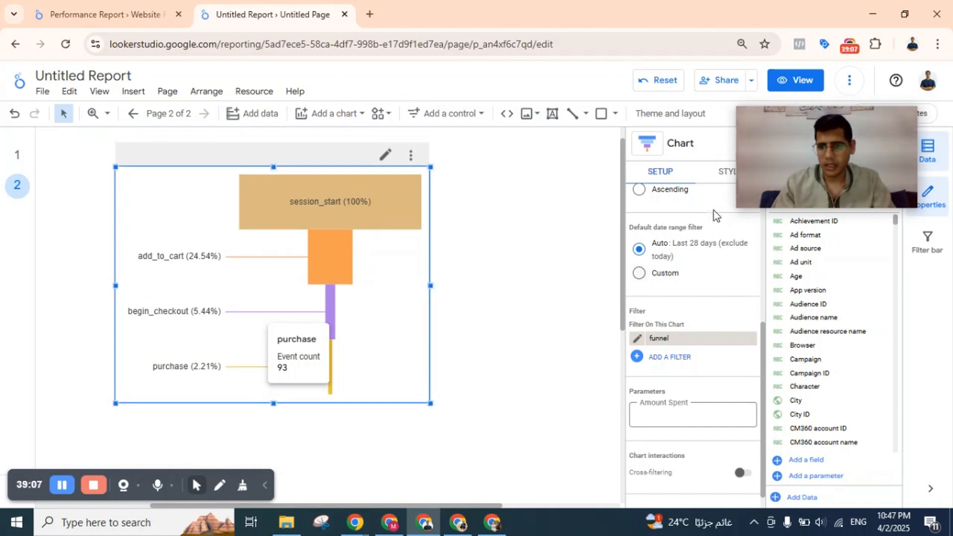
Turn on the chart title for the funnel chart on the second page.
click(721, 180)
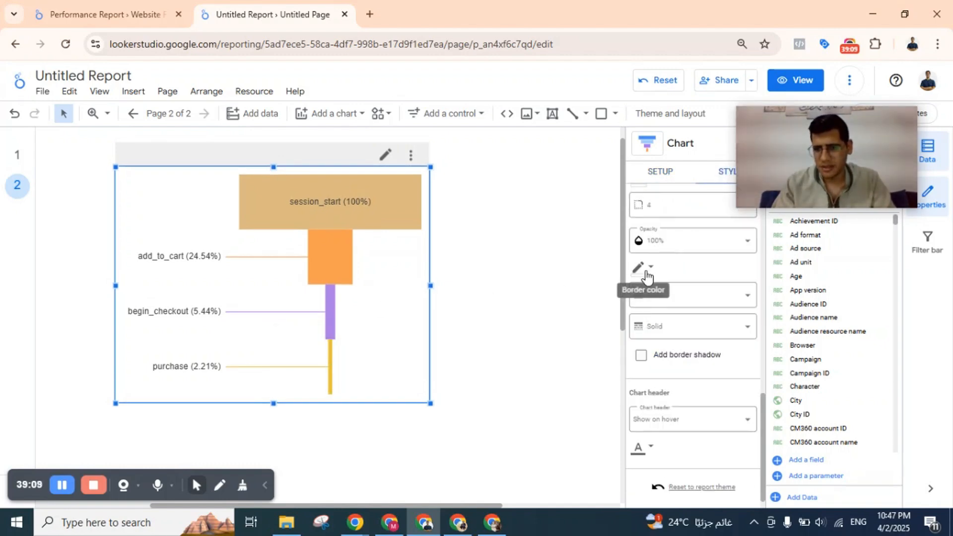
scroll(642, 271, down, 1)
scroll(668, 376, up, 10)
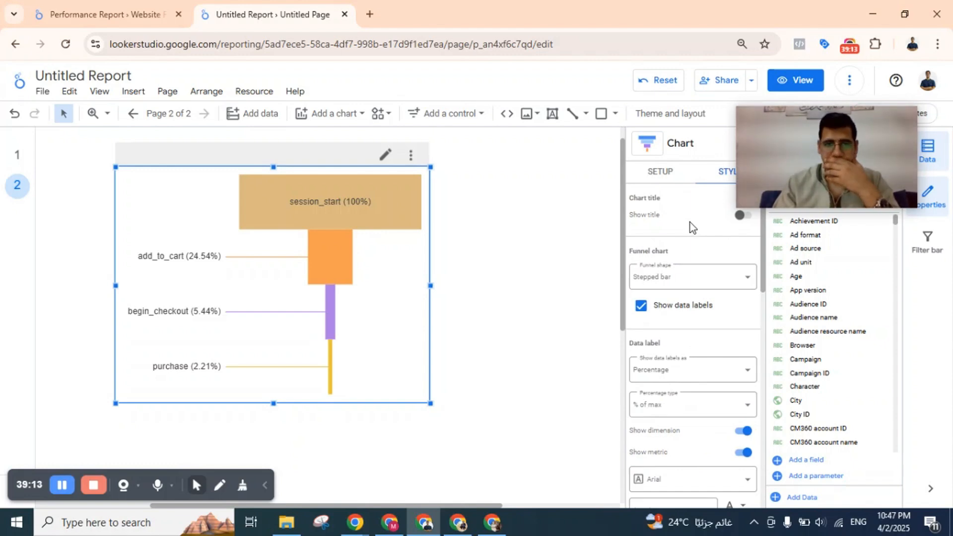
click(742, 216)
Review the funnel's style options, try the smoothed bar type, and change the chart to the inverted triangle funnel type.
scroll(705, 303, down, 5)
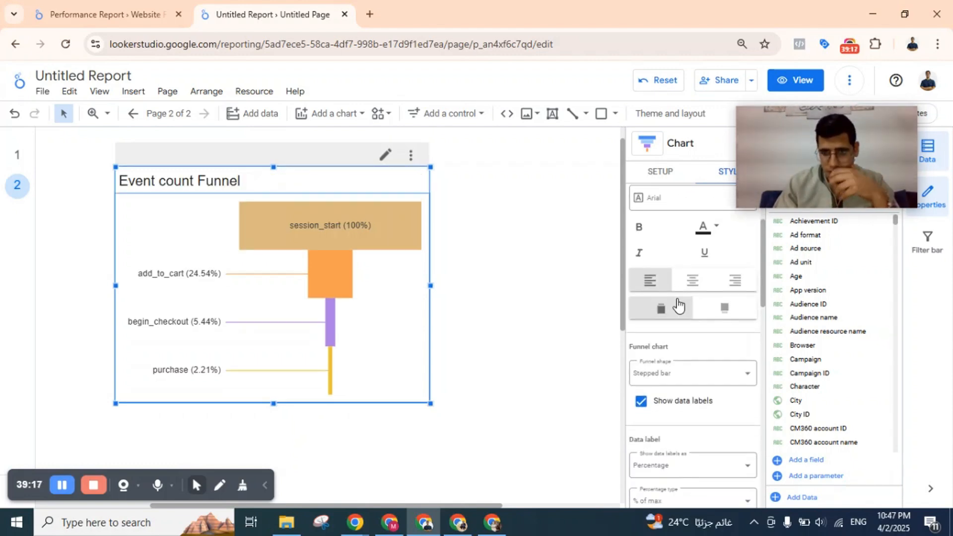
scroll(677, 299, down, 7)
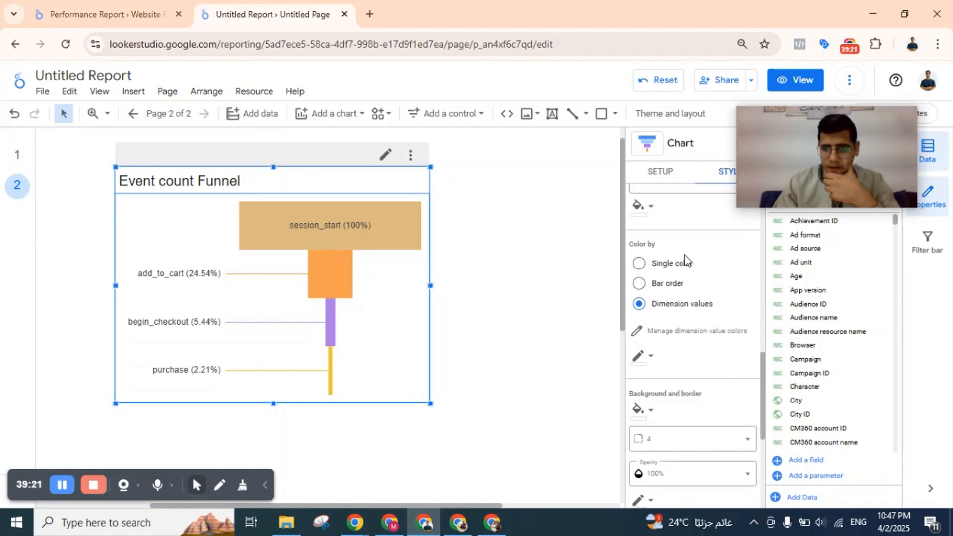
scroll(693, 301, down, 3)
scroll(693, 300, down, 2)
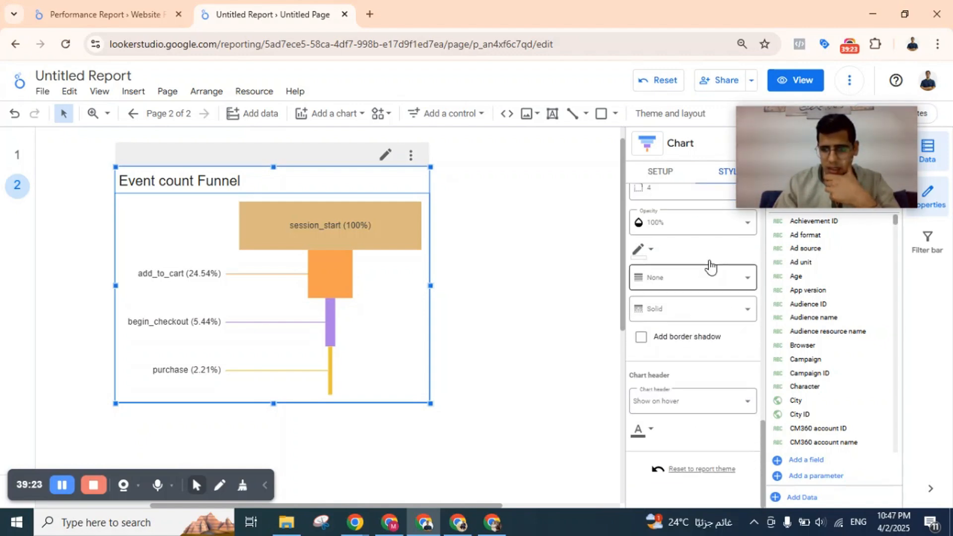
scroll(671, 248, up, 4)
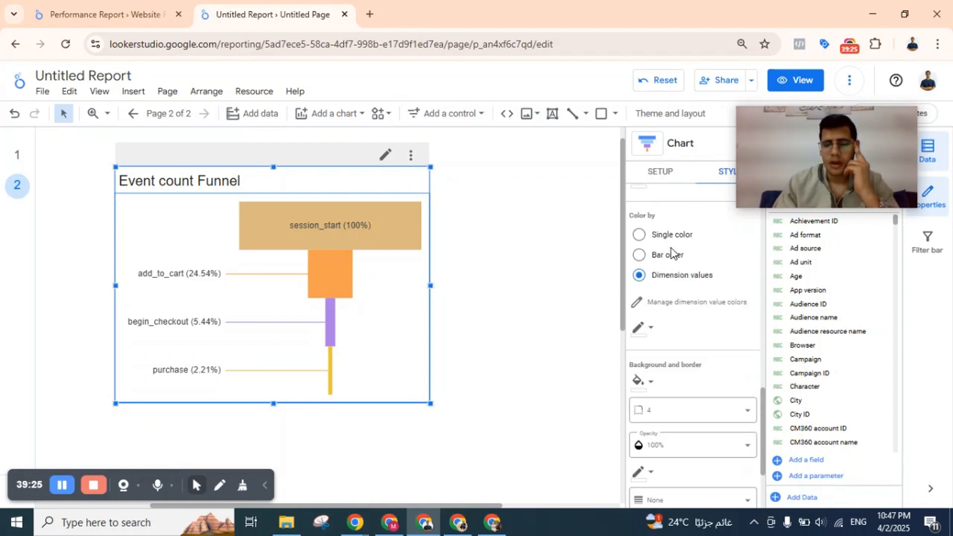
click(680, 147)
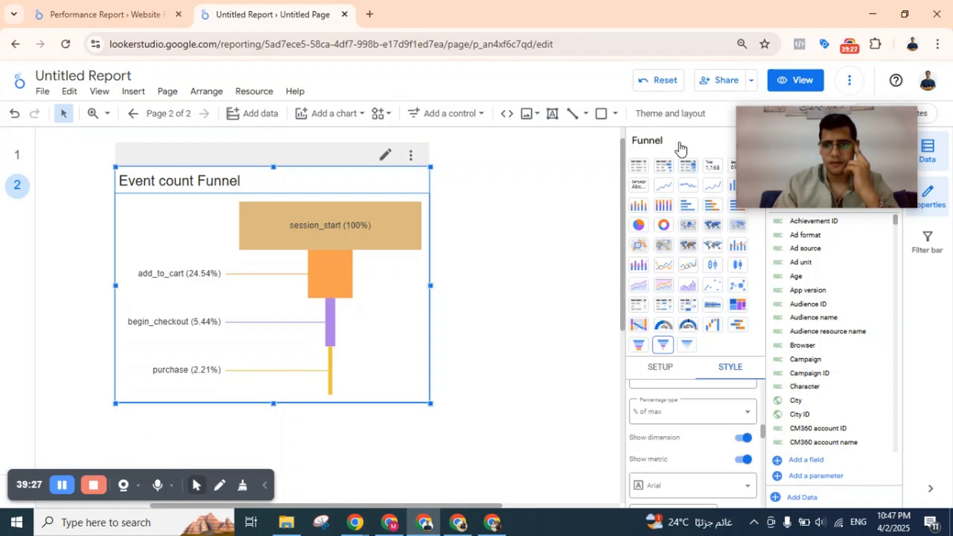
click(638, 345)
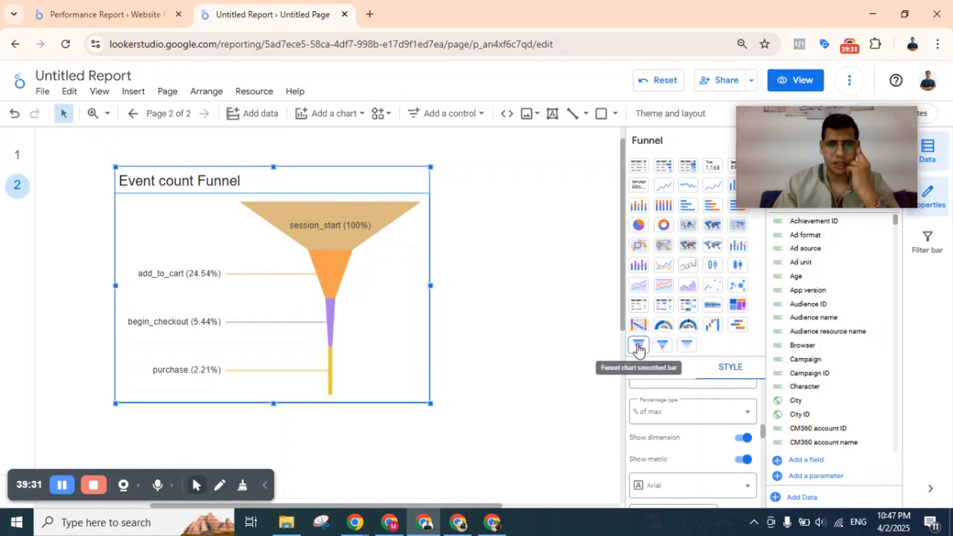
click(686, 346)
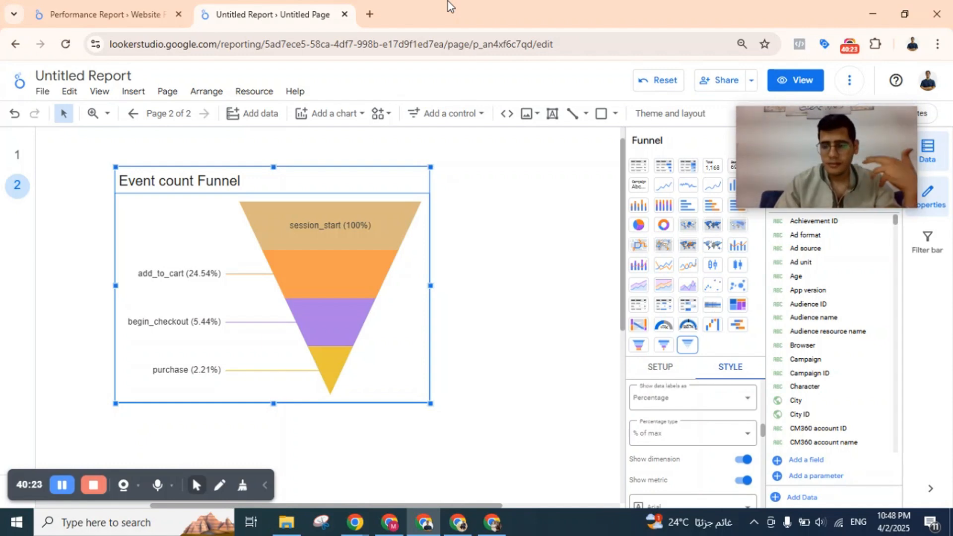
Preview the report in view mode and open its first page, dsfjsdbf.
click(796, 80)
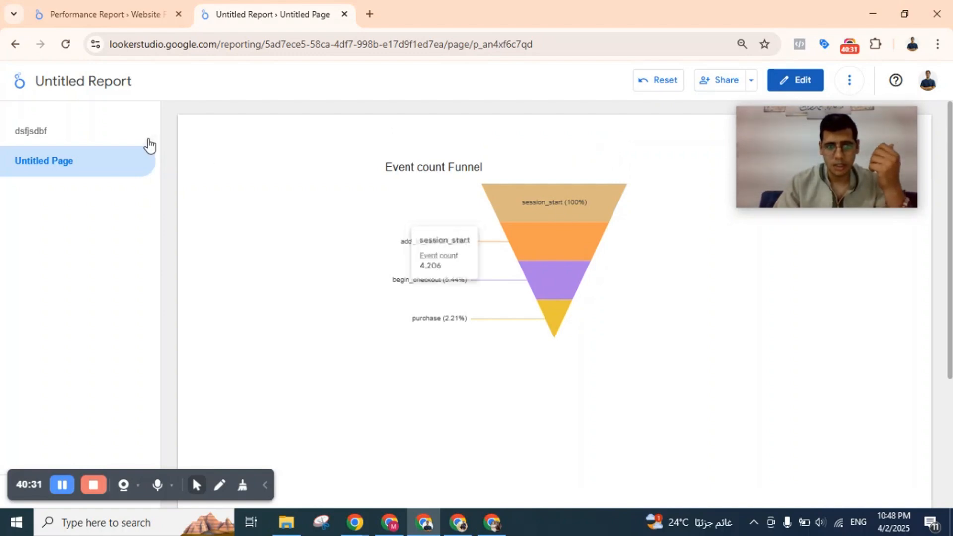
click(87, 134)
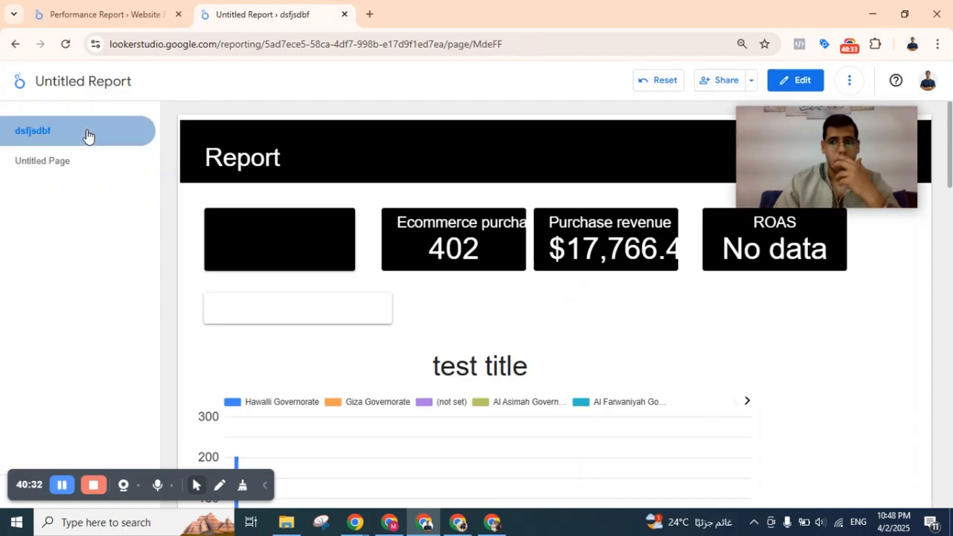